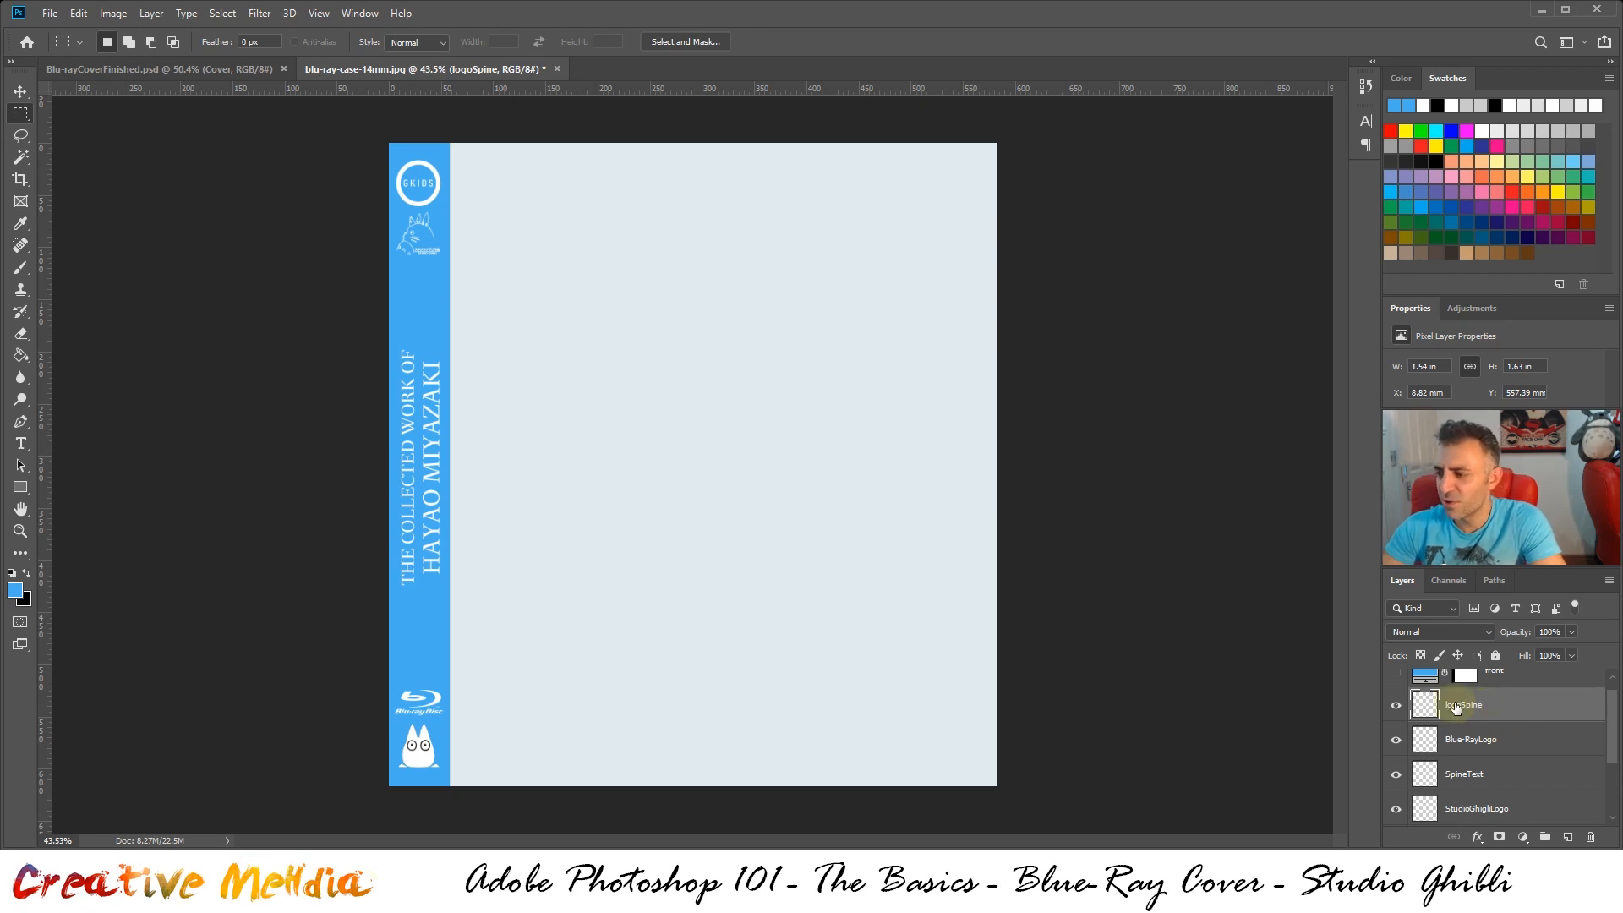
Group all the spine layers, from logoSpine down to the spine fill layer, into one layer group
{"action": "scroll", "coordinate": [1476, 714], "scroll_direction": "down", "scroll_amount": 3}
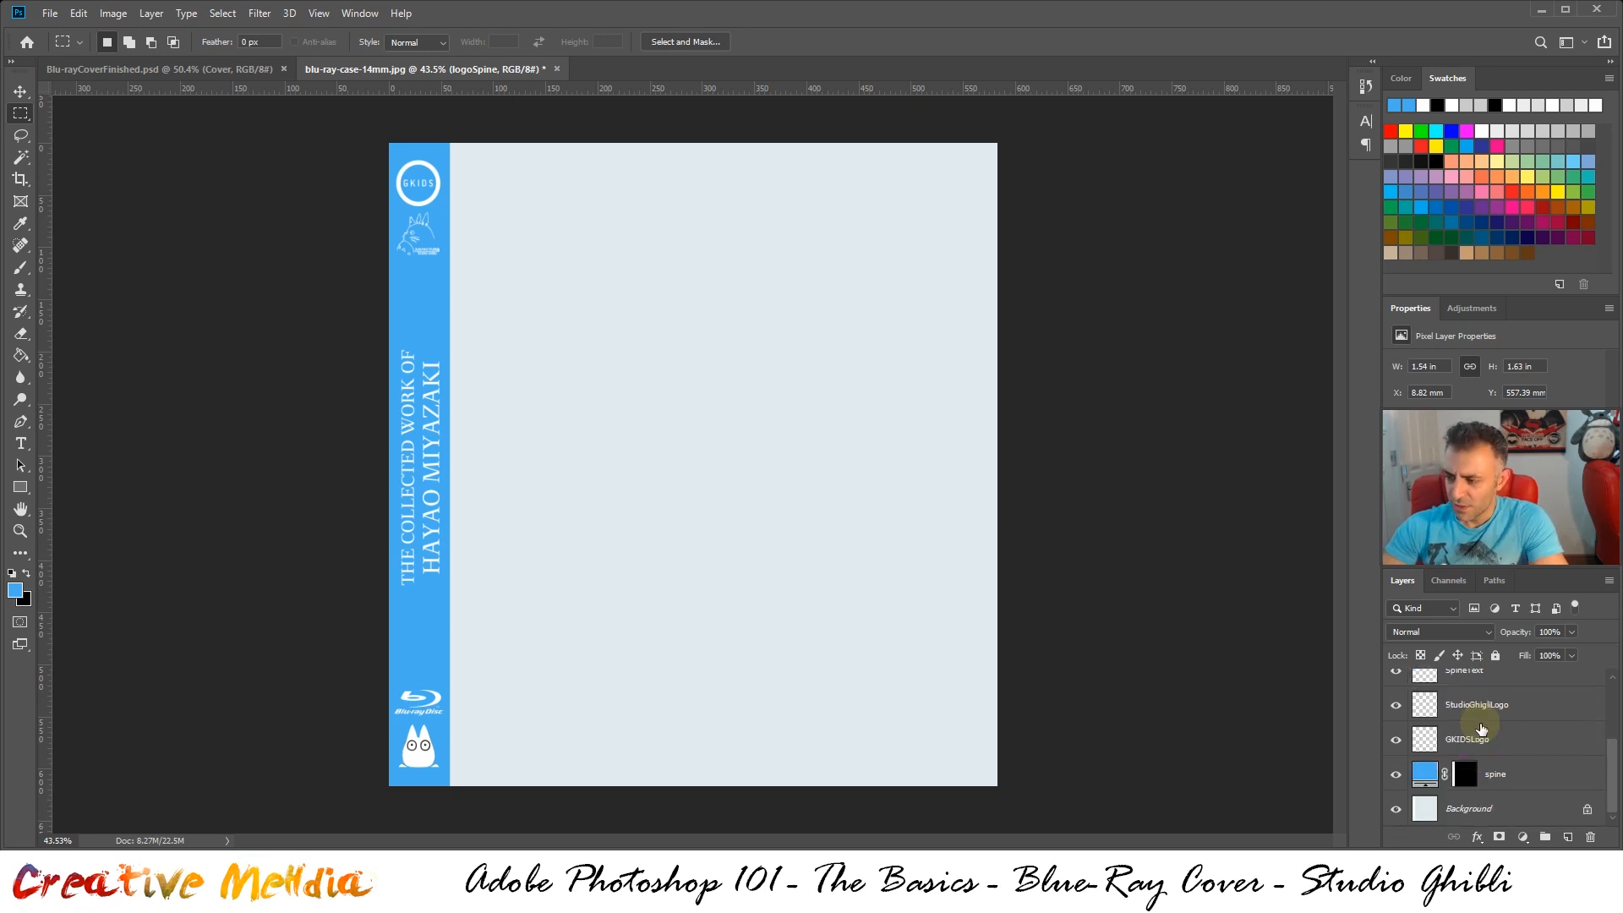
{"action": "left_click", "coordinate": [1503, 777], "text": "shift"}
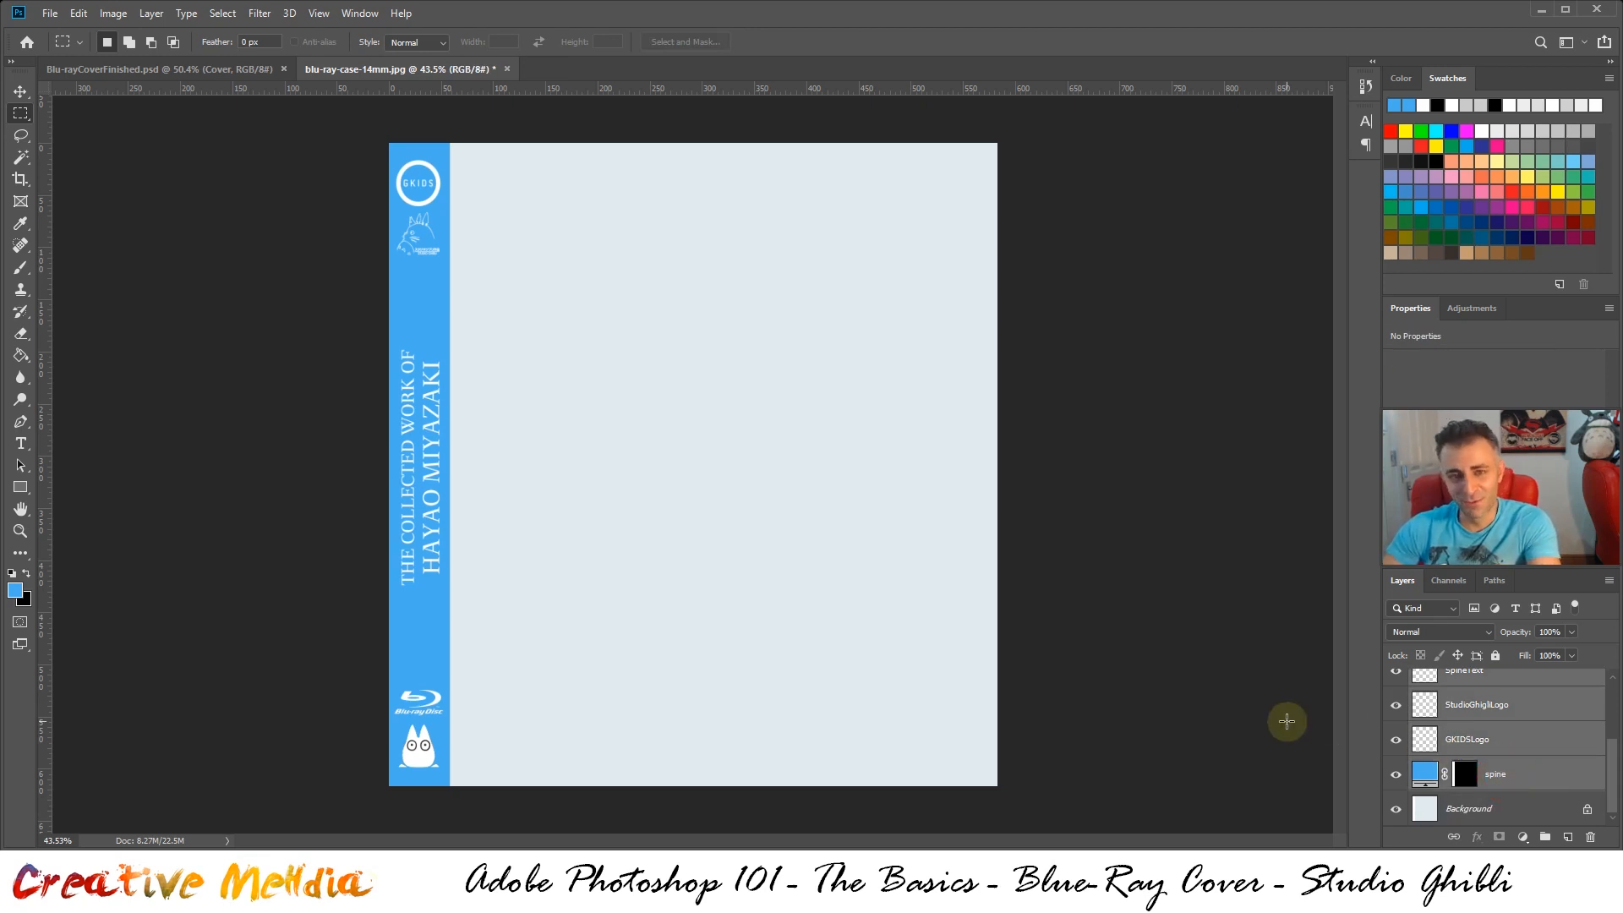
{"action": "scroll", "coordinate": [1543, 820], "scroll_direction": "up", "scroll_amount": 3}
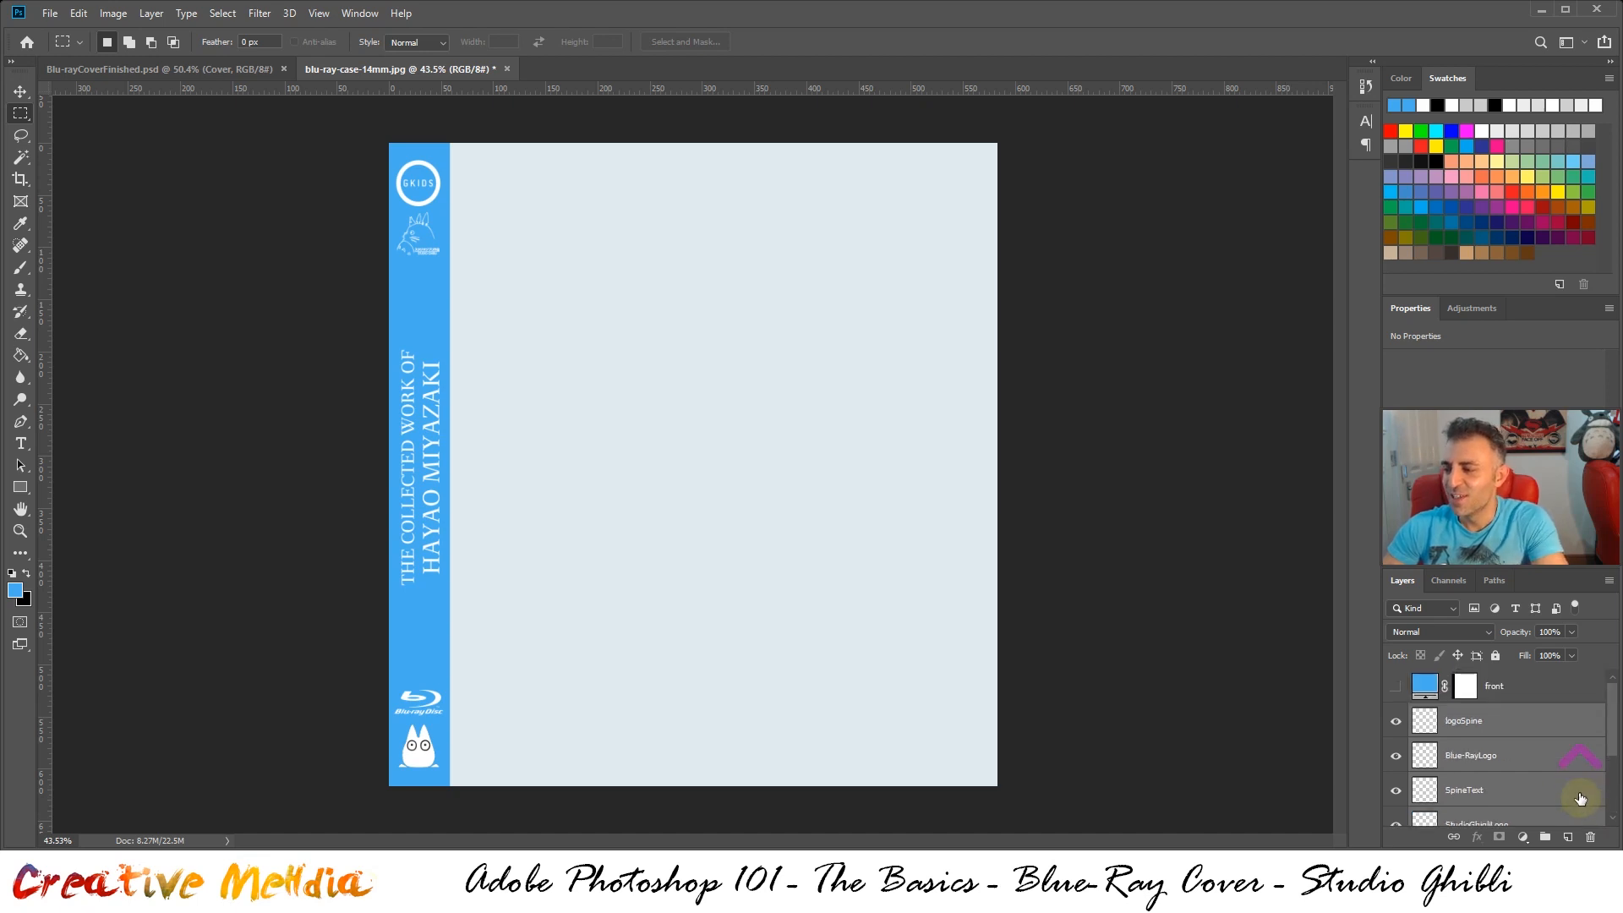
{"action": "scroll", "coordinate": [1502, 741], "scroll_direction": "down", "scroll_amount": 3}
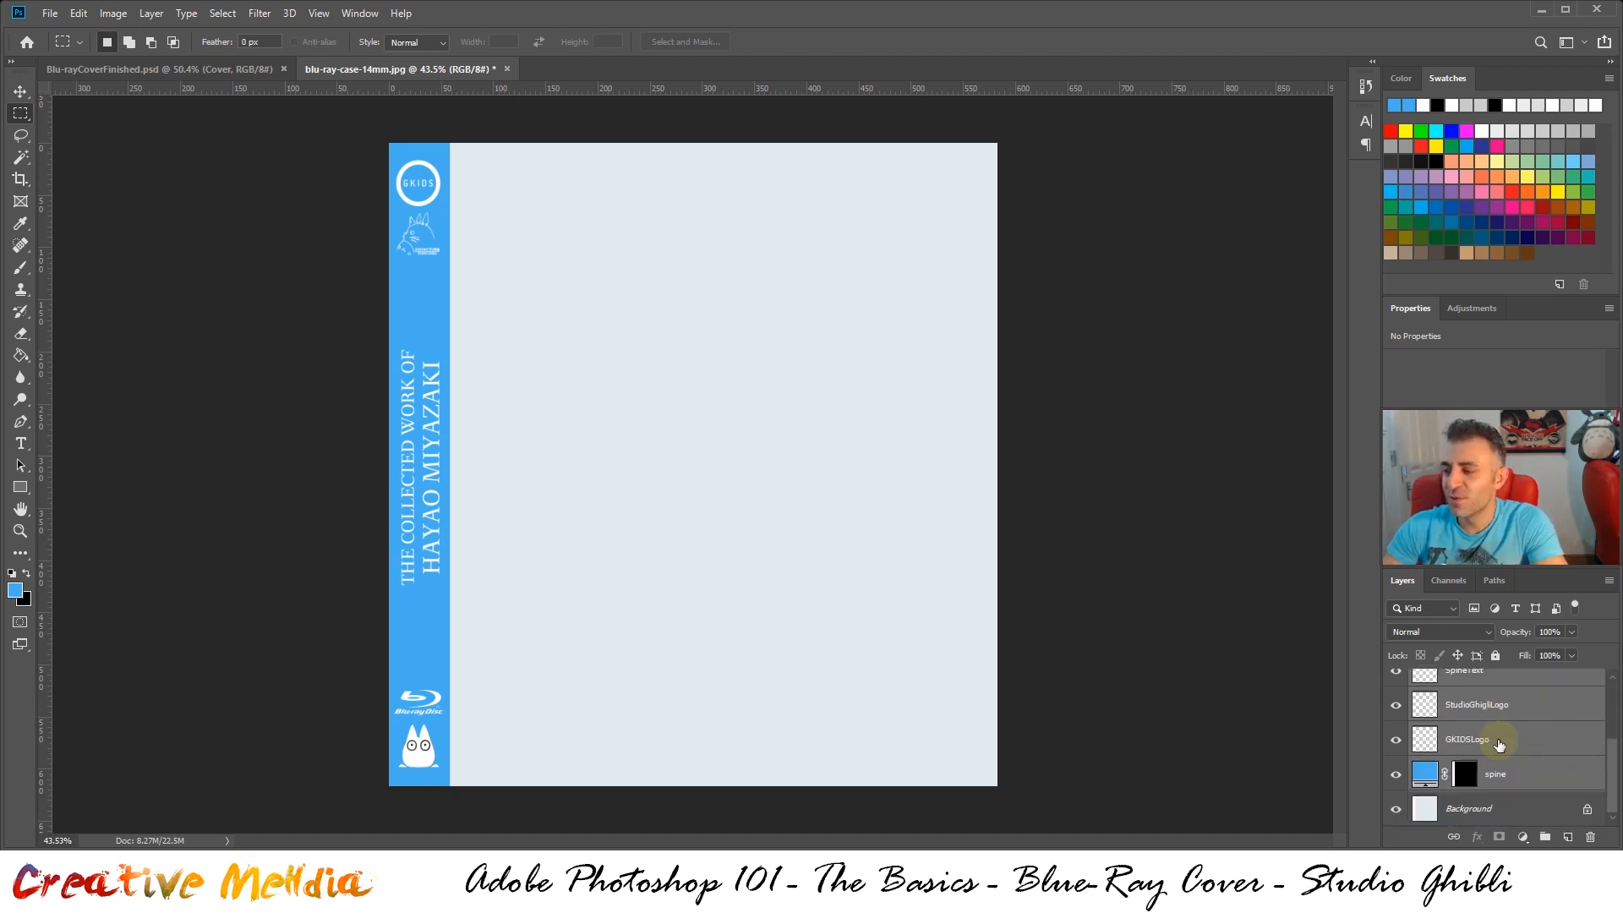
{"action": "scroll", "coordinate": [1443, 776], "scroll_direction": "up", "scroll_amount": 3}
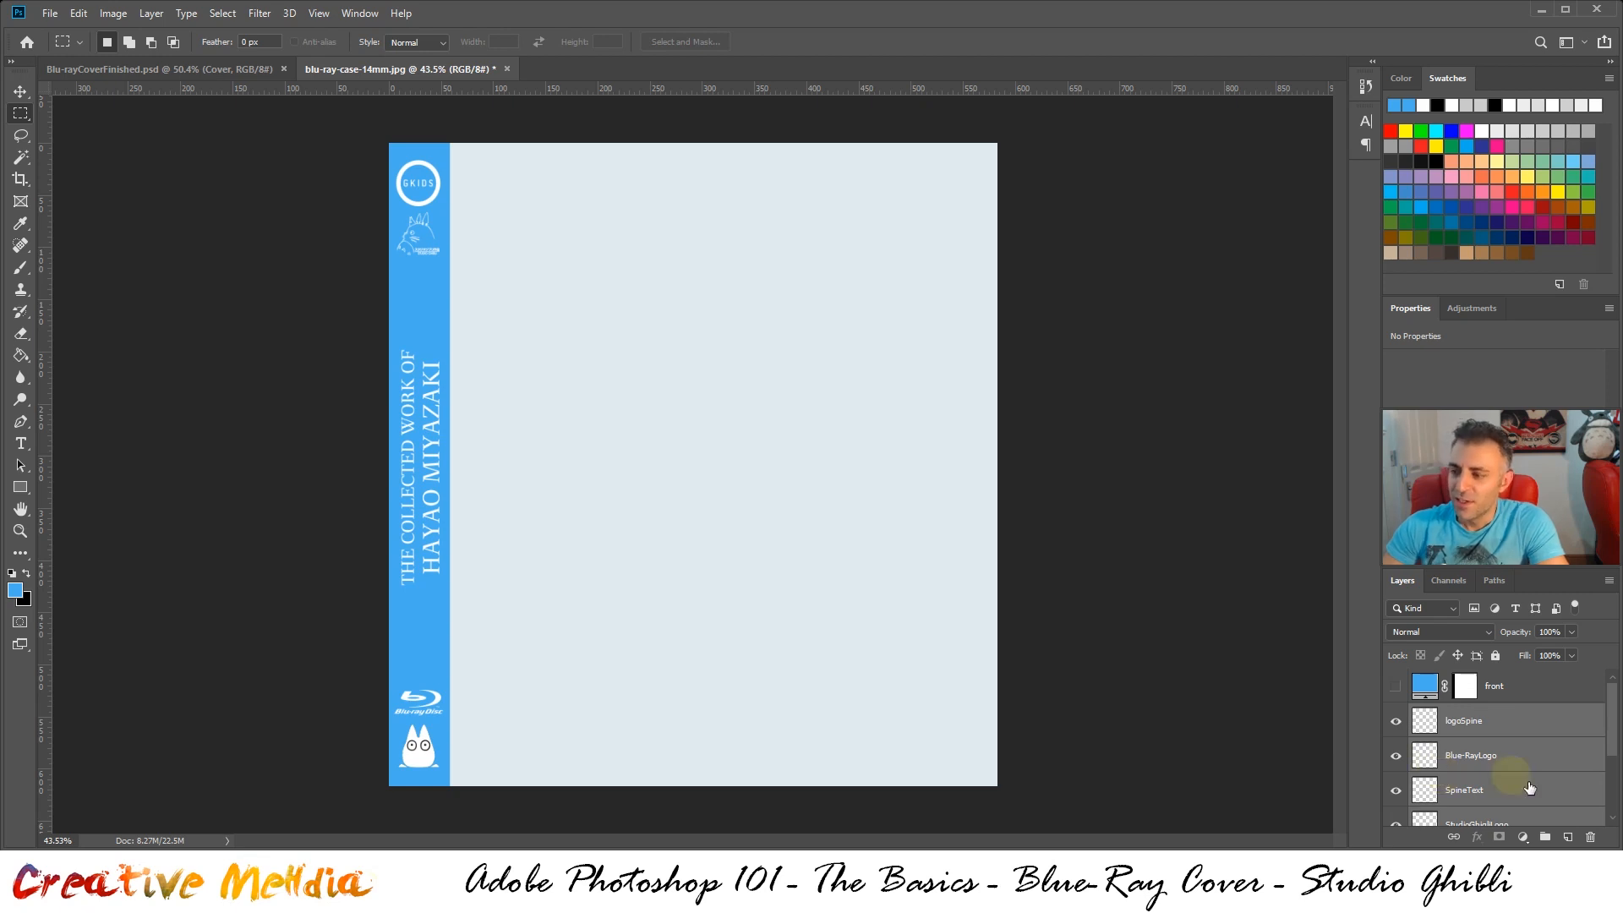
{"action": "left_click", "coordinate": [1545, 837]}
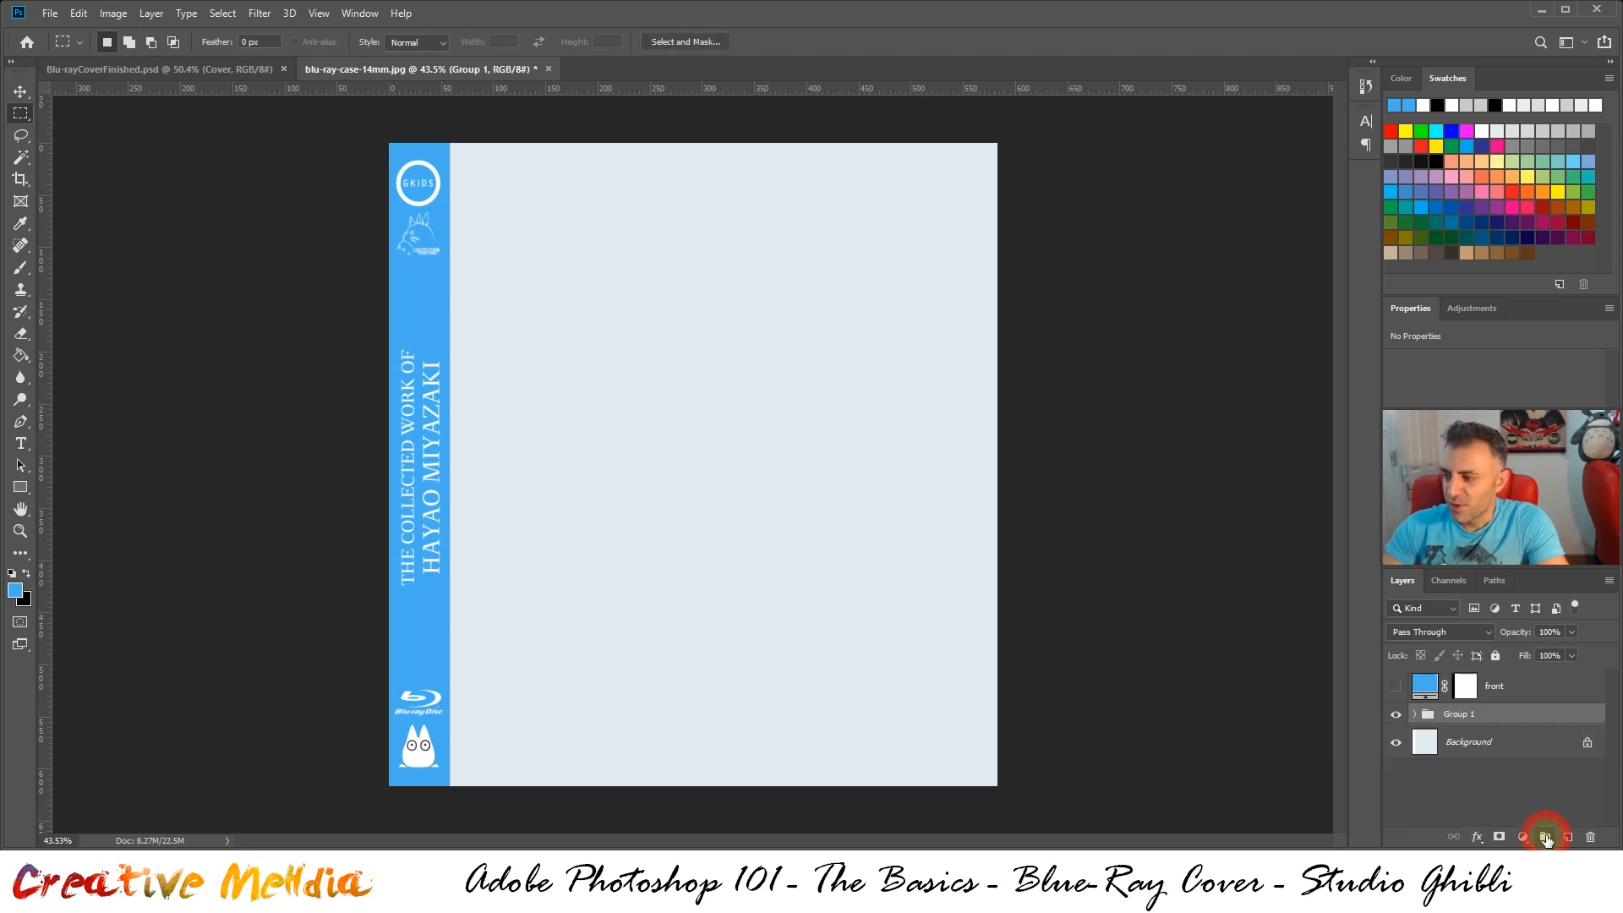
Rename the new layer group as Spine
{"action": "double_click", "coordinate": [1459, 715]}
{"action": "type", "text": "Soin"}
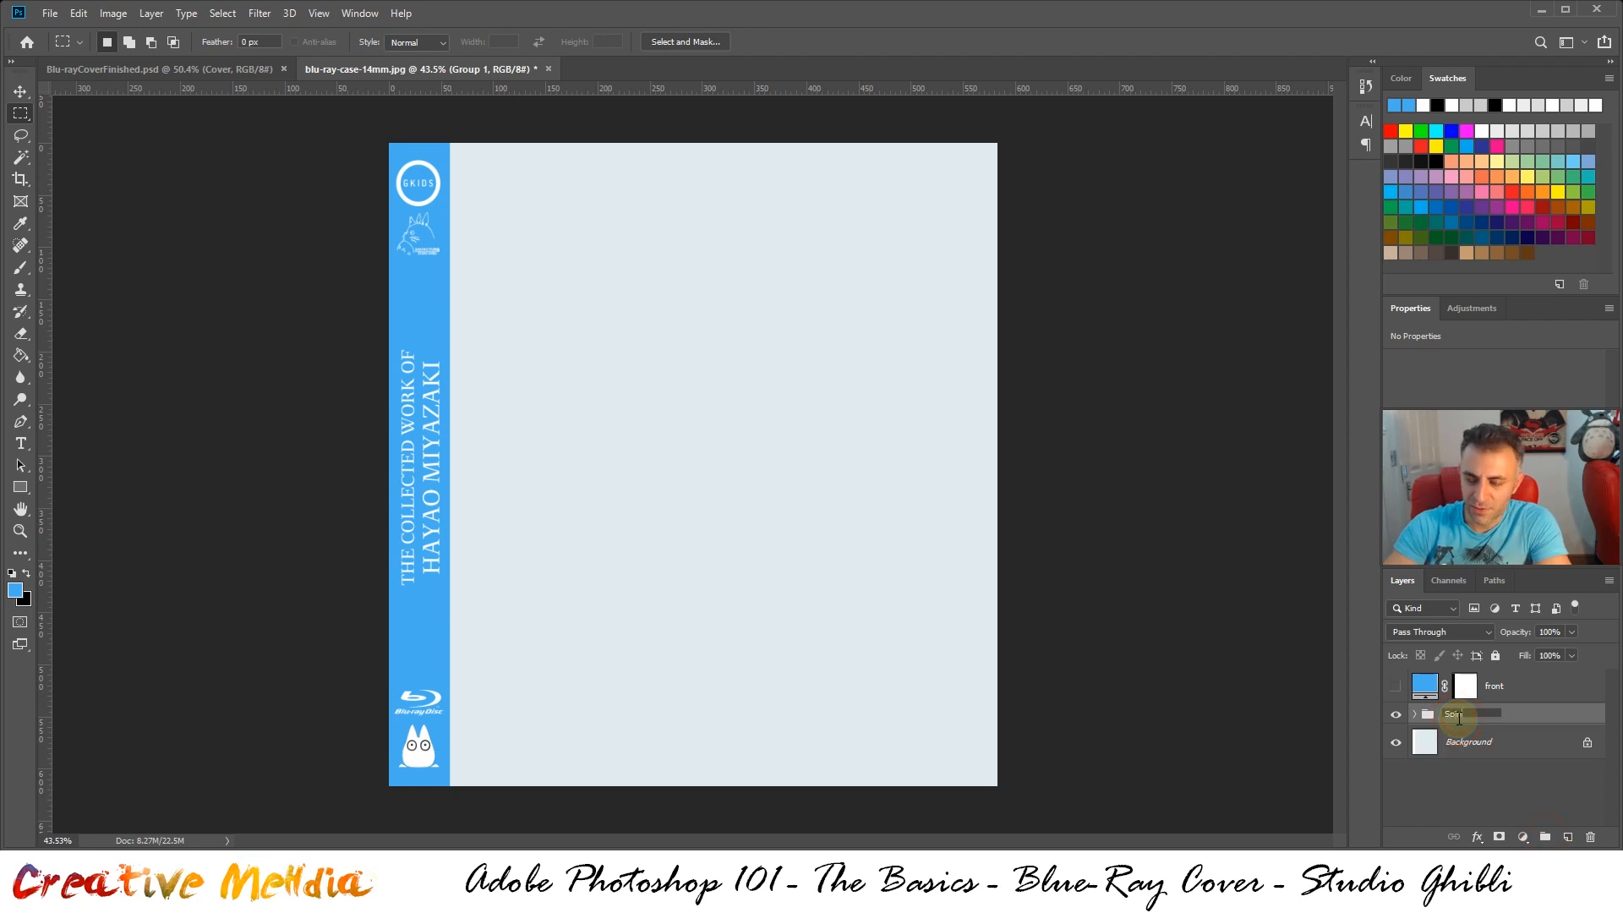
{"action": "type", "text": "e"}
{"action": "key", "text": "Return"}
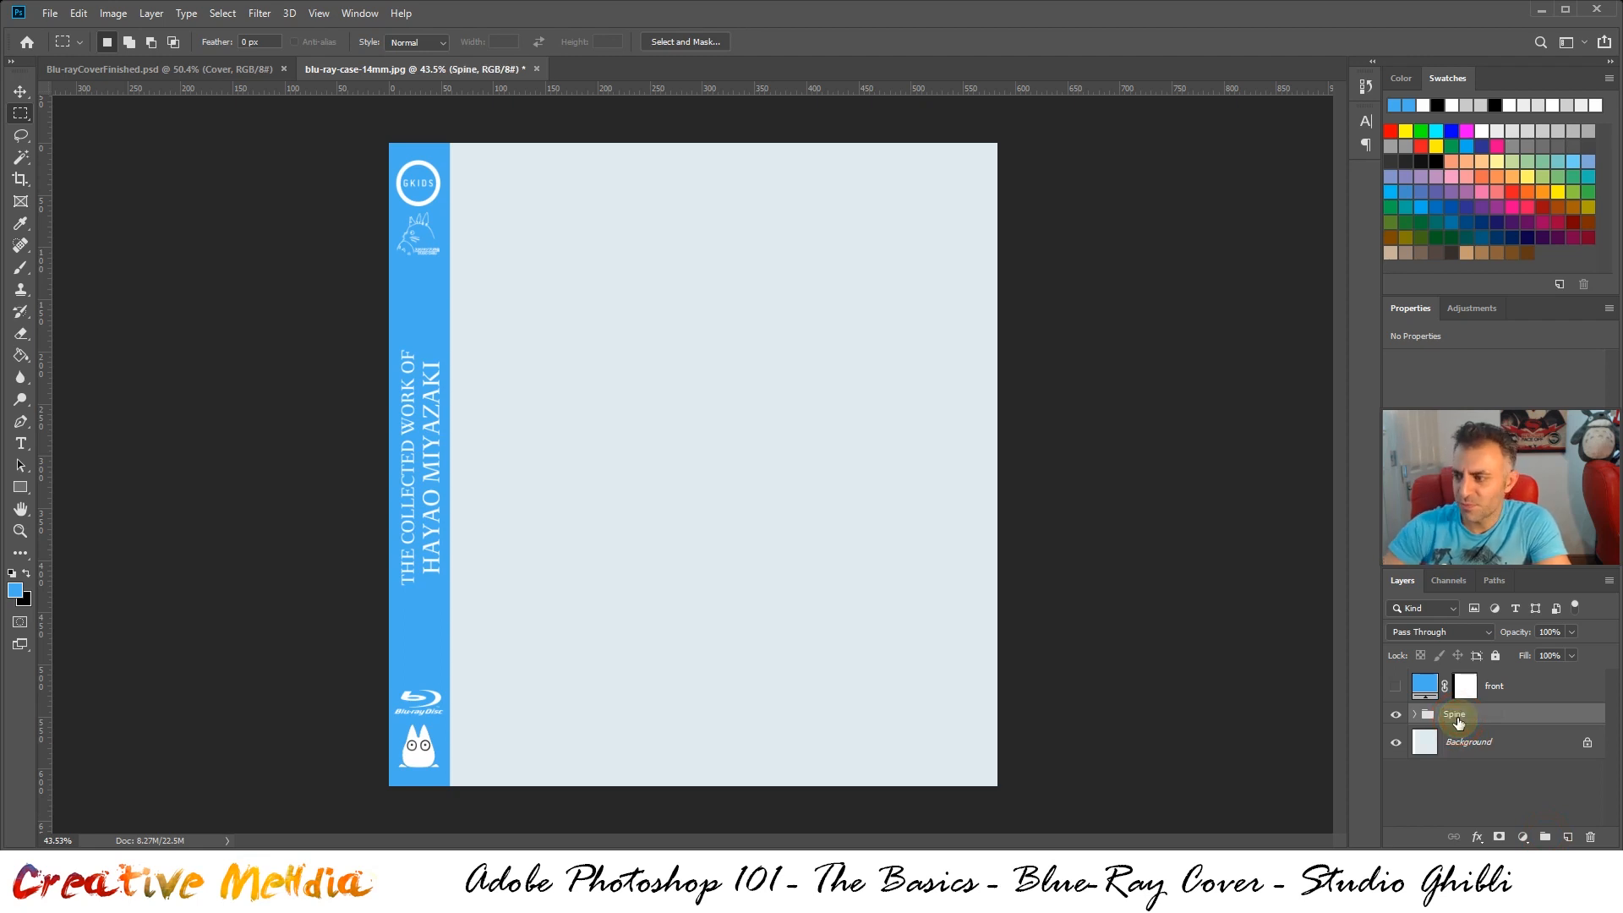
Toggle the Spine group's visibility to check its contents, leave it hidden, and show the front layer
{"action": "left_click", "coordinate": [1396, 717]}
{"action": "left_click", "coordinate": [1396, 716]}
{"action": "left_click", "coordinate": [1395, 717]}
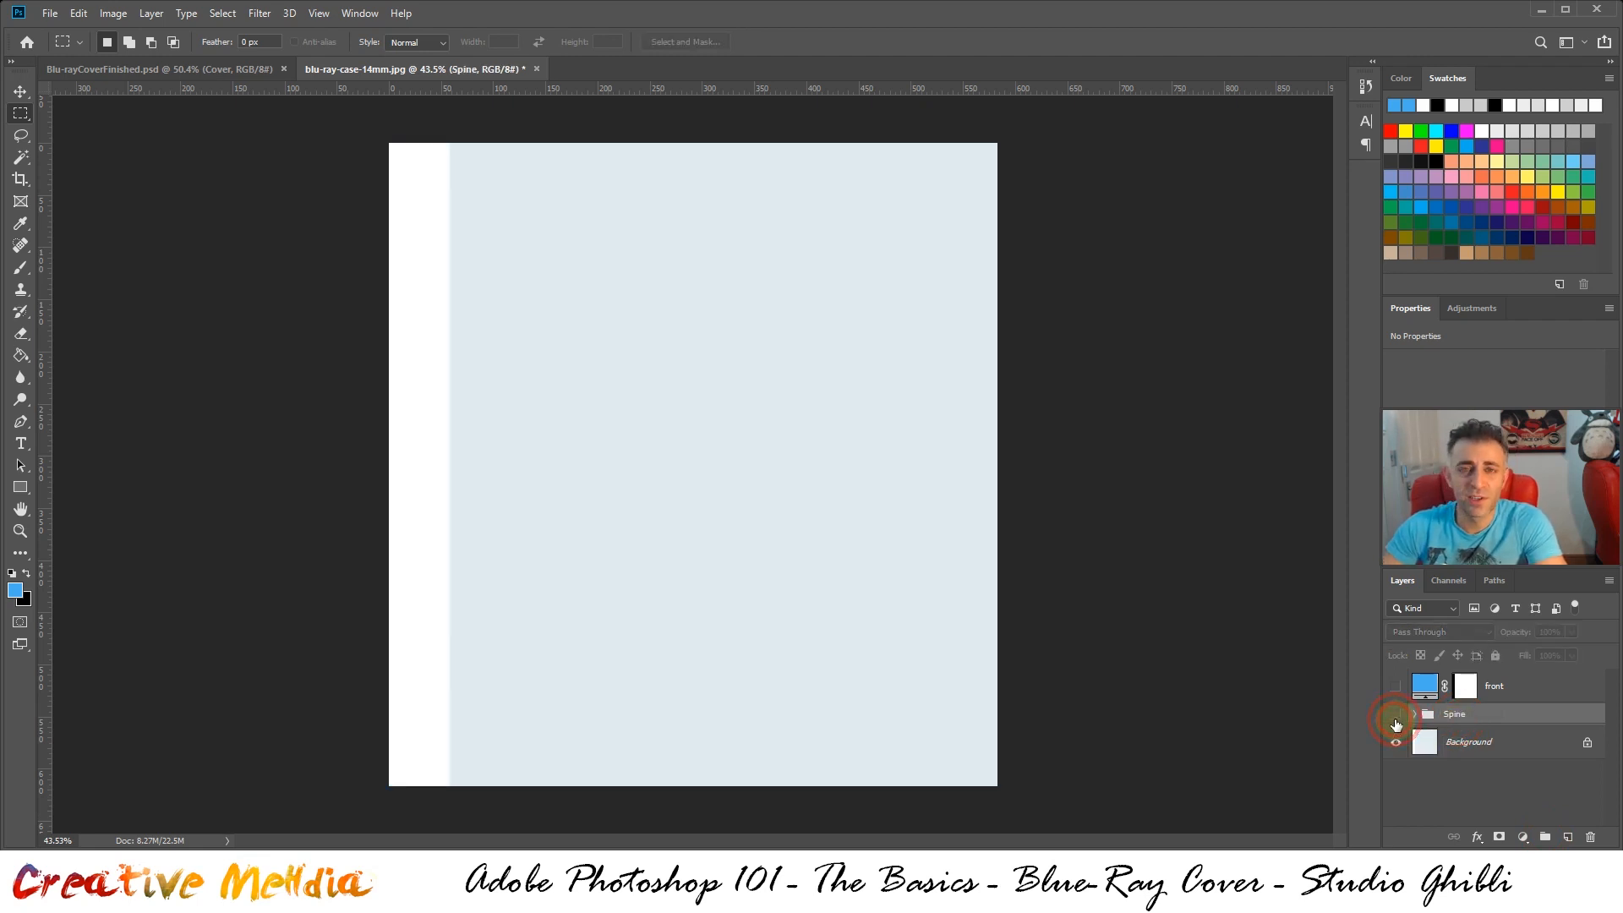
{"action": "left_click", "coordinate": [1395, 717]}
{"action": "left_click", "coordinate": [1396, 717]}
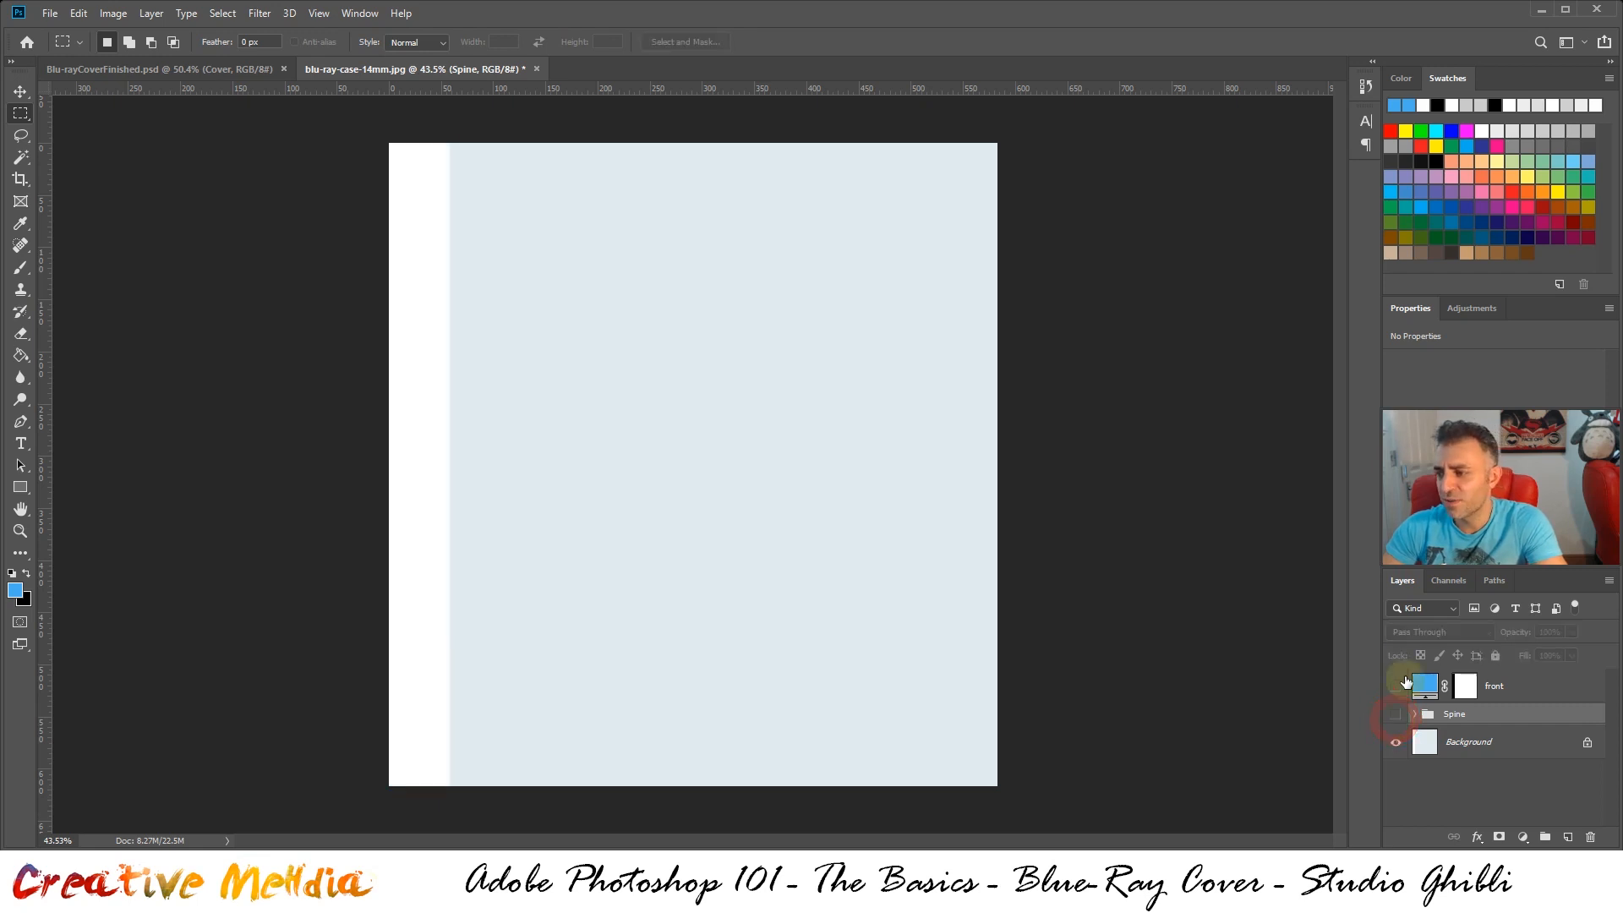
{"action": "left_click", "coordinate": [1396, 686]}
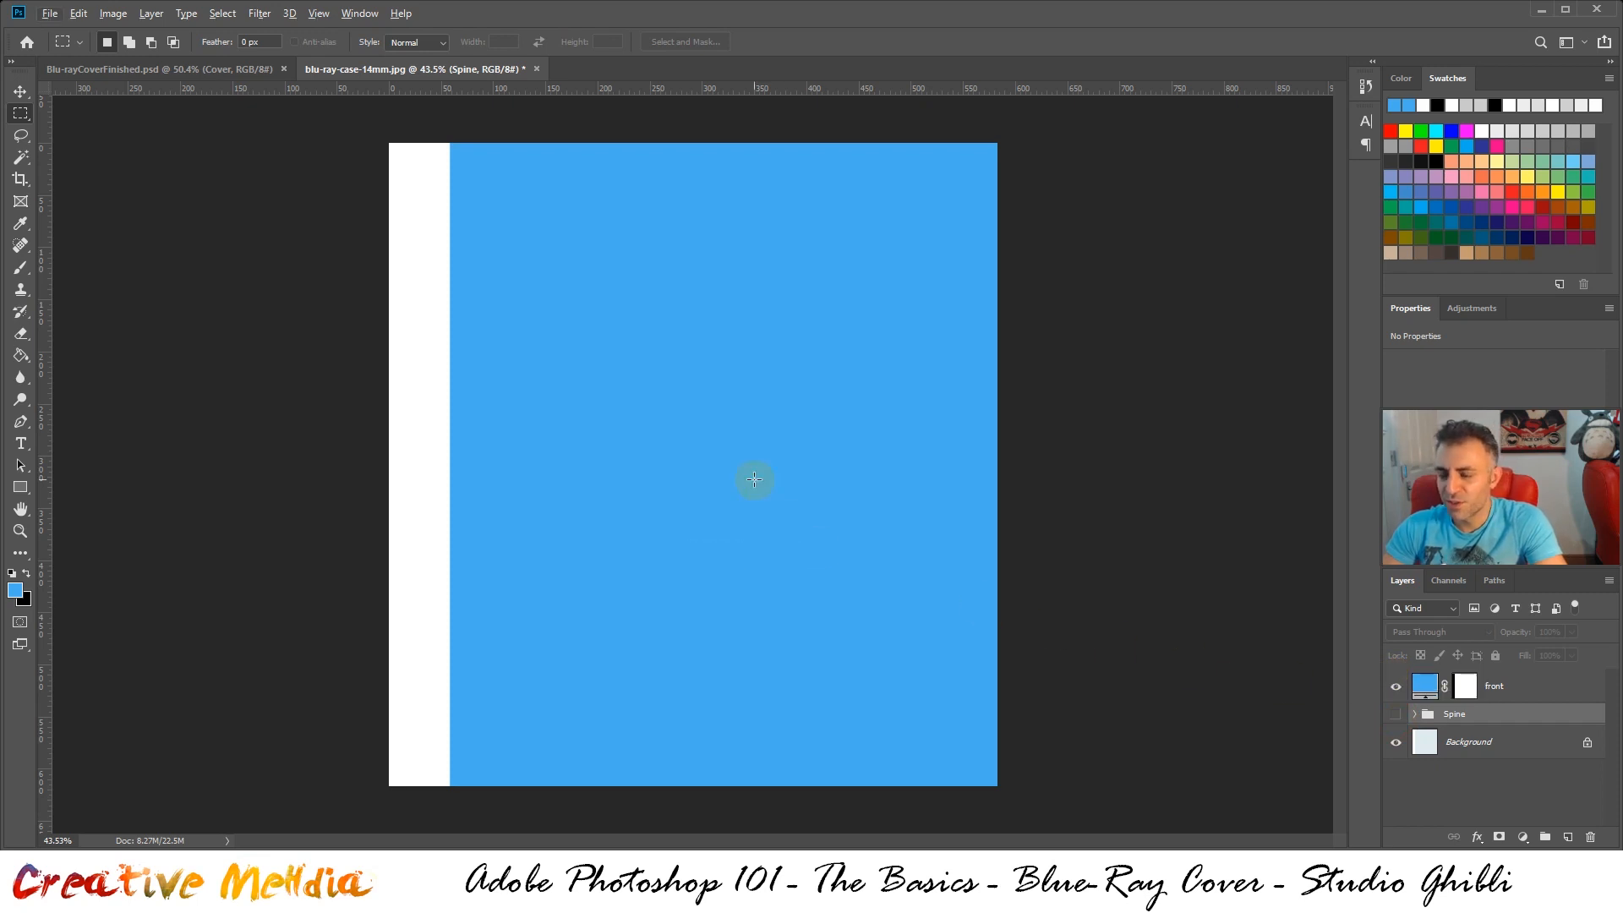
Check the finished cover for reference and open The Wind Rises.png from the Assets folder
{"action": "left_click", "coordinate": [159, 69]}
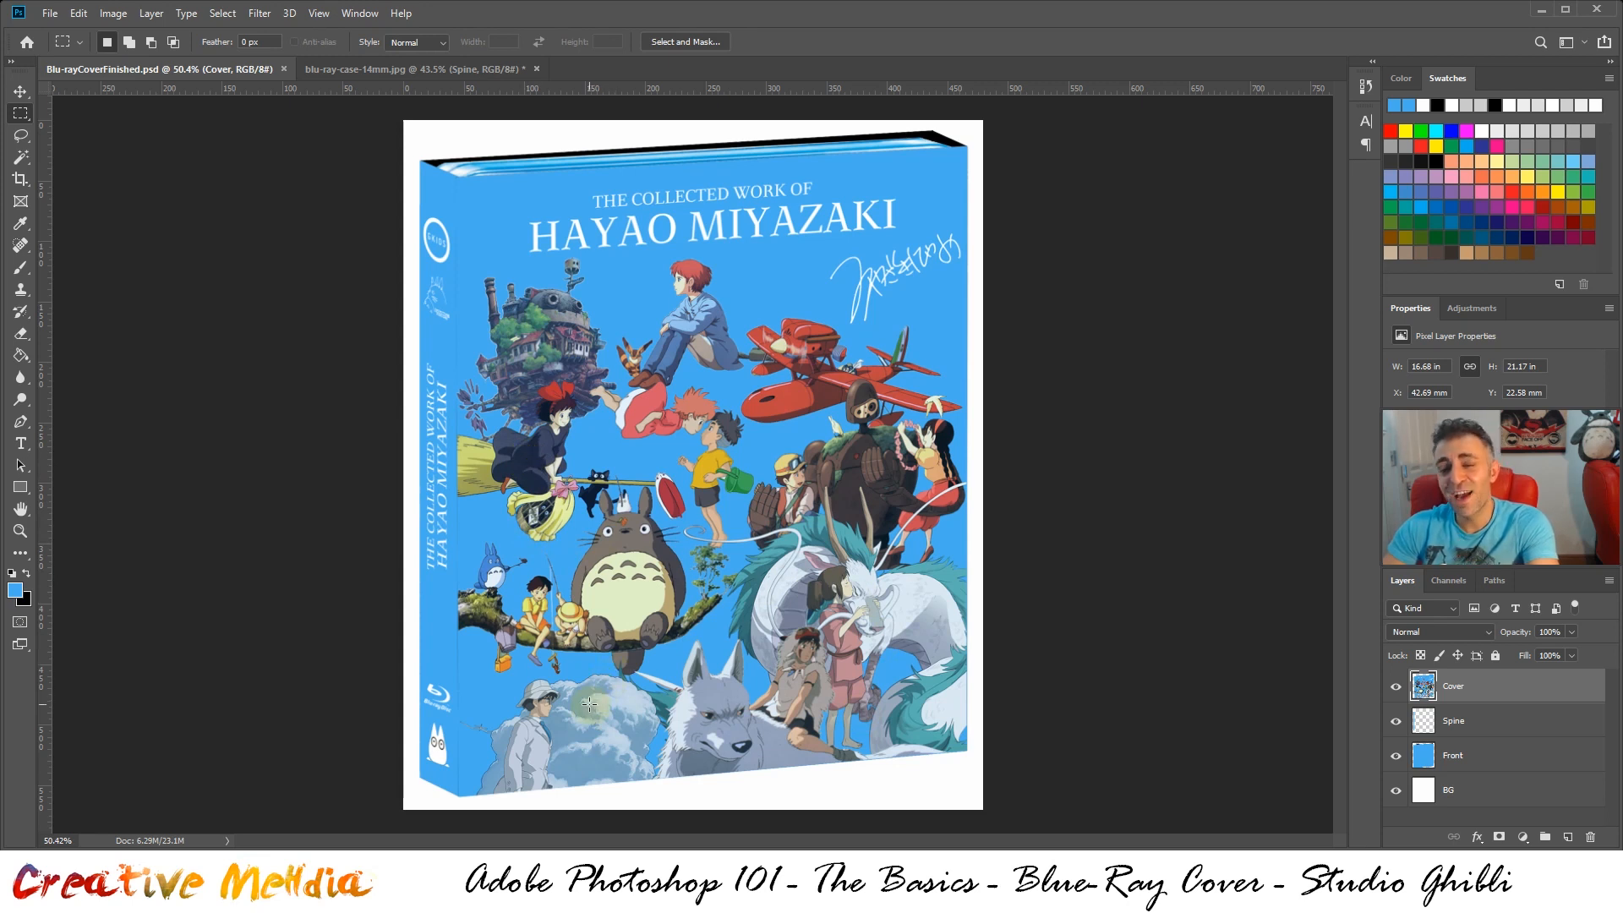
{"action": "left_click", "coordinate": [391, 74]}
{"action": "left_click", "coordinate": [50, 12]}
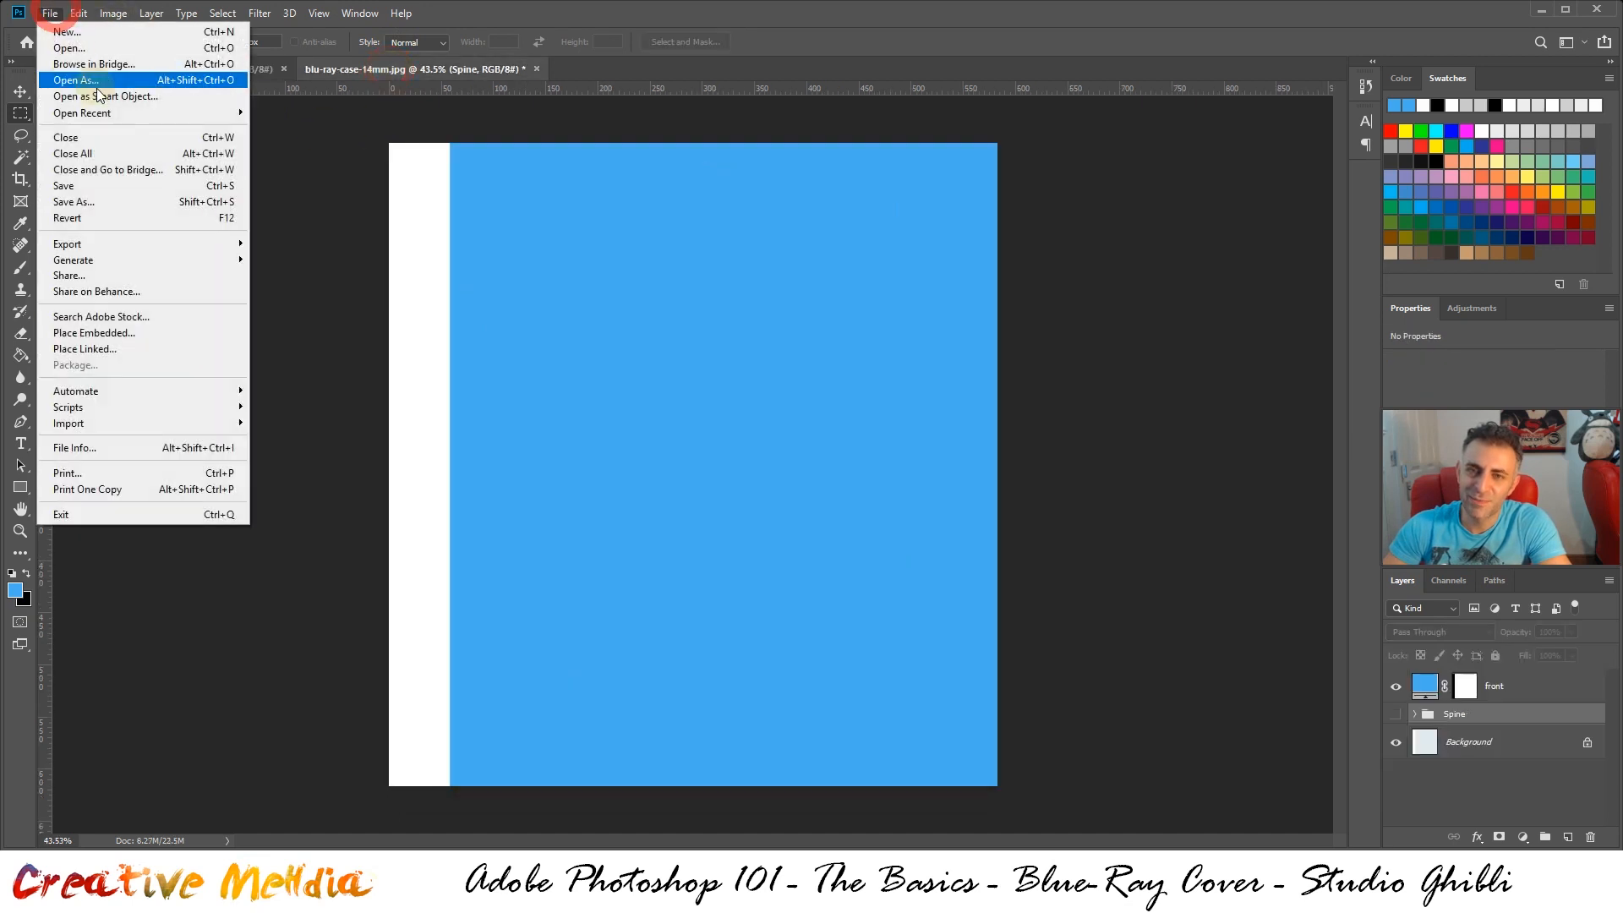
{"action": "left_click", "coordinate": [68, 48]}
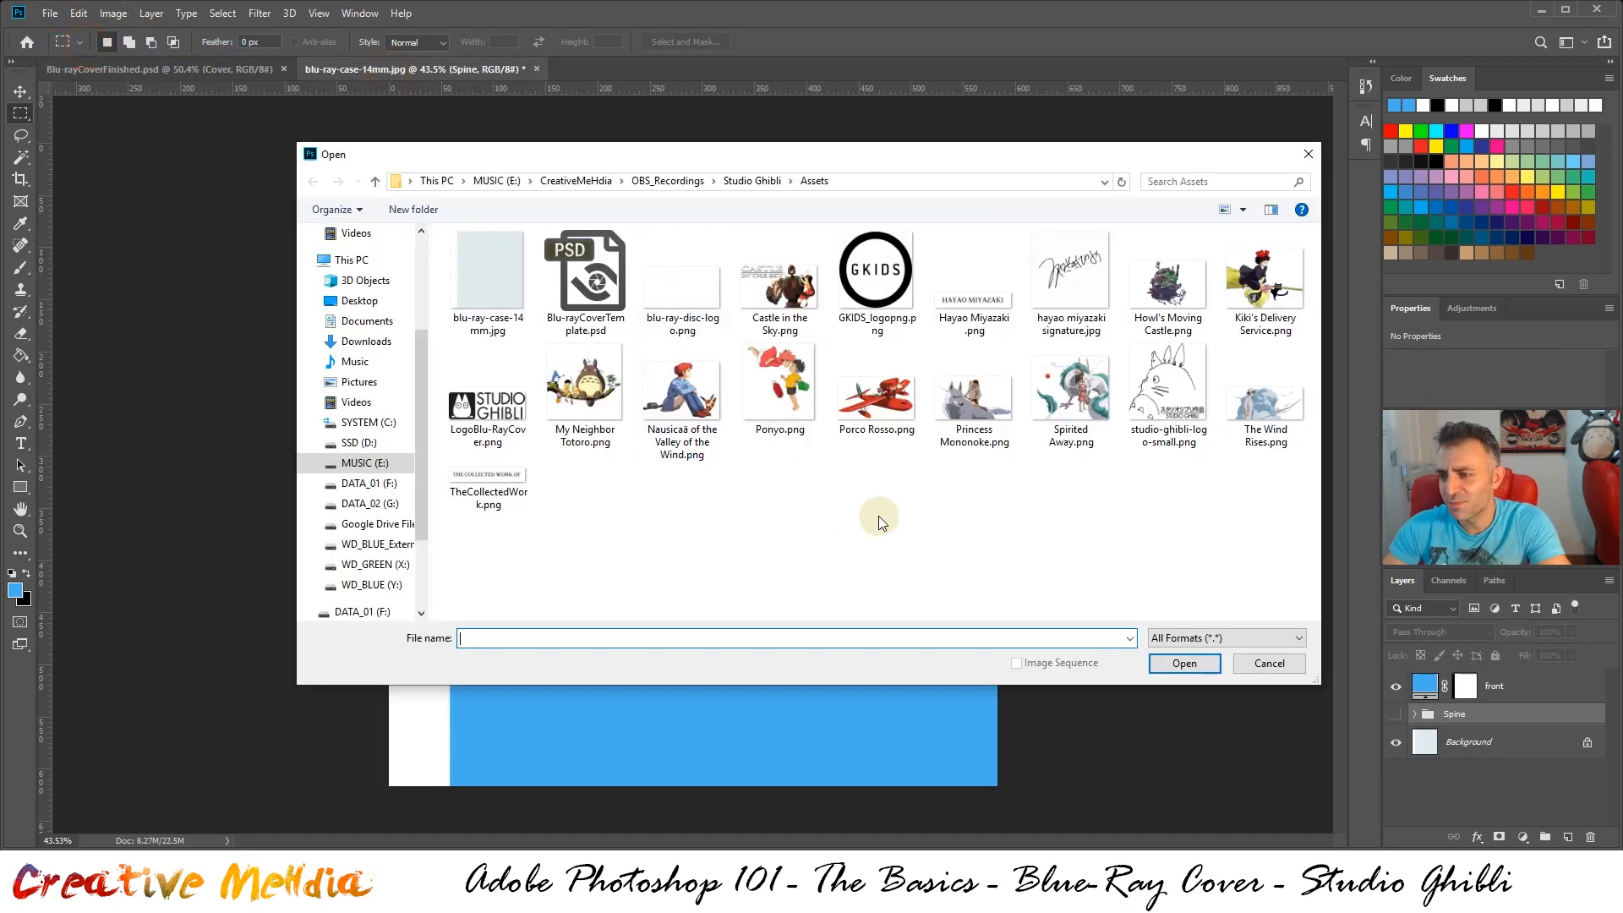
{"action": "left_click", "coordinate": [879, 516]}
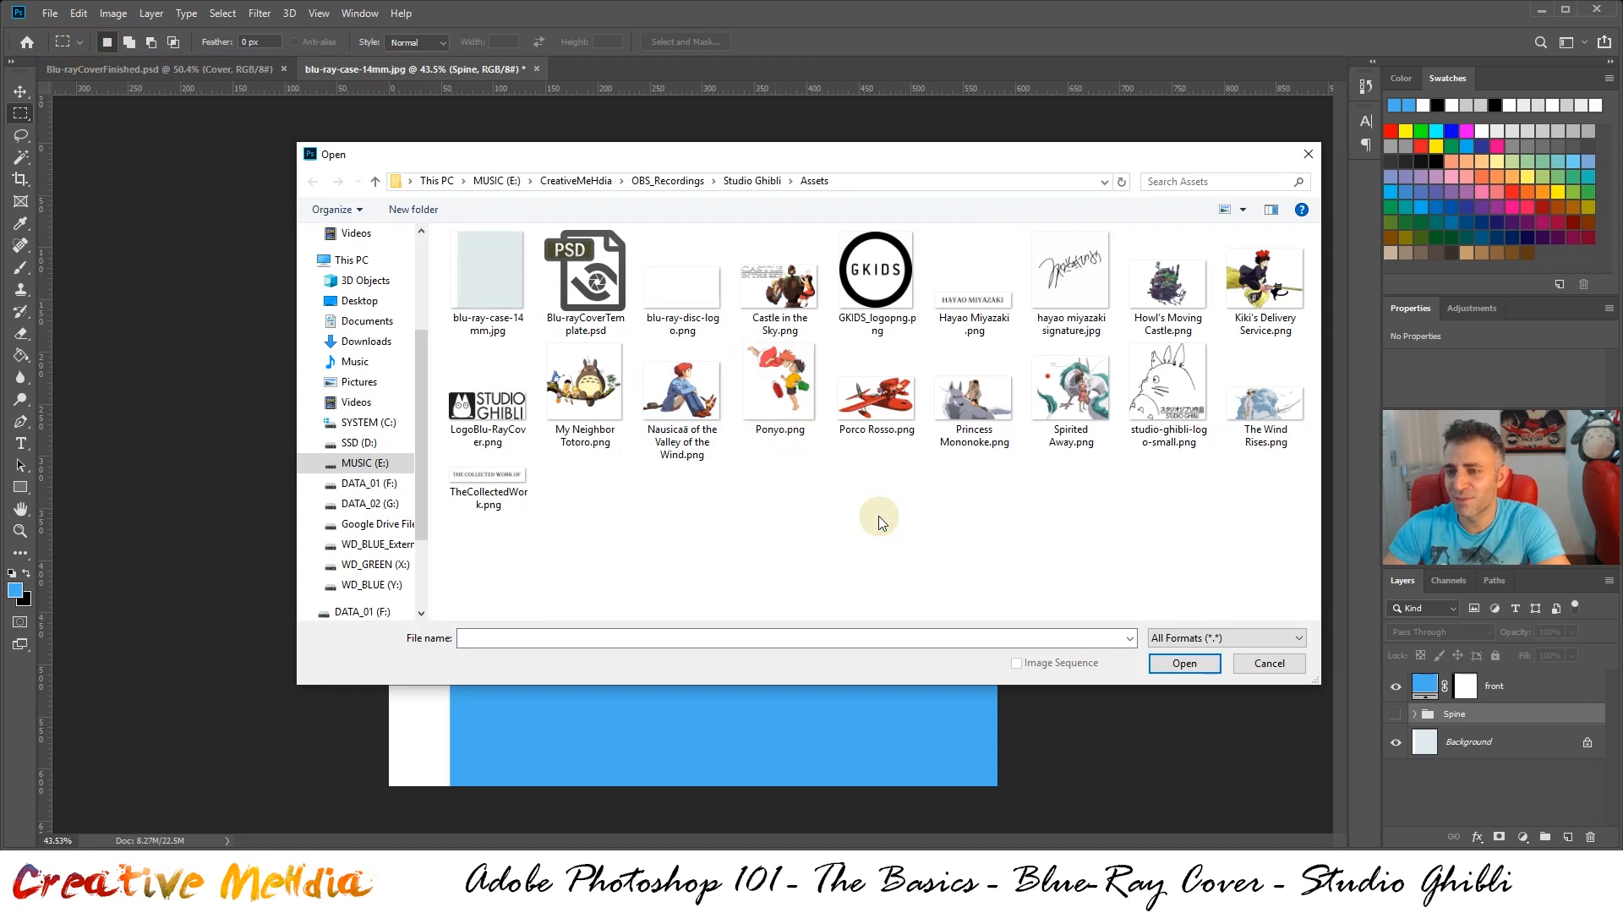
{"action": "left_click", "coordinate": [1254, 407]}
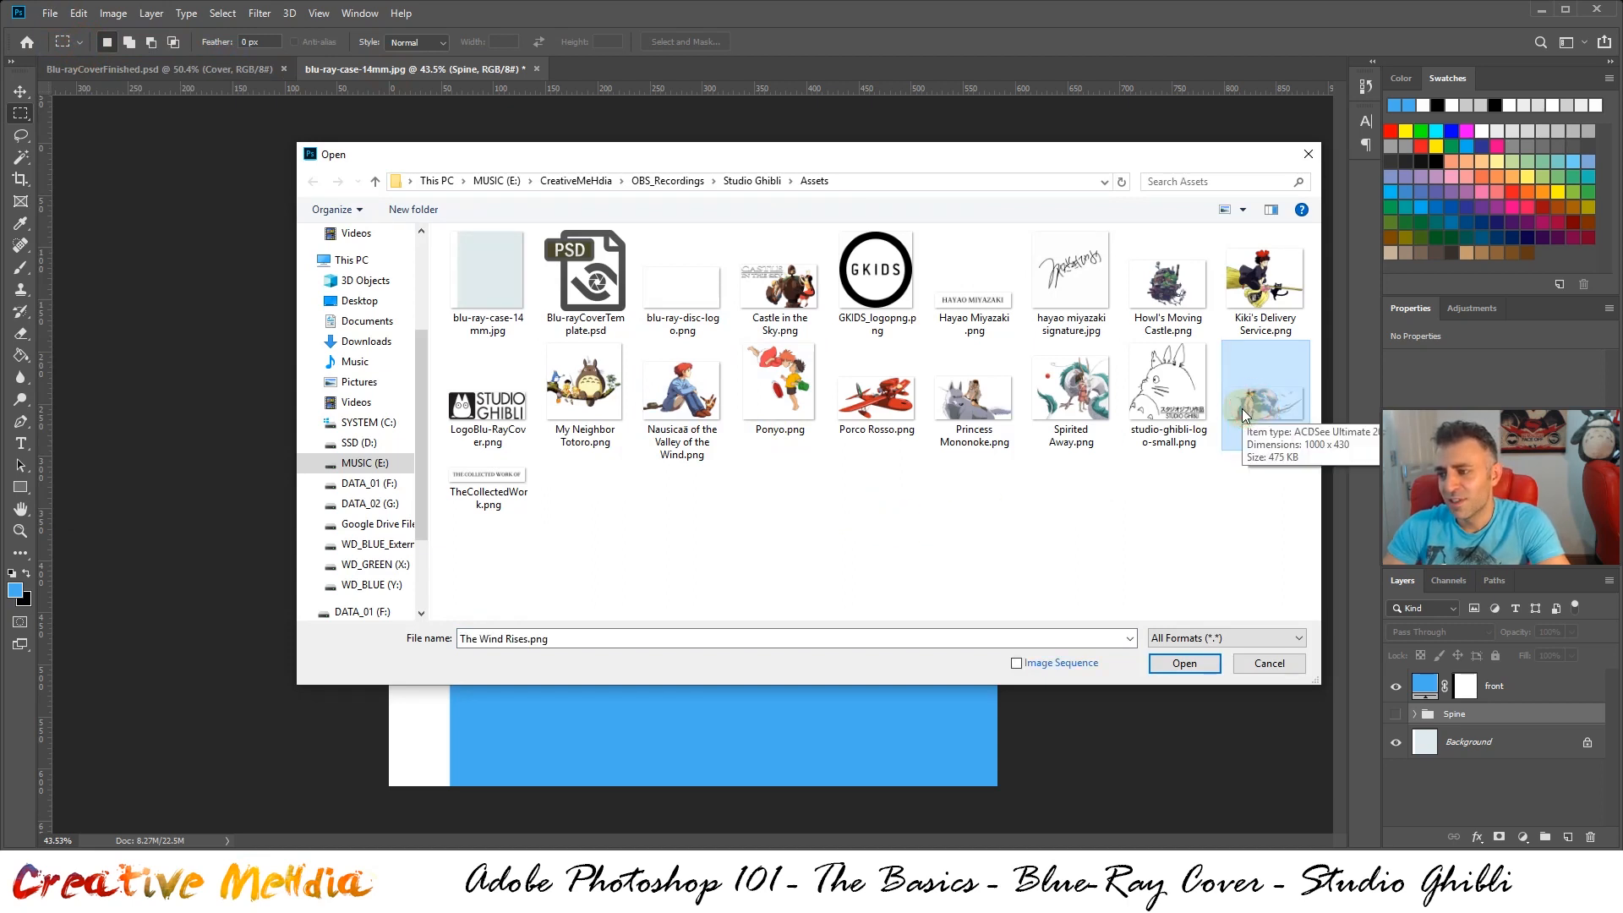
{"action": "double_click", "coordinate": [1243, 415]}
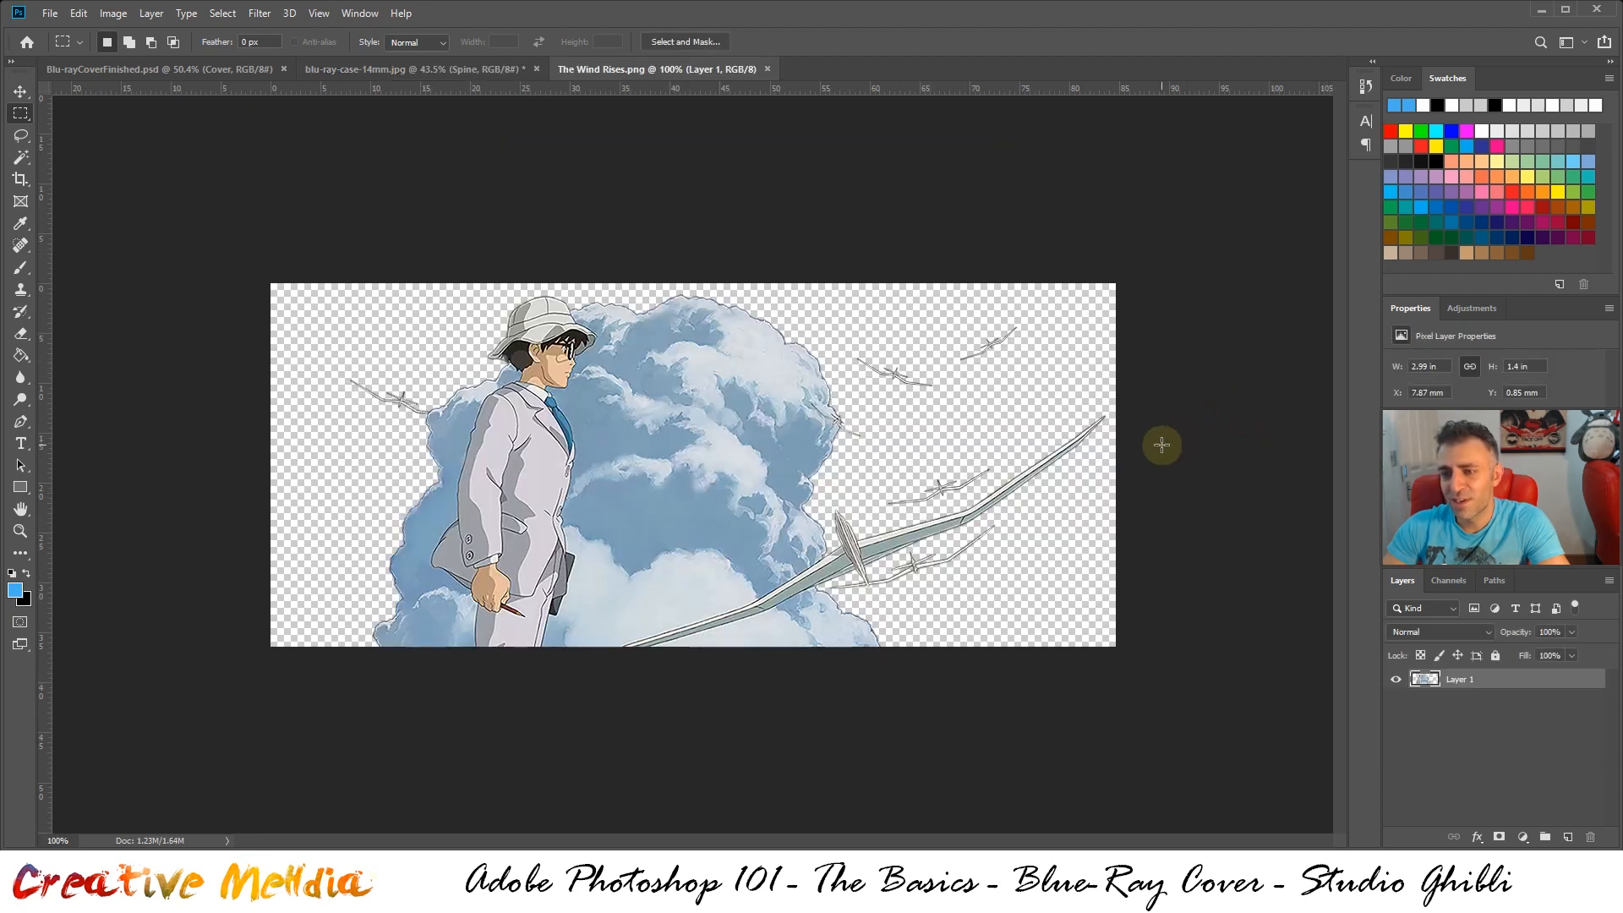
Copy the entire Wind Rises image into blu-ray-case-14mm.jpg and place its layer above the front layer
{"action": "key", "text": "ctrl+a"}
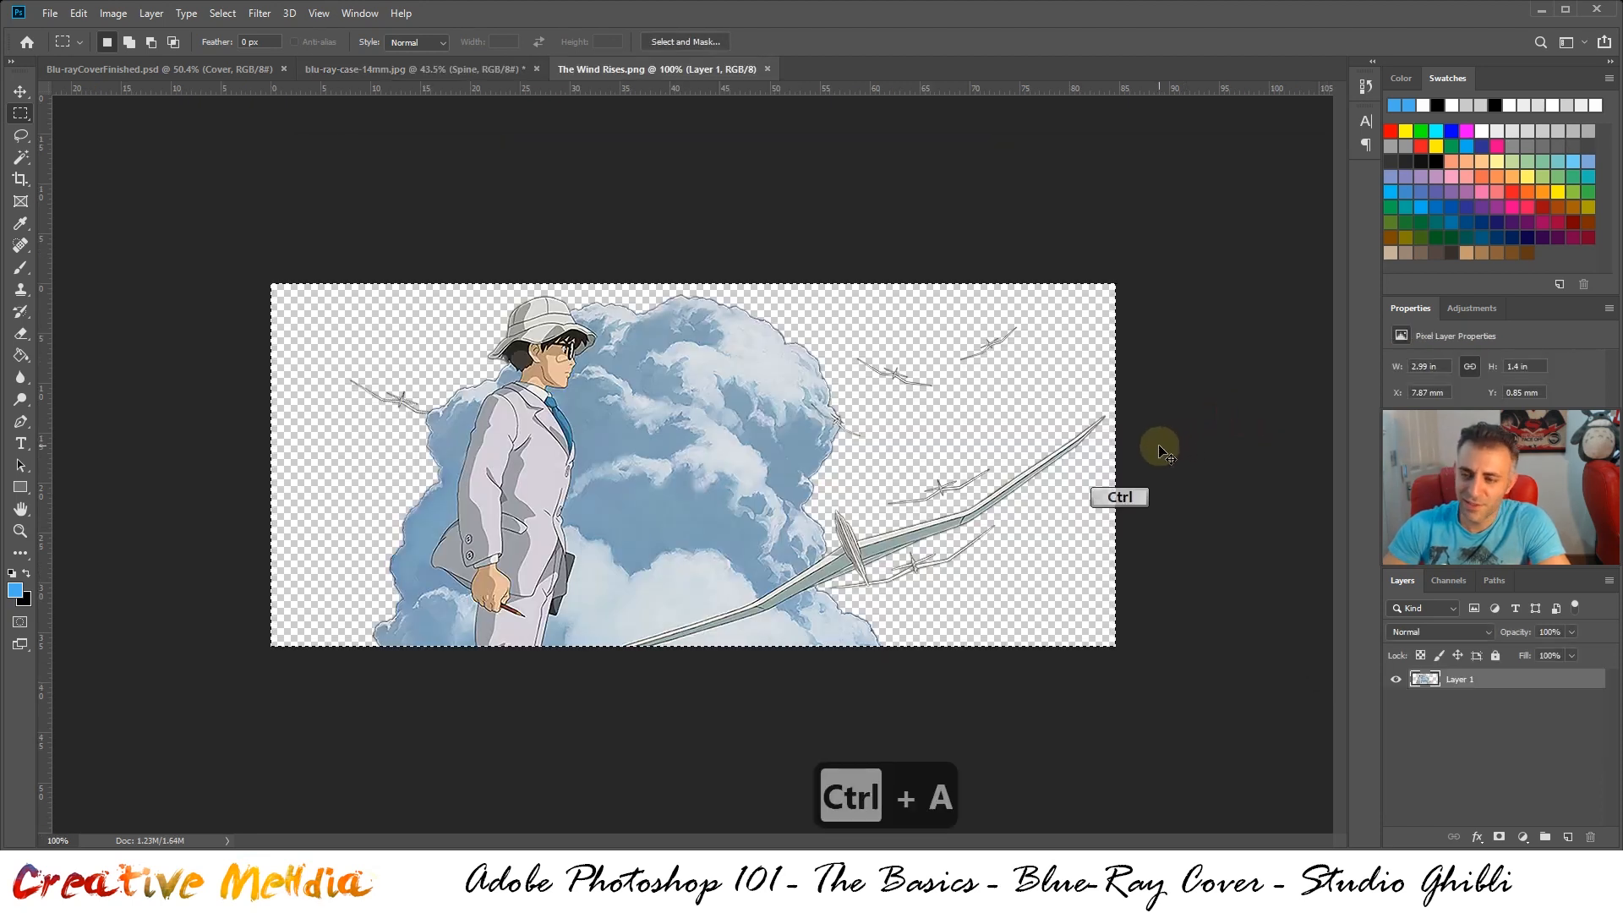
{"action": "key", "text": "ctrl+c"}
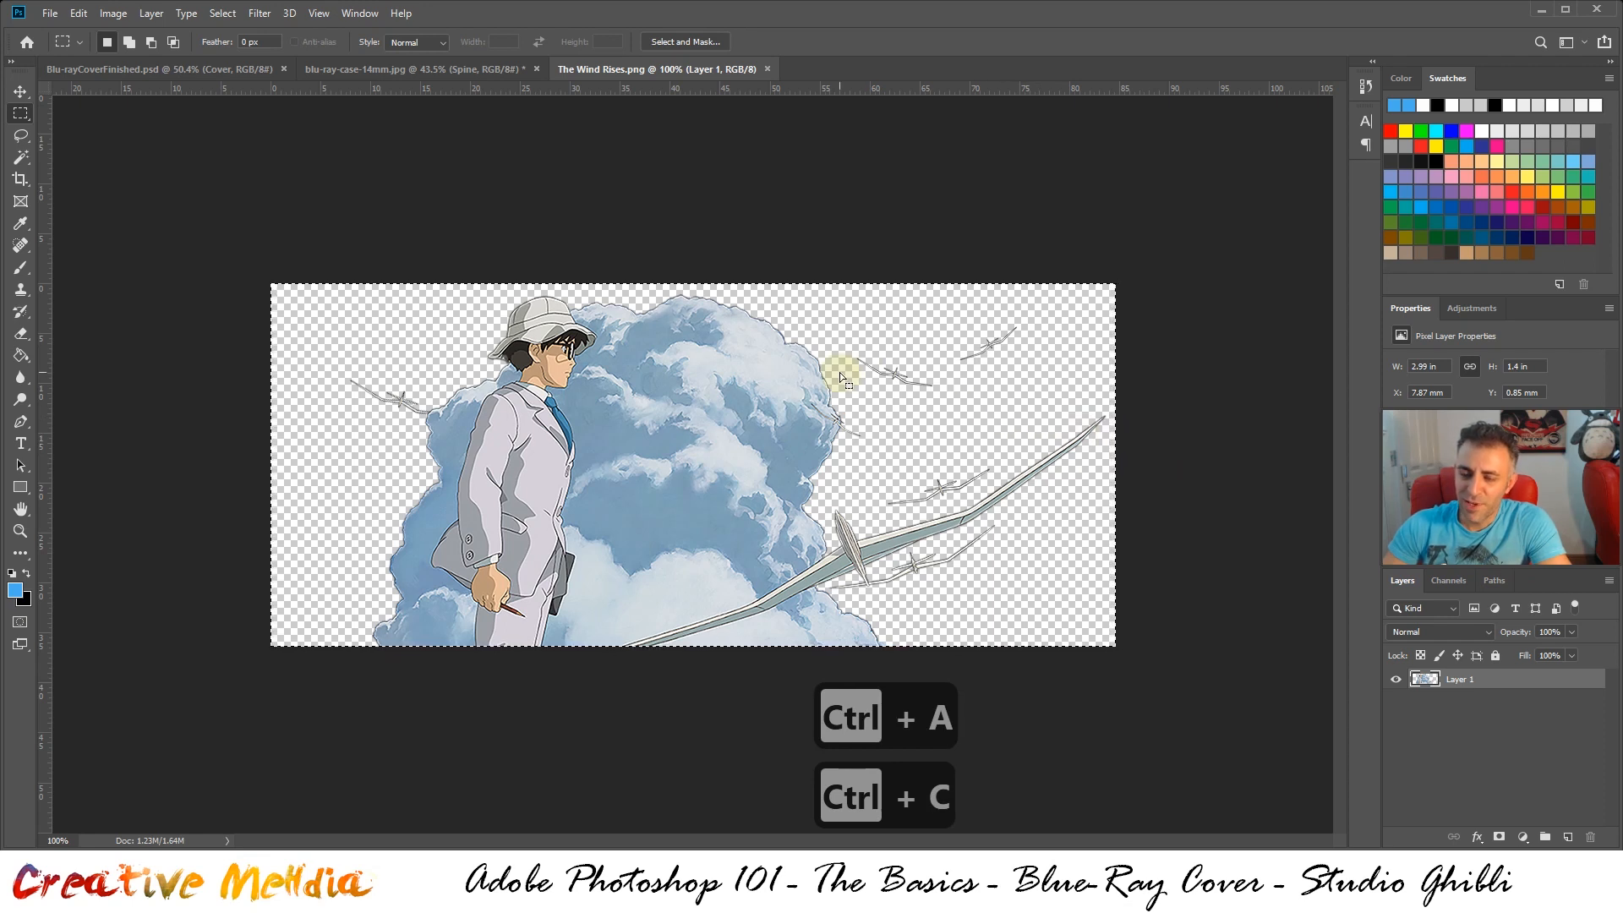
{"action": "left_click", "coordinate": [362, 68]}
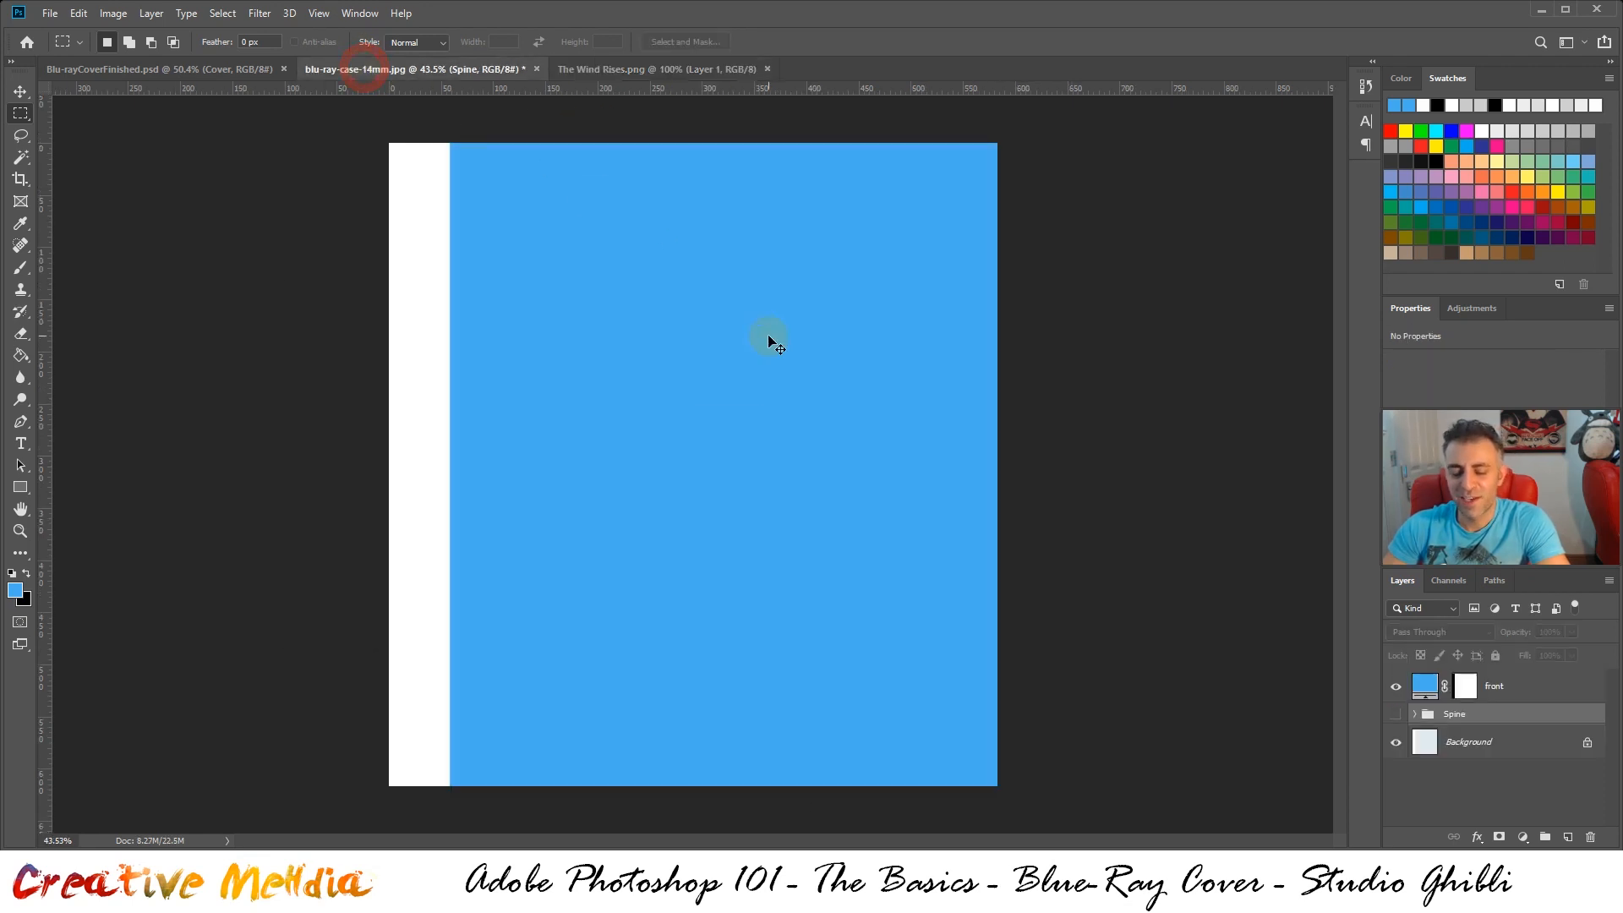
{"action": "key", "text": "ctrl+v"}
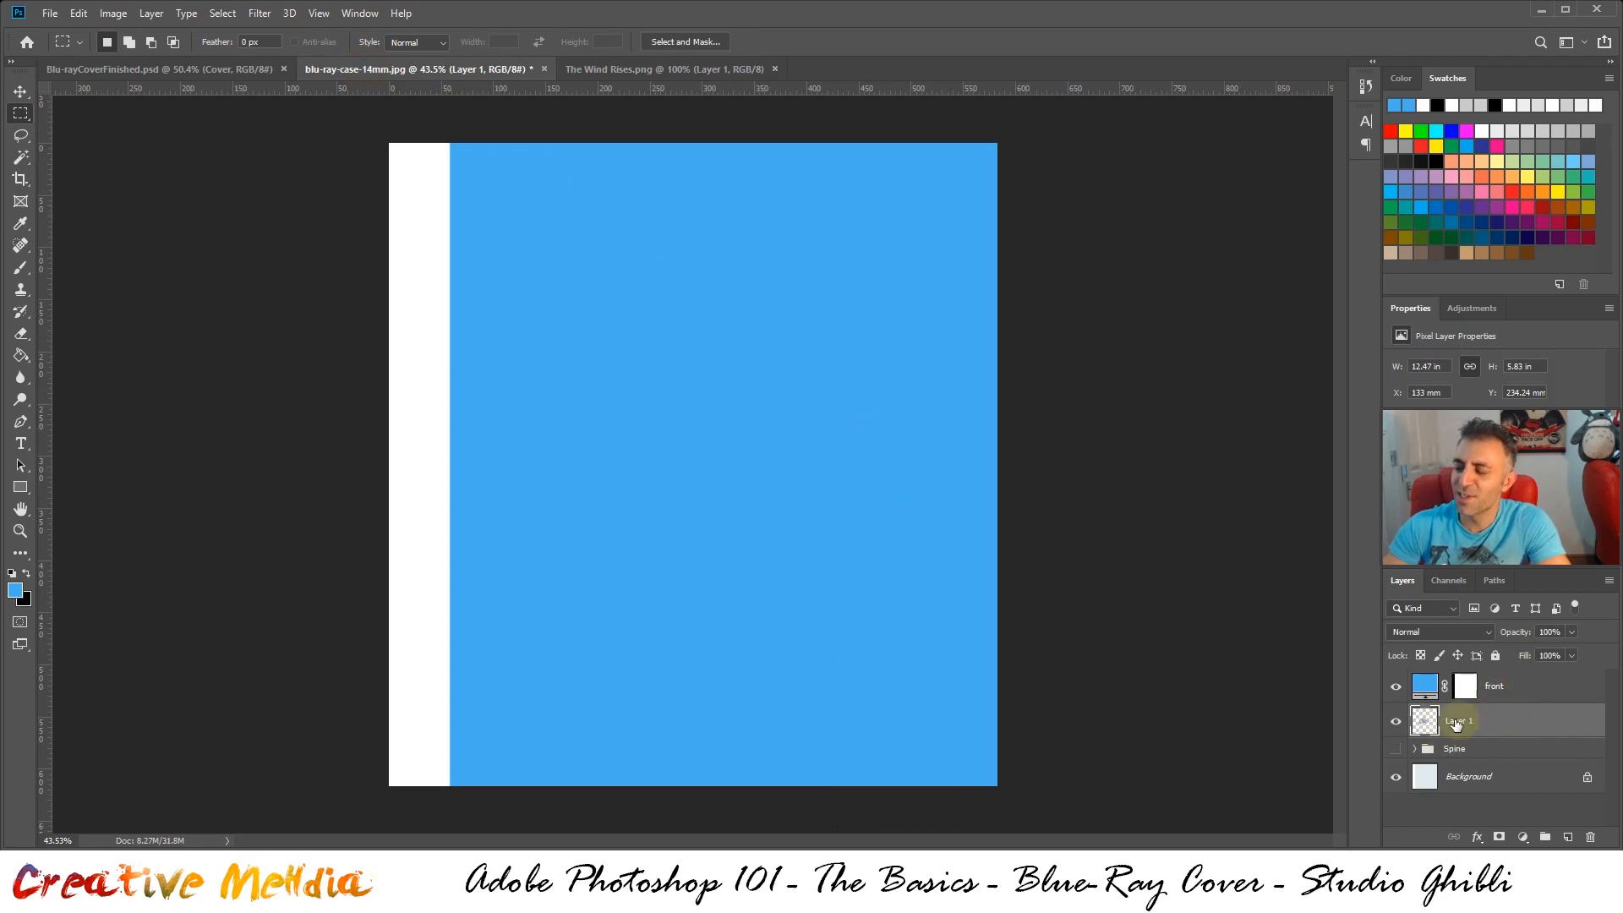
{"action": "left_click_drag", "start_coordinate": [1481, 720], "coordinate": [1480, 687]}
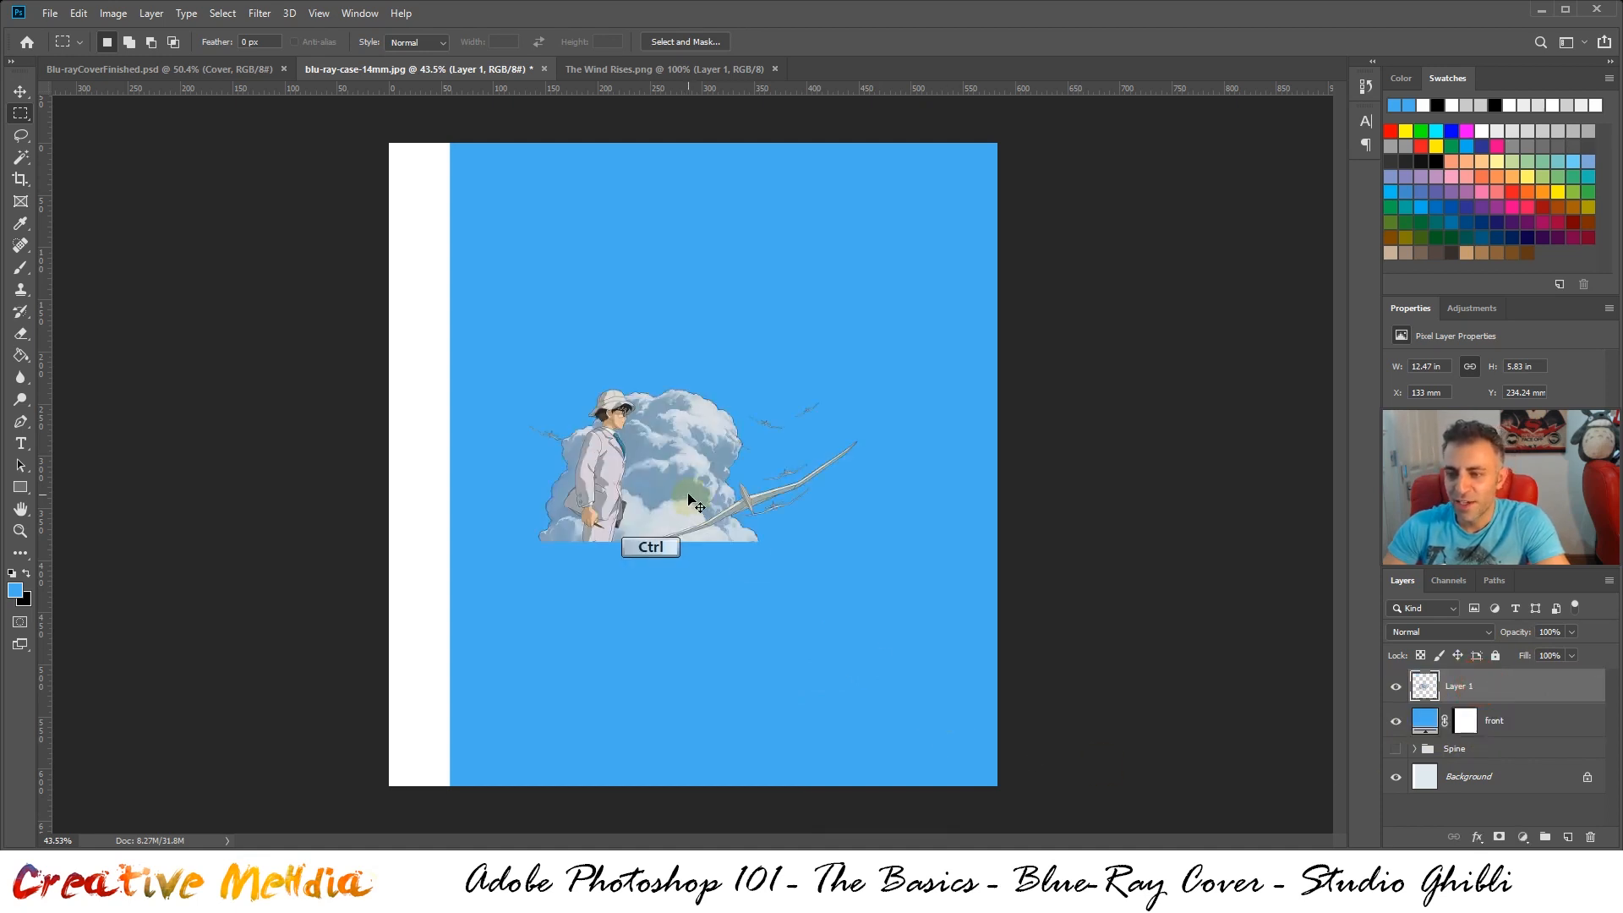
Move the Wind Rises artwork to the lower-left corner of the blue front area and compare it with the finished cover
{"action": "left_click_drag", "start_coordinate": [683, 503], "coordinate": [603, 735]}
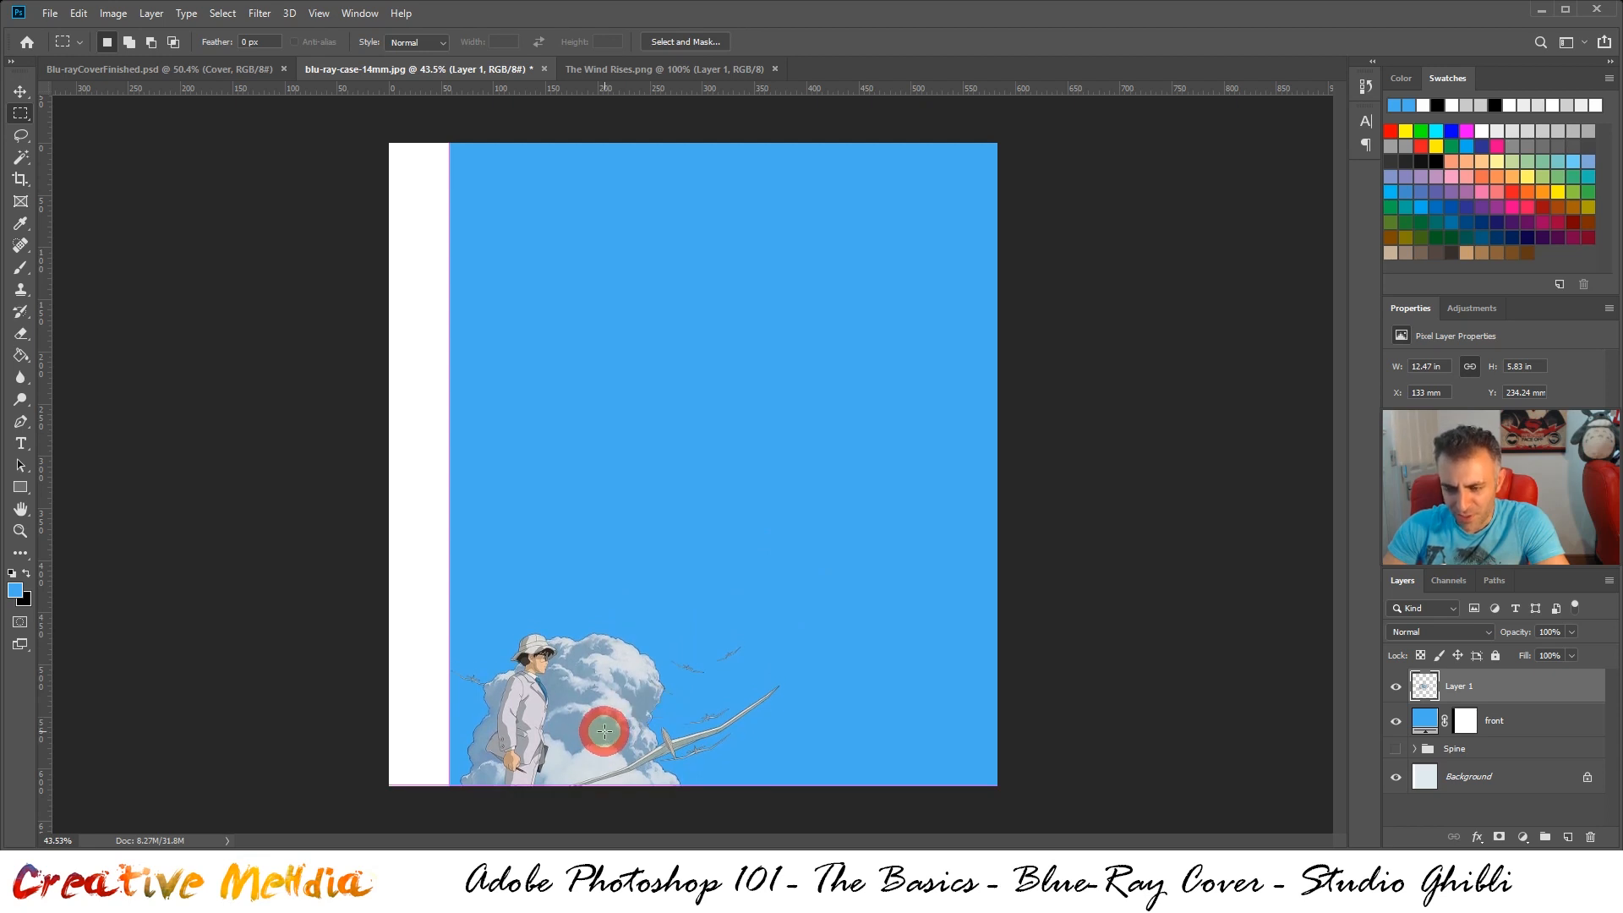
{"action": "left_click", "coordinate": [219, 71]}
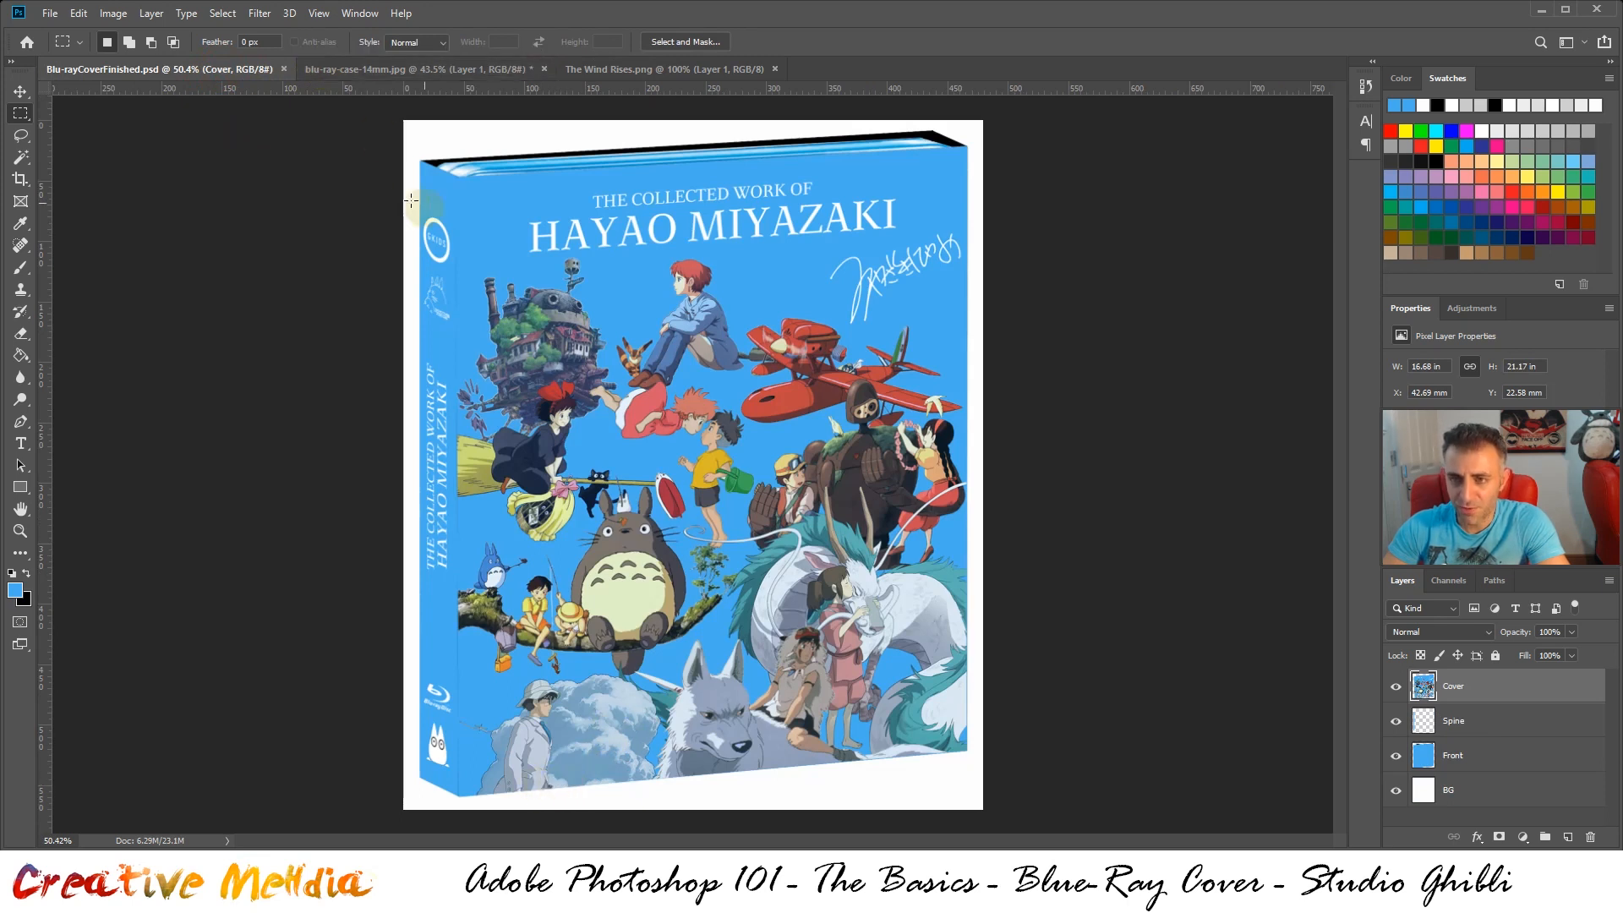
{"action": "left_click", "coordinate": [416, 76]}
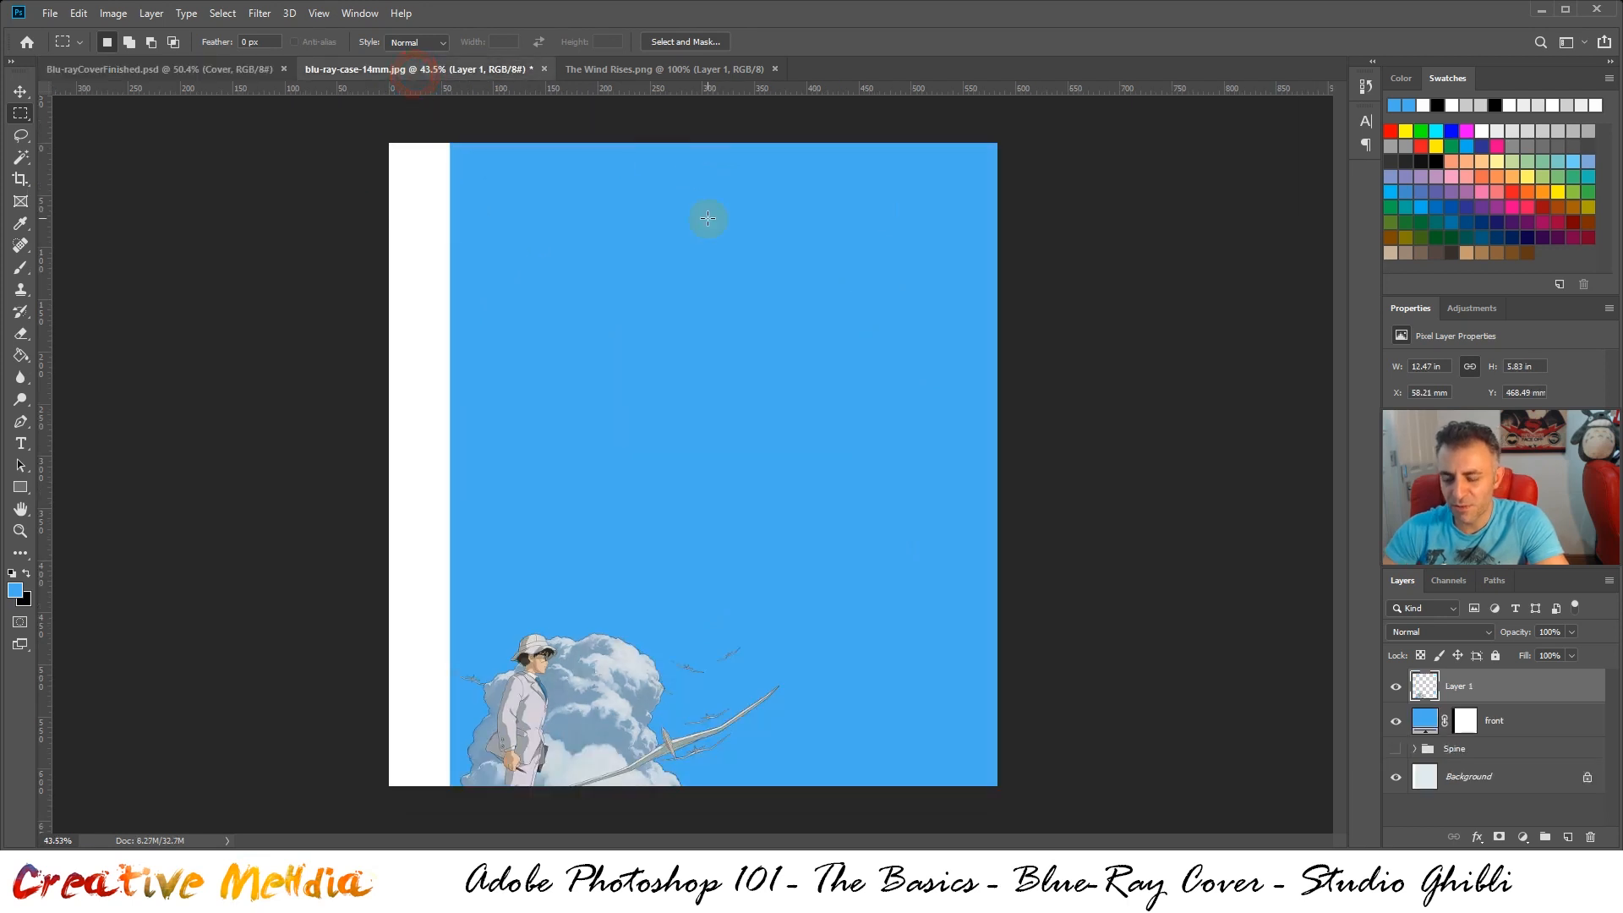
Nudge the Wind Rises artwork down to a Y position of about 504 mm so the cover's bottom edge crops it
{"action": "key", "text": "ctrl+shift+Down"}
{"action": "key", "text": "ctrl+shift+Down"}
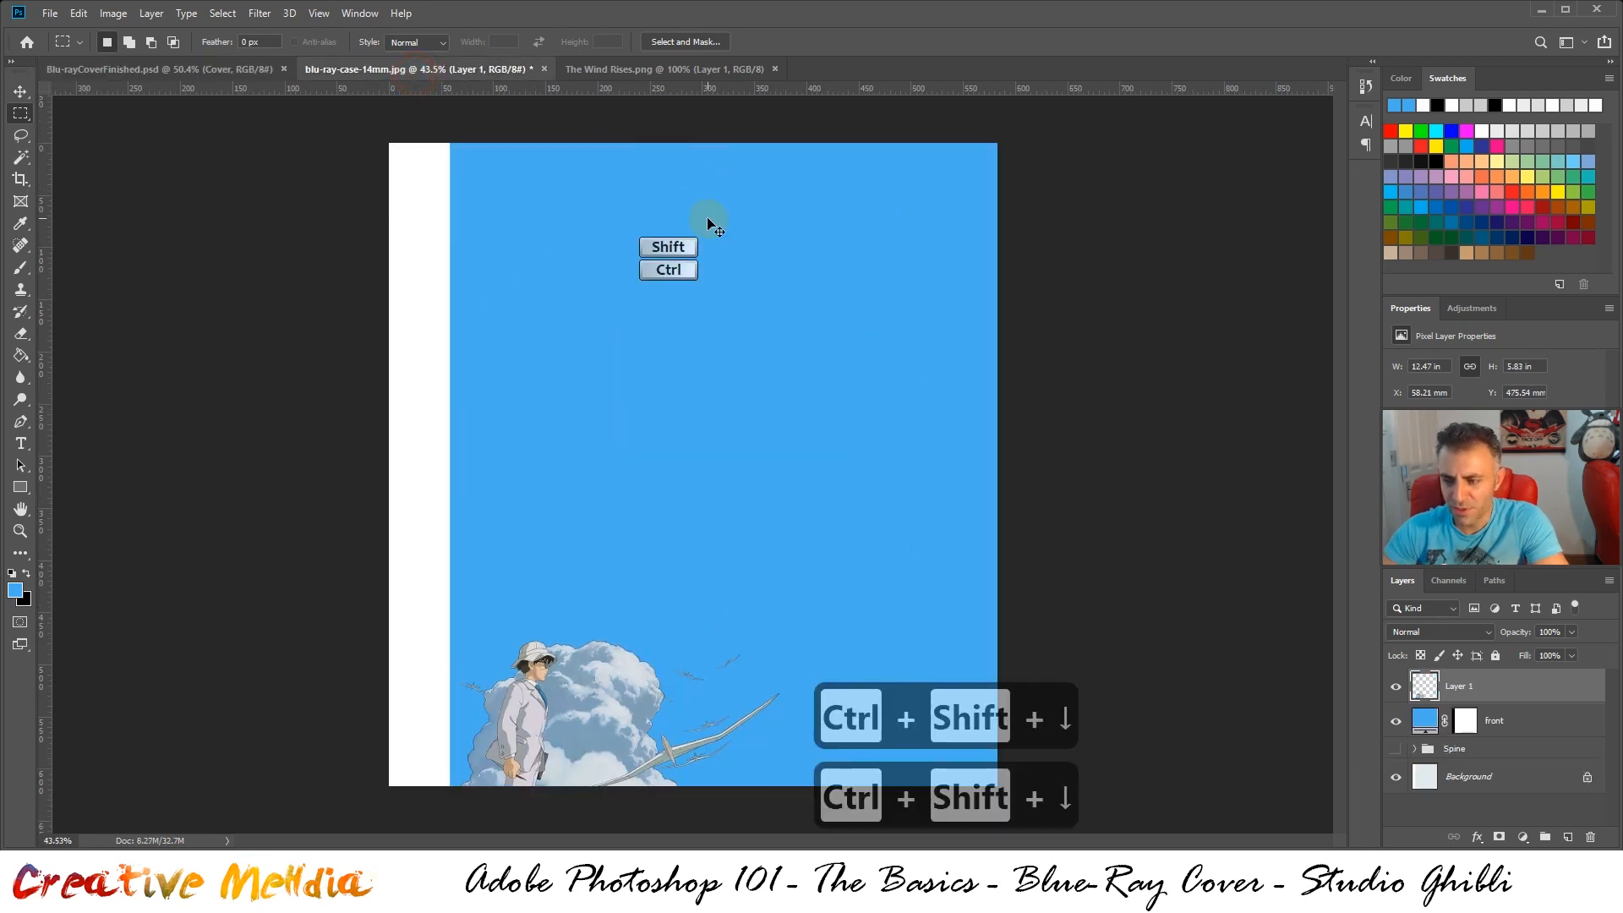
{"action": "key", "text": "ctrl+shift+Down"}
{"action": "key", "text": "ctrl+shift+Down"}
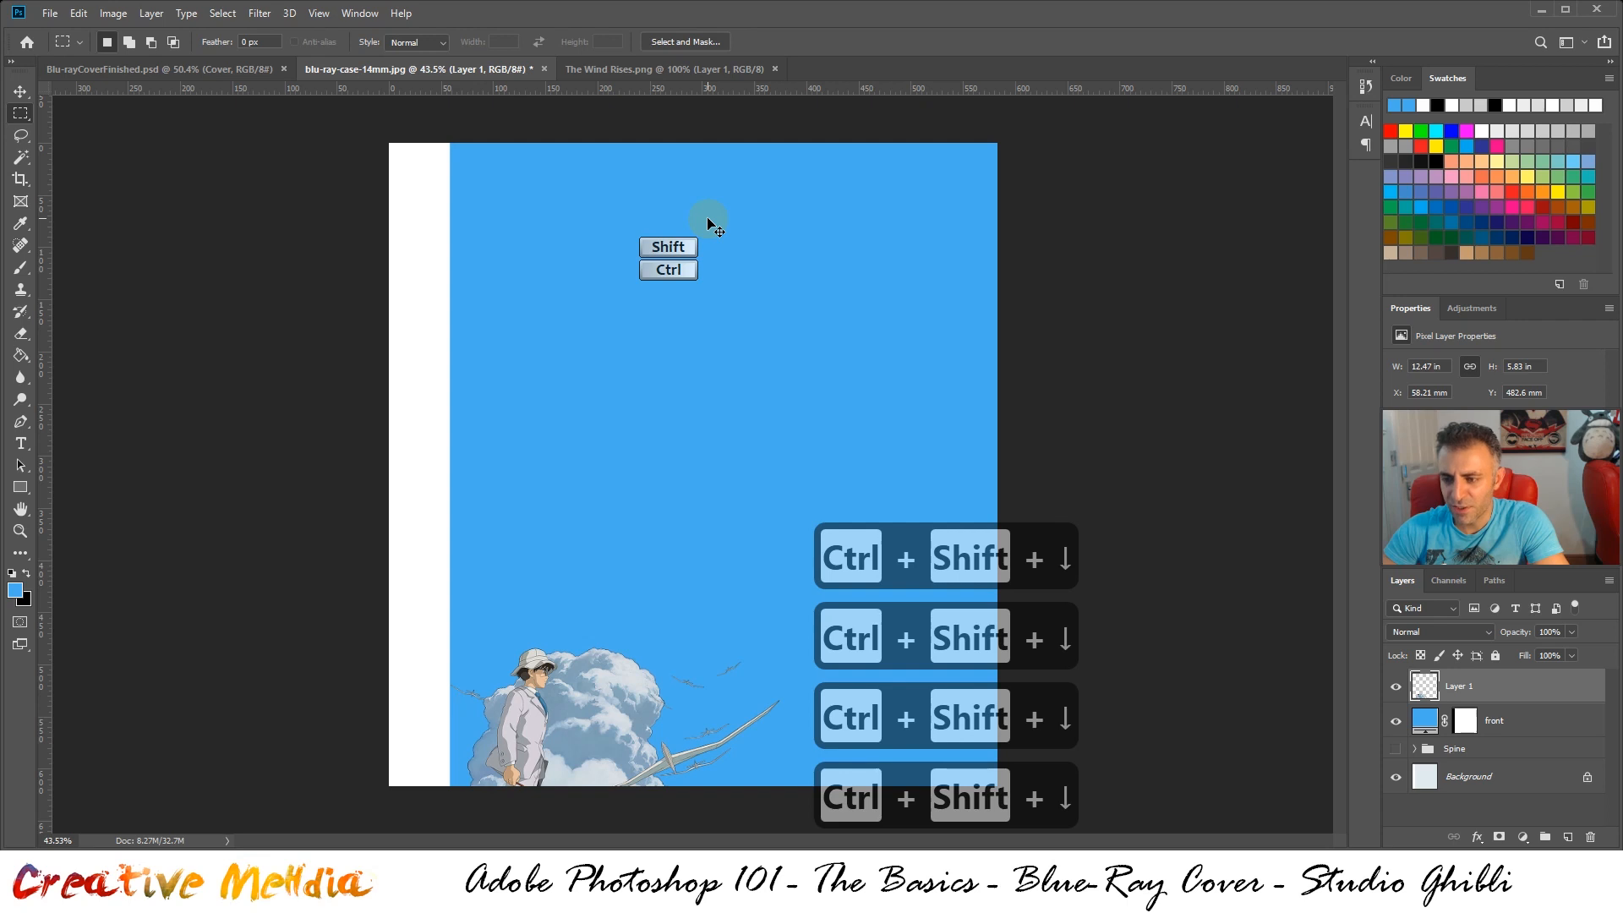
{"action": "key", "text": "ctrl+shift+Down"}
{"action": "key", "text": "ctrl+shift+Down"}
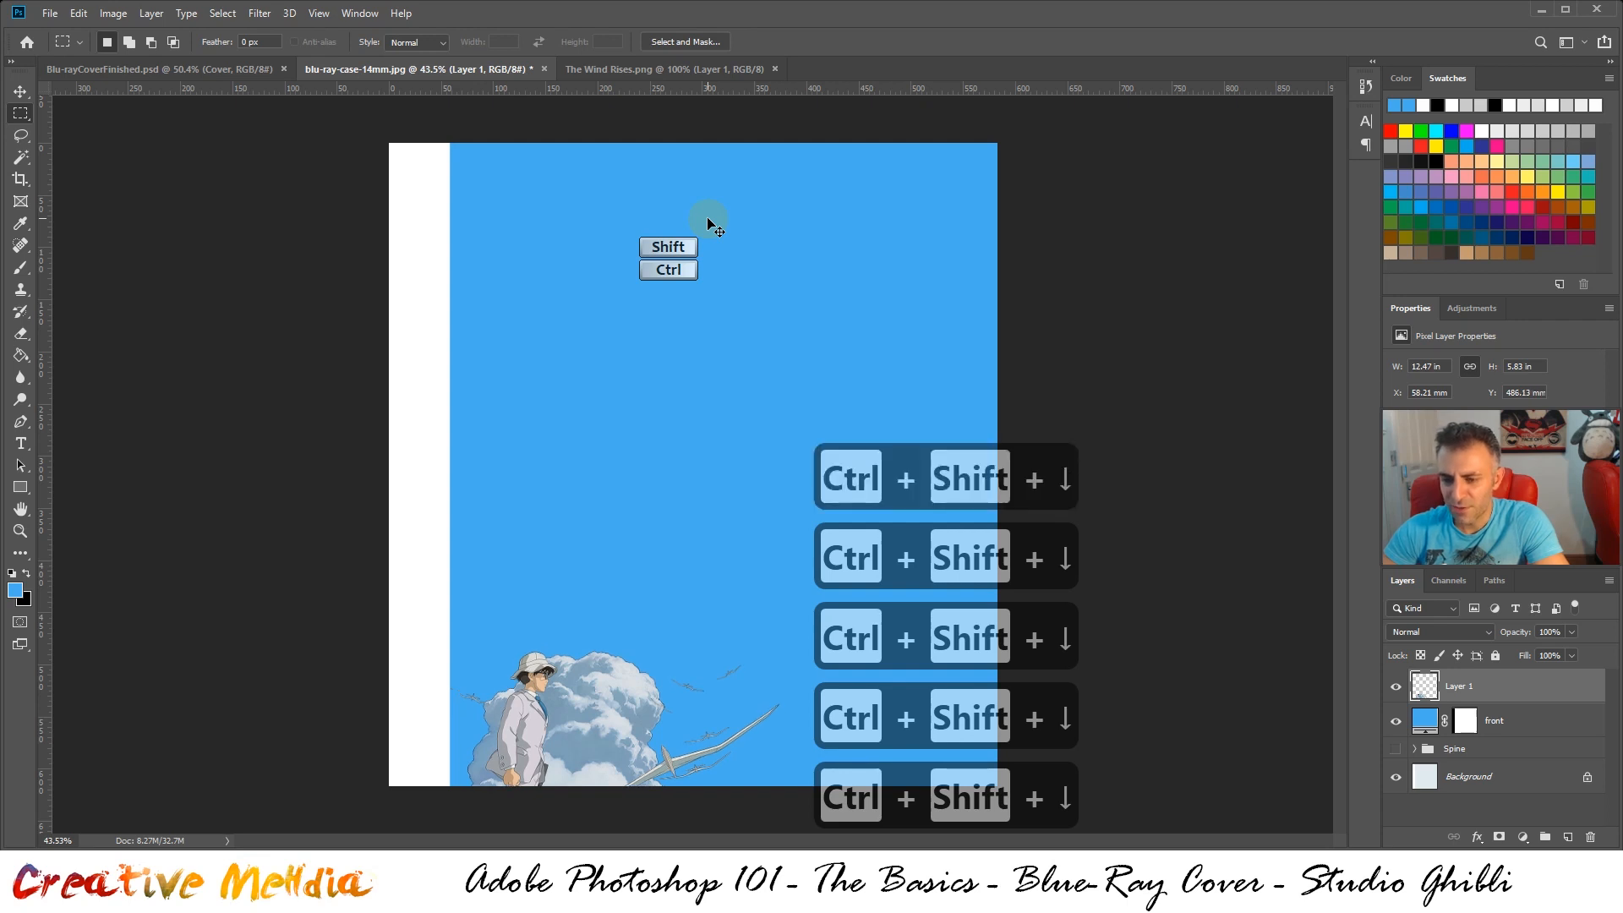
{"action": "key", "text": "ctrl+shift+Down"}
{"action": "key", "text": "ctrl+shift+Down"}
{"action": "key", "text": "ctrl+shift+Down"}
{"action": "key", "text": "ctrl+shift+Down"}
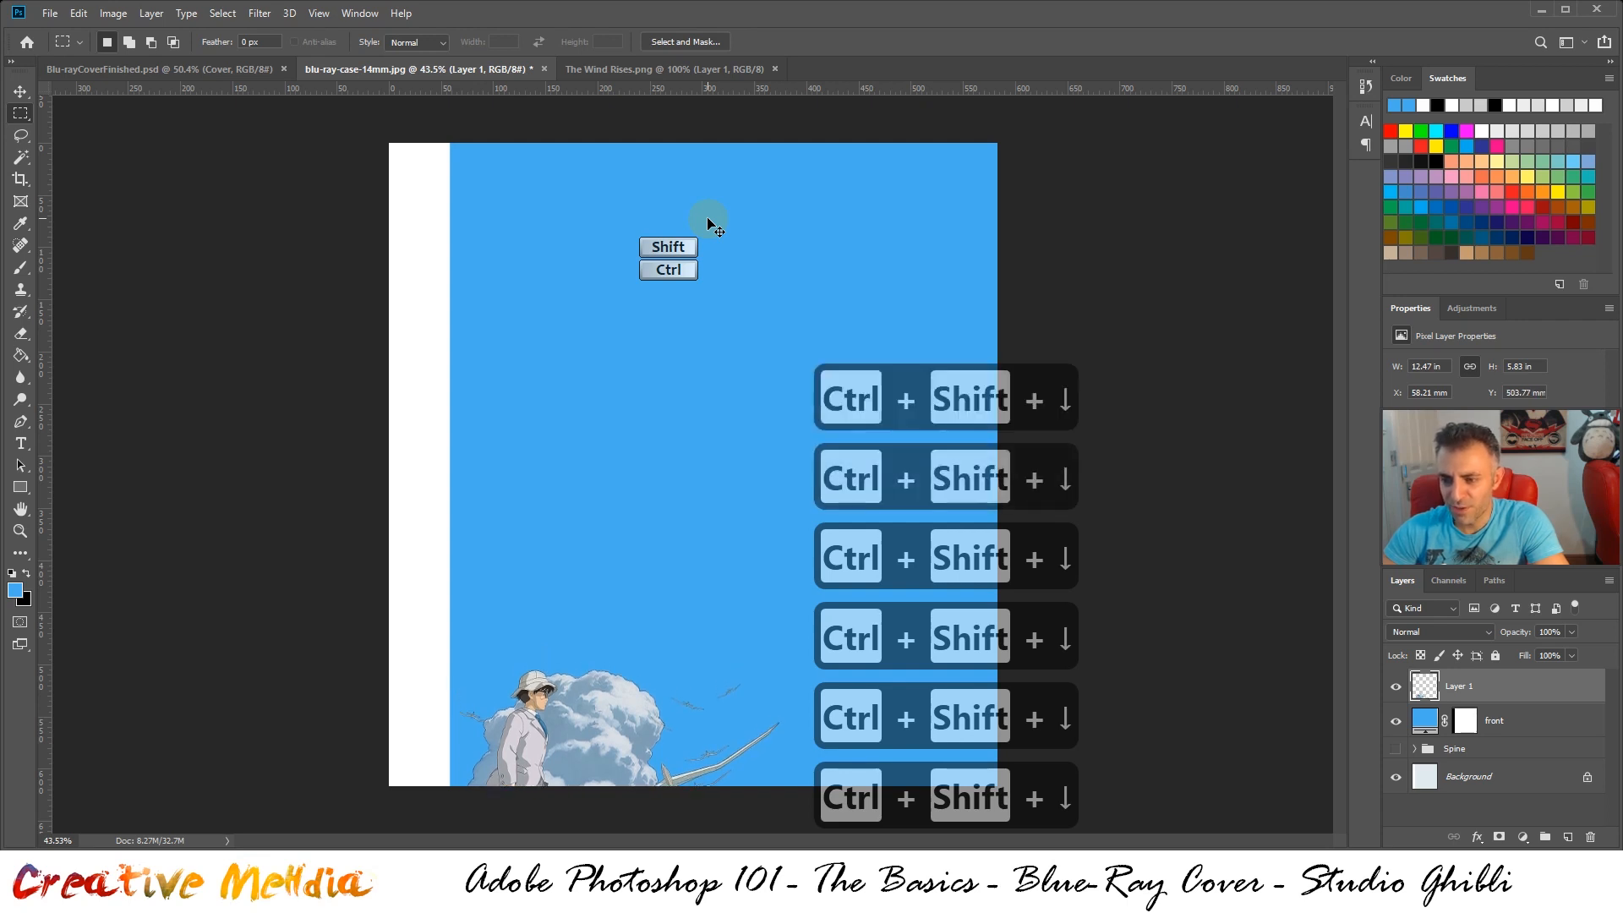
{"action": "key", "text": "ctrl+shift+Left"}
{"action": "key", "text": "ctrl+shift+Right"}
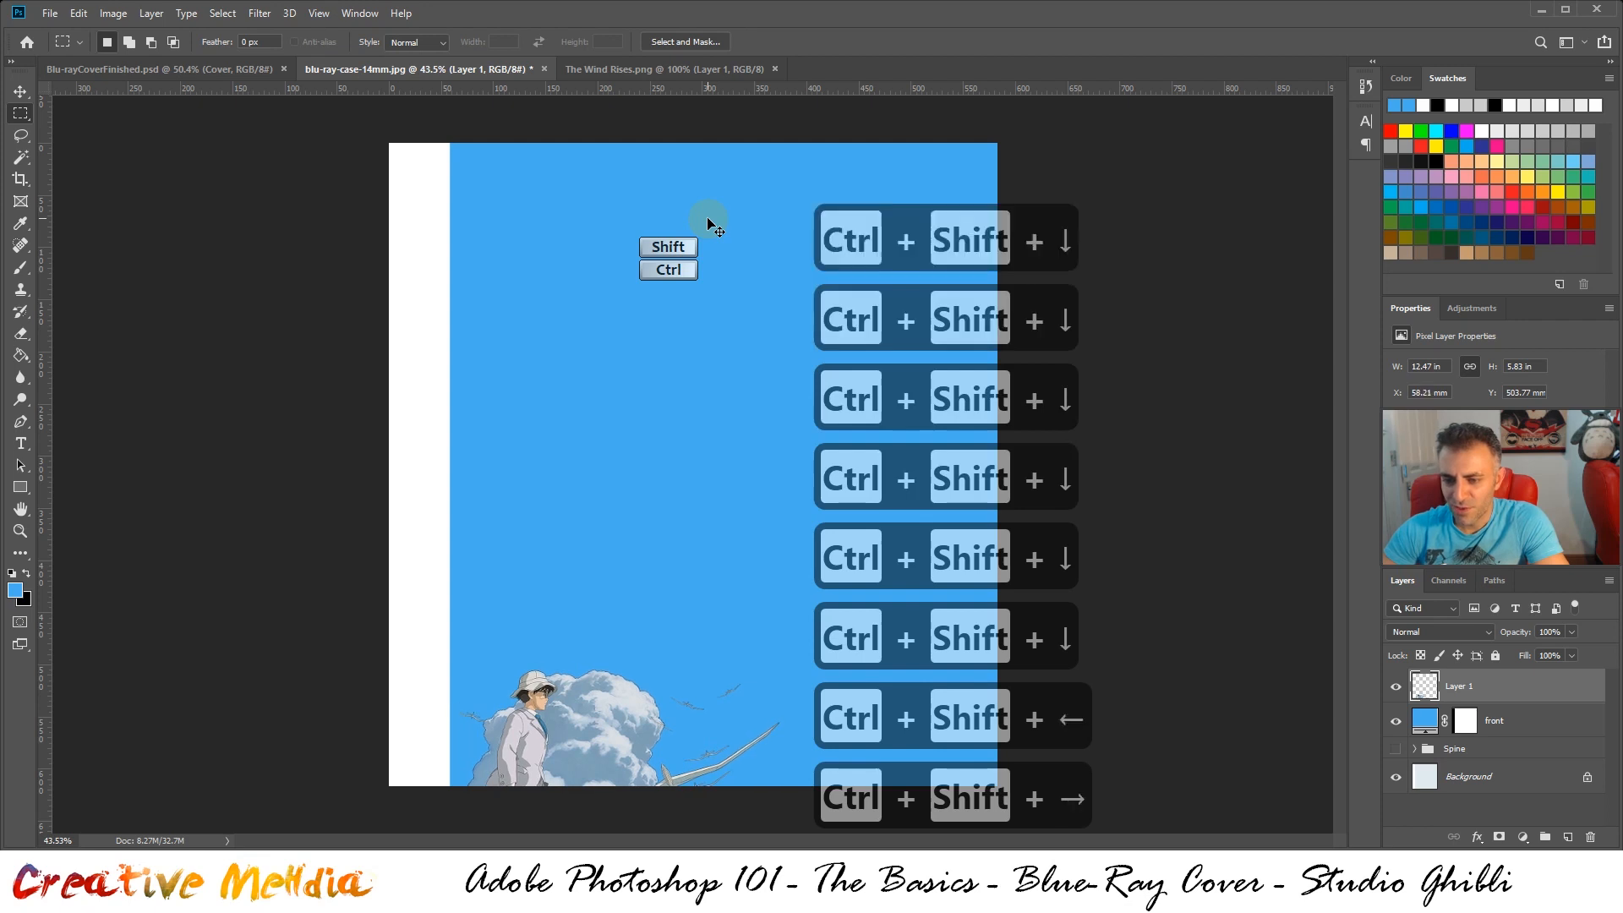
{"action": "key", "text": "ctrl+shift+Down"}
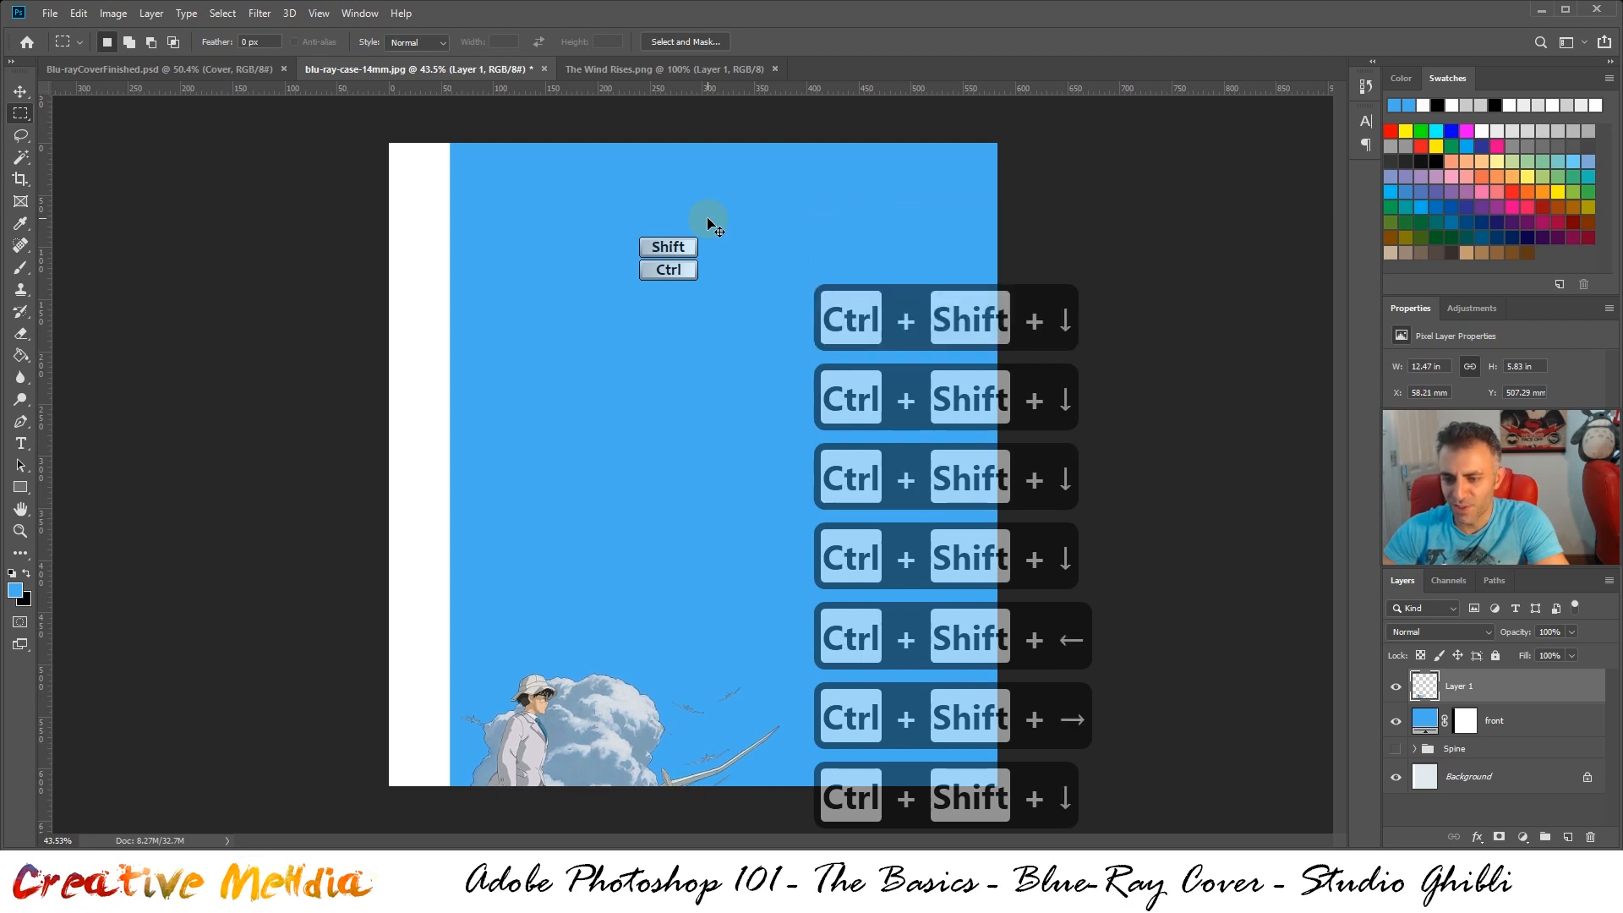
{"action": "key", "text": "ctrl+shift+Up"}
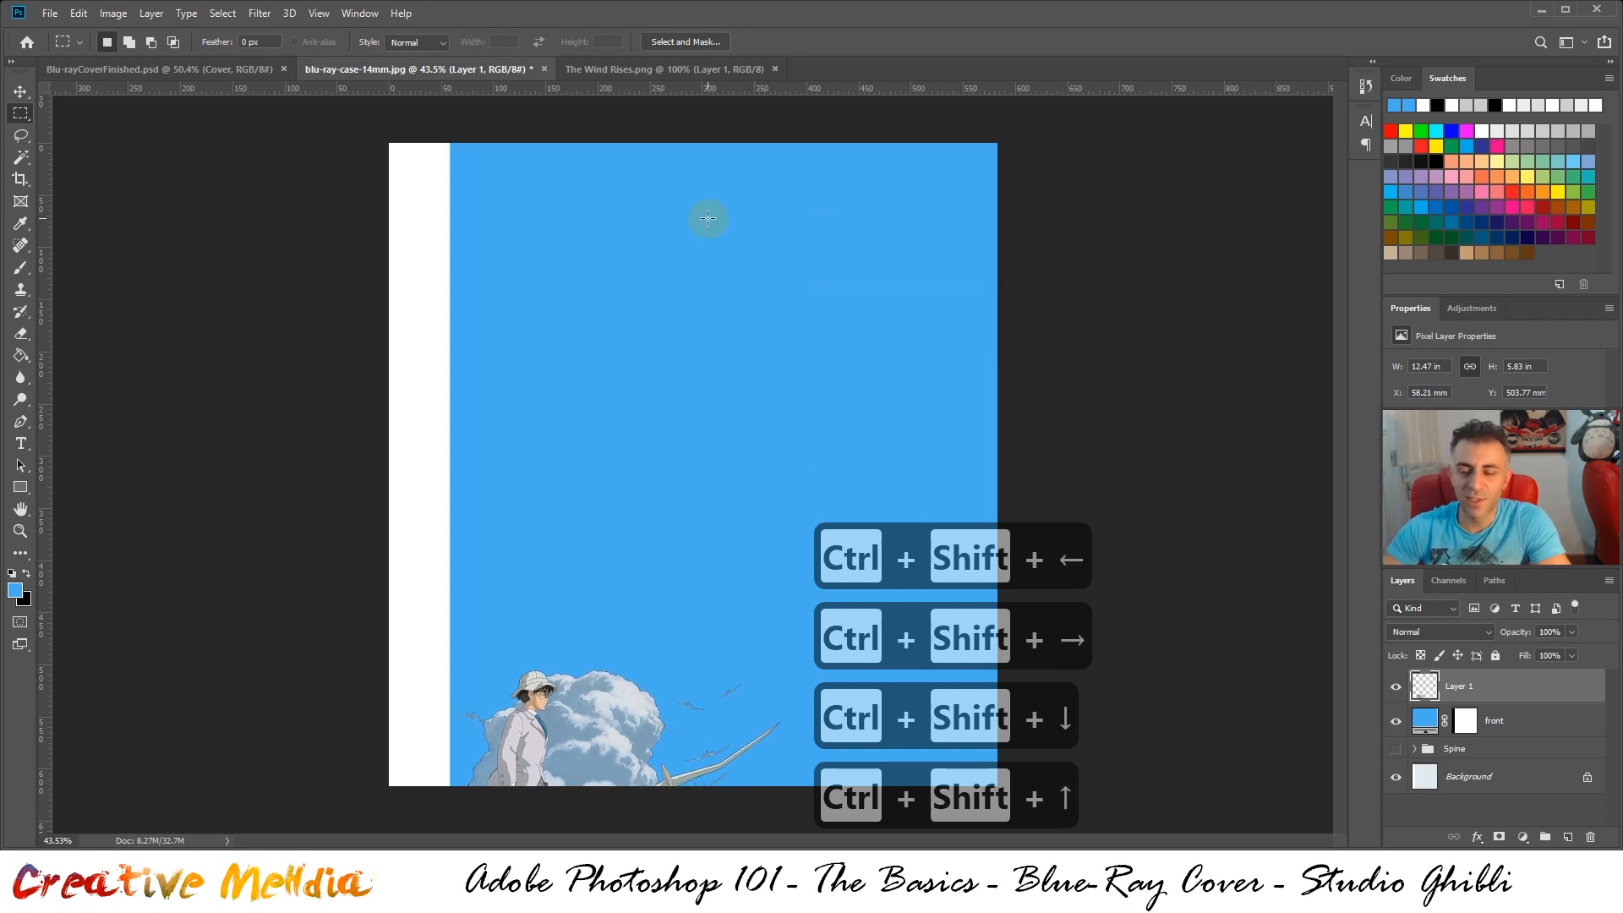
Close The Wind Rises.png and bring up the finished cover document for reference
{"action": "left_click", "coordinate": [640, 69]}
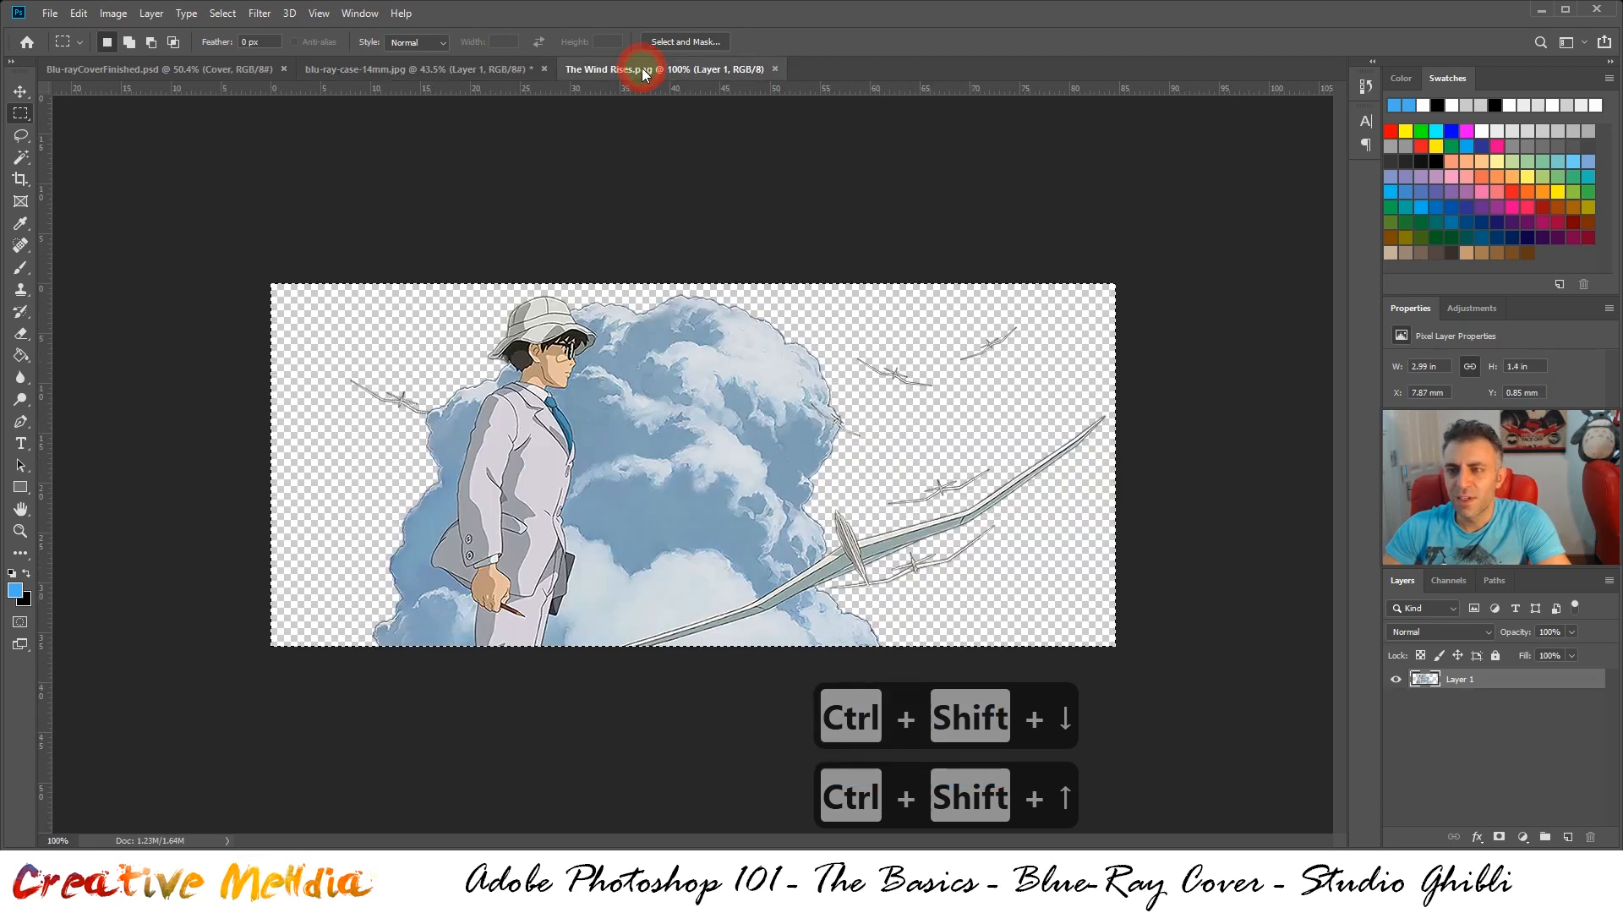
{"action": "left_click", "coordinate": [775, 69]}
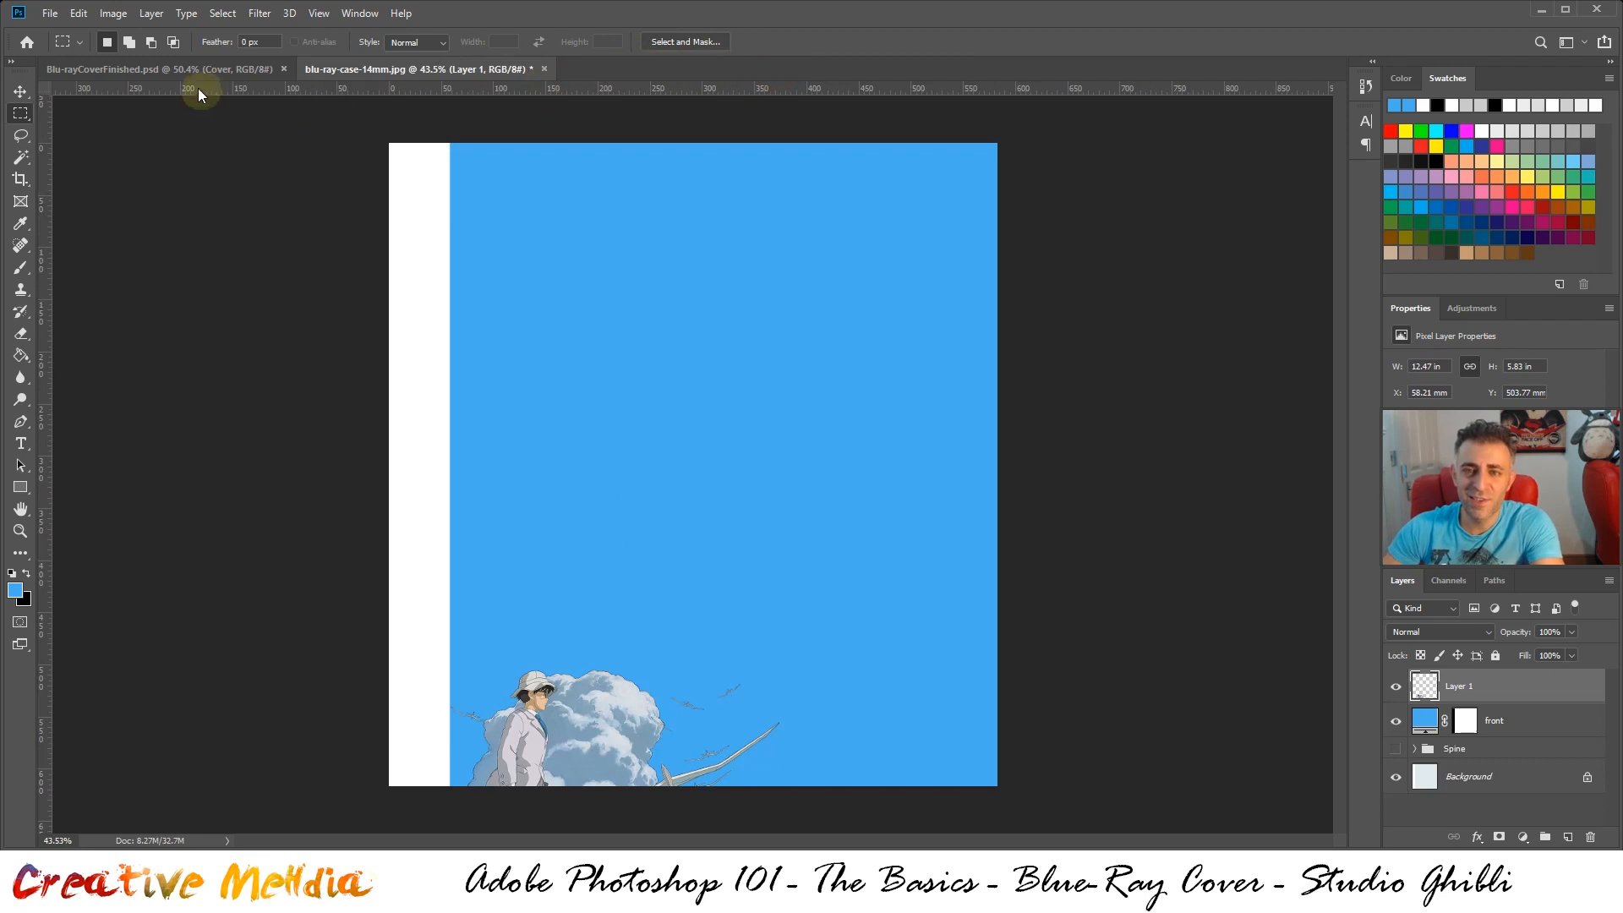
{"action": "left_click", "coordinate": [269, 68]}
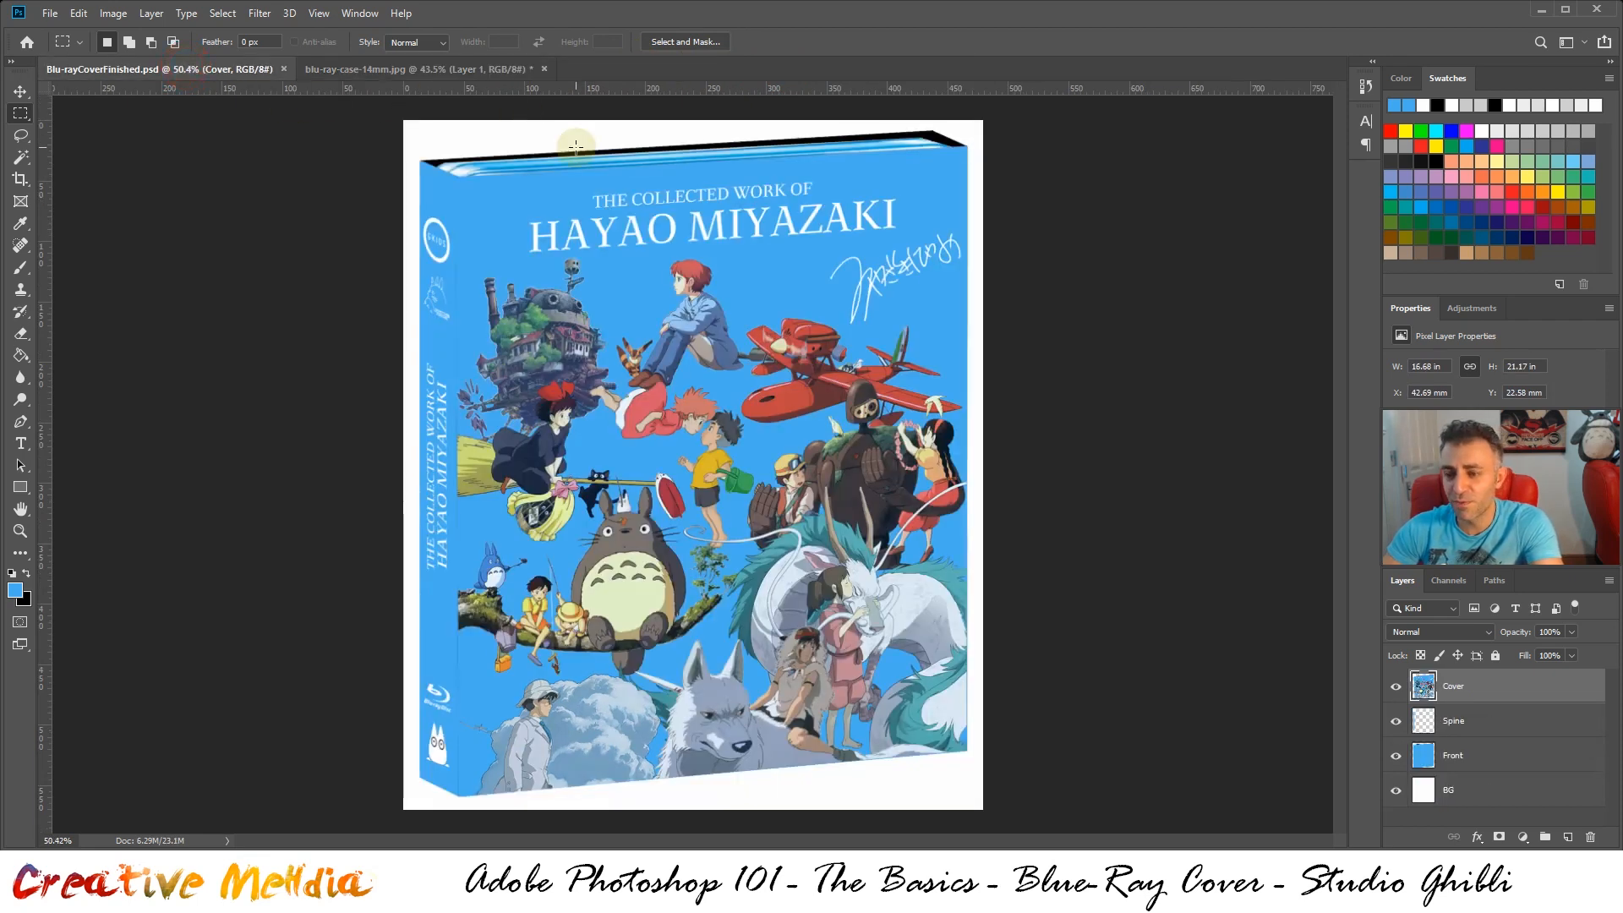
Open Princess Mononoke.png and copy its entire image into blu-ray-case-14mm.jpg as a new layer
{"action": "left_click", "coordinate": [342, 74]}
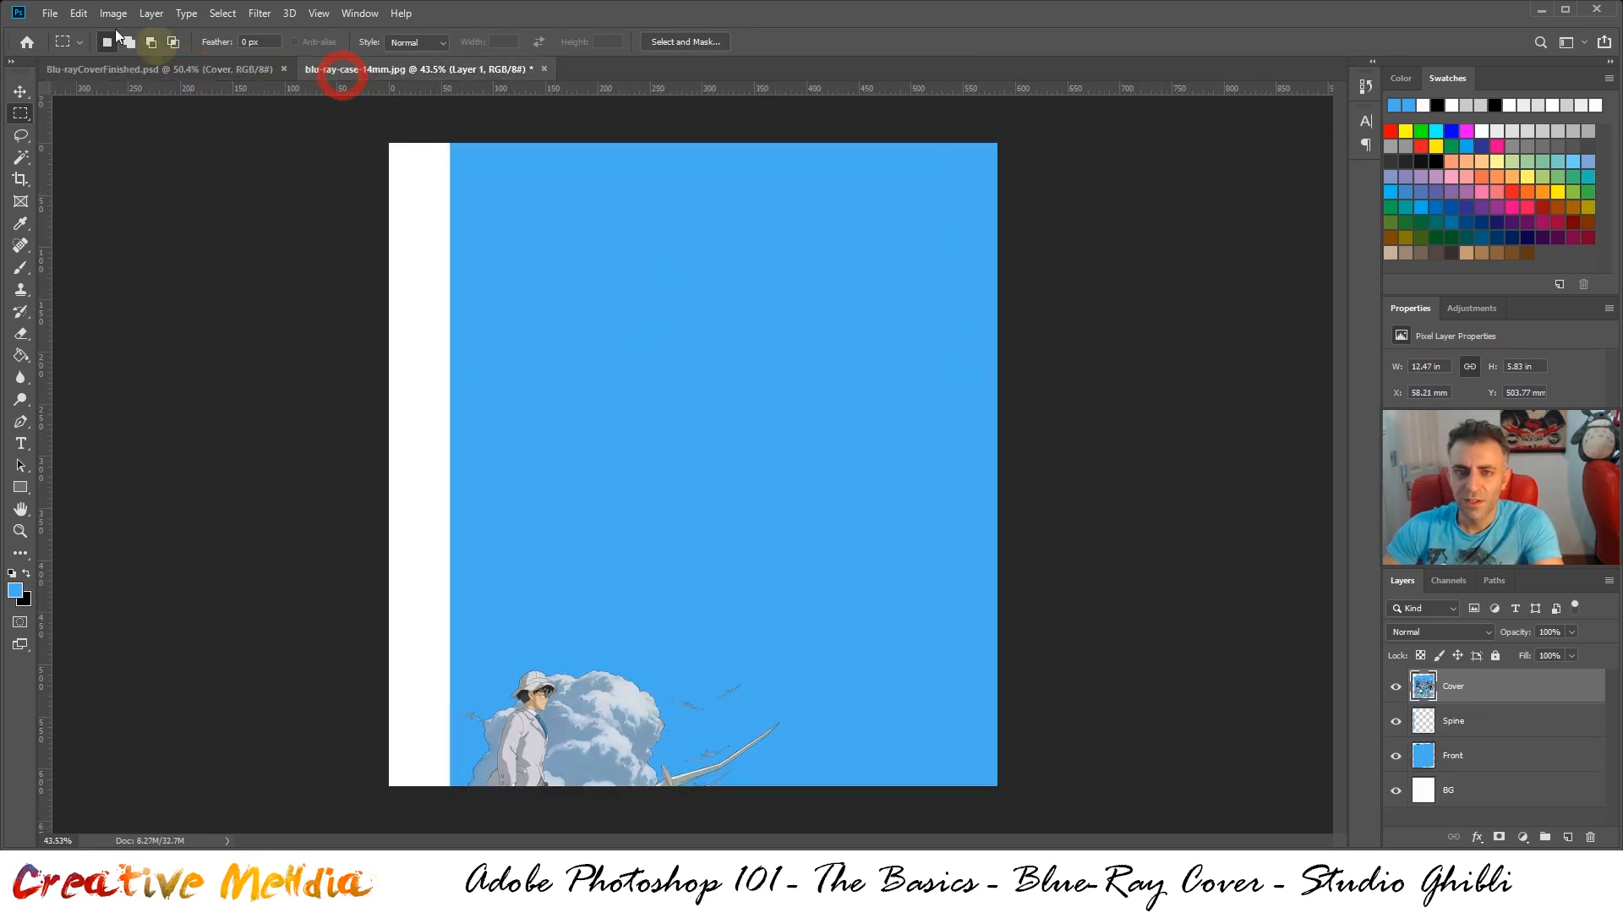
{"action": "left_click", "coordinate": [50, 13]}
{"action": "left_click", "coordinate": [74, 49]}
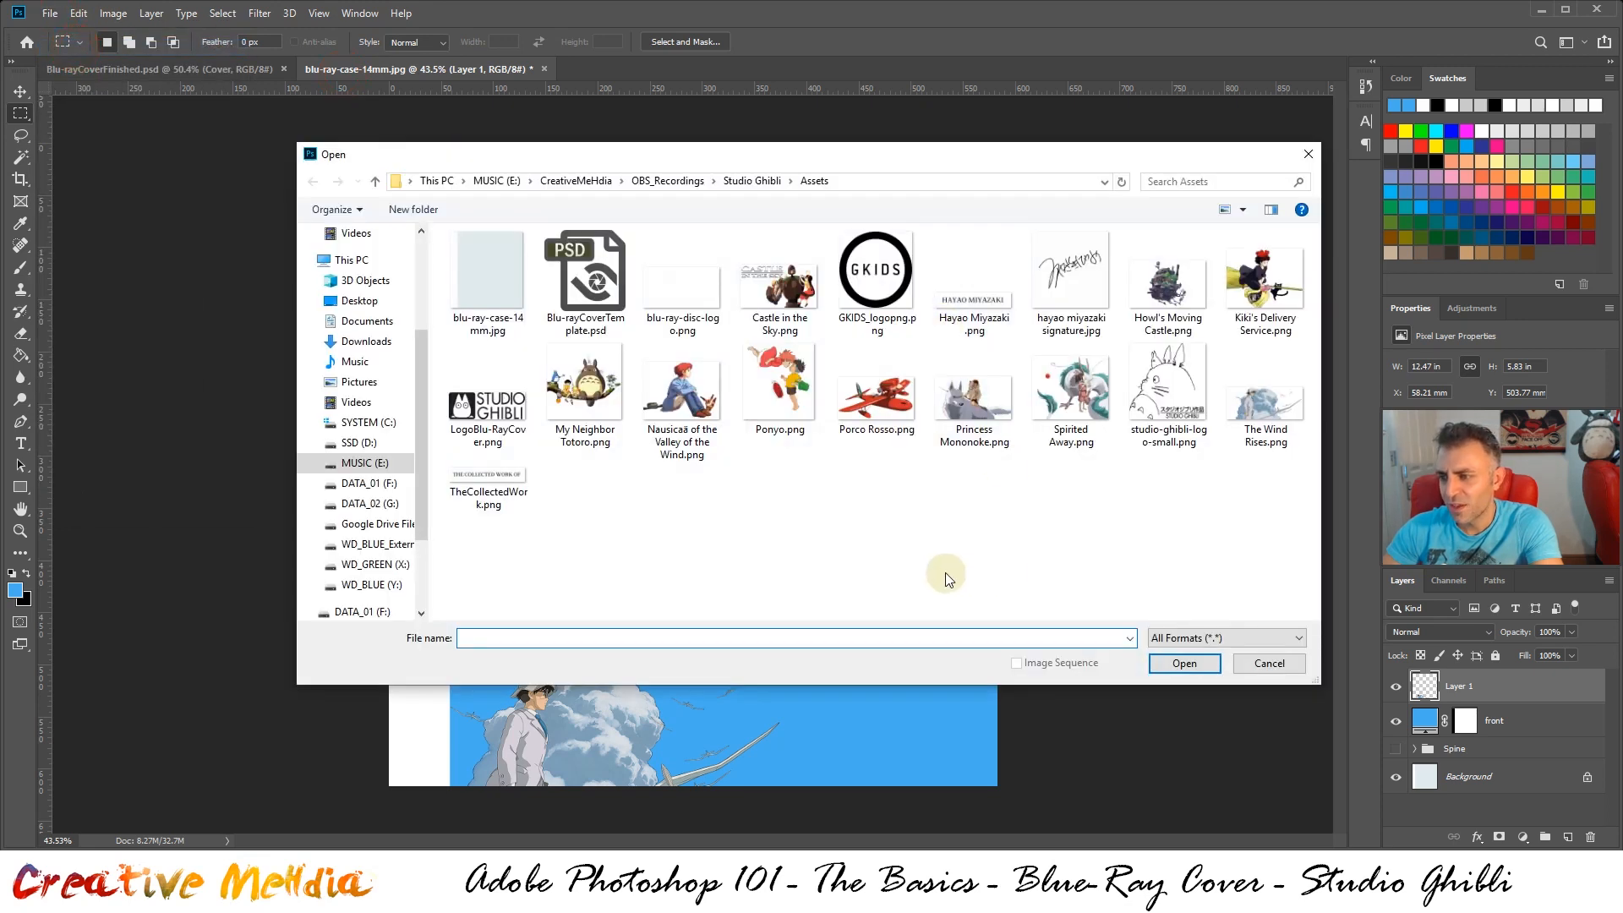
{"action": "double_click", "coordinate": [957, 419]}
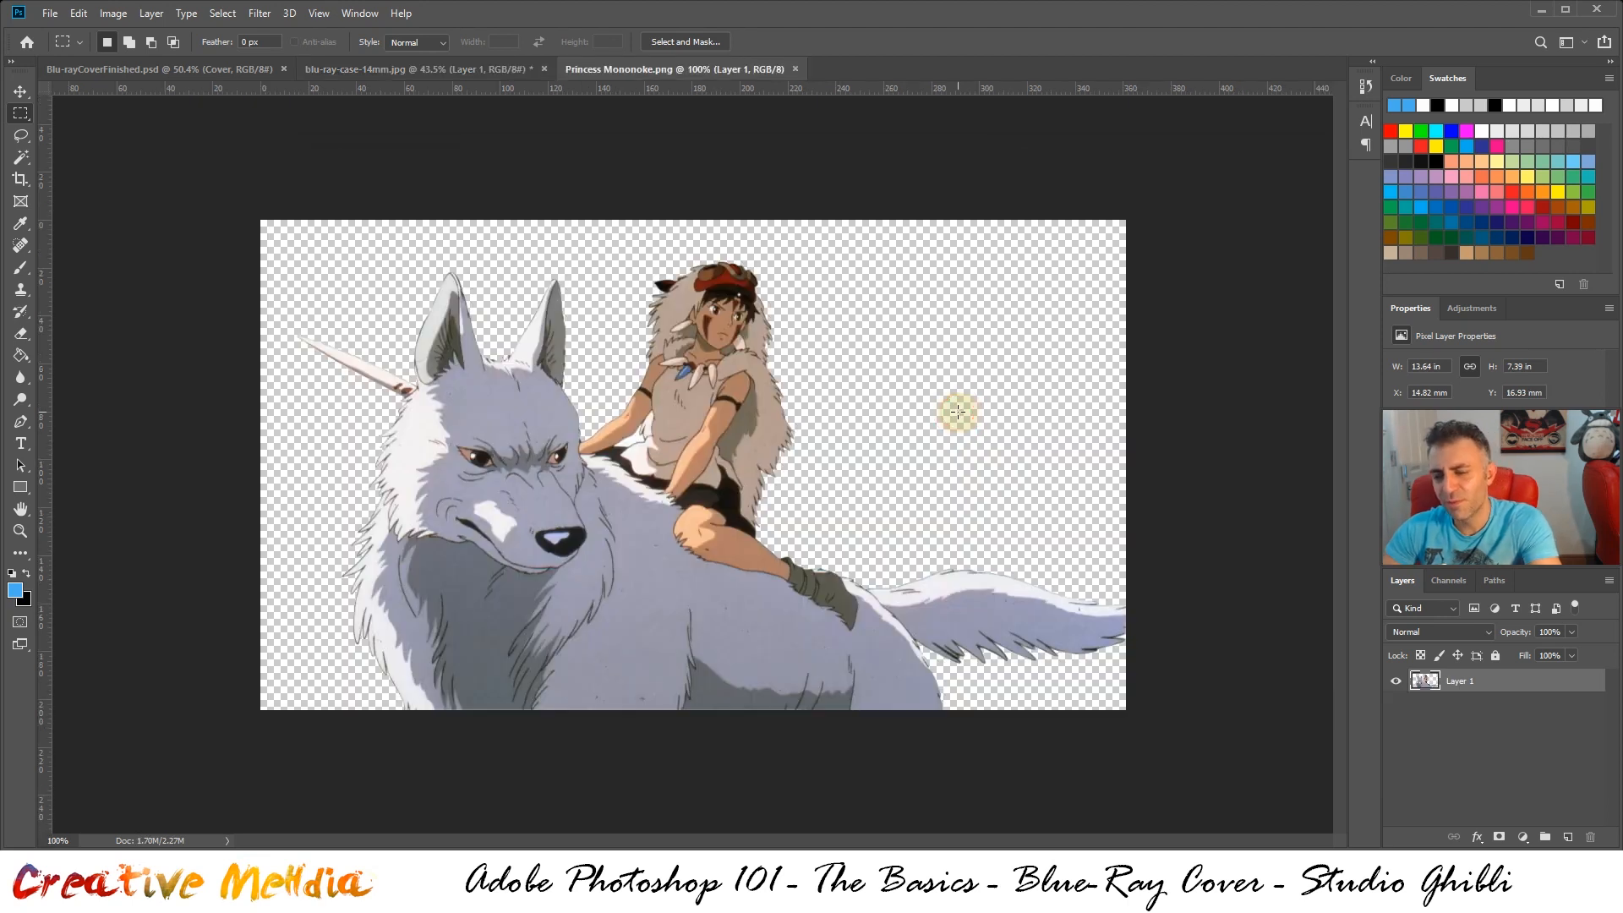
{"action": "key", "text": "ctrl+a"}
{"action": "key", "text": "ctrl+c"}
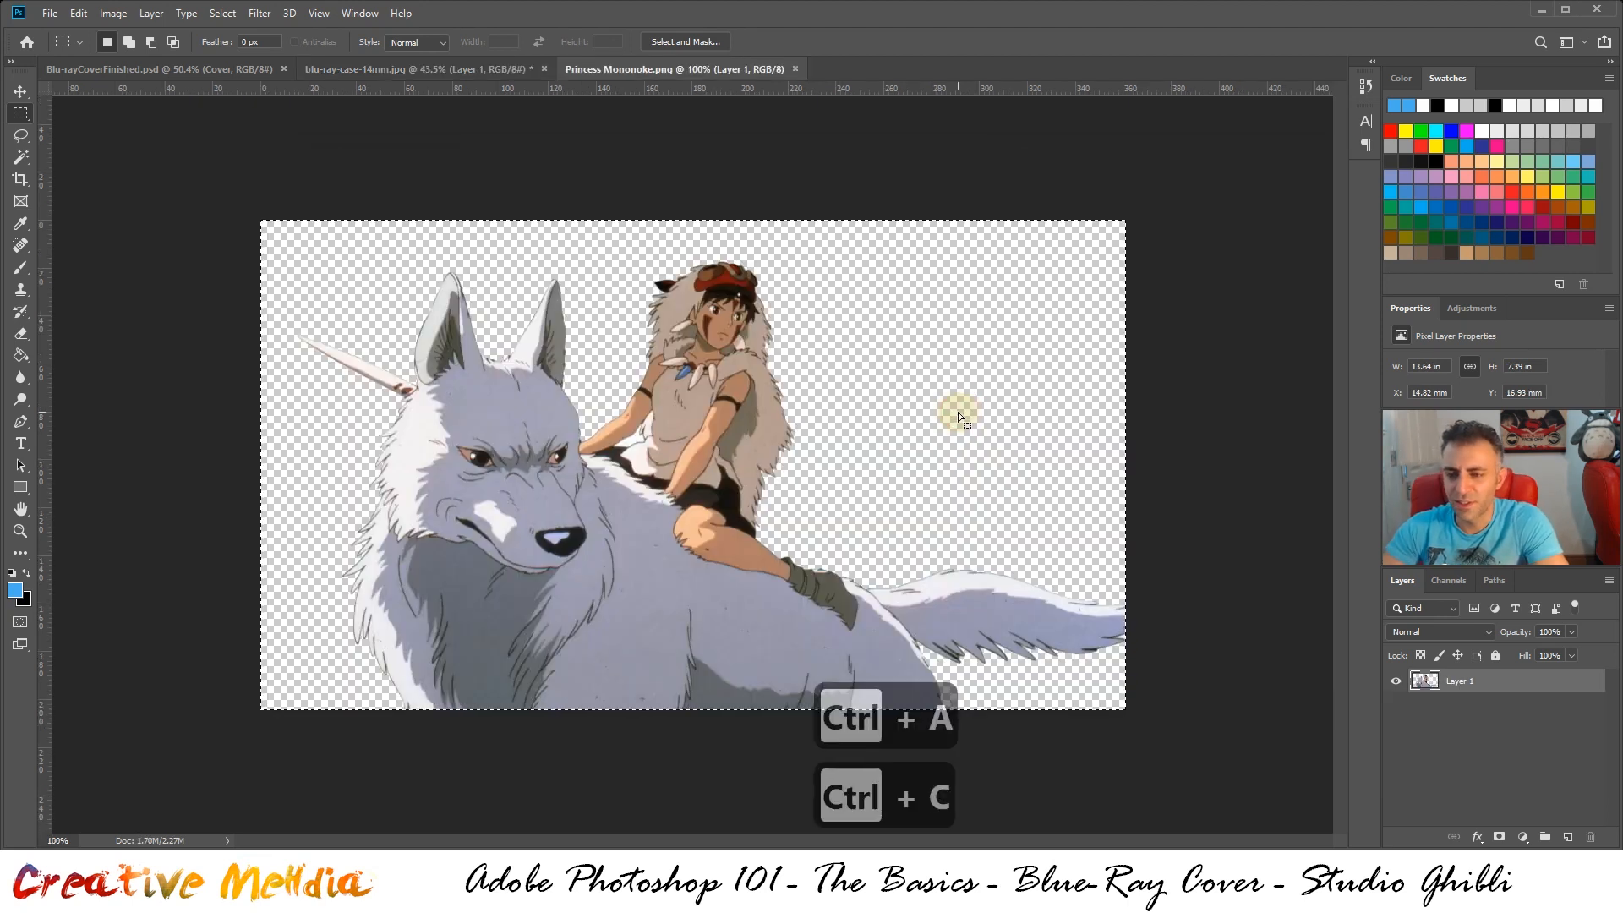
{"action": "left_click", "coordinate": [435, 69]}
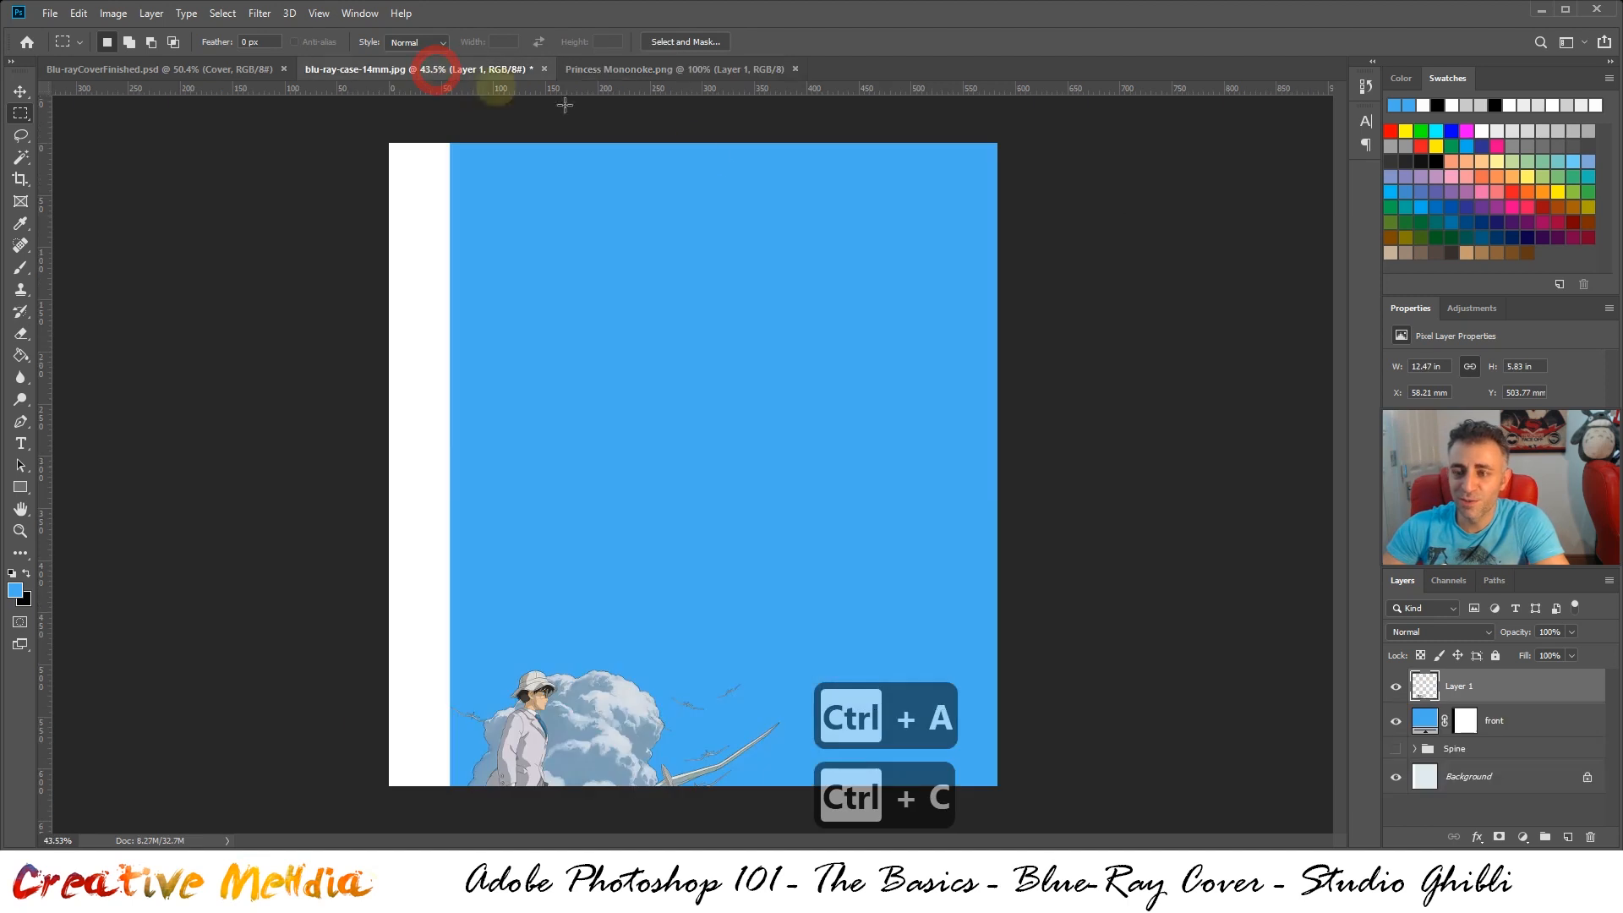
{"action": "key", "text": "ctrl+v"}
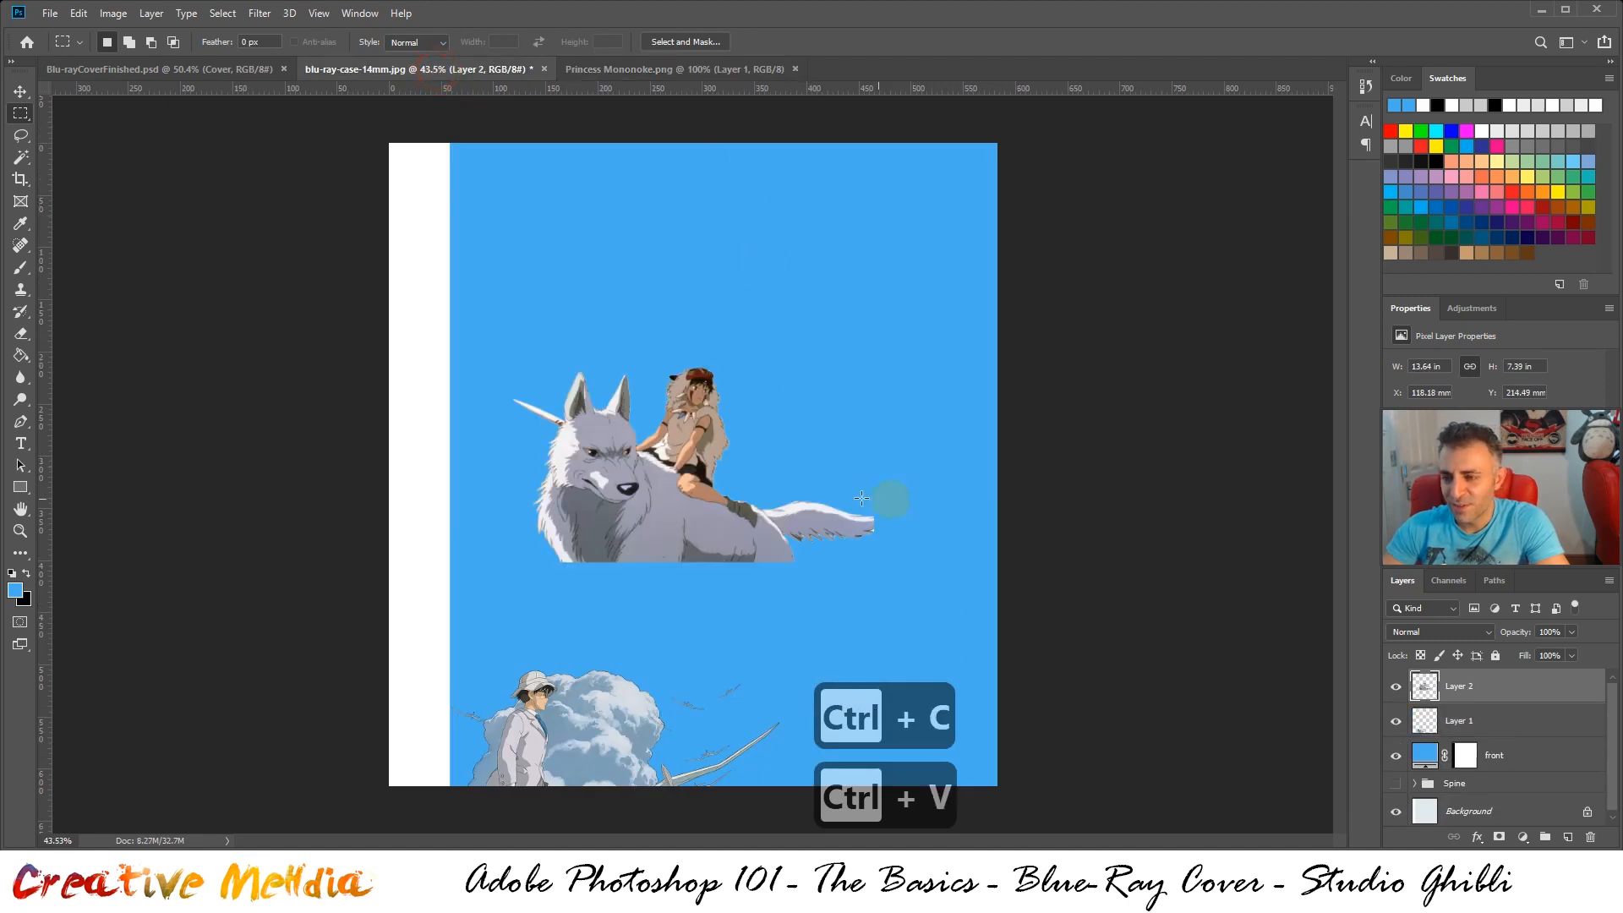
Move the Princess Mononoke artwork beside the Wind Rises clouds at about X 202 mm, Y 444.5 mm, and compare it with the finished cover
{"action": "left_click_drag", "start_coordinate": [703, 514], "coordinate": [793, 753]}
{"action": "left_click", "coordinate": [231, 67]}
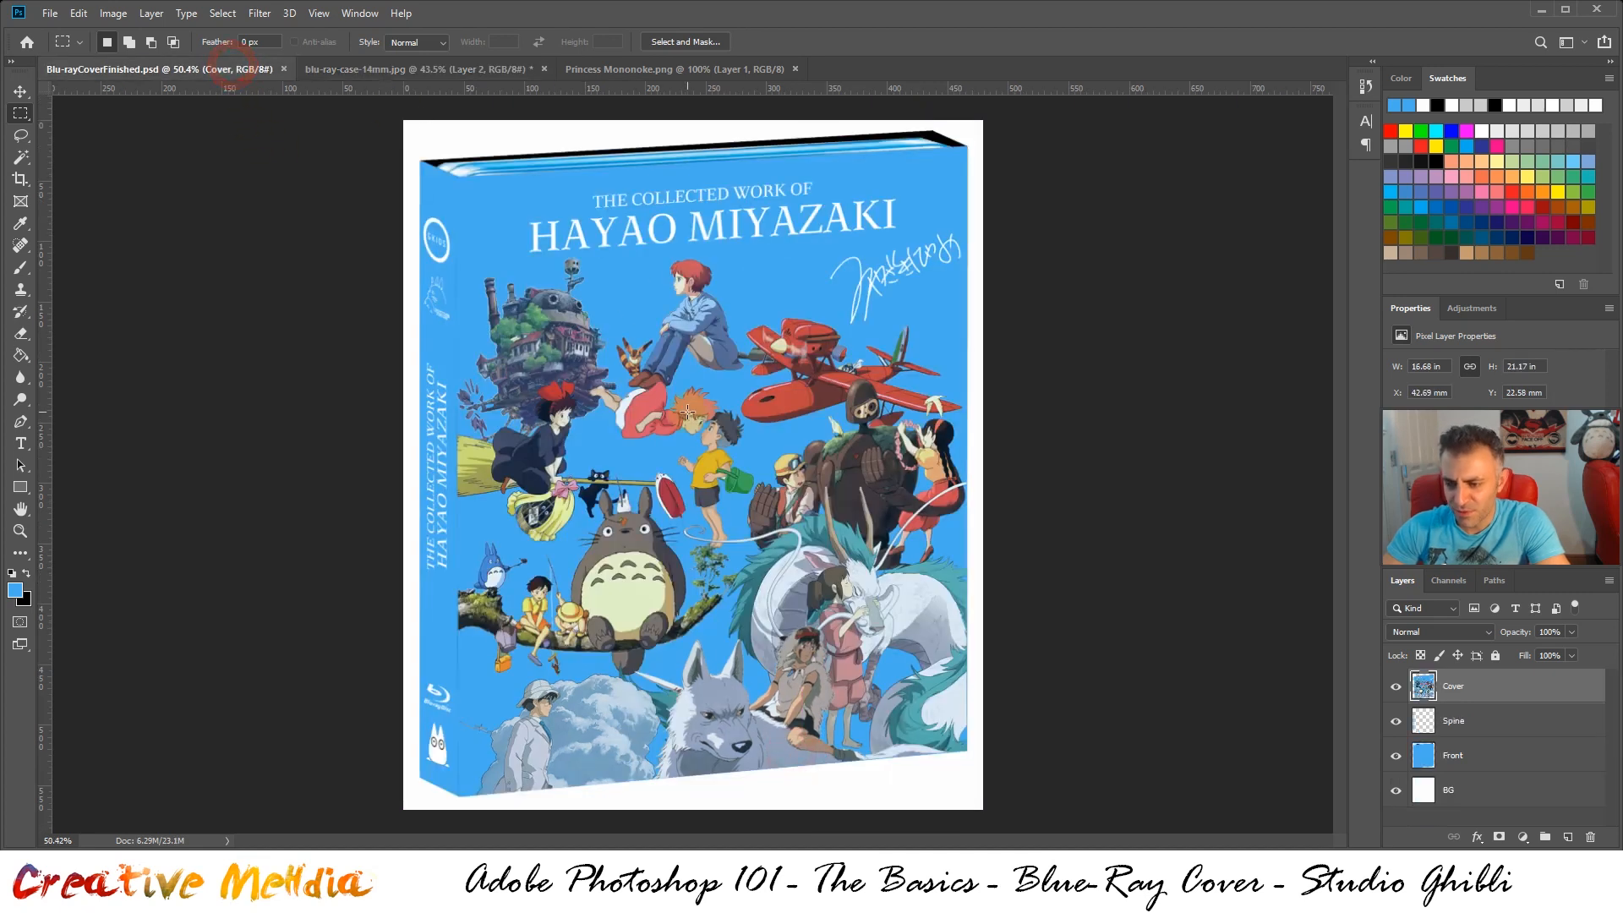
{"action": "left_click", "coordinate": [372, 69]}
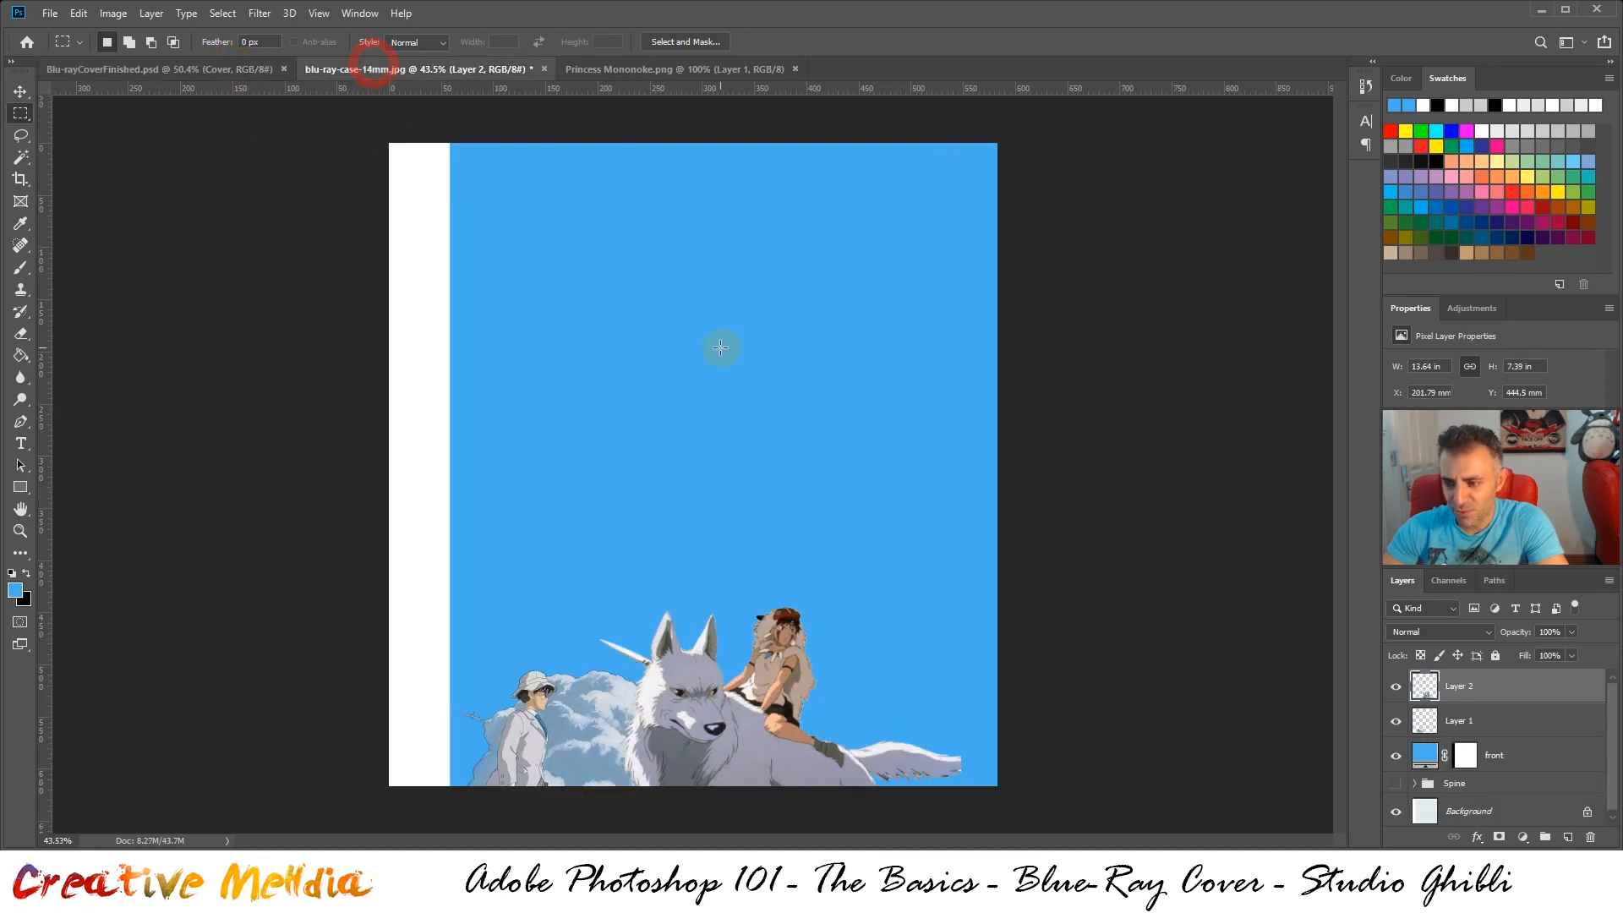
Nudge the Princess Mononoke artwork down to a Y position of about 466 mm and check it against the finished cover
{"action": "key", "text": "shift"}
{"action": "key", "text": "ctrl+Down"}
{"action": "key", "text": "ctrl+shift+Down"}
{"action": "key", "text": "ctrl+shift+Down"}
{"action": "key", "text": "ctrl+shift+Down"}
{"action": "key", "text": "ctrl+shift+Down"}
{"action": "key", "text": "ctrl+shift+Down"}
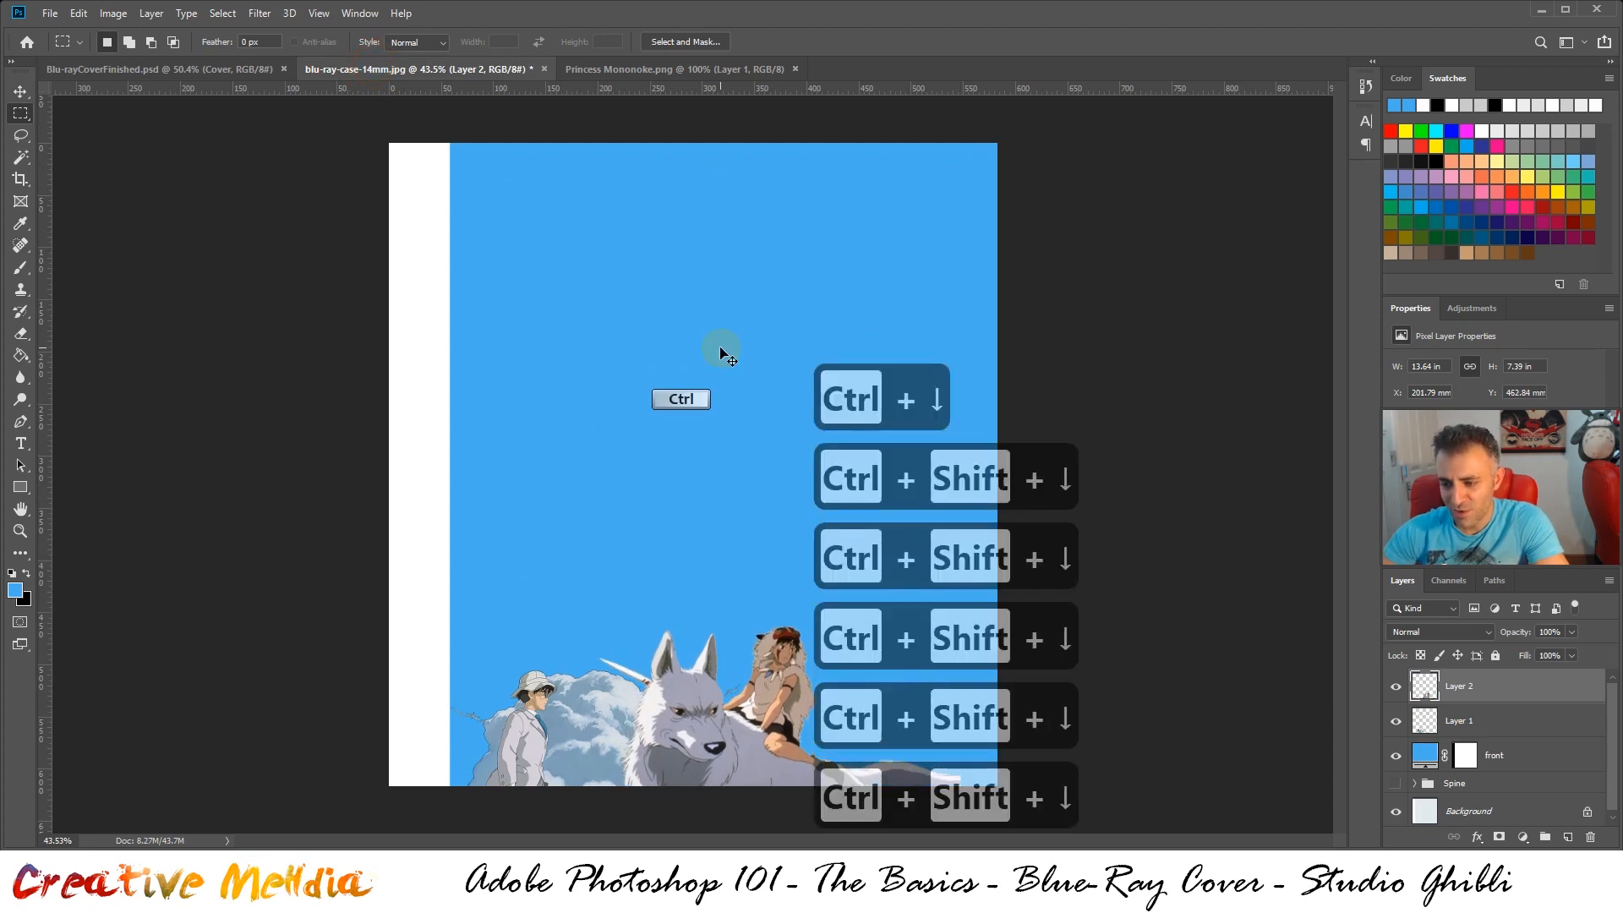
{"action": "key", "text": "ctrl+Down"}
{"action": "key", "text": "ctrl+Down"}
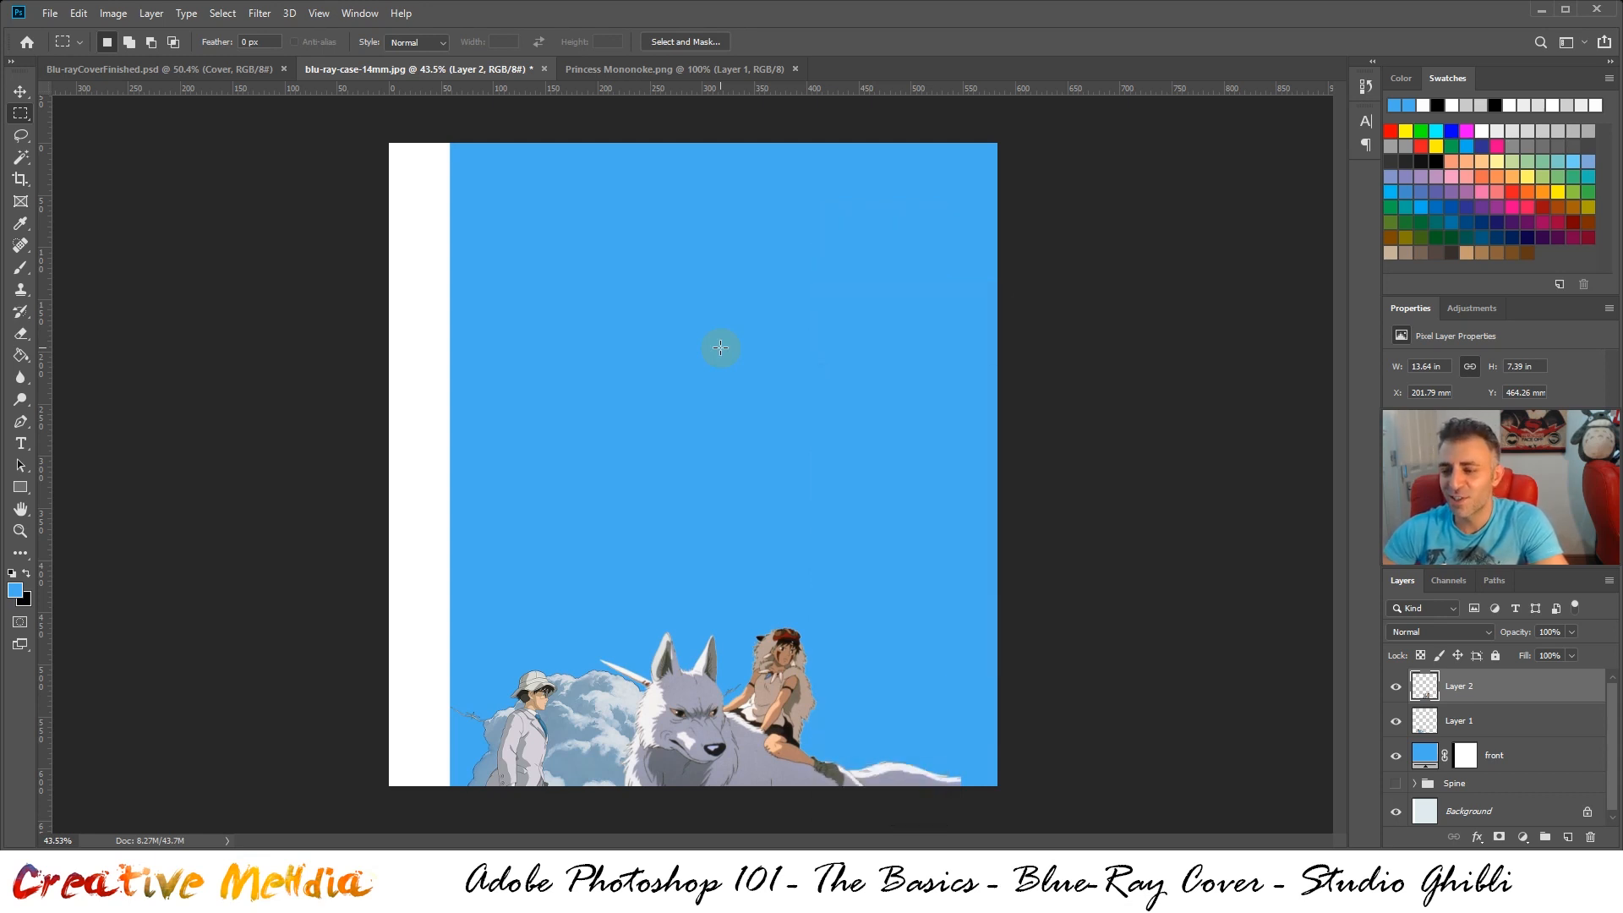
{"action": "key", "text": "ctrl+Down"}
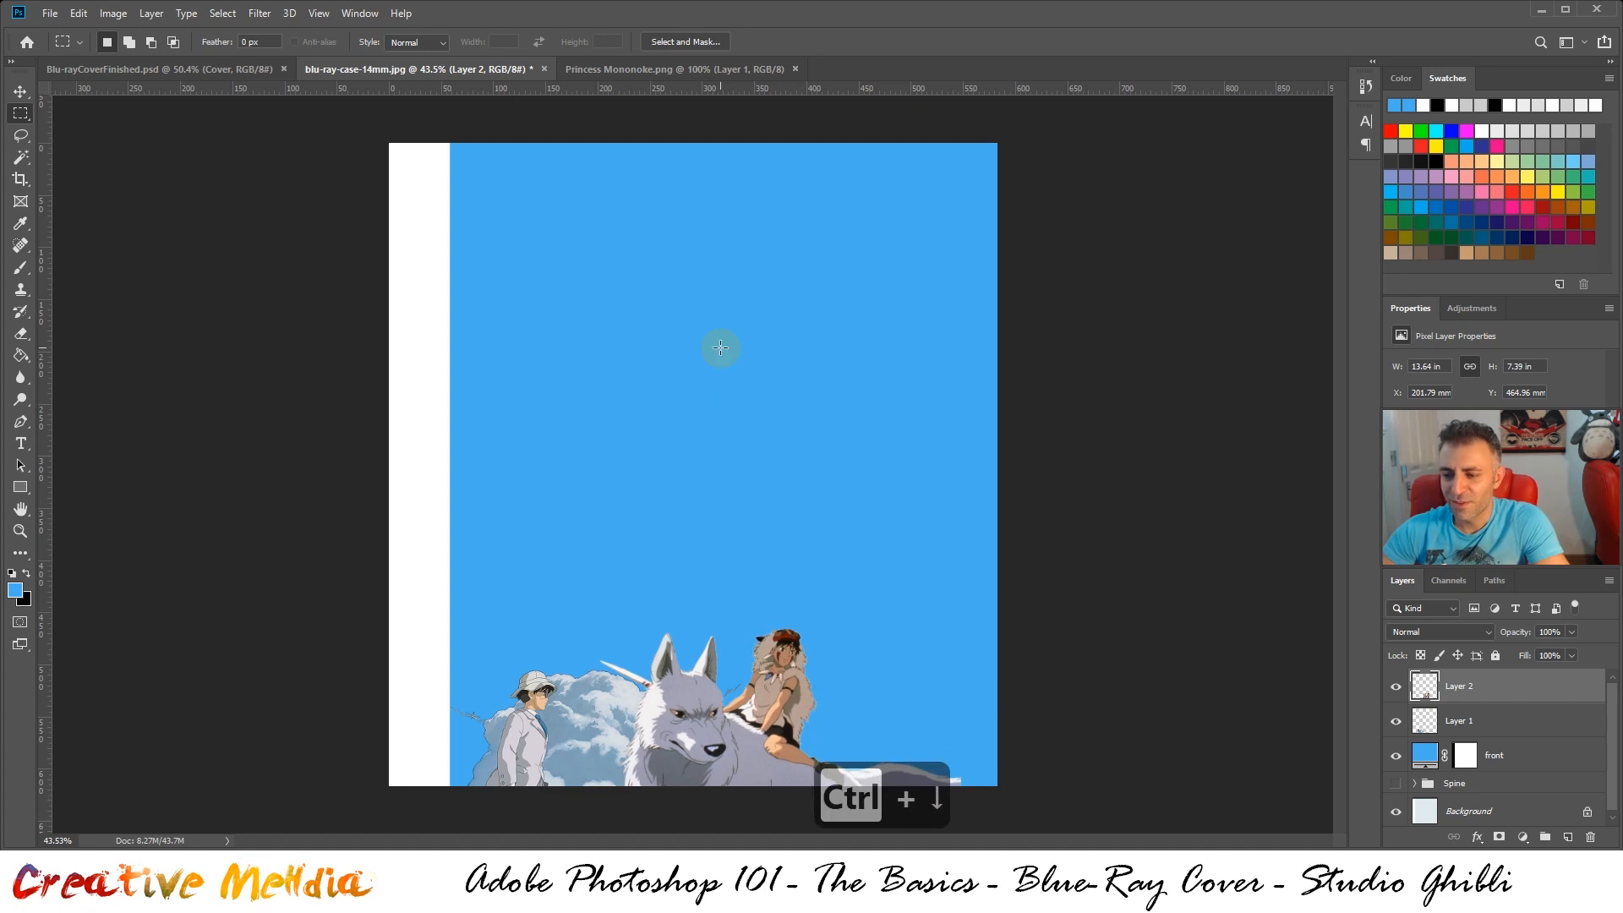
{"action": "key", "text": "ctrl+Down"}
{"action": "key", "text": "ctrl+Down"}
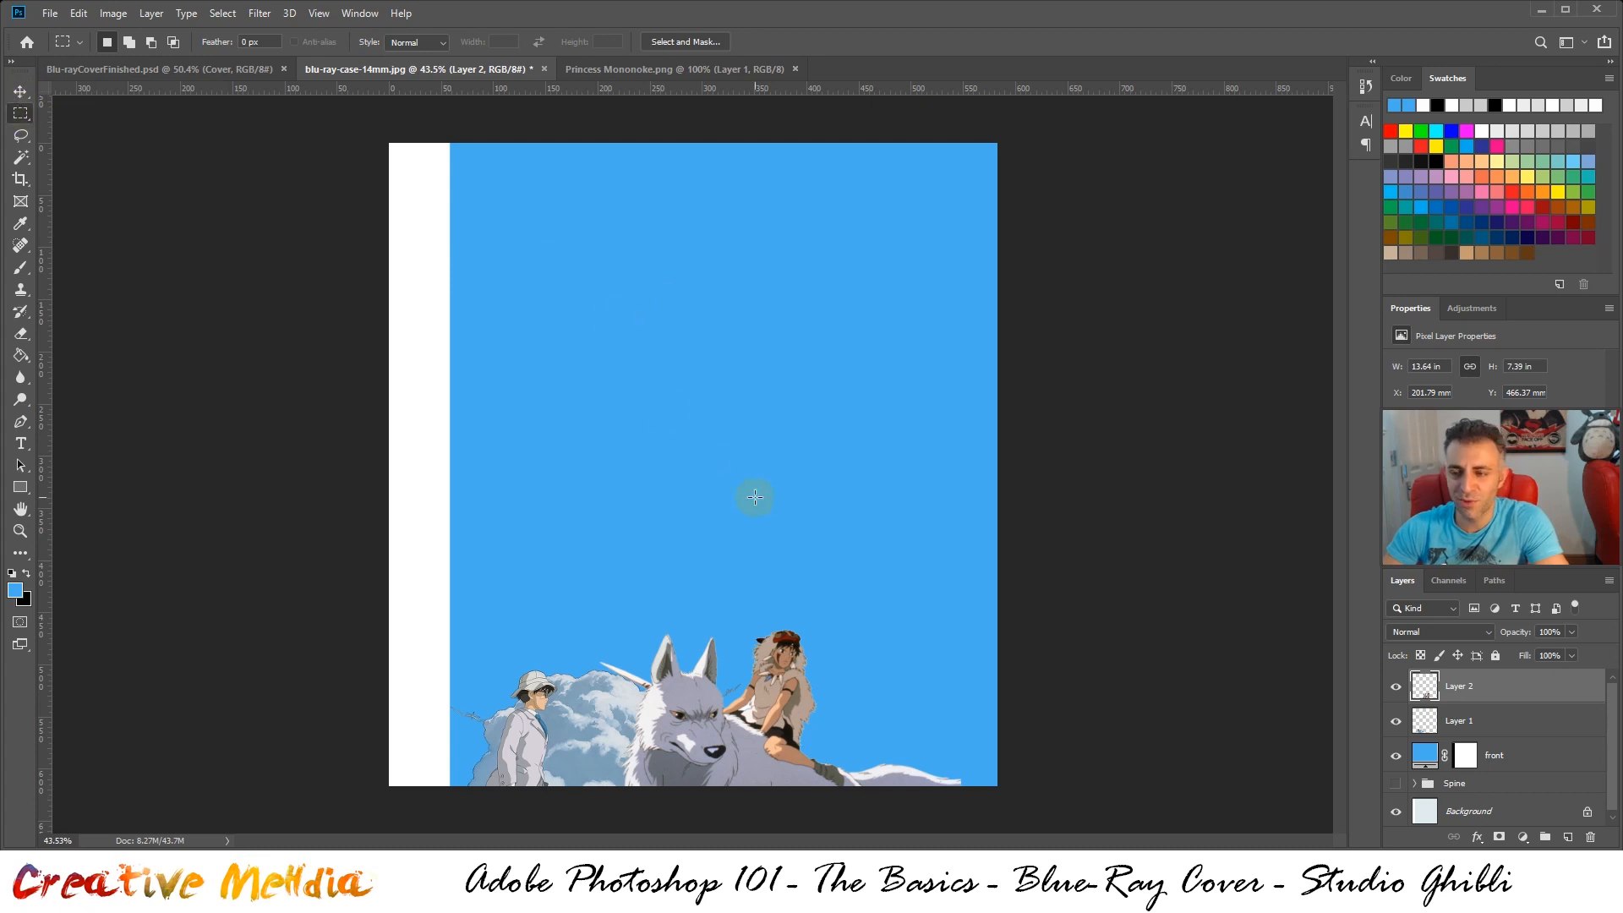
{"action": "key", "text": "ctrl"}
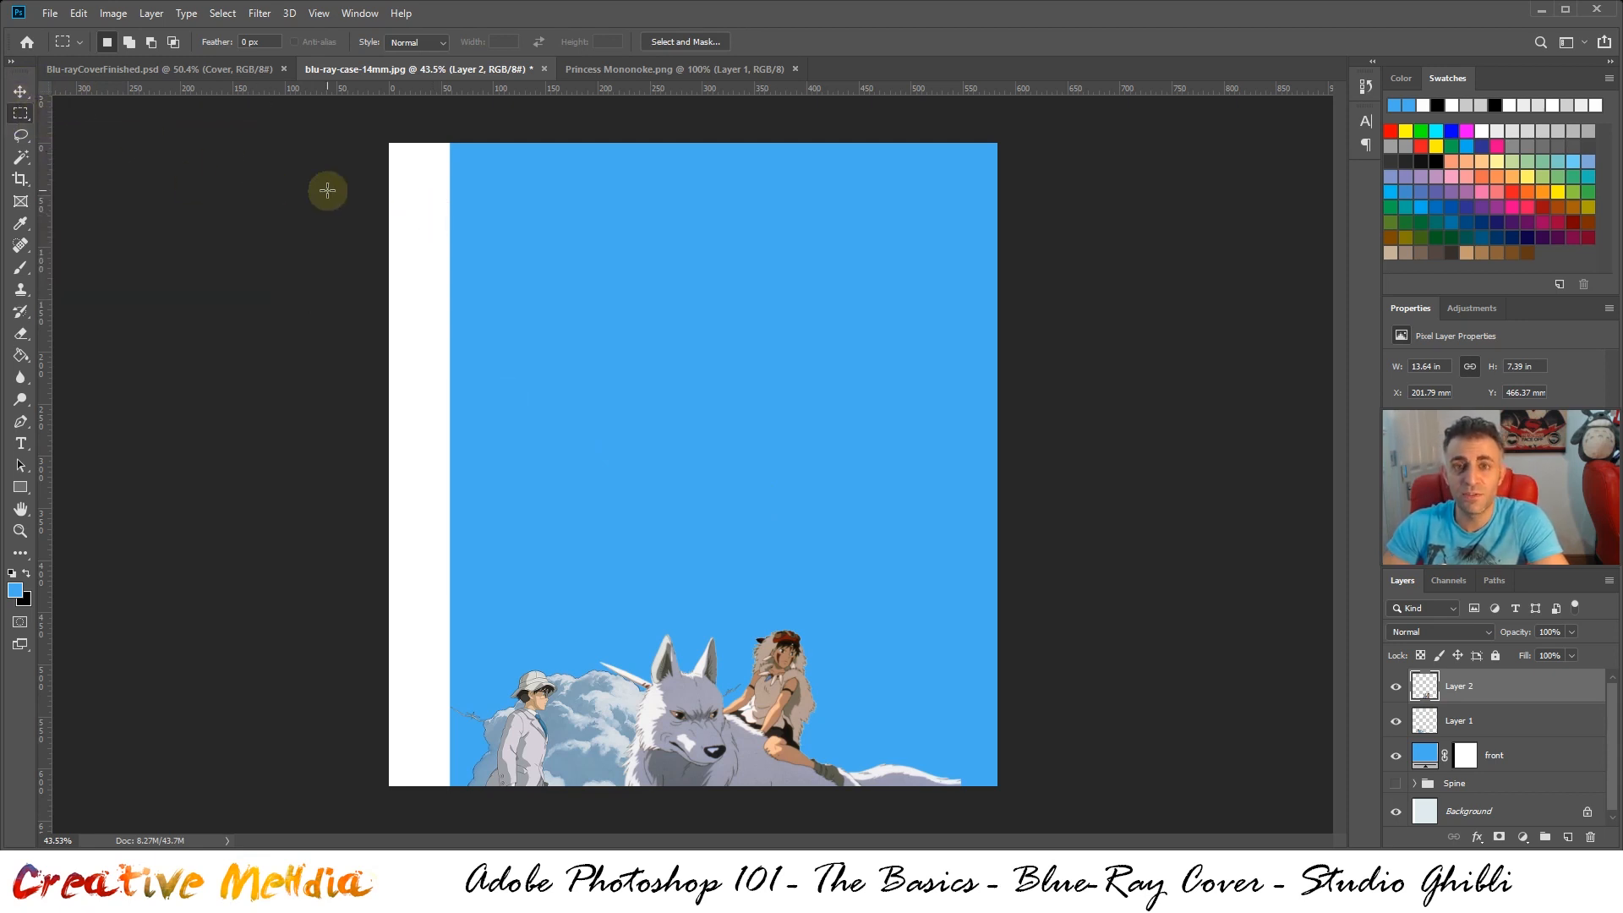
{"action": "left_click", "coordinate": [246, 75]}
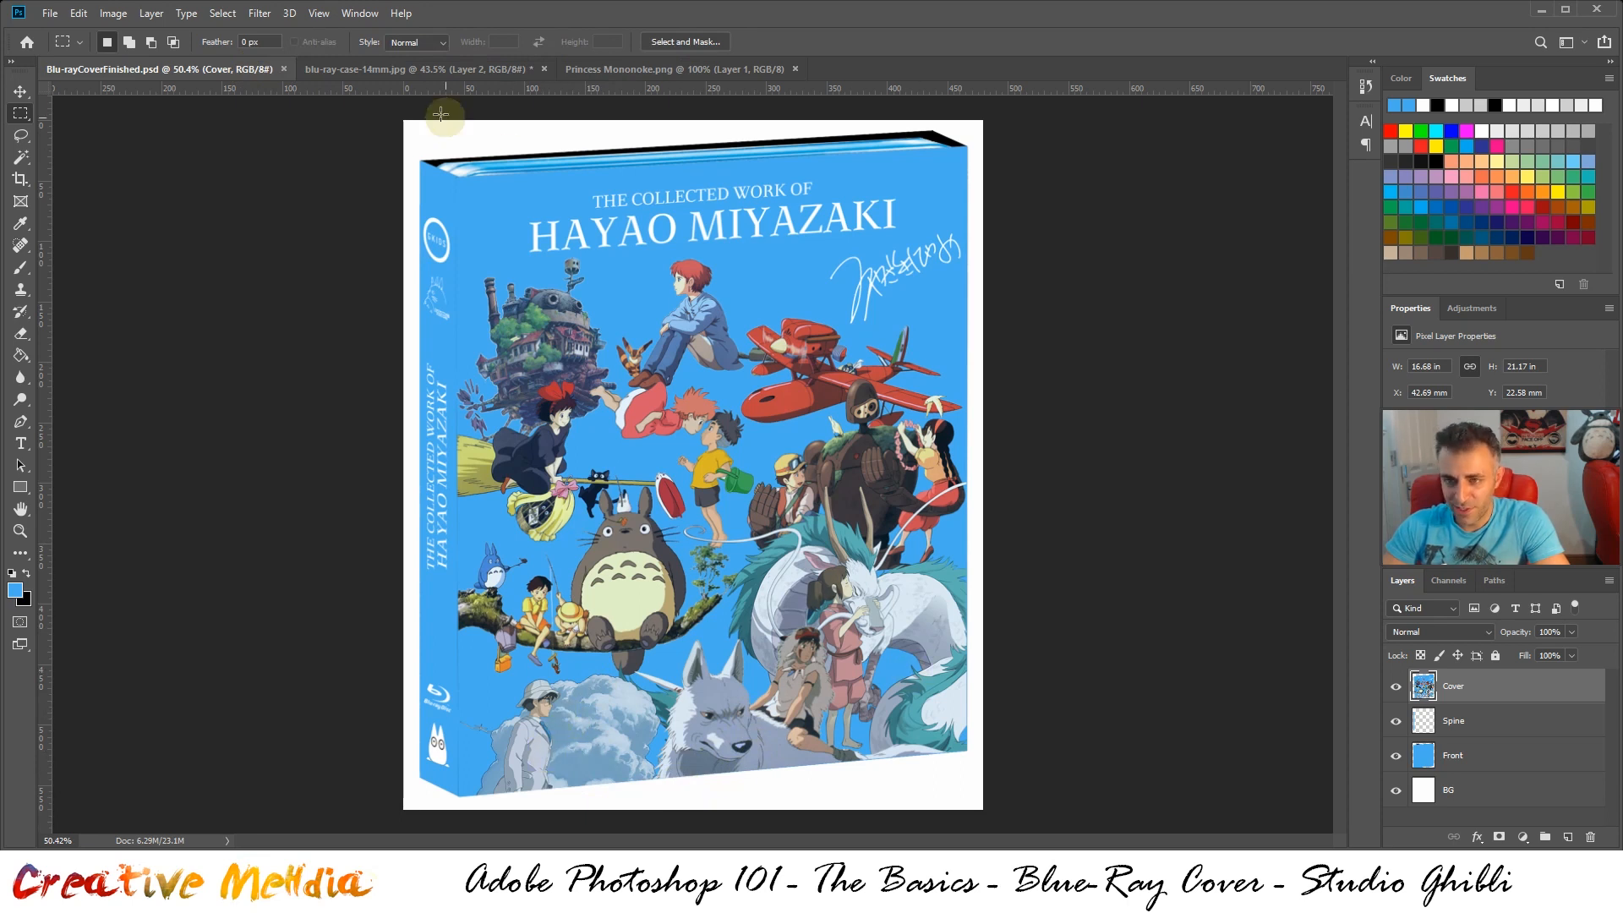
{"action": "left_click", "coordinate": [417, 69]}
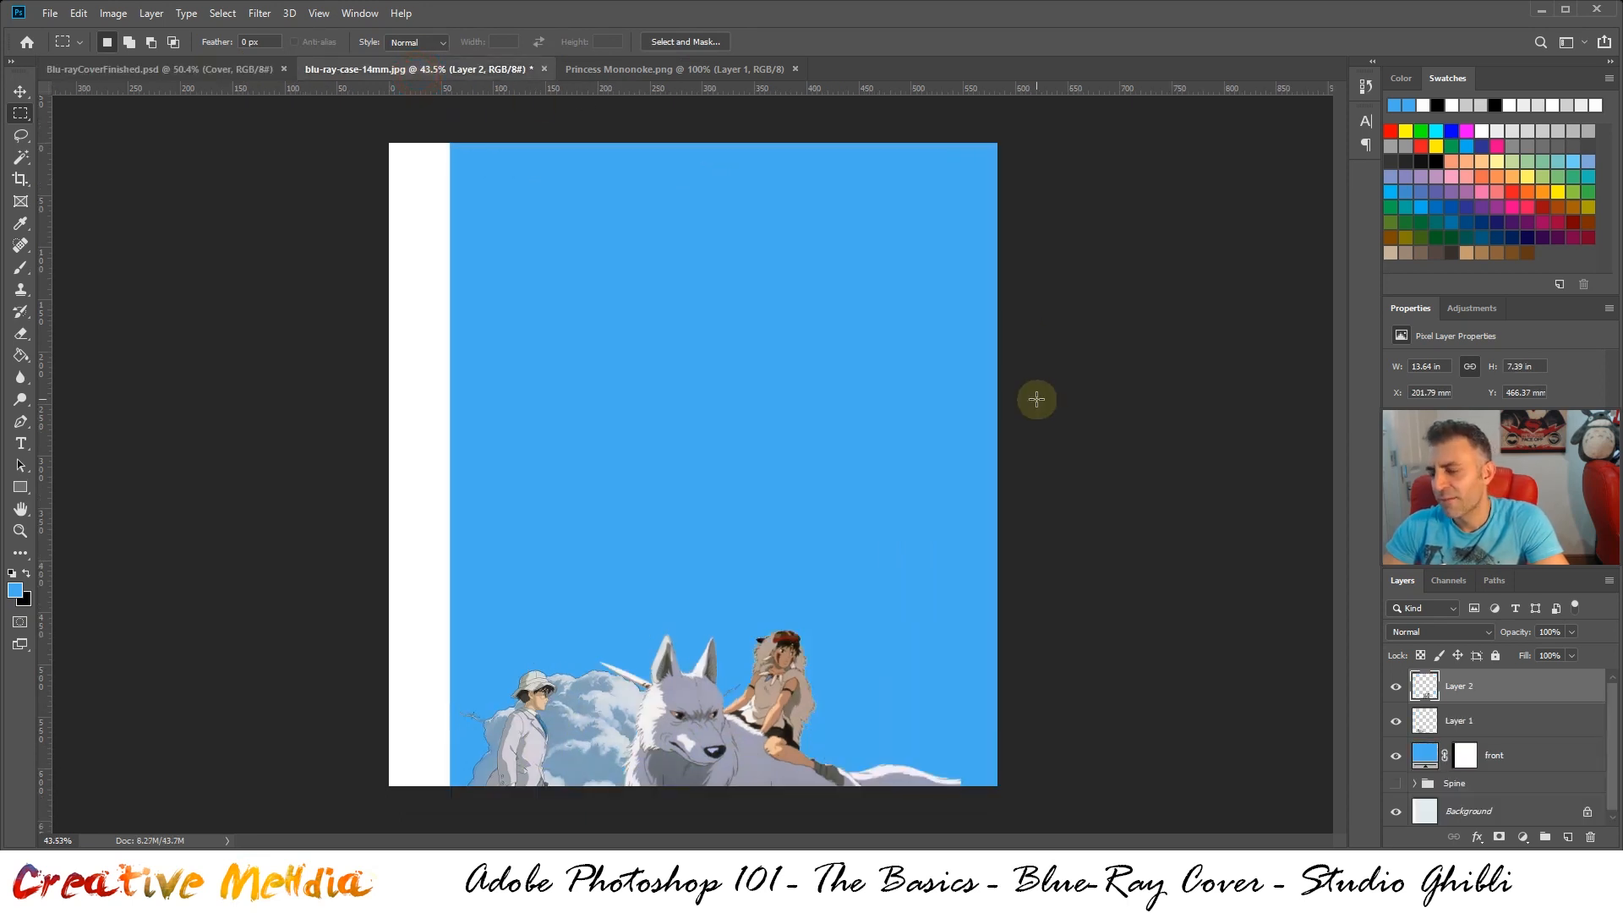
Close Princess Mononoke.png and open Spirited Away.png from the Assets folder
{"action": "left_click", "coordinate": [794, 69]}
{"action": "left_click", "coordinate": [51, 14]}
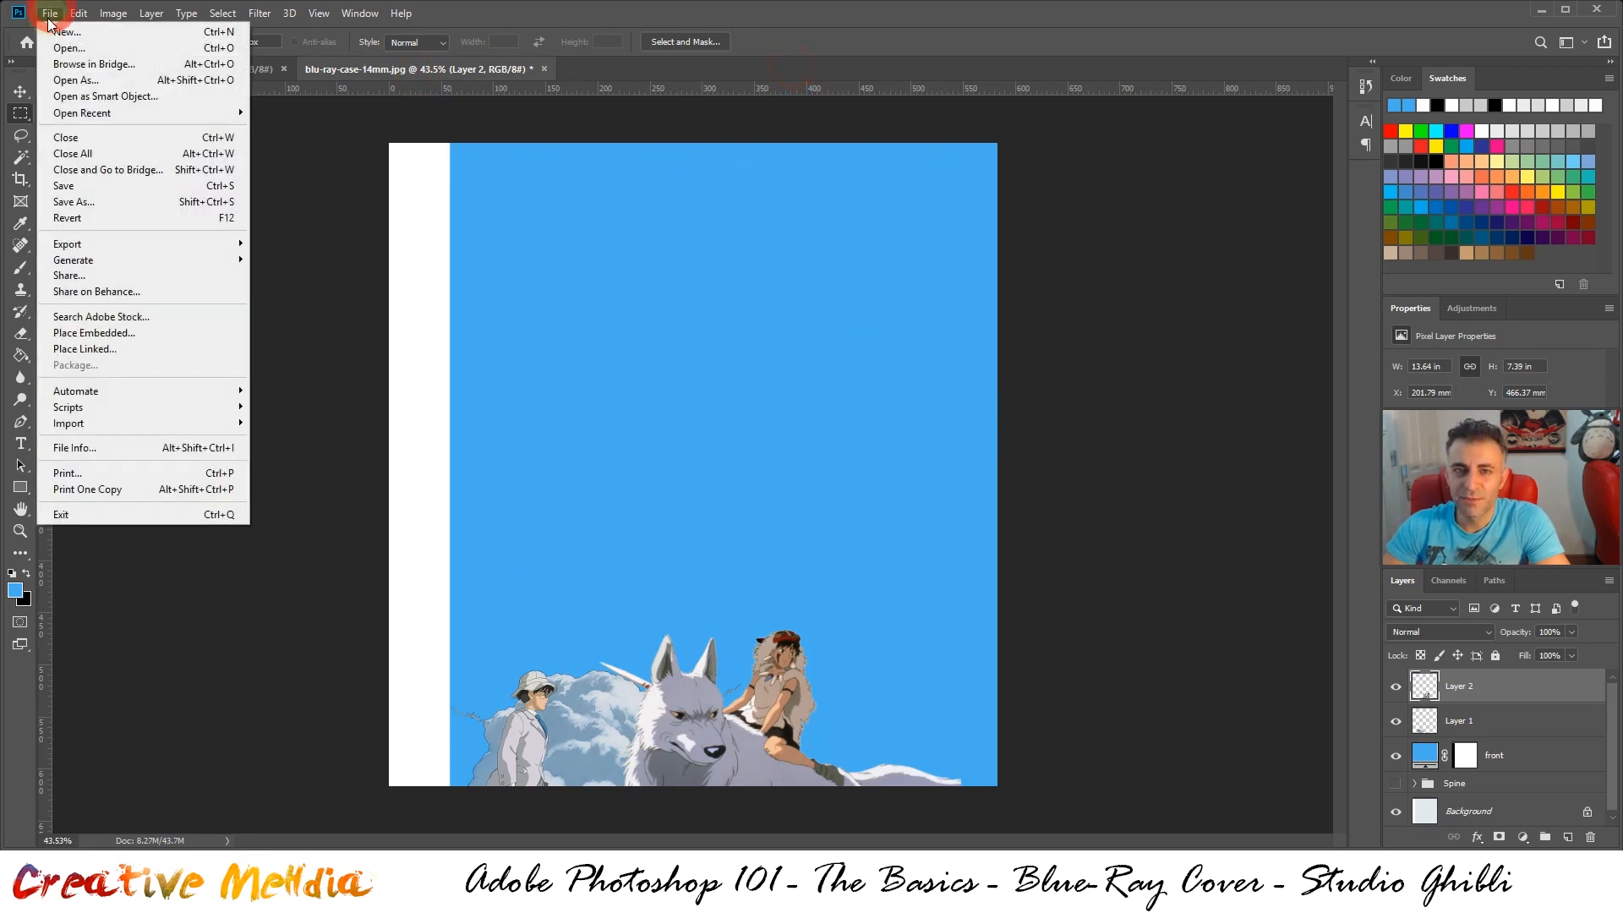
{"action": "left_click", "coordinate": [63, 51]}
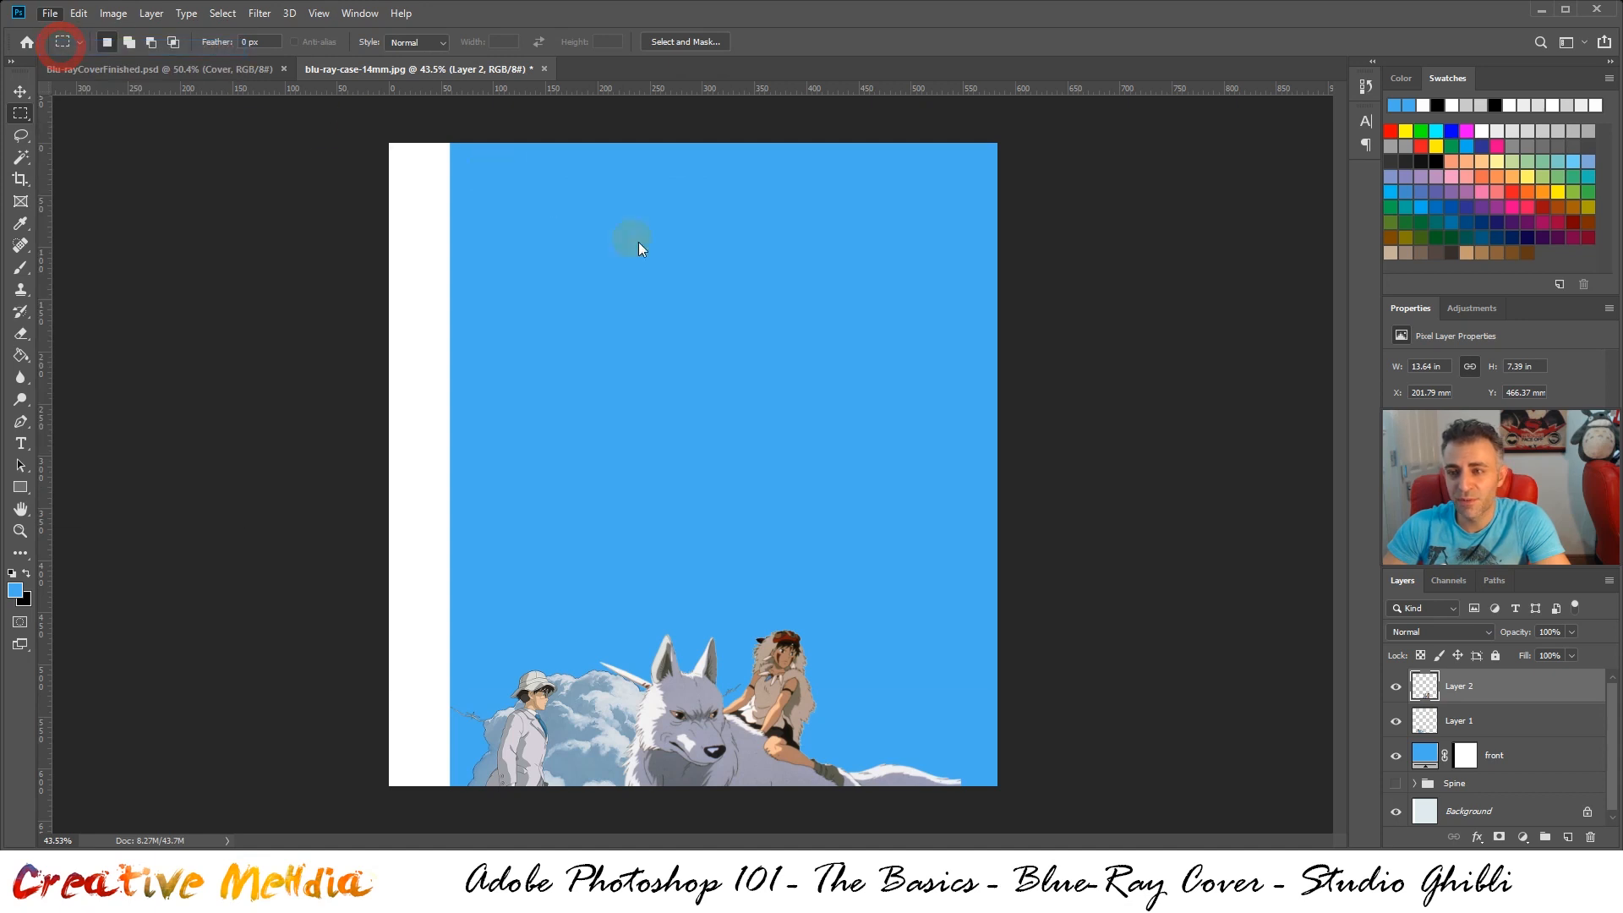
{"action": "double_click", "coordinate": [1091, 409]}
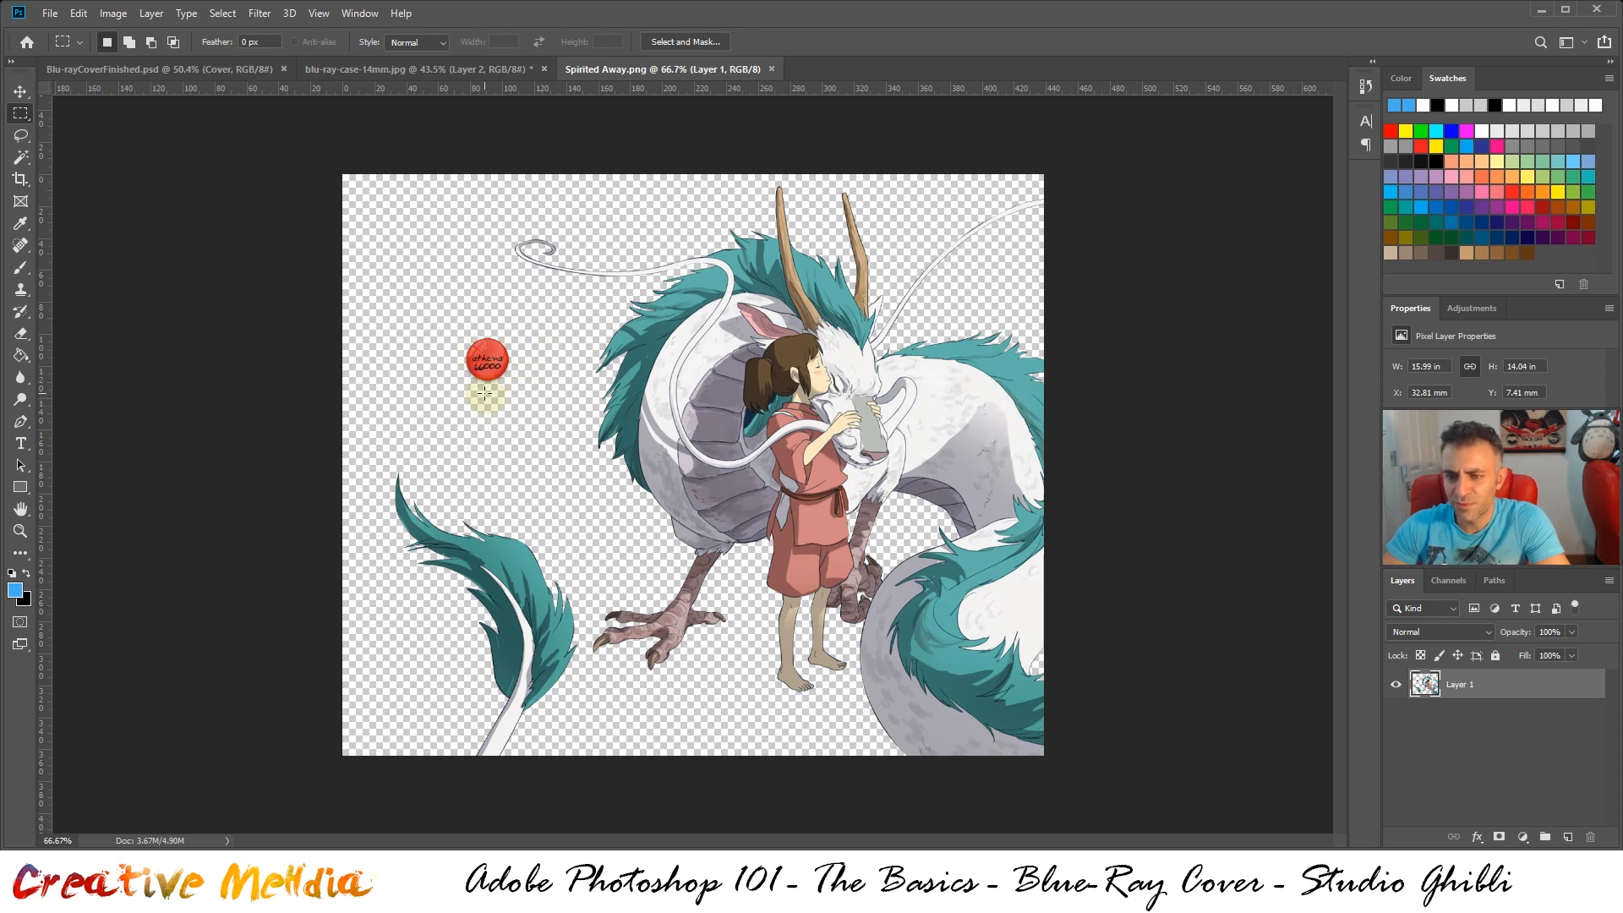
Delete the round red seal from the Spirited Away image using an elliptical selection, and clear the selection
{"action": "left_click_drag", "start_coordinate": [21, 114], "coordinate": [85, 129]}
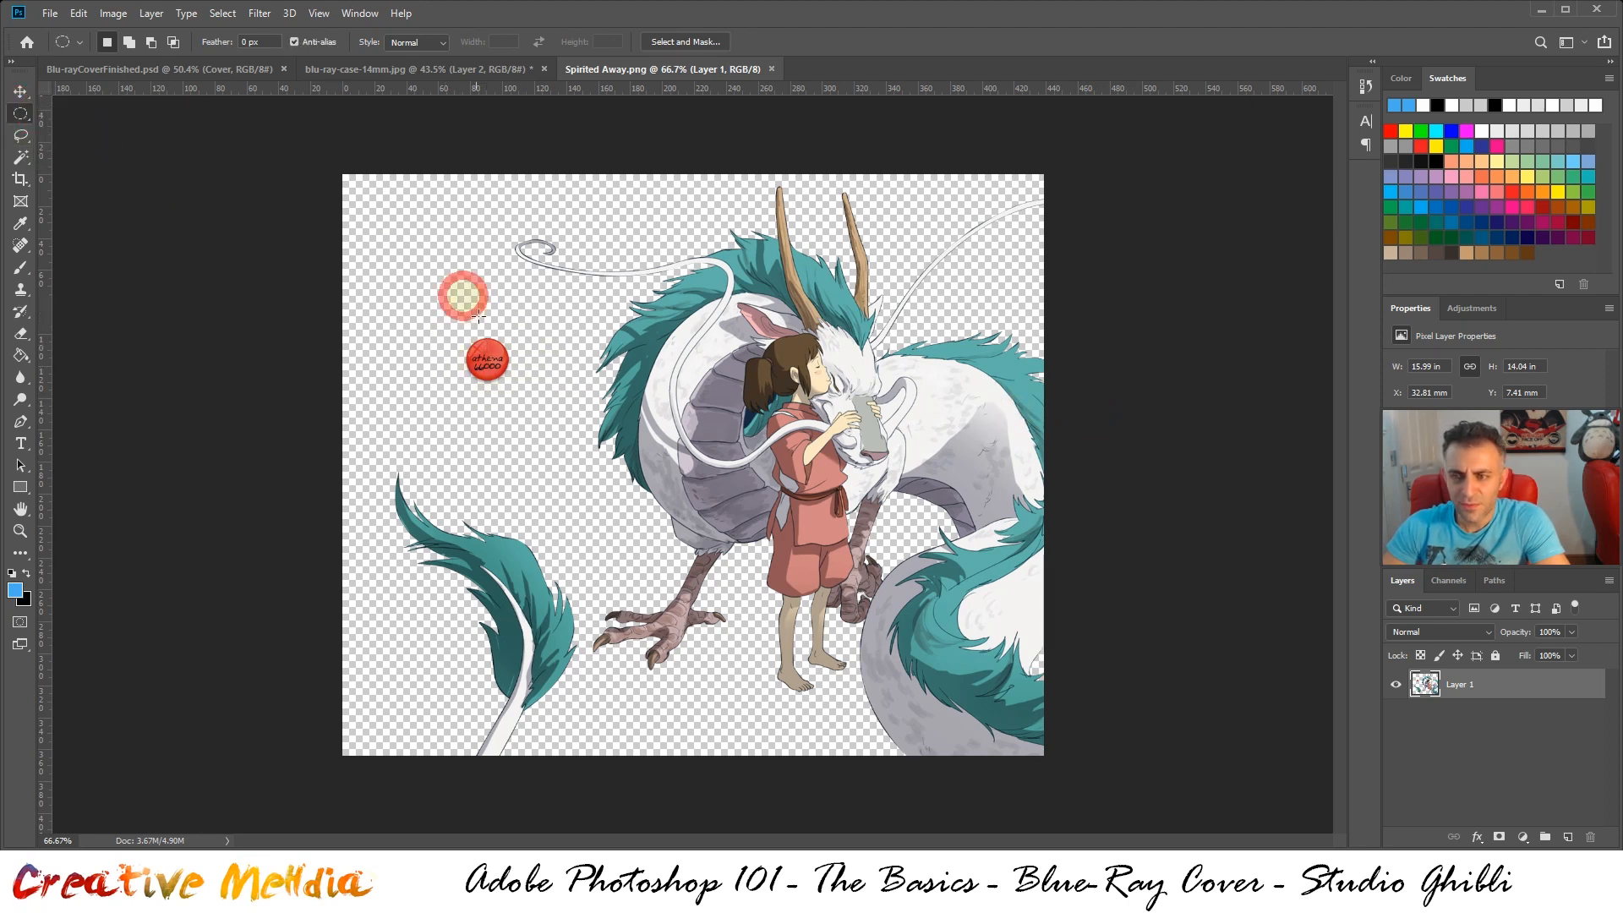
{"action": "left_click_drag", "start_coordinate": [407, 284], "coordinate": [543, 406]}
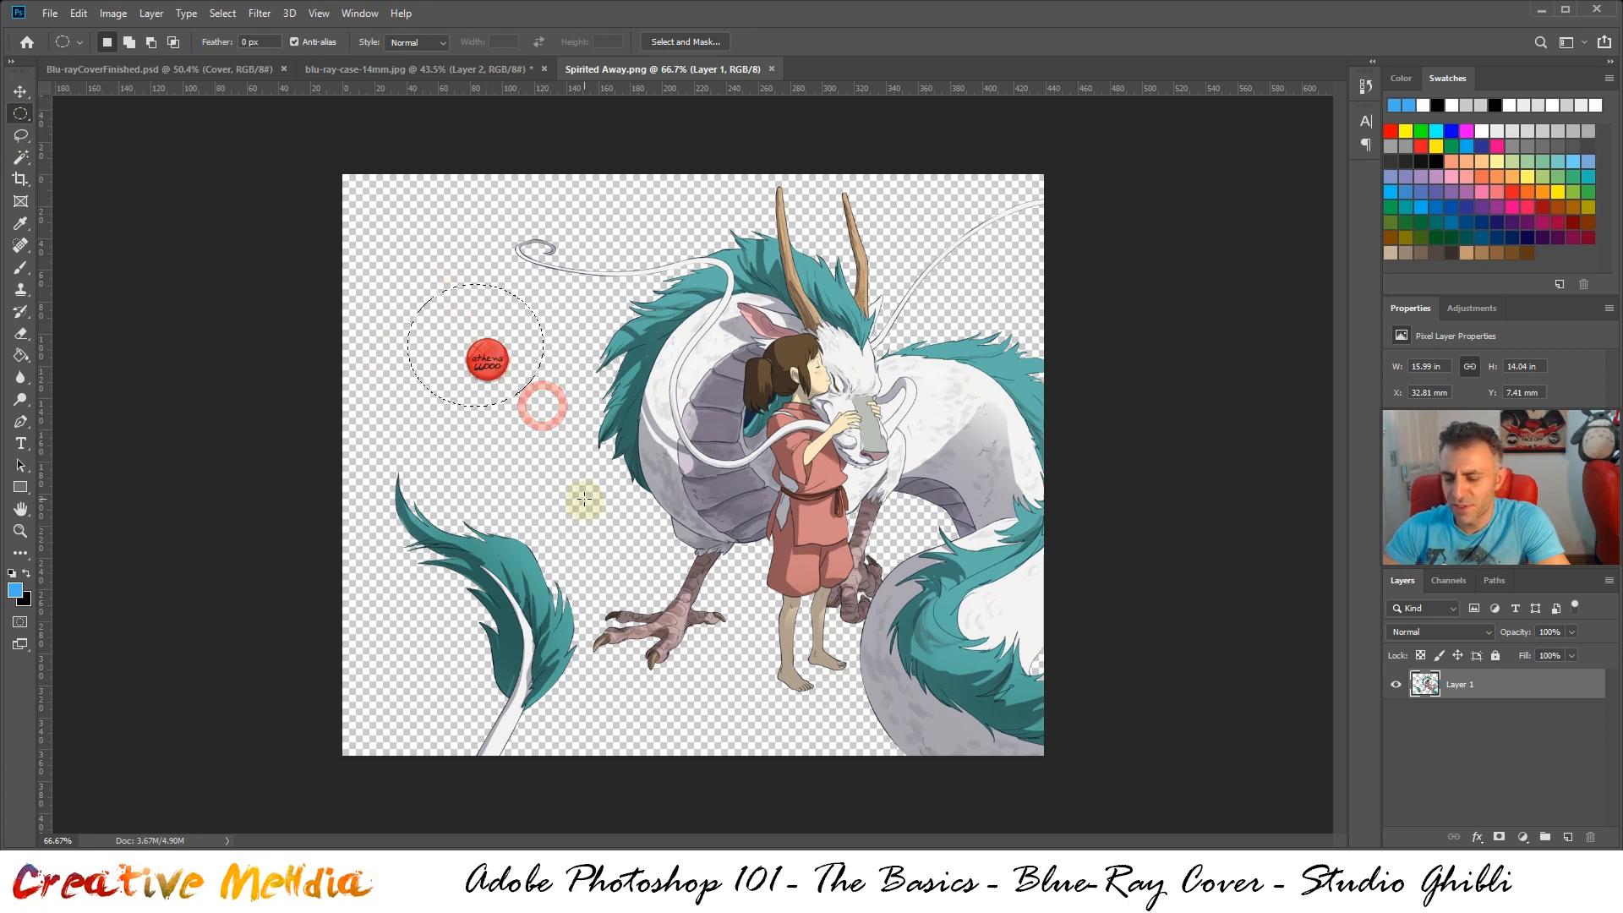
{"action": "key", "text": "Delete"}
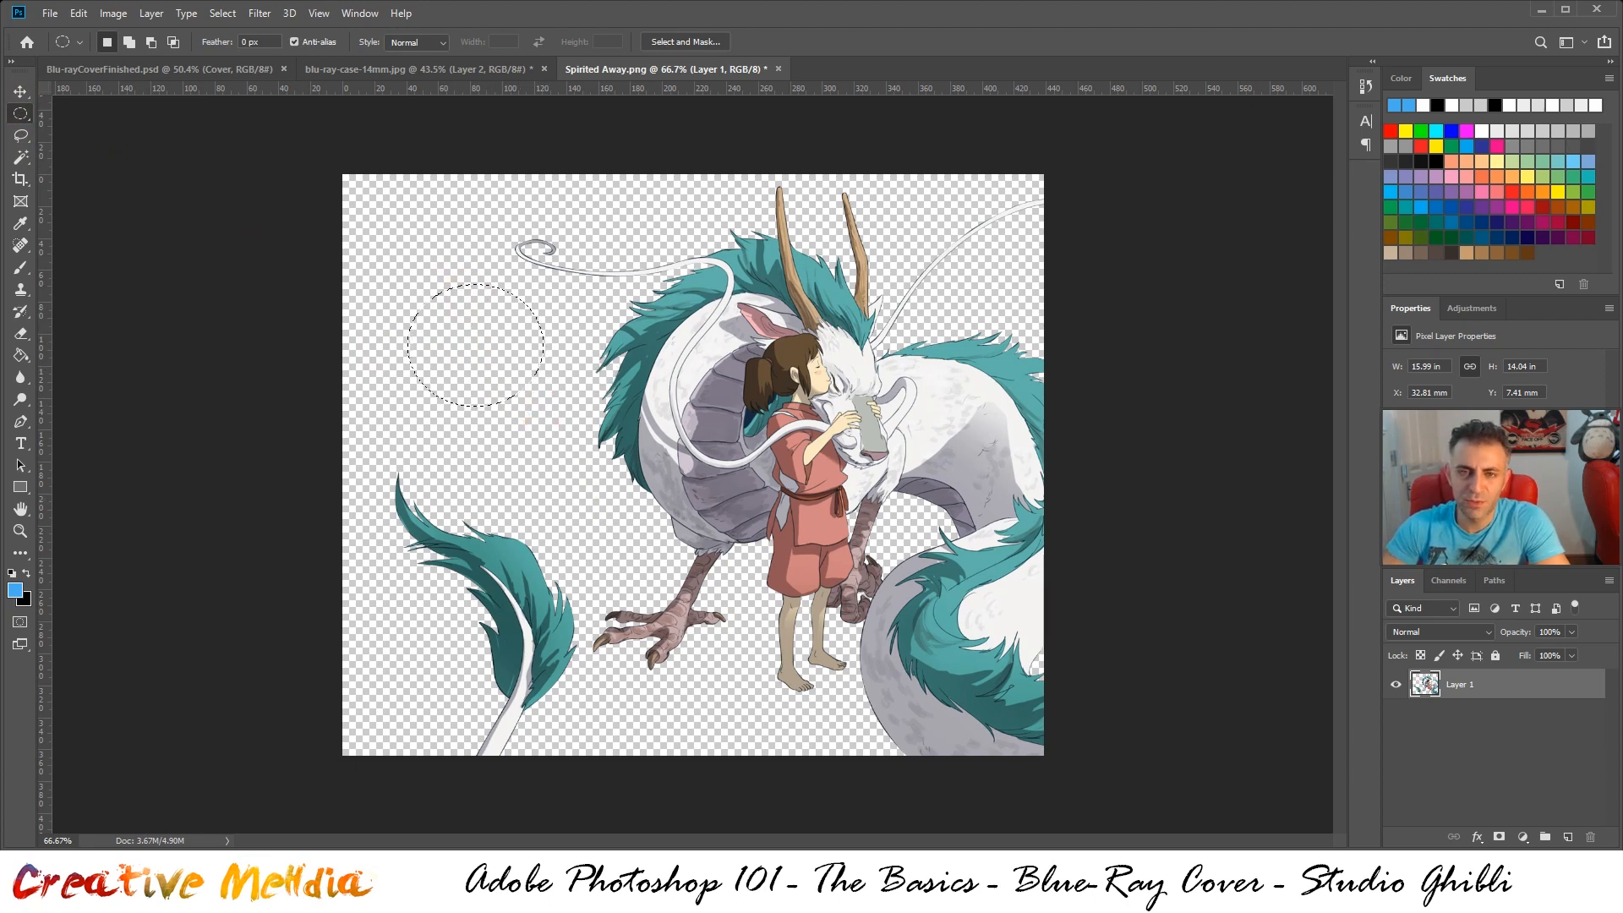
{"action": "left_click_drag", "start_coordinate": [20, 113], "coordinate": [112, 134]}
{"action": "left_click", "coordinate": [442, 252]}
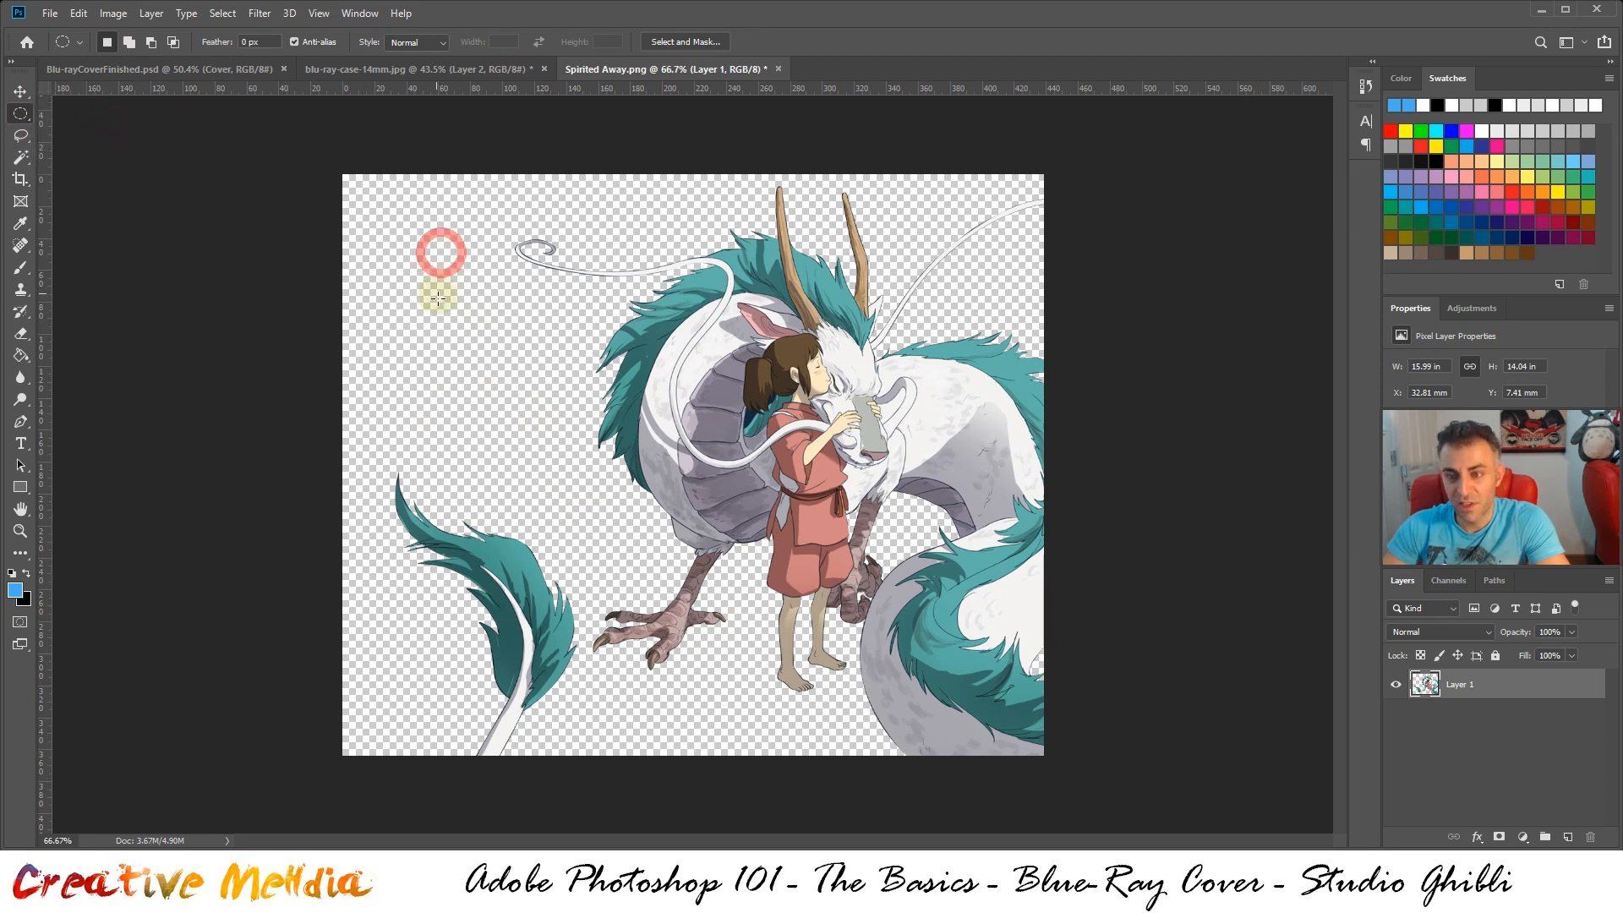
Copy the entire cleaned Spirited Away image into blu-ray-case-14mm.jpg as a new layer
{"action": "key", "text": "ctrl+a"}
{"action": "key", "text": "ctrl+c"}
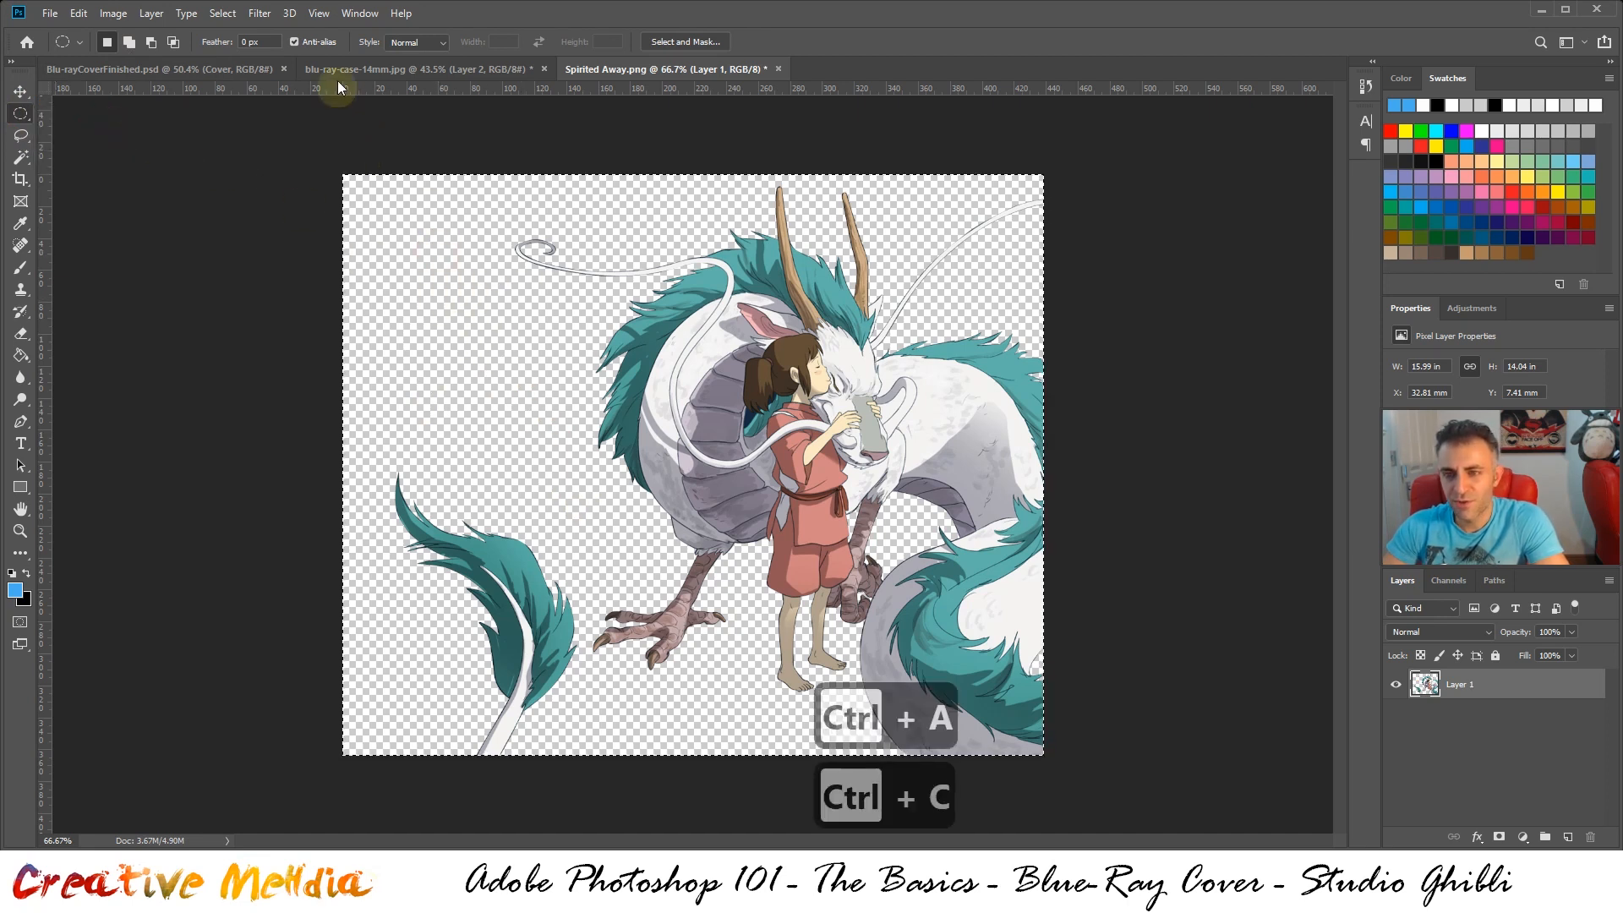
{"action": "left_click", "coordinate": [342, 71]}
{"action": "key", "text": "ctrl+v"}
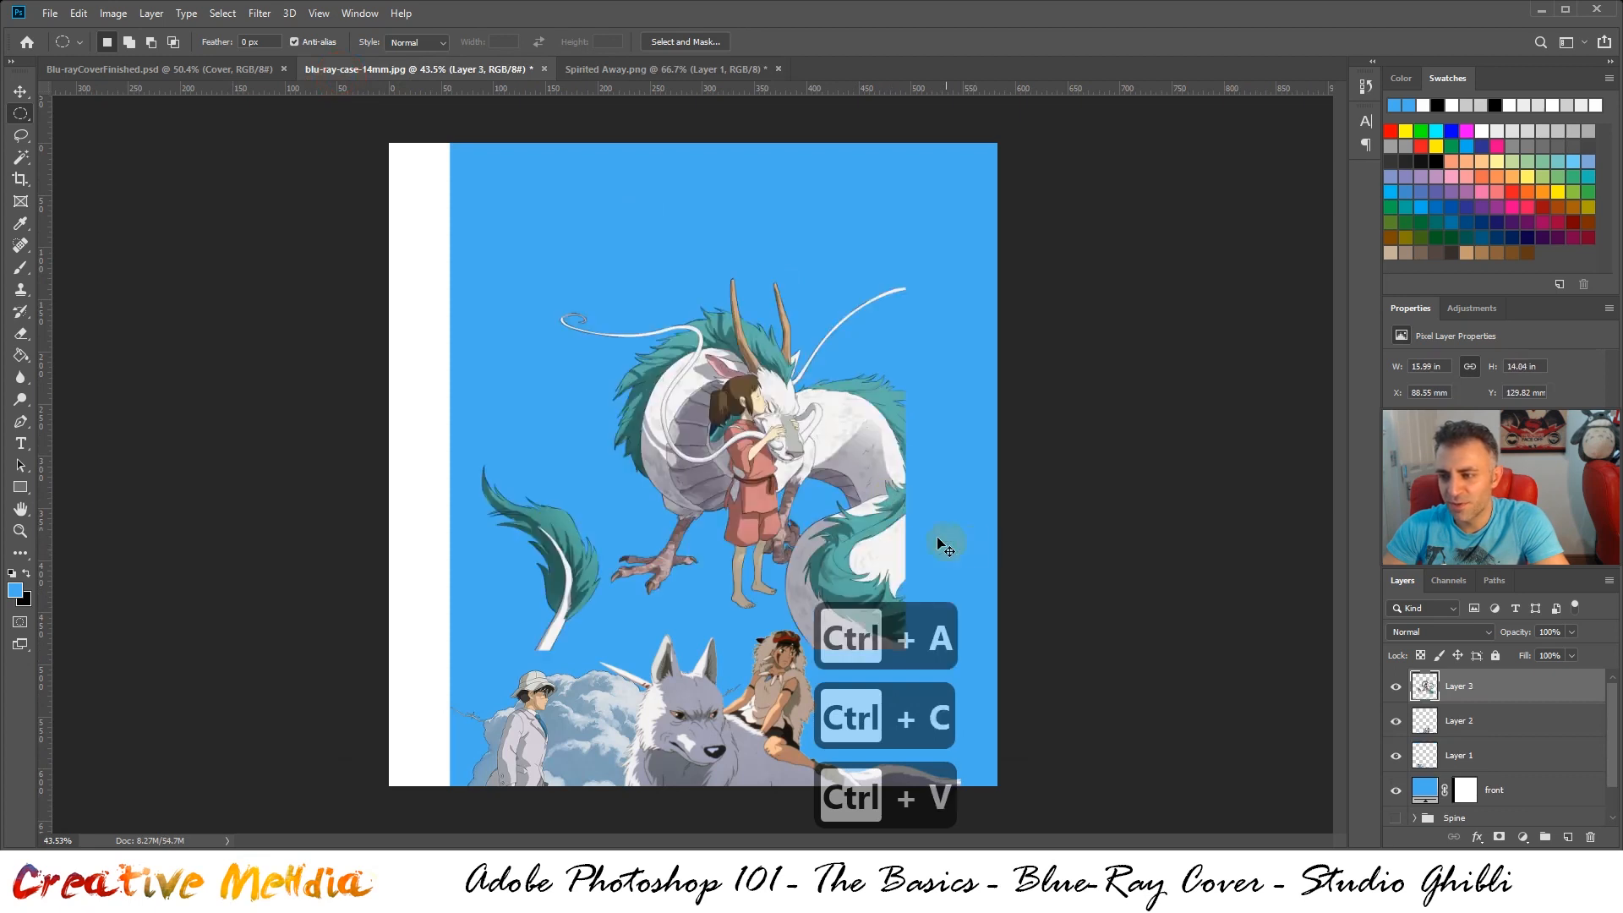
Move the Spirited Away artwork to the cover's lower-right corner at about X 177 mm, Y 260 mm, and place its layer directly above the front layer
{"action": "left_click_drag", "start_coordinate": [857, 504], "coordinate": [947, 636]}
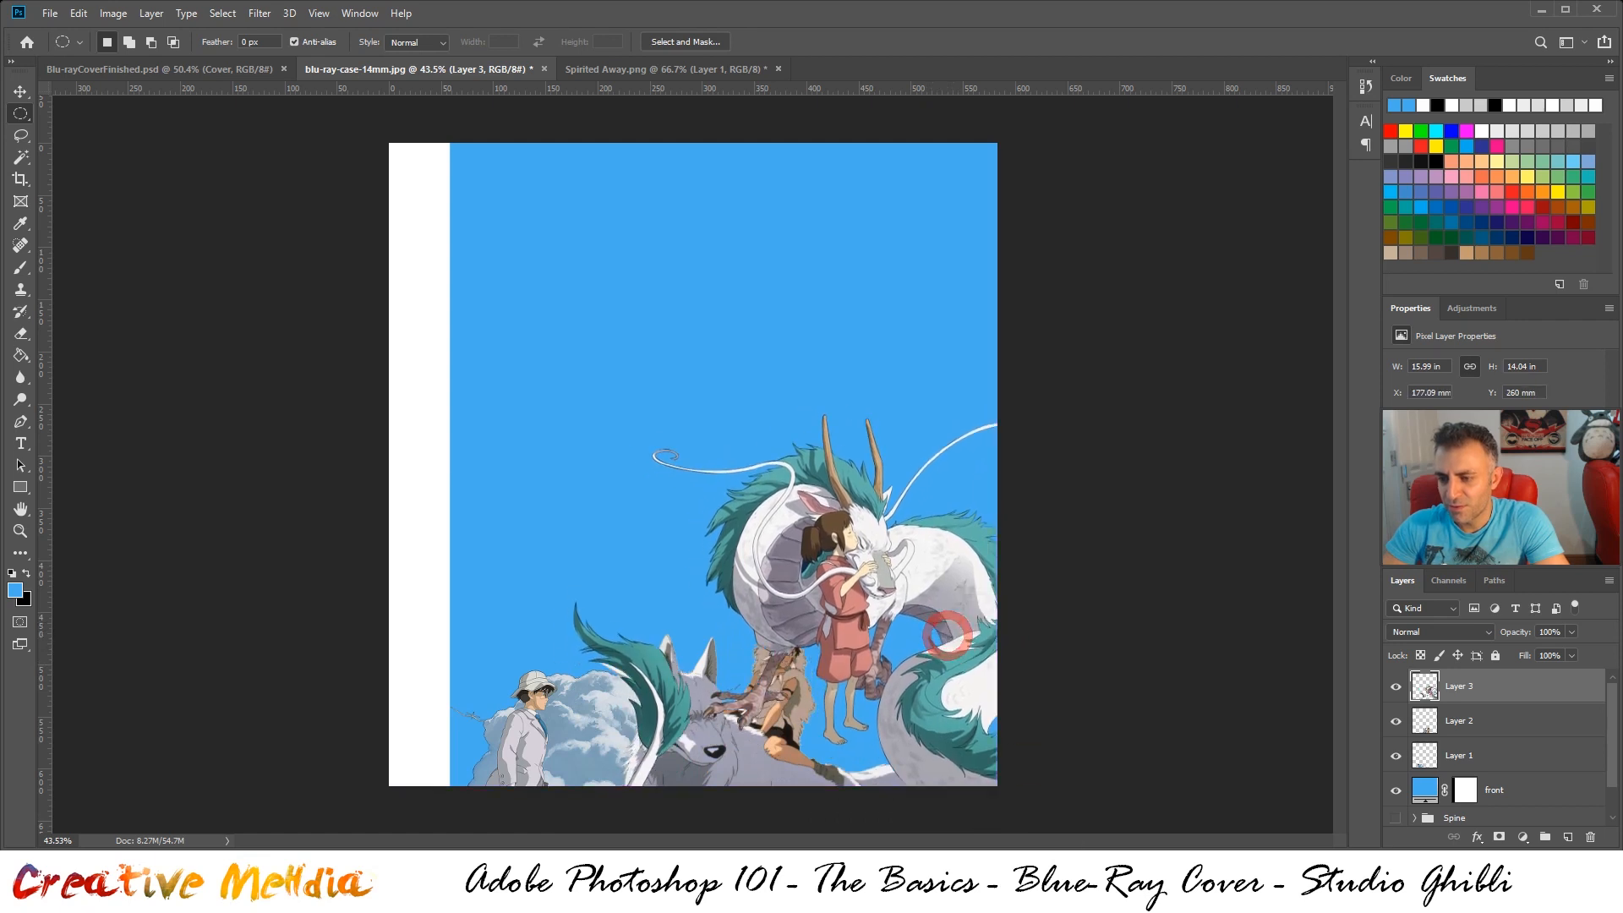
{"action": "left_click_drag", "start_coordinate": [1475, 681], "coordinate": [1503, 760]}
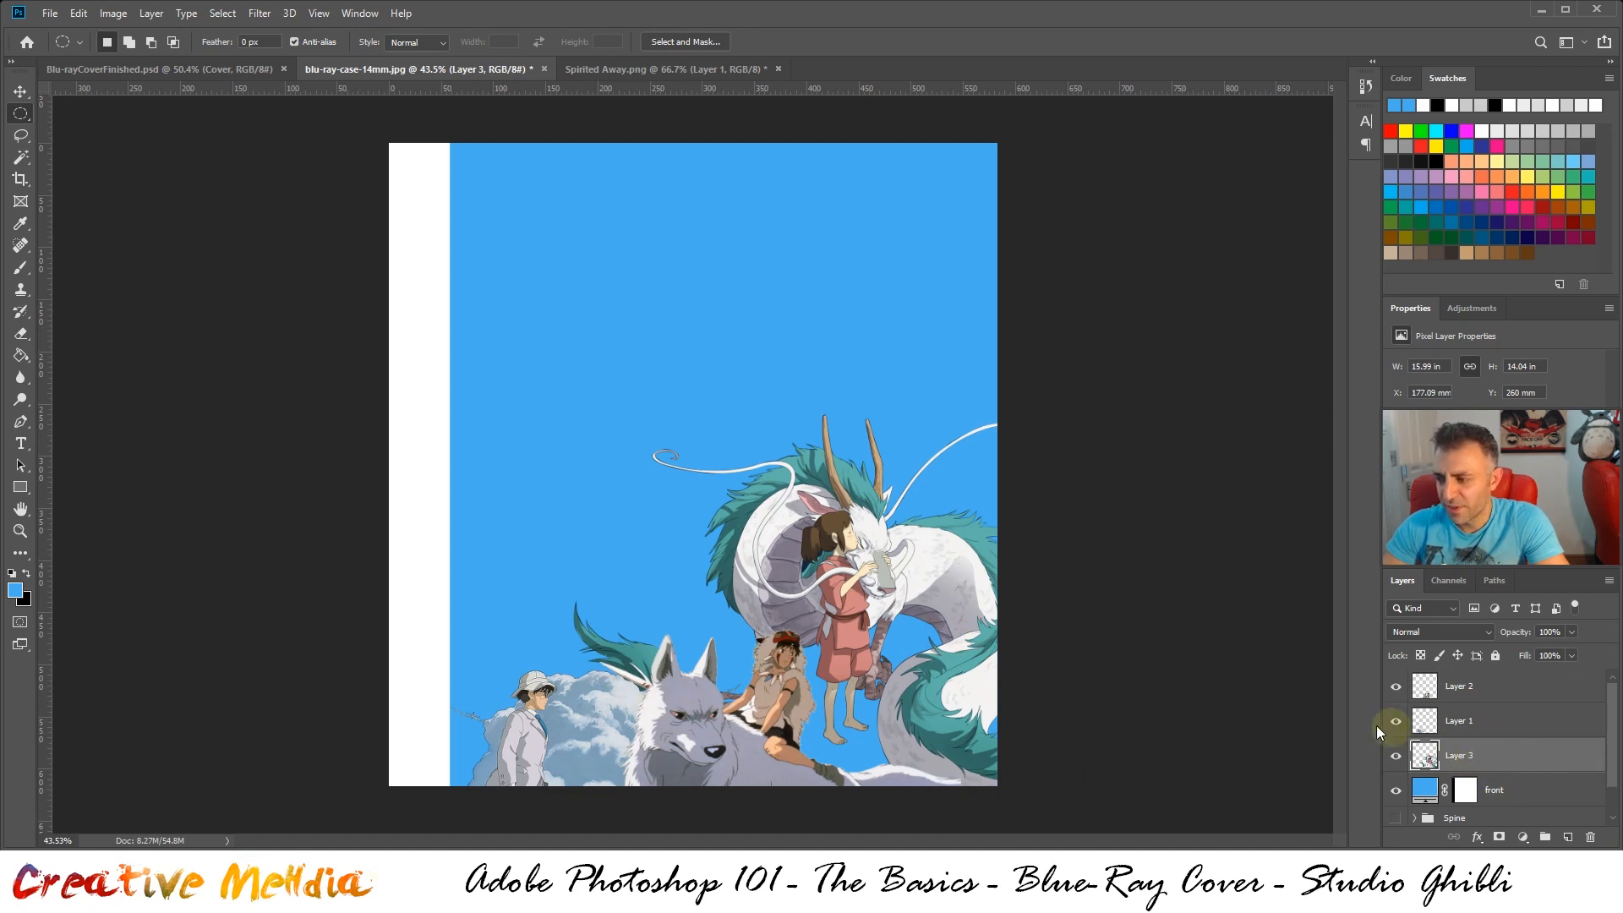
Compare the Spirited Away artwork with the finished cover and nudge it down to a Y position of about 285 mm
{"action": "left_click", "coordinate": [197, 67]}
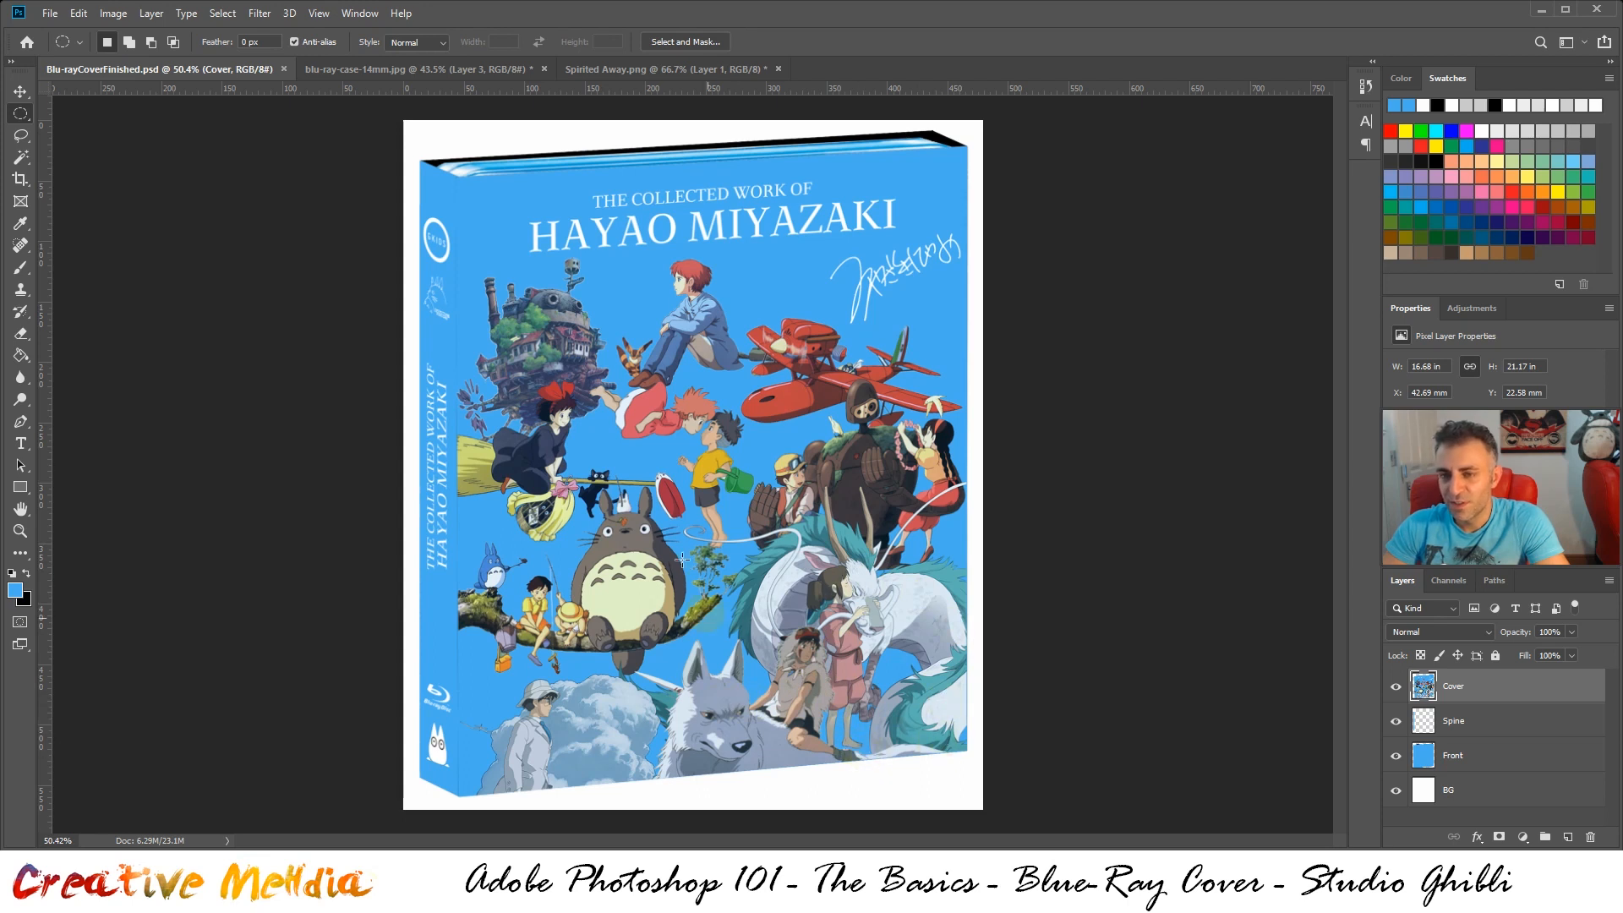
{"action": "left_click", "coordinate": [658, 76]}
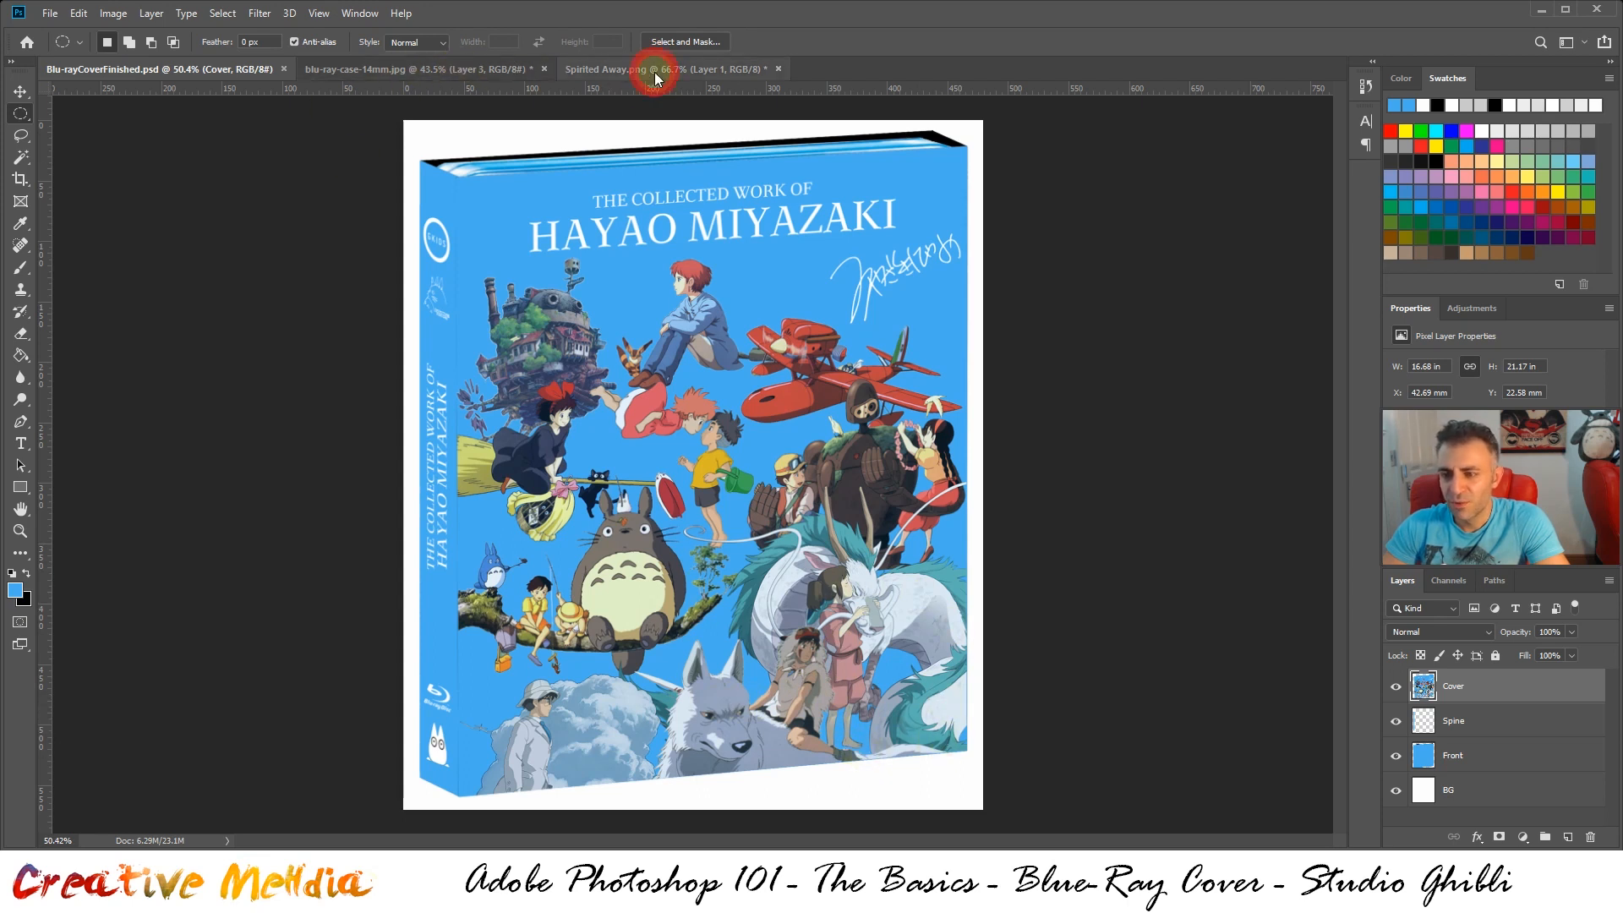
{"action": "left_click", "coordinate": [411, 71]}
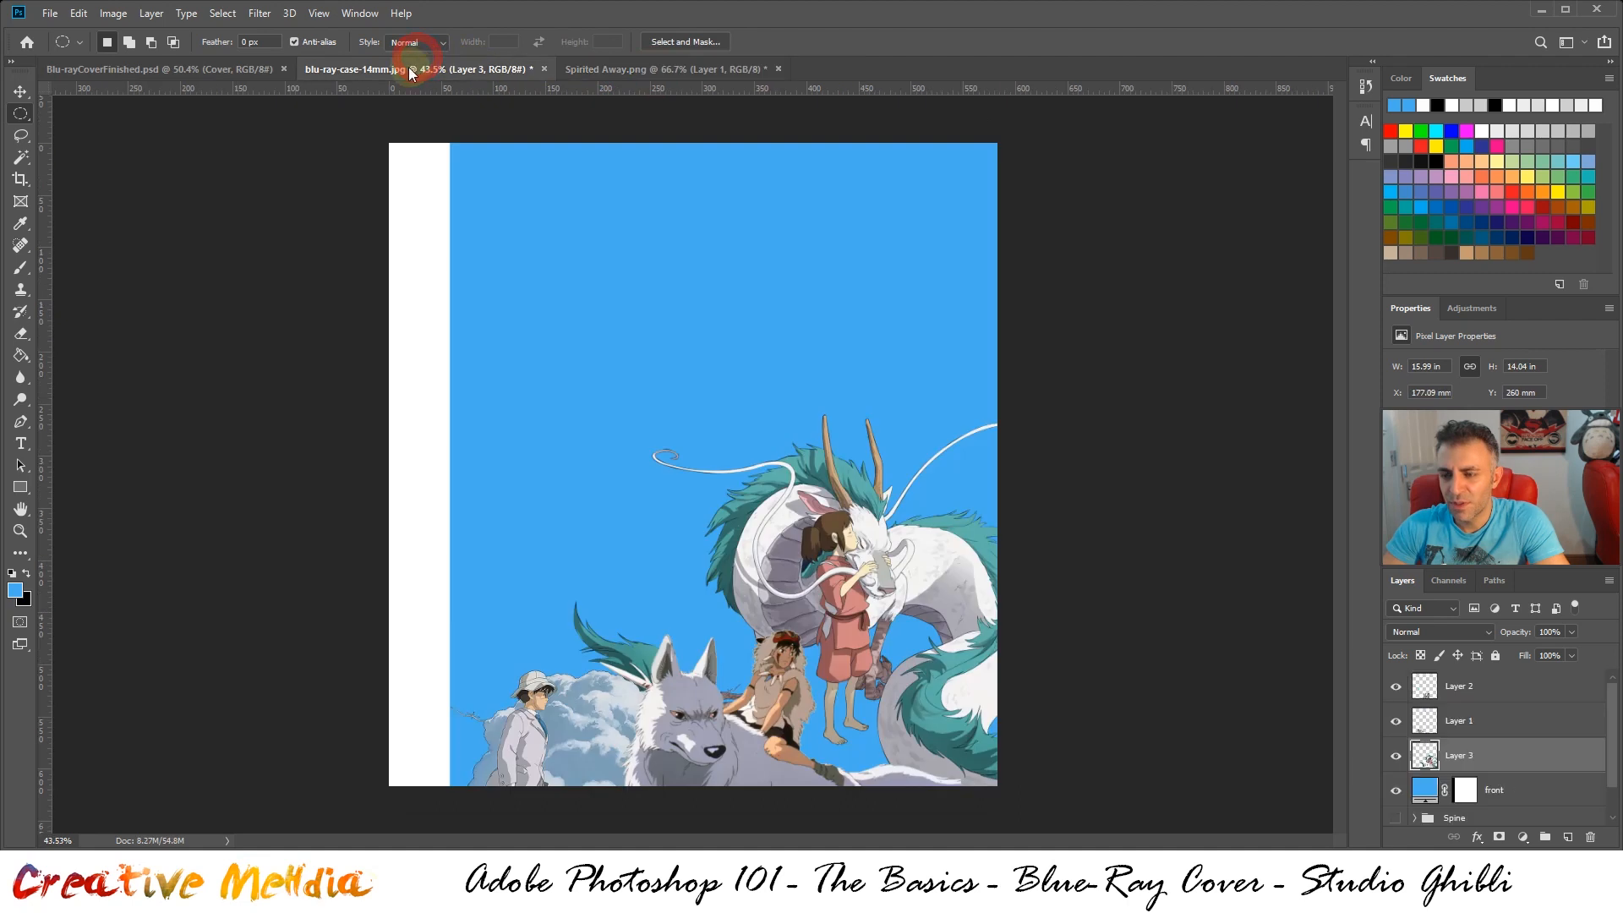
{"action": "left_click", "coordinate": [193, 70]}
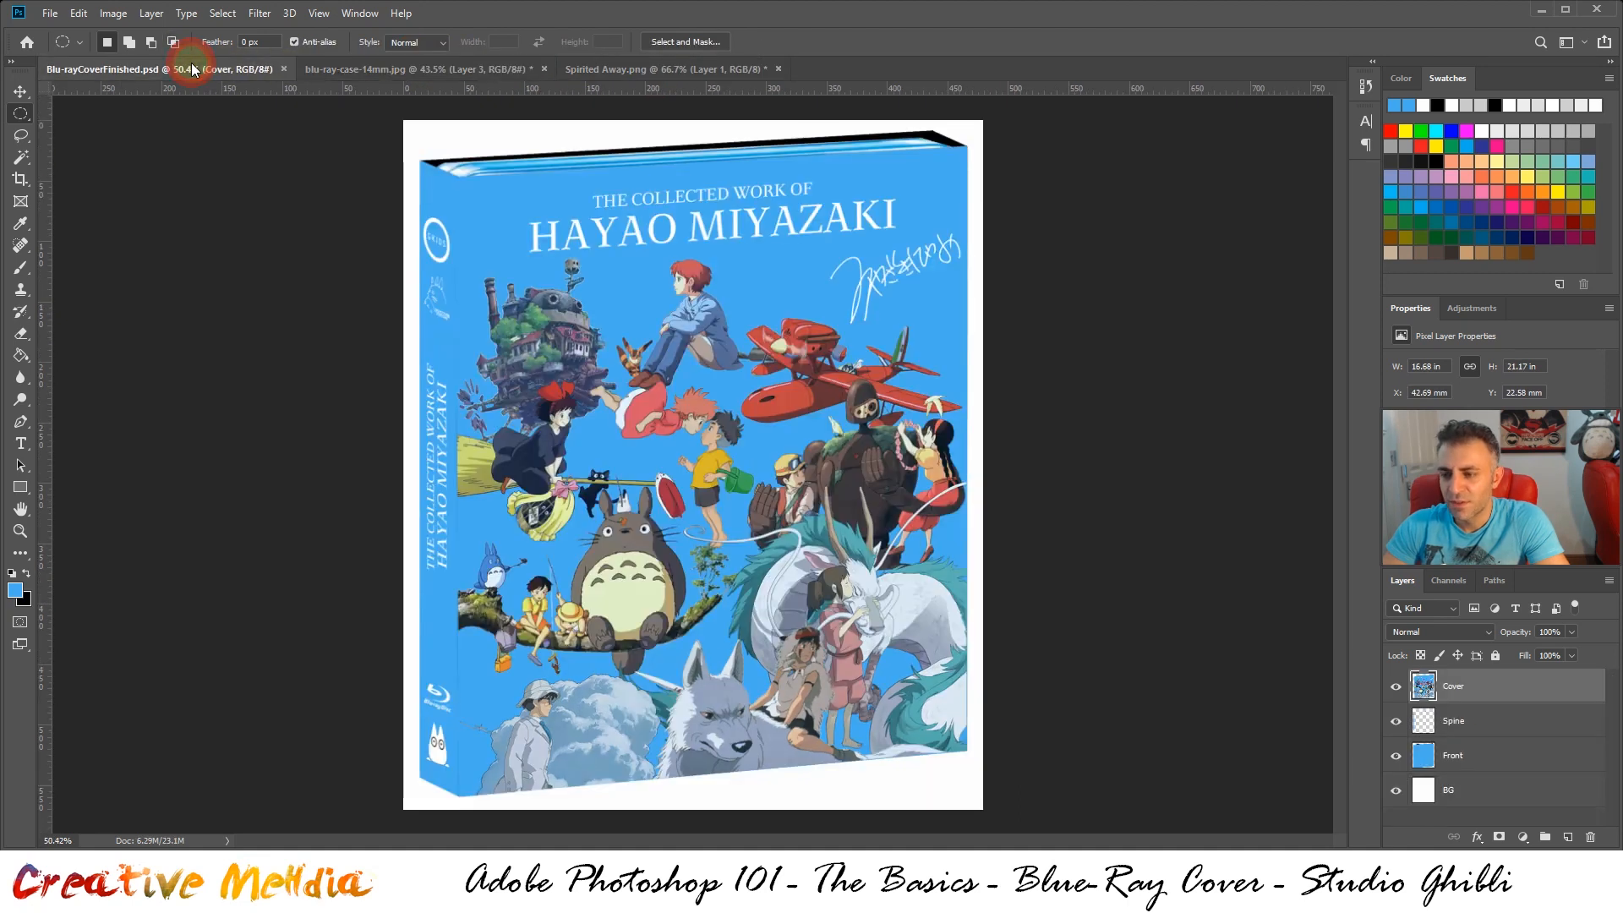
{"action": "left_click", "coordinate": [412, 69]}
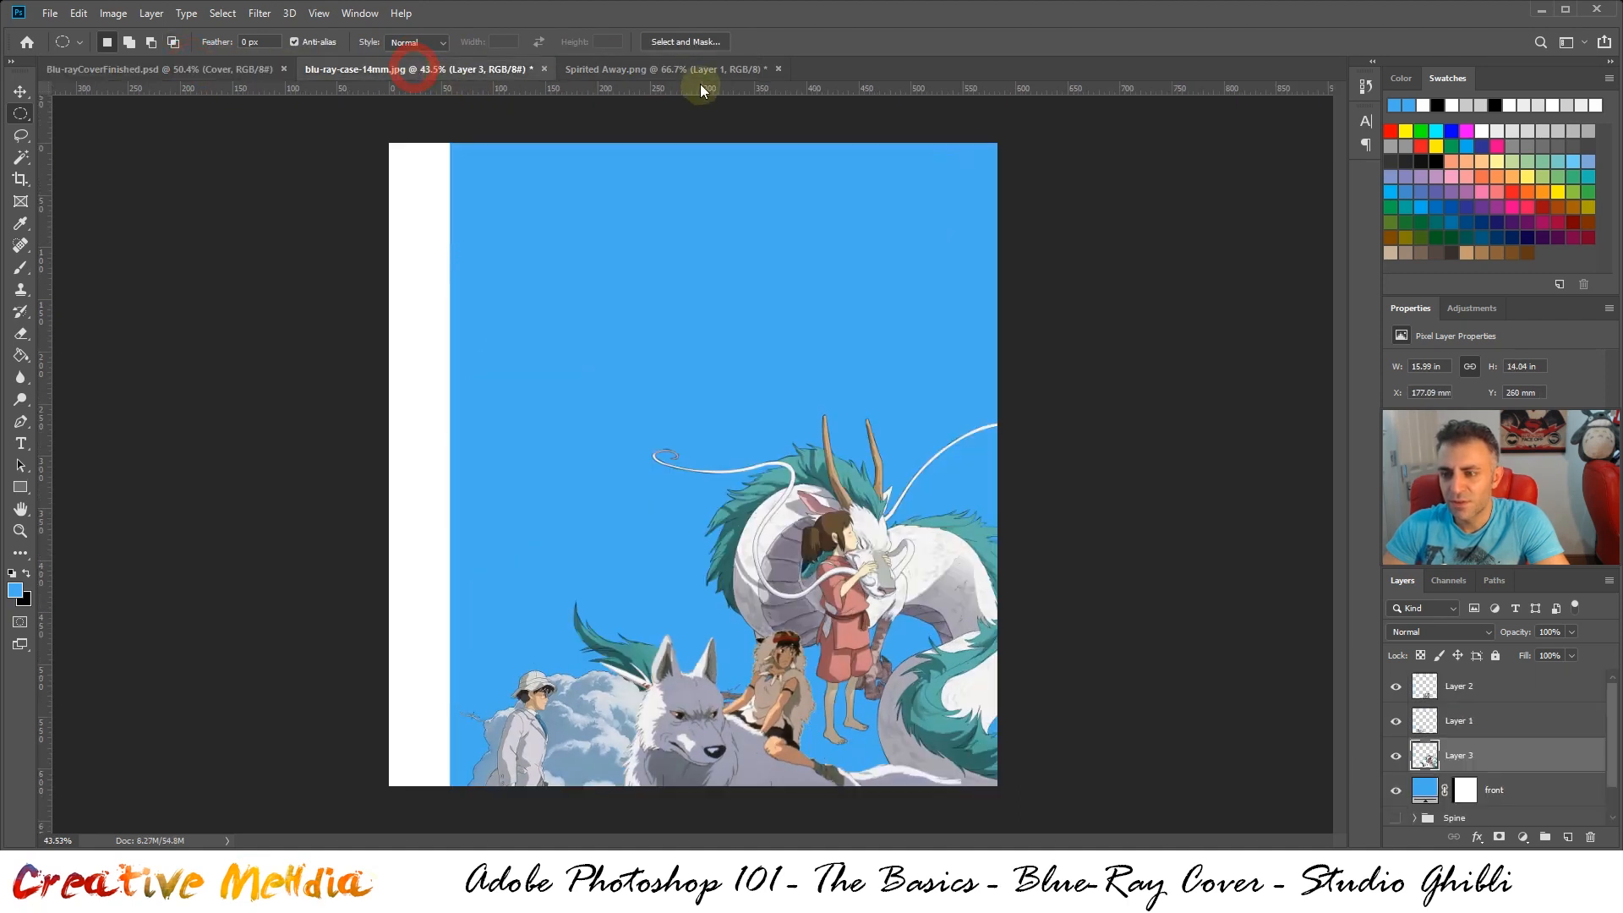
{"action": "key", "text": "ctrl+shift+Down"}
{"action": "key", "text": "ctrl+shift+Down"}
{"action": "key", "text": "ctrl+shift+Down"}
{"action": "key", "text": "ctrl+shift+Down"}
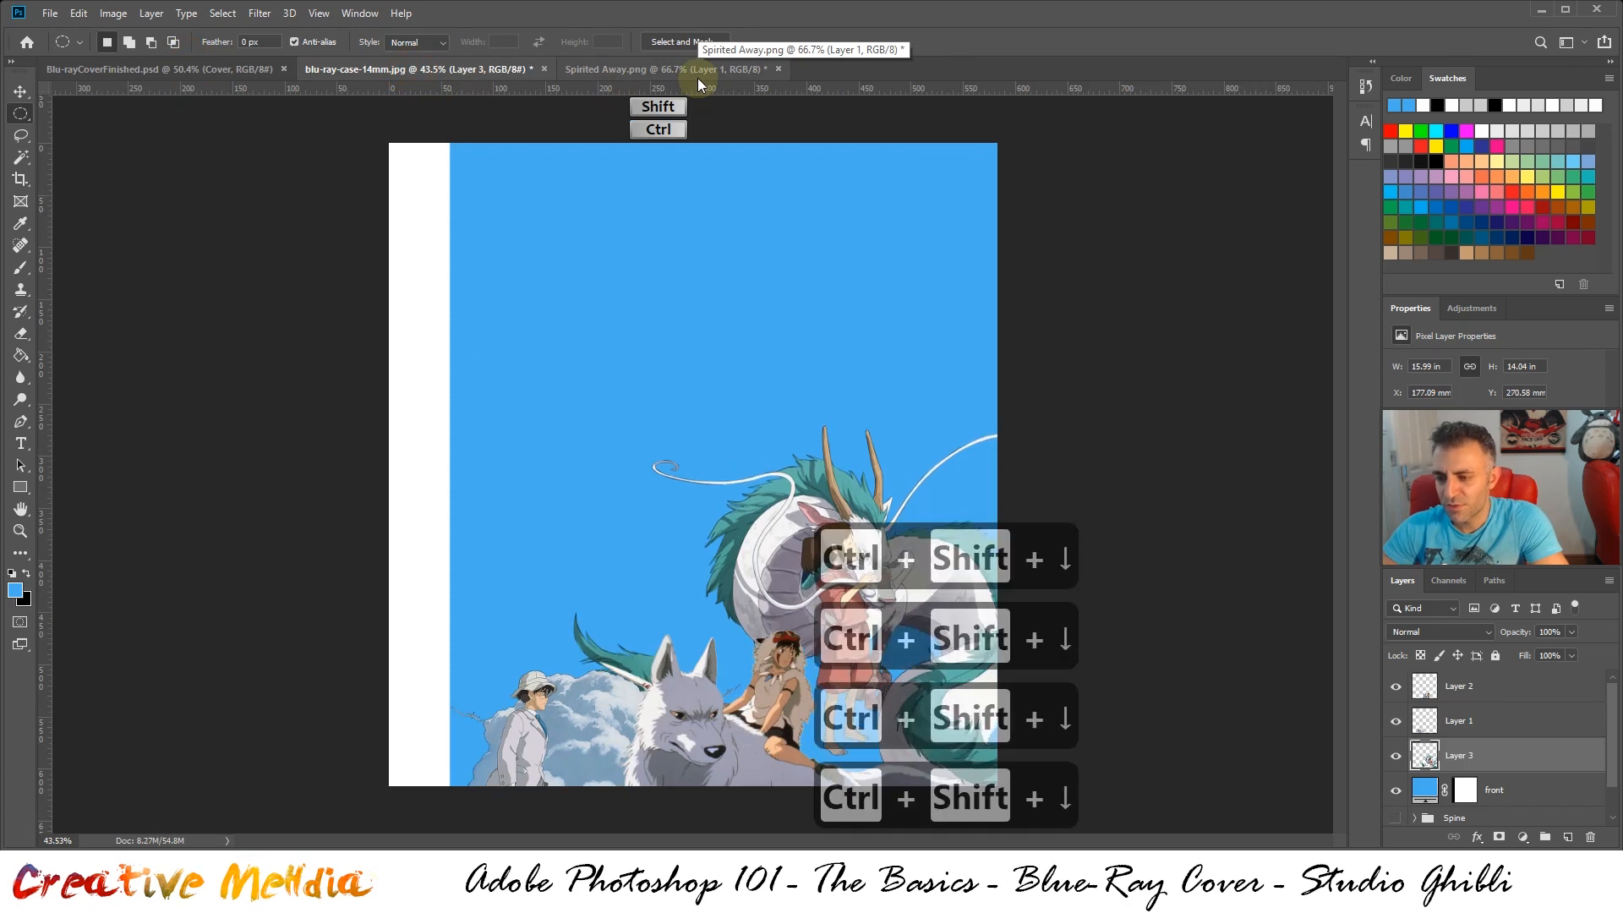
{"action": "key", "text": "ctrl+shift+Down"}
{"action": "key", "text": "ctrl+shift+Down"}
{"action": "key", "text": "ctrl+shift+Down"}
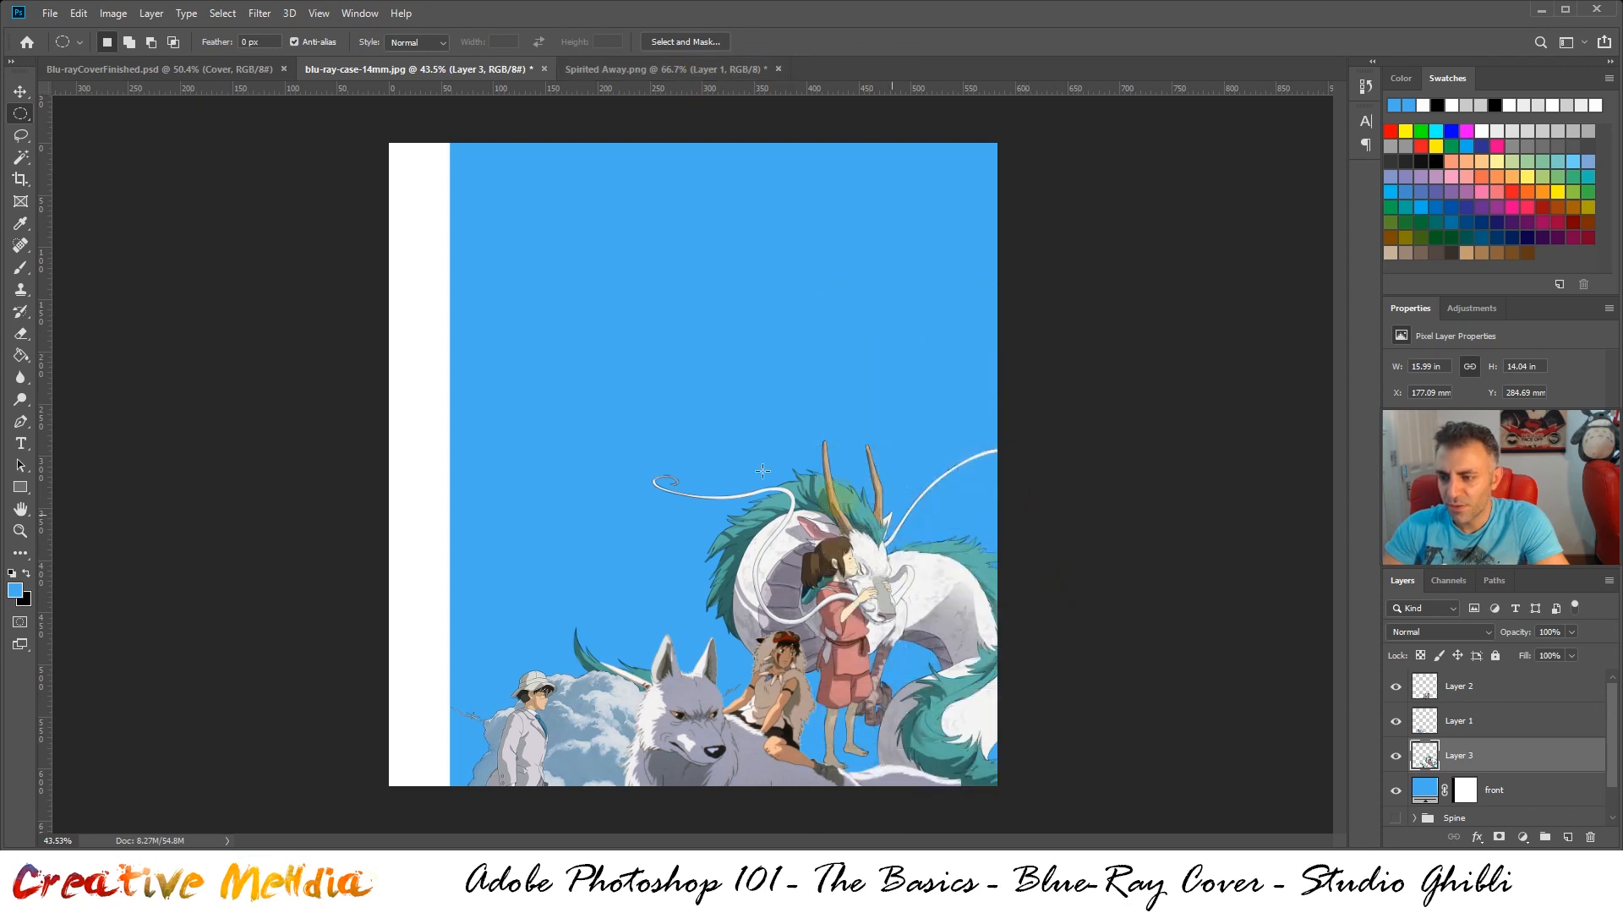
{"action": "left_click", "coordinate": [21, 91]}
{"action": "left_click_drag", "start_coordinate": [951, 586], "coordinate": [952, 586]}
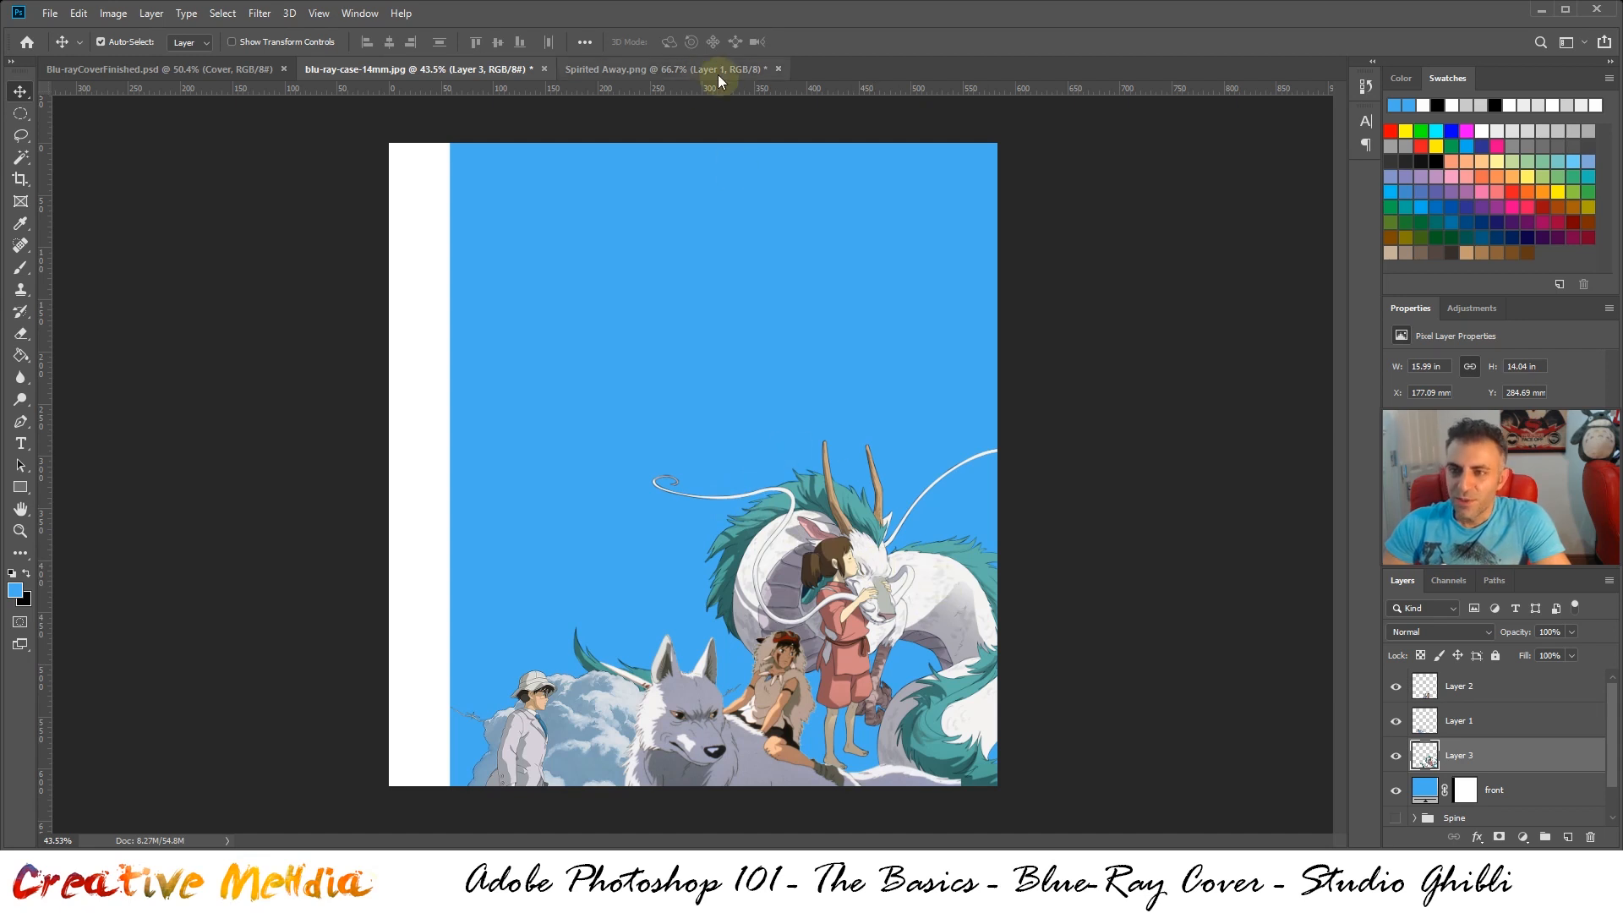
Close Spirited Away.png without saving it, and check the finished cover for the next artwork to add
{"action": "left_click", "coordinate": [691, 72]}
{"action": "left_click", "coordinate": [779, 69]}
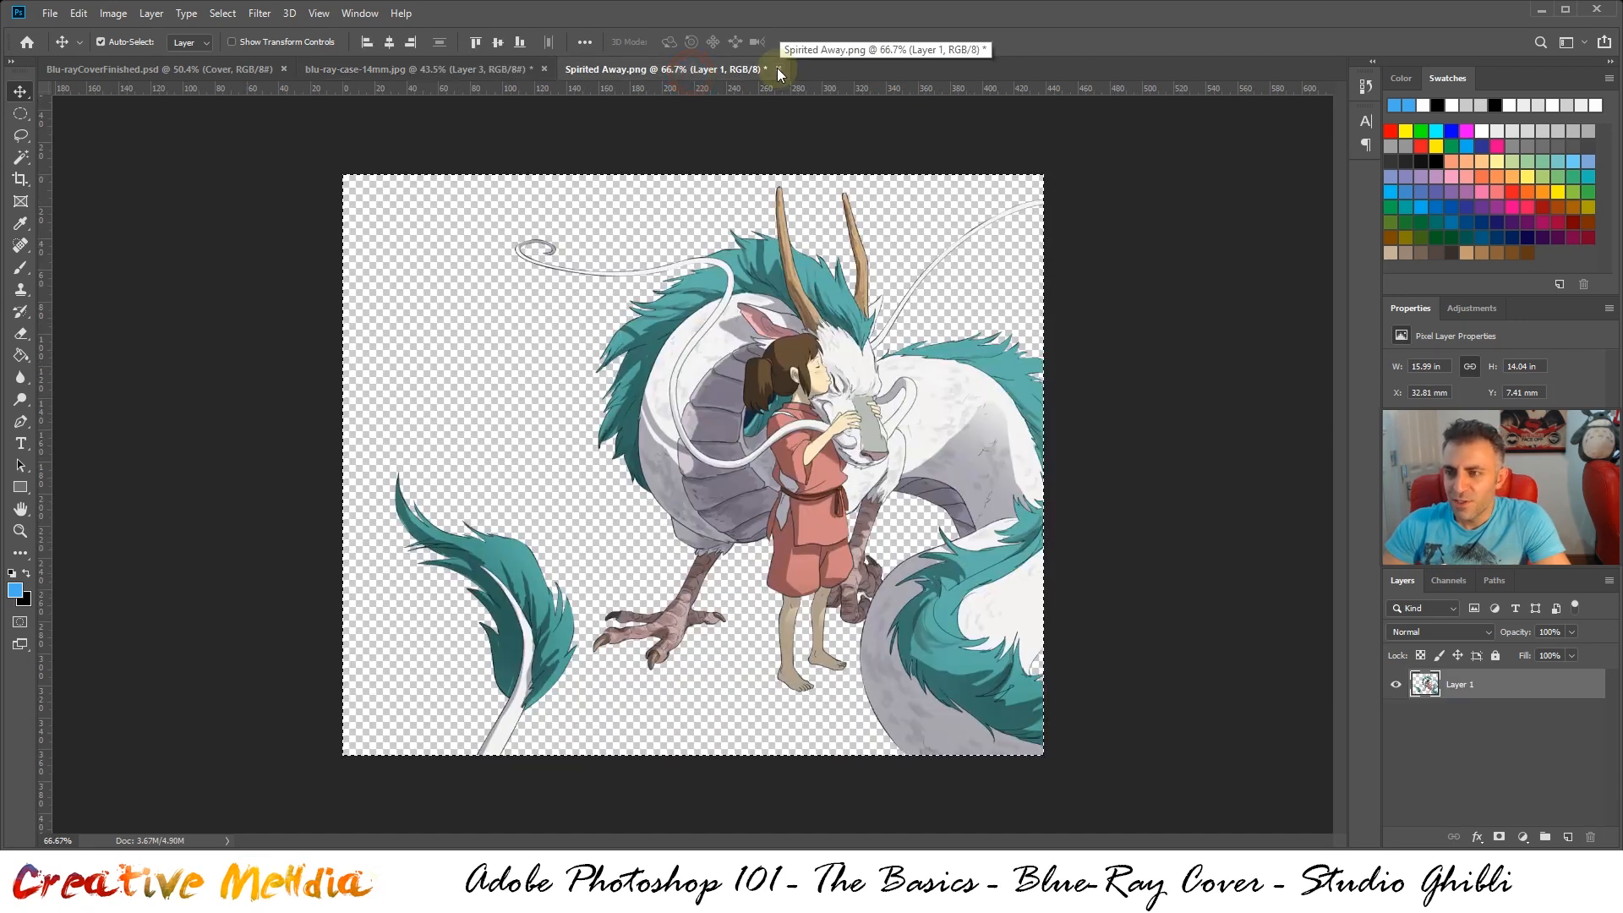
{"action": "left_click", "coordinate": [810, 334]}
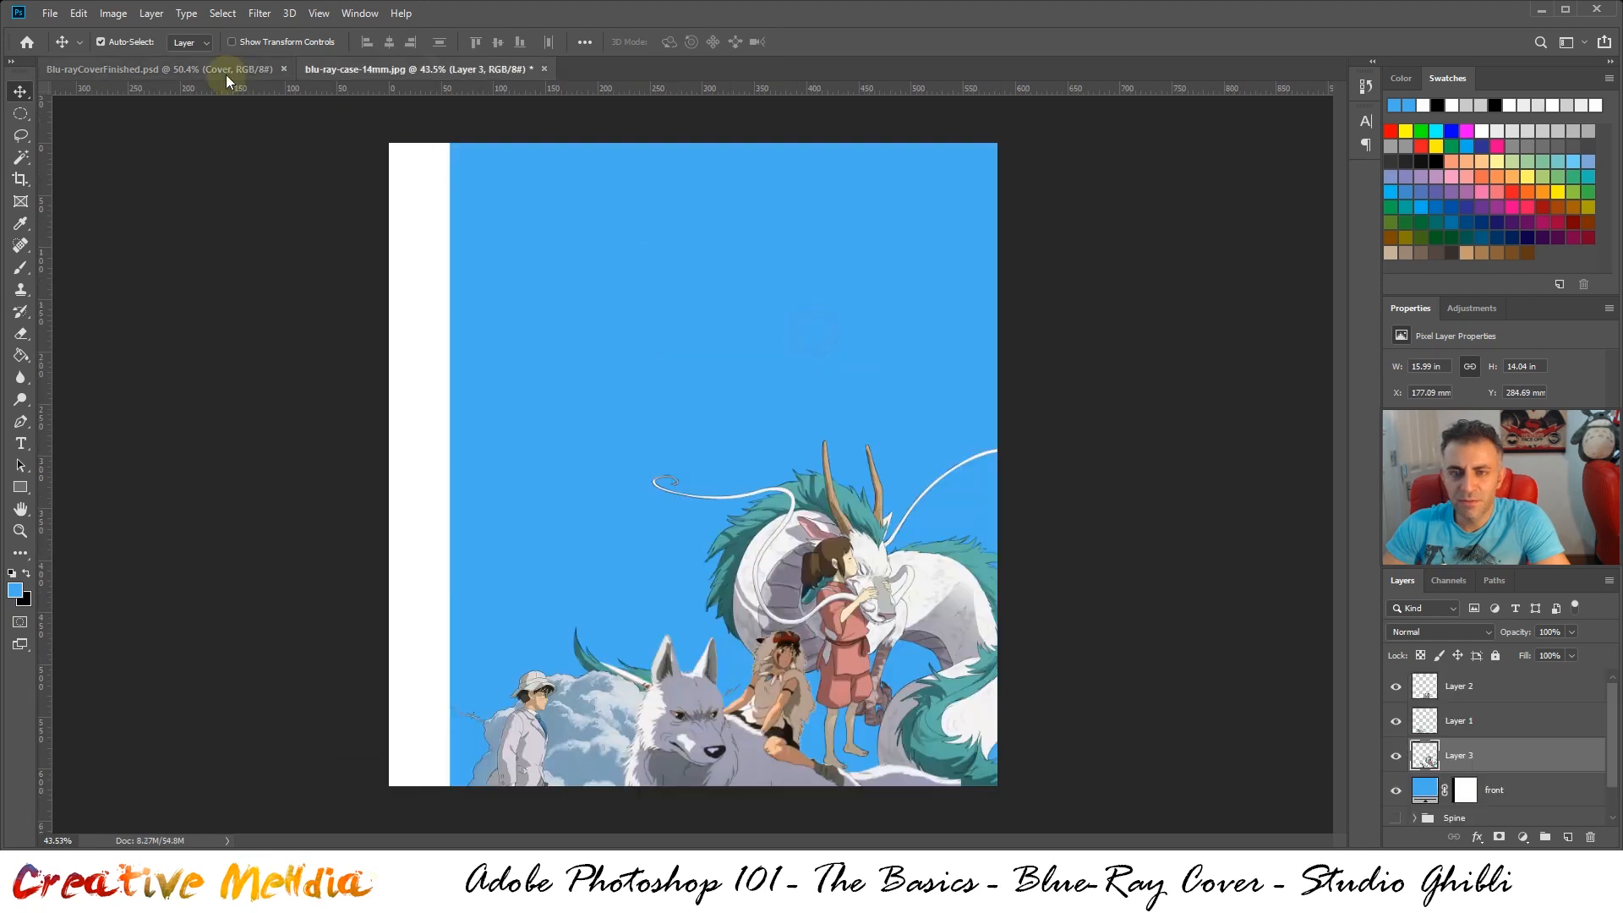
{"action": "left_click", "coordinate": [227, 77]}
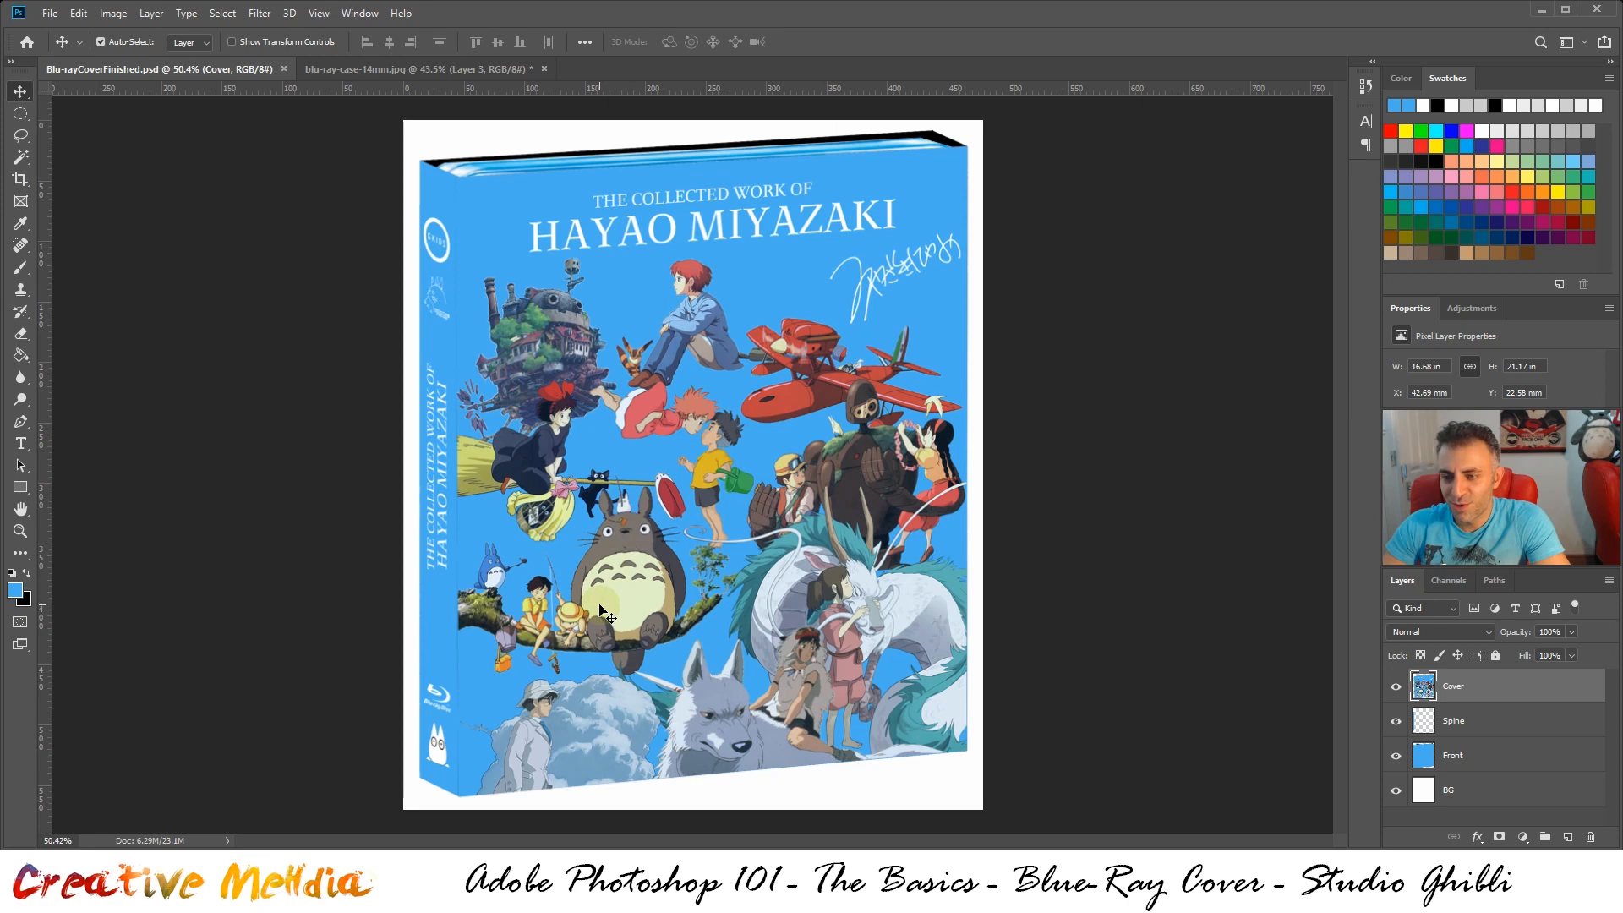
{"action": "left_click", "coordinate": [369, 71]}
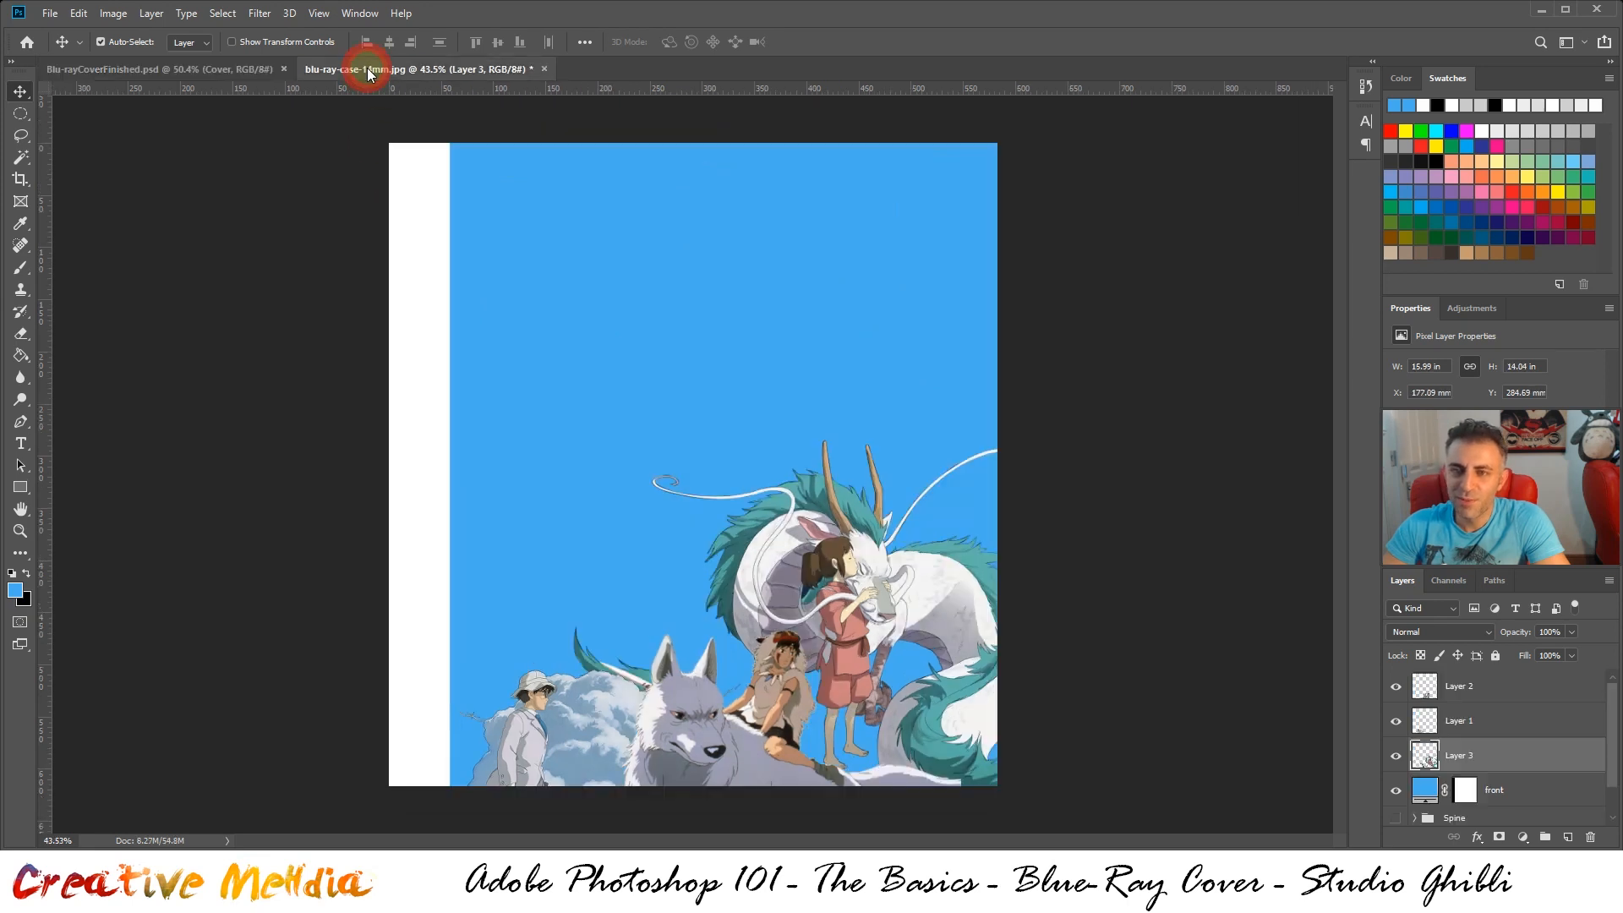
Open My Neighbor Totoro.png and copy its entire image into blu-ray-case-14mm.jpg as a new layer
{"action": "left_click", "coordinate": [52, 12]}
{"action": "left_click", "coordinate": [133, 51]}
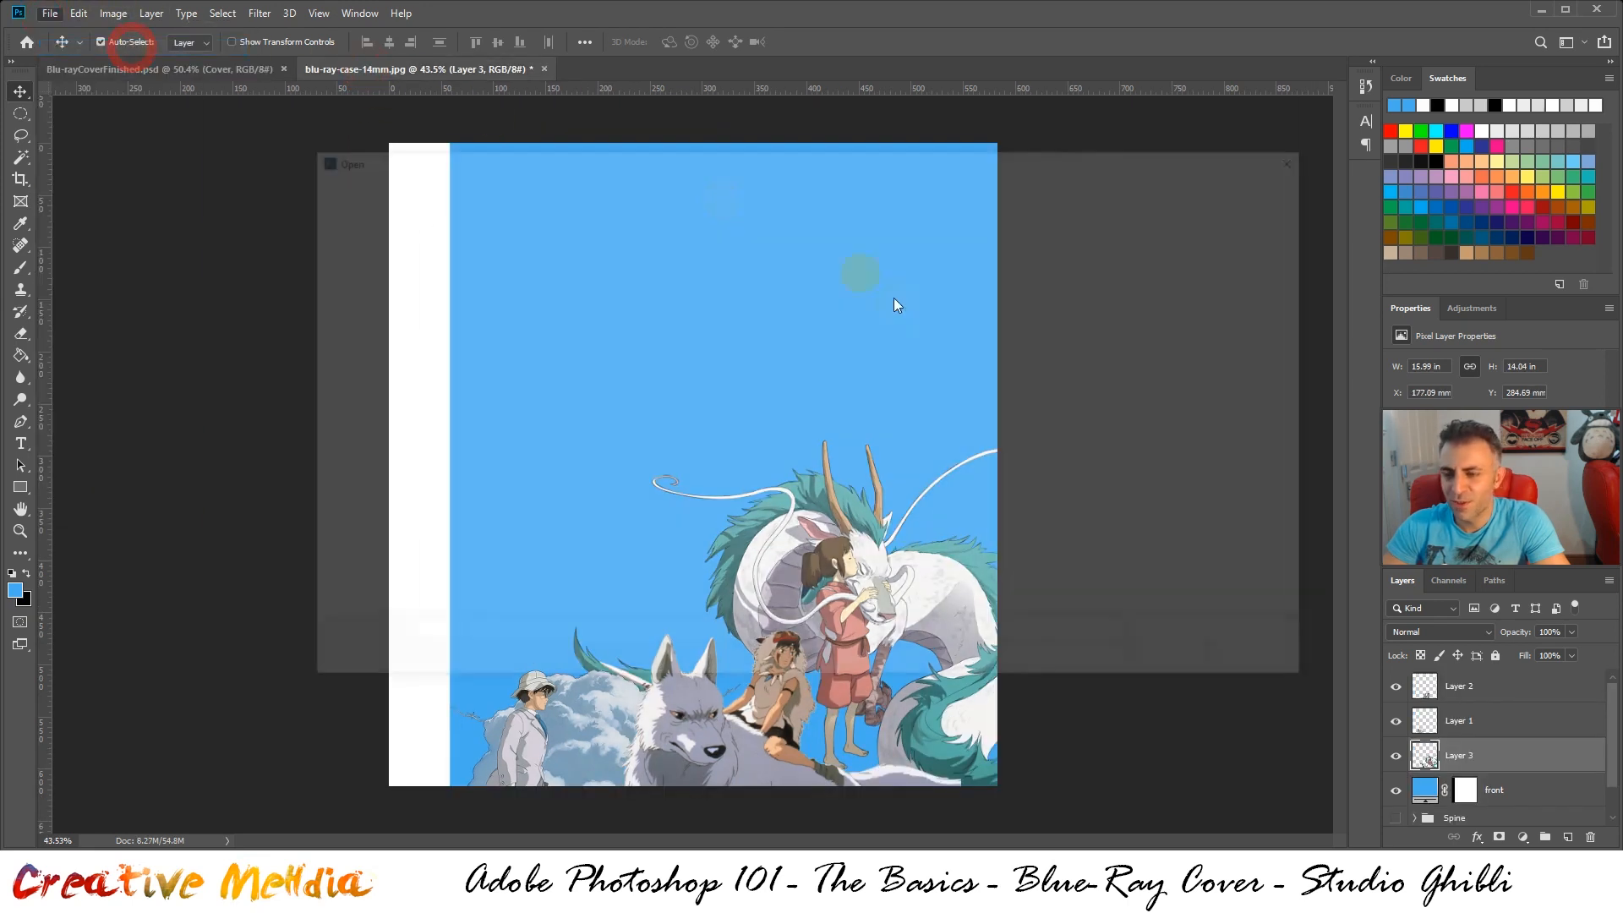
{"action": "left_click", "coordinate": [554, 383]}
{"action": "double_click", "coordinate": [554, 383]}
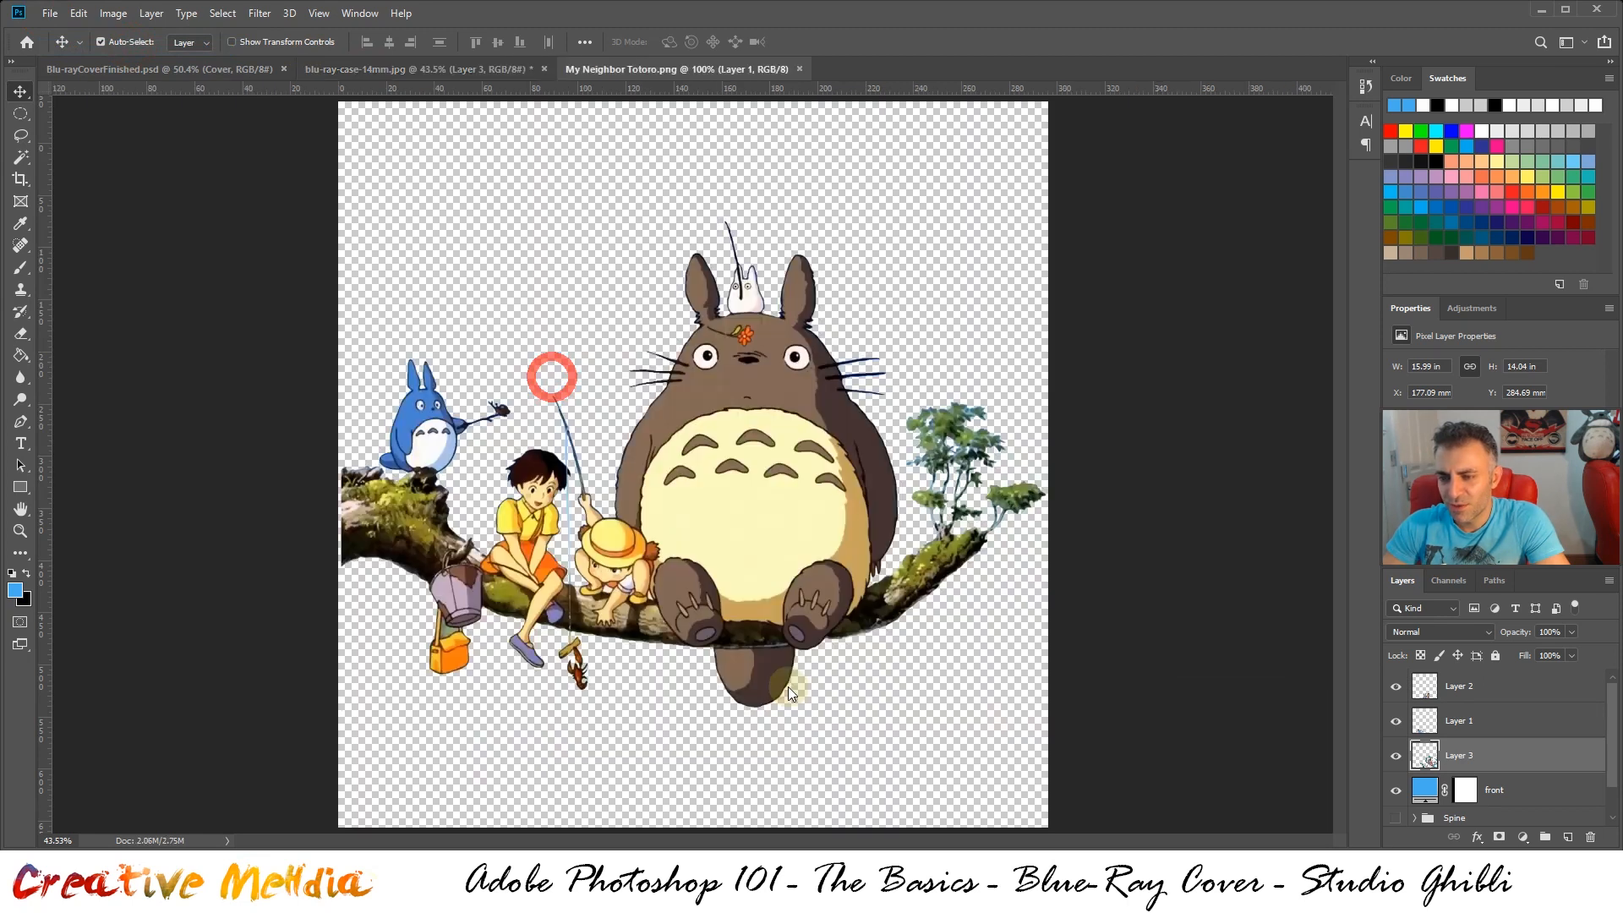
{"action": "key", "text": "ctrl+a"}
{"action": "key", "text": "ctrl+c"}
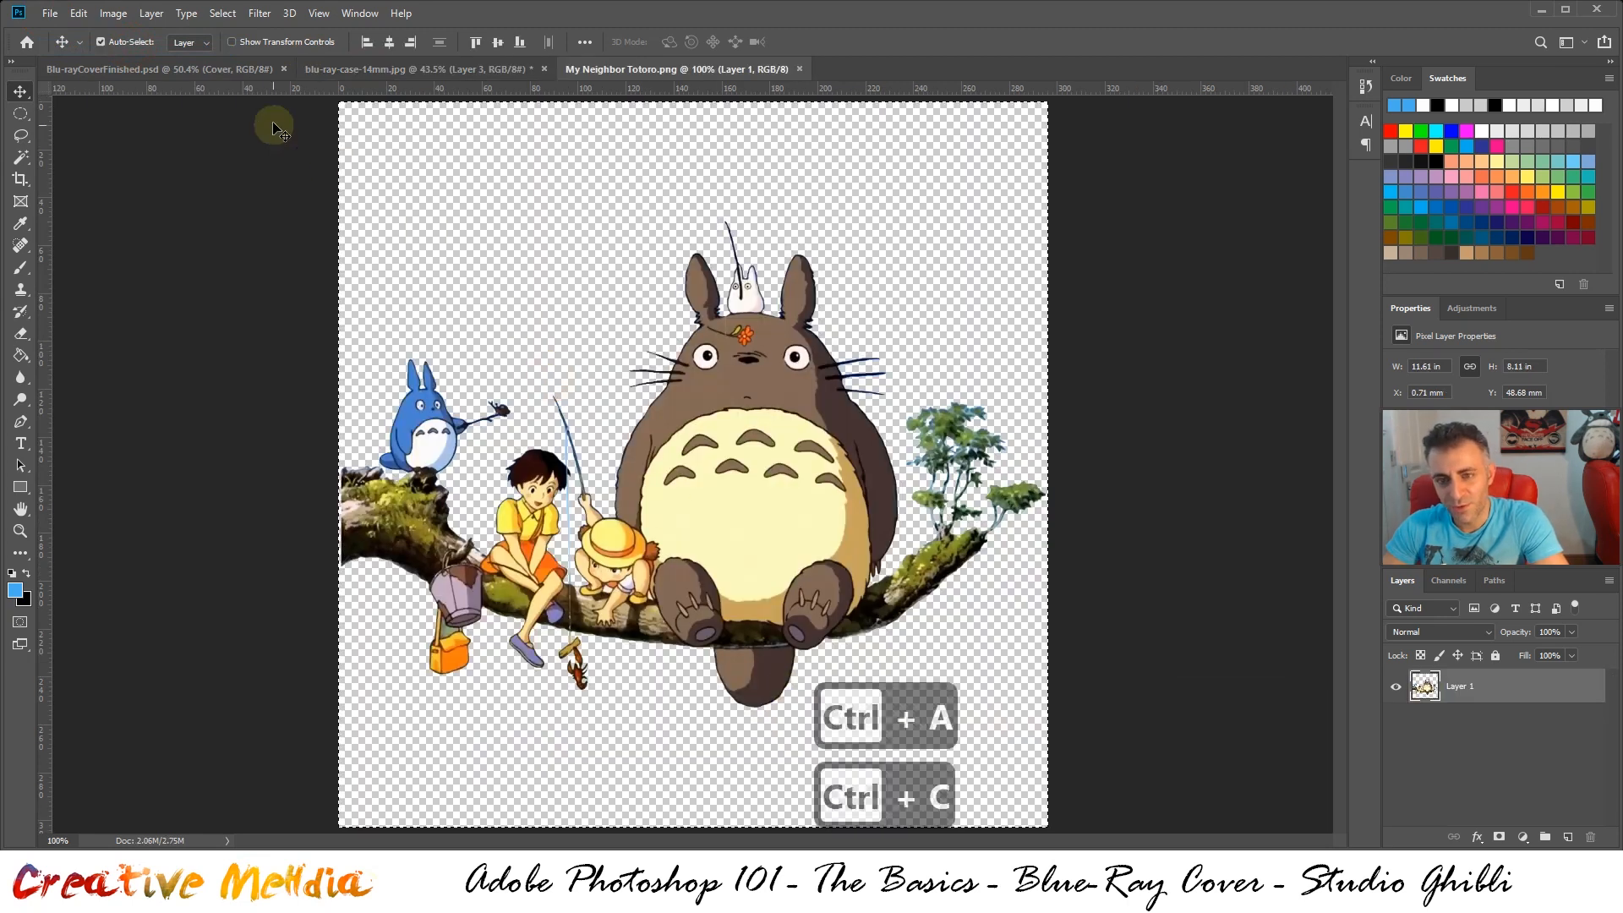
{"action": "left_click", "coordinate": [448, 69]}
{"action": "key", "text": "ctrl+v"}
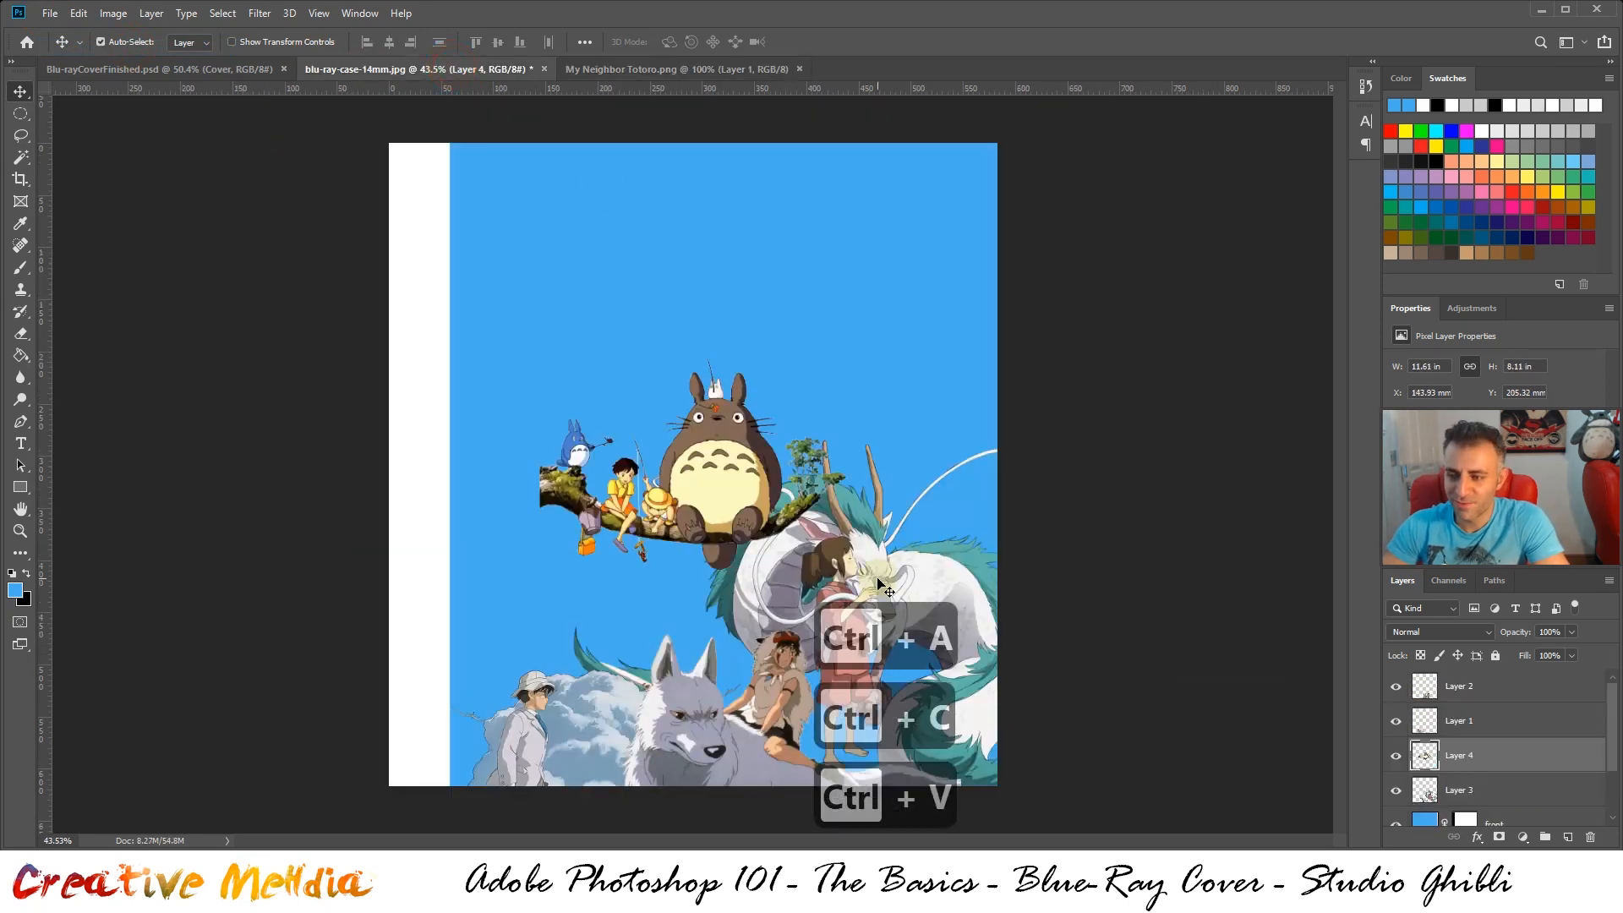
Move the Totoro artwork against the left edge of the blue front, nudging it to about X 57.5 mm, Y 257 mm
{"action": "left_click_drag", "start_coordinate": [723, 503], "coordinate": [468, 568]}
{"action": "scroll", "coordinate": [463, 563], "scroll_direction": "up", "scroll_amount": 8}
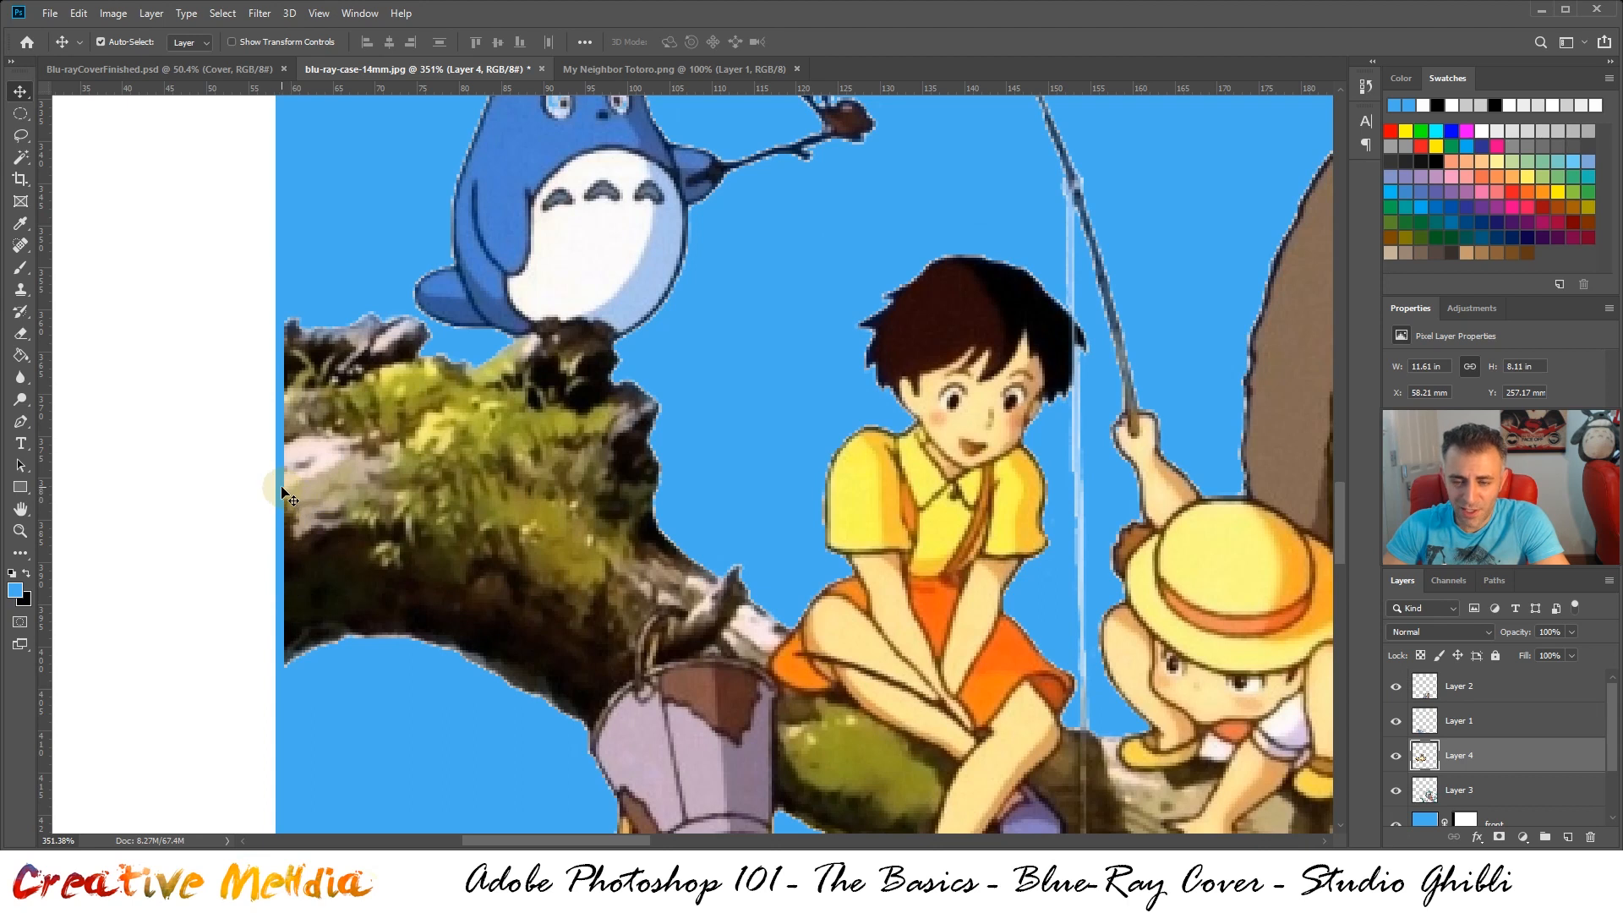
{"action": "key", "text": "ctrl+Left"}
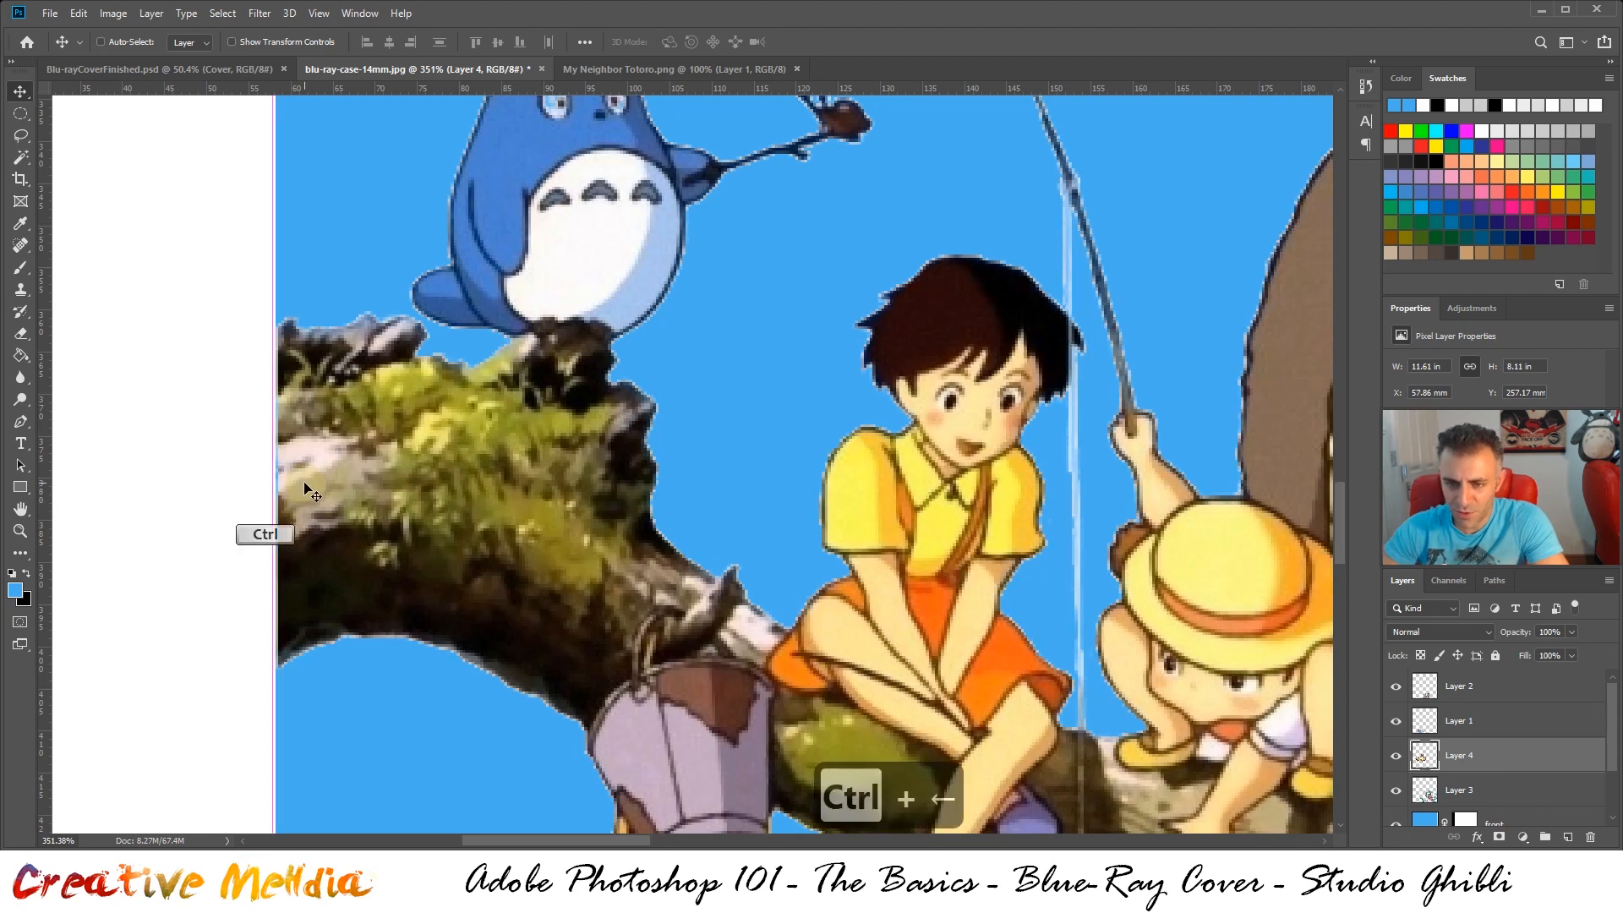
{"action": "key", "text": "ctrl+Left"}
{"action": "key", "text": "ctrl+Right"}
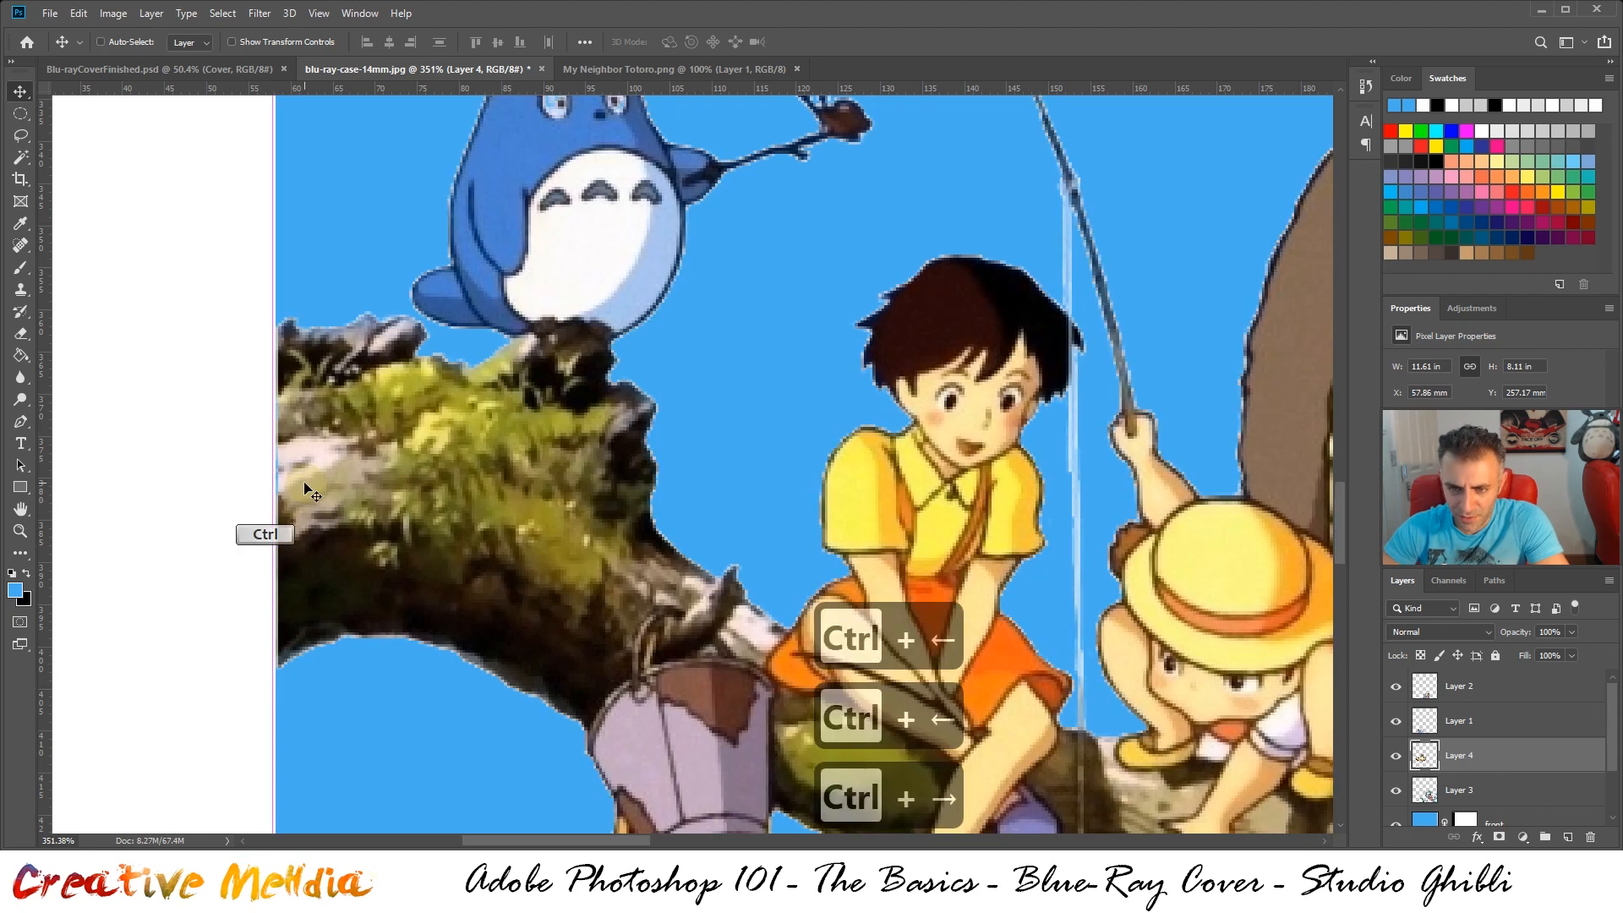
{"action": "key", "text": "ctrl+Left"}
{"action": "scroll", "coordinate": [287, 369], "scroll_direction": "up", "scroll_amount": 3, "text": "alt"}
{"action": "scroll", "coordinate": [296, 369], "scroll_direction": "up", "scroll_amount": 1, "text": "alt"}
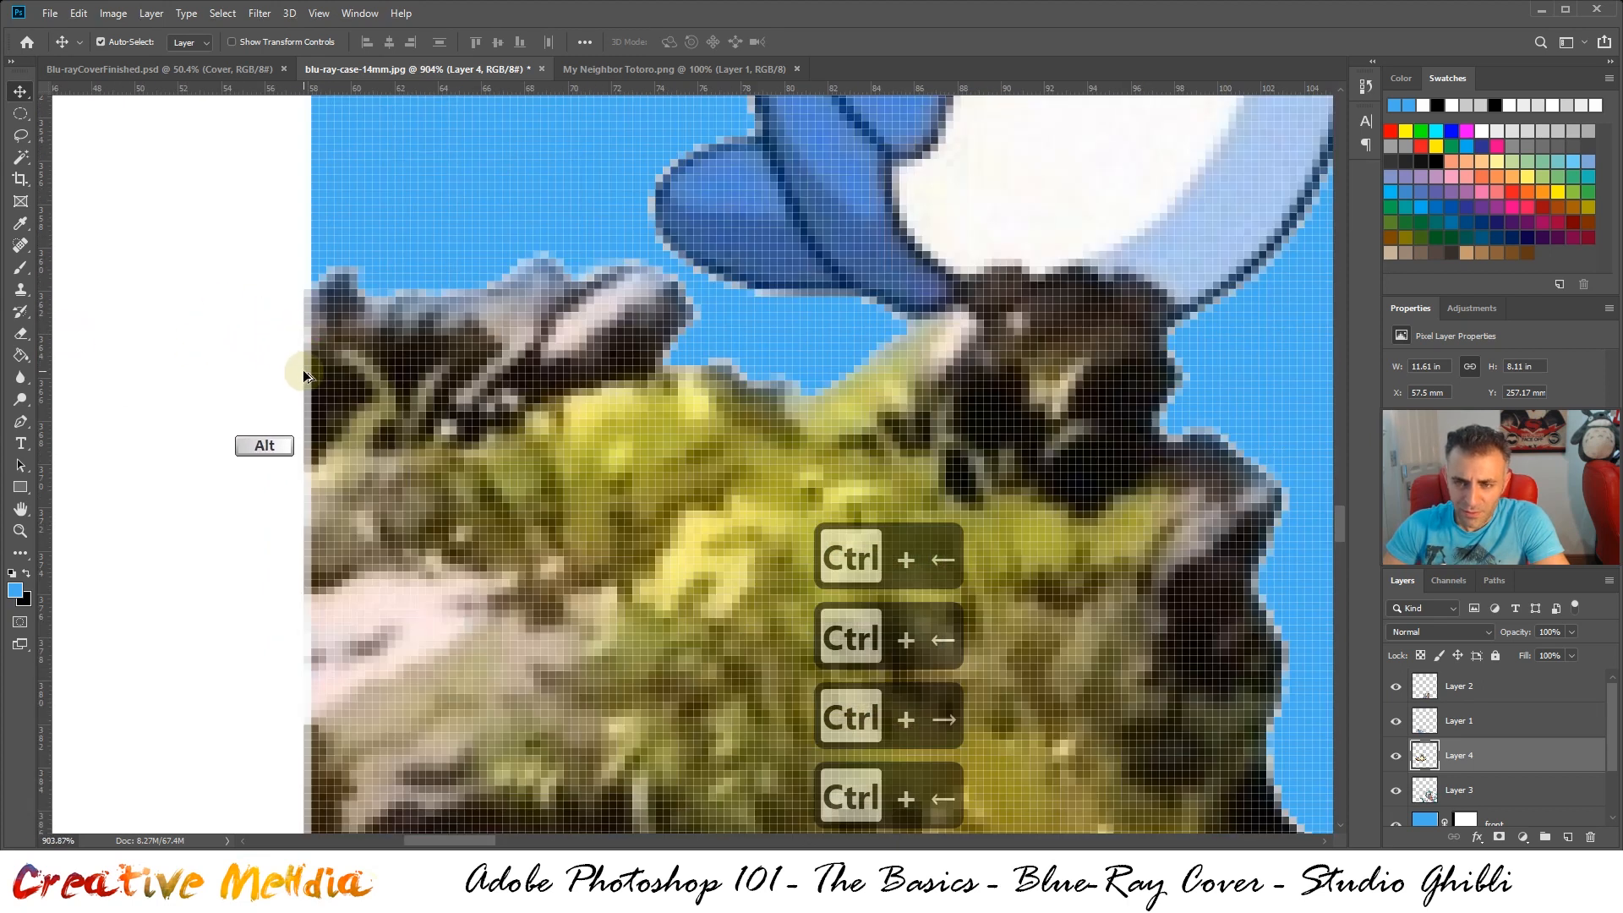
{"action": "key", "text": "ctrl+Left"}
{"action": "key", "text": "ctrl+Right"}
Delete the thin strip of the Totoro branch overlapping the white spine using a rectangular selection, and clear the selection
{"action": "scroll", "coordinate": [306, 378], "scroll_direction": "down", "scroll_amount": 4, "text": "alt"}
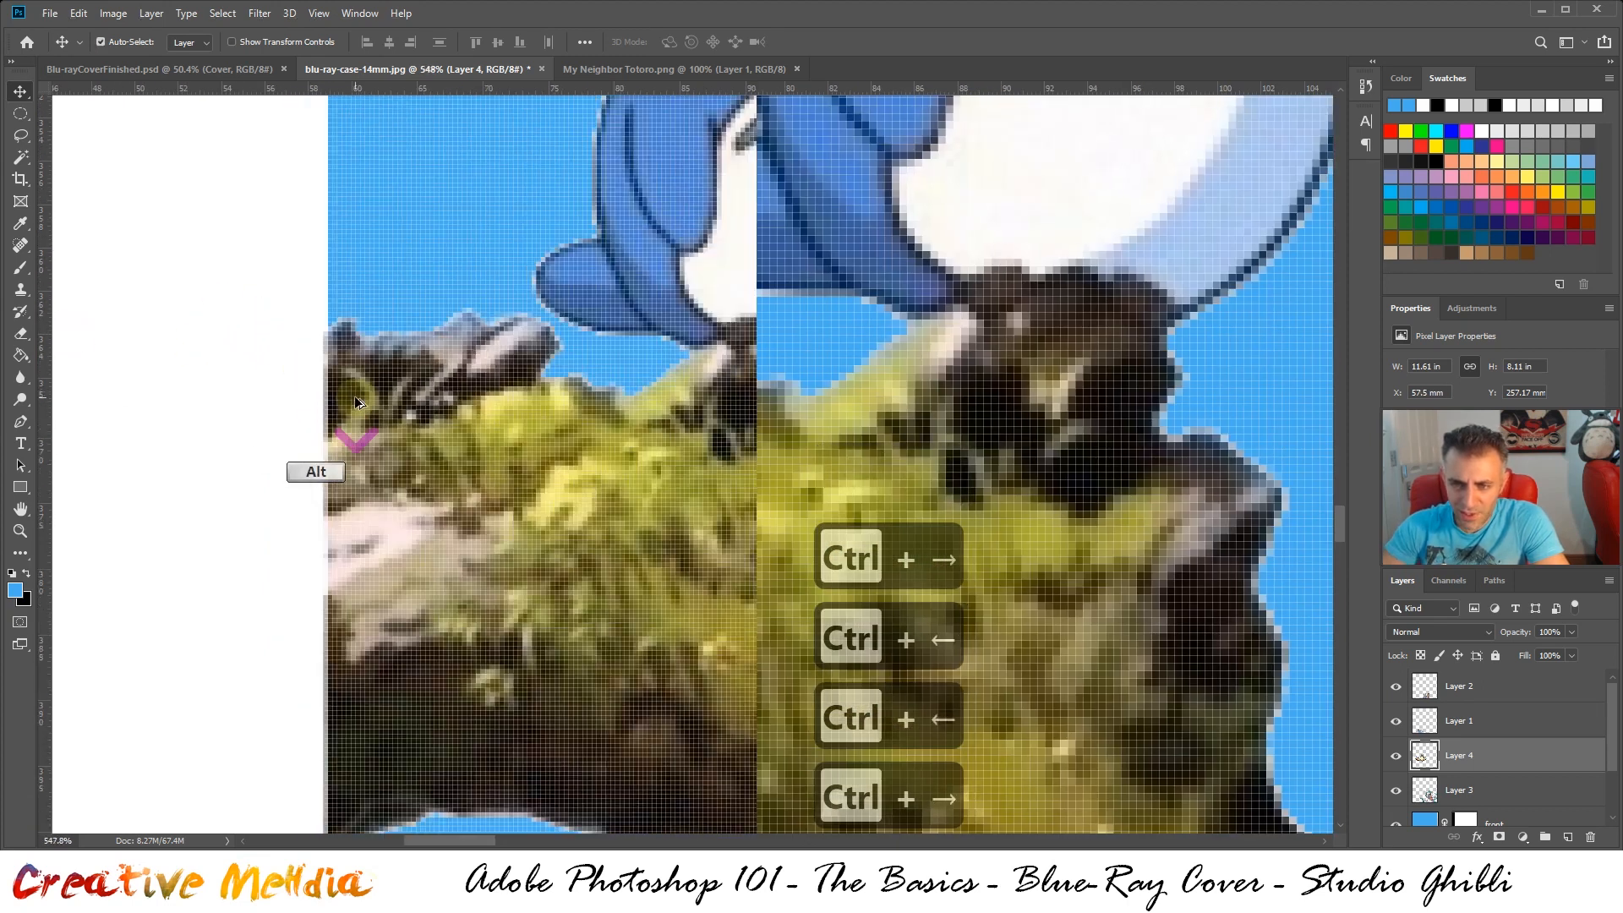
{"action": "scroll", "coordinate": [362, 489], "scroll_direction": "up", "scroll_amount": 4, "text": "alt"}
{"action": "scroll", "coordinate": [344, 564], "scroll_direction": "down", "scroll_amount": 3}
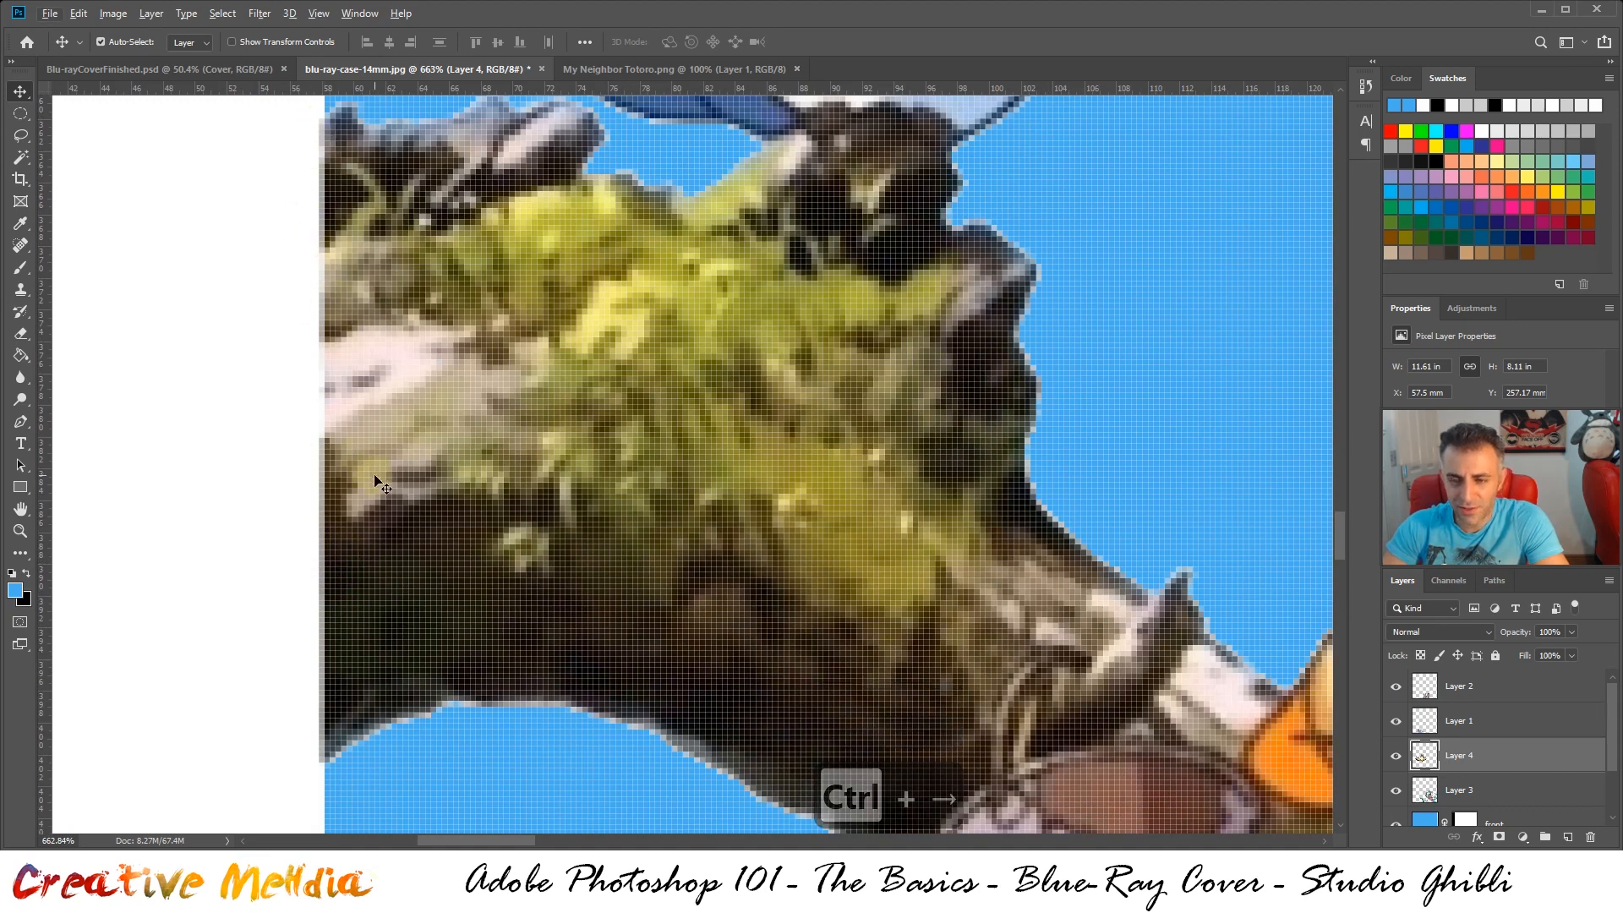
{"action": "scroll", "coordinate": [376, 482], "scroll_direction": "up", "scroll_amount": 1}
{"action": "scroll", "coordinate": [381, 474], "scroll_direction": "up", "scroll_amount": 2}
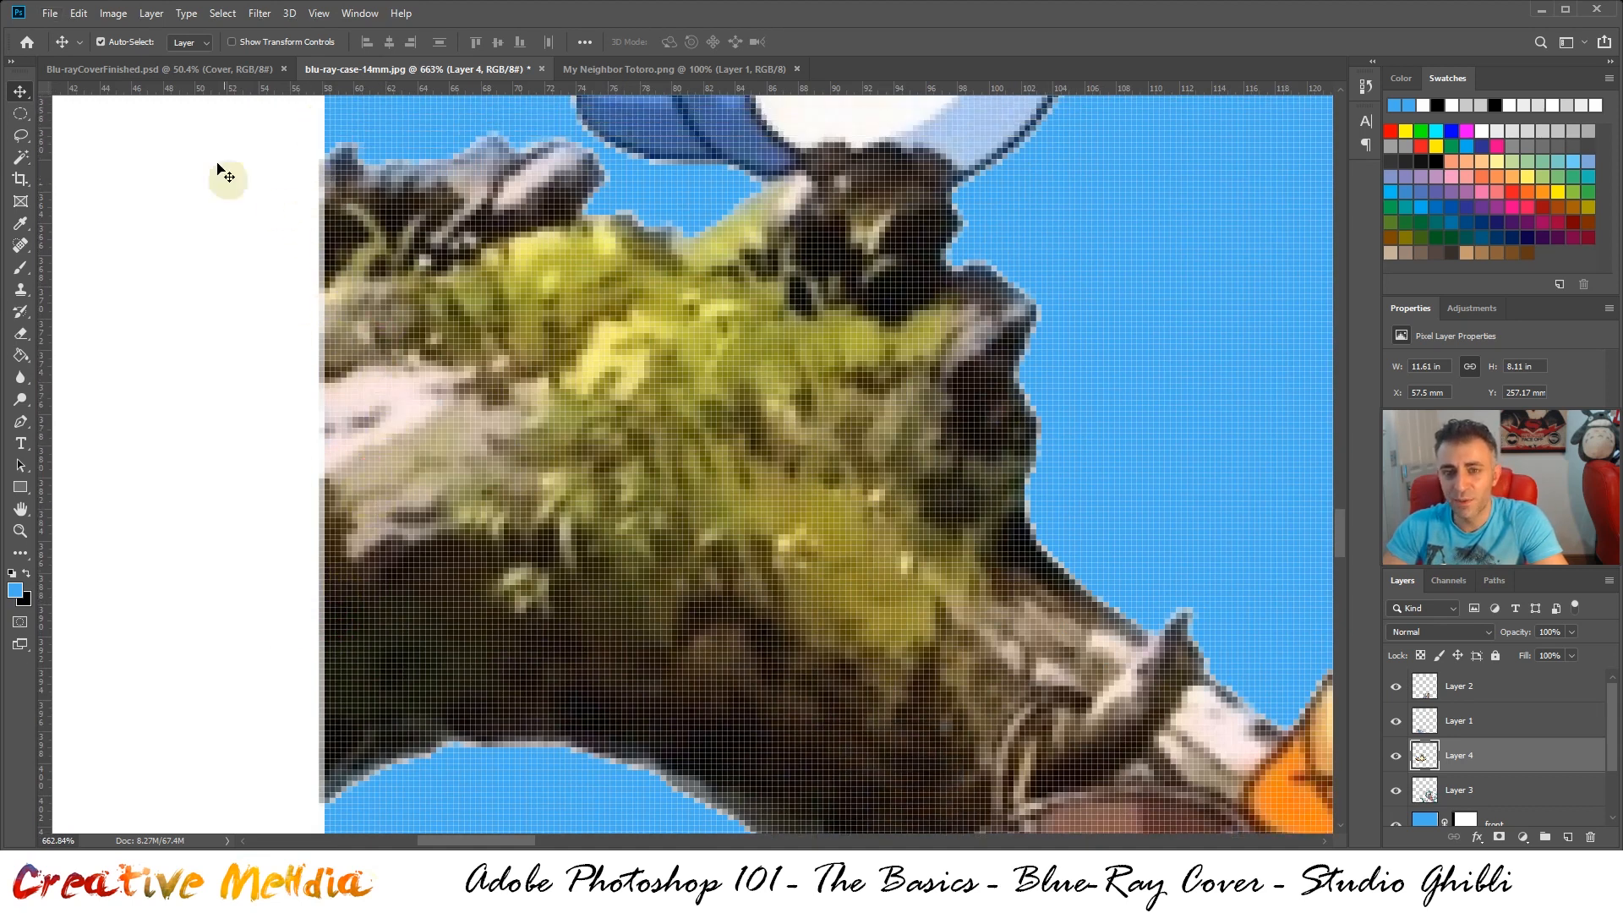
{"action": "left_click_drag", "start_coordinate": [20, 114], "coordinate": [74, 115]}
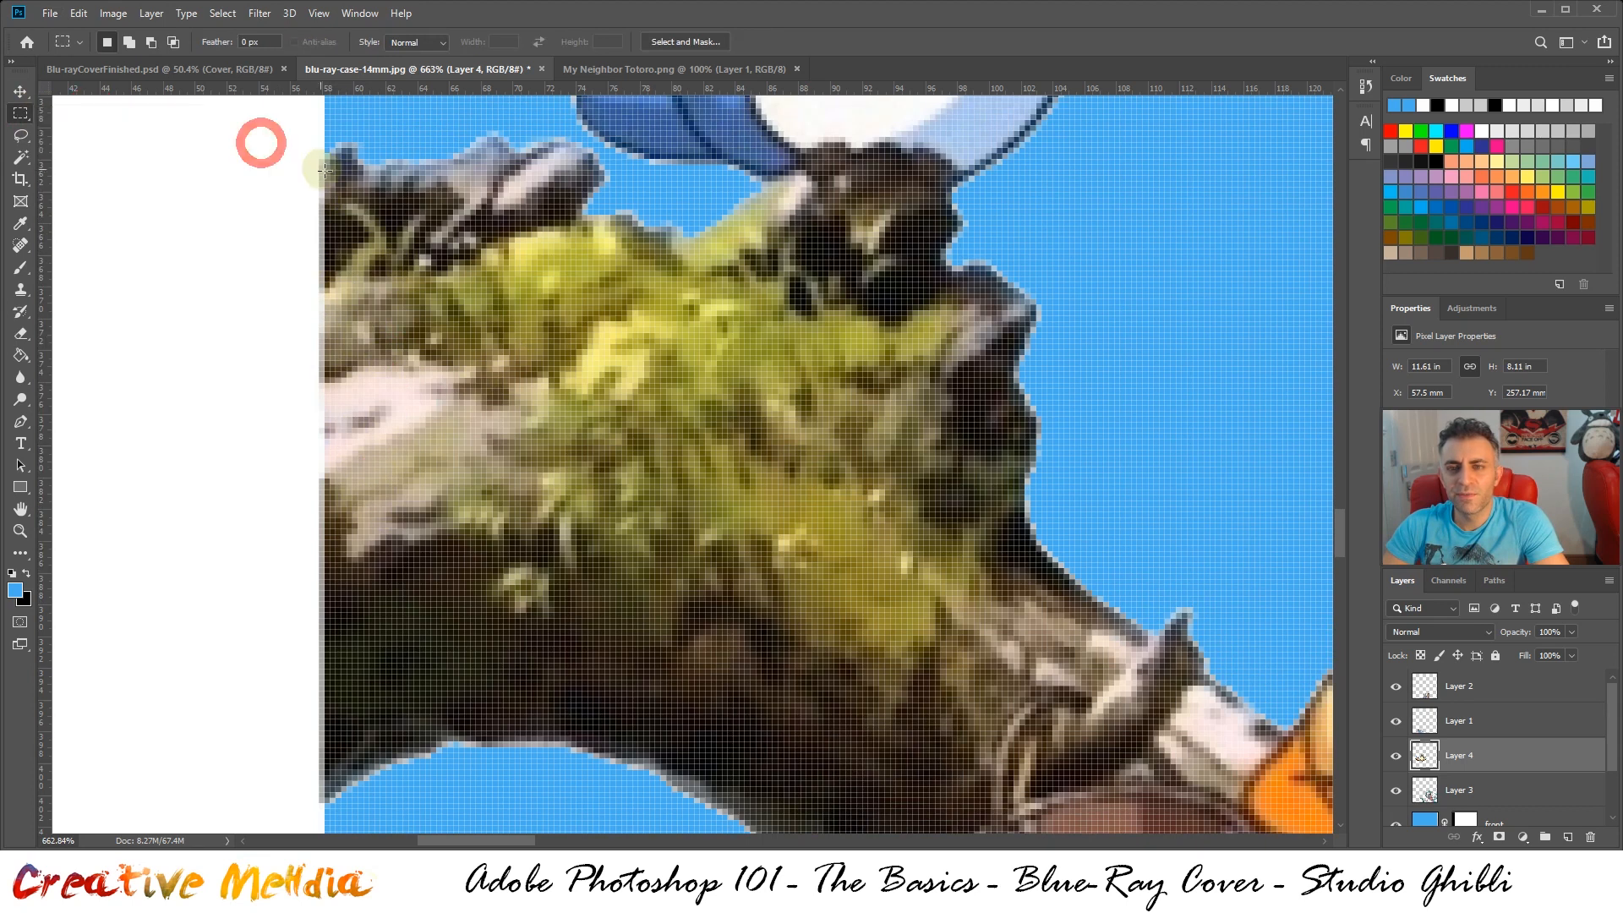
{"action": "left_click_drag", "start_coordinate": [251, 135], "coordinate": [318, 813]}
{"action": "scroll", "coordinate": [313, 596], "scroll_direction": "up", "scroll_amount": 3}
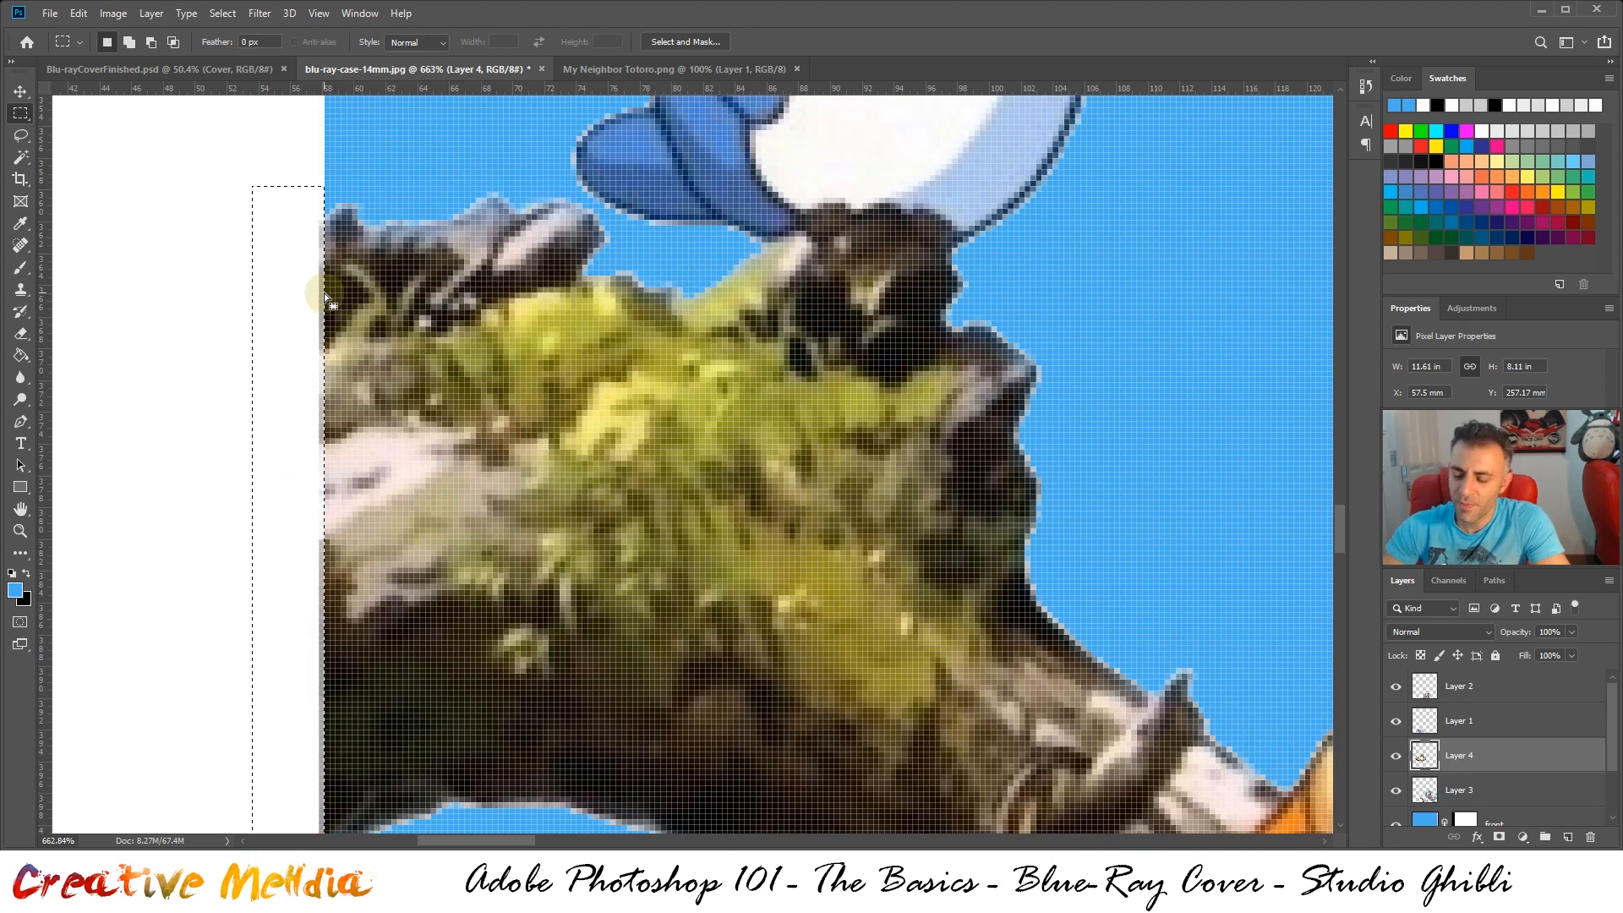
{"action": "key", "text": "Delete"}
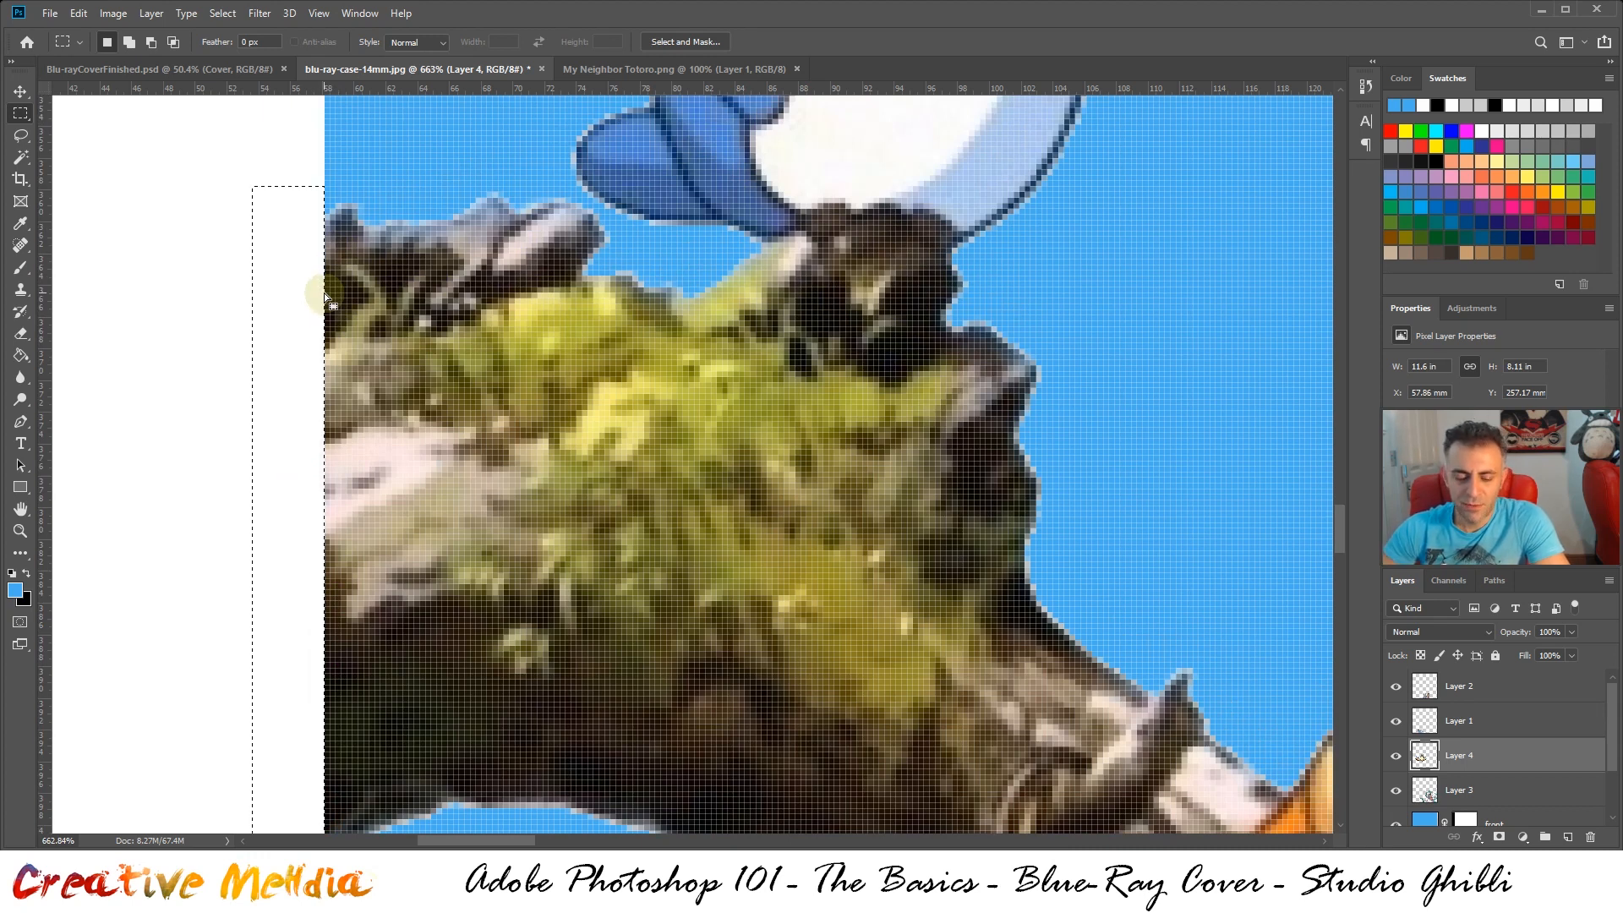
{"action": "key", "text": "ctrl+d"}
Place the Totoro layer directly below the Spirited Away layer and nudge it down to a Y position of 260 mm
{"action": "scroll", "coordinate": [350, 354], "scroll_direction": "down", "scroll_amount": 4, "text": "alt"}
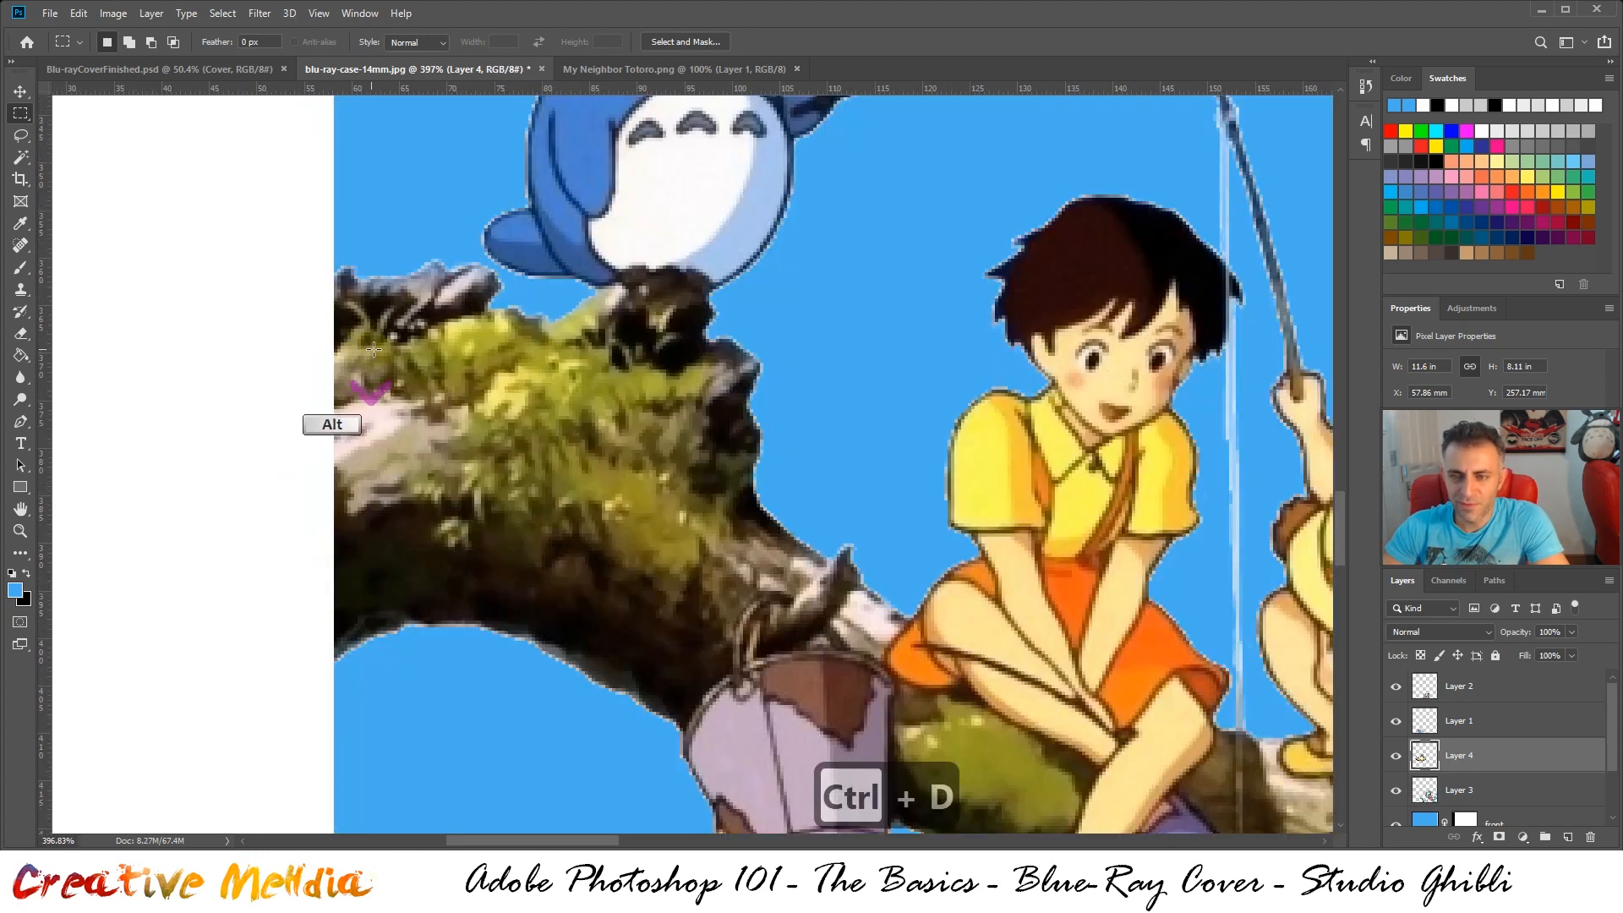
{"action": "scroll", "coordinate": [744, 304], "scroll_direction": "down", "scroll_amount": 4, "text": "alt"}
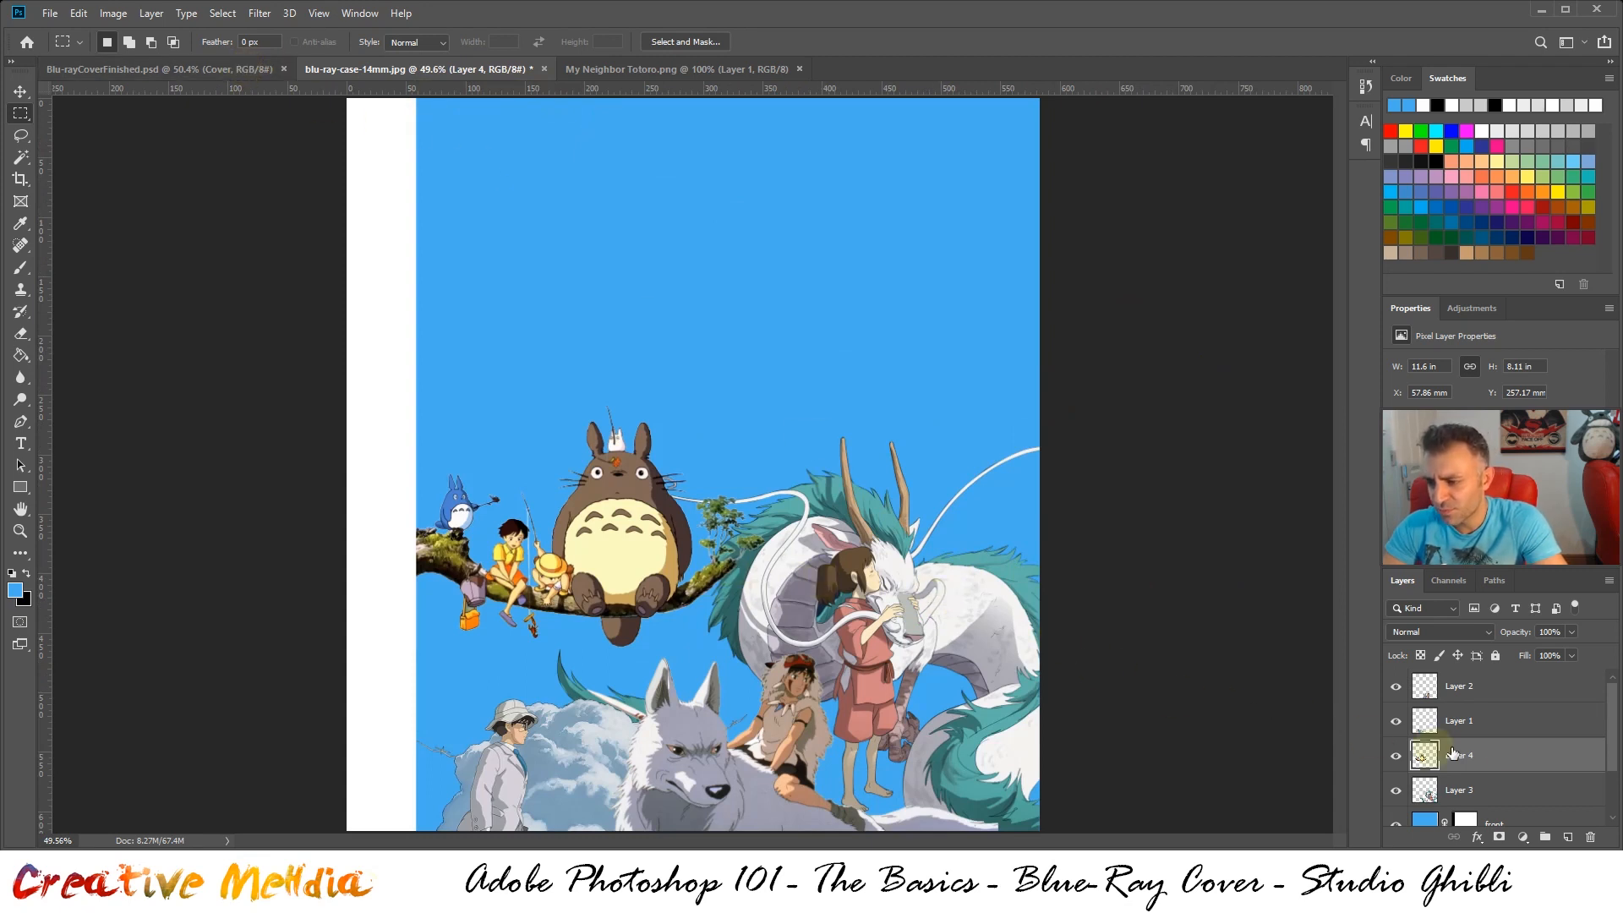
{"action": "left_click_drag", "start_coordinate": [1505, 755], "coordinate": [1501, 796]}
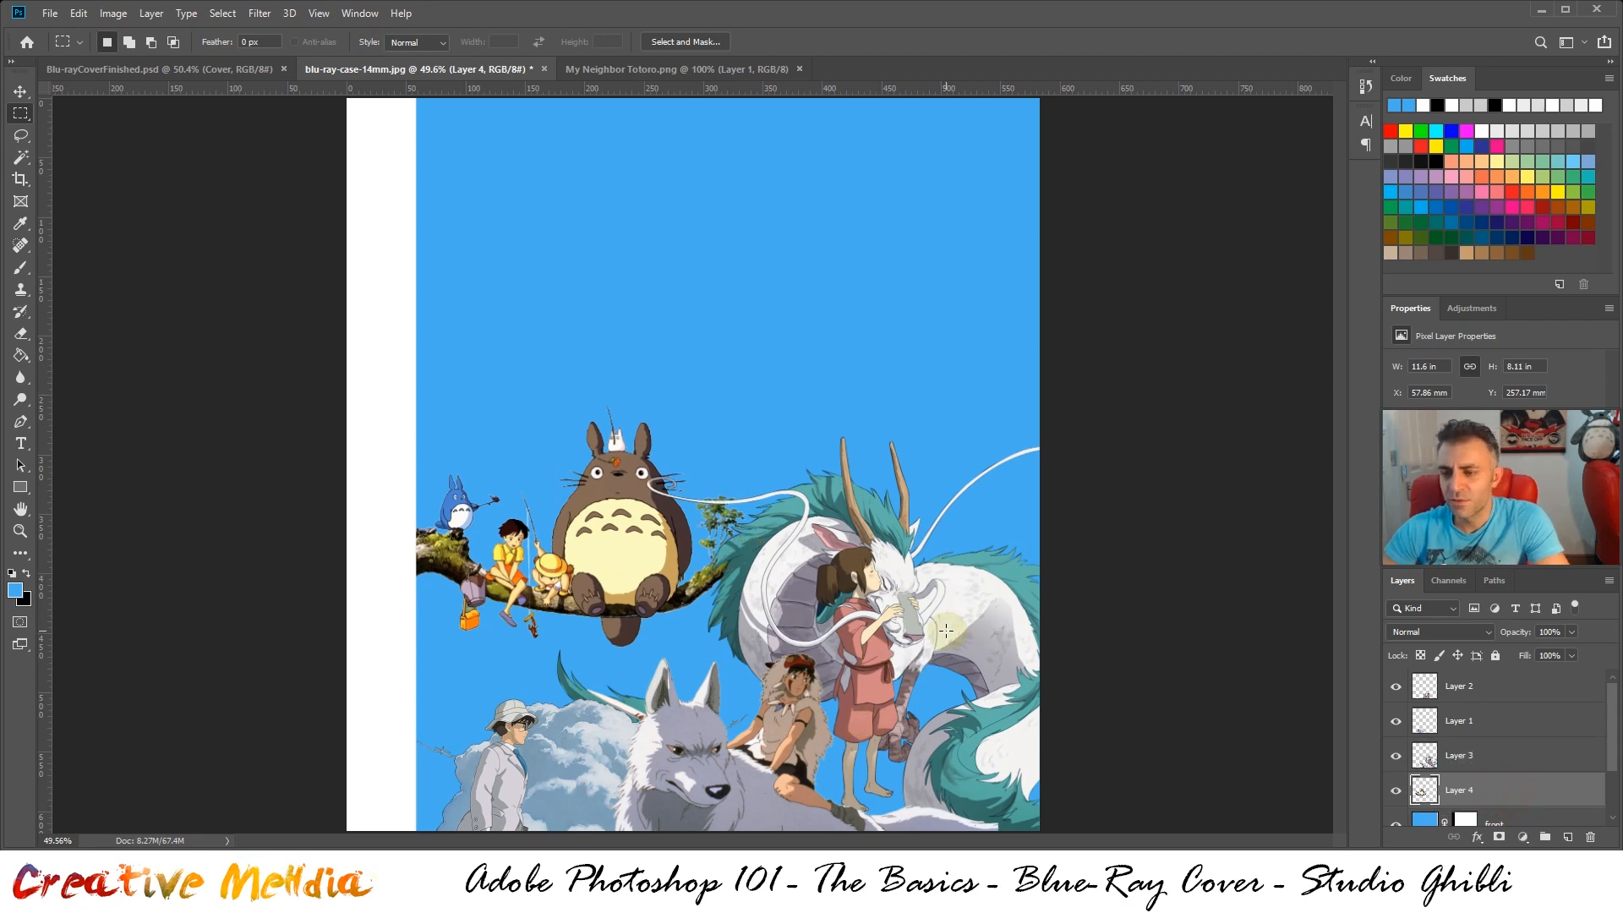
{"action": "key", "text": "ctrl+Down"}
{"action": "key", "text": "ctrl+Down"}
{"action": "key", "text": "ctrl+Down"}
{"action": "key", "text": "ctrl+Down"}
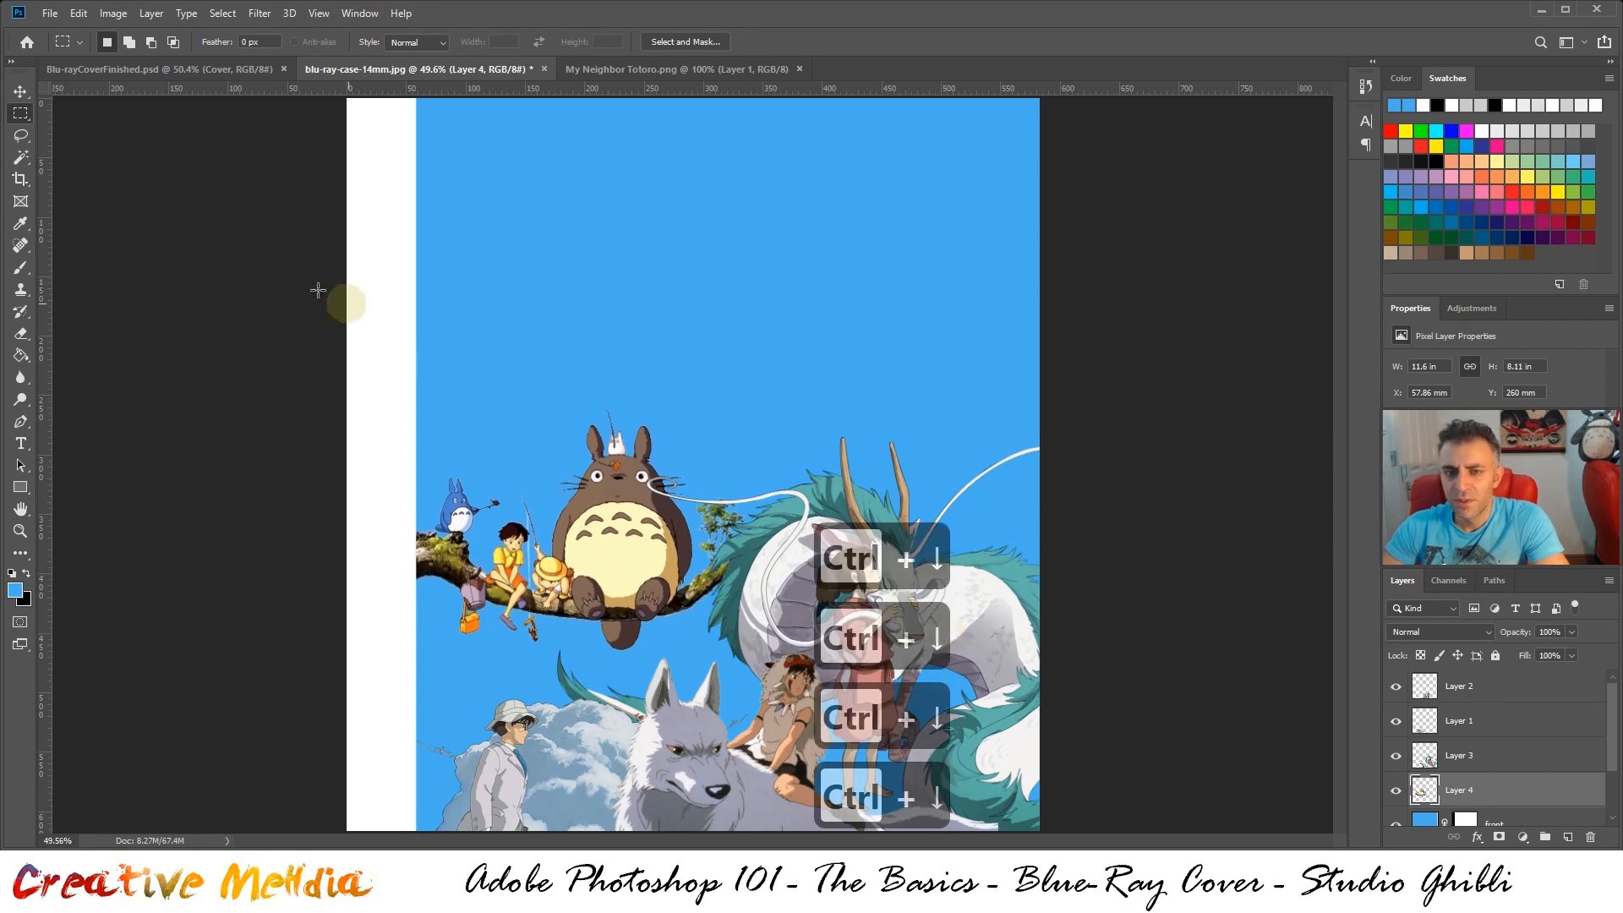
Try moving the Totoro artwork up to a Y position of about 157 mm, and undo the move
{"action": "left_click", "coordinate": [23, 95]}
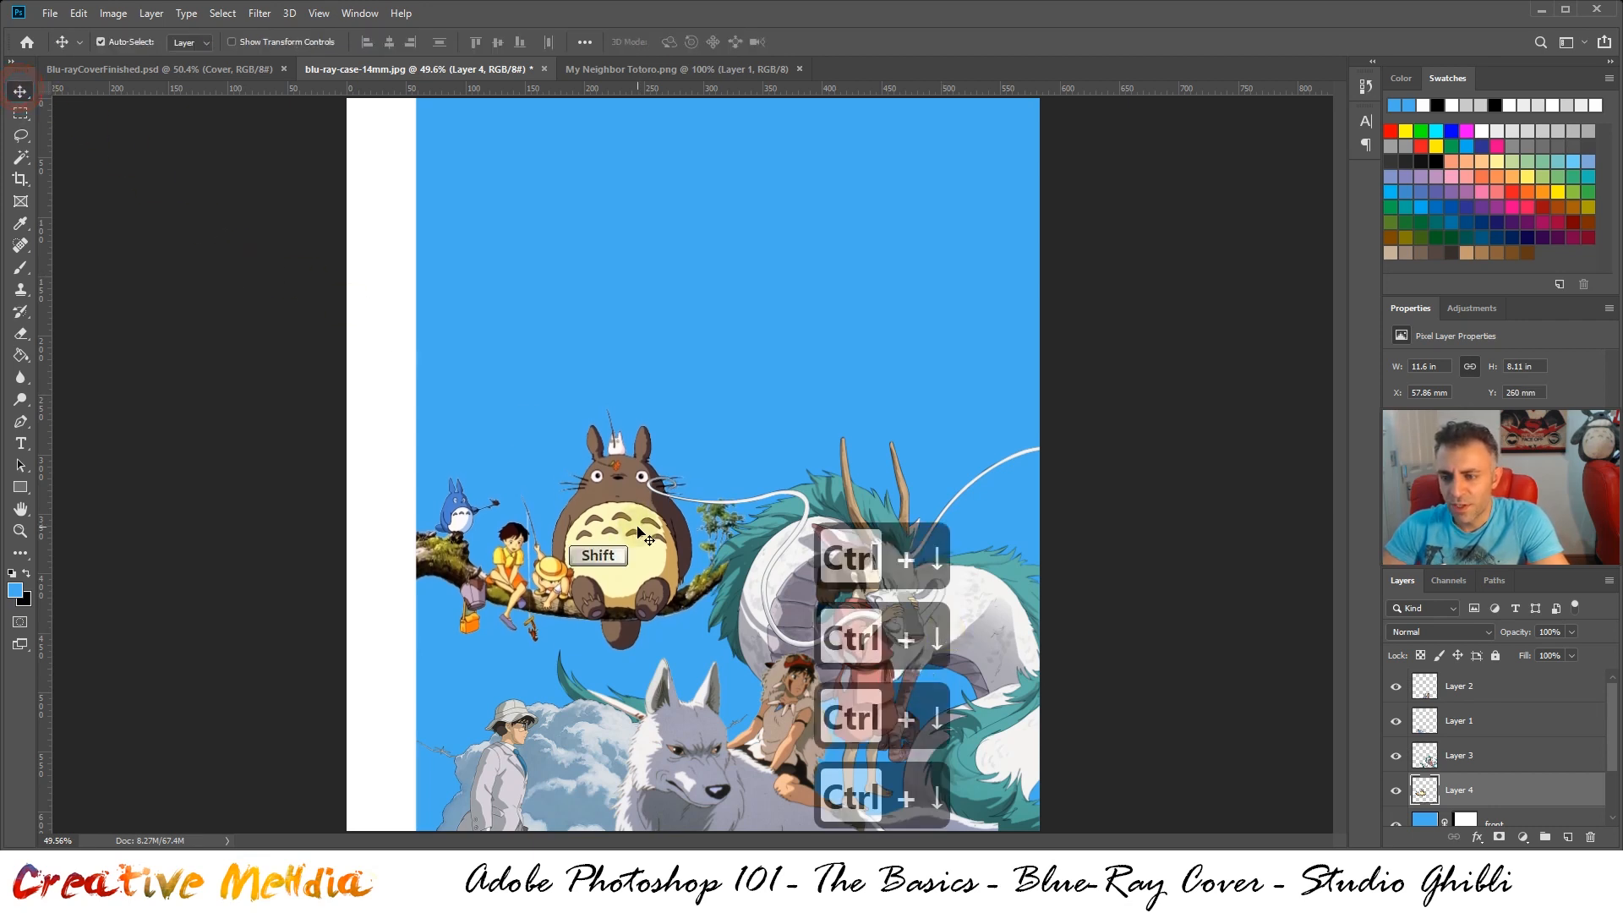
{"action": "left_click_drag", "start_coordinate": [640, 531], "coordinate": [640, 412]}
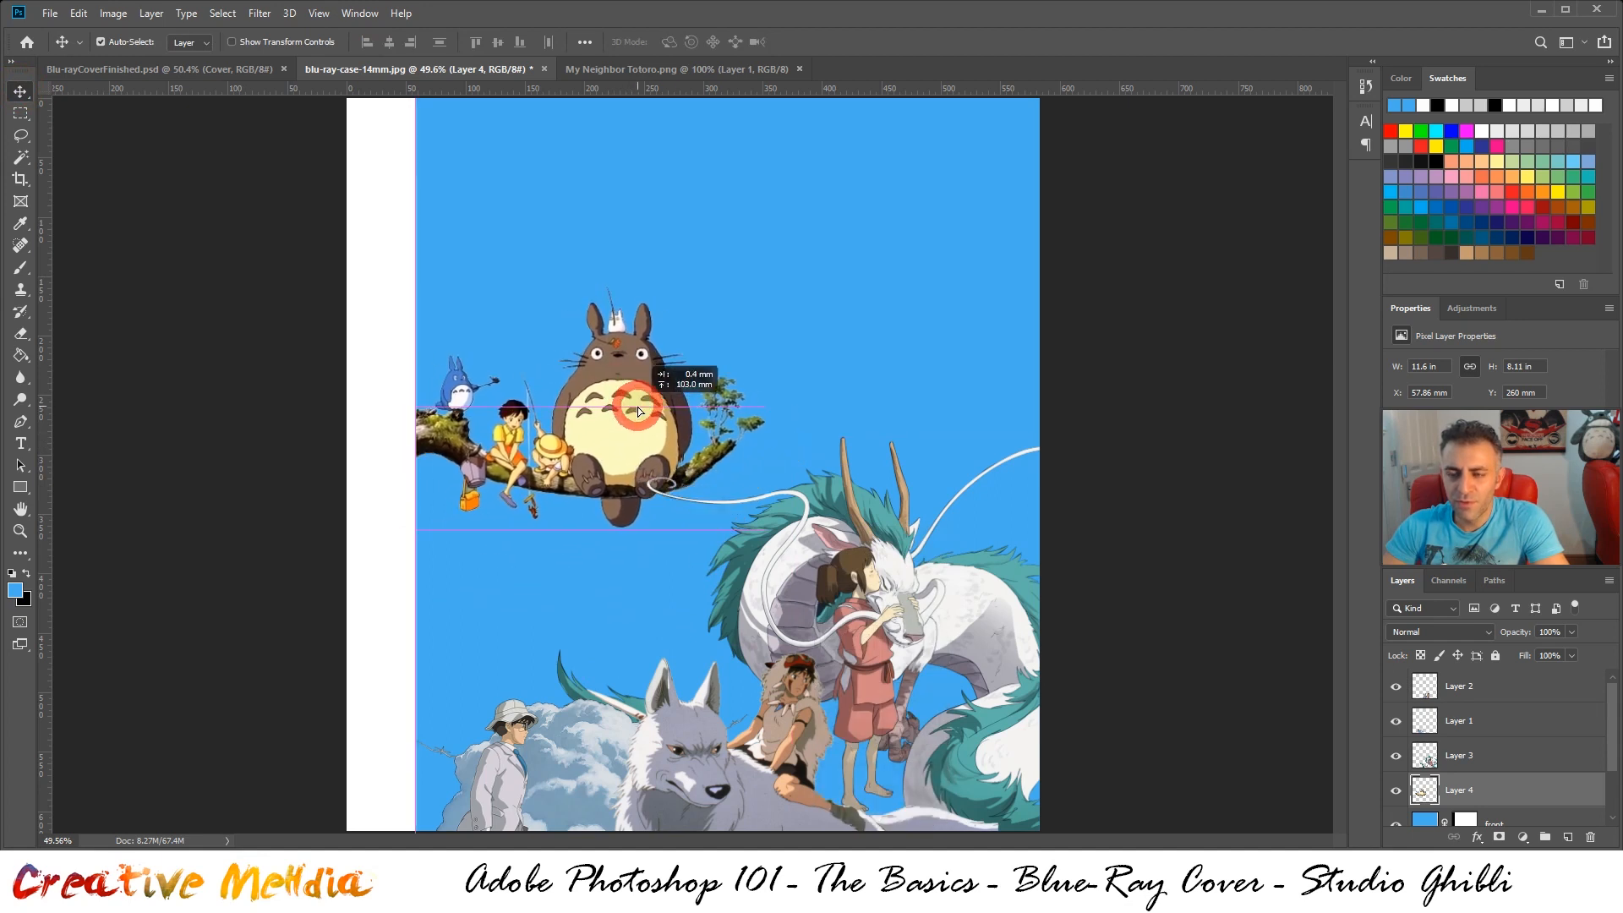
{"action": "left_click_drag", "start_coordinate": [640, 411], "coordinate": [640, 411]}
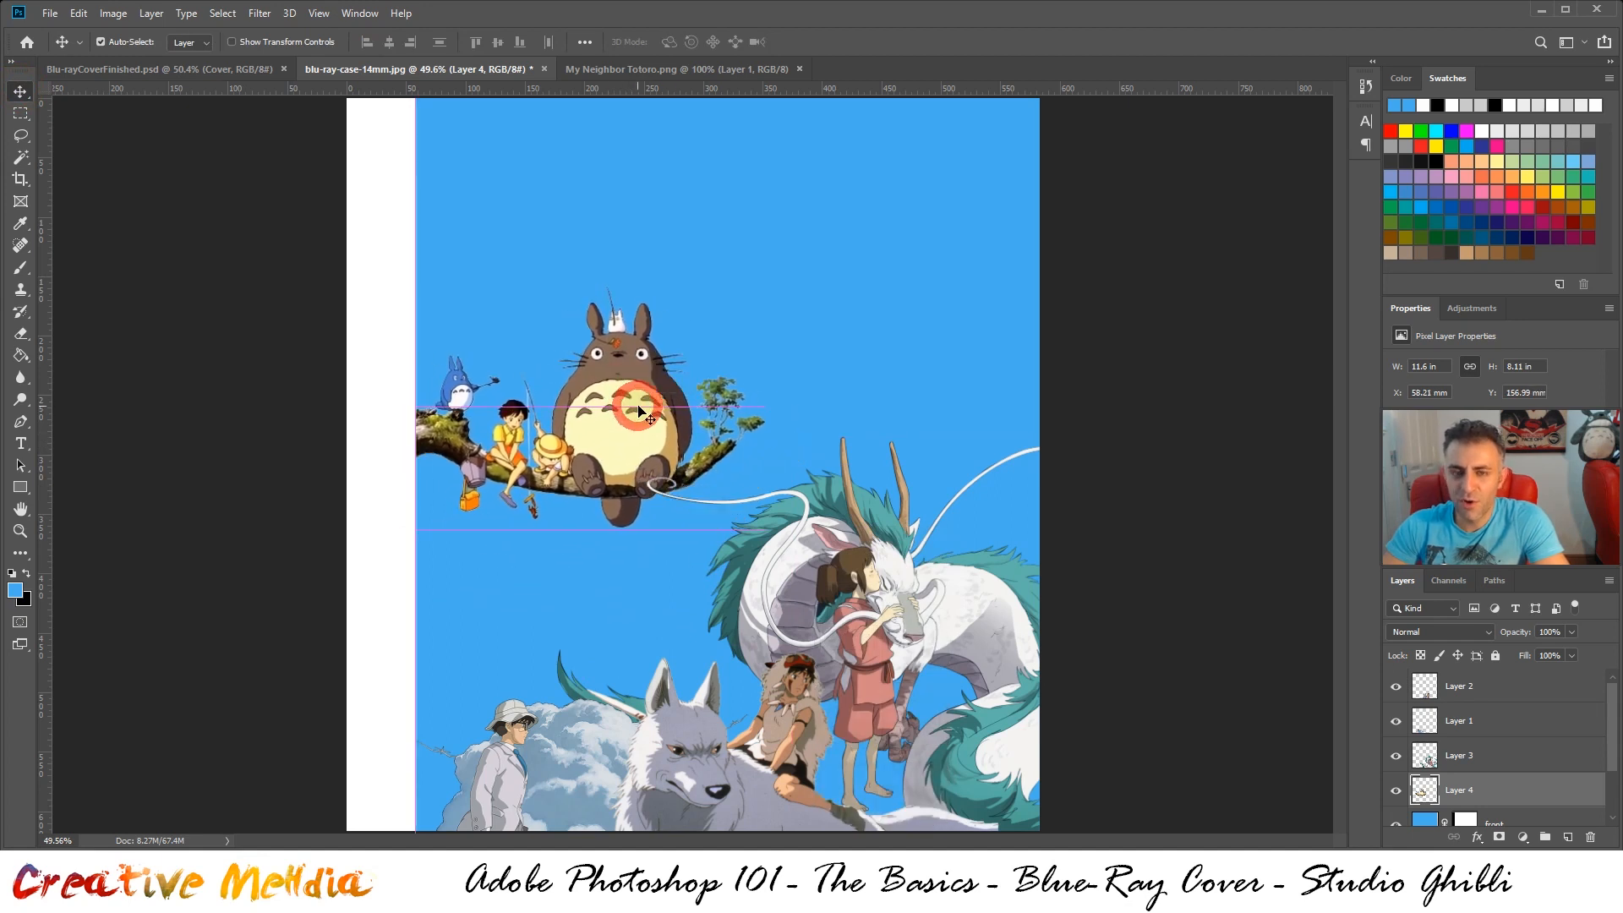
{"action": "key", "text": "ctrl+z"}
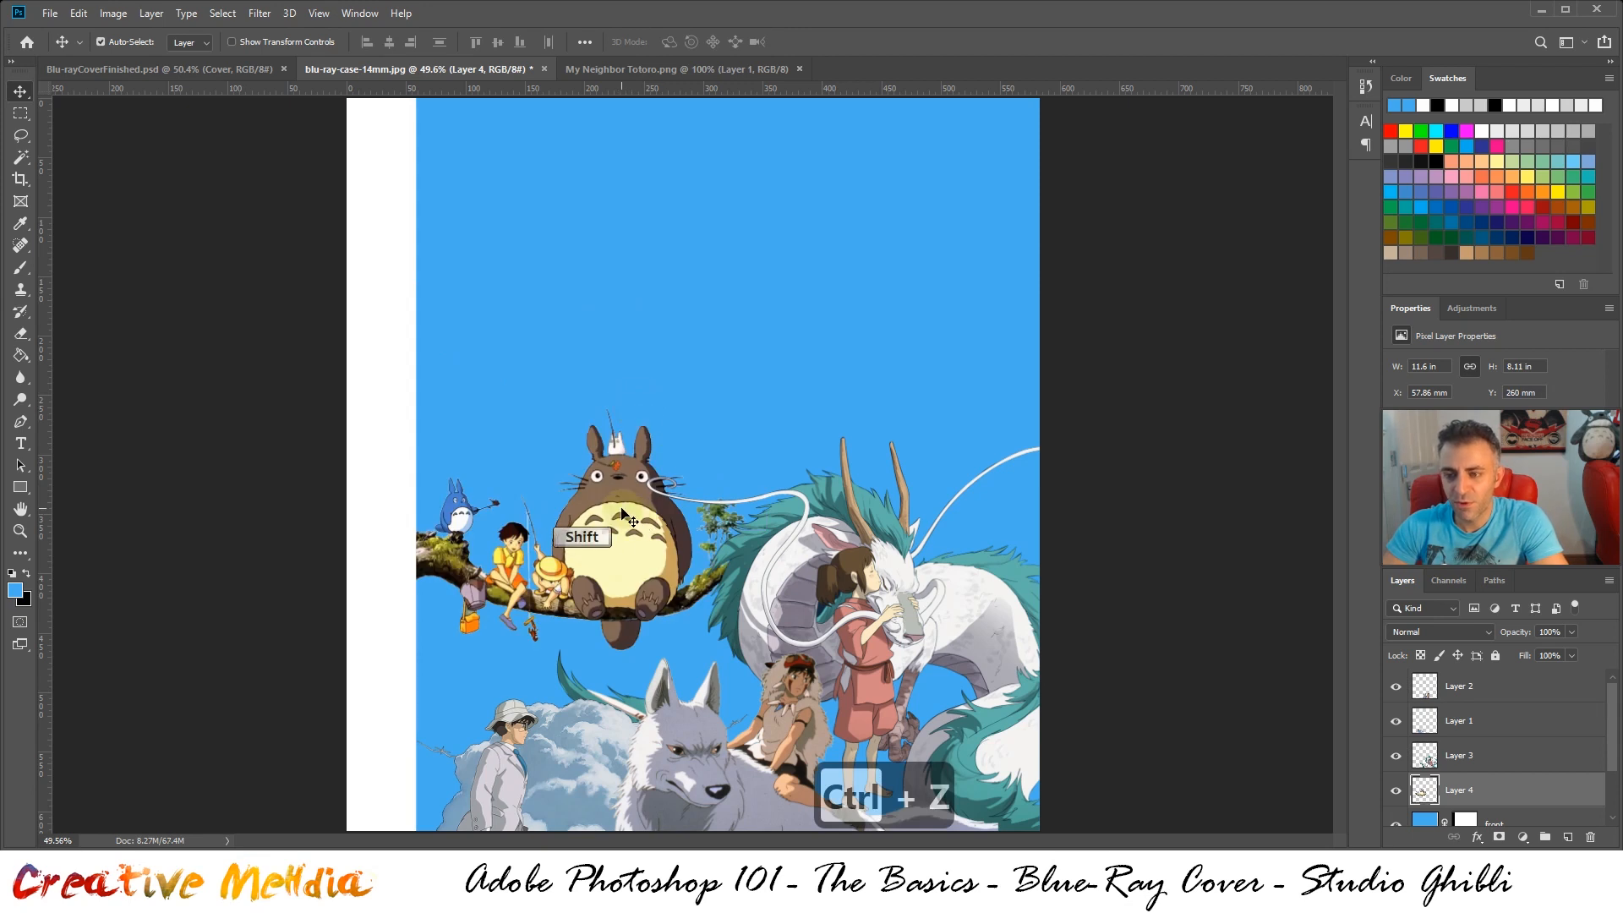
Move the Totoro artwork straight down to a Y position of about 298 mm, comparing its placement with the finished cover
{"action": "left_click_drag", "start_coordinate": [640, 513], "coordinate": [674, 544]}
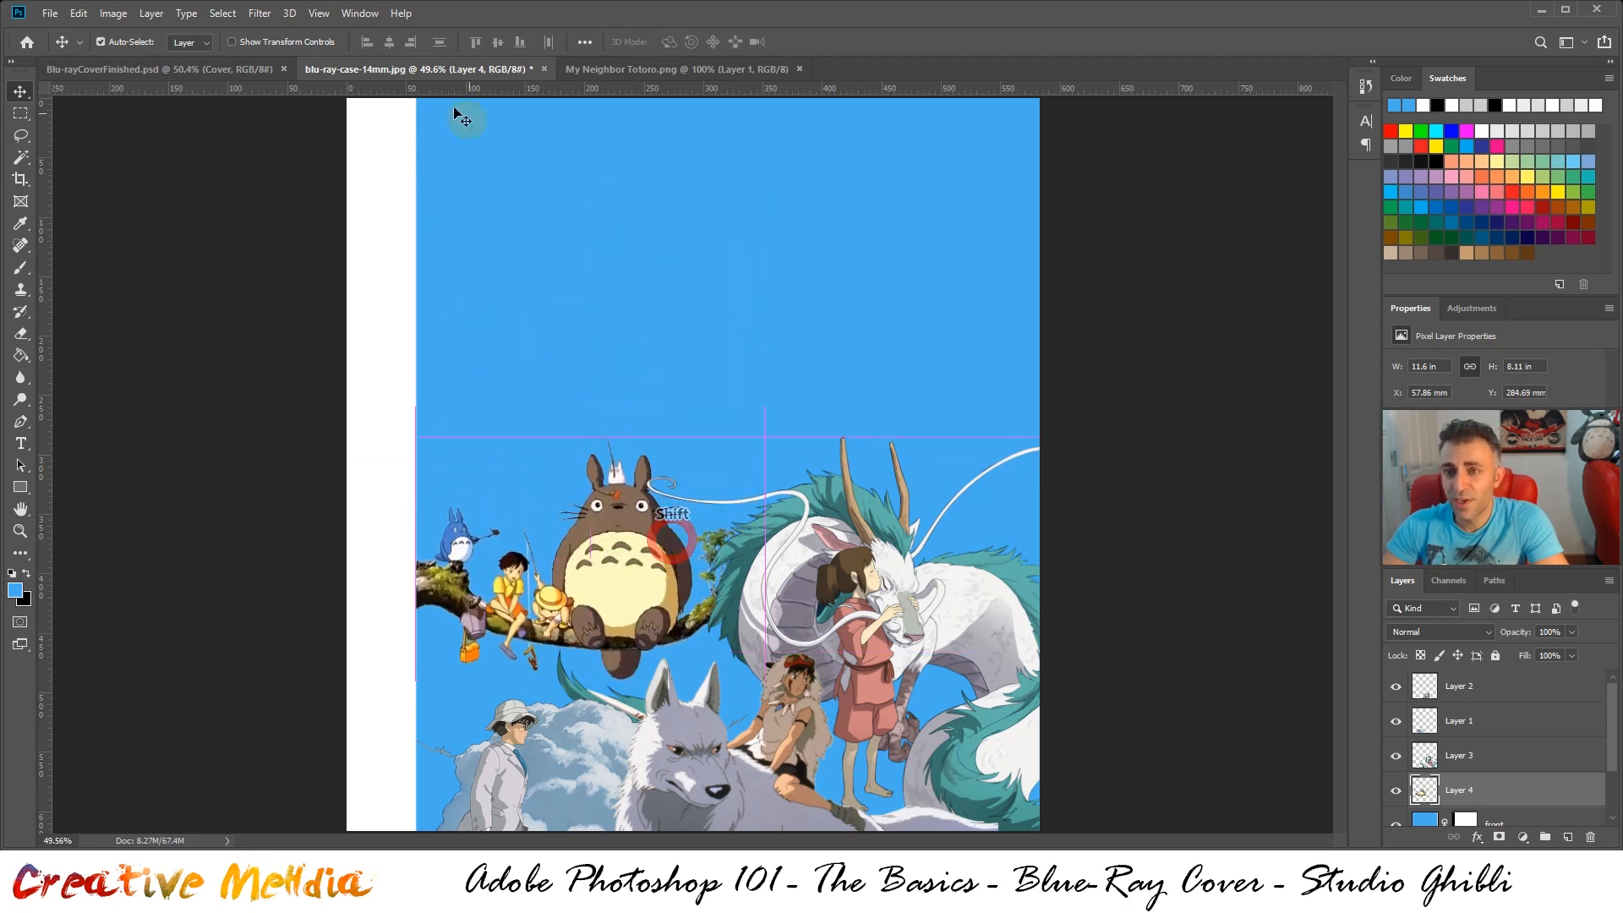
{"action": "left_click", "coordinate": [228, 71]}
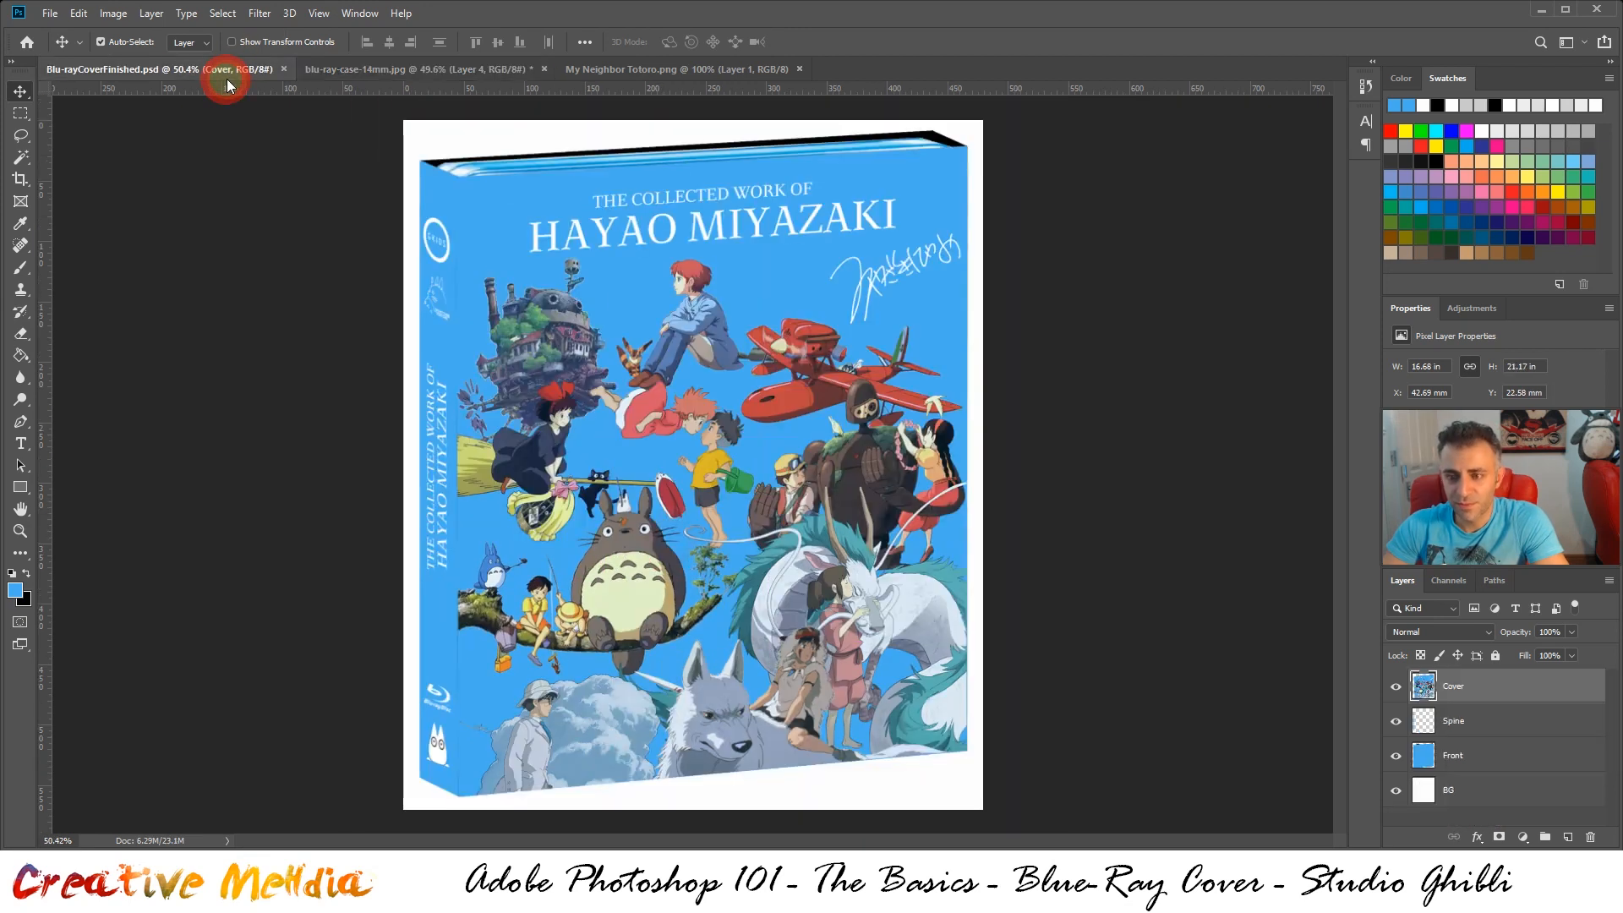
{"action": "left_click", "coordinate": [362, 70]}
{"action": "mouse_move", "coordinate": [616, 561]}
{"action": "left_mouse_down"}
{"action": "mouse_move", "coordinate": [614, 578]}
{"action": "mouse_move", "coordinate": [616, 547]}
{"action": "mouse_move", "coordinate": [618, 578]}
{"action": "left_mouse_up"}
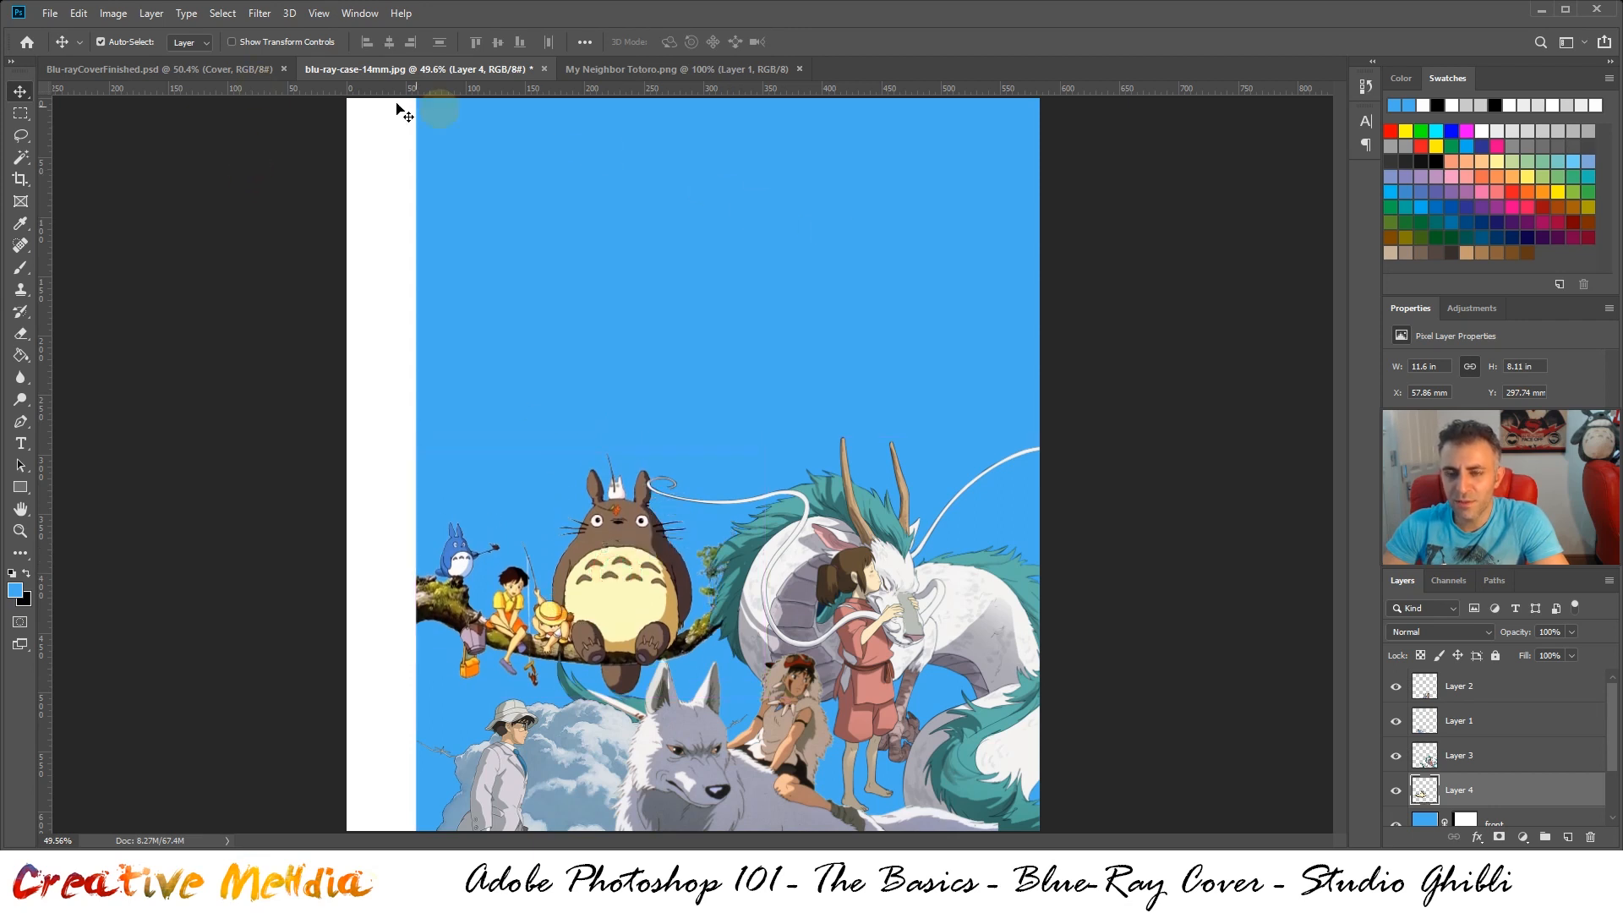
{"action": "left_click", "coordinate": [254, 71]}
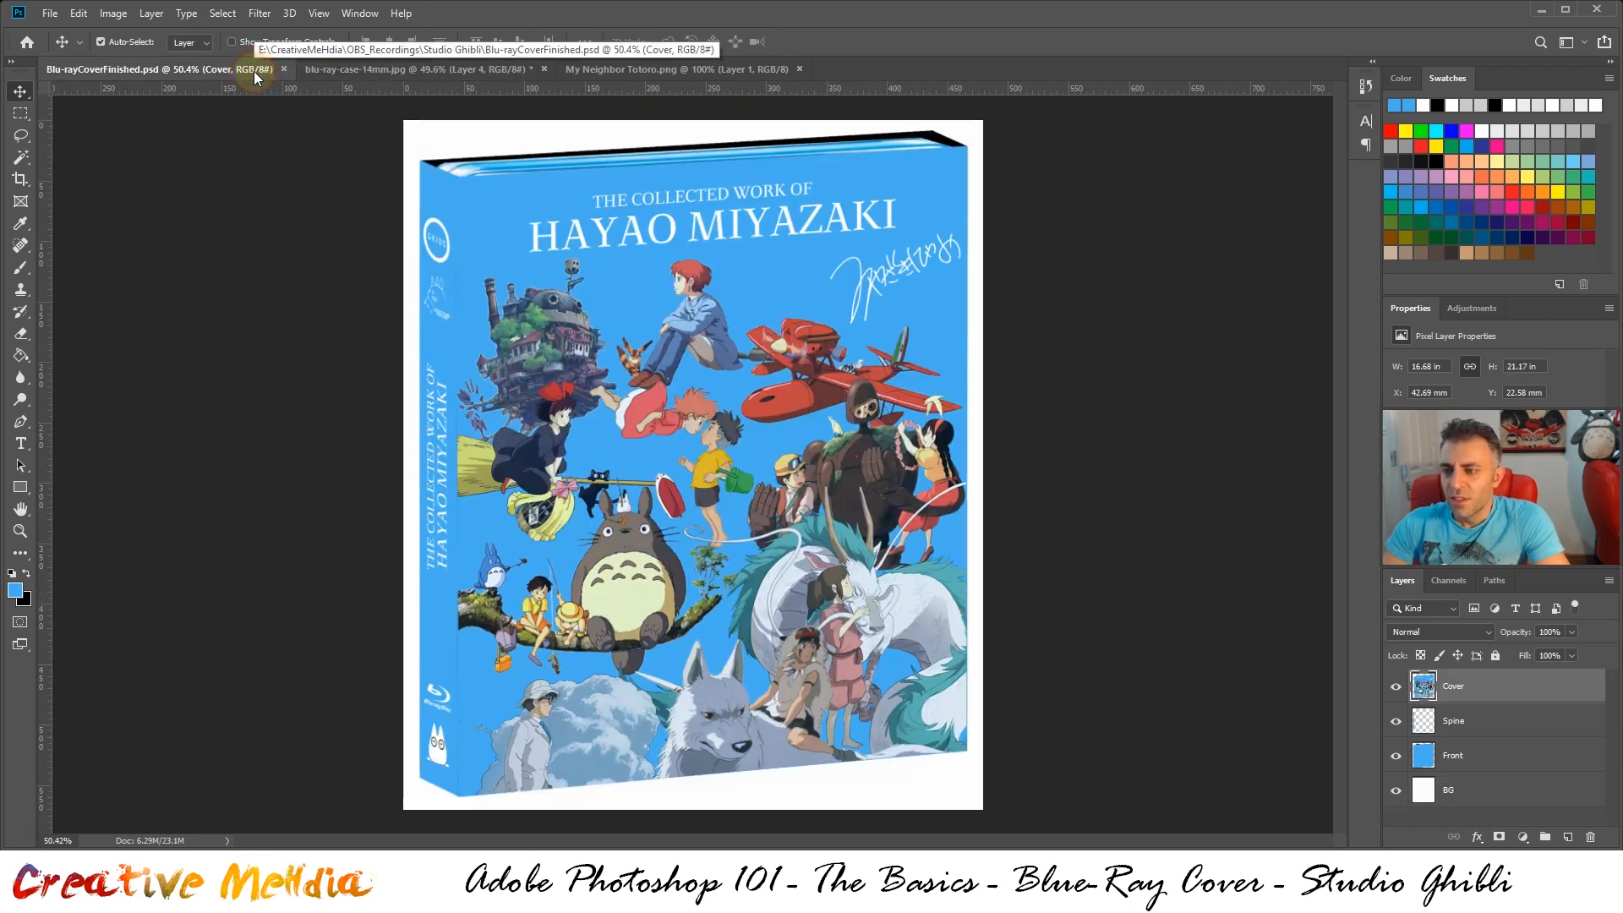
{"action": "left_click", "coordinate": [491, 71]}
Close My Neighbor Totoro.png and open Castle in the Sky.png from the Assets folder
{"action": "left_click", "coordinate": [714, 71]}
{"action": "left_click", "coordinate": [799, 69]}
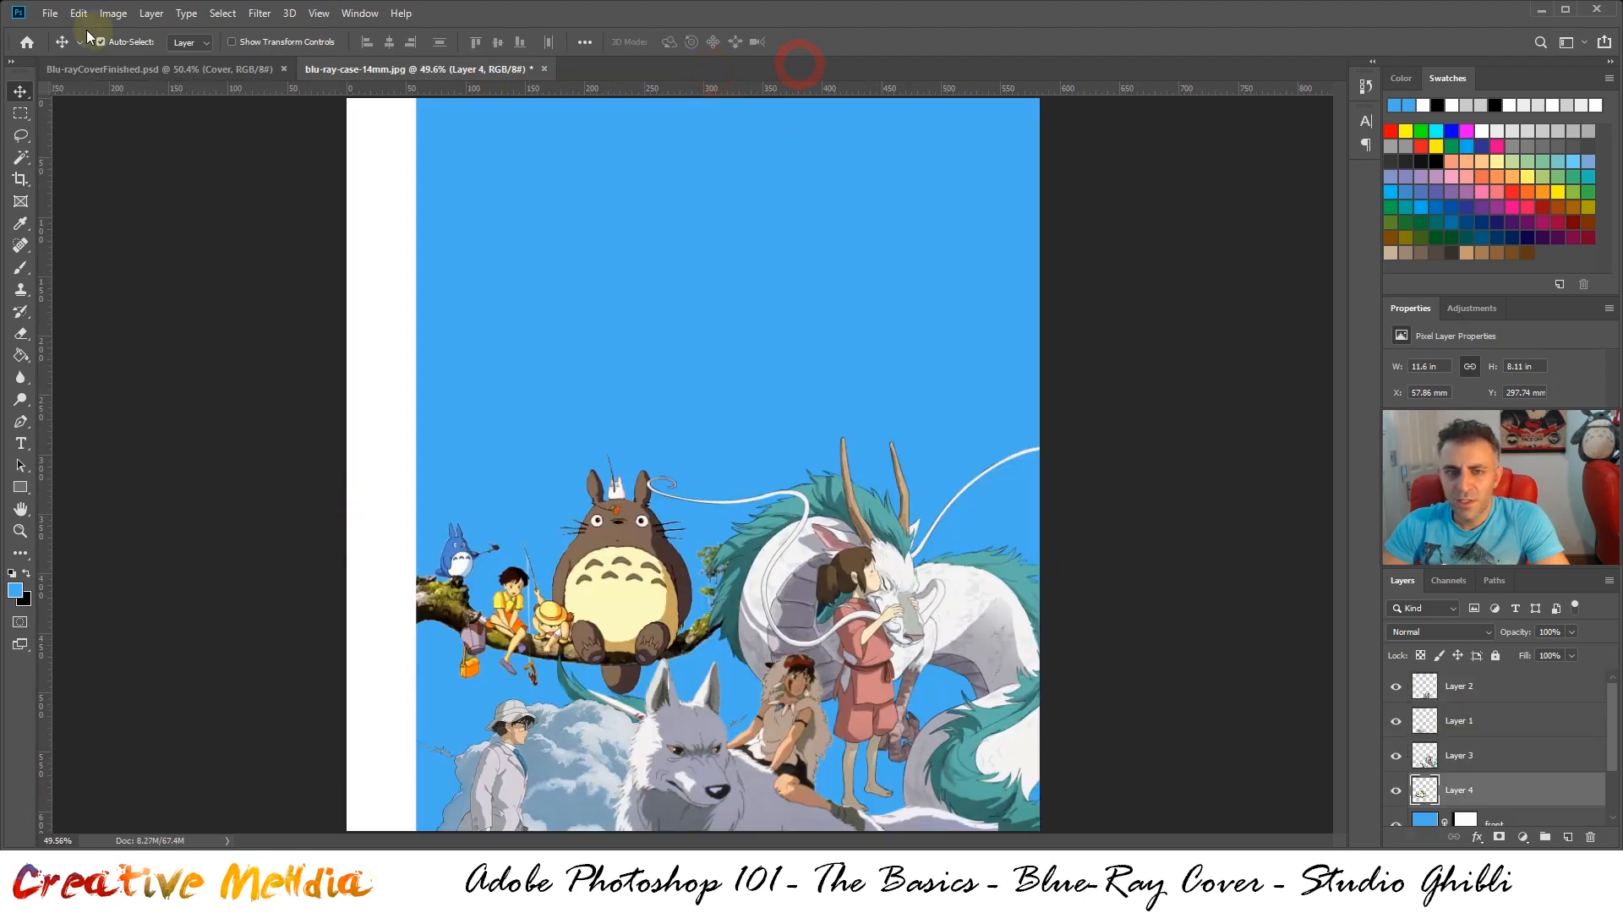
{"action": "left_click", "coordinate": [50, 13]}
{"action": "left_click", "coordinate": [67, 46]}
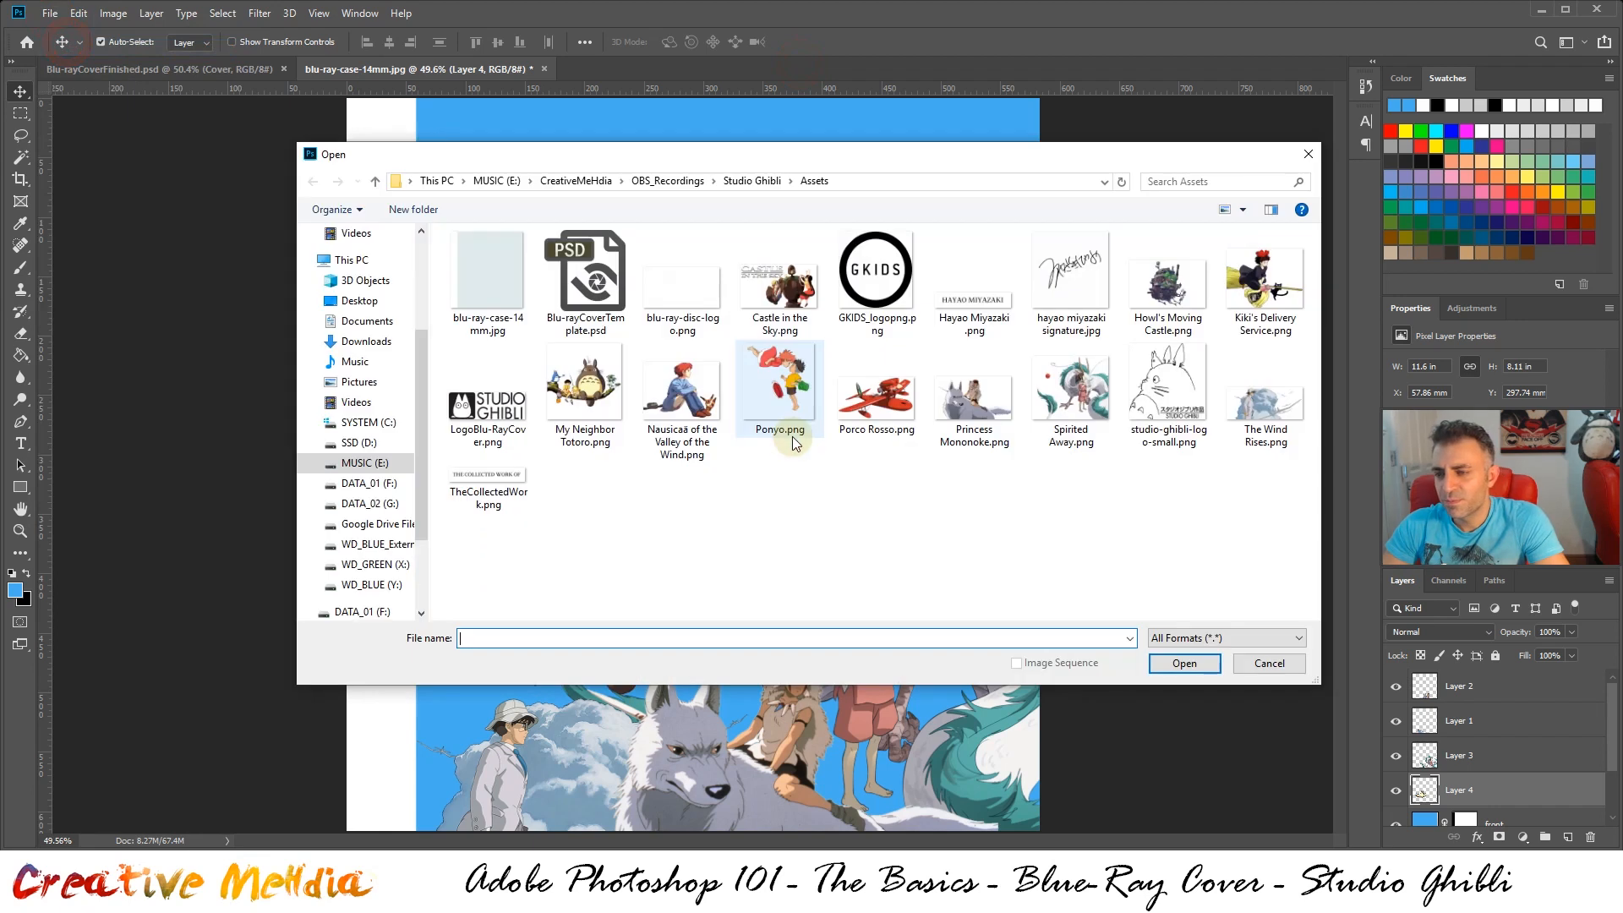
{"action": "left_click", "coordinate": [854, 515]}
{"action": "left_click", "coordinate": [765, 300]}
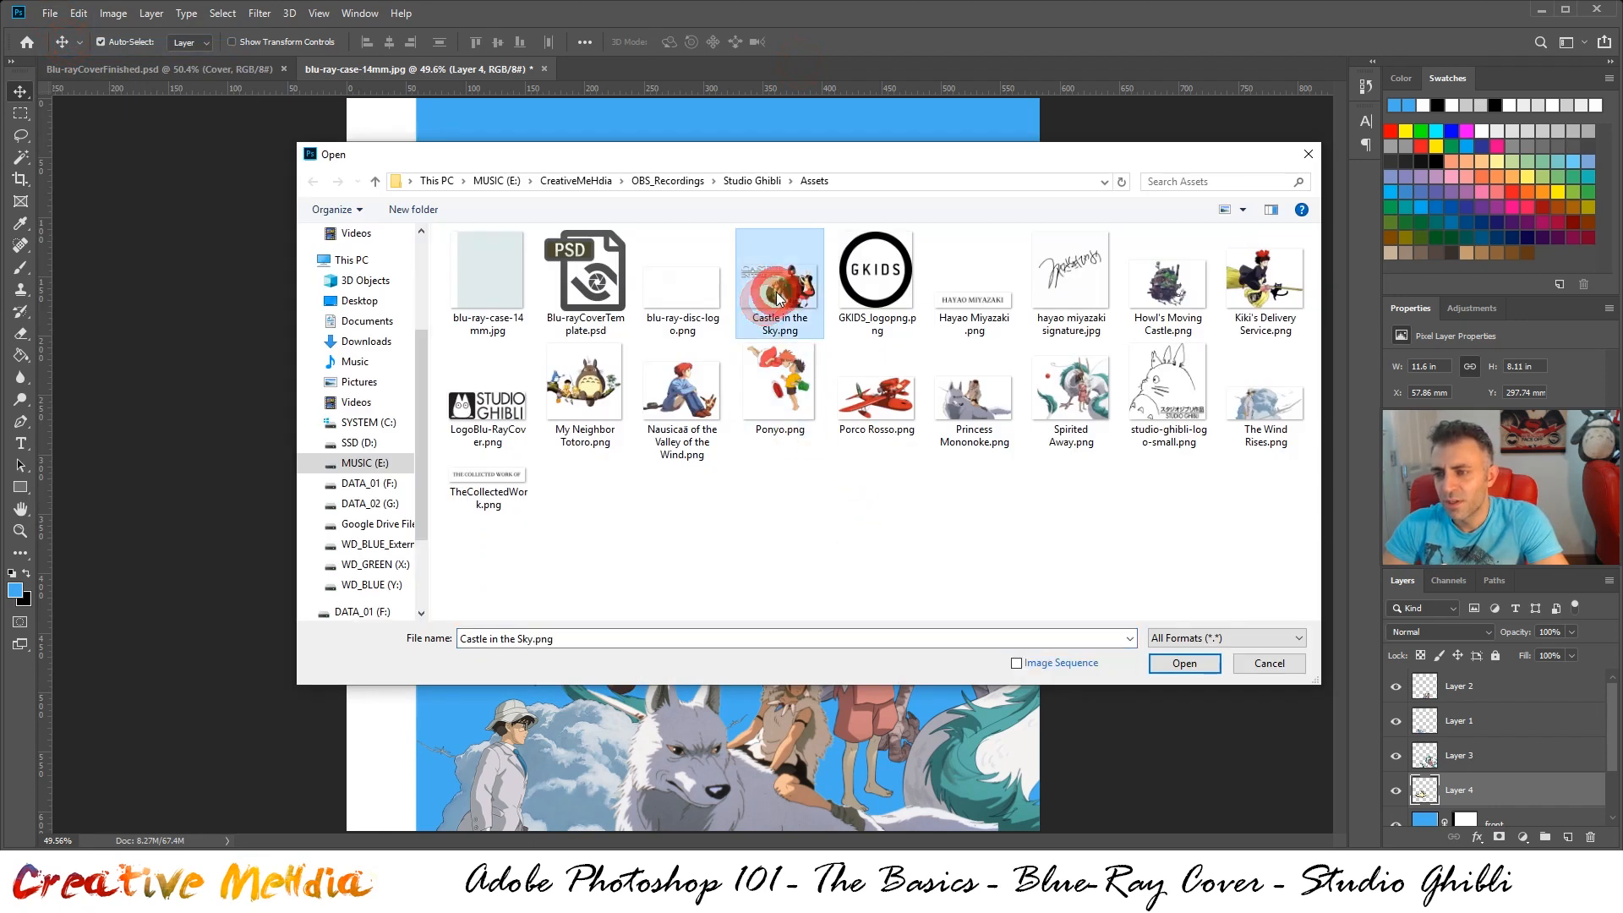
{"action": "double_click", "coordinate": [778, 298]}
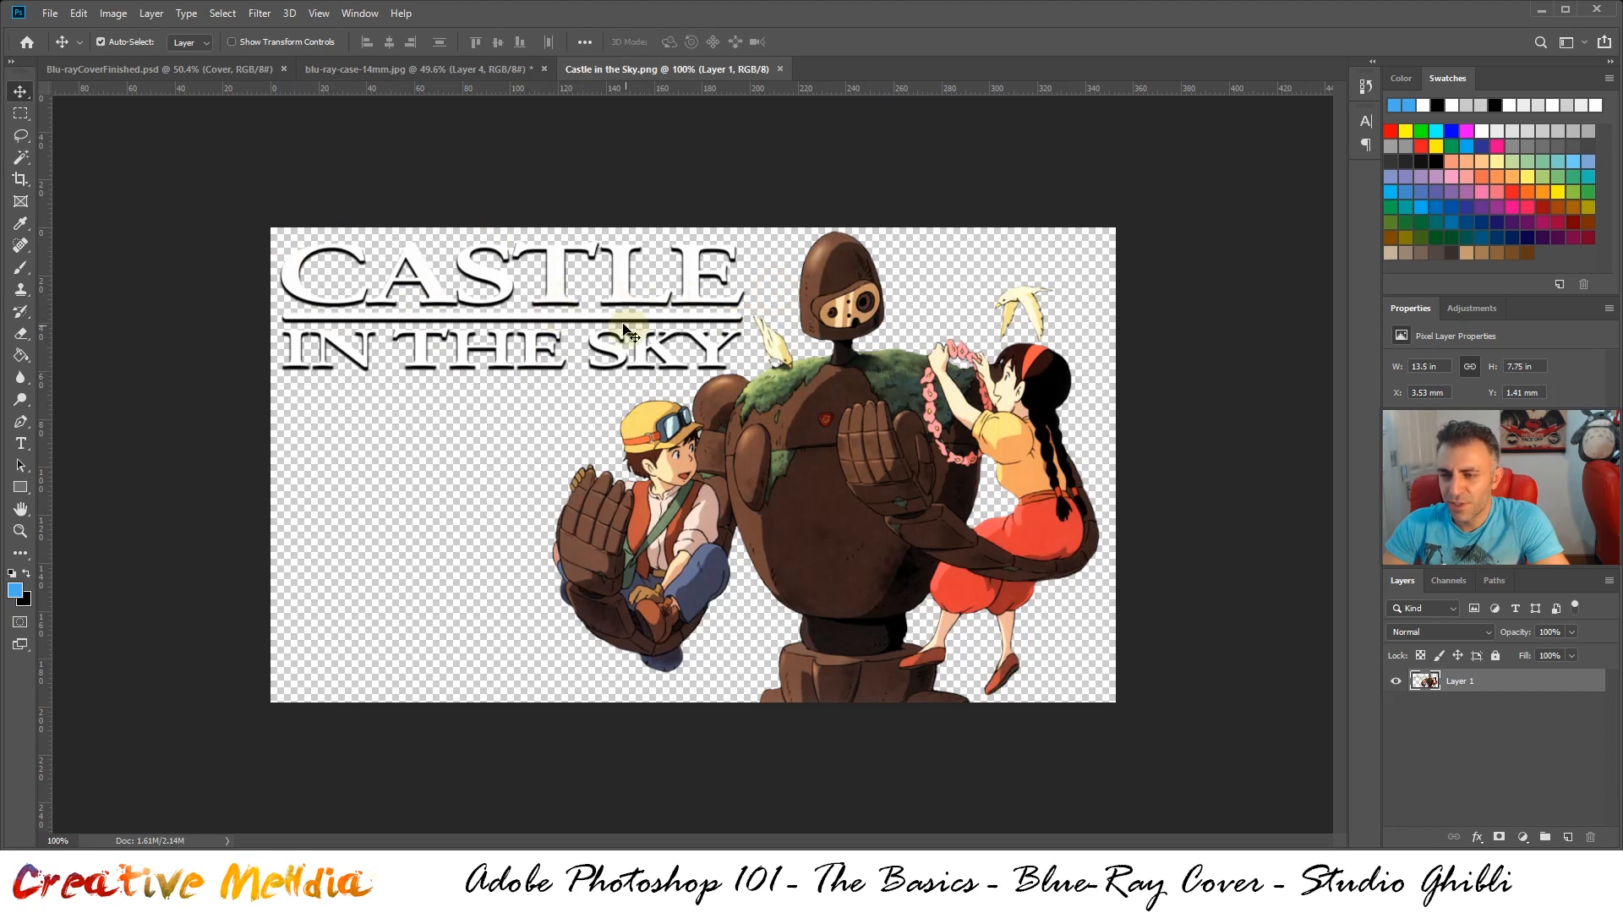
Select the "Castle in the Sky" title lettering with a rectangular marquee, delete it, and clear the selection
{"action": "left_click", "coordinate": [19, 110]}
{"action": "left_click_drag", "start_coordinate": [269, 226], "coordinate": [743, 370]}
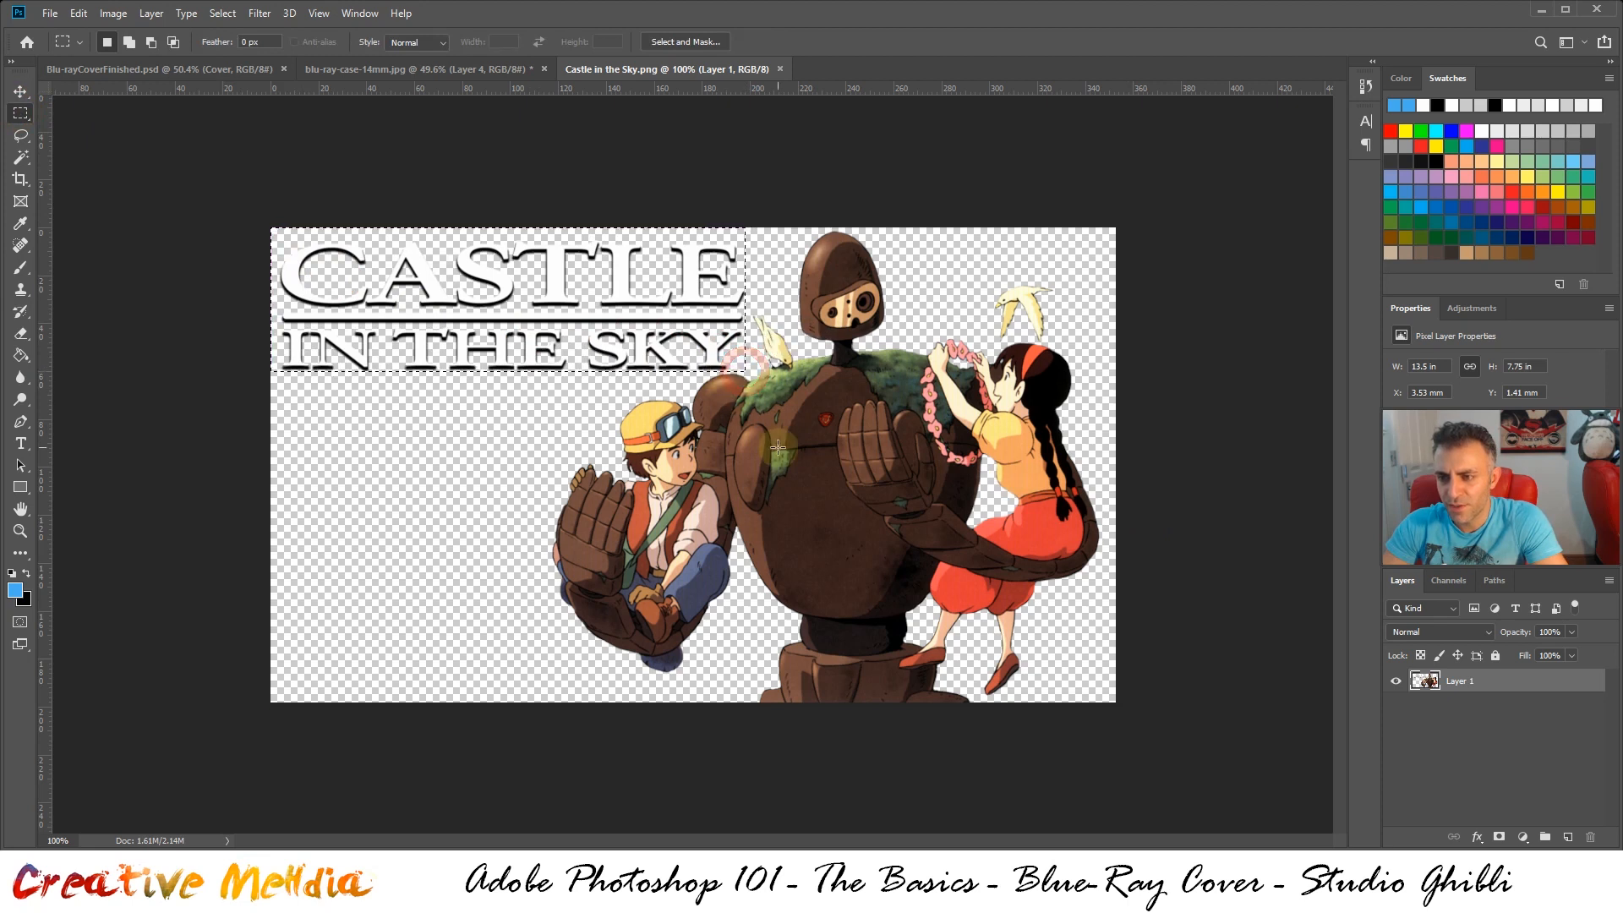
{"action": "scroll", "coordinate": [720, 374], "scroll_direction": "up", "scroll_amount": 3}
{"action": "scroll", "coordinate": [720, 374], "scroll_direction": "down", "scroll_amount": 3}
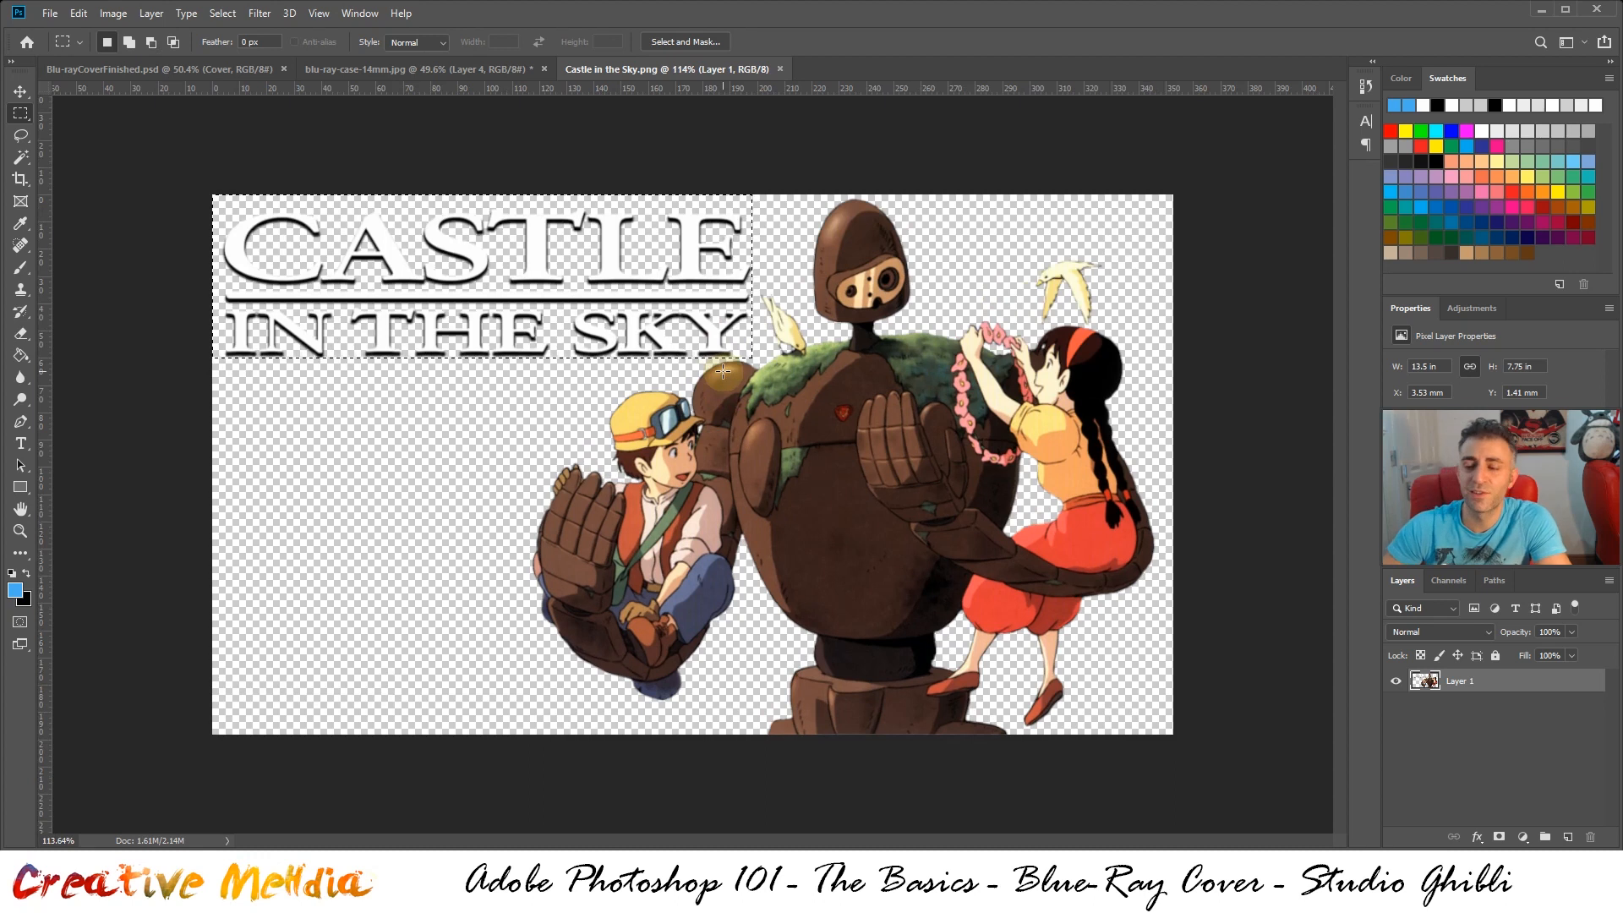
{"action": "key", "text": "Delete"}
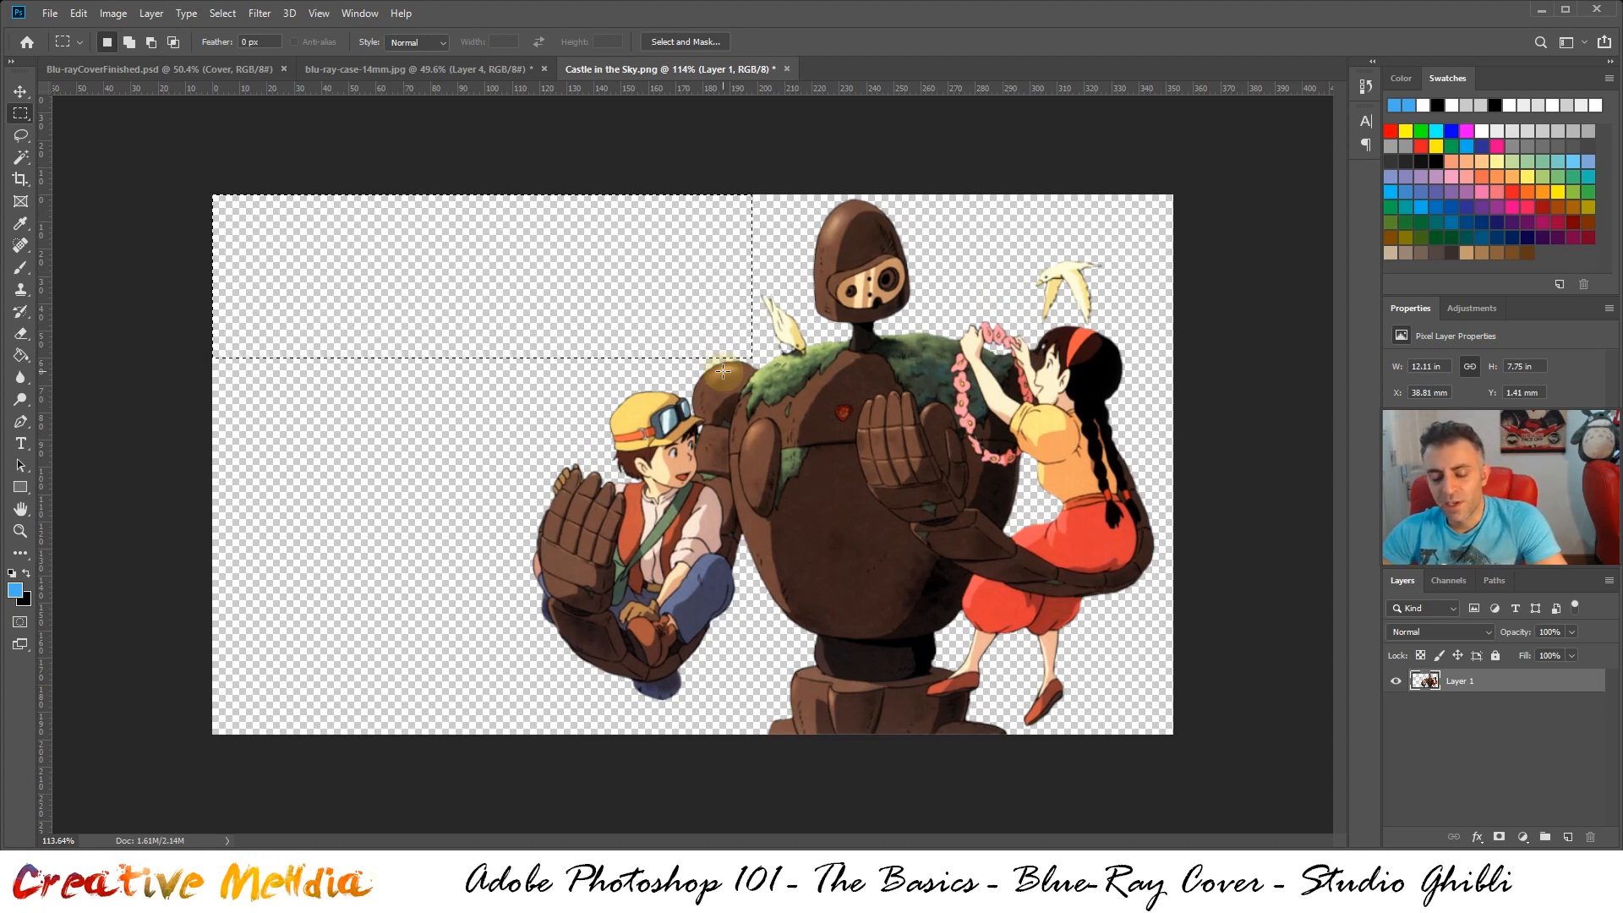
{"action": "key", "text": "ctrl"}
{"action": "key", "text": "ctrl+d"}
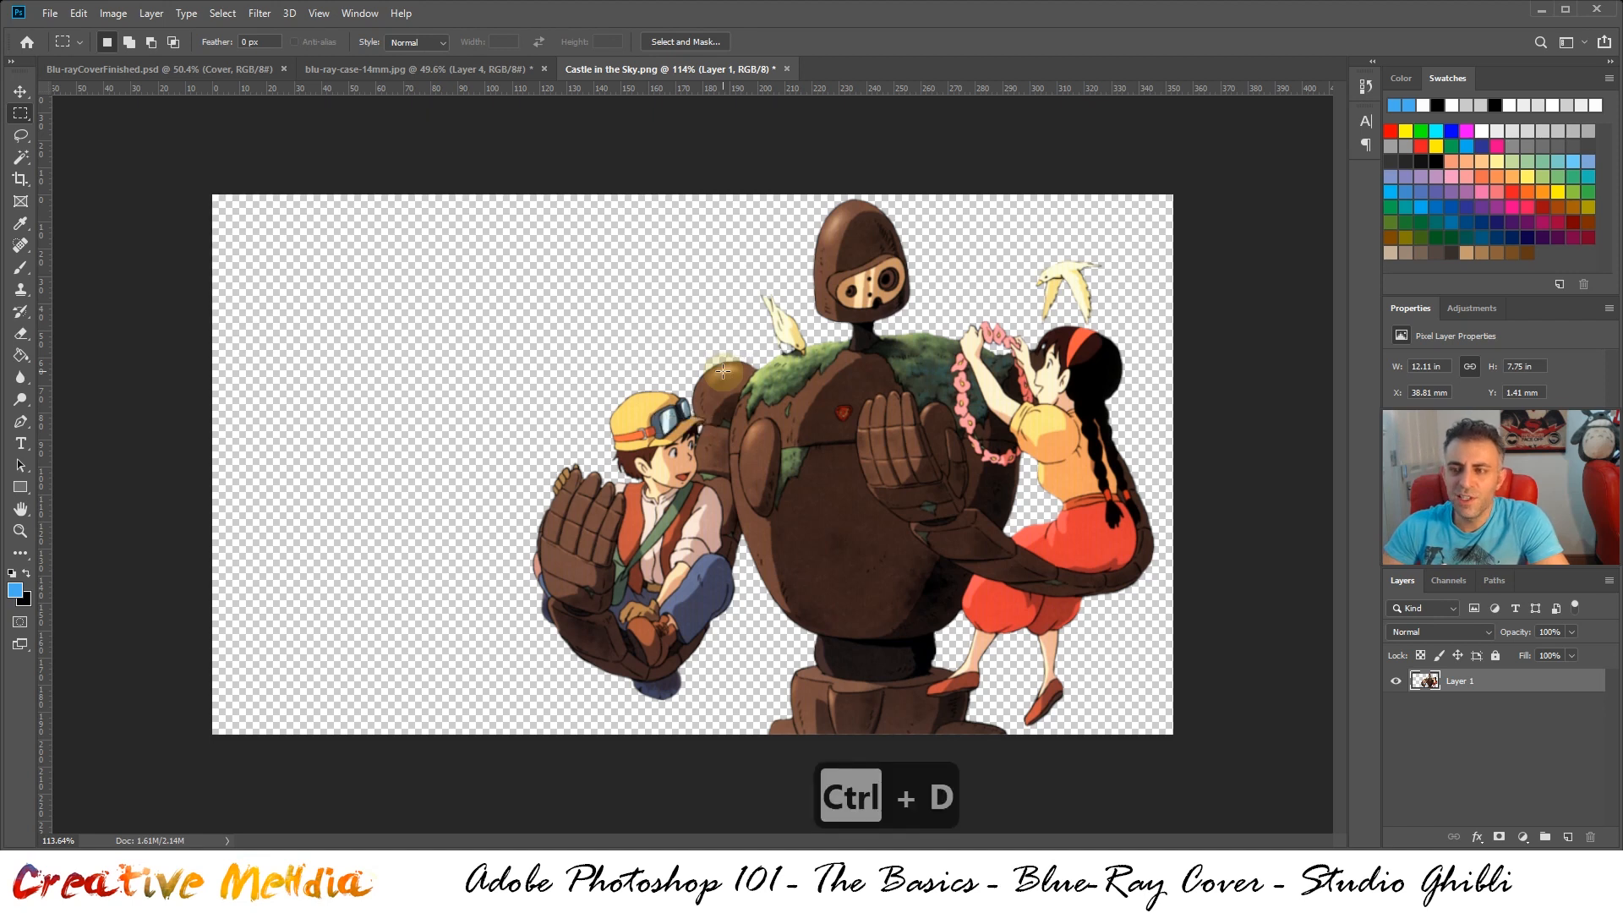
Copy the whole Castle in the Sky artwork into blu-ray-case-14mm.jpg and move it behind the dragon, to about X 276 mm, Y 202 mm
{"action": "key", "text": "ctrl+a"}
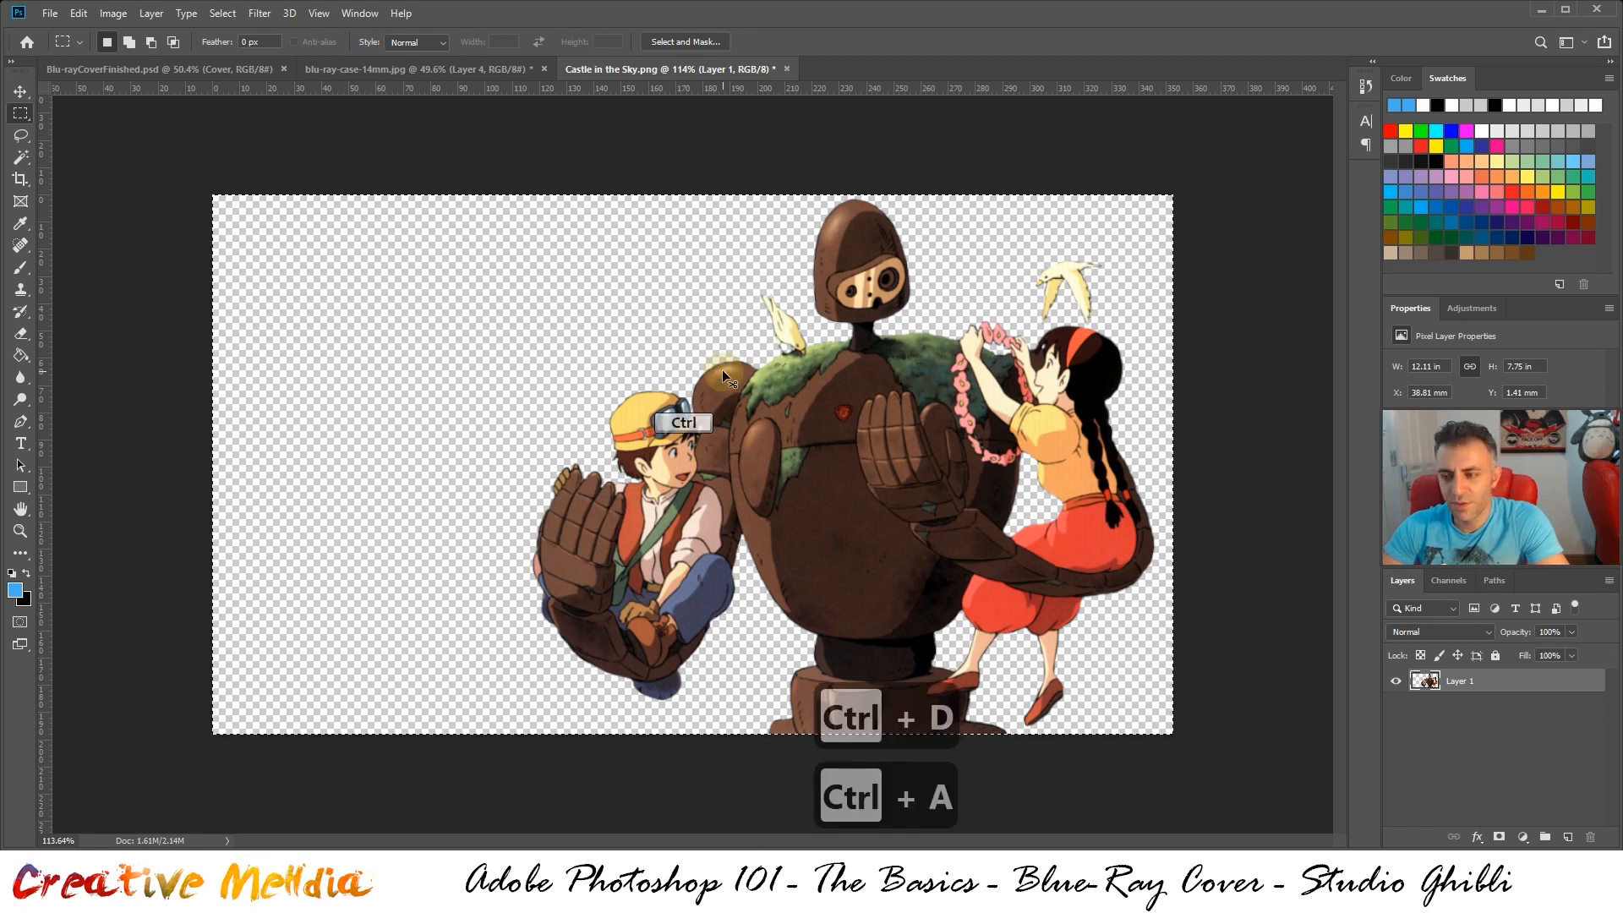
{"action": "key", "text": "ctrl+c"}
{"action": "left_click", "coordinate": [402, 68]}
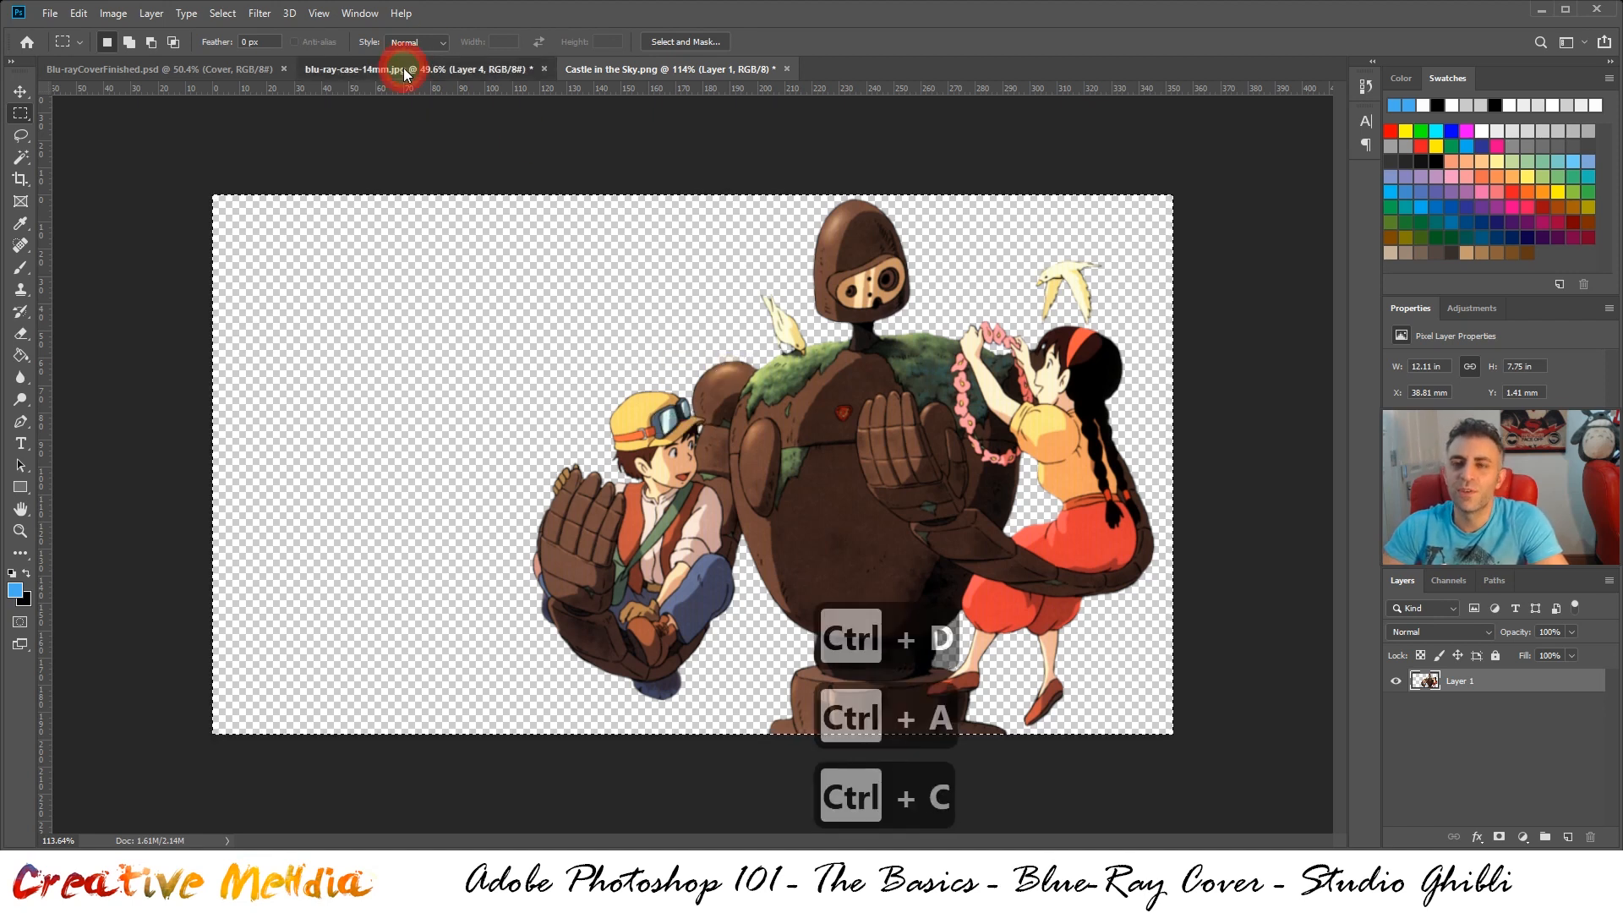
{"action": "key", "text": "ctrl+v"}
{"action": "left_click_drag", "start_coordinate": [753, 442], "coordinate": [895, 264]}
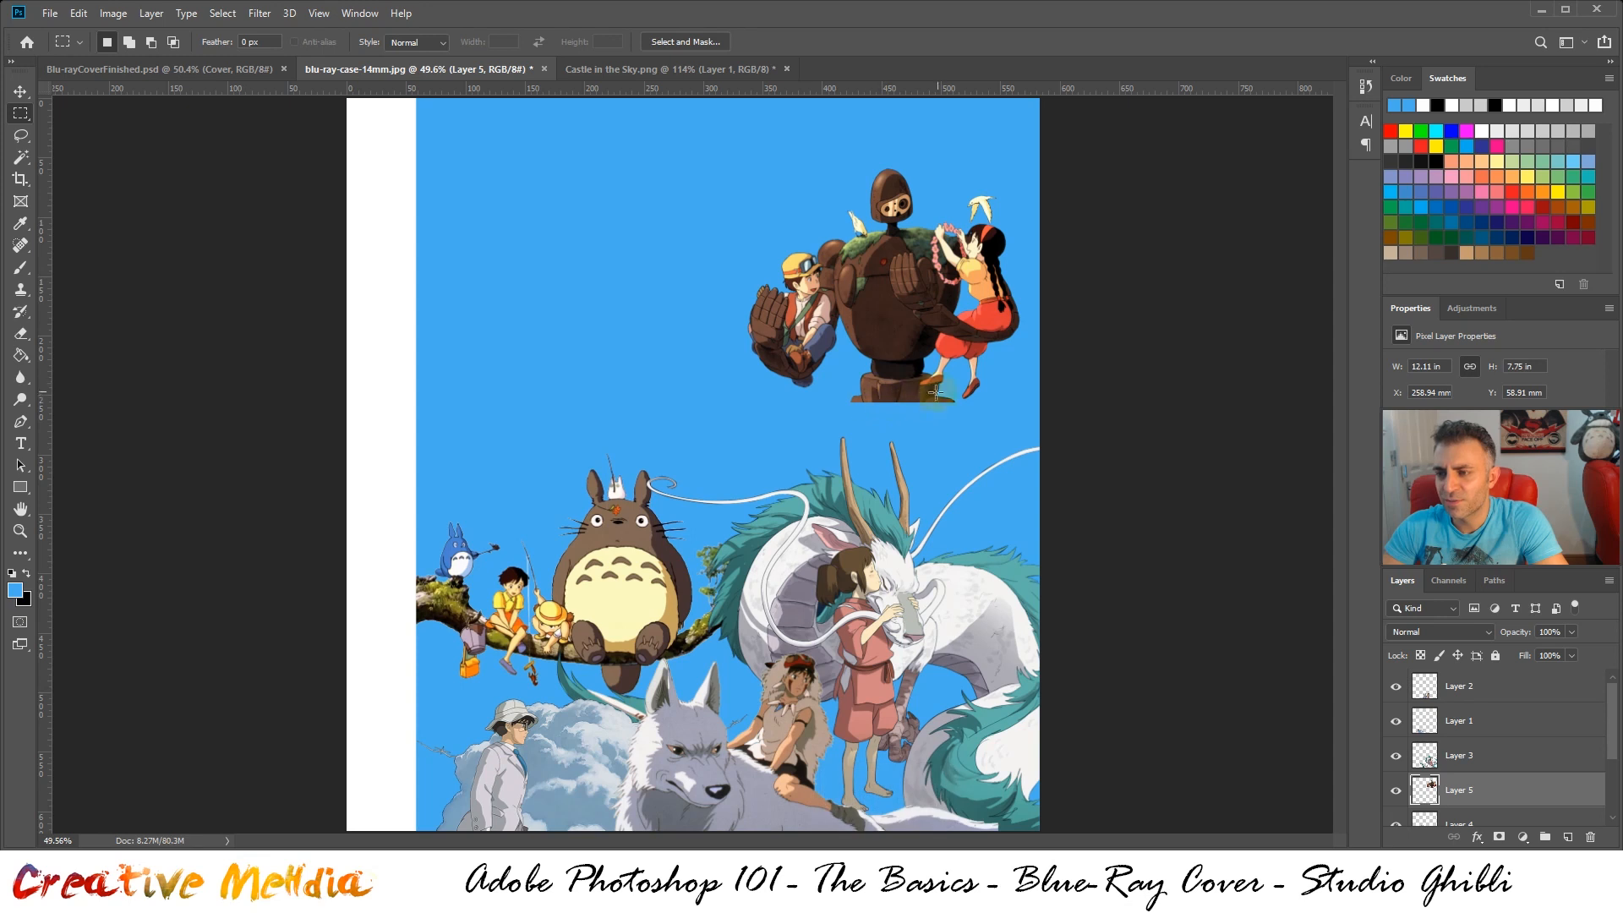
{"action": "left_click_drag", "start_coordinate": [894, 348], "coordinate": [915, 491]}
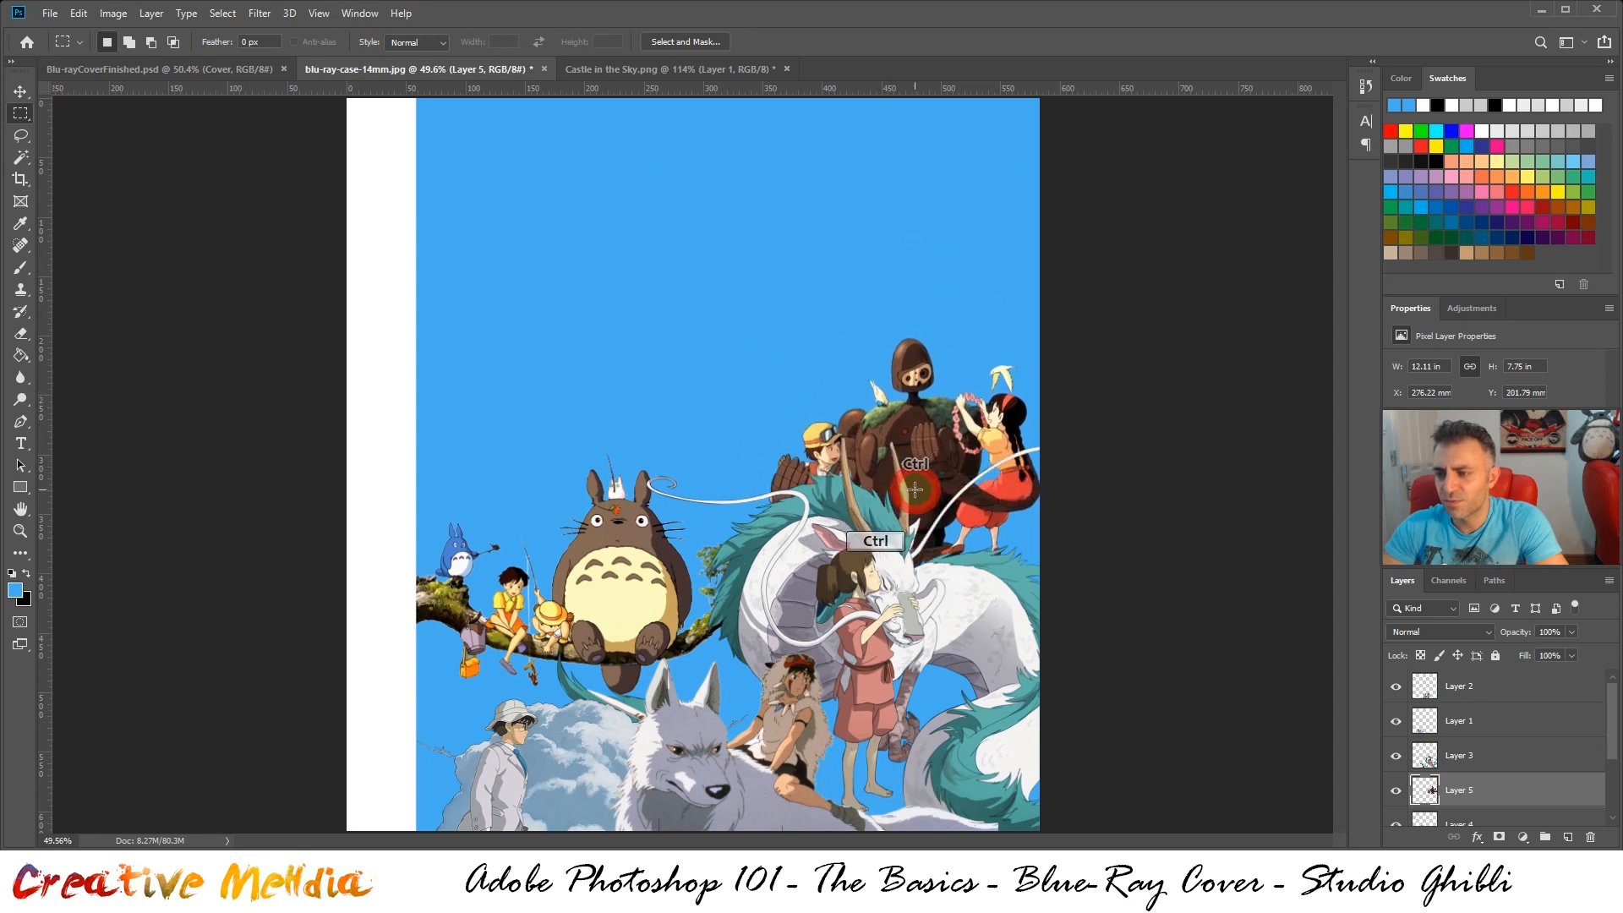
Compare the robot's placement with the finished cover and shift the Castle in the Sky artwork to about X 268 mm, Y 199 mm
{"action": "left_click", "coordinate": [233, 71]}
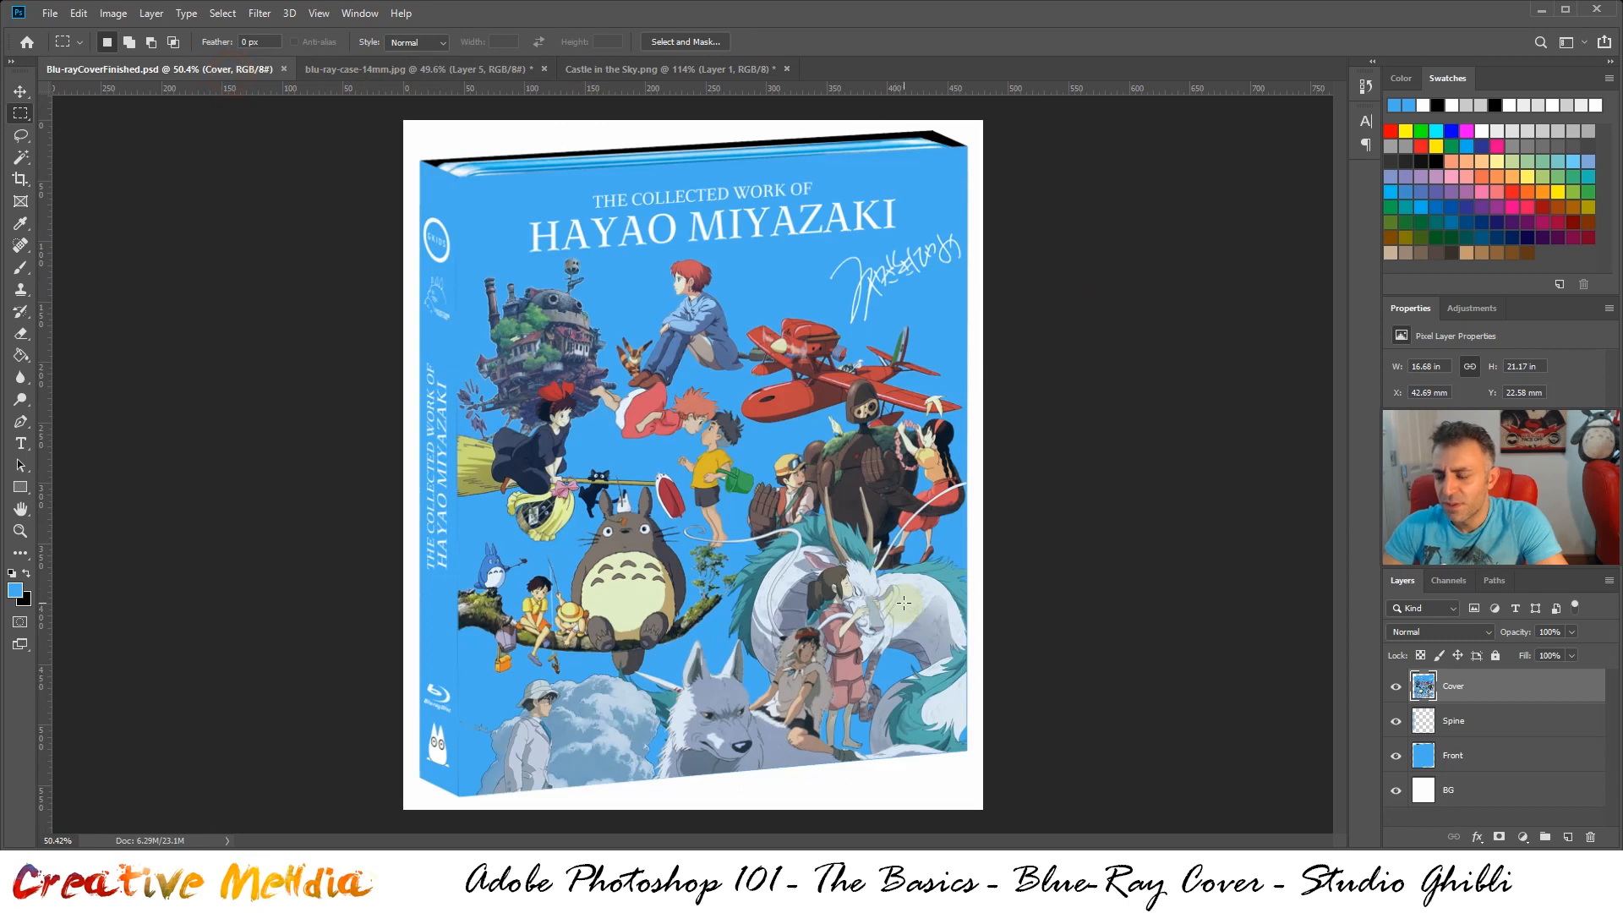
{"action": "scroll", "coordinate": [903, 602], "scroll_direction": "up", "scroll_amount": 8}
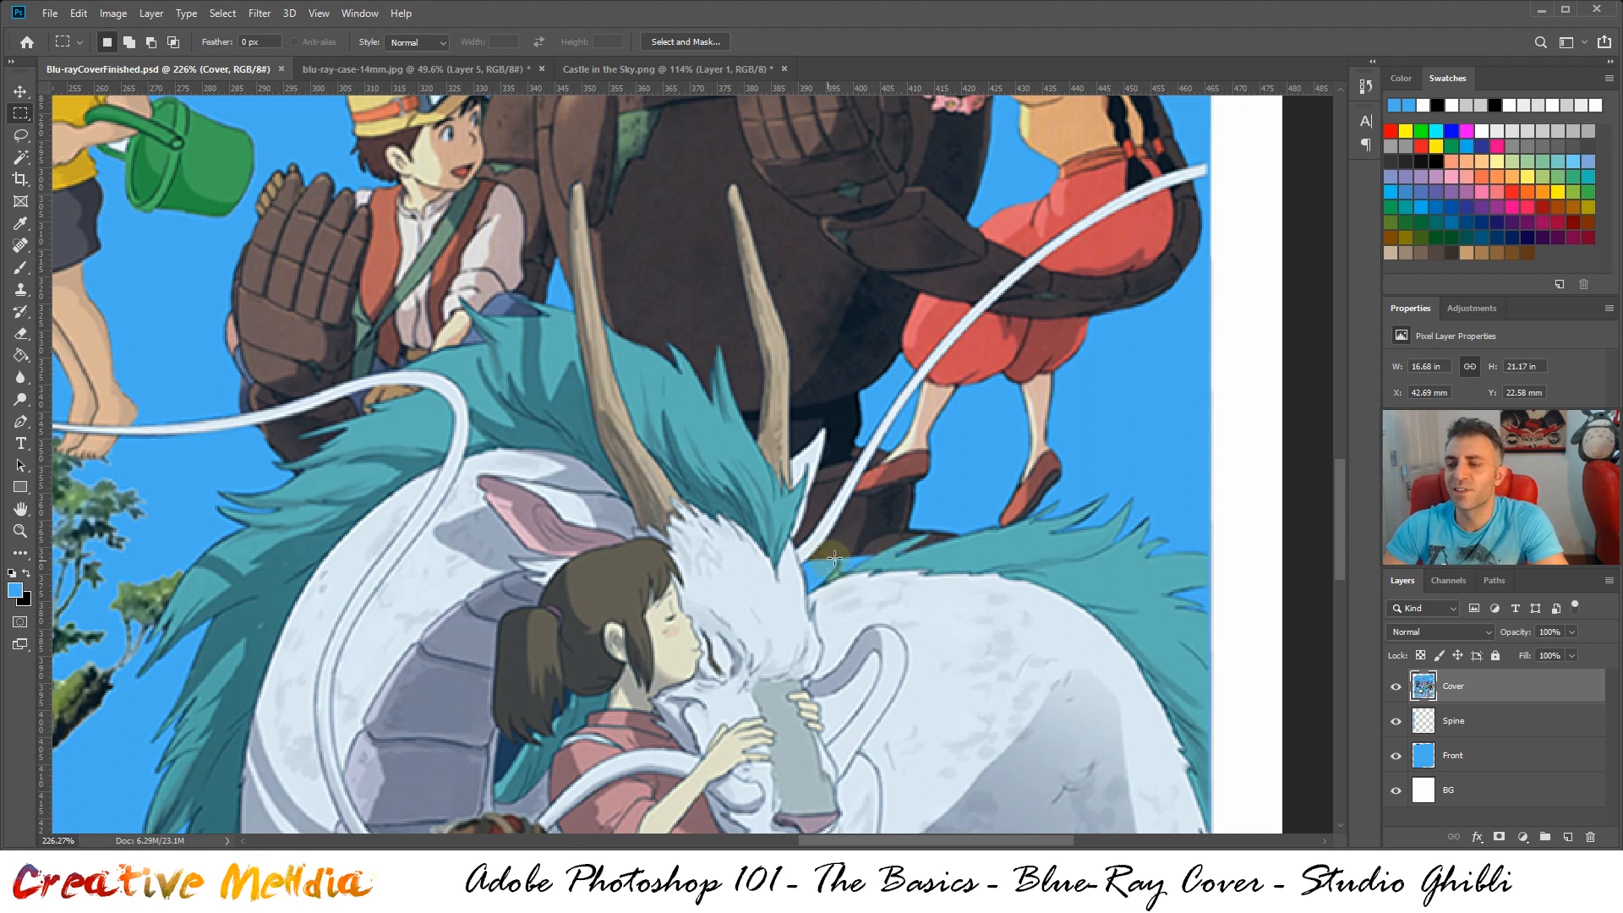
{"action": "scroll", "coordinate": [834, 558], "scroll_direction": "down", "scroll_amount": 5}
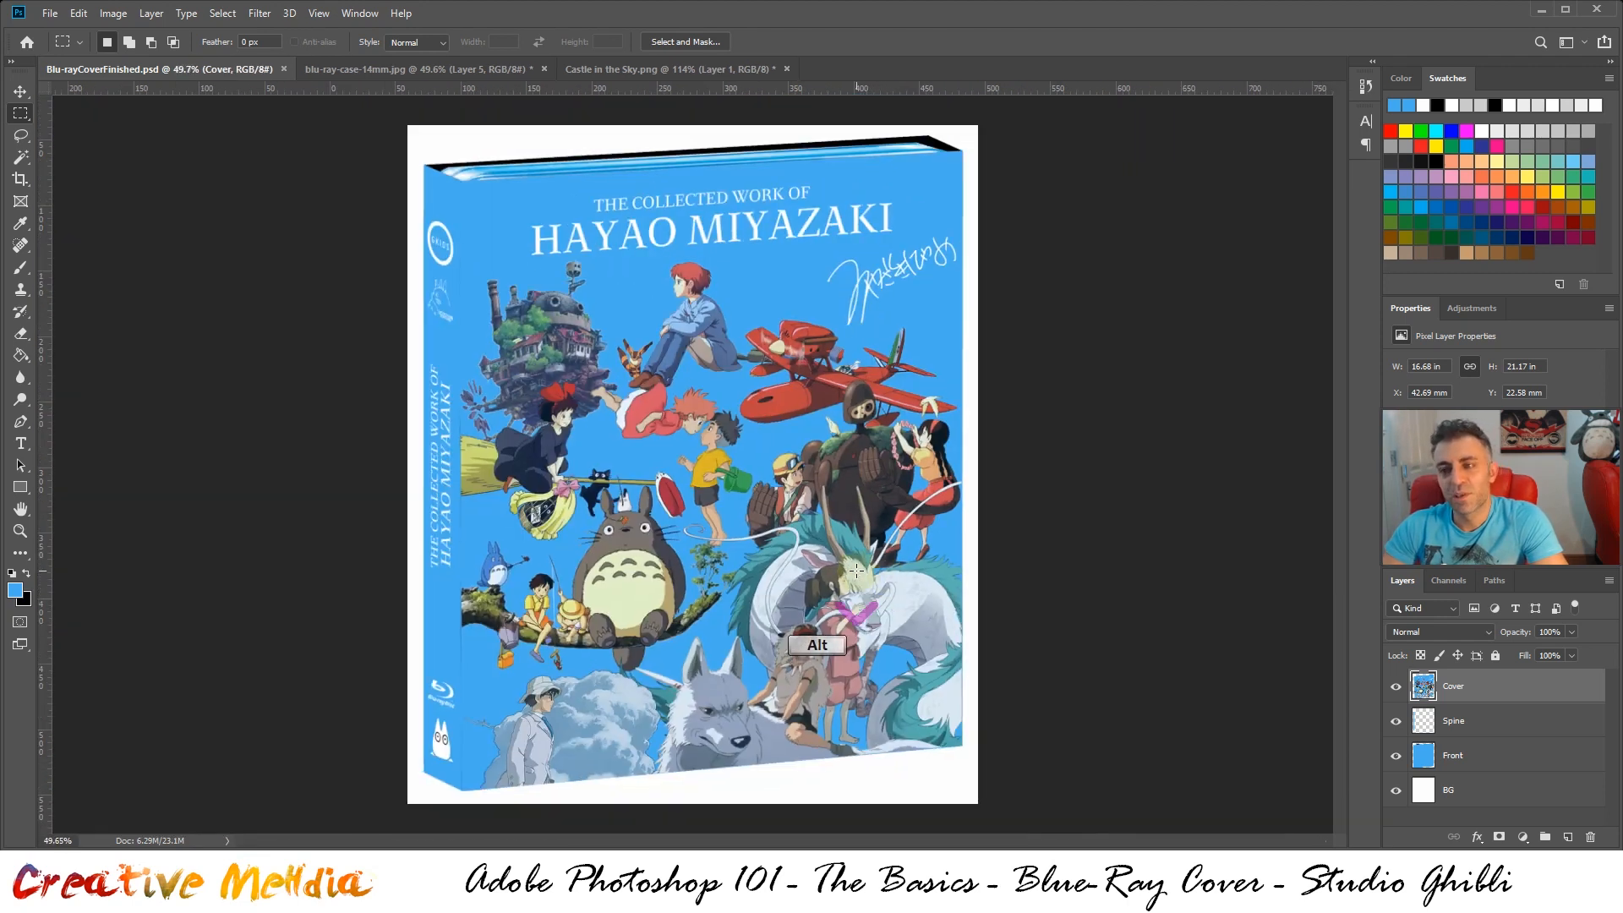
{"action": "left_click", "coordinate": [487, 70]}
{"action": "scroll", "coordinate": [931, 562], "scroll_direction": "up", "scroll_amount": 5}
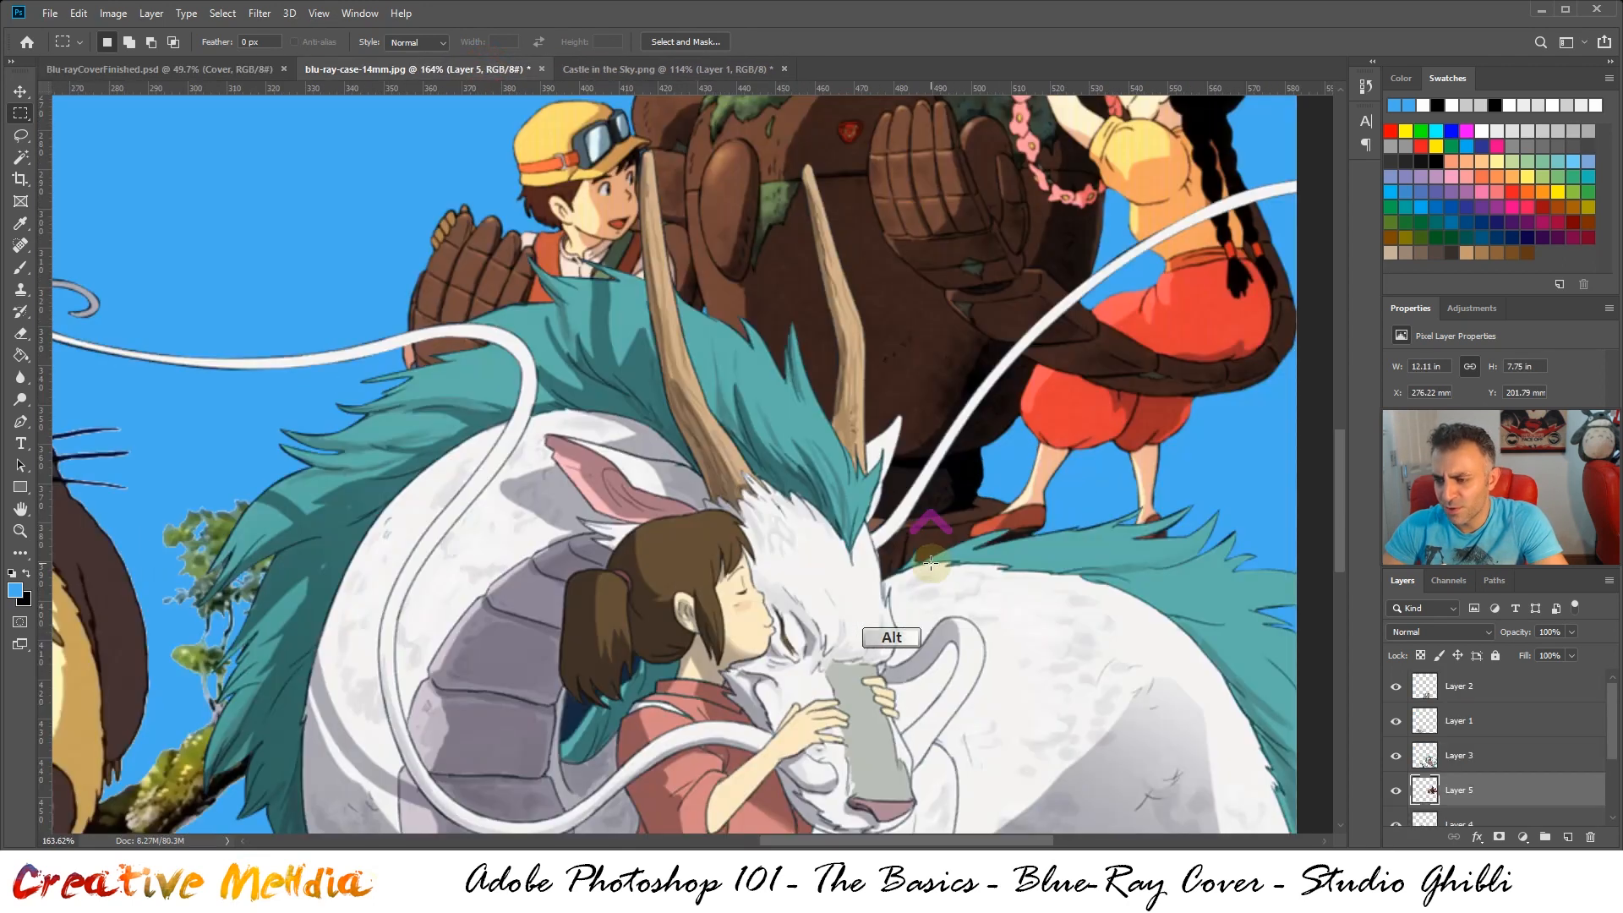
{"action": "scroll", "coordinate": [930, 558], "scroll_direction": "up", "scroll_amount": 3}
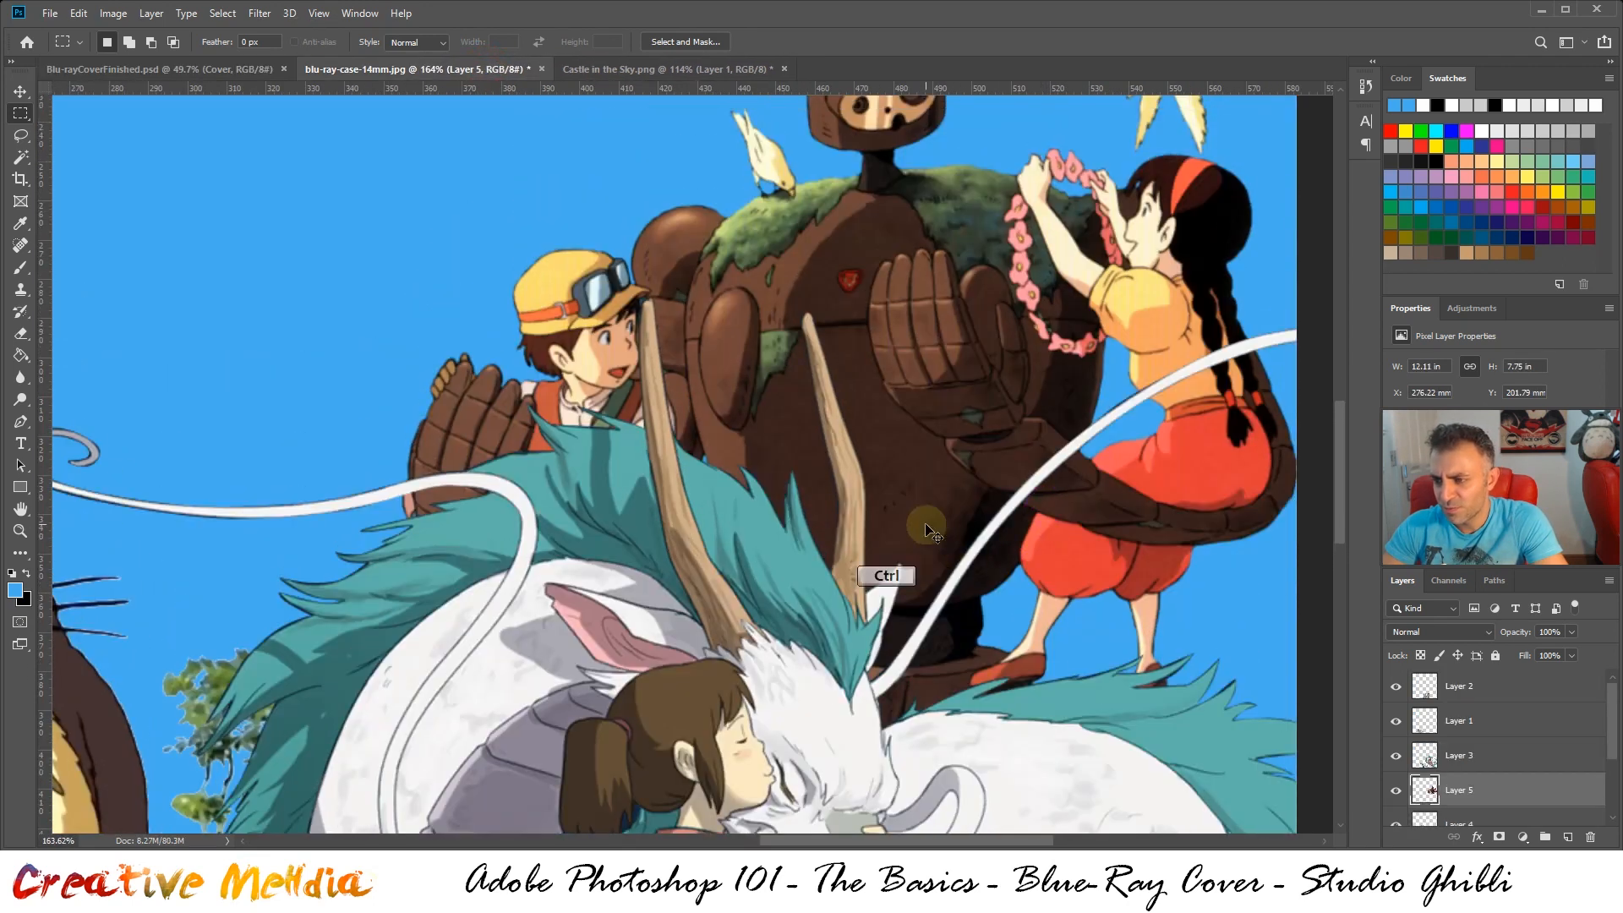
{"action": "left_click_drag", "start_coordinate": [928, 531], "coordinate": [933, 463]}
{"action": "scroll", "coordinate": [995, 517], "scroll_direction": "up", "scroll_amount": 4}
{"action": "scroll", "coordinate": [989, 514], "scroll_direction": "down", "scroll_amount": 2}
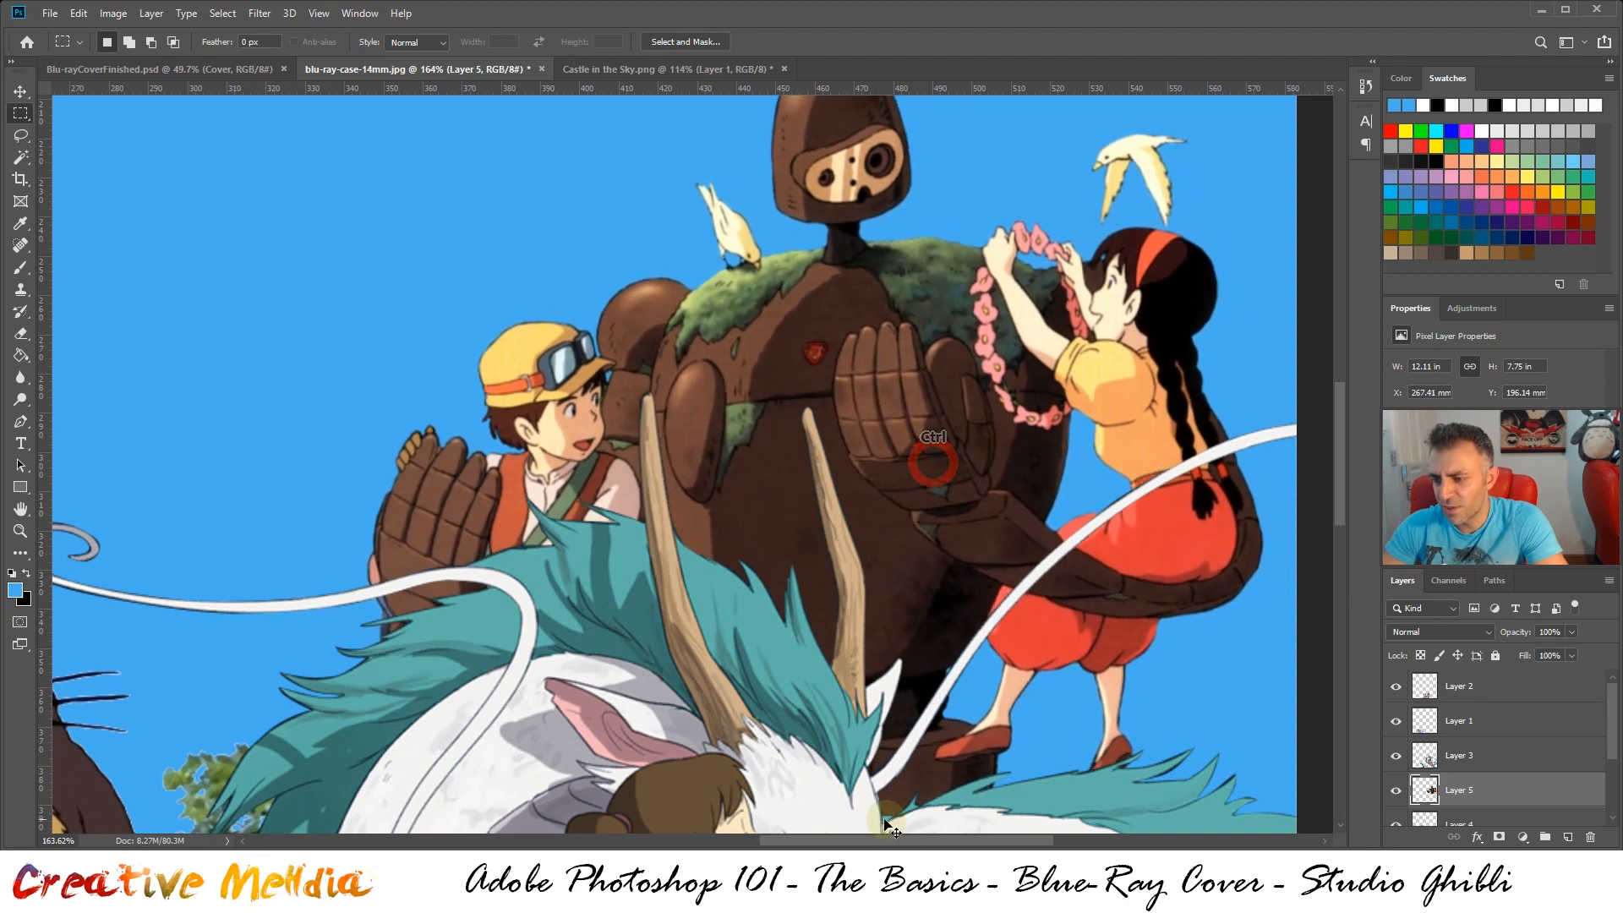
{"action": "left_click_drag", "start_coordinate": [923, 541], "coordinate": [923, 551]}
{"action": "scroll", "coordinate": [923, 551], "scroll_direction": "down", "scroll_amount": 3}
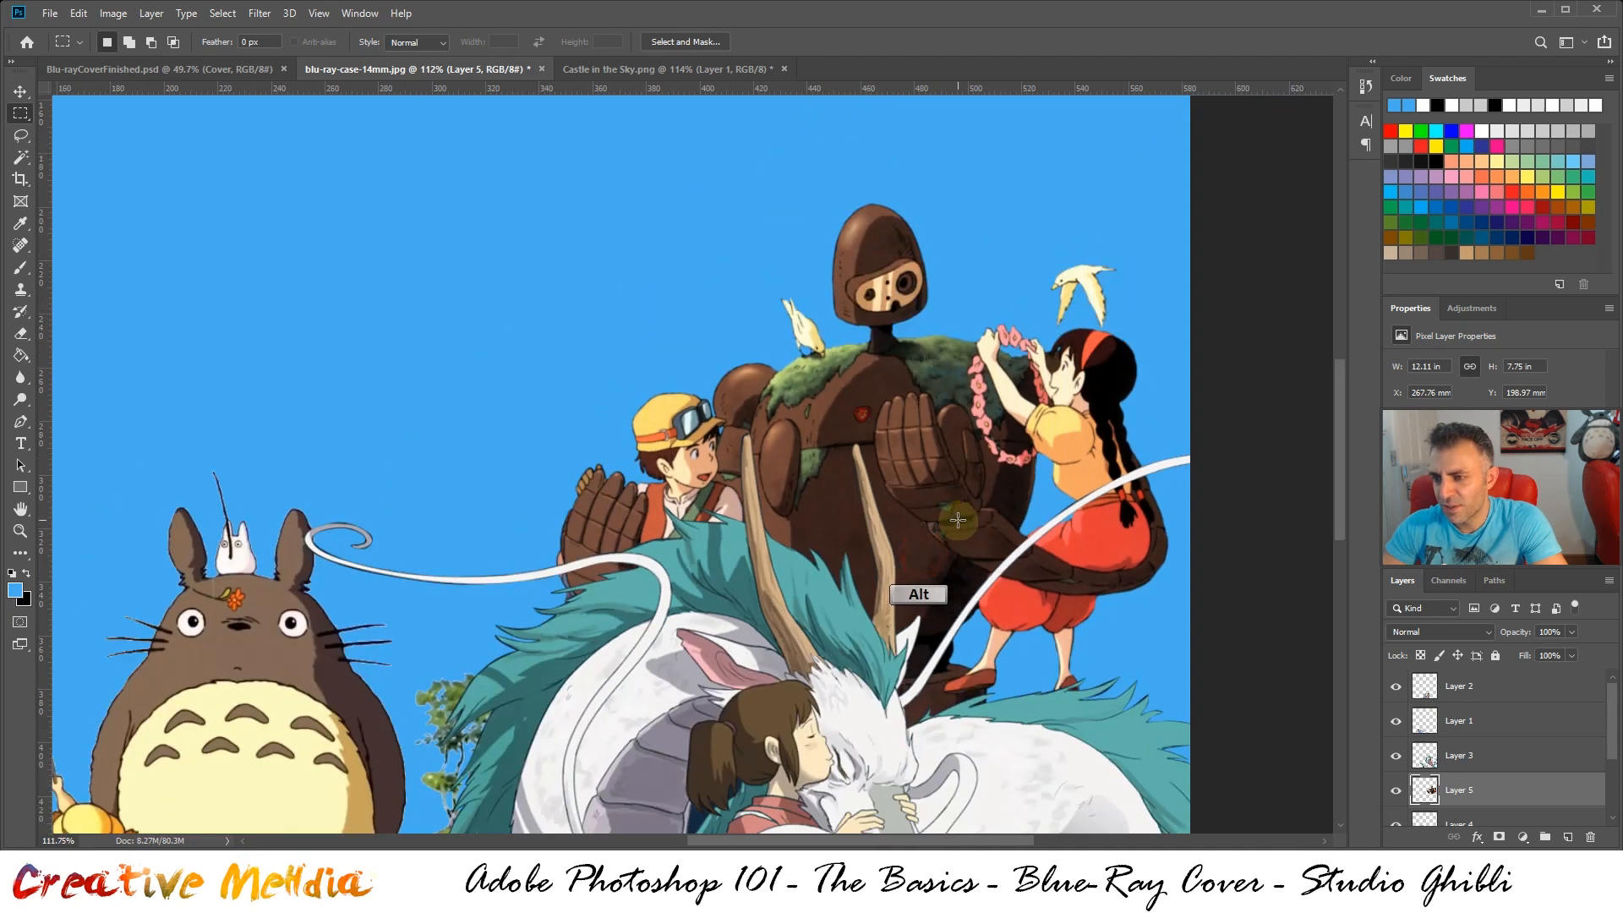
{"action": "scroll", "coordinate": [958, 520], "scroll_direction": "down", "scroll_amount": 5}
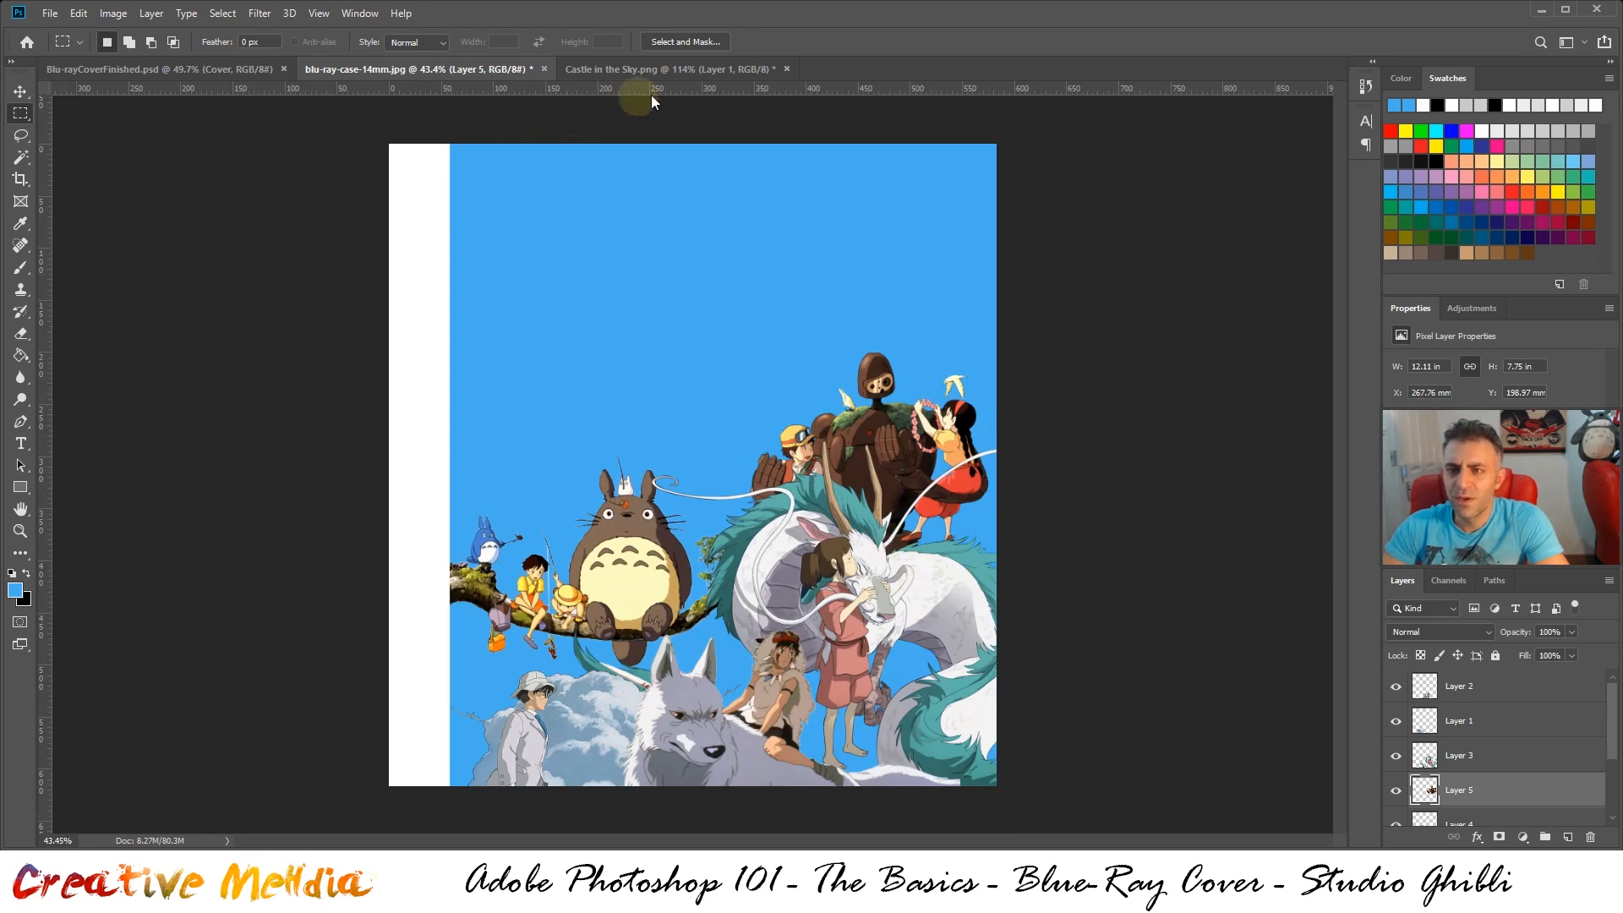
Close Castle in the Sky.png without saving and open Kiki's Delivery Service.png from the Assets folder
{"action": "left_click", "coordinate": [744, 68]}
{"action": "left_click", "coordinate": [787, 68]}
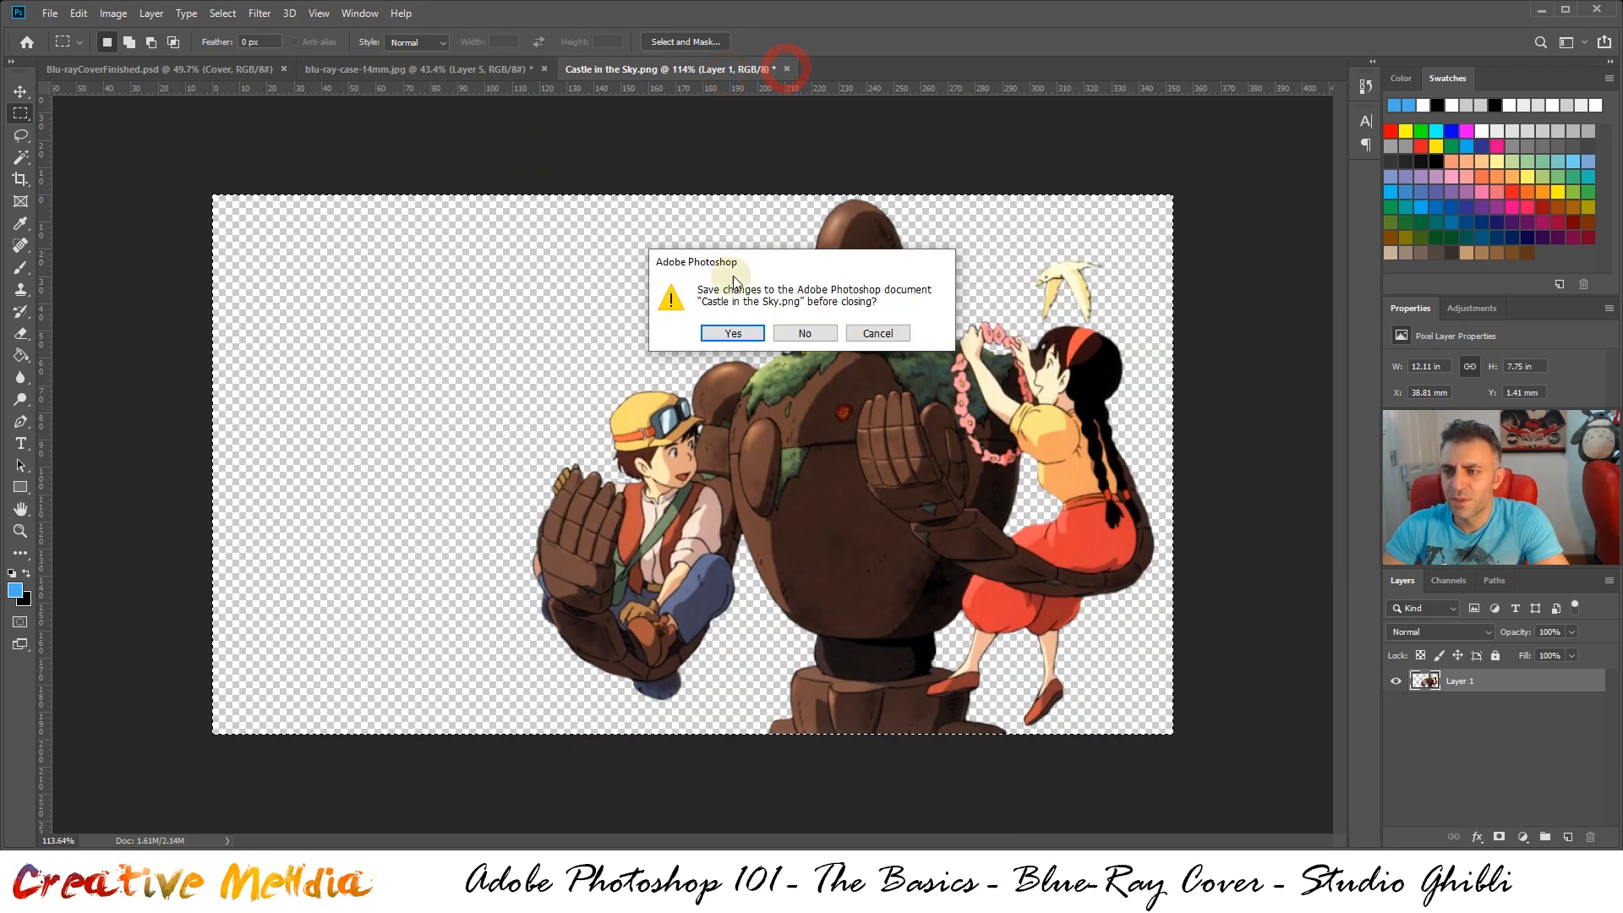
{"action": "left_click", "coordinate": [799, 335]}
{"action": "left_click", "coordinate": [236, 68]}
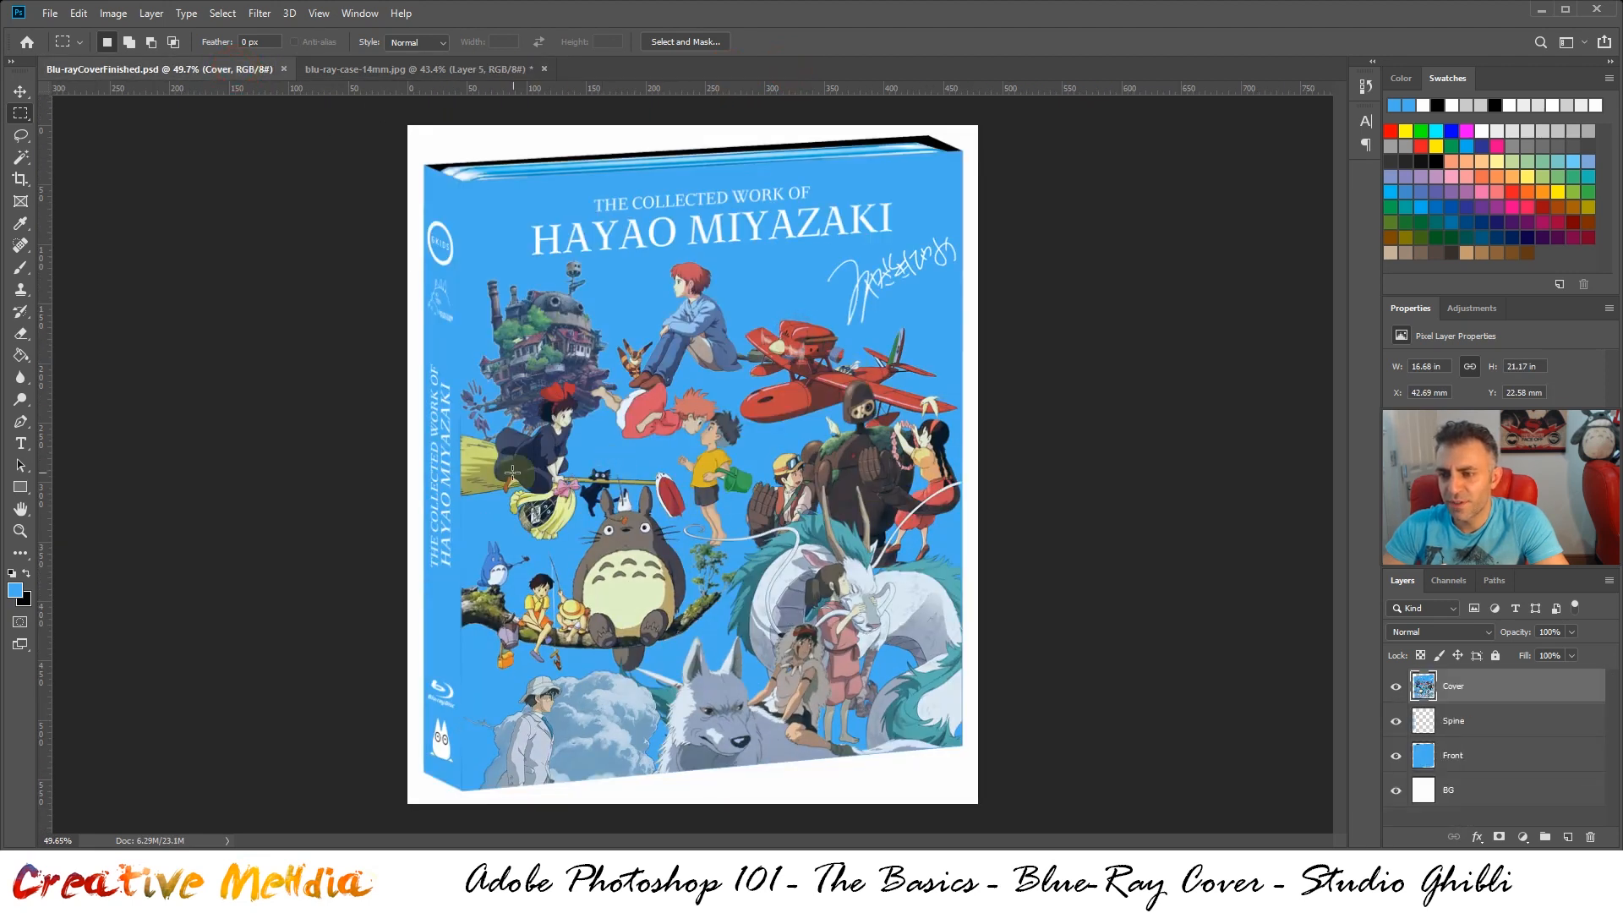
{"action": "left_click", "coordinate": [420, 67]}
{"action": "left_click", "coordinate": [46, 13]}
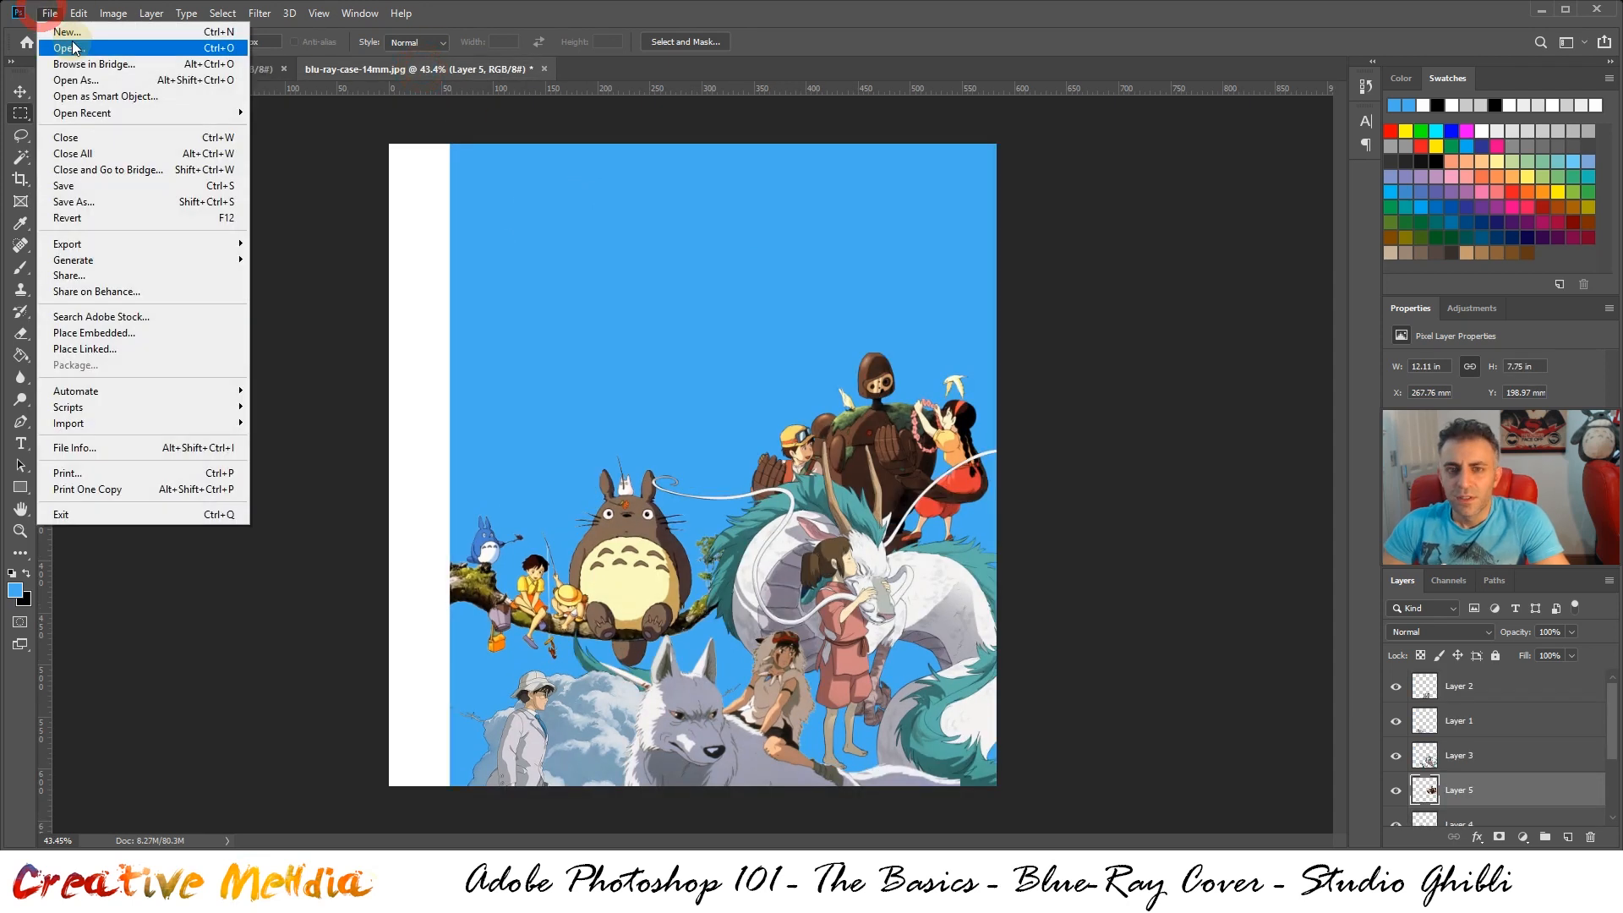
{"action": "left_click", "coordinate": [67, 48]}
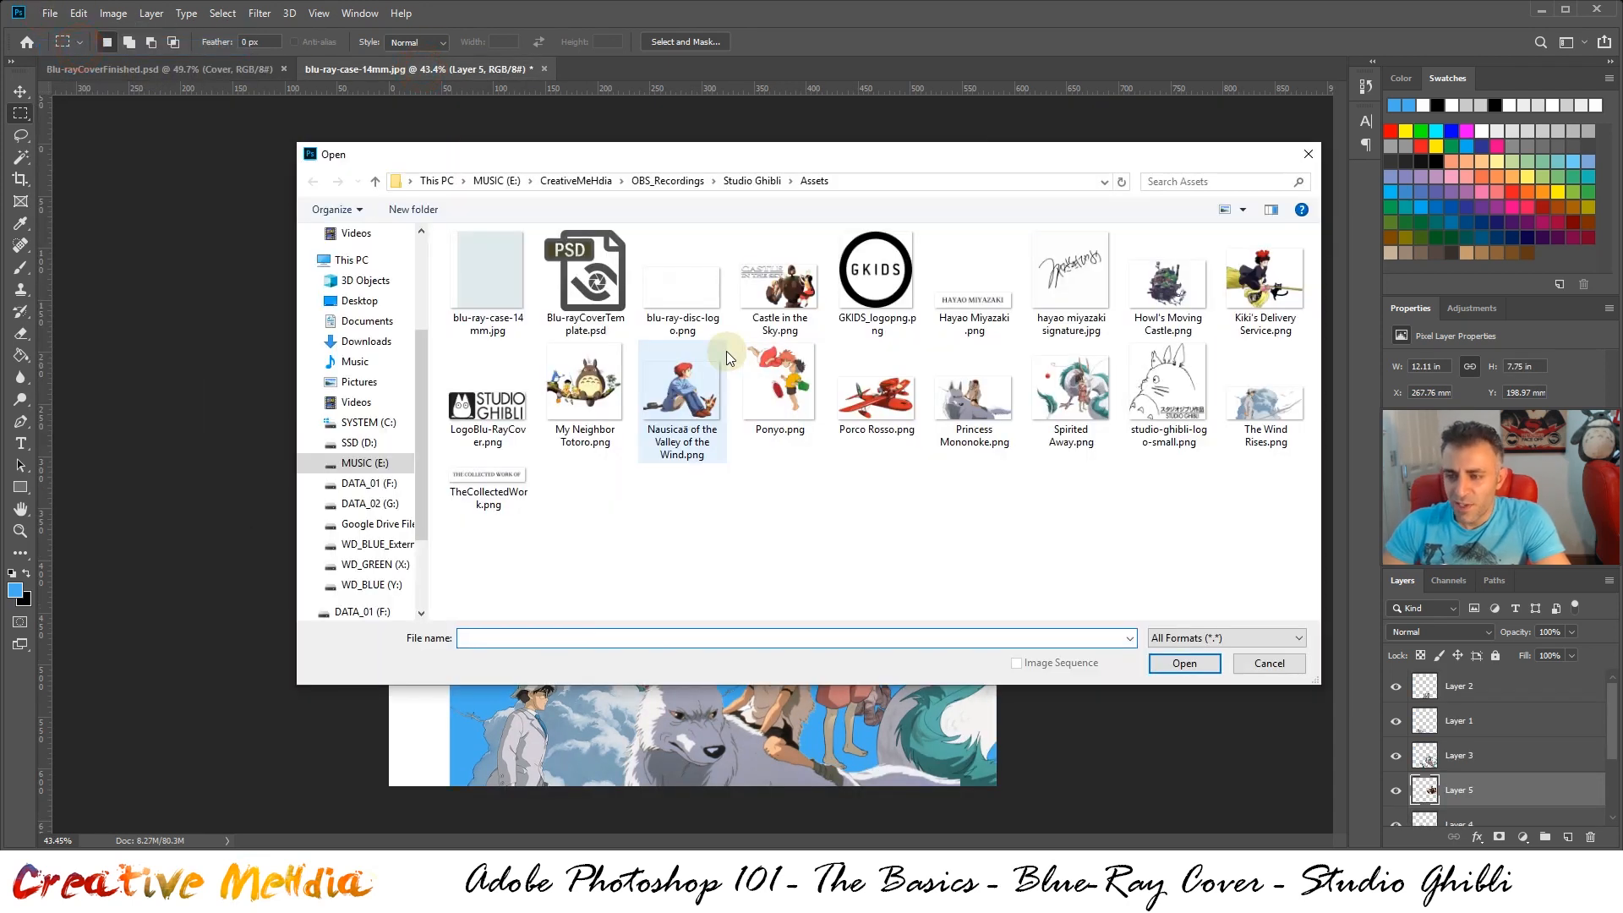
{"action": "double_click", "coordinate": [1283, 292]}
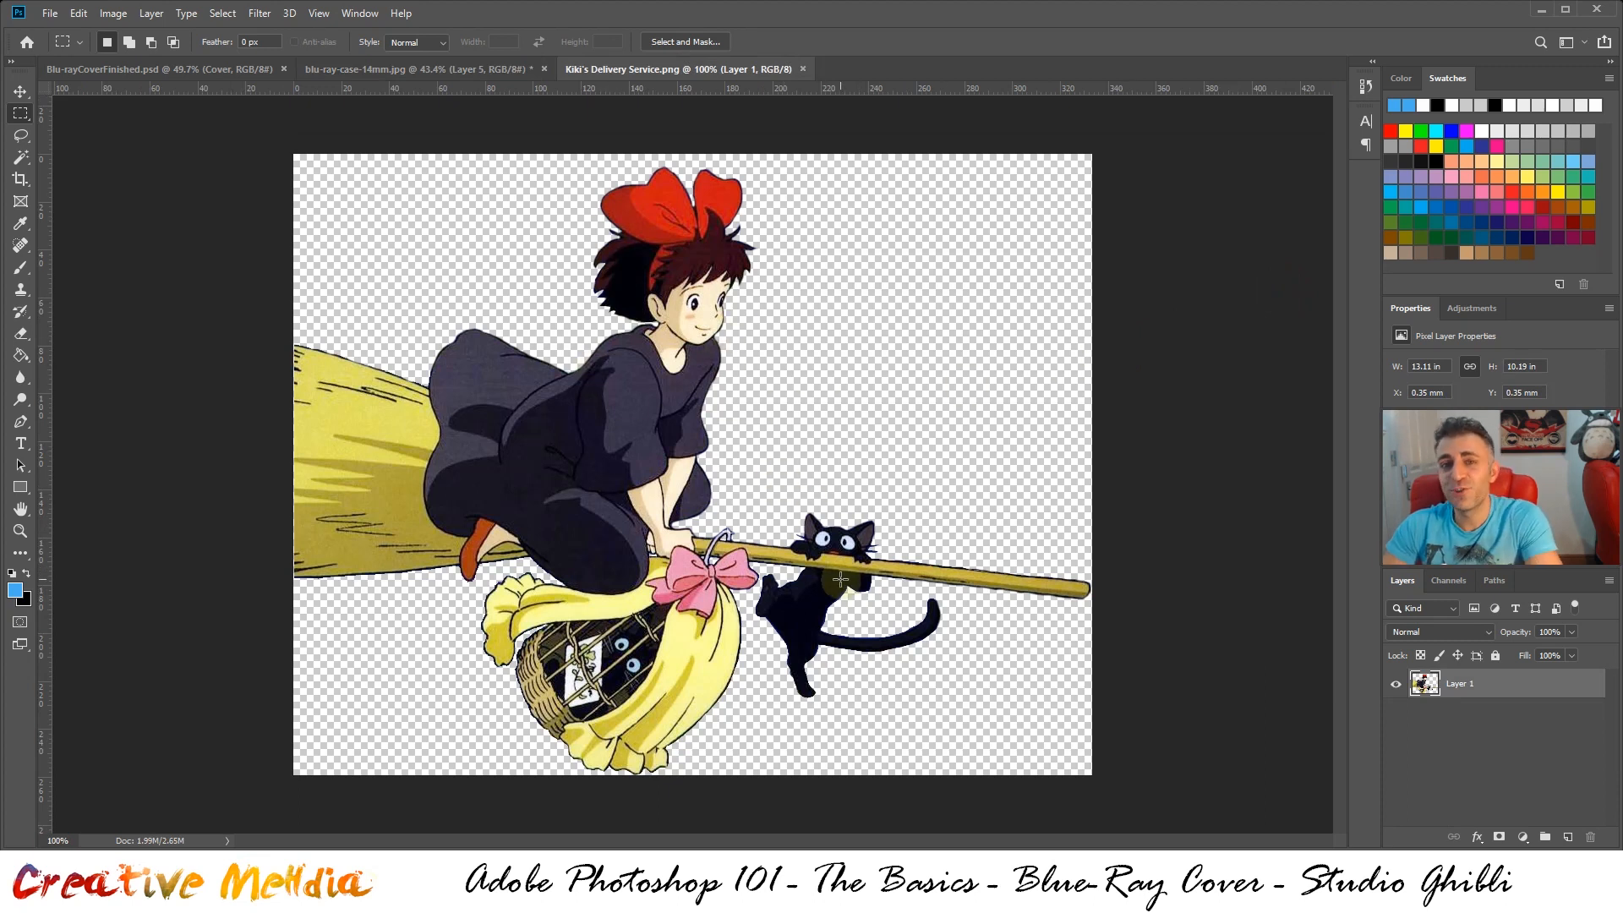
Copy the entire Kiki's Delivery Service artwork and paste it into blu-ray-case-14mm.jpg
{"action": "key", "text": "ctrl+a"}
{"action": "key", "text": "ctrl+c"}
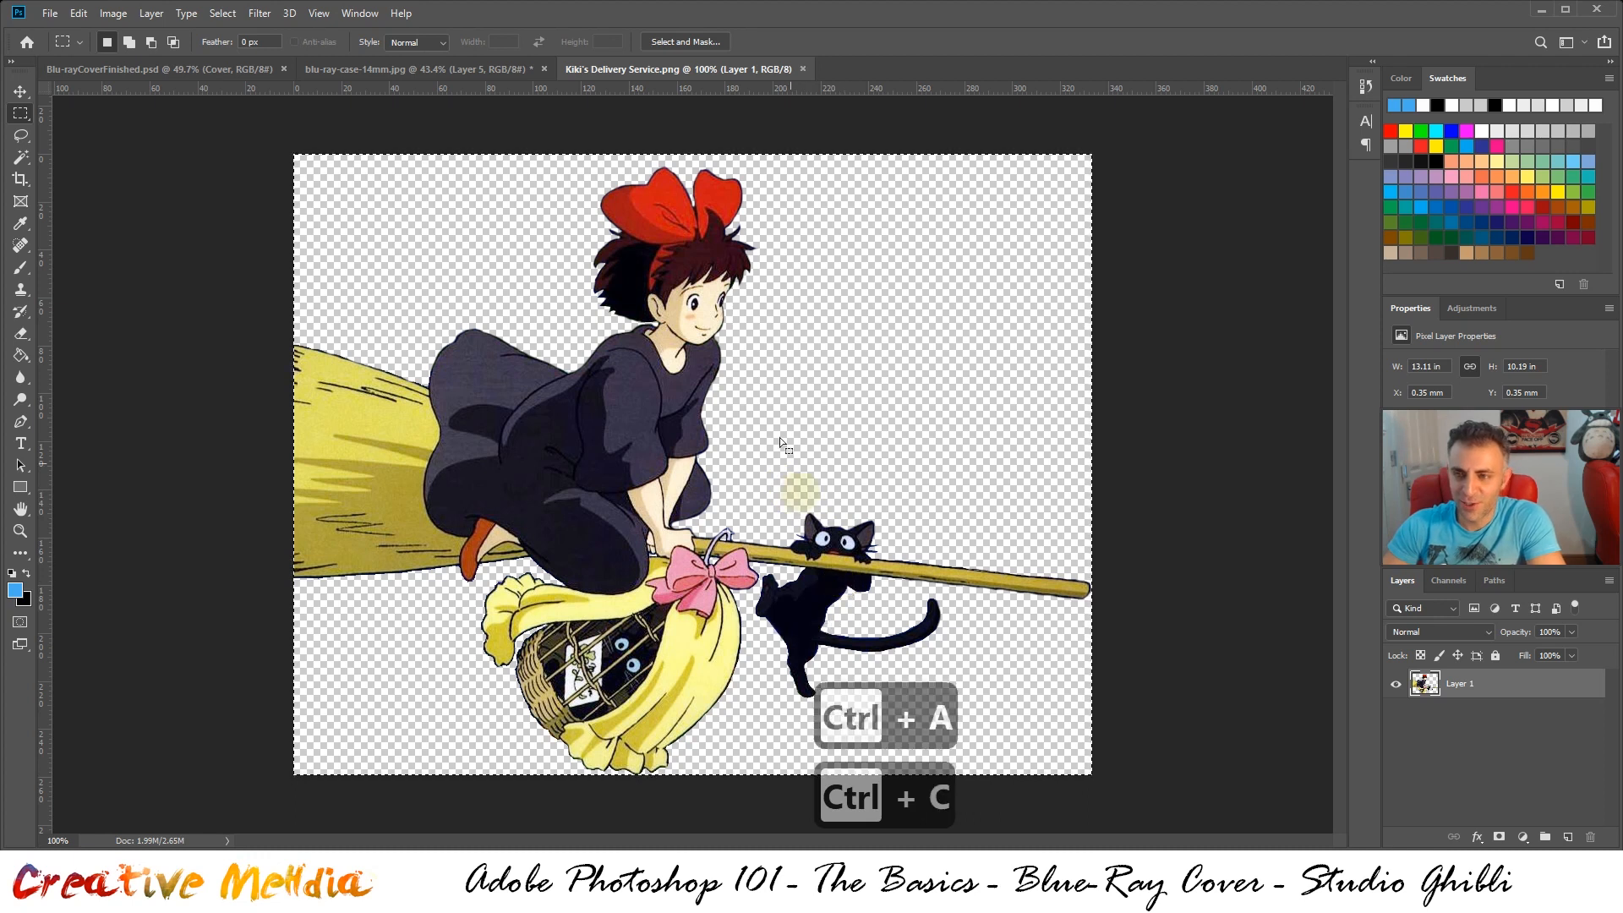
{"action": "left_click", "coordinate": [329, 69]}
{"action": "key", "text": "ctrl+v"}
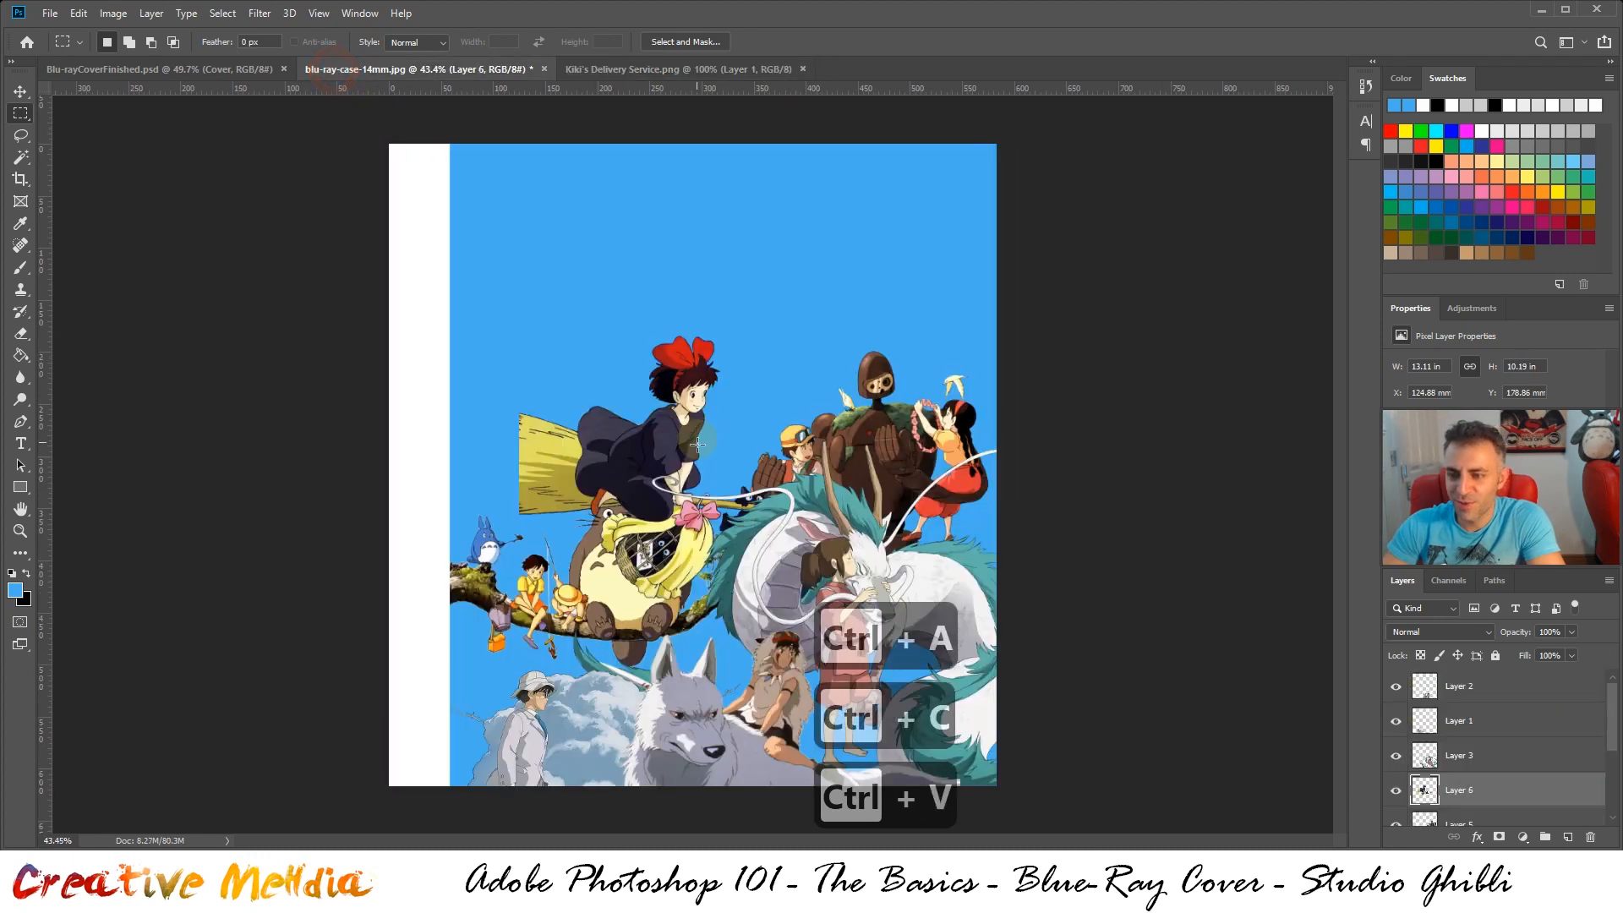
Move the Kiki artwork to about X 58 mm, Y 121 mm and place its layer directly below the Totoro layer
{"action": "left_click_drag", "start_coordinate": [672, 478], "coordinate": [596, 419]}
{"action": "scroll", "coordinate": [1514, 771], "scroll_direction": "down", "scroll_amount": 2}
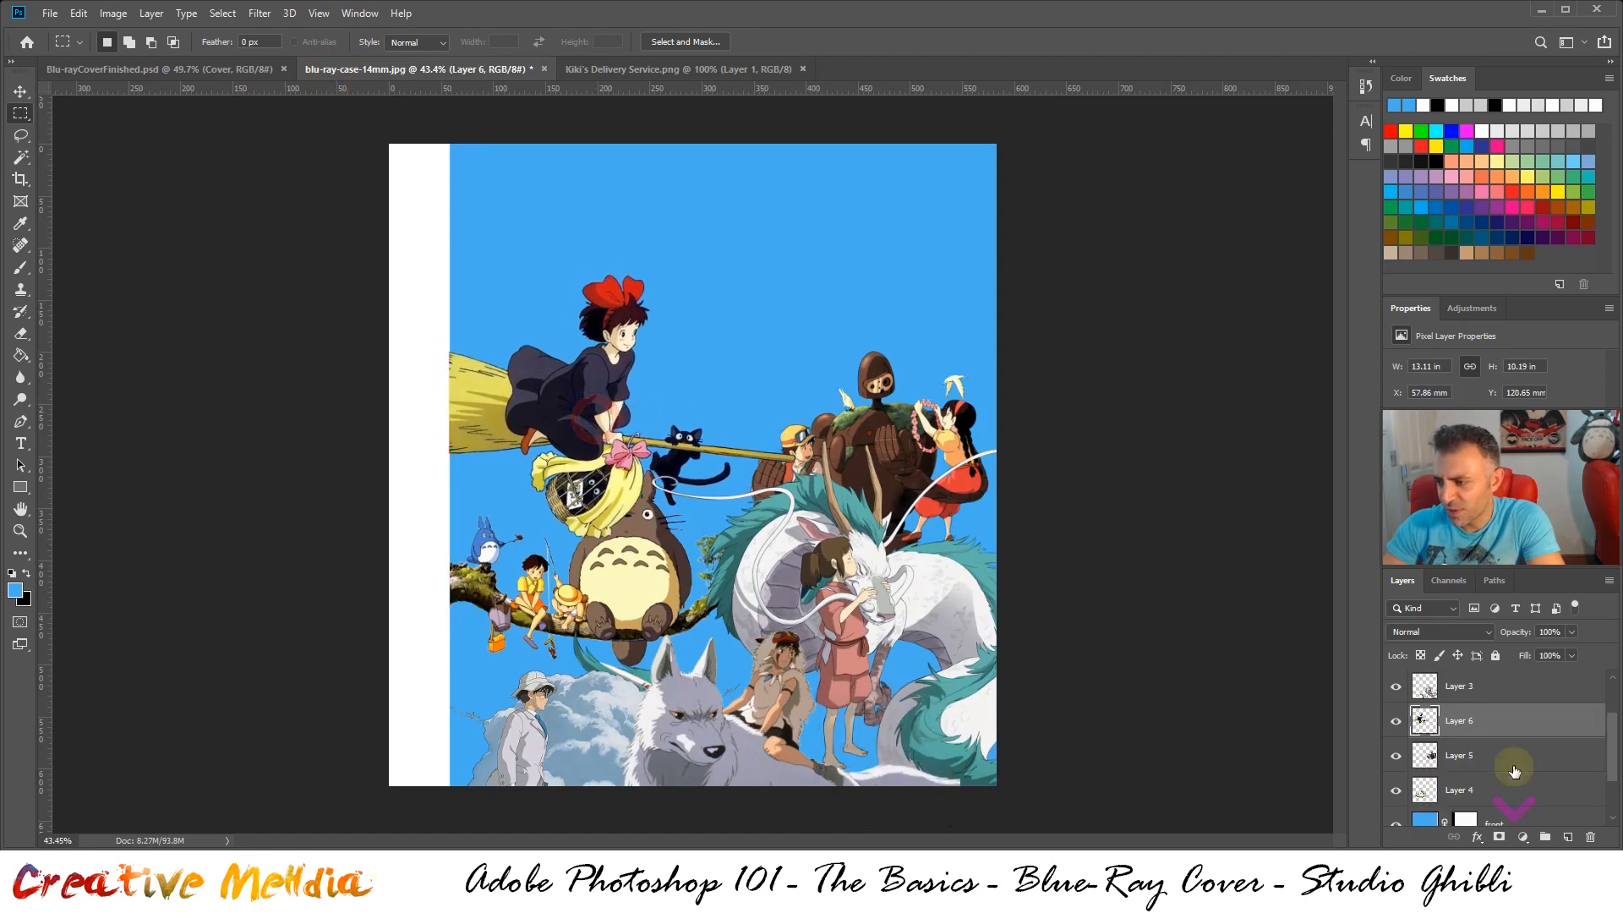
{"action": "left_click_drag", "start_coordinate": [1479, 721], "coordinate": [1487, 799]}
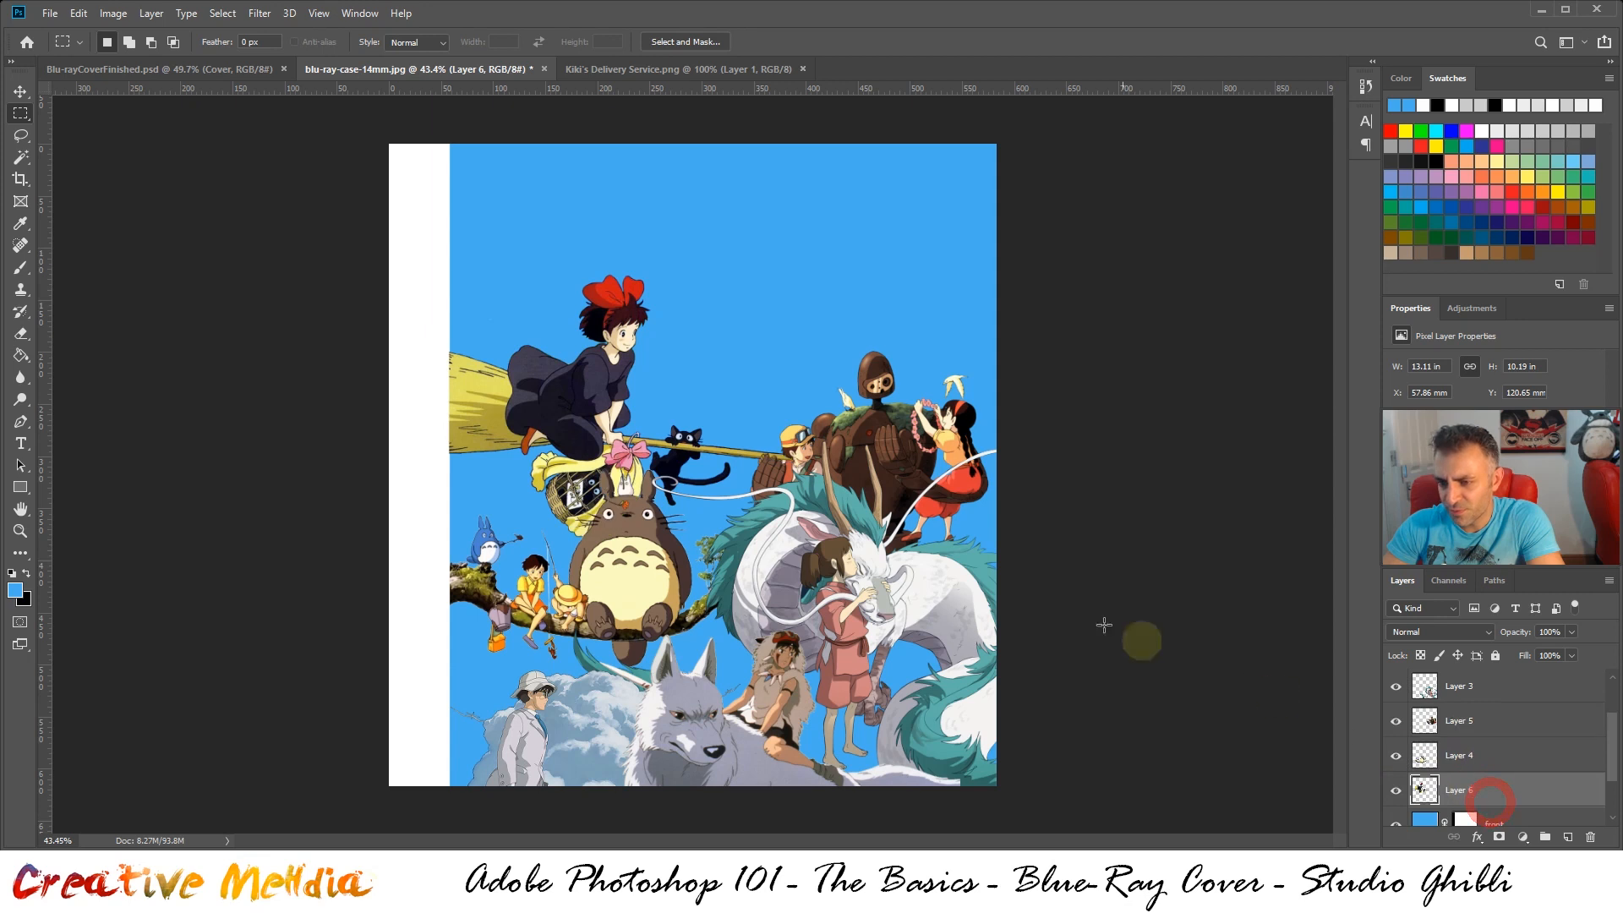
Try scaling the Kiki artwork down to about 72% and moving it up about 26 mm, using the finished cover as reference
{"action": "left_click", "coordinate": [217, 70]}
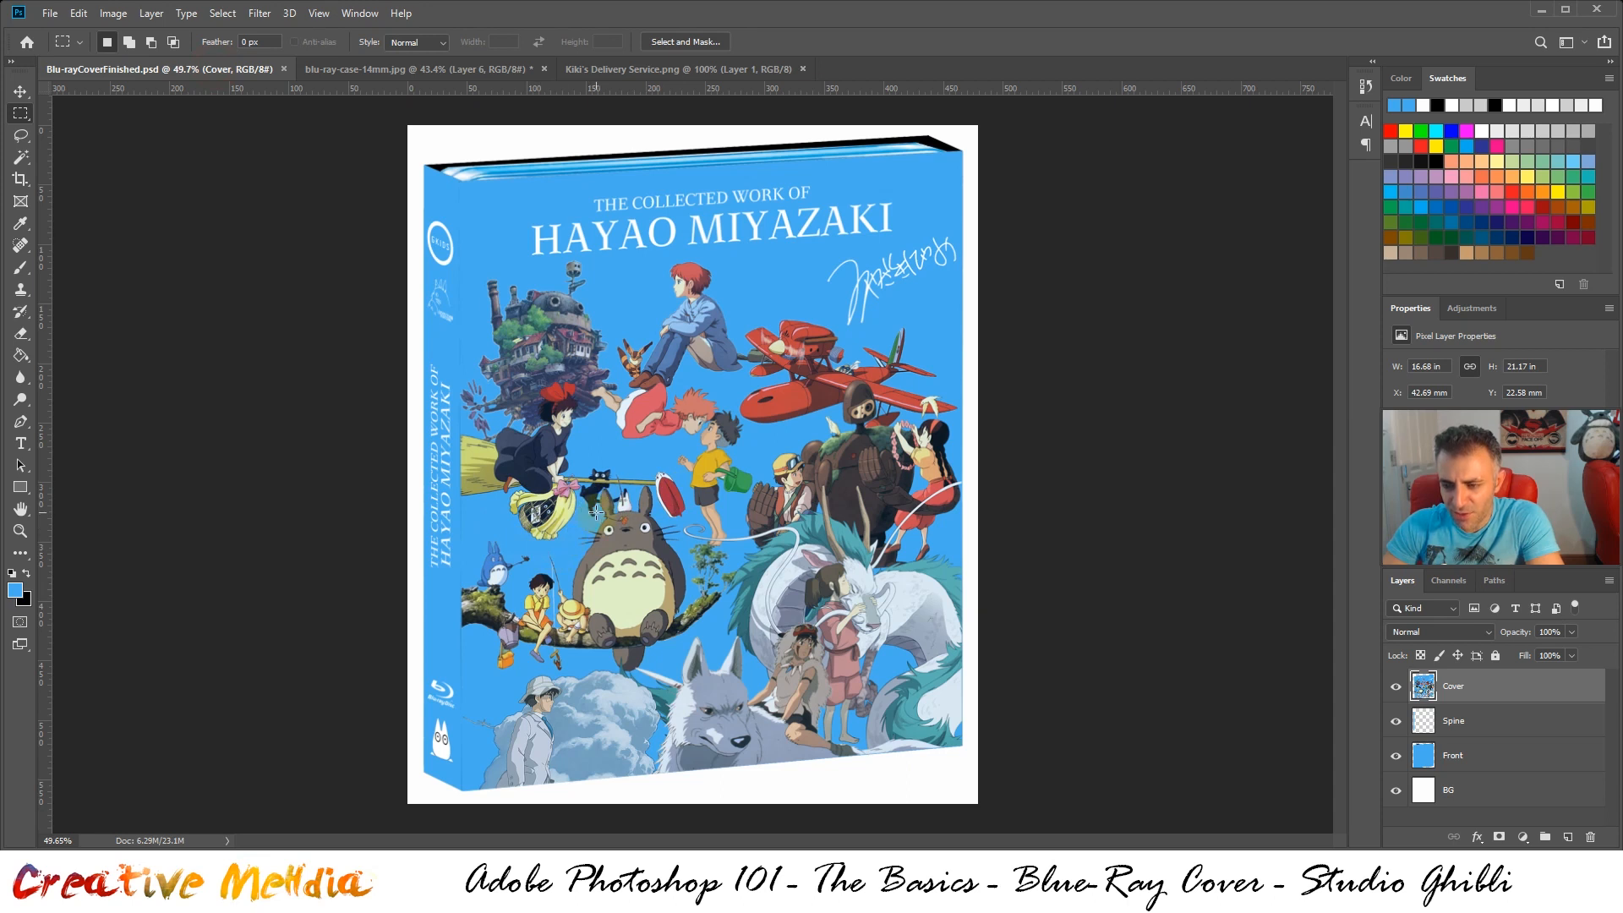
{"action": "scroll", "coordinate": [597, 512], "scroll_direction": "up", "scroll_amount": 3}
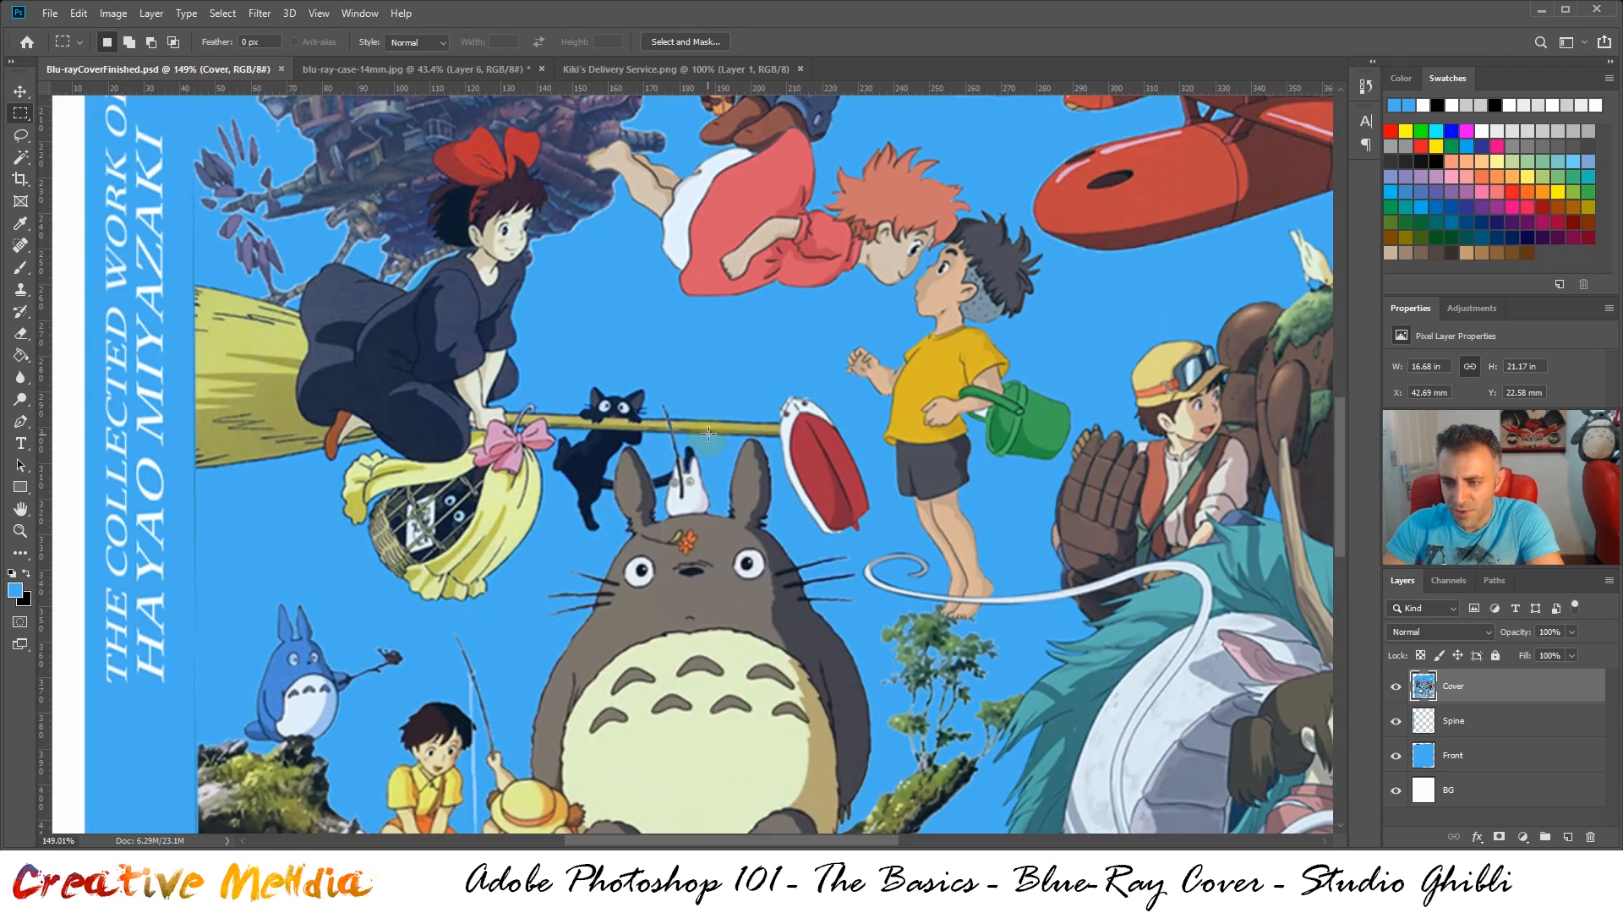
{"action": "left_click", "coordinate": [465, 69]}
{"action": "scroll", "coordinate": [626, 473], "scroll_direction": "up", "scroll_amount": 1}
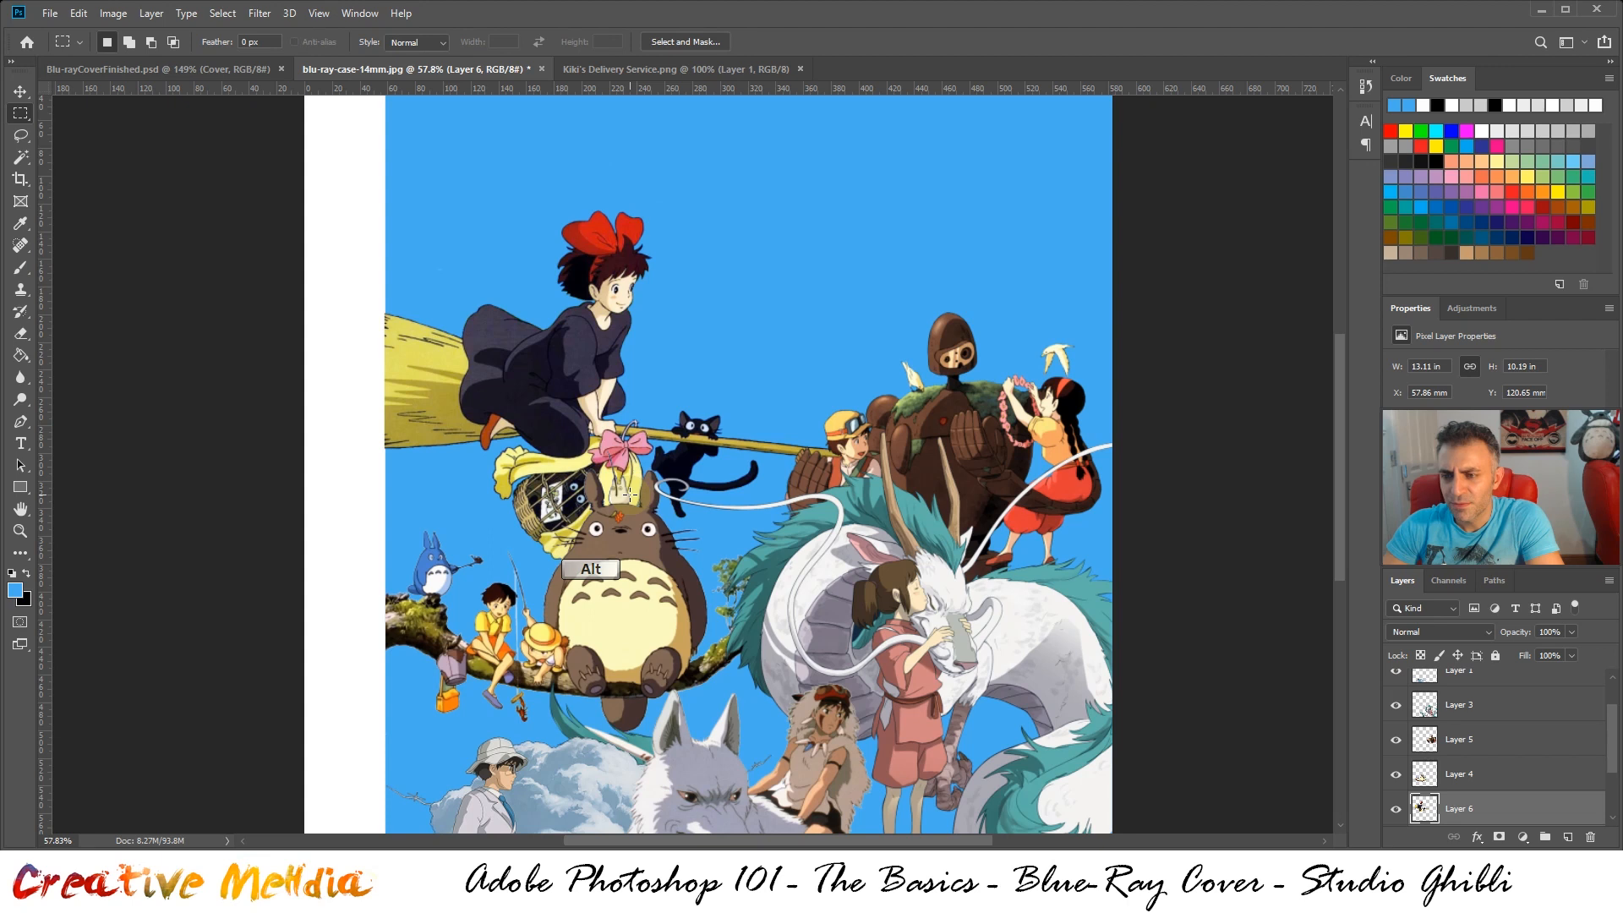
{"action": "scroll", "coordinate": [628, 492], "scroll_direction": "down", "scroll_amount": 1}
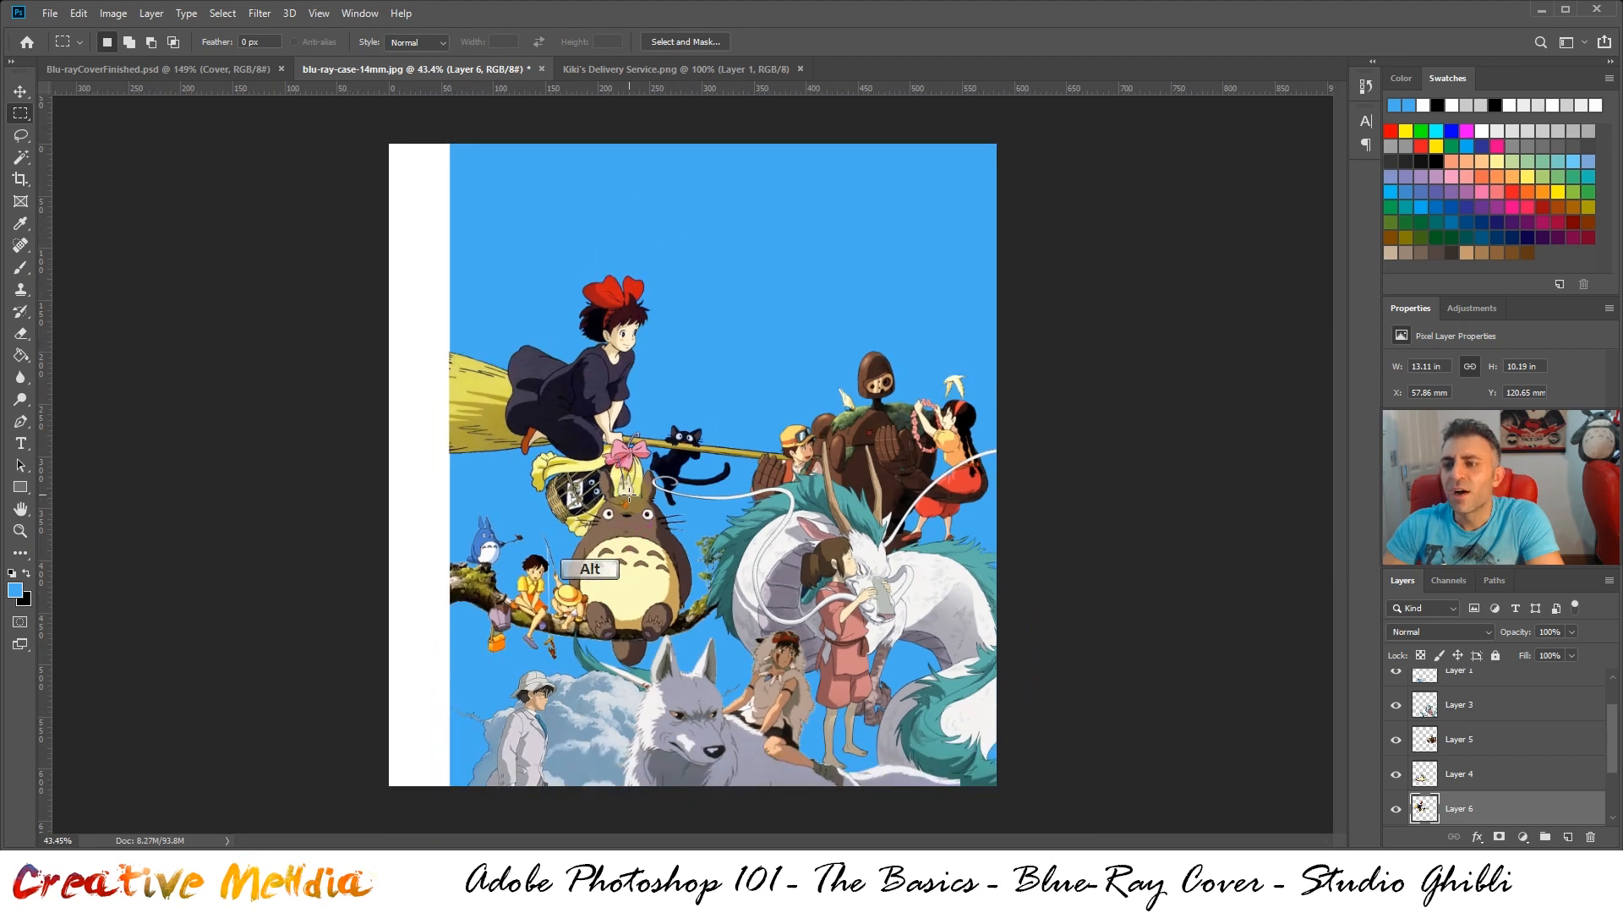
{"action": "left_click", "coordinate": [214, 74]}
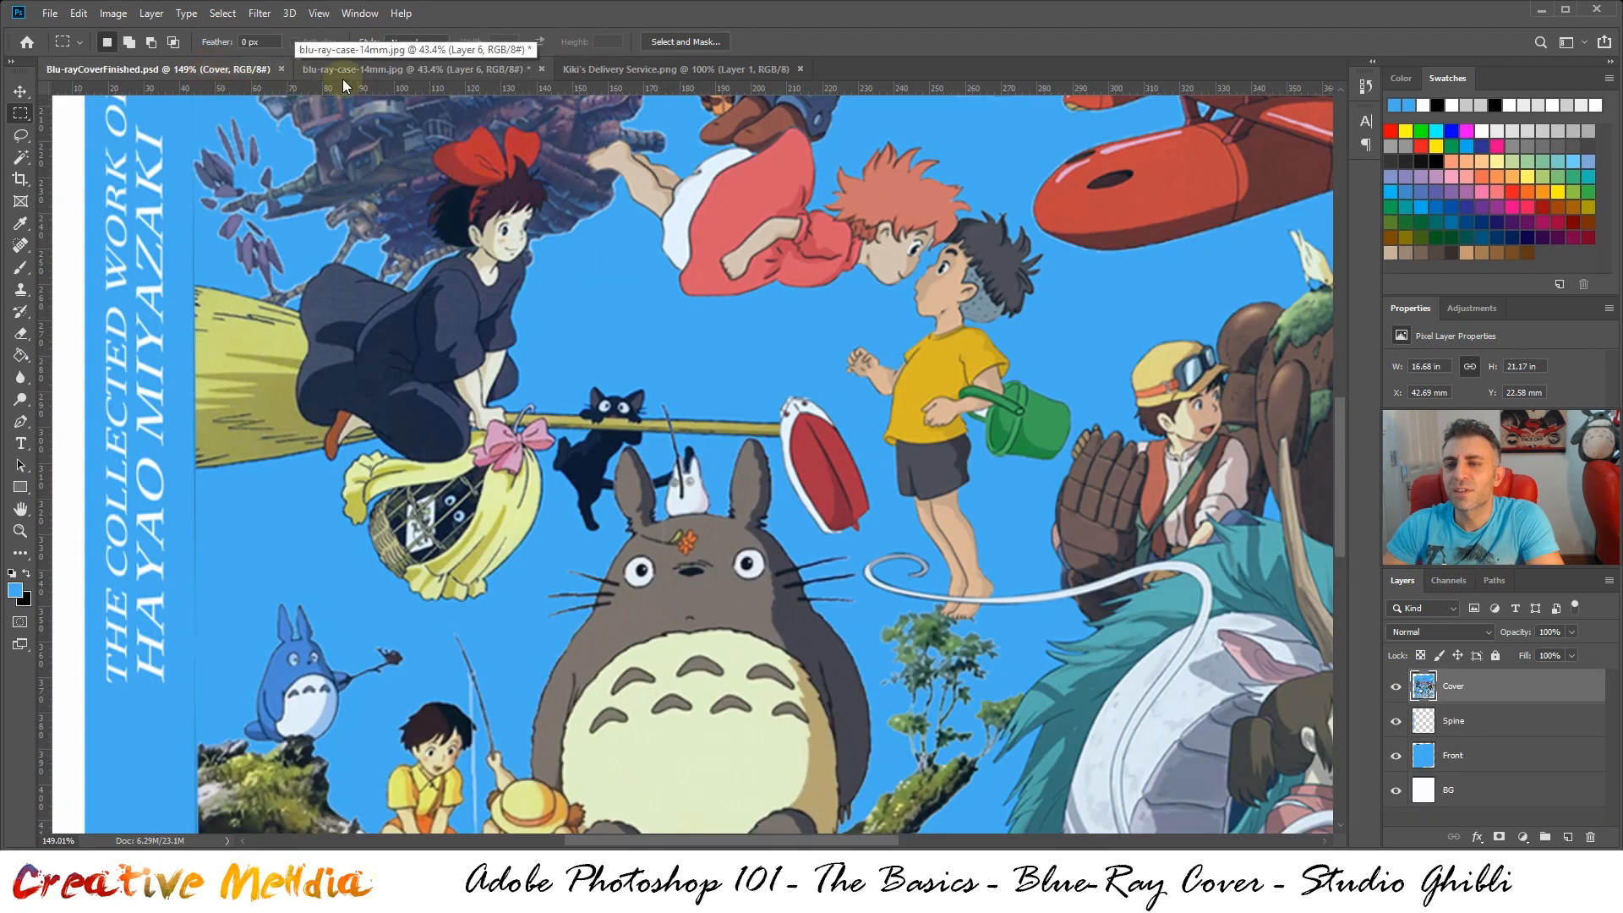
{"action": "left_click", "coordinate": [368, 70]}
{"action": "key", "text": "ctrl+t"}
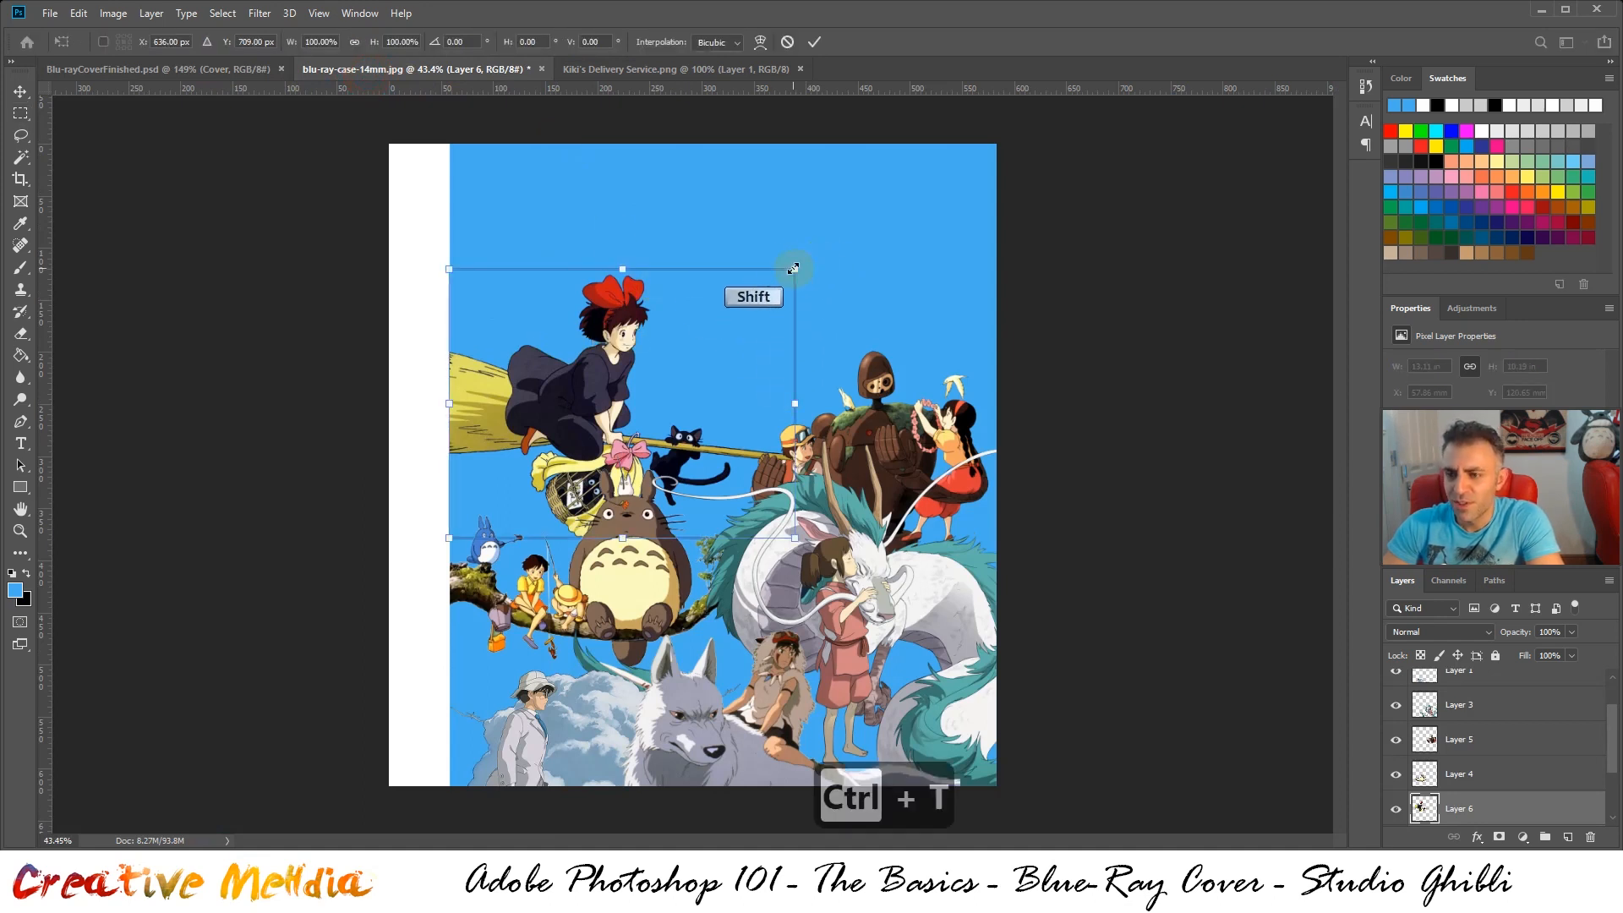
{"action": "left_click_drag", "start_coordinate": [793, 271], "coordinate": [675, 321]}
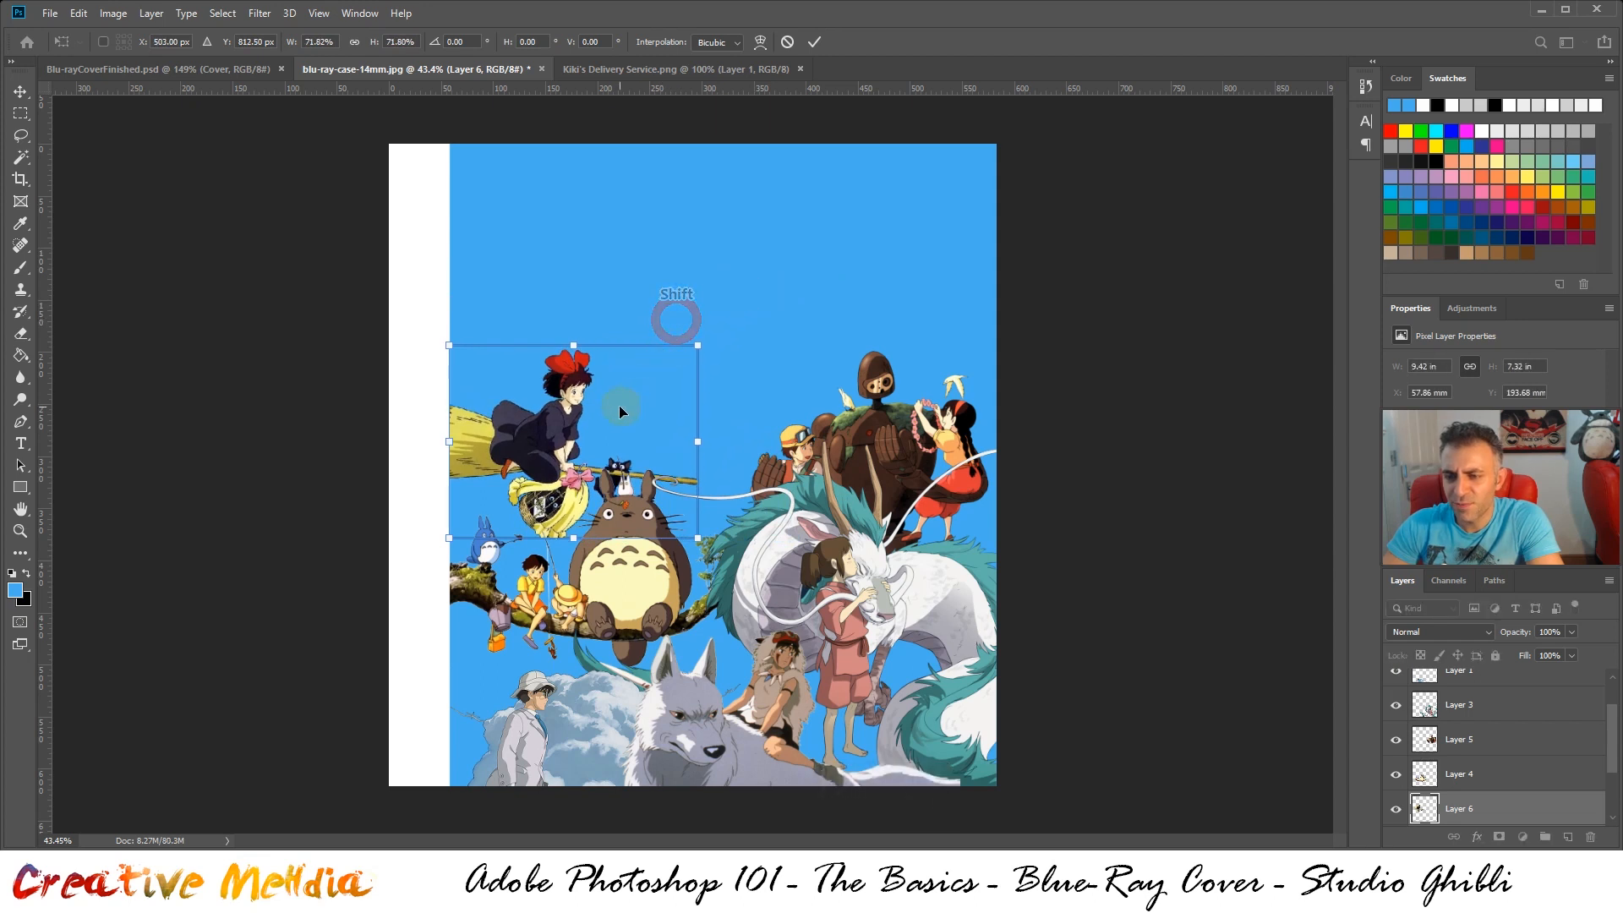
{"action": "left_click_drag", "start_coordinate": [619, 409], "coordinate": [620, 390]}
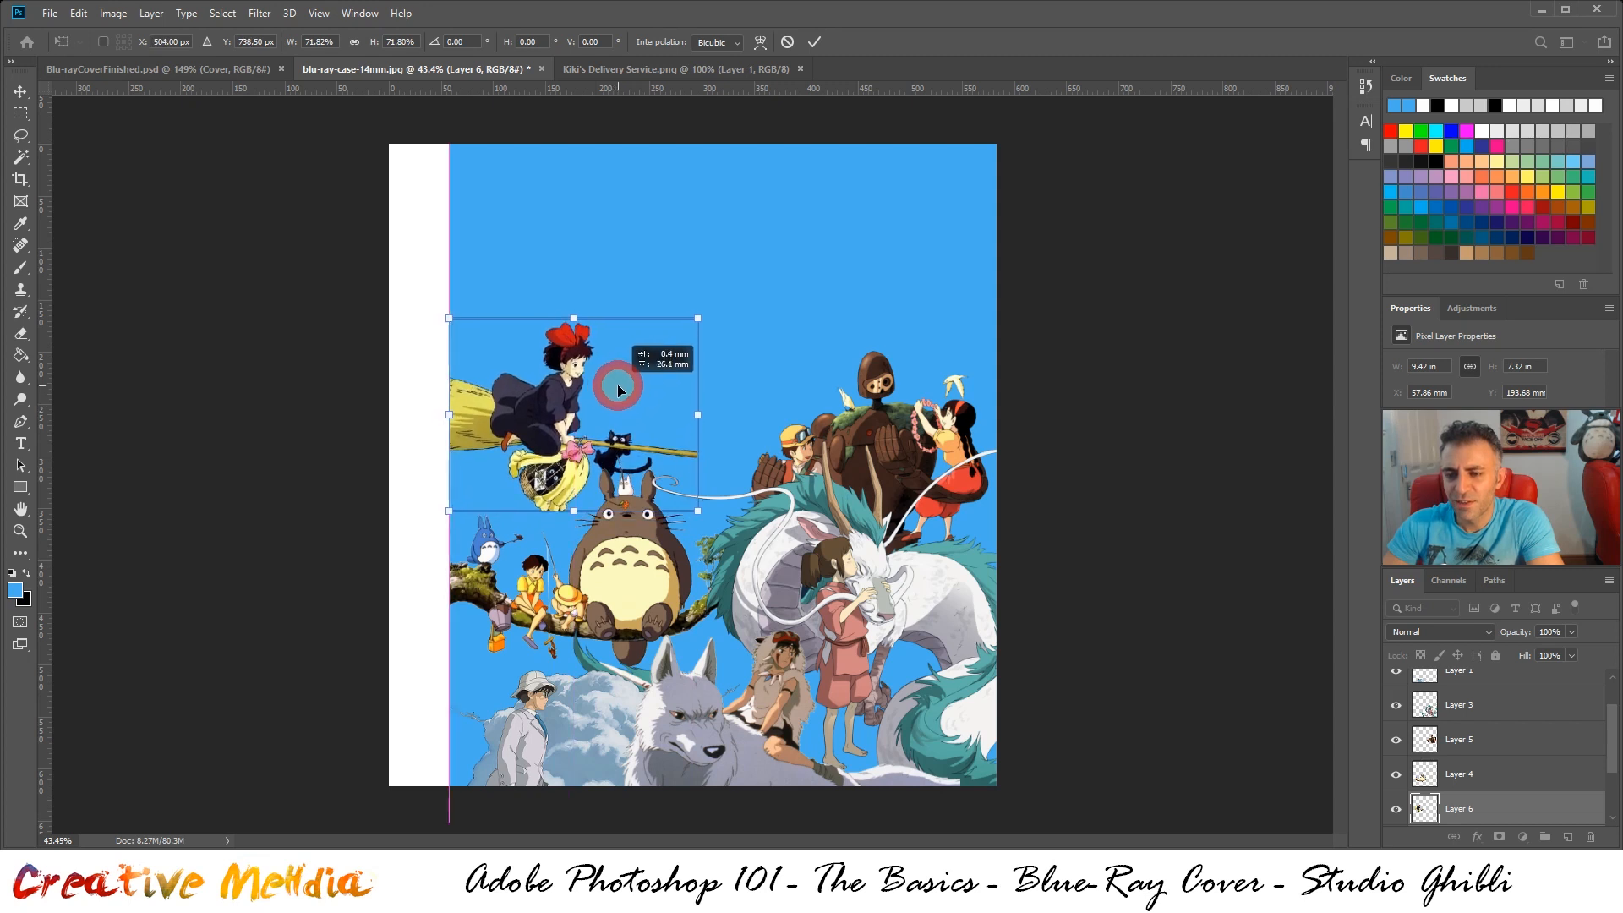
Compare the Kiki artwork's size and placement in blu-ray-case-14mm.jpg with Blu-rayCoverFinished.psd, including the neighbouring characters
{"action": "left_click", "coordinate": [214, 76]}
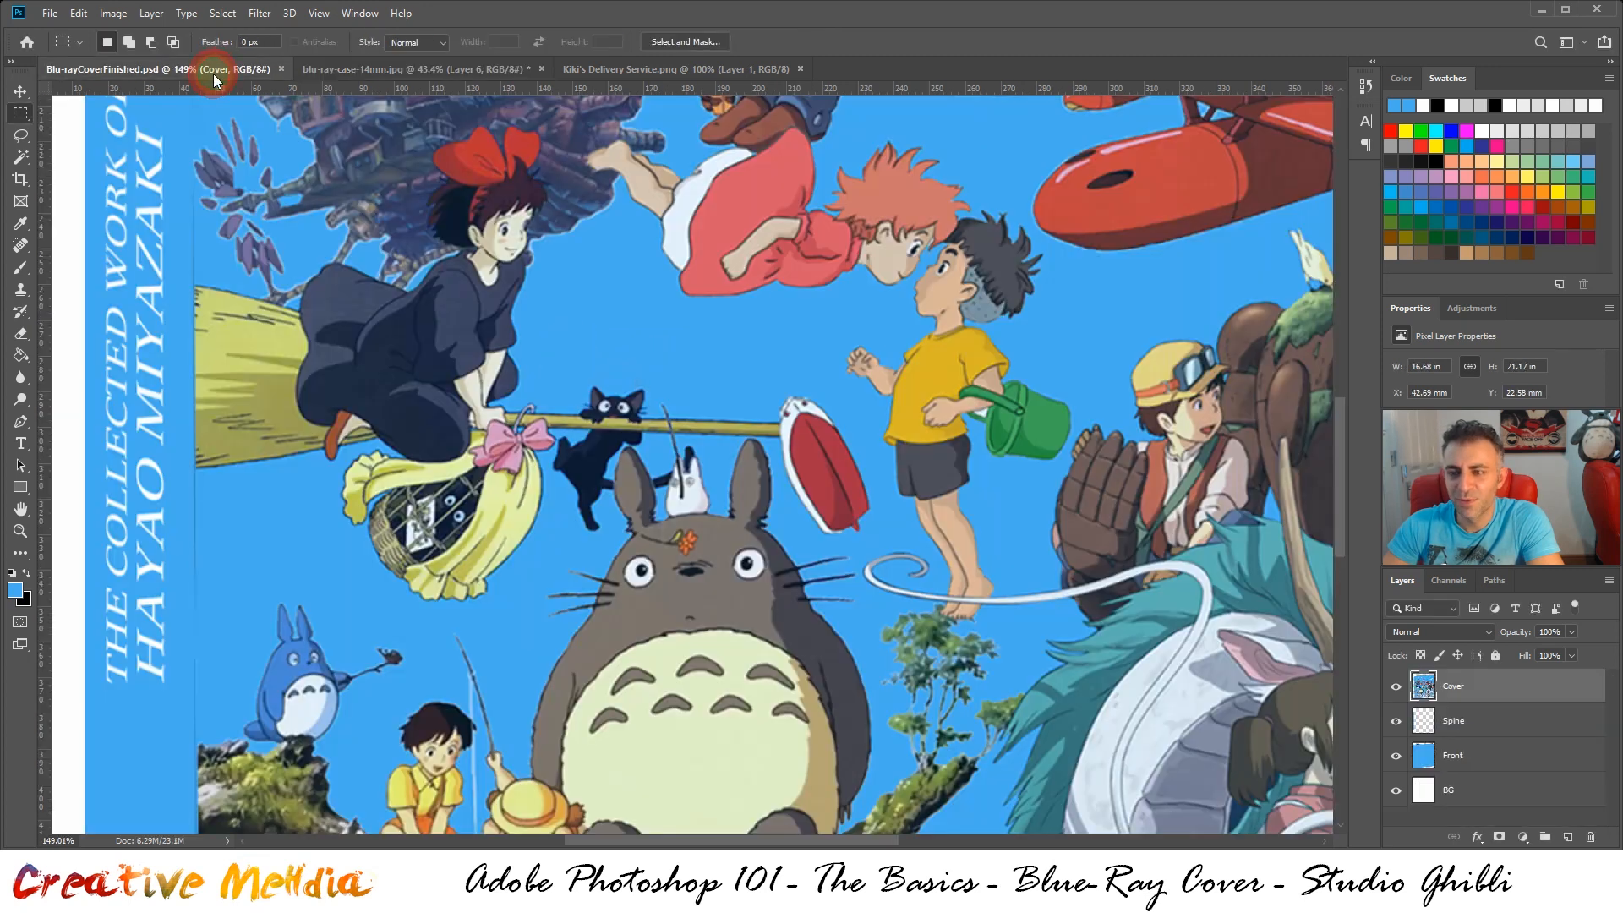
{"action": "left_click", "coordinate": [337, 68]}
{"action": "scroll", "coordinate": [663, 458], "scroll_direction": "up", "scroll_amount": 3}
{"action": "scroll", "coordinate": [663, 458], "scroll_direction": "up", "scroll_amount": 3}
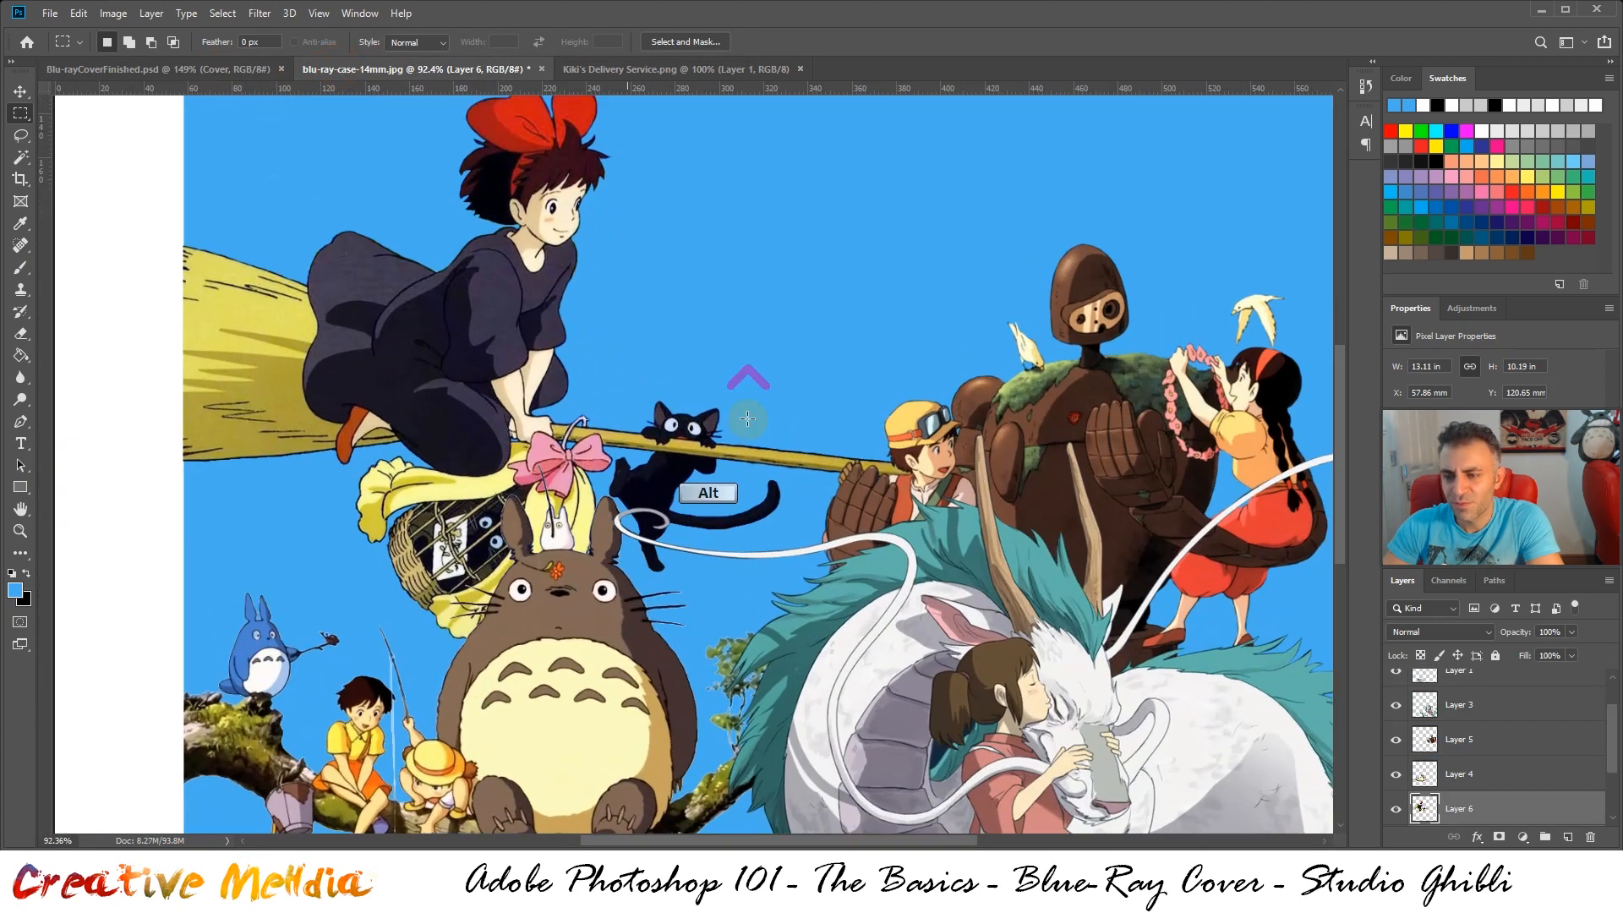
{"action": "scroll", "coordinate": [747, 418], "scroll_direction": "down", "scroll_amount": 3}
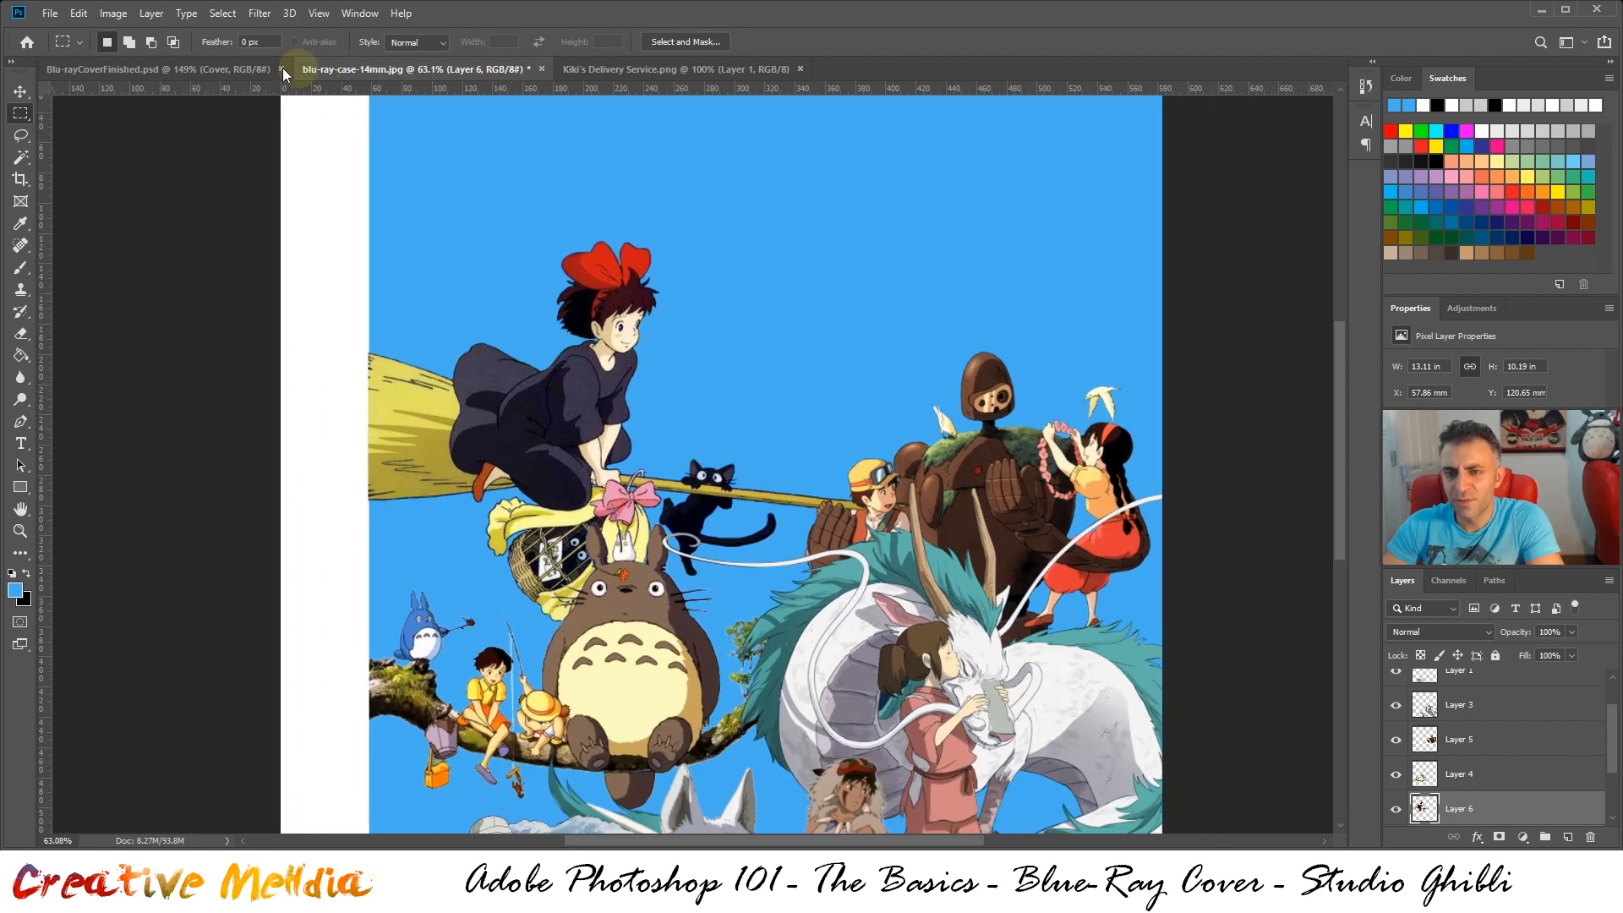
{"action": "left_click", "coordinate": [269, 69]}
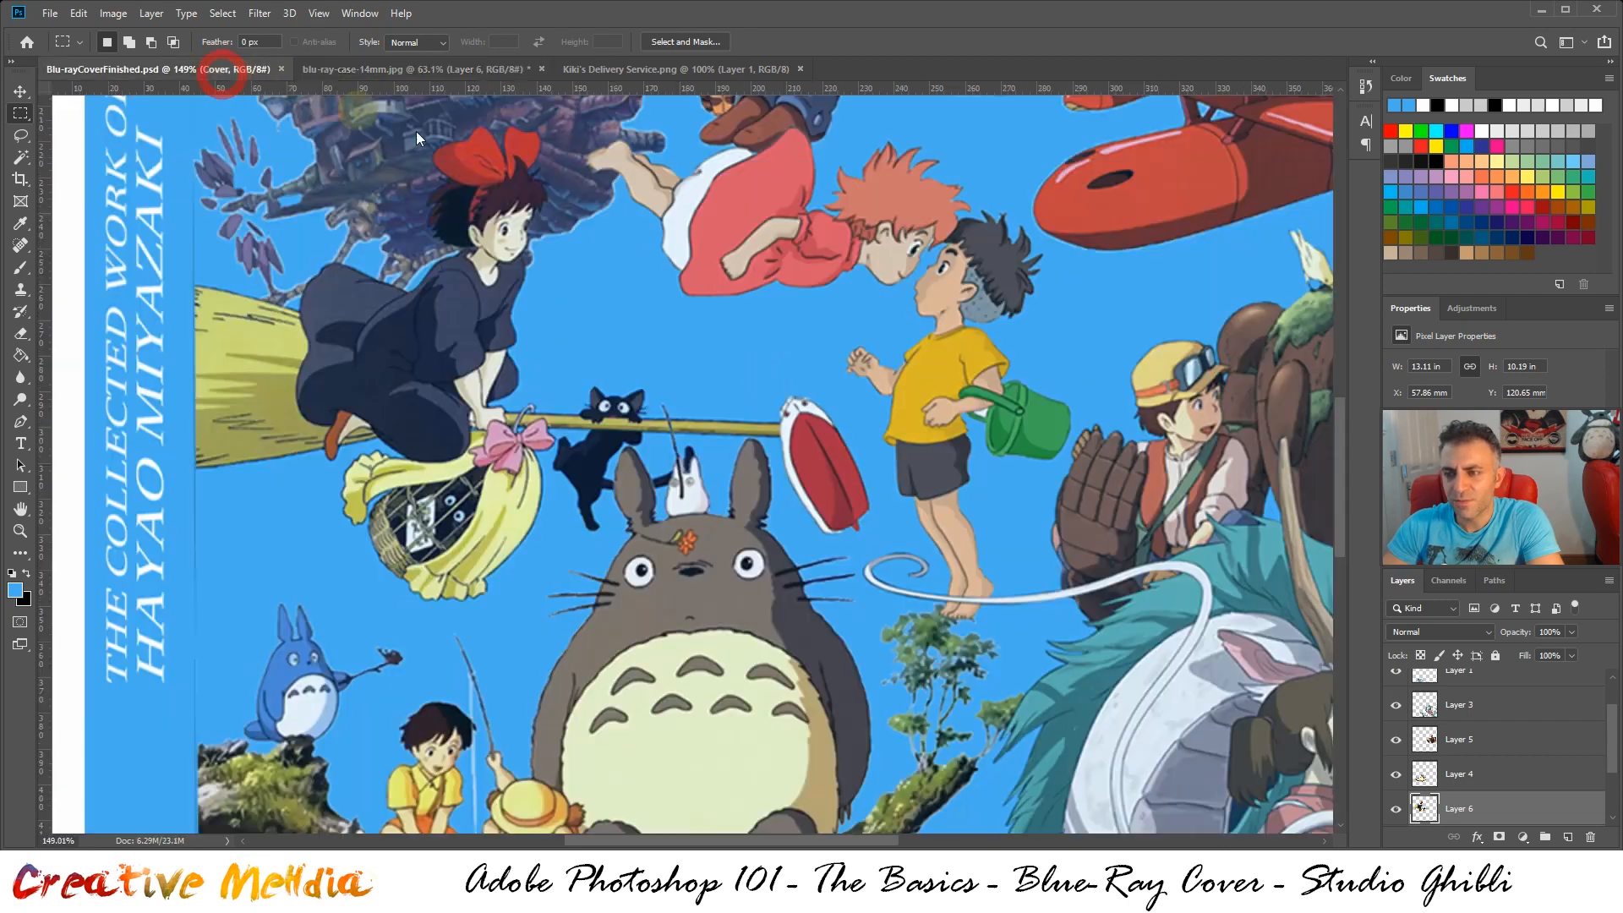
{"action": "scroll", "coordinate": [1020, 391], "scroll_direction": "down", "scroll_amount": 3}
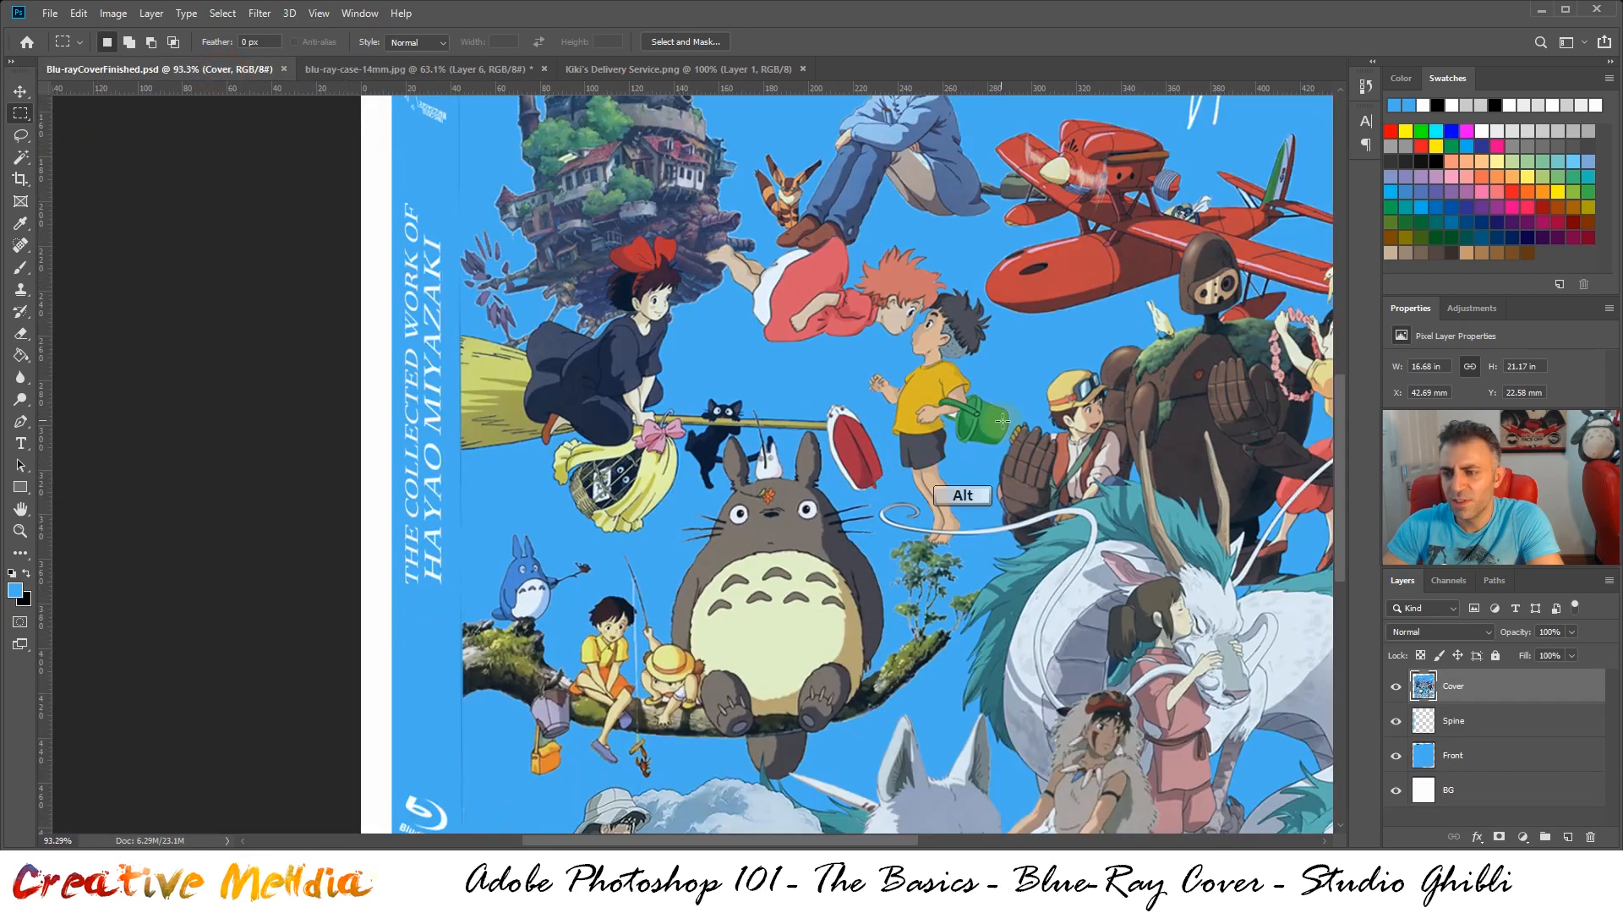
{"action": "scroll", "coordinate": [1200, 372], "scroll_direction": "down", "scroll_amount": 3}
{"action": "scroll", "coordinate": [1099, 348], "scroll_direction": "up", "scroll_amount": 2}
{"action": "scroll", "coordinate": [1099, 347], "scroll_direction": "up", "scroll_amount": 1}
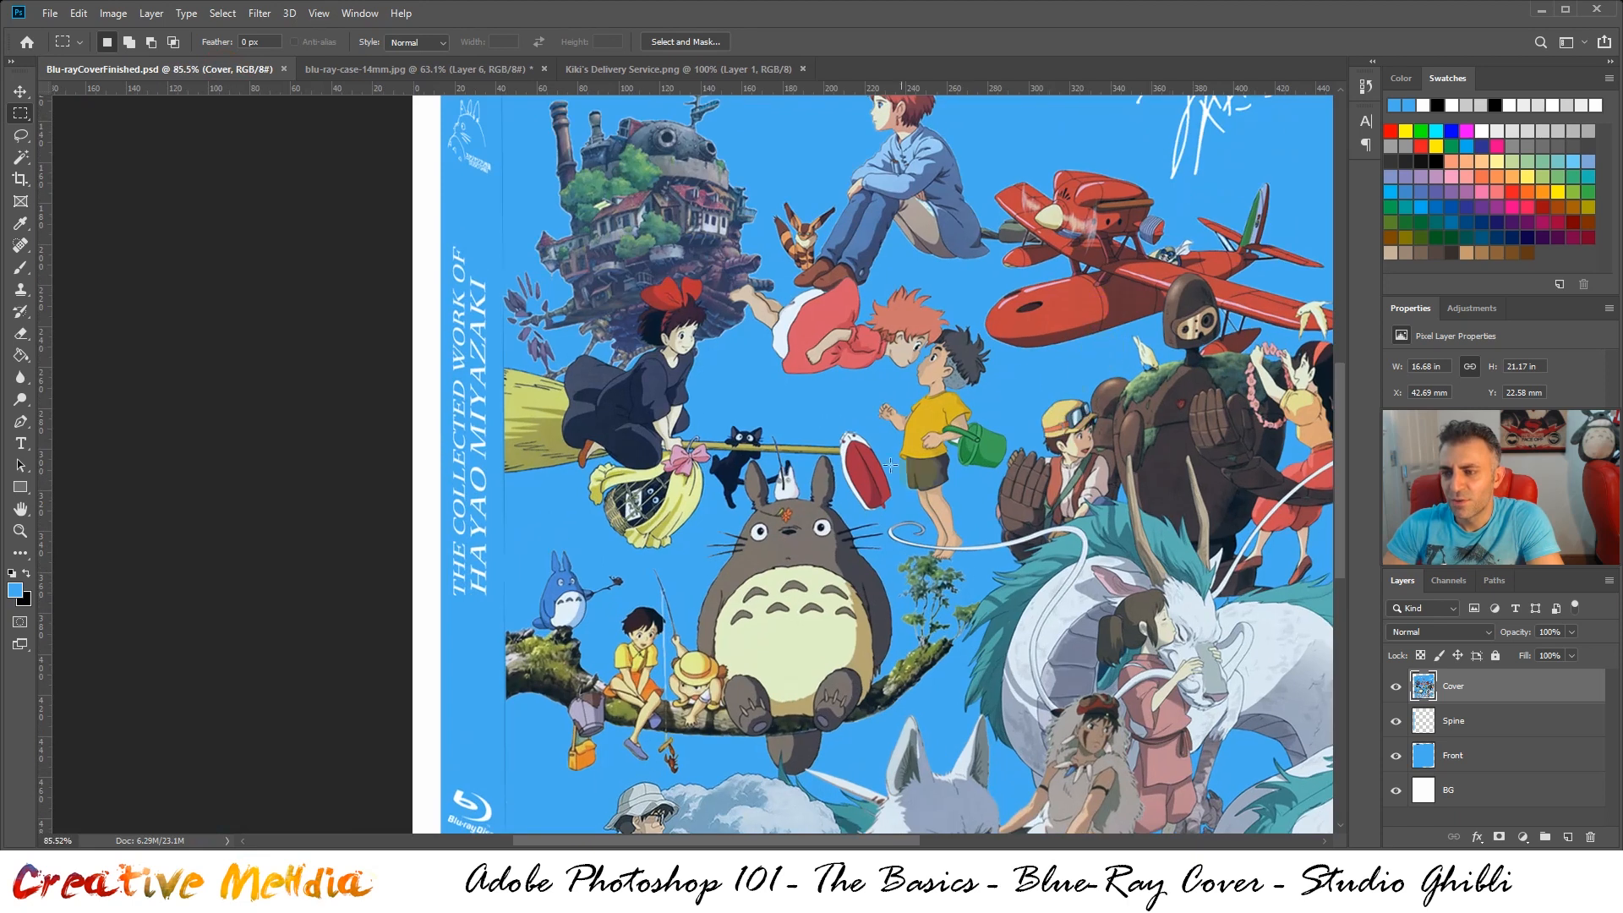
{"action": "scroll", "coordinate": [961, 455], "scroll_direction": "up", "scroll_amount": 1}
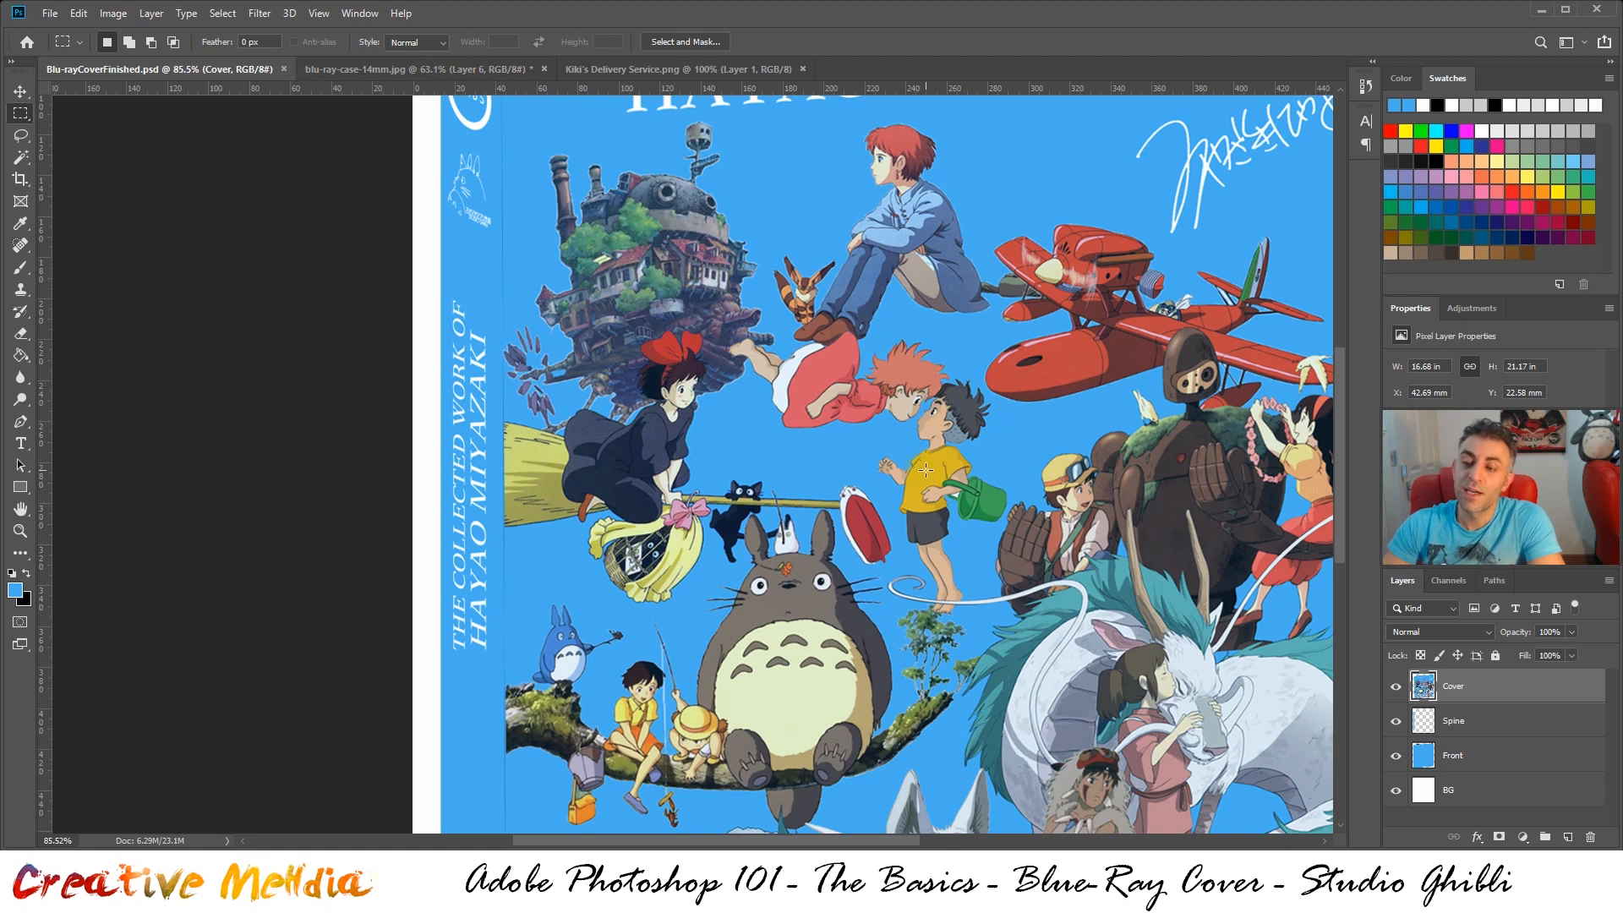
{"action": "left_click", "coordinate": [348, 67]}
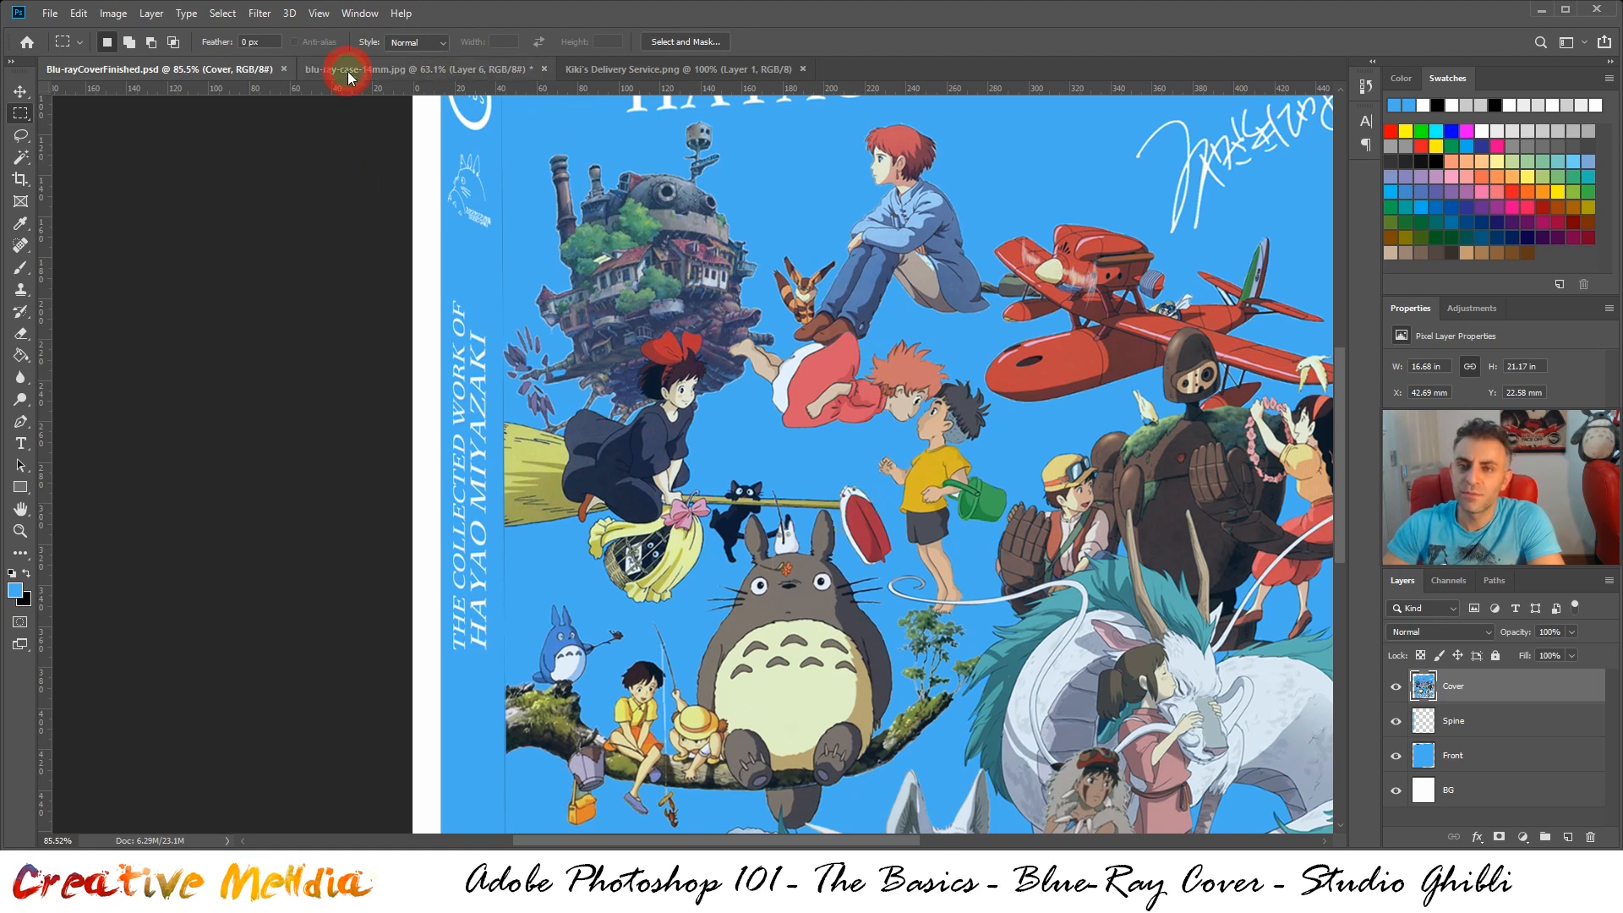
Try scaling the Kiki artwork to about 72% and moving it slightly up, then check it against the finished cover
{"action": "key", "text": "ctrl+t"}
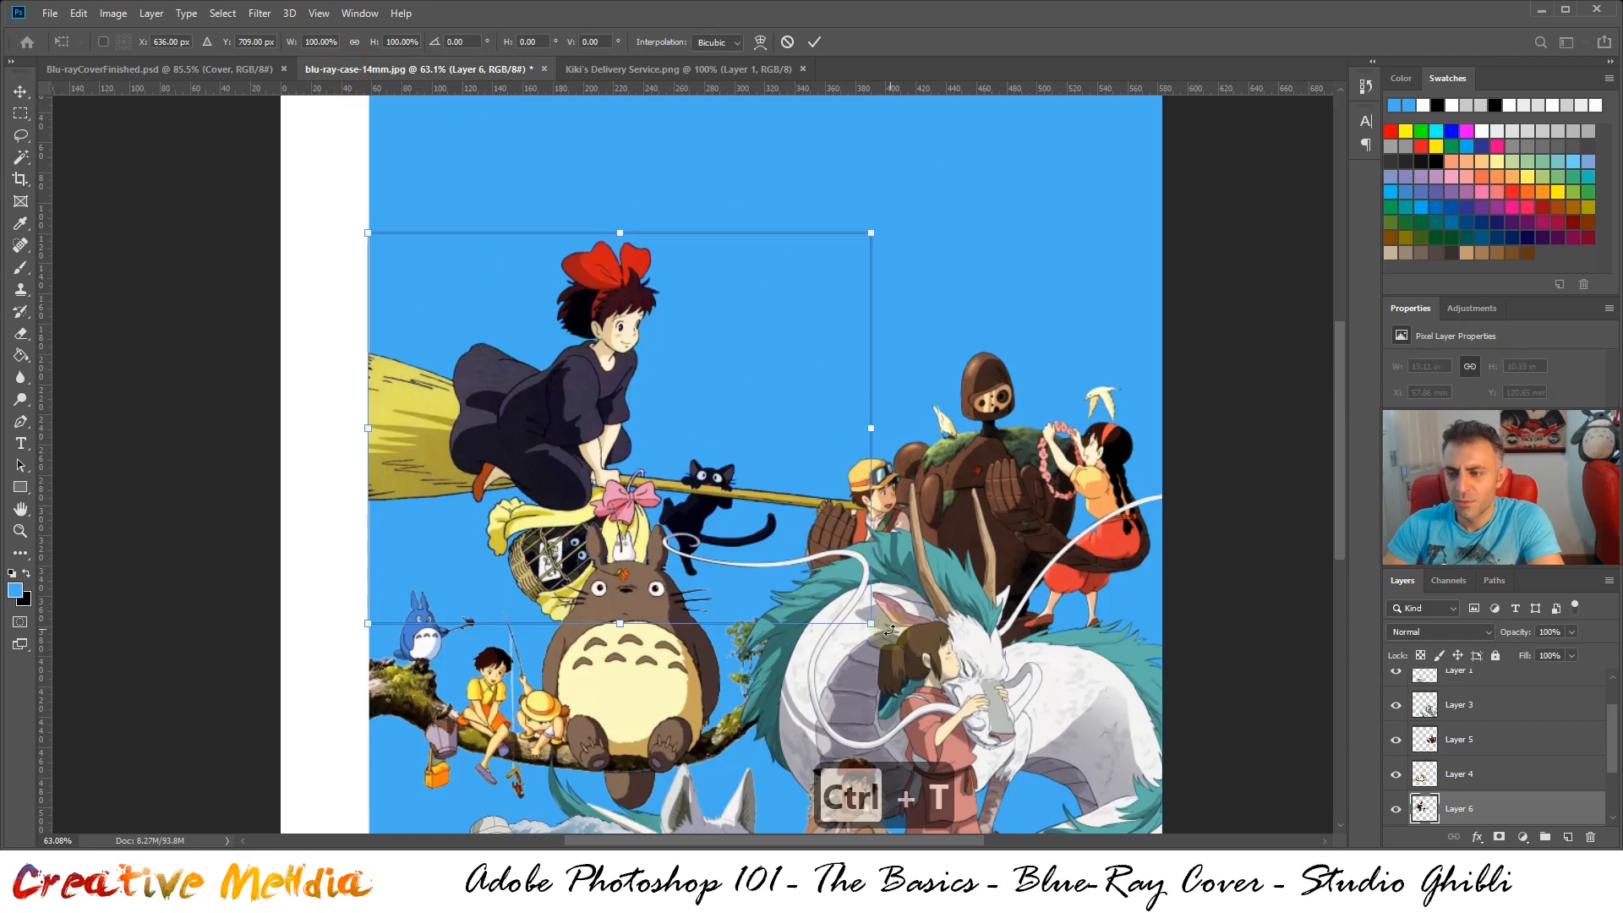
{"action": "left_click_drag", "start_coordinate": [871, 232], "coordinate": [700, 368]}
{"action": "mouse_move", "coordinate": [667, 437]}
{"action": "left_mouse_down"}
{"action": "mouse_move", "coordinate": [666, 384]}
{"action": "mouse_move", "coordinate": [662, 406]}
{"action": "left_mouse_up"}
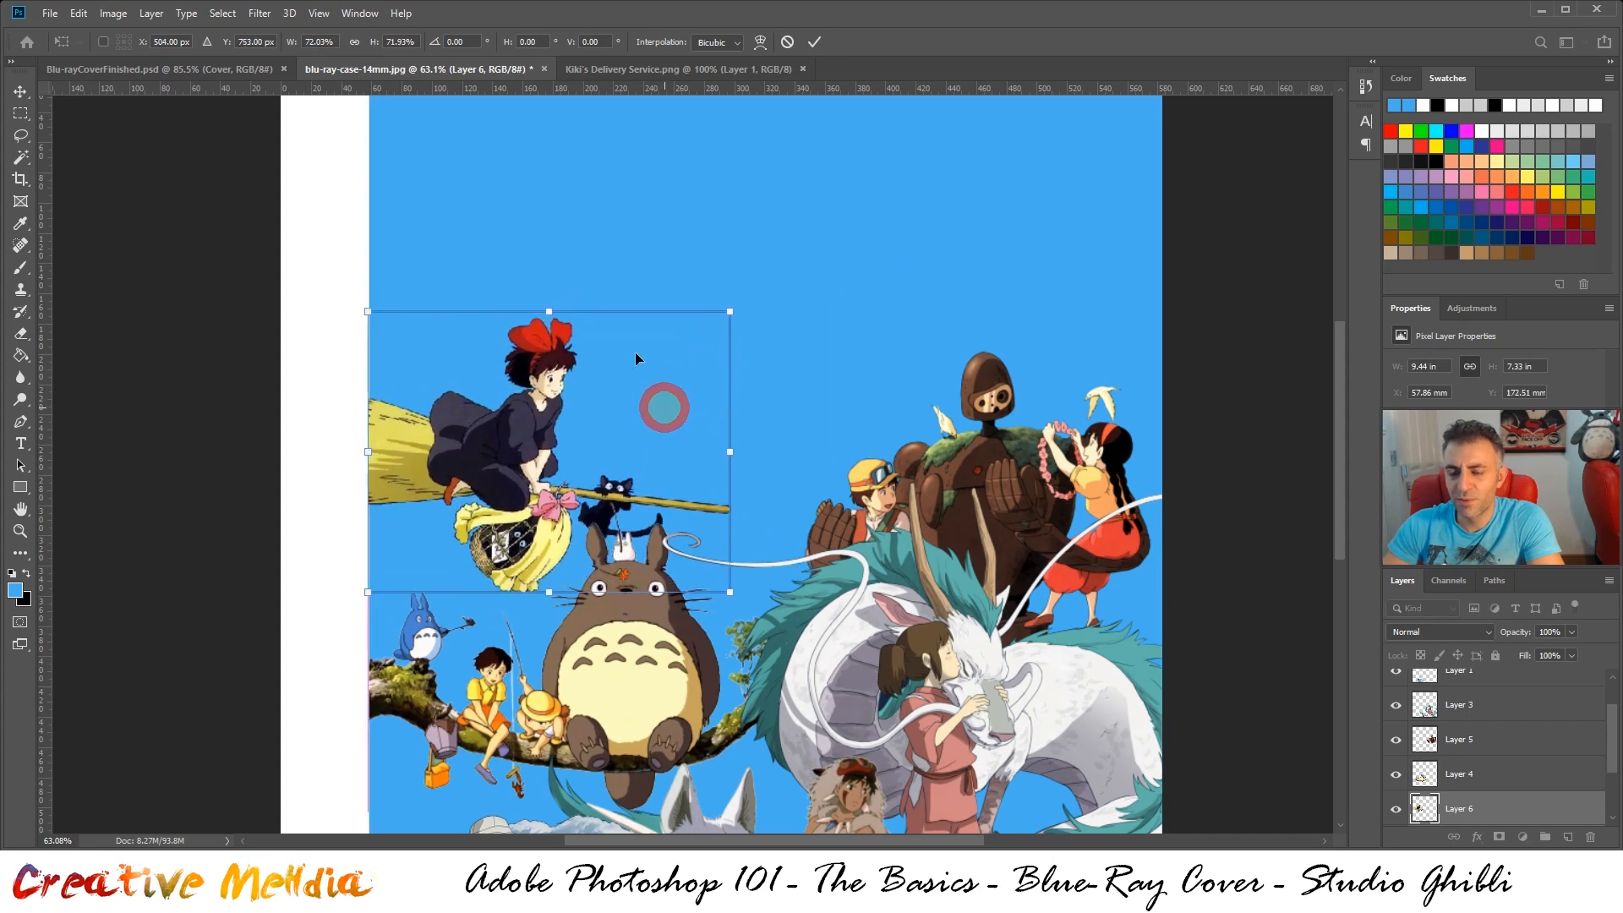
{"action": "left_click", "coordinate": [248, 73]}
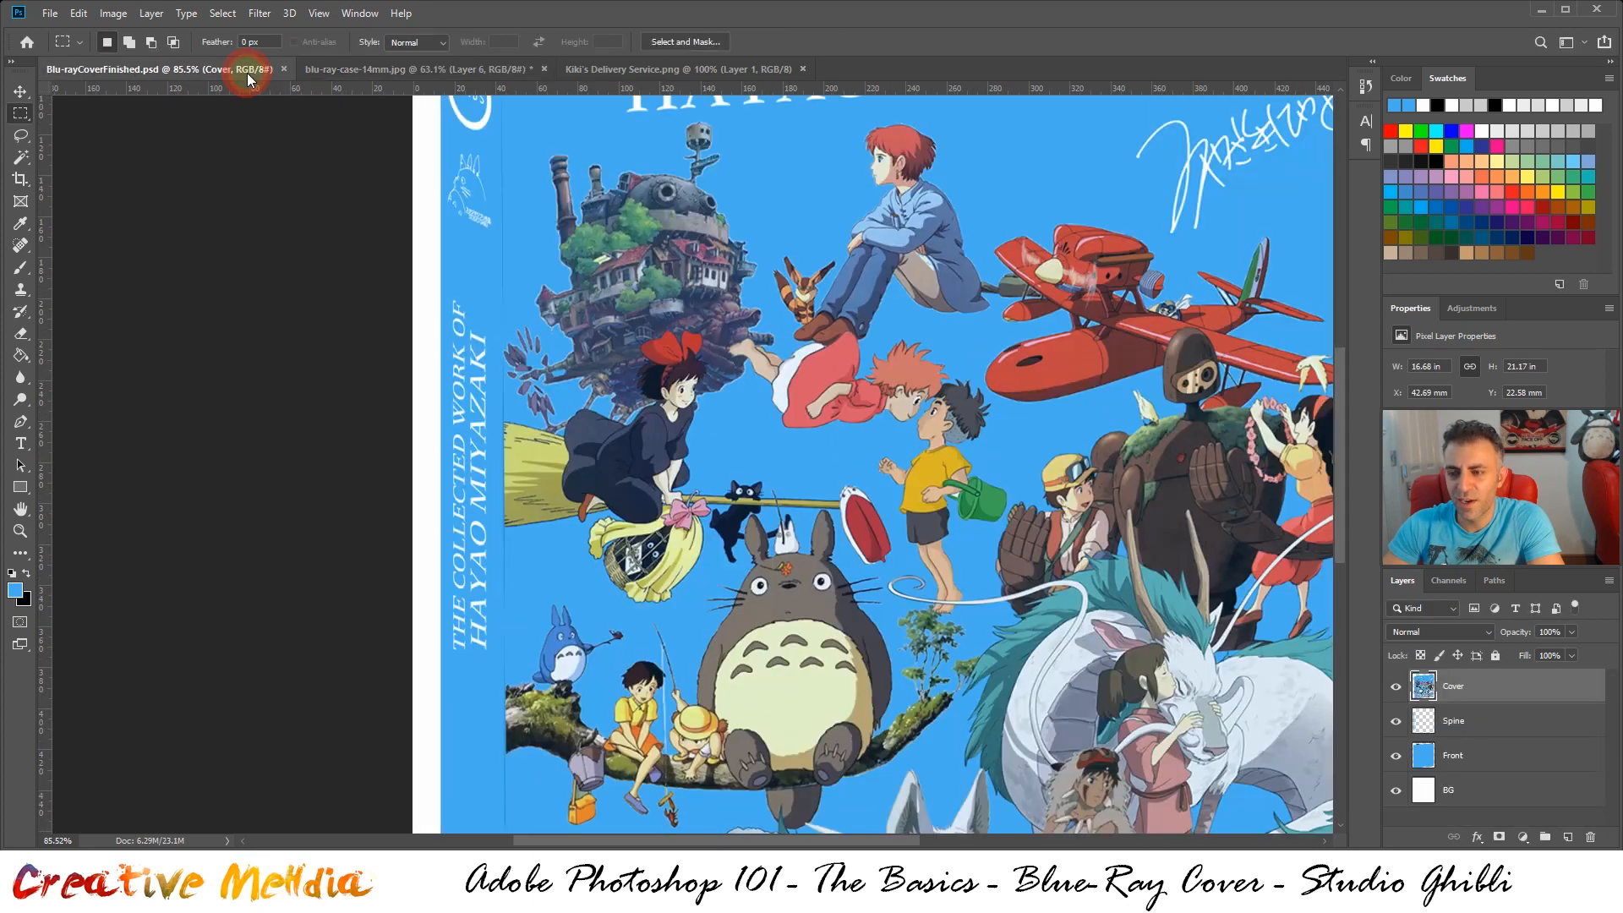
{"action": "left_click", "coordinate": [312, 68]}
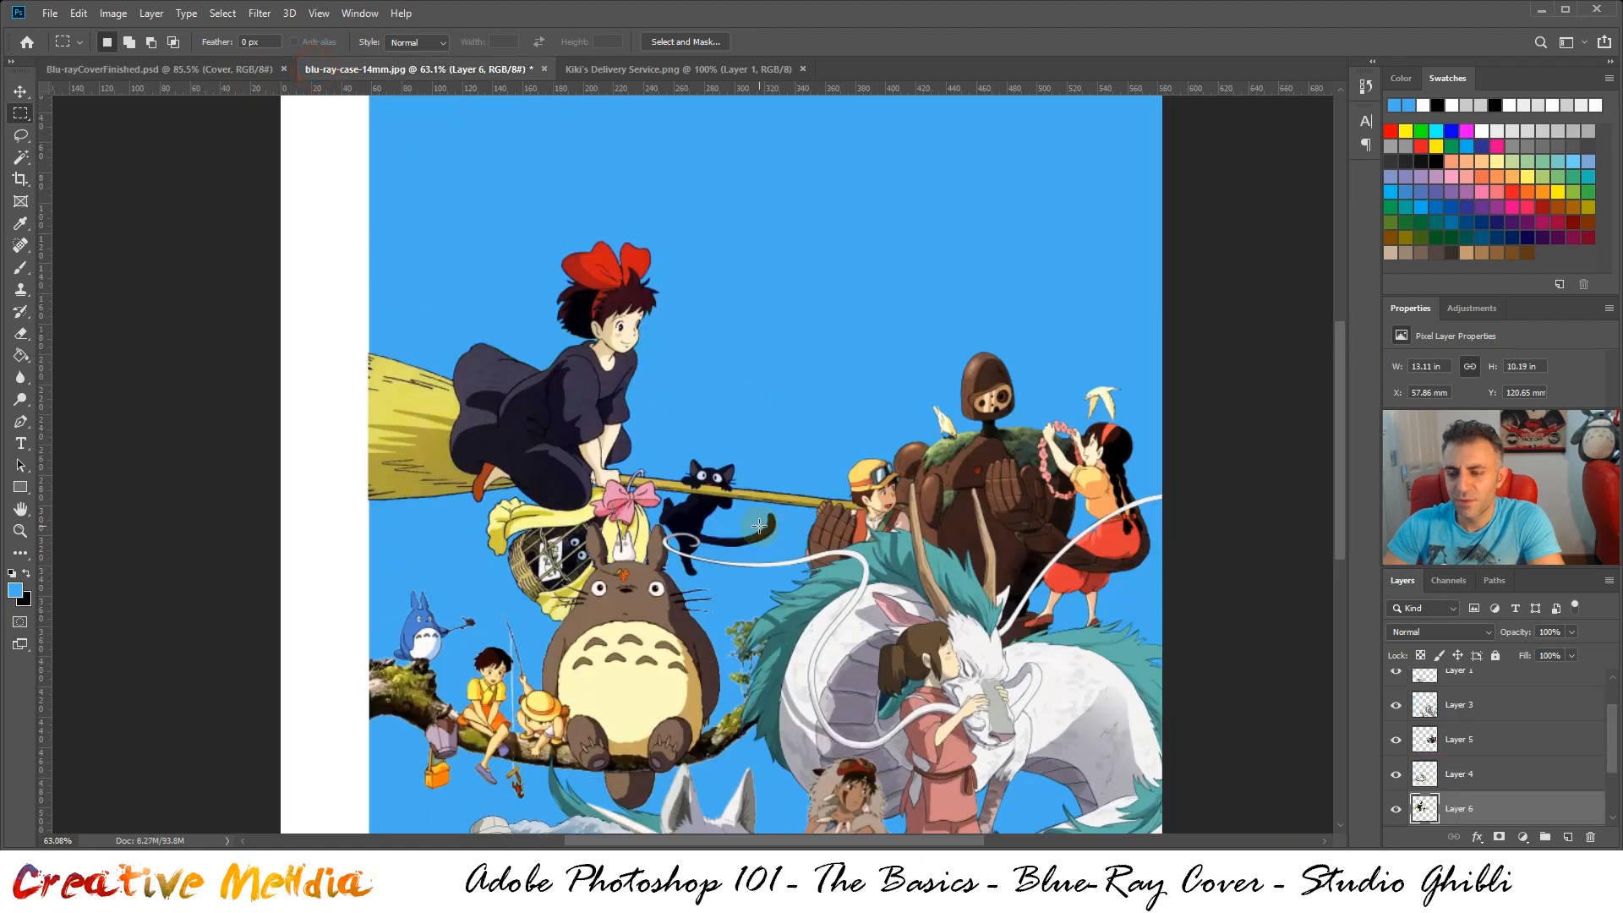
Scale the Kiki artwork down to about 8.3 × 6.5 in and place it at about X 58 mm, Y 191 mm
{"action": "key", "text": "ctrl+t"}
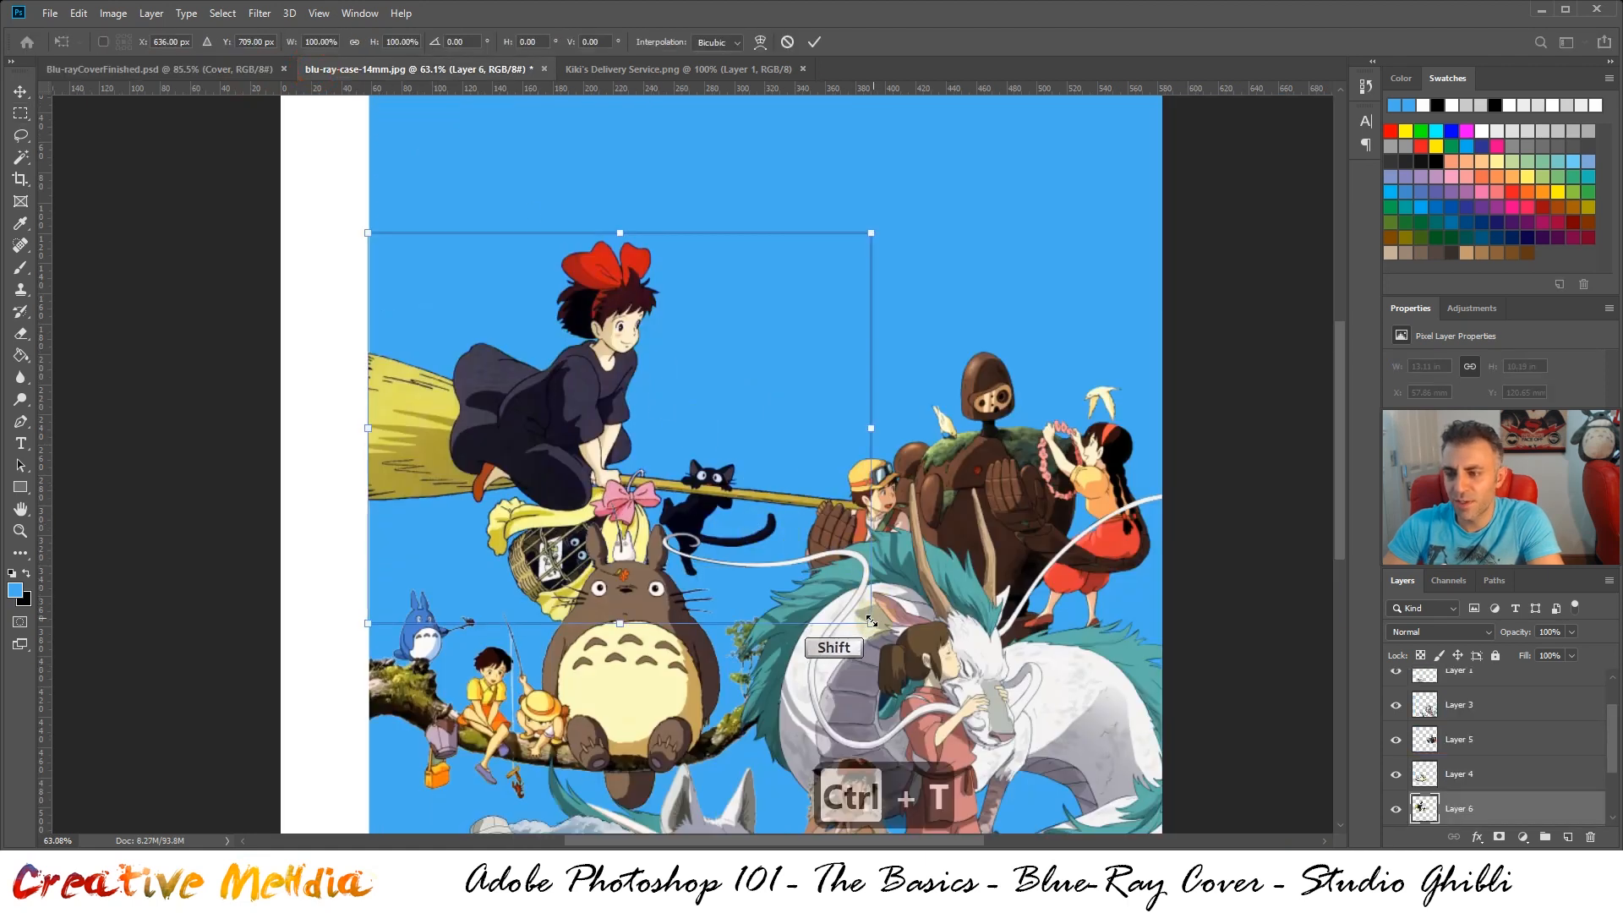
{"action": "left_click_drag", "start_coordinate": [872, 235], "coordinate": [663, 352]}
{"action": "left_click_drag", "start_coordinate": [598, 448], "coordinate": [595, 413]}
{"action": "key", "text": "ctrl+Return"}
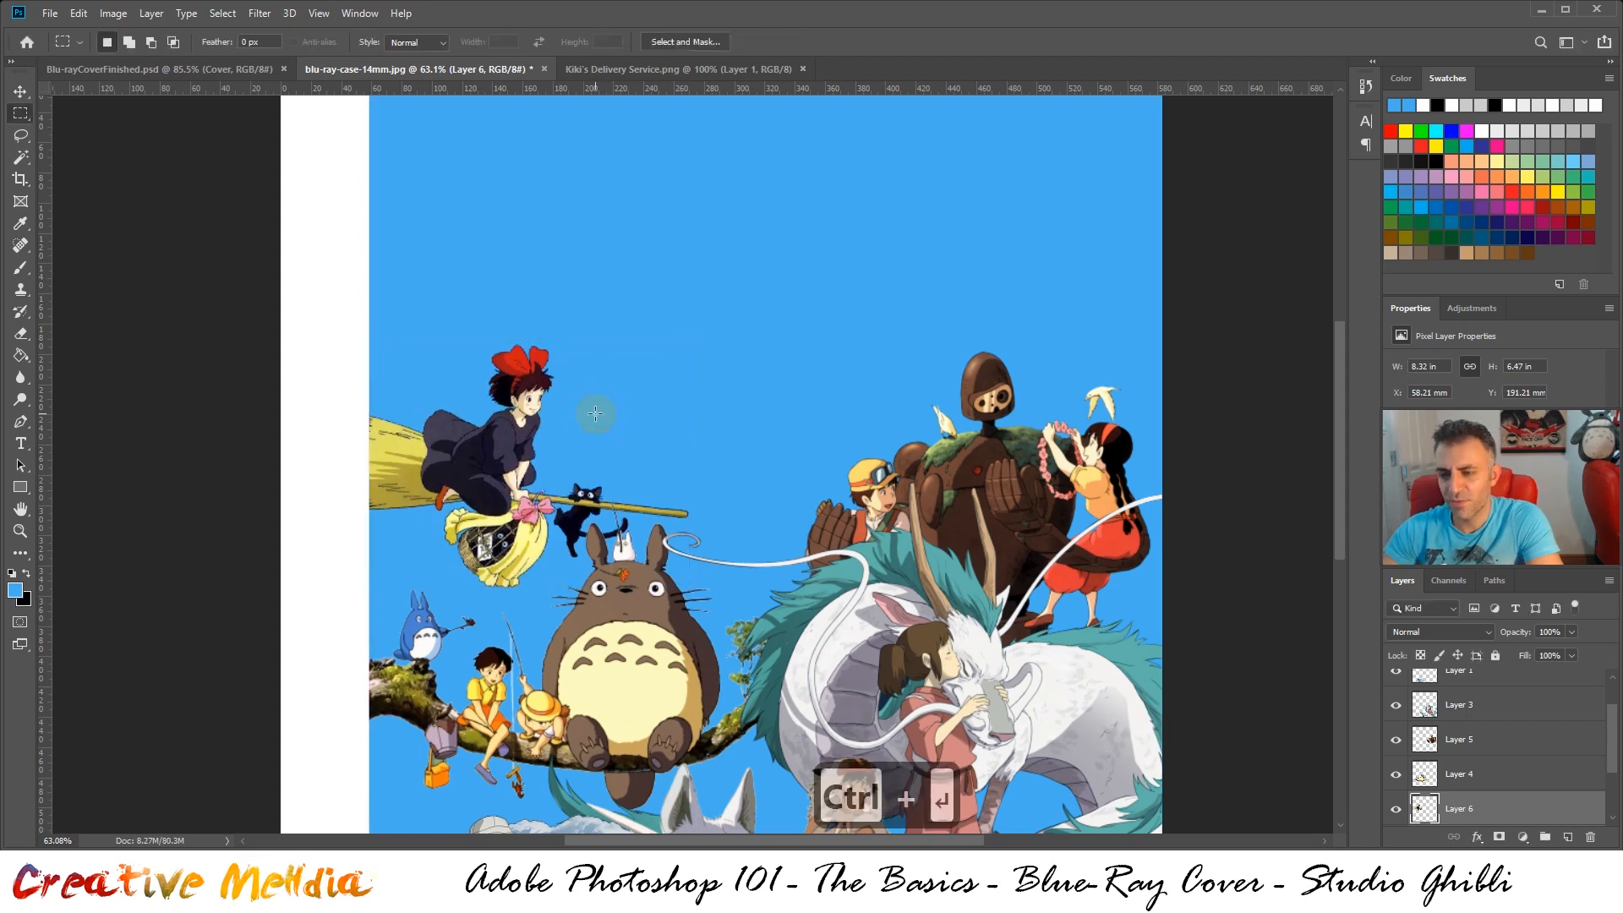
Examine how the broom and cat sit relative to Totoro's head on the working cover and the finished one
{"action": "scroll", "coordinate": [651, 448], "scroll_direction": "up", "scroll_amount": 3, "text": "alt"}
{"action": "scroll", "coordinate": [753, 486], "scroll_direction": "down", "scroll_amount": 1}
{"action": "scroll", "coordinate": [810, 473], "scroll_direction": "up", "scroll_amount": 1, "text": "alt"}
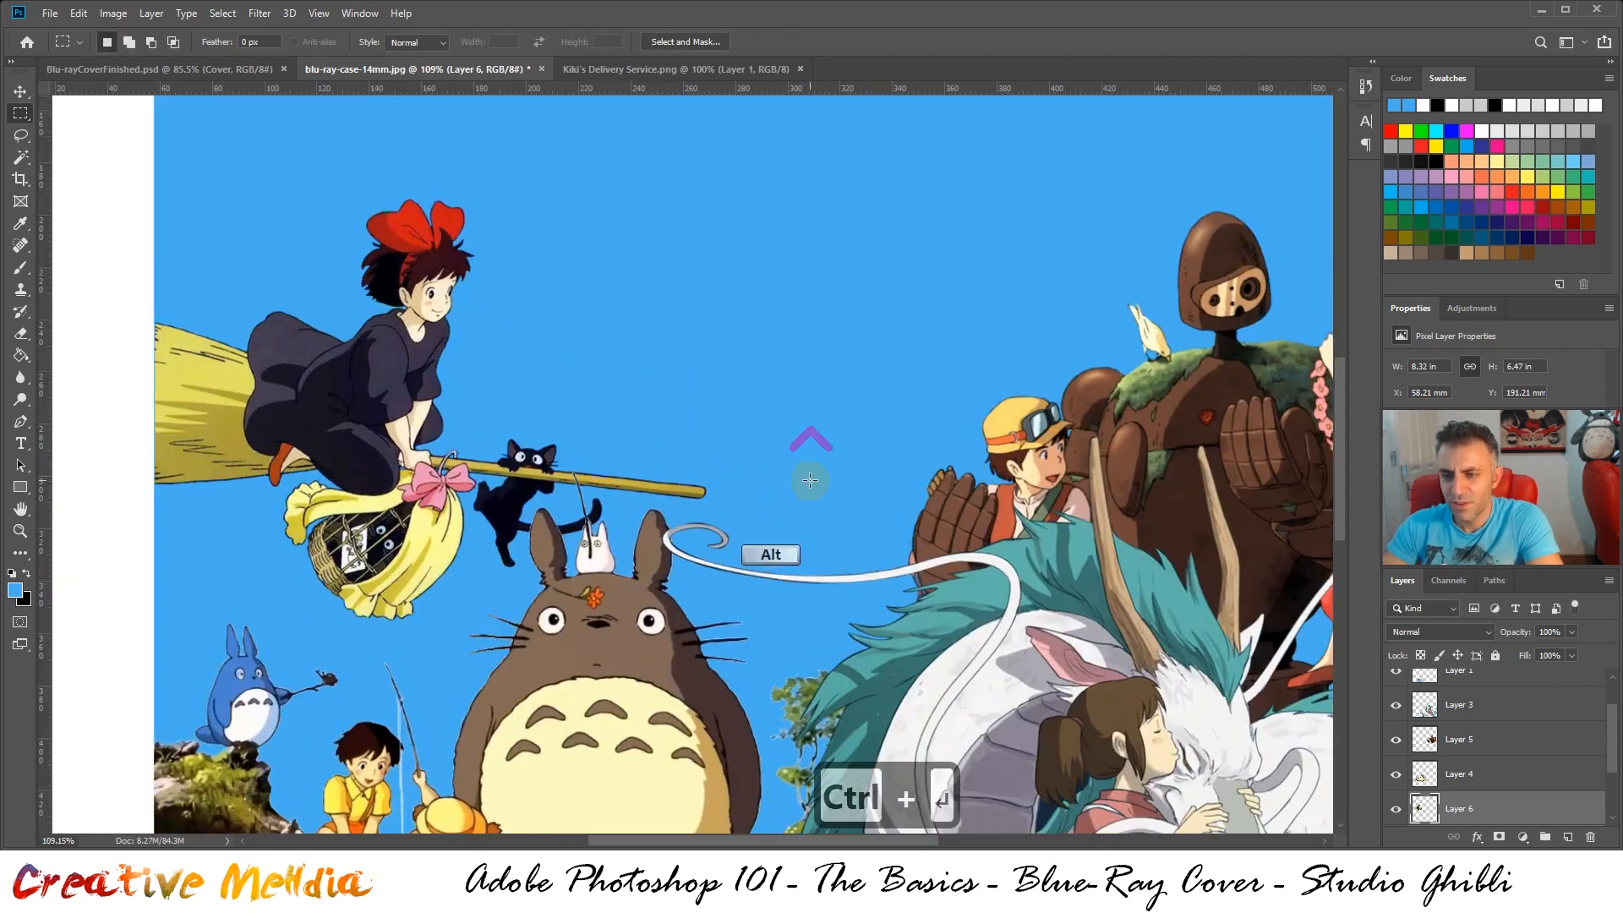
{"action": "left_click", "coordinate": [241, 69]}
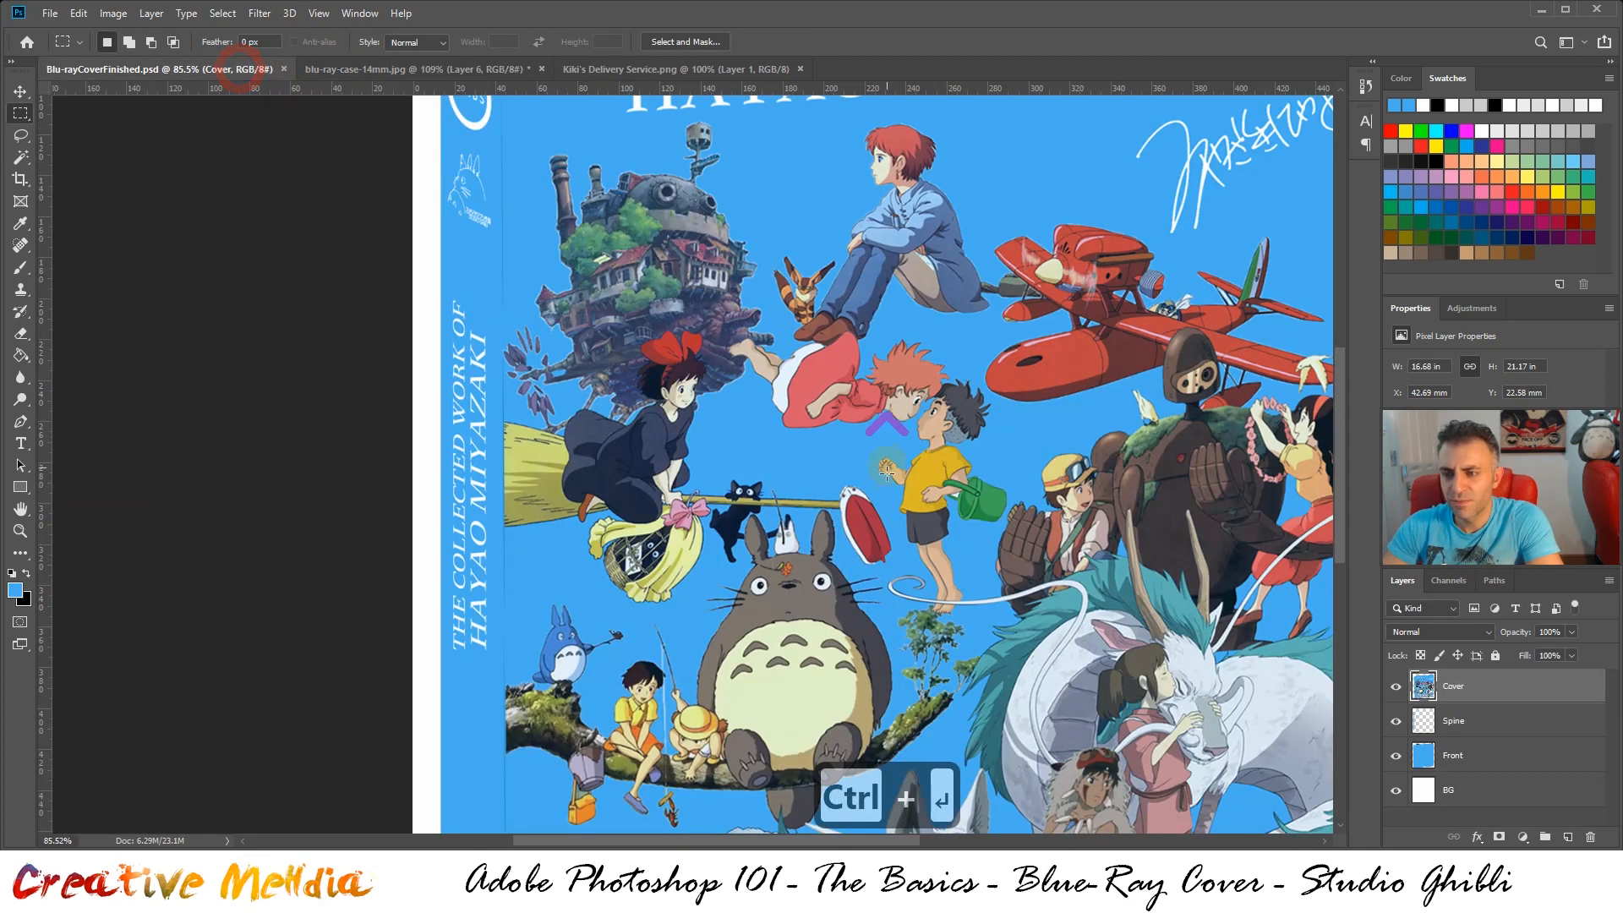
{"action": "scroll", "coordinate": [885, 472], "scroll_direction": "up", "scroll_amount": 4, "text": "alt"}
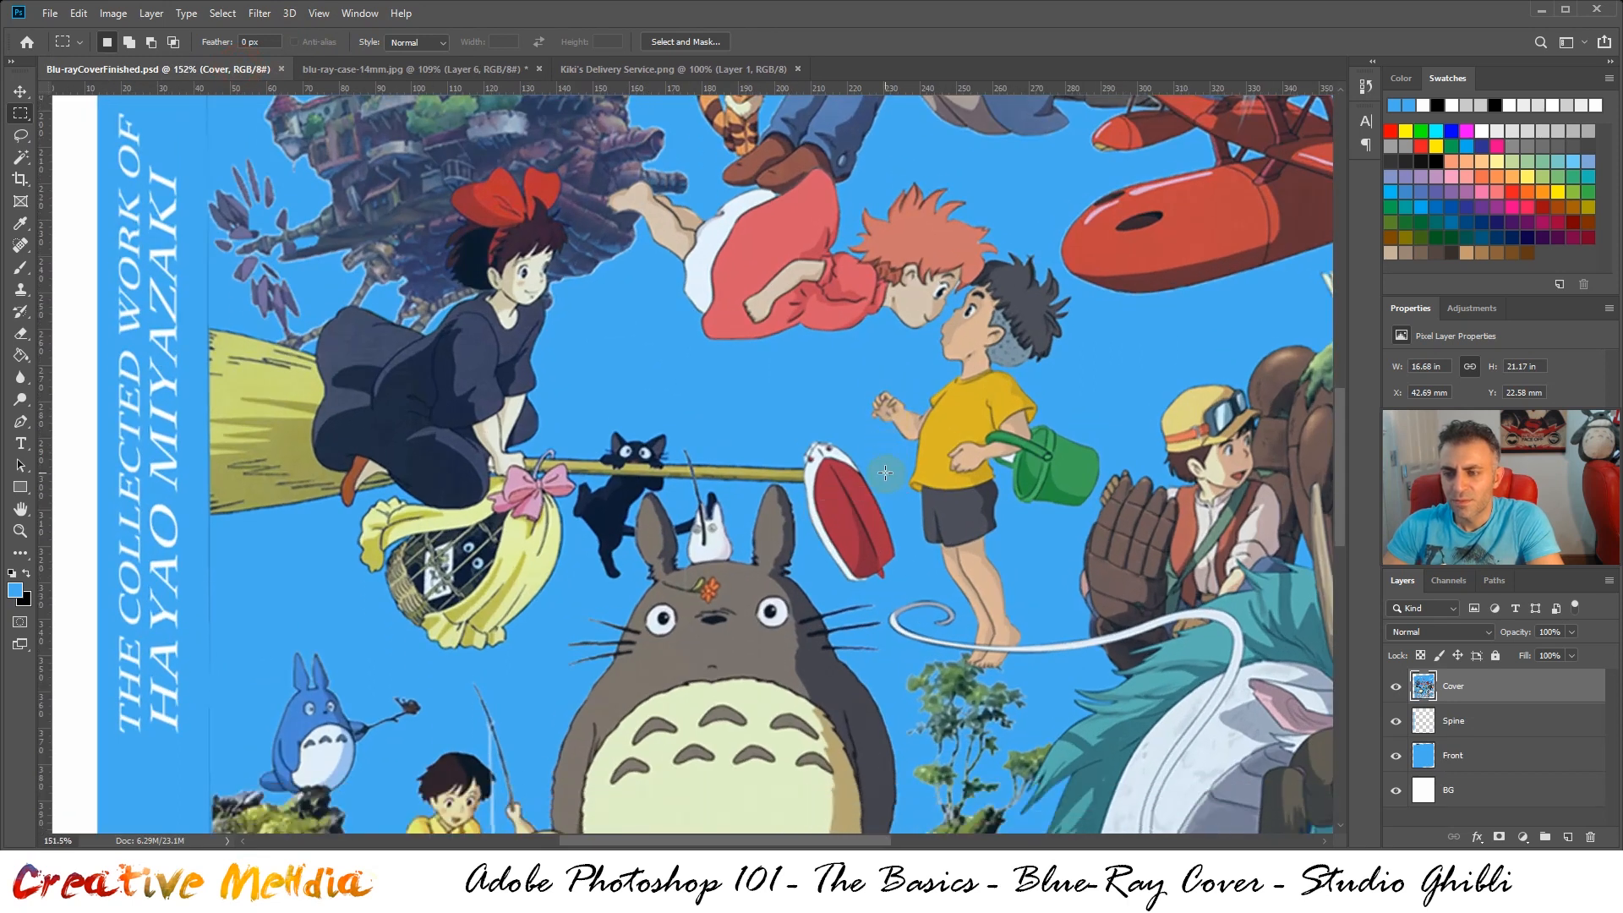
{"action": "left_click", "coordinate": [394, 74]}
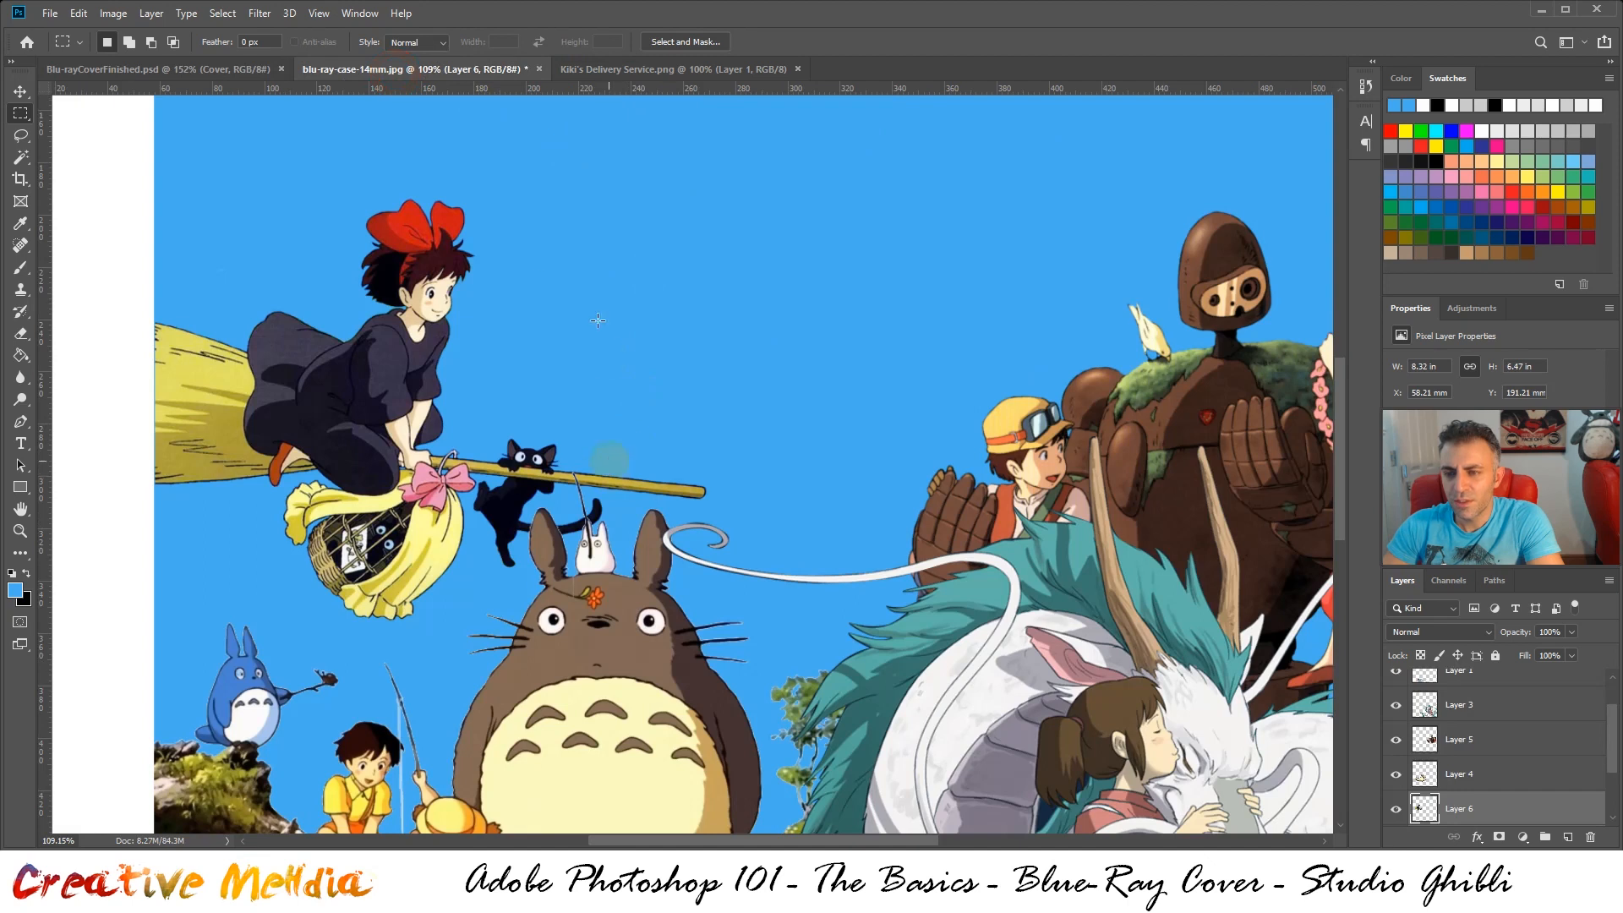
{"action": "left_click", "coordinate": [243, 71]}
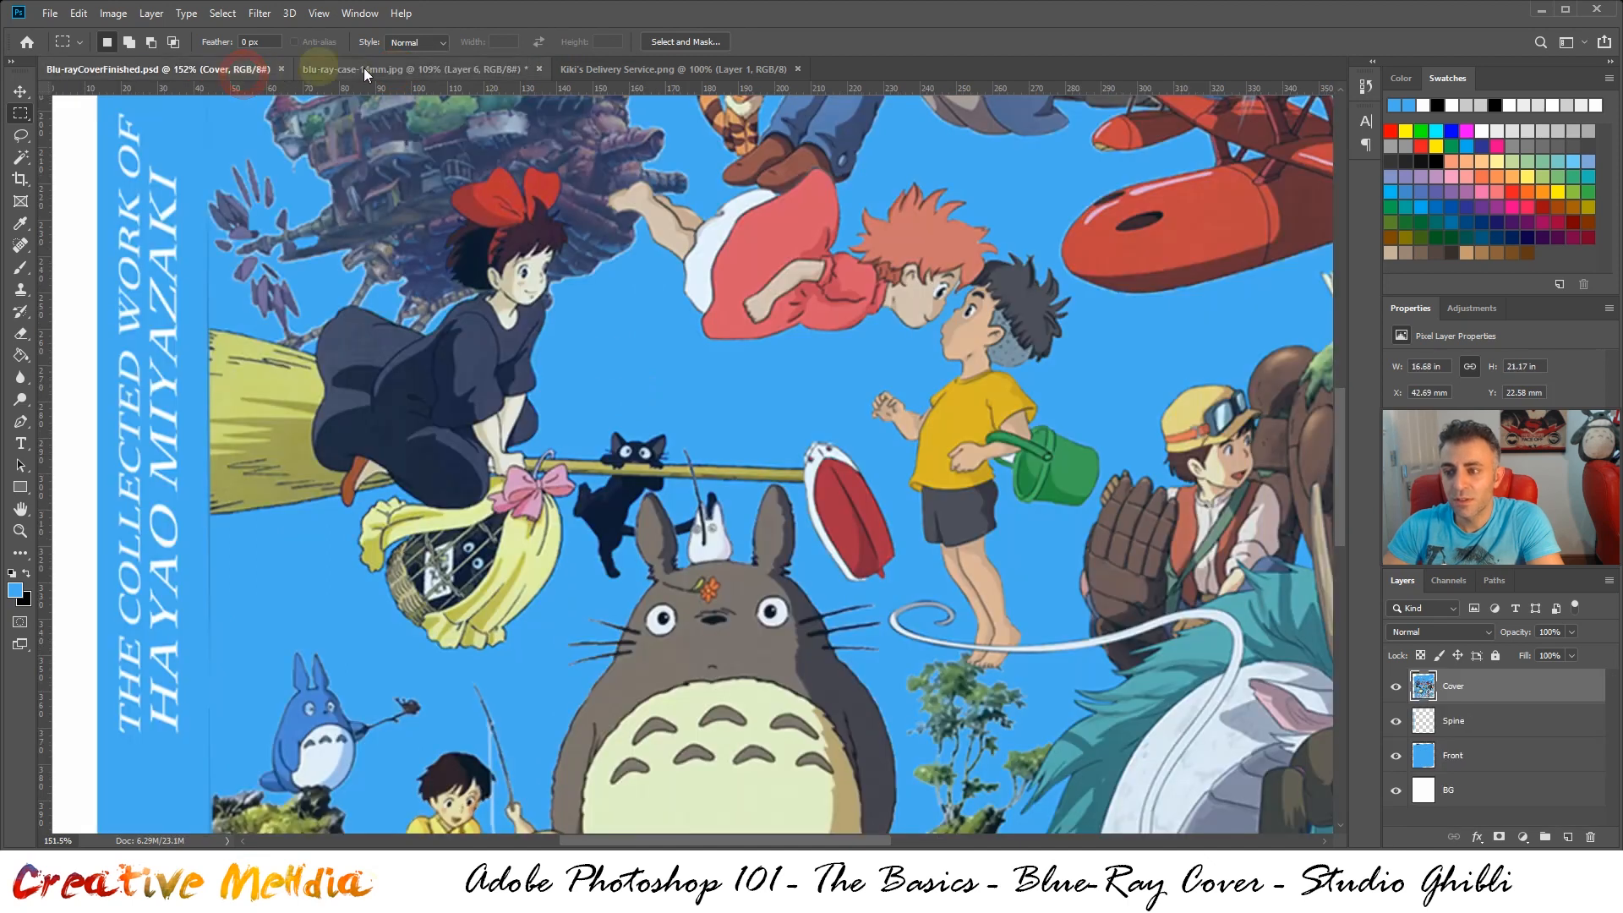
{"action": "left_click", "coordinate": [409, 73]}
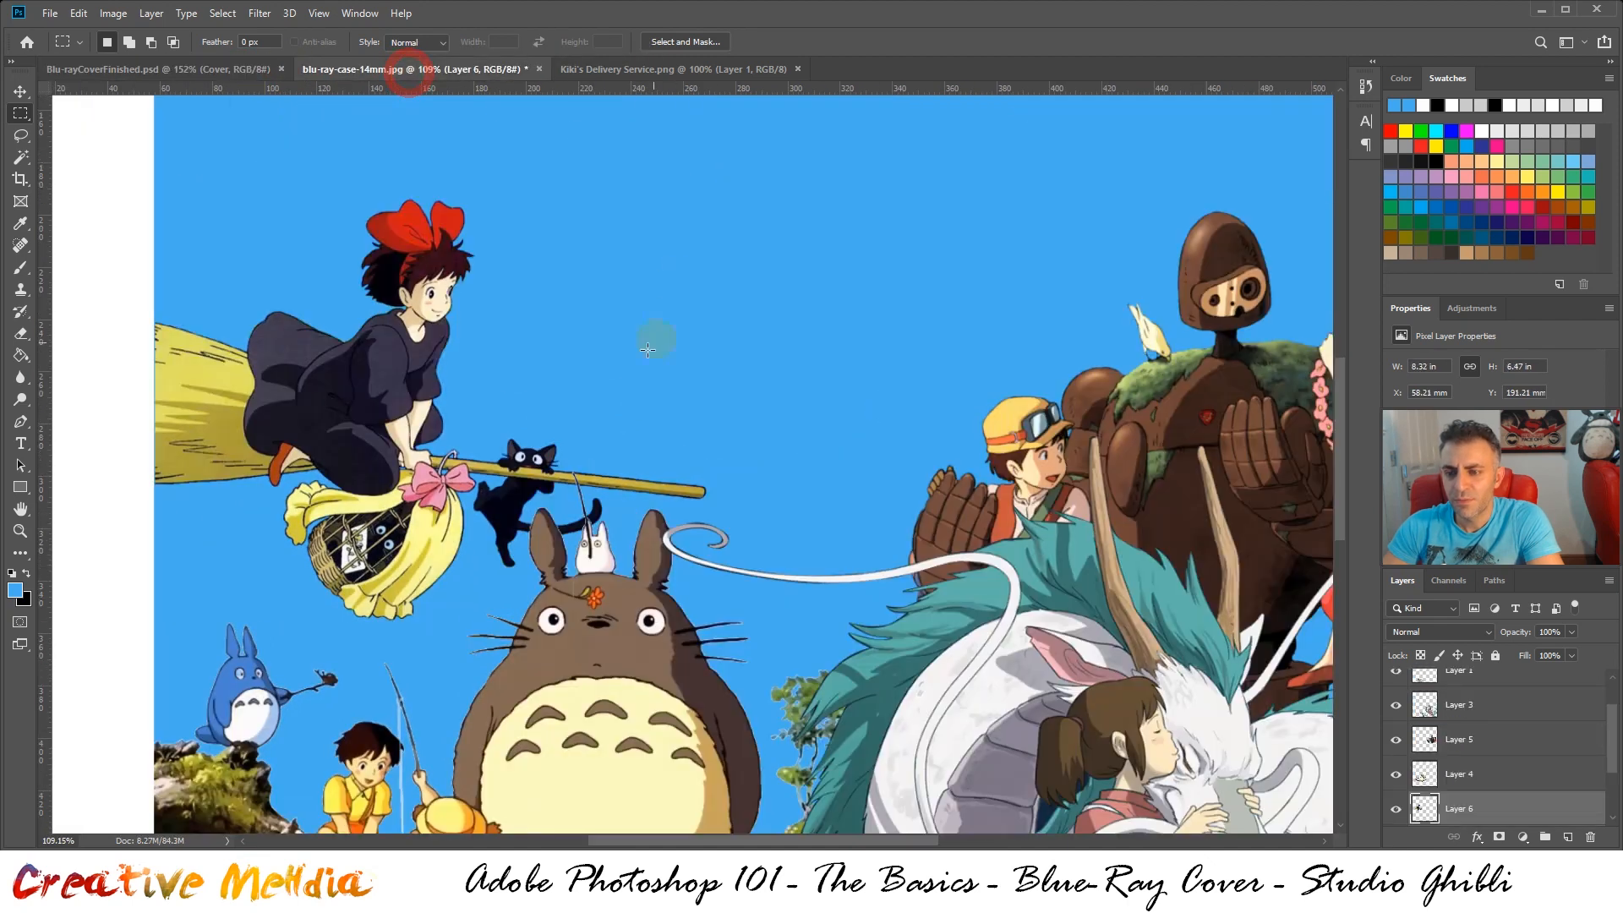
{"action": "left_click", "coordinate": [238, 70]}
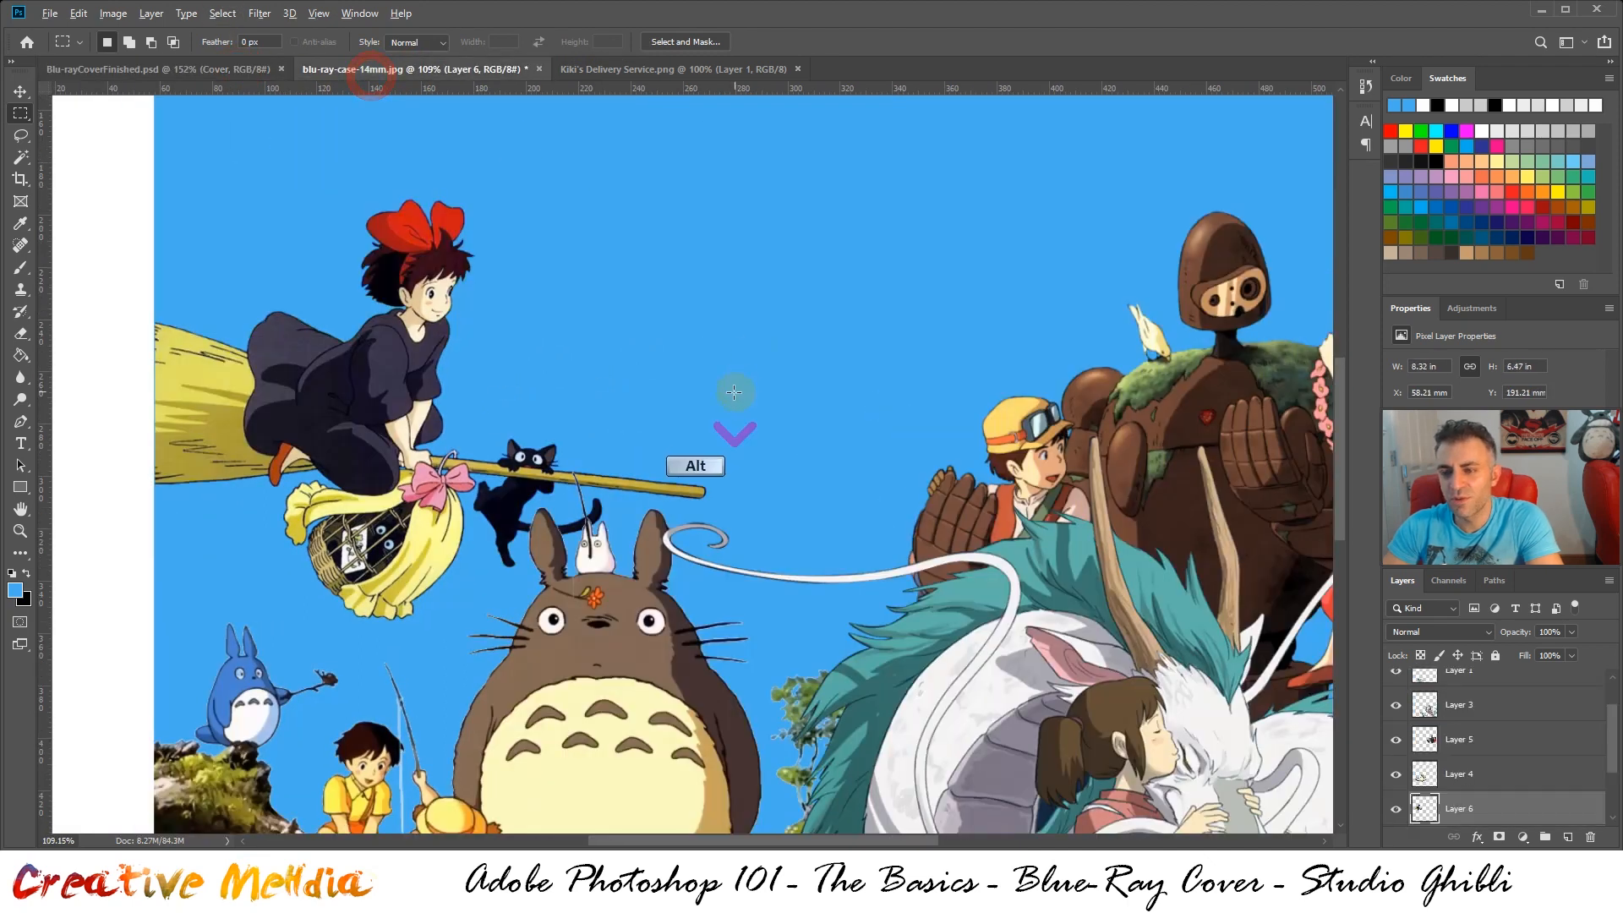
Nudge the Kiki artwork slightly down with the Move tool to about Y 193 mm, just behind Totoro's ears
{"action": "scroll", "coordinate": [726, 401], "scroll_direction": "down", "scroll_amount": 2}
{"action": "left_click", "coordinate": [20, 93]}
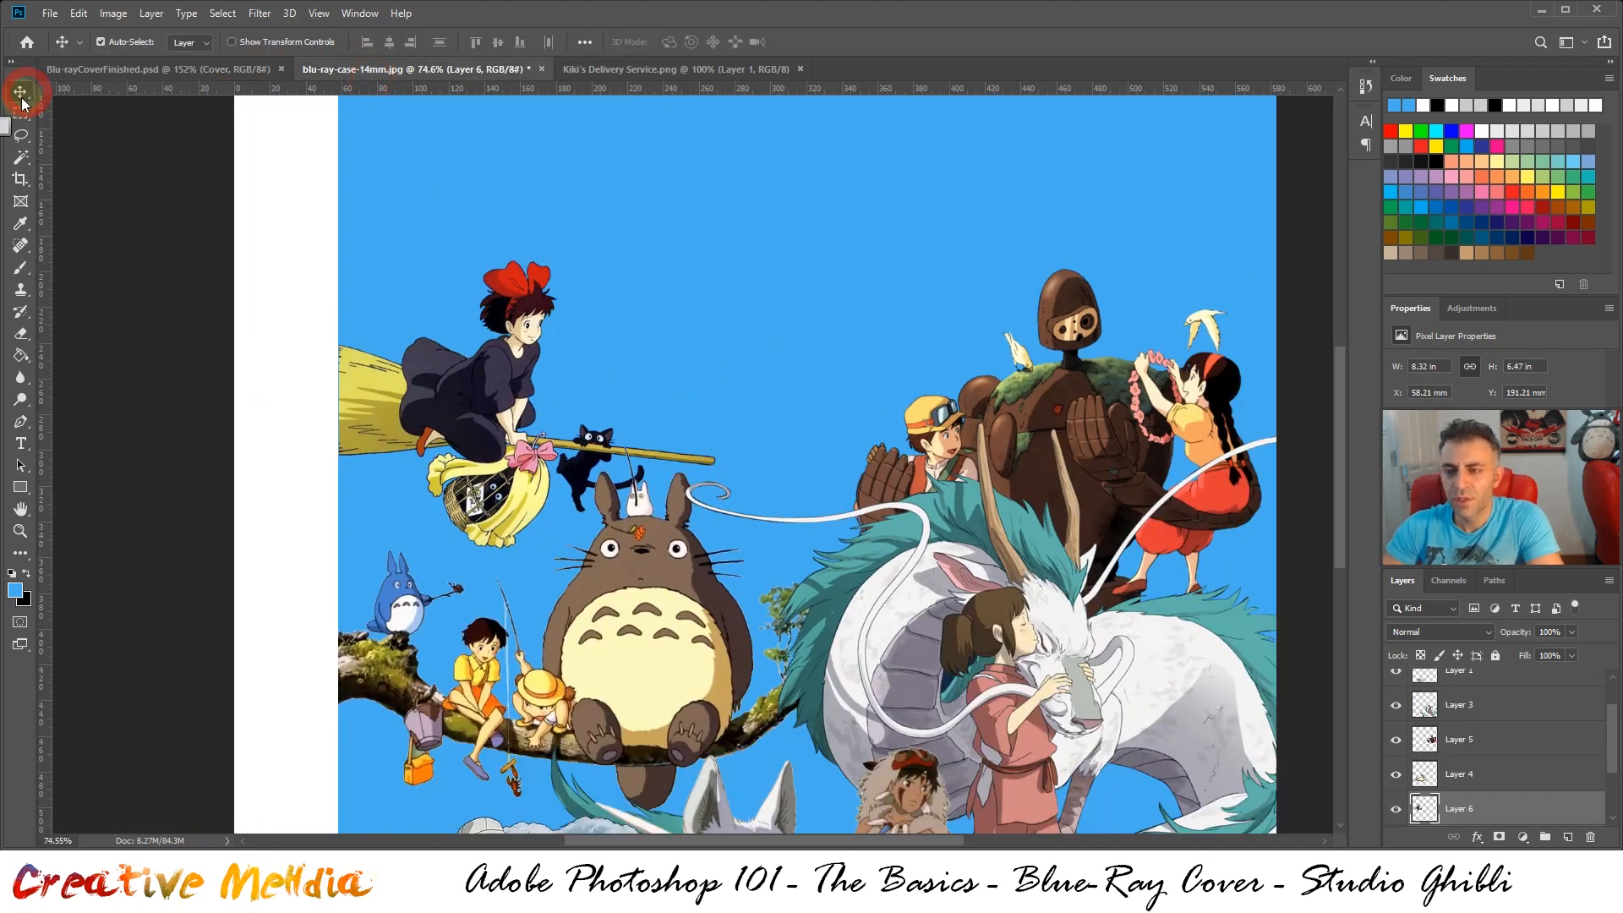
{"action": "key", "text": "shift+Down"}
{"action": "key", "text": "Up"}
{"action": "key", "text": "Up"}
{"action": "key", "text": "Up"}
{"action": "key", "text": "Up"}
{"action": "key", "text": "Up"}
{"action": "key", "text": "Up"}
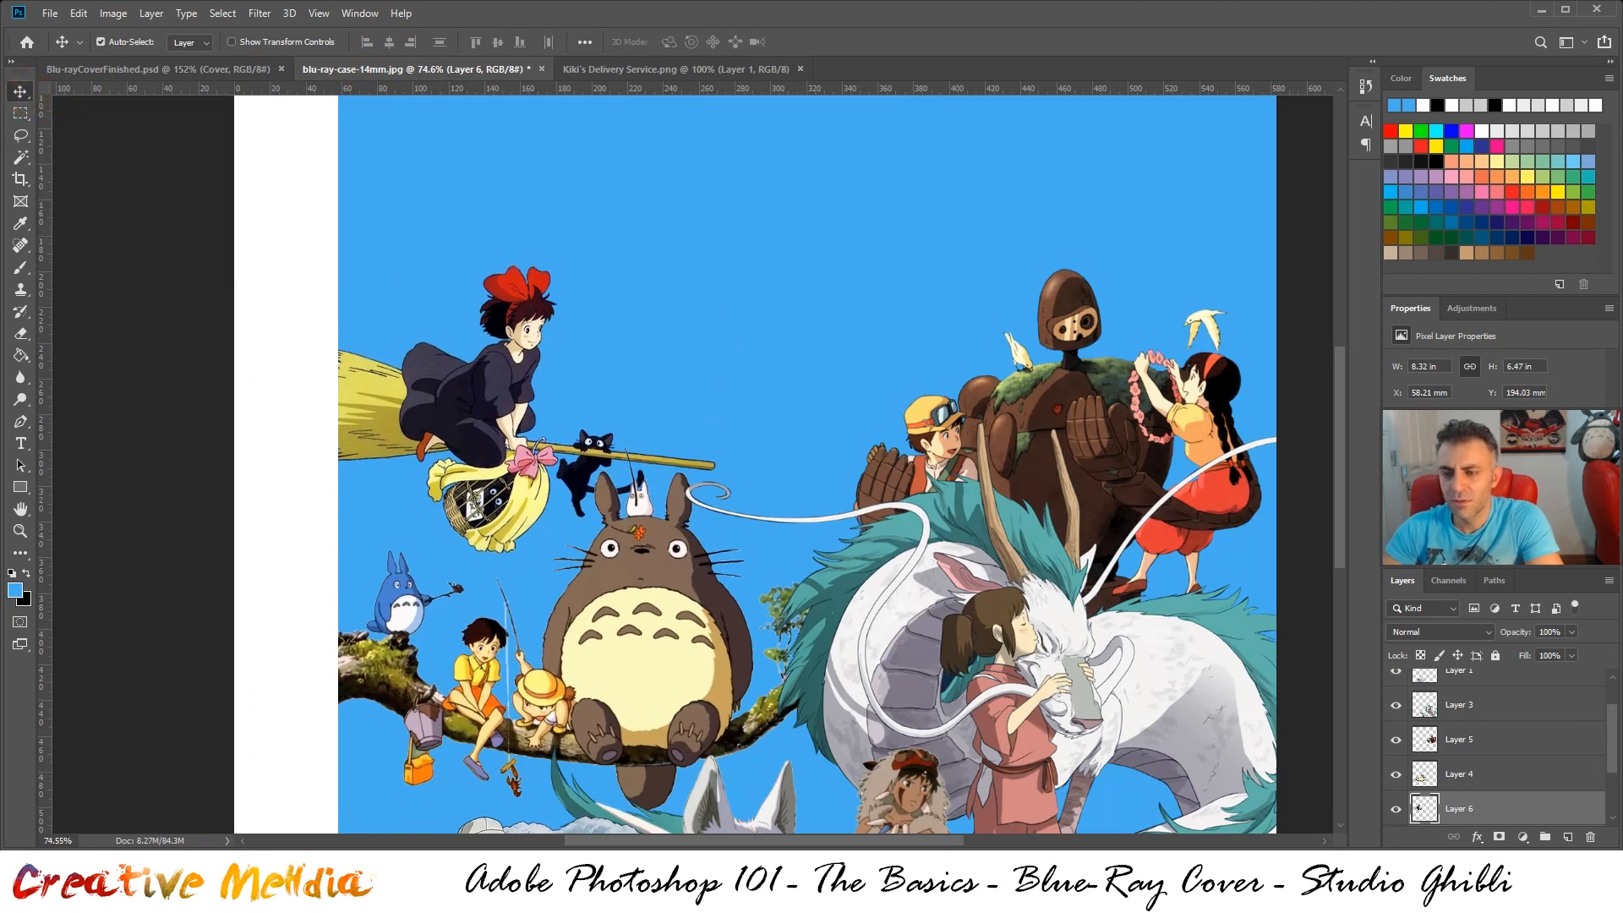
{"action": "scroll", "coordinate": [757, 236], "scroll_direction": "down", "scroll_amount": 1}
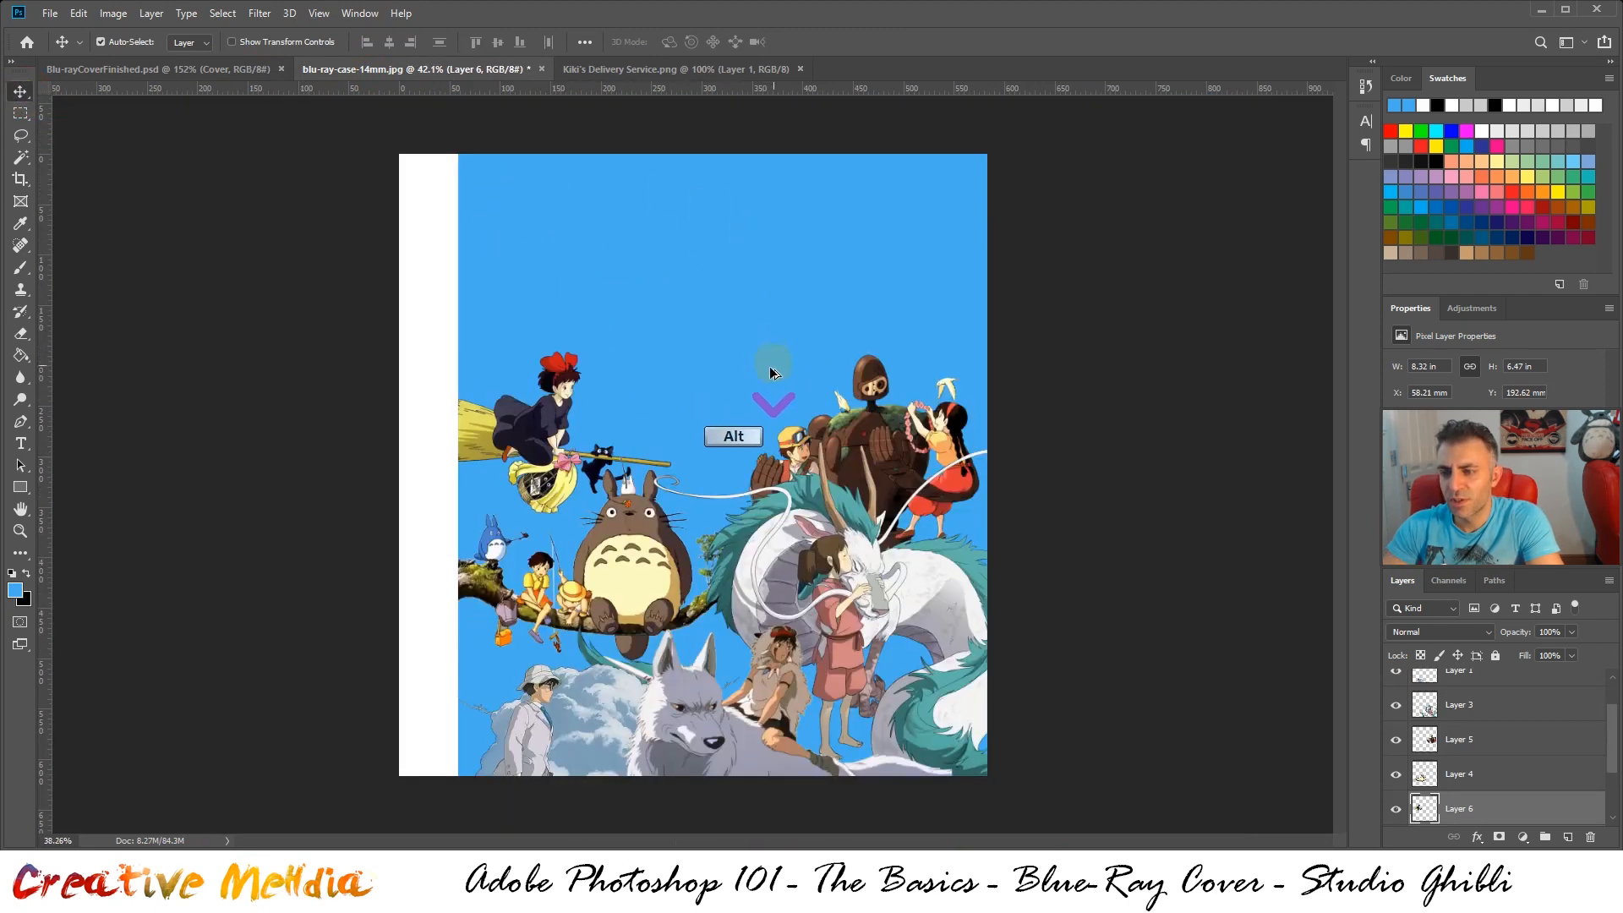
{"action": "scroll", "coordinate": [692, 462], "scroll_direction": "up", "scroll_amount": 3}
{"action": "scroll", "coordinate": [695, 475], "scroll_direction": "down", "scroll_amount": 2}
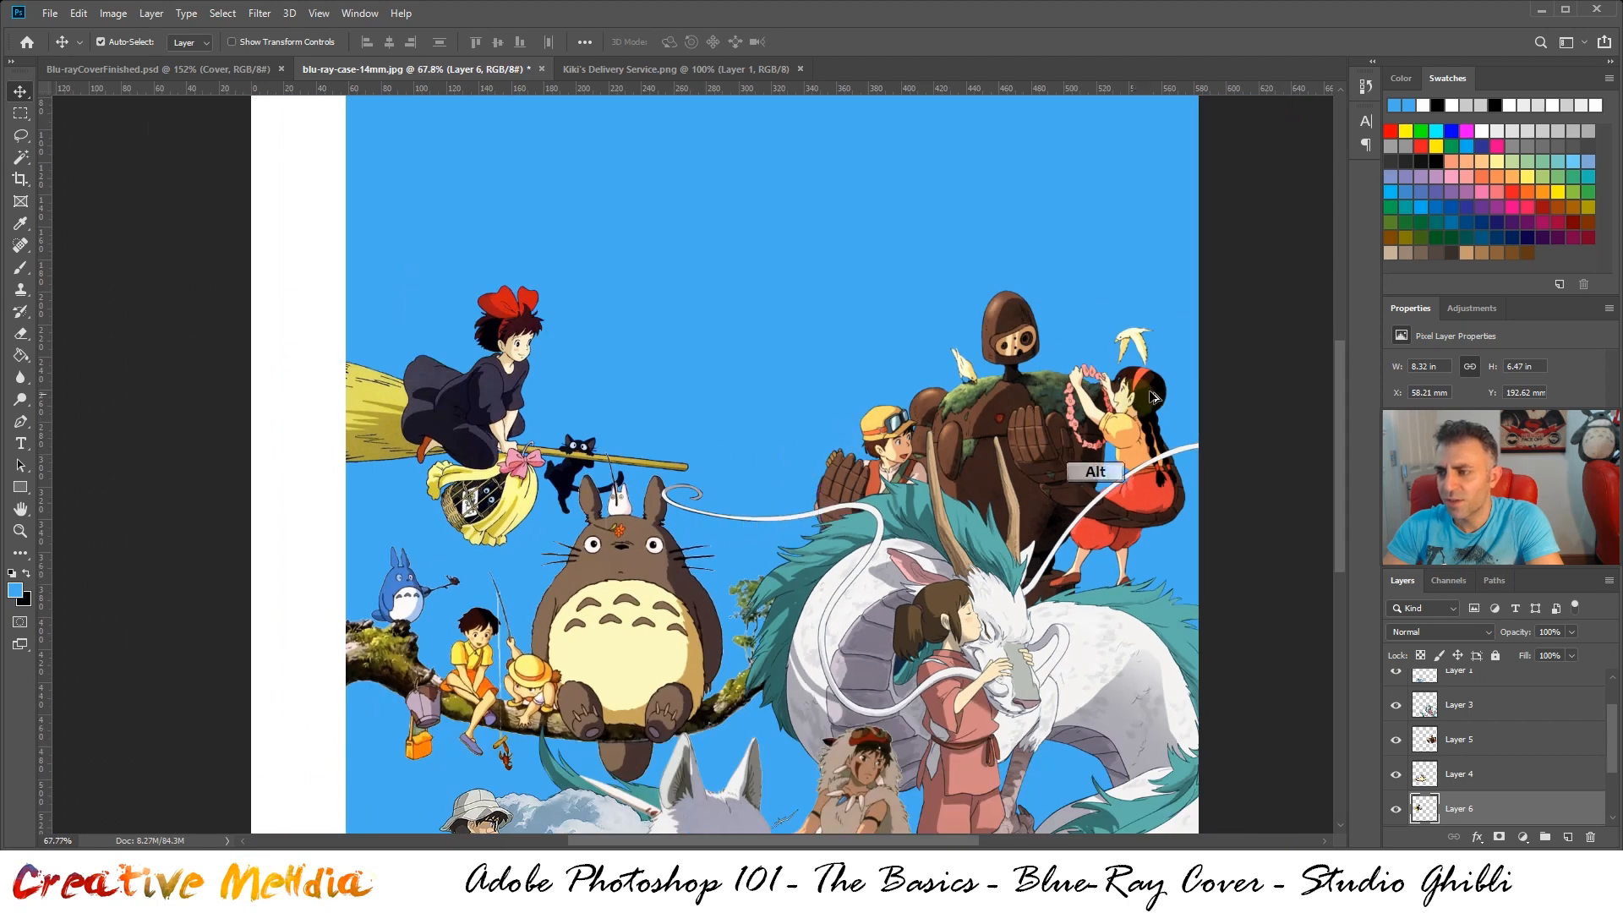
{"action": "scroll", "coordinate": [1032, 380], "scroll_direction": "up", "scroll_amount": 2}
{"action": "scroll", "coordinate": [1031, 380], "scroll_direction": "up", "scroll_amount": 1}
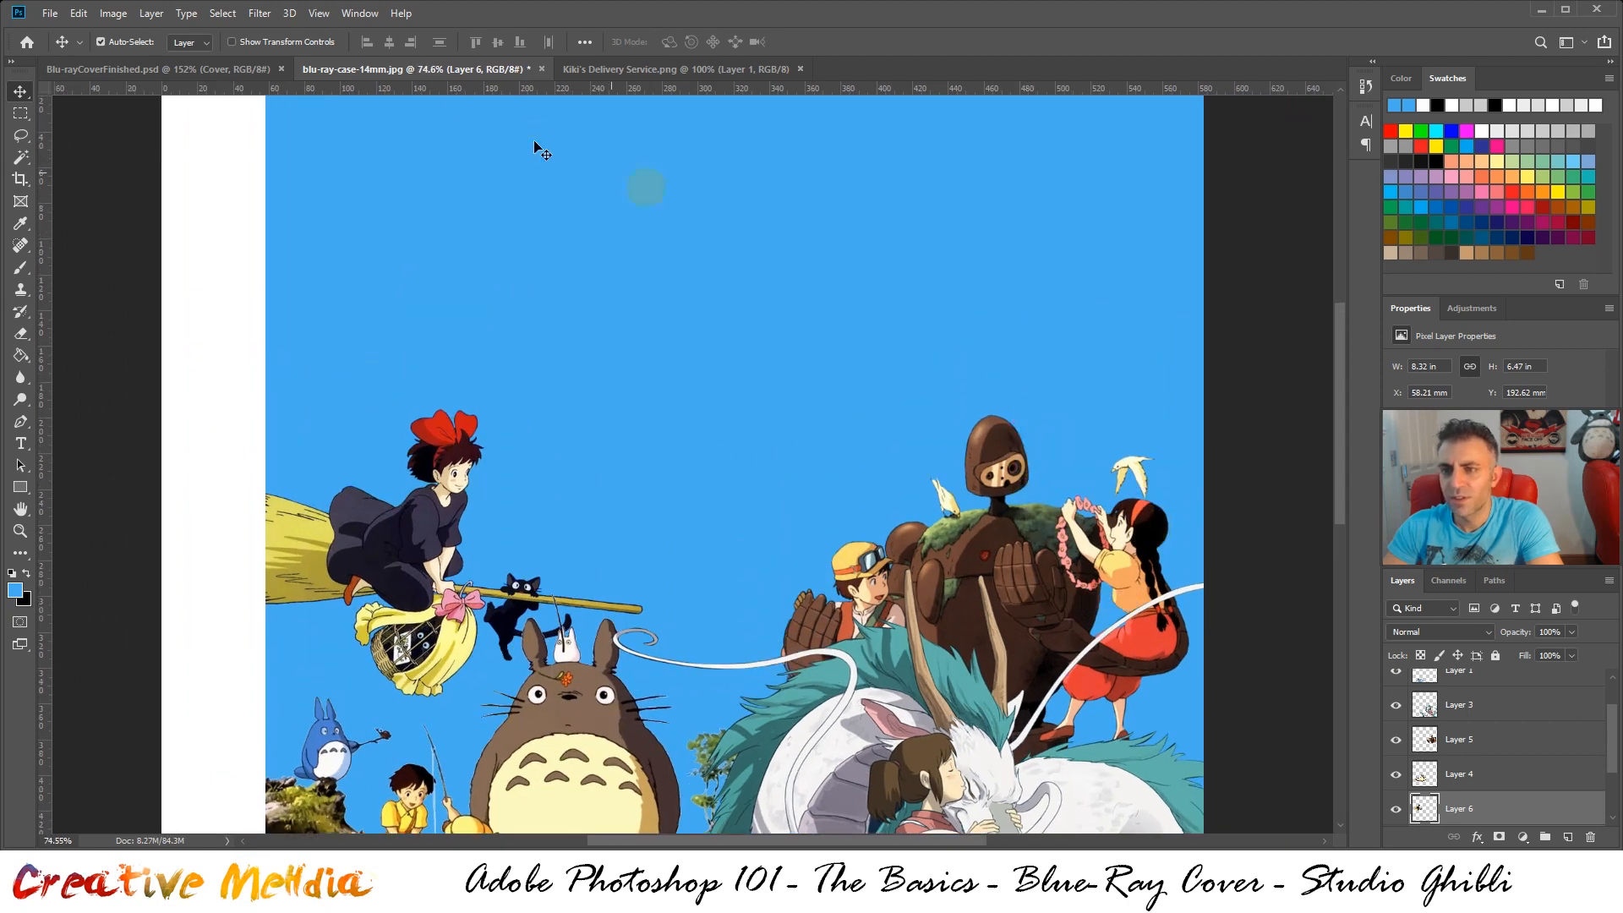
Close Kiki's Delivery Service.png, check the finished cover for the neighbouring artwork, and open Ponyo.png
{"action": "left_click", "coordinate": [652, 69]}
{"action": "left_click", "coordinate": [801, 69]}
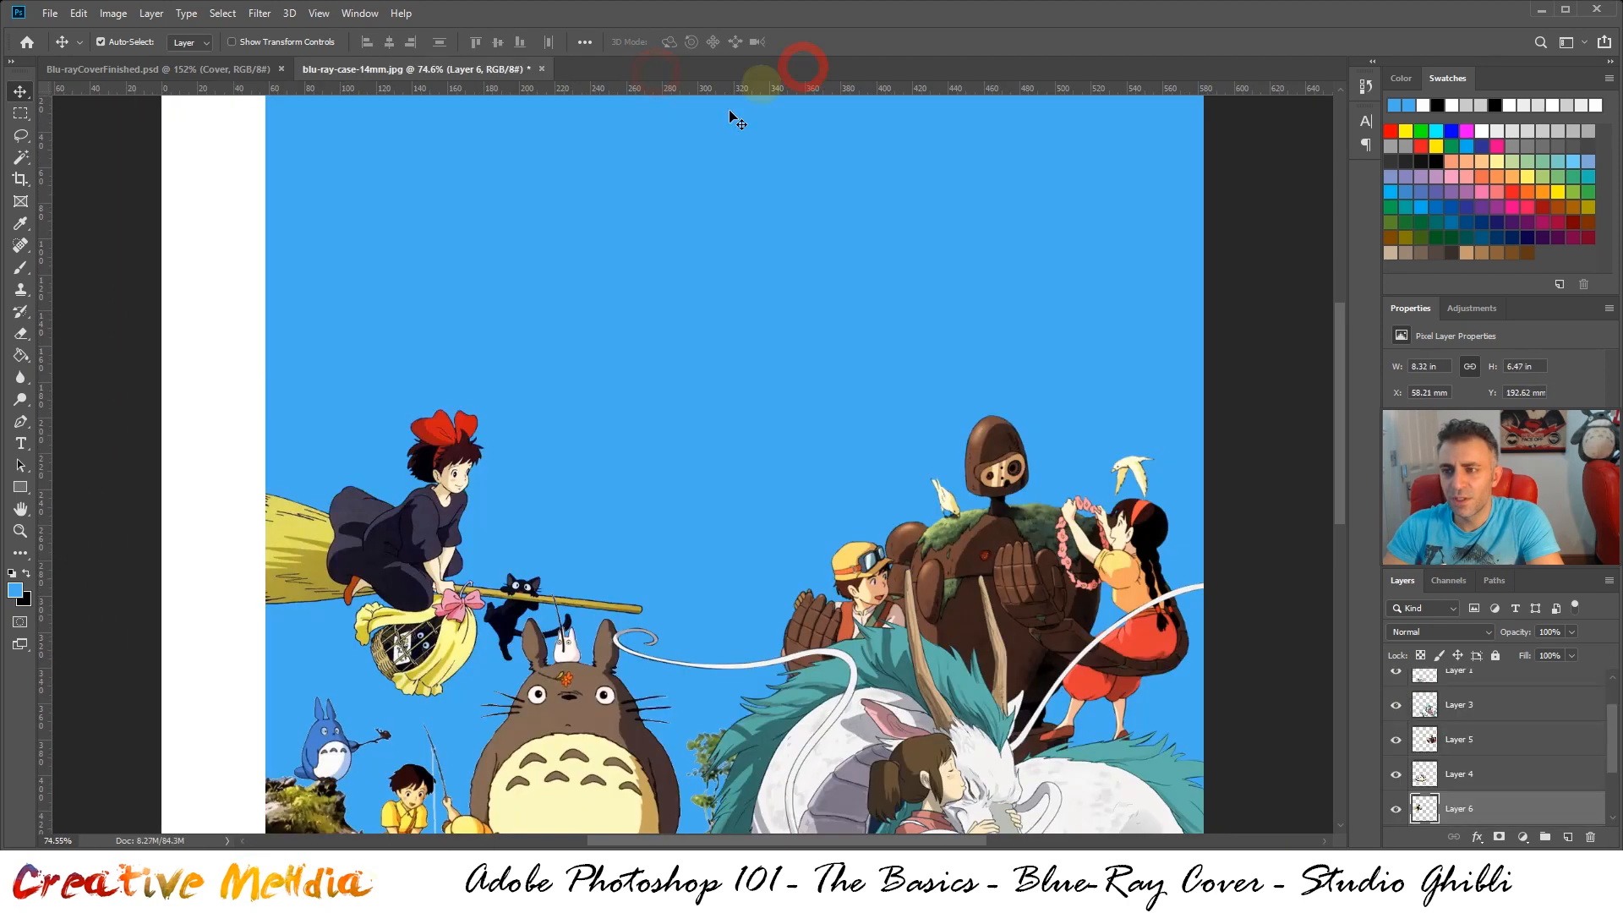
{"action": "left_click", "coordinate": [213, 67]}
{"action": "scroll", "coordinate": [1208, 439], "scroll_direction": "up", "scroll_amount": 2}
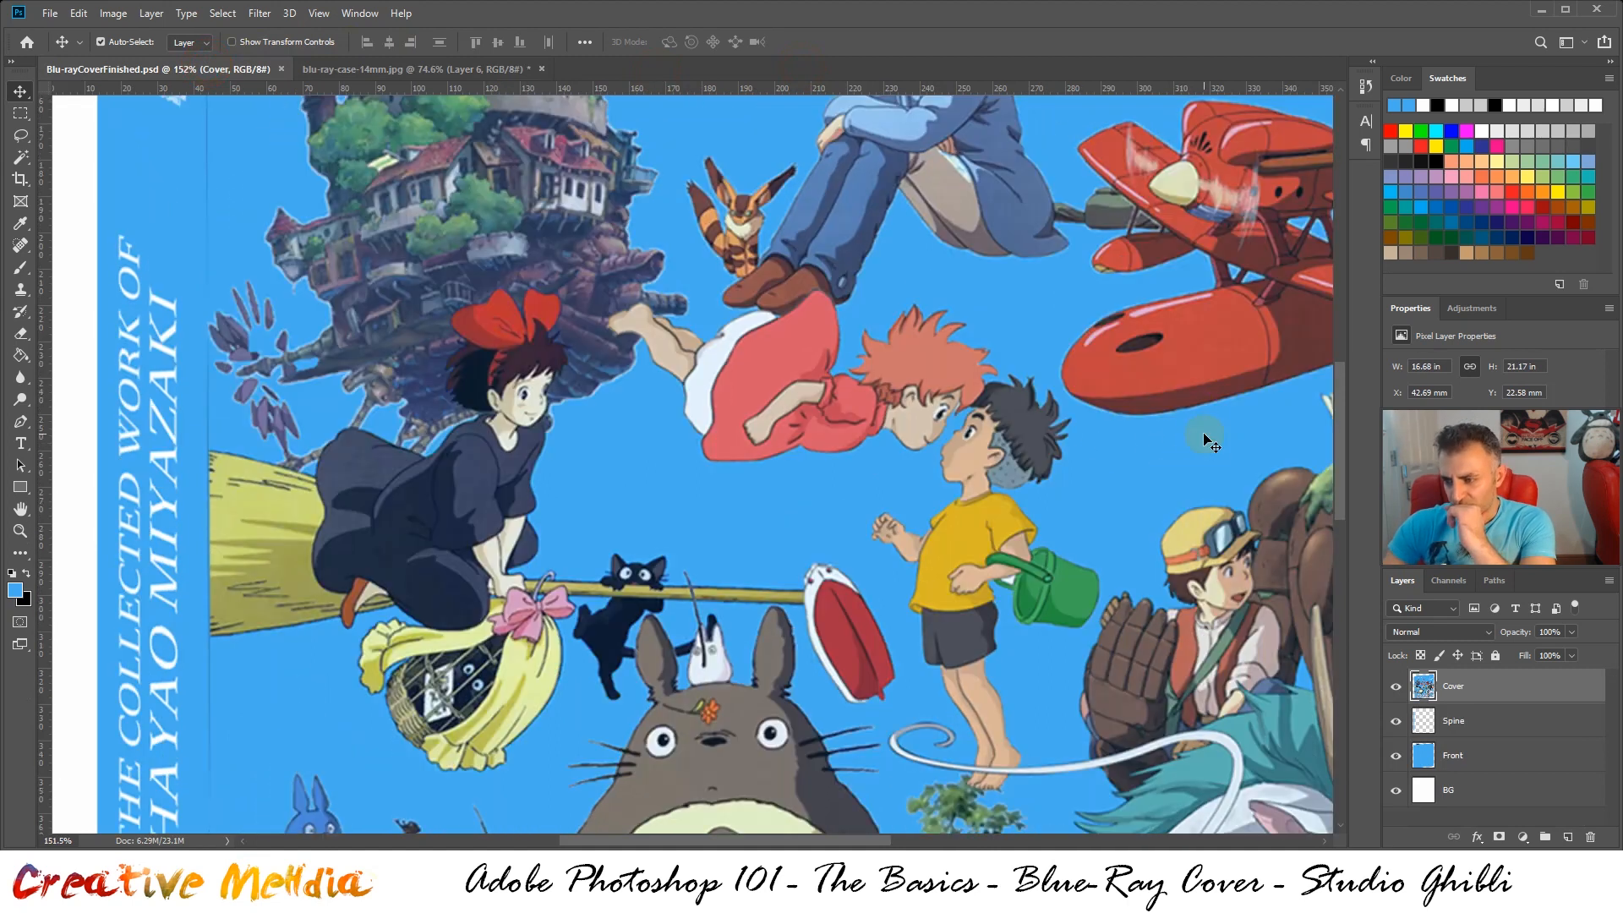
{"action": "scroll", "coordinate": [879, 410], "scroll_direction": "up", "scroll_amount": 1}
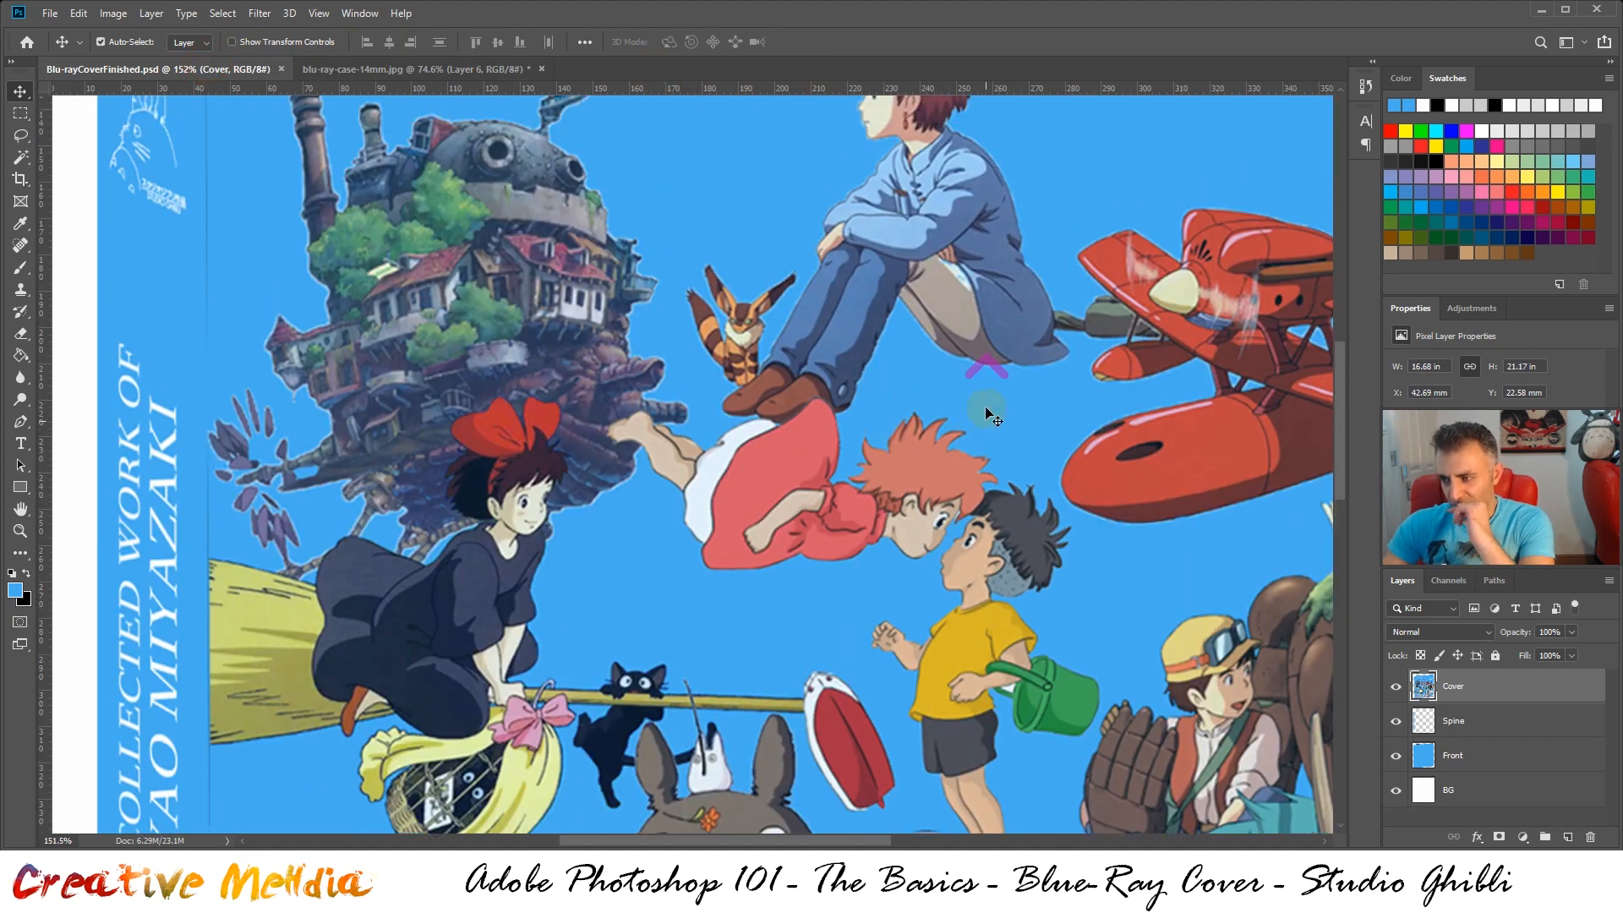
{"action": "scroll", "coordinate": [986, 409], "scroll_direction": "up", "scroll_amount": 1}
{"action": "scroll", "coordinate": [1021, 408], "scroll_direction": "down", "scroll_amount": 5}
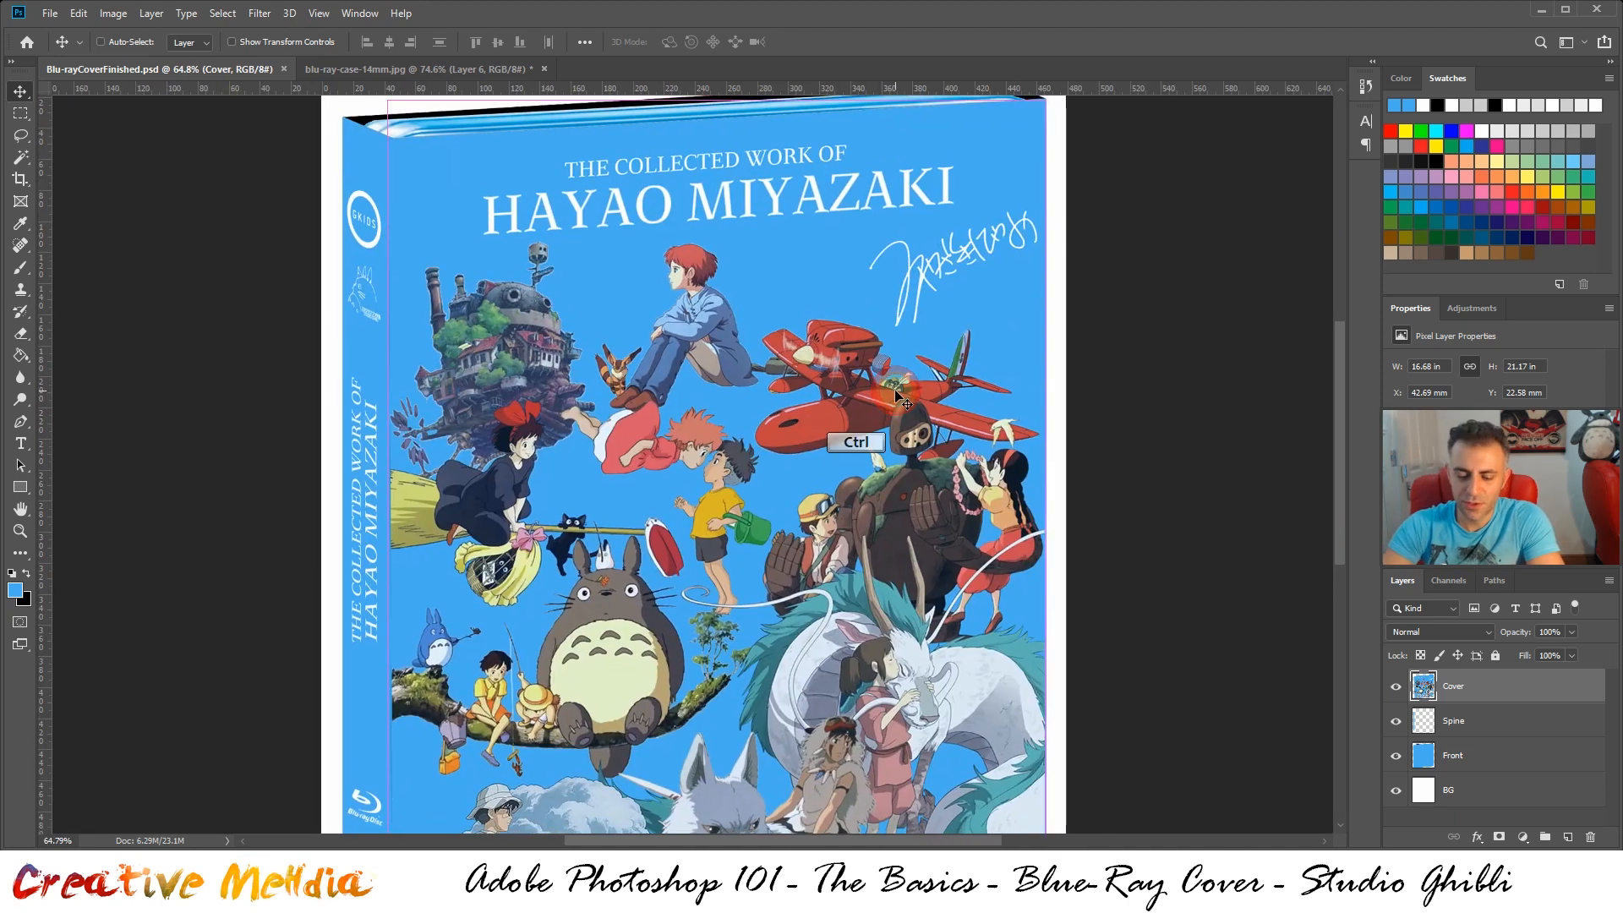
{"action": "key", "text": "ctrl+o"}
{"action": "double_click", "coordinate": [782, 401]}
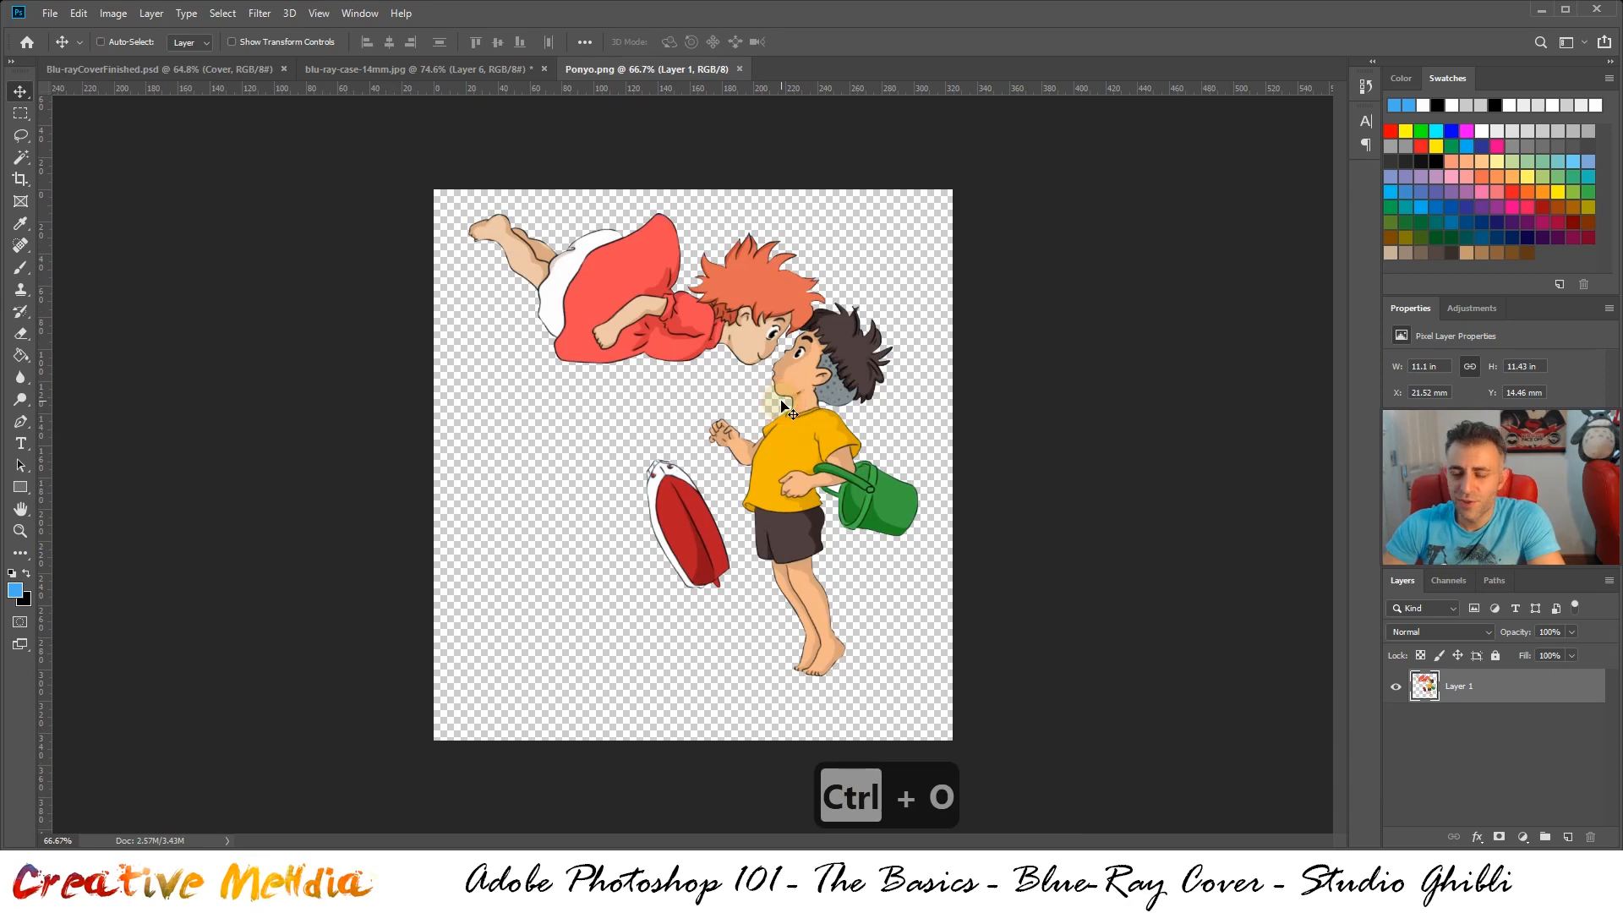
Copy the entire Ponyo artwork and paste it into blu-ray-case-14mm.jpg
{"action": "key", "text": "ctrl+a"}
{"action": "key", "text": "ctrl+c"}
{"action": "left_click", "coordinate": [336, 70]}
{"action": "key", "text": "ctrl+v"}
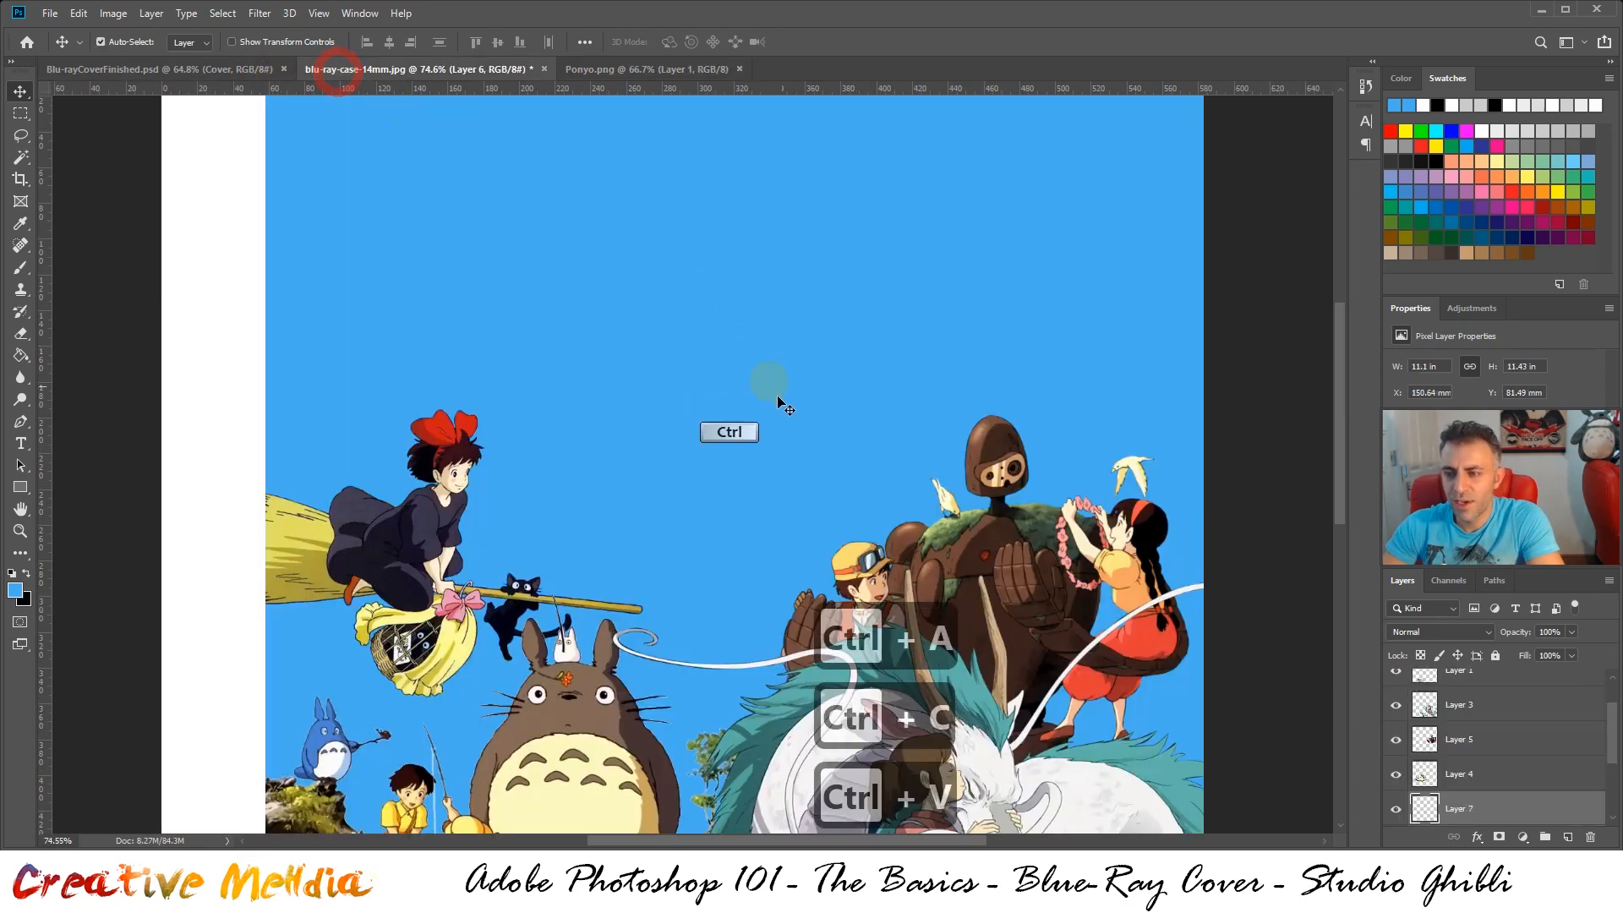
Move the pasted Ponyo artwork up beside Kiki and scale it proportionally to about 59.3%
{"action": "left_click_drag", "start_coordinate": [756, 490], "coordinate": [679, 418]}
{"action": "key", "text": "ctrl+t"}
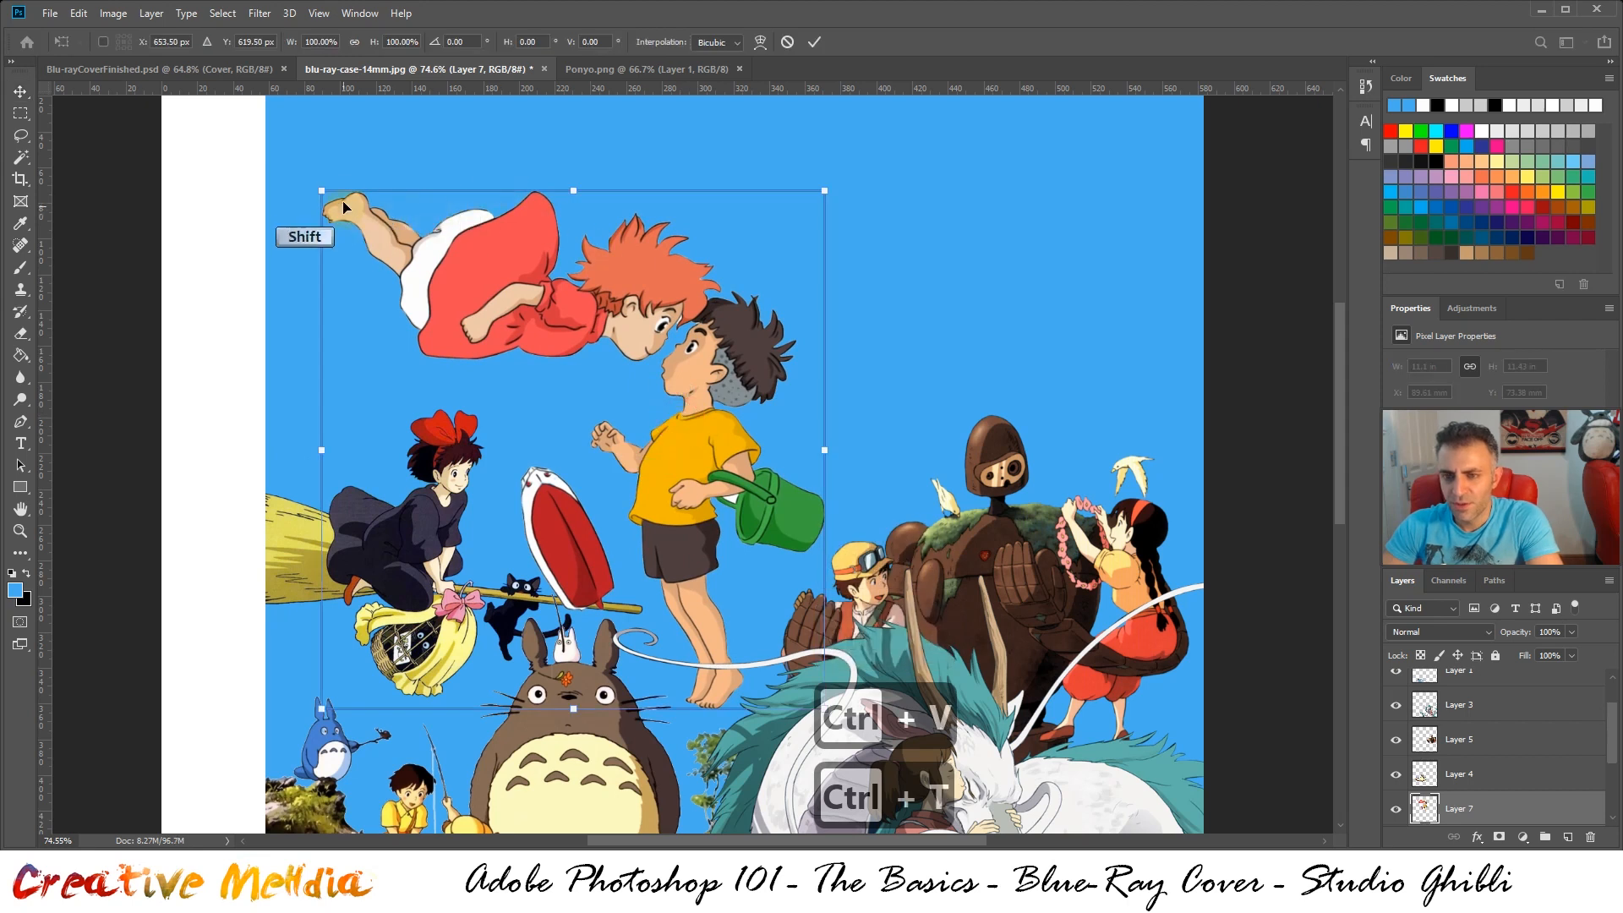
{"action": "left_click_drag", "start_coordinate": [321, 191], "coordinate": [528, 399]}
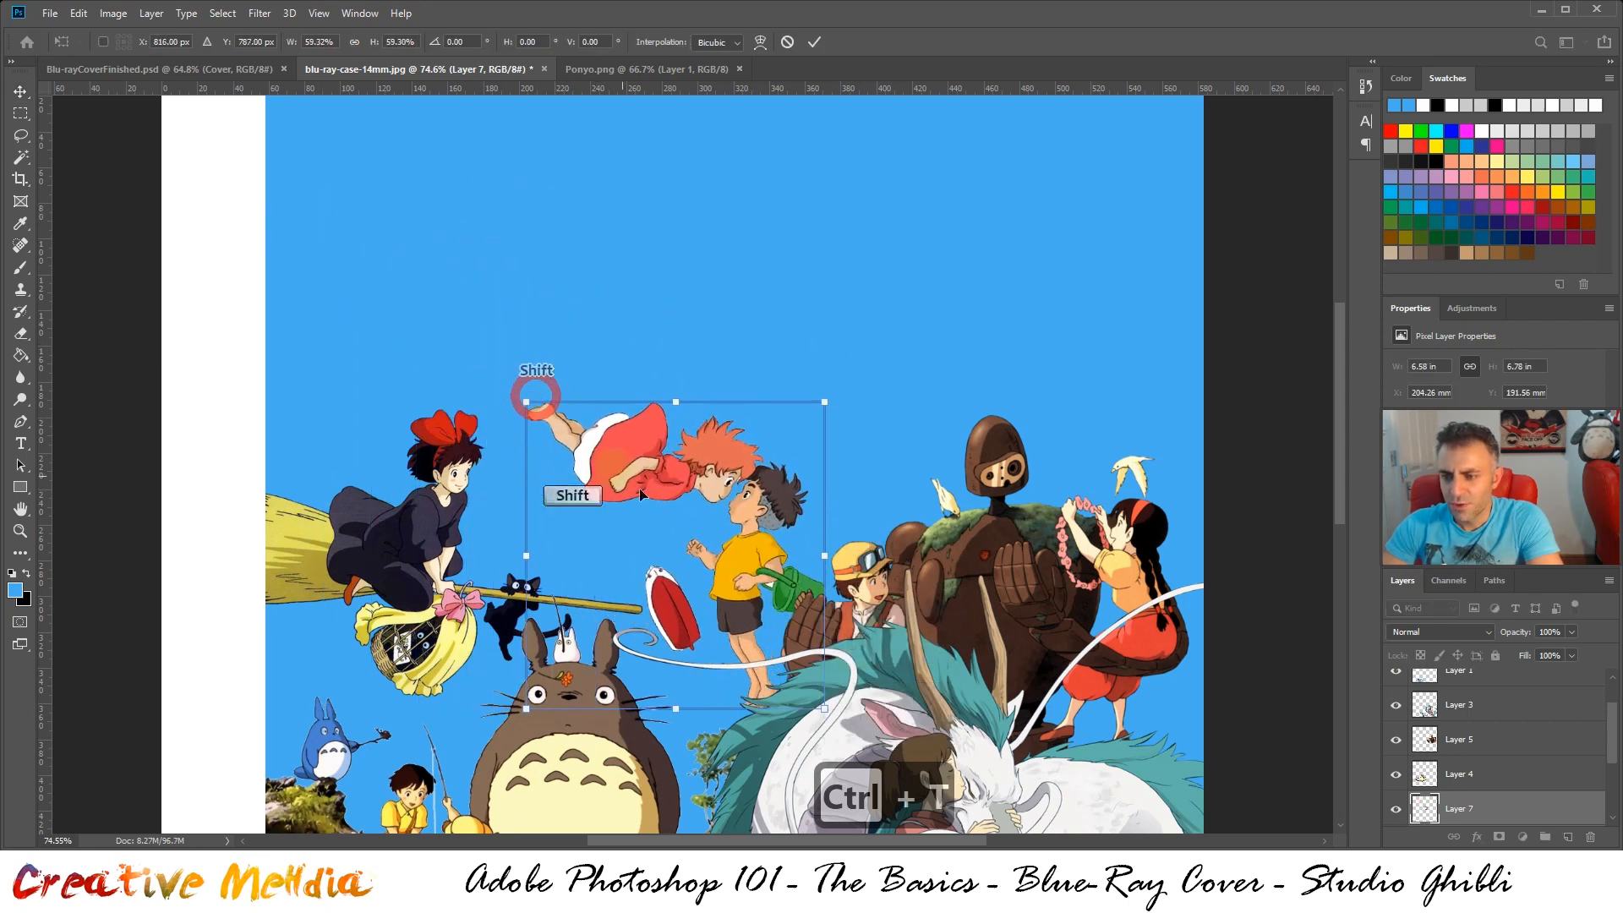
Position the Ponyo artwork between Kiki and the robot, at about X 184 mm, Y 189 mm, and apply the transform
{"action": "mouse_move", "coordinate": [640, 494]}
{"action": "left_mouse_down"}
{"action": "mouse_move", "coordinate": [650, 465]}
{"action": "mouse_move", "coordinate": [632, 505]}
{"action": "left_mouse_up"}
{"action": "scroll", "coordinate": [796, 458], "scroll_direction": "down", "scroll_amount": 3}
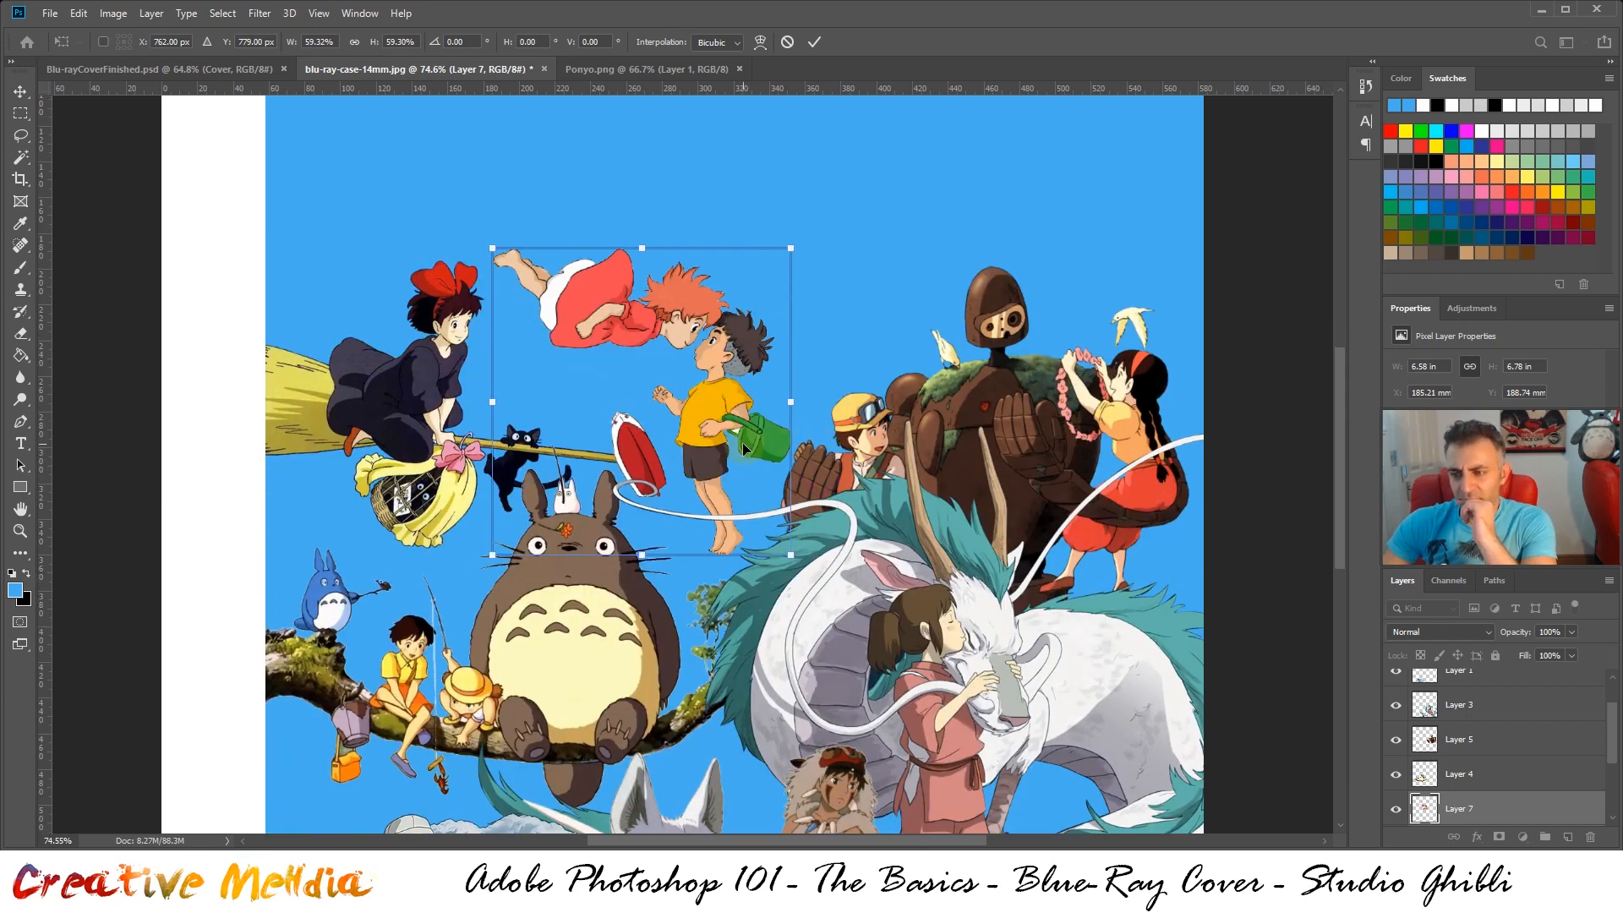
{"action": "left_click_drag", "start_coordinate": [744, 448], "coordinate": [738, 446]}
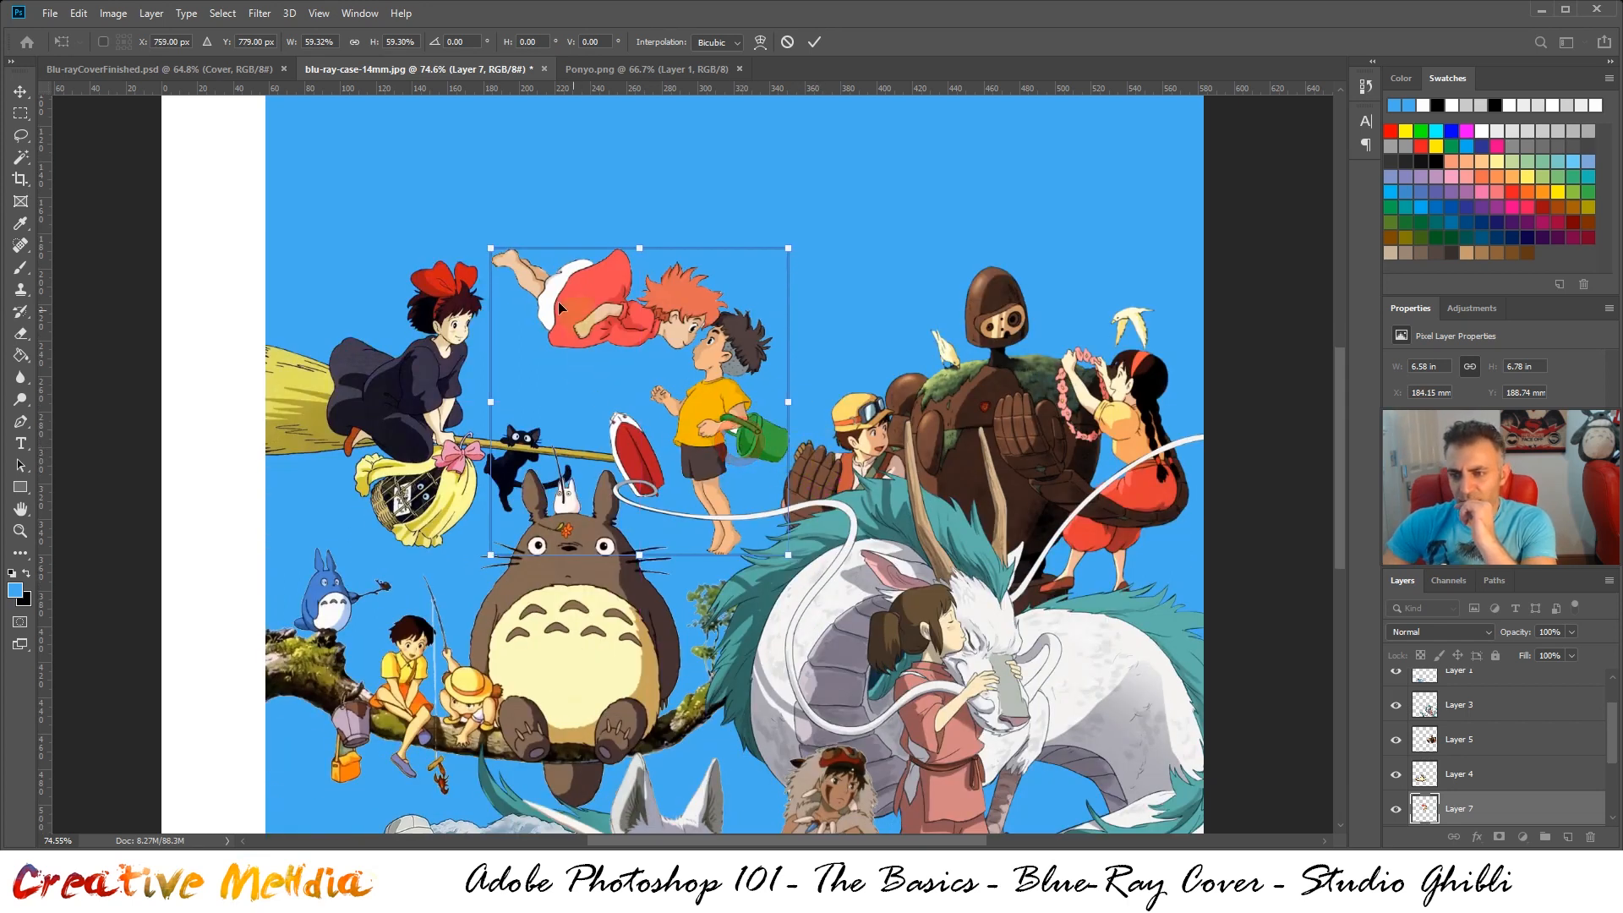
{"action": "scroll", "coordinate": [897, 363], "scroll_direction": "down", "scroll_amount": 2}
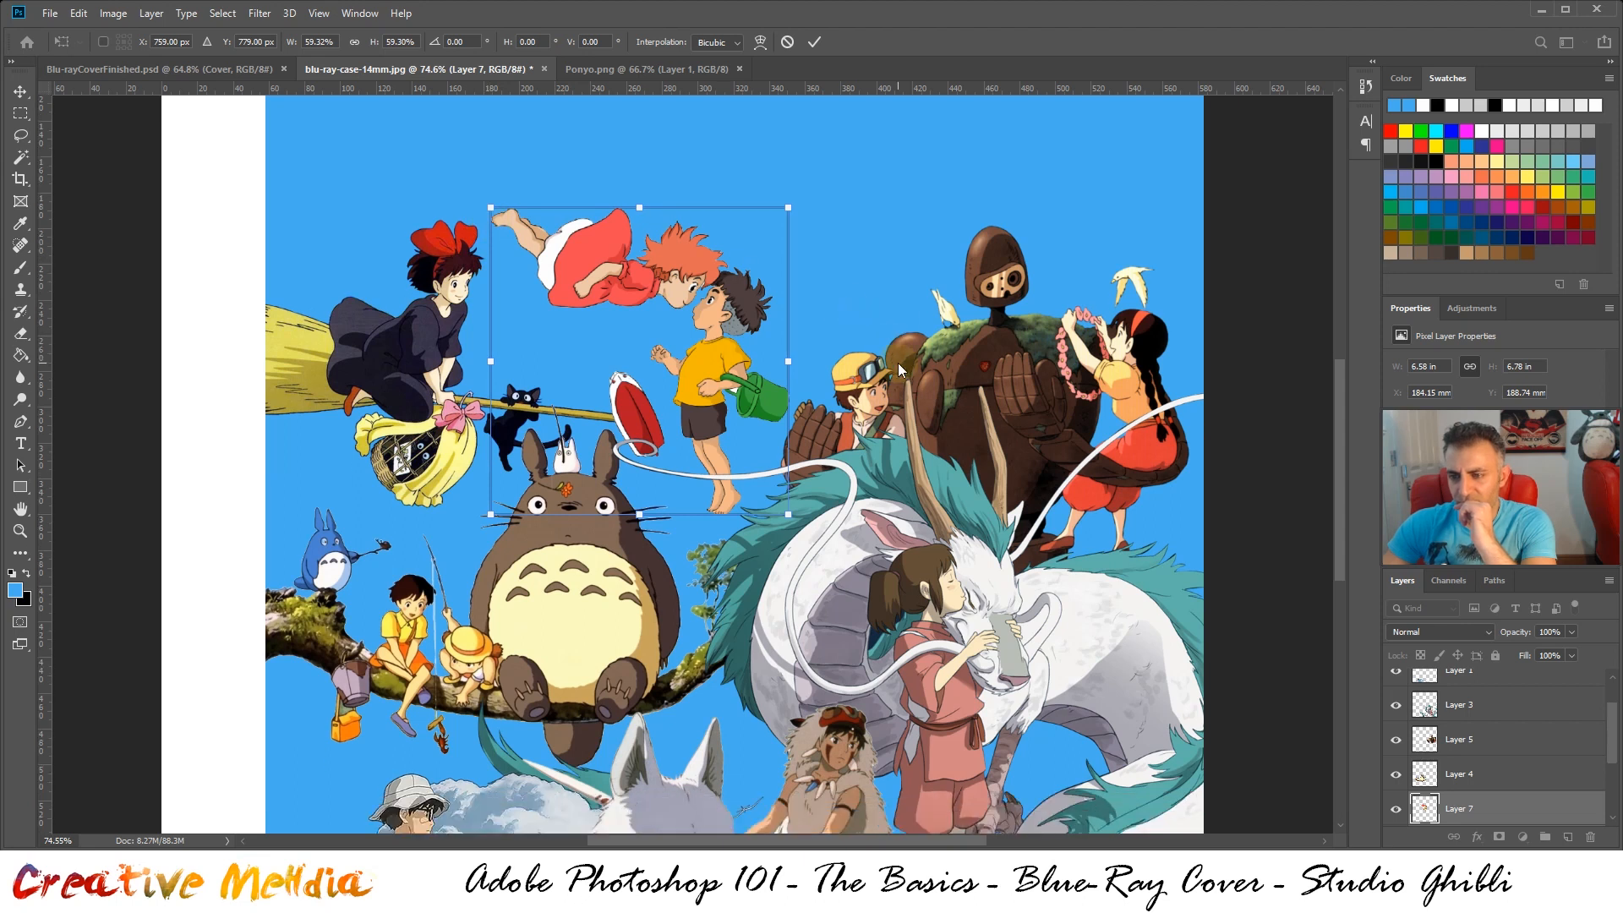
{"action": "key", "text": "ctrl+Return"}
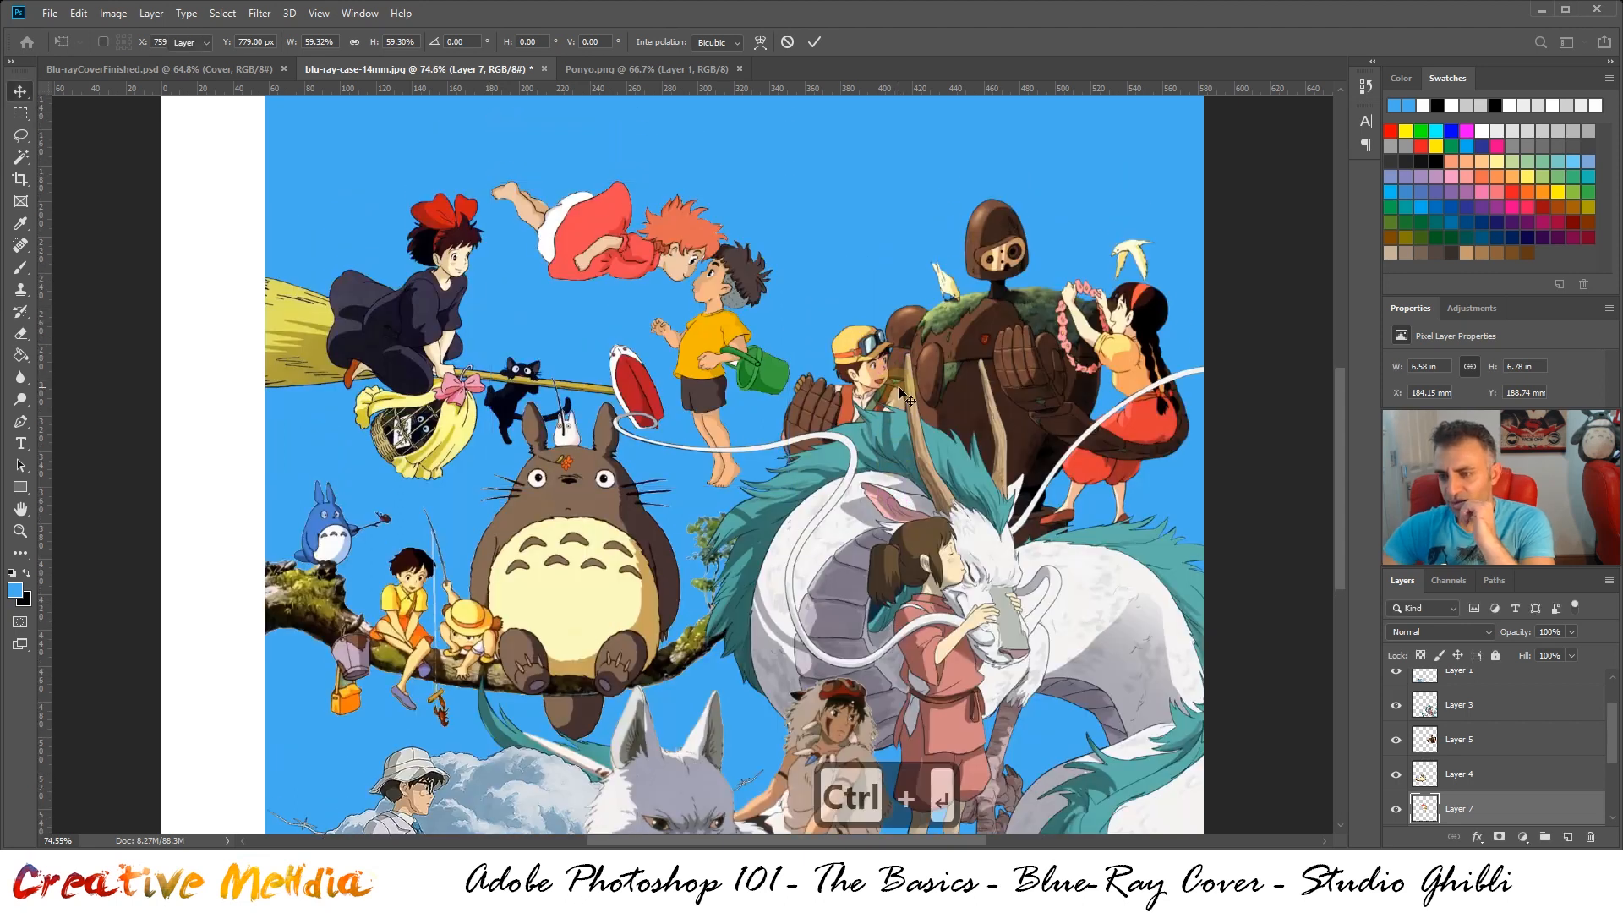
{"action": "scroll", "coordinate": [900, 387], "scroll_direction": "up", "scroll_amount": 3}
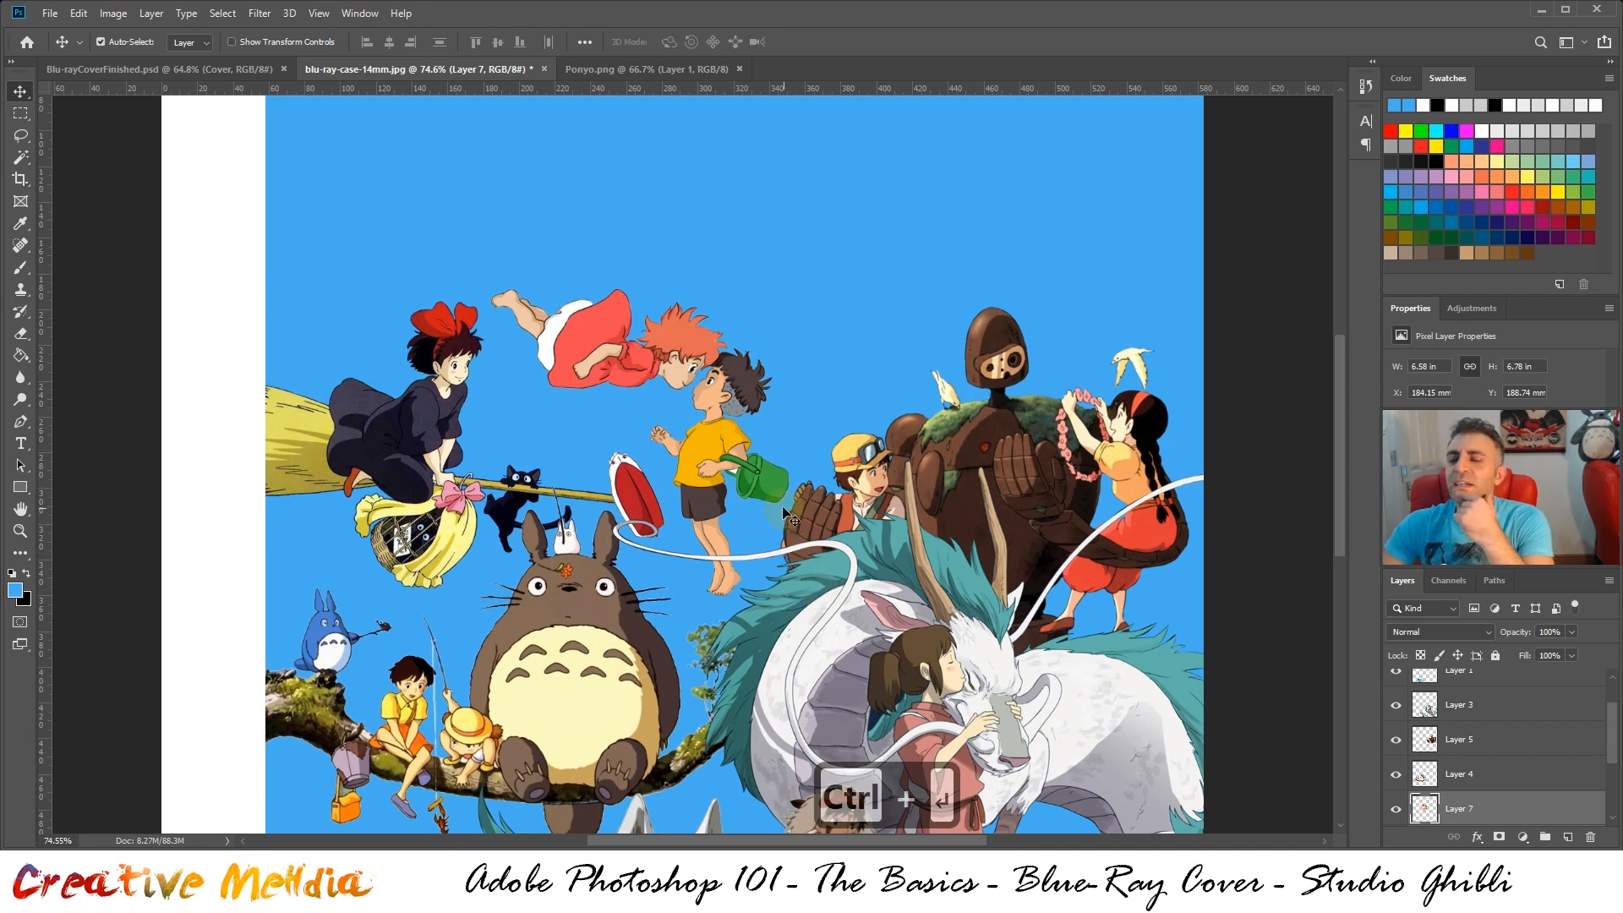
Close Ponyo.png and check the finished cover for the next artwork to add
{"action": "left_click", "coordinate": [724, 69]}
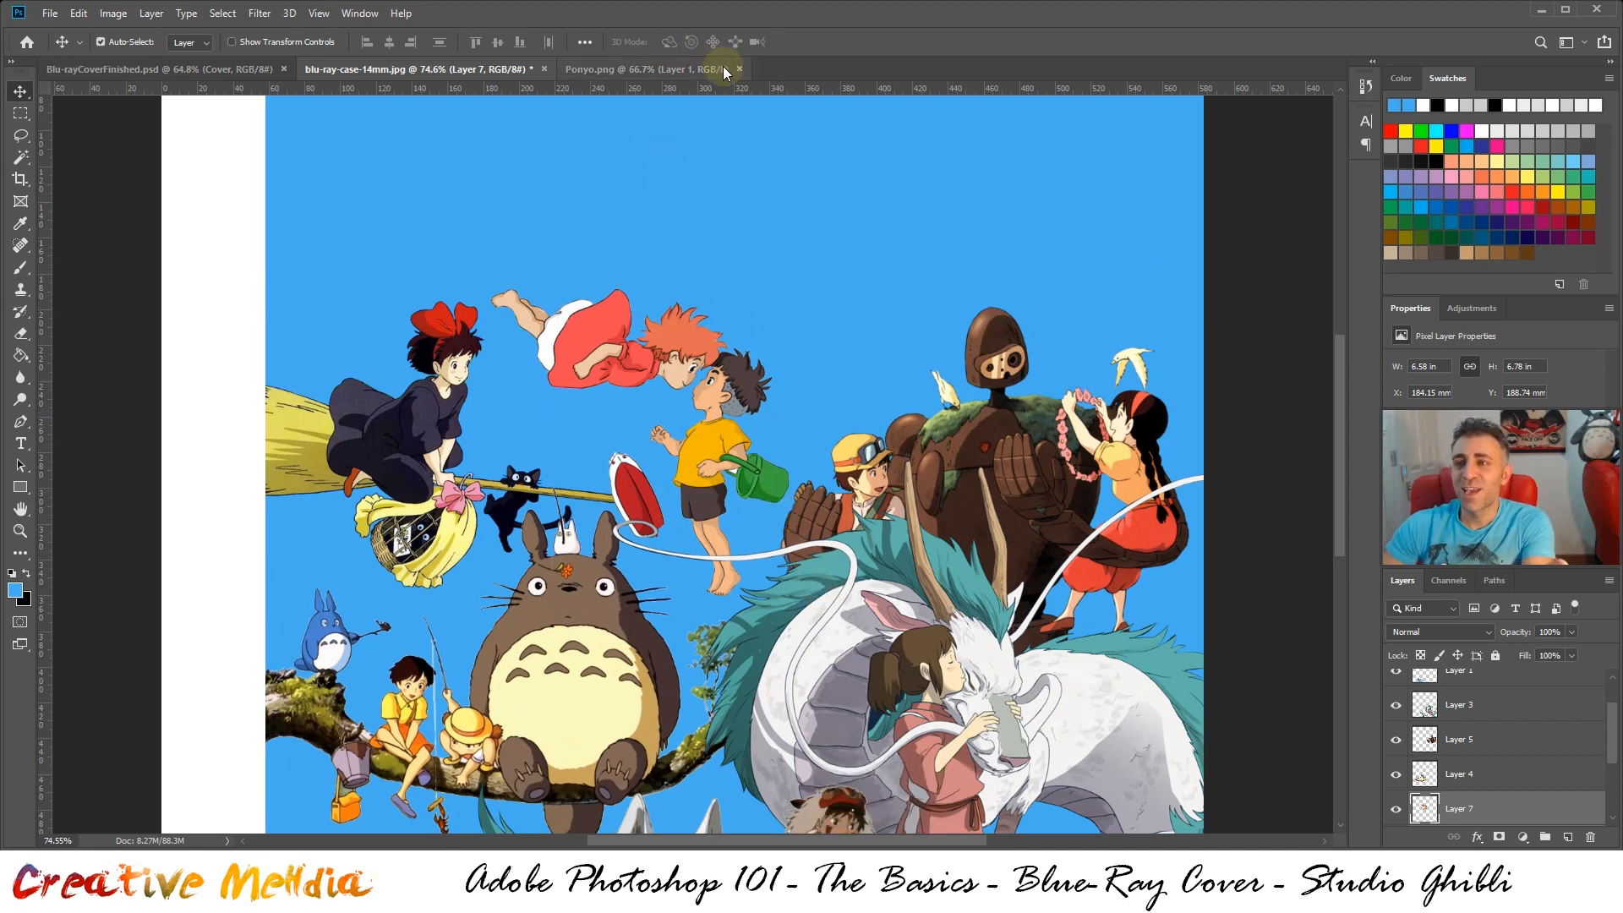
{"action": "left_click", "coordinate": [739, 69]}
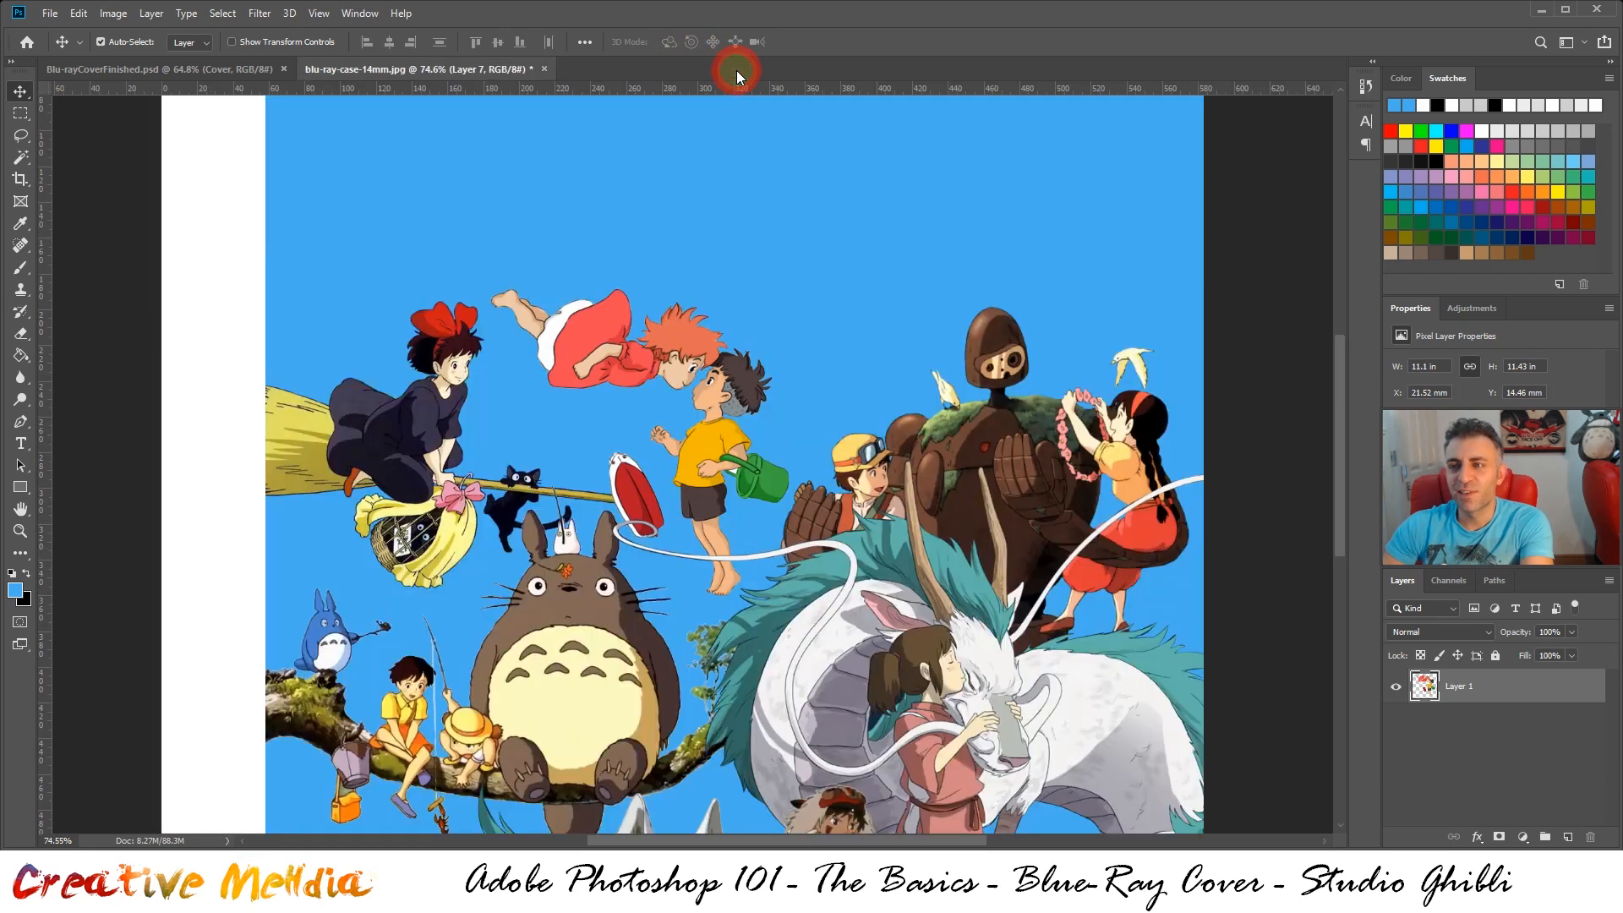
{"action": "scroll", "coordinate": [898, 296], "scroll_direction": "up", "scroll_amount": 3}
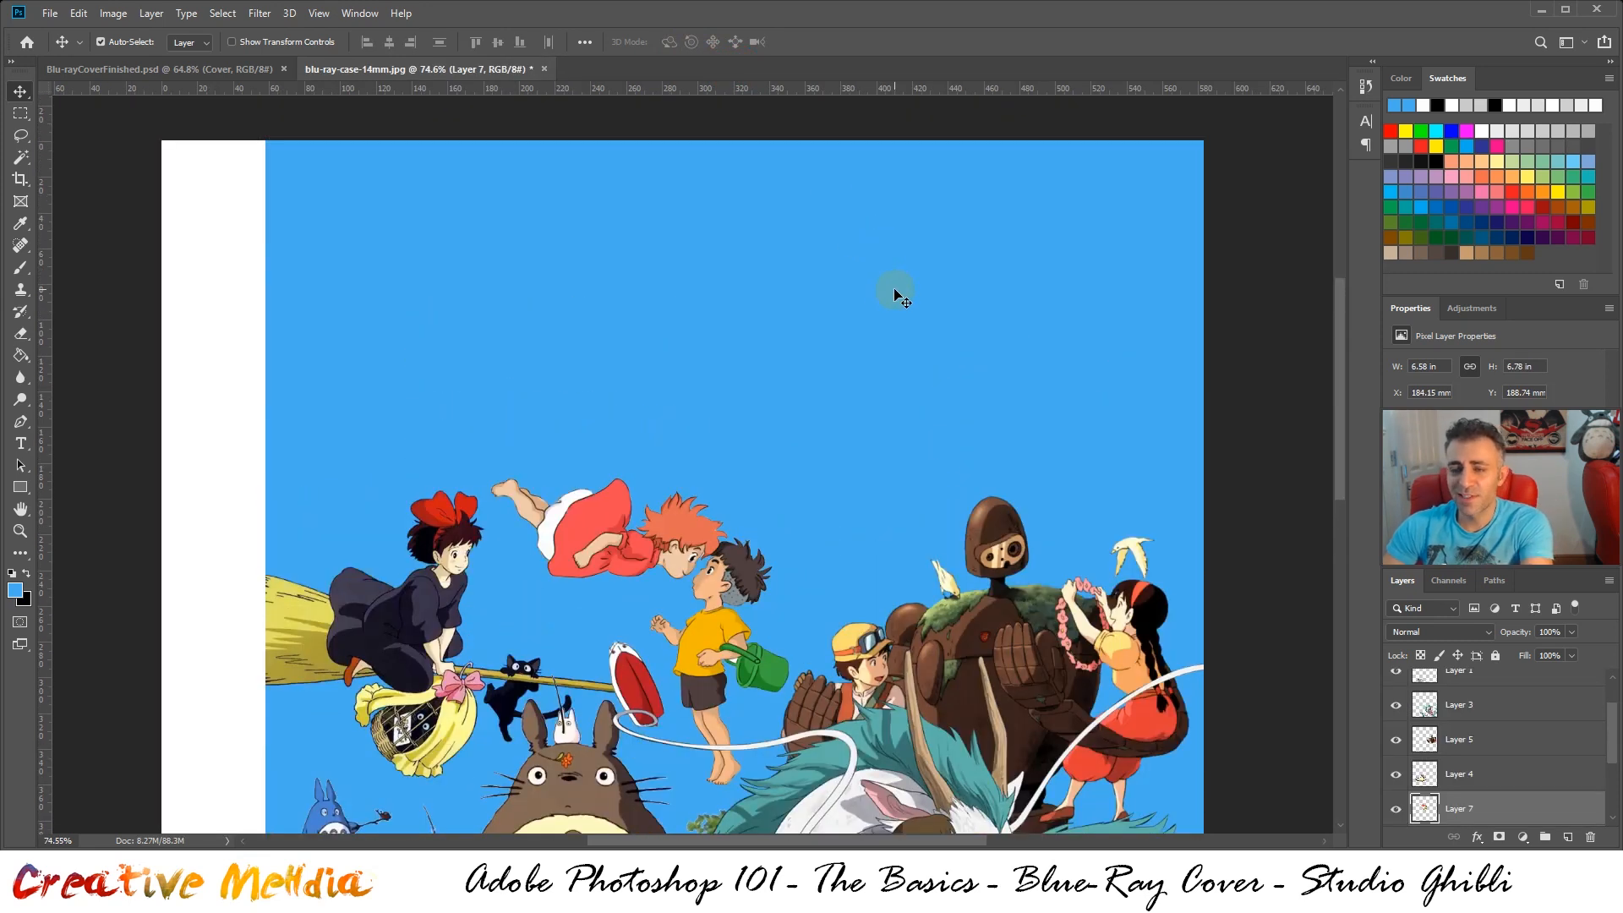
{"action": "left_click", "coordinate": [215, 71]}
{"action": "scroll", "coordinate": [908, 453], "scroll_direction": "up", "scroll_amount": 1}
{"action": "scroll", "coordinate": [959, 479], "scroll_direction": "down", "scroll_amount": 1}
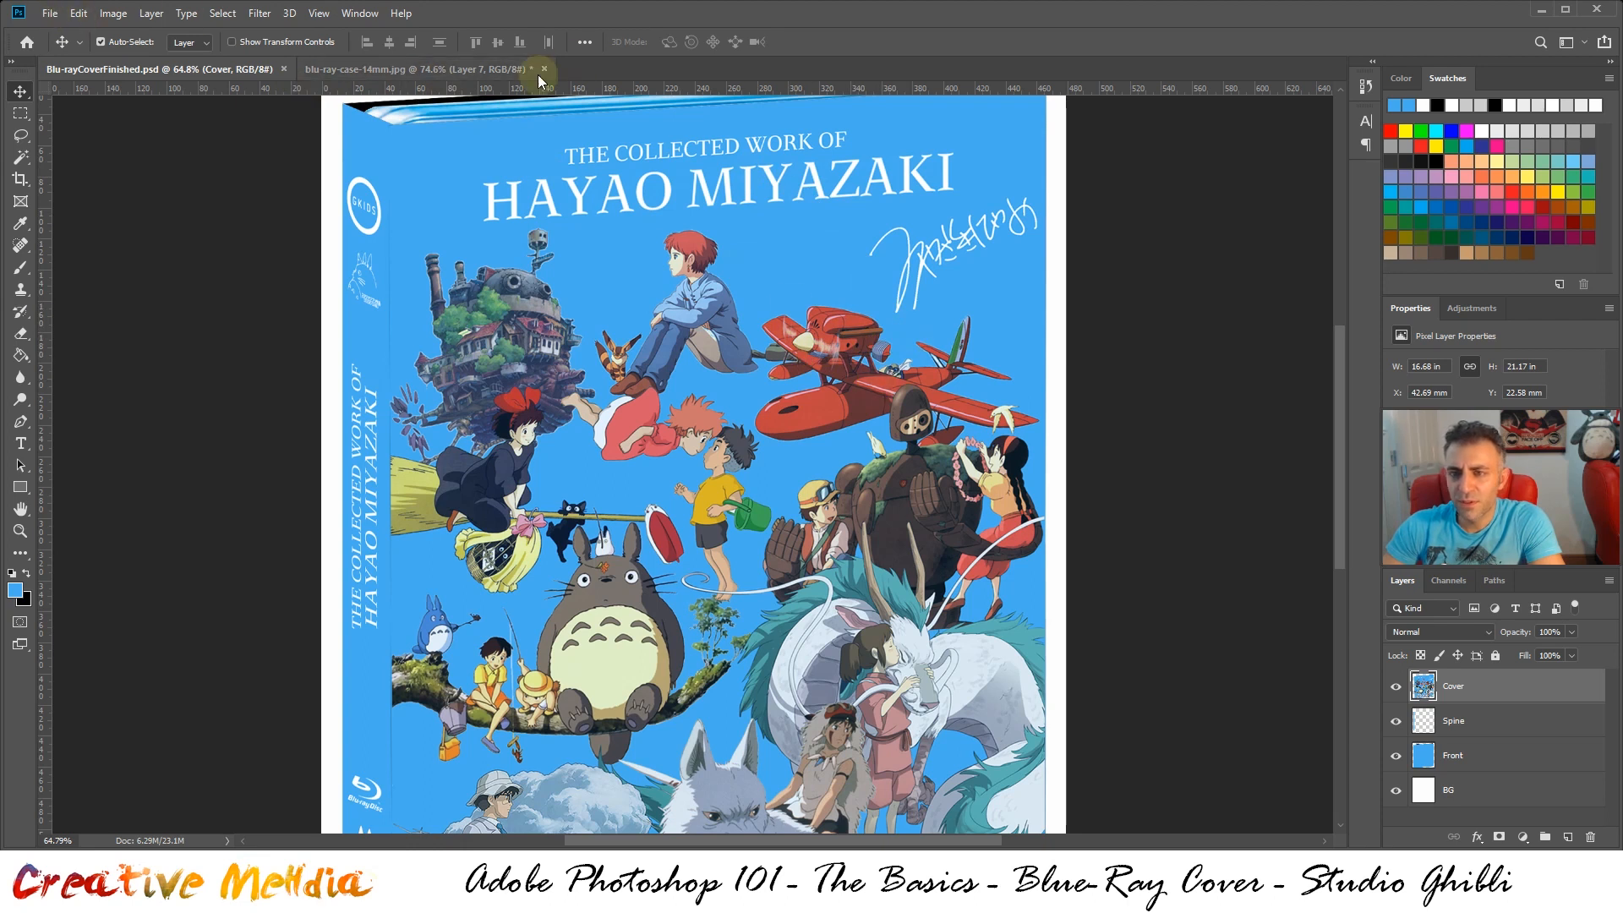
{"action": "left_click", "coordinate": [452, 69]}
Open Porco Rosso.png and paste its entire artwork into blu-ray-case-14mm.jpg
{"action": "left_click", "coordinate": [50, 12]}
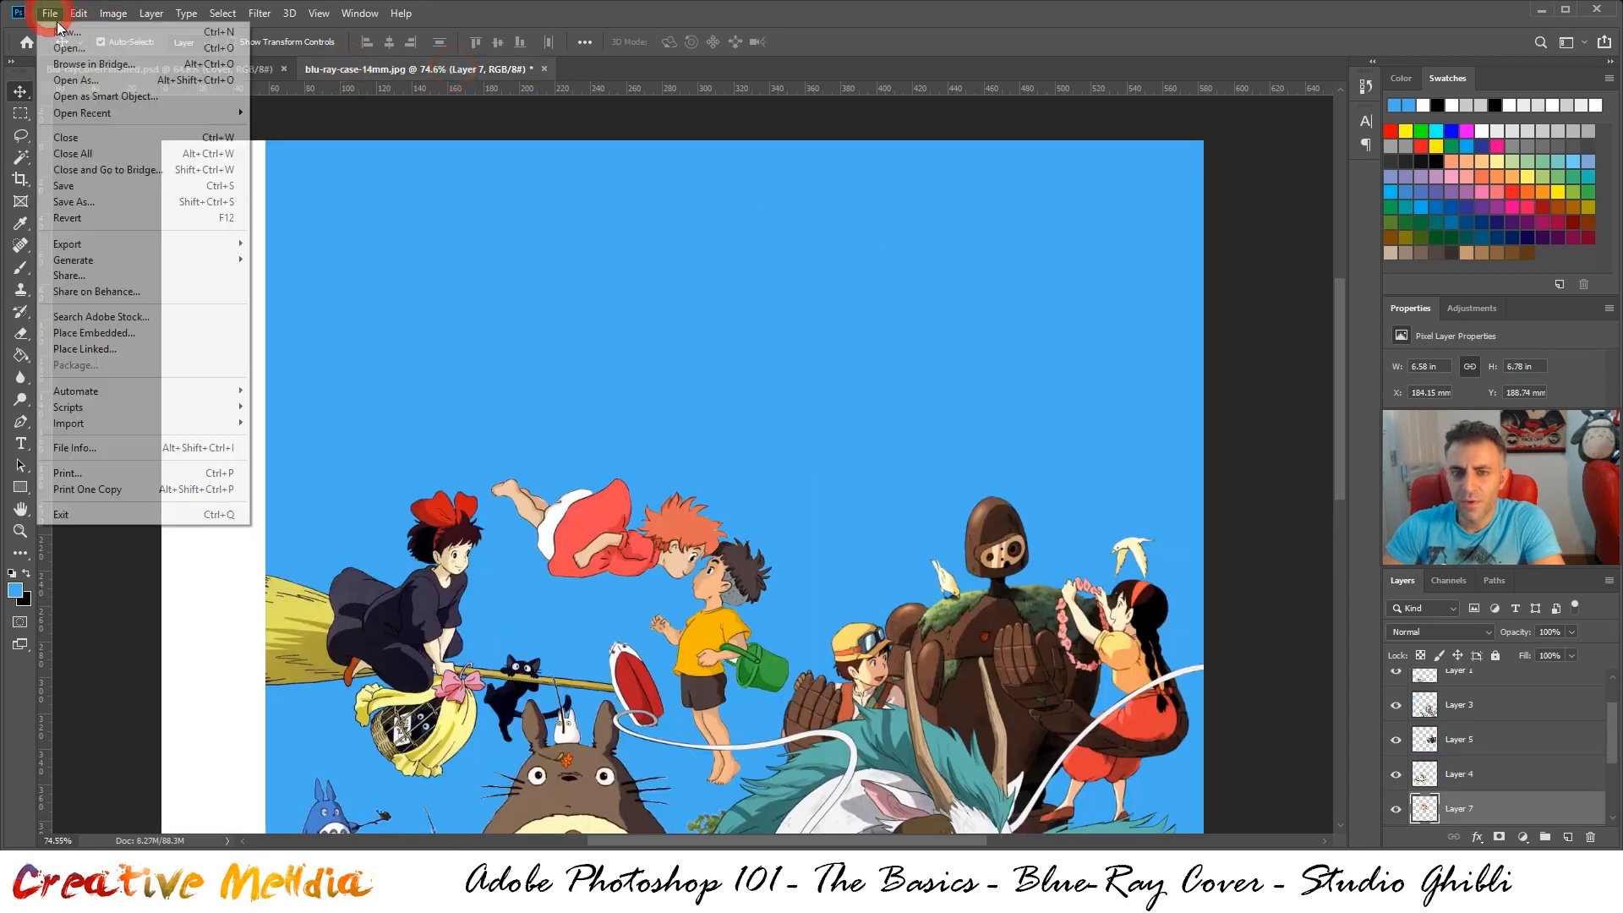
{"action": "left_click", "coordinate": [52, 46]}
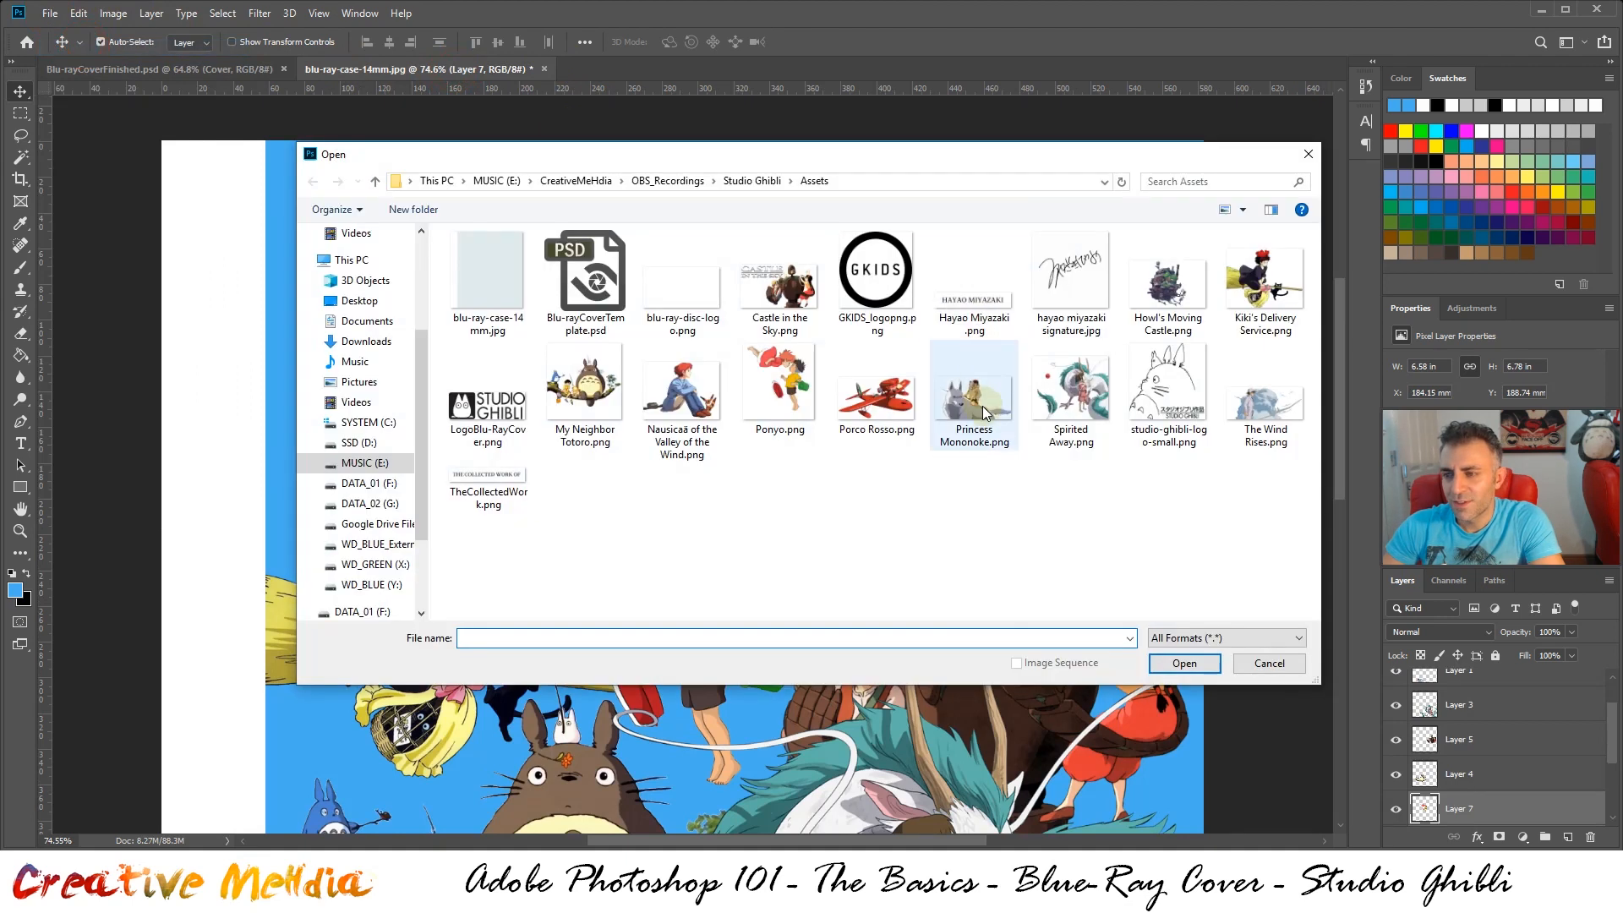
{"action": "double_click", "coordinate": [867, 418]}
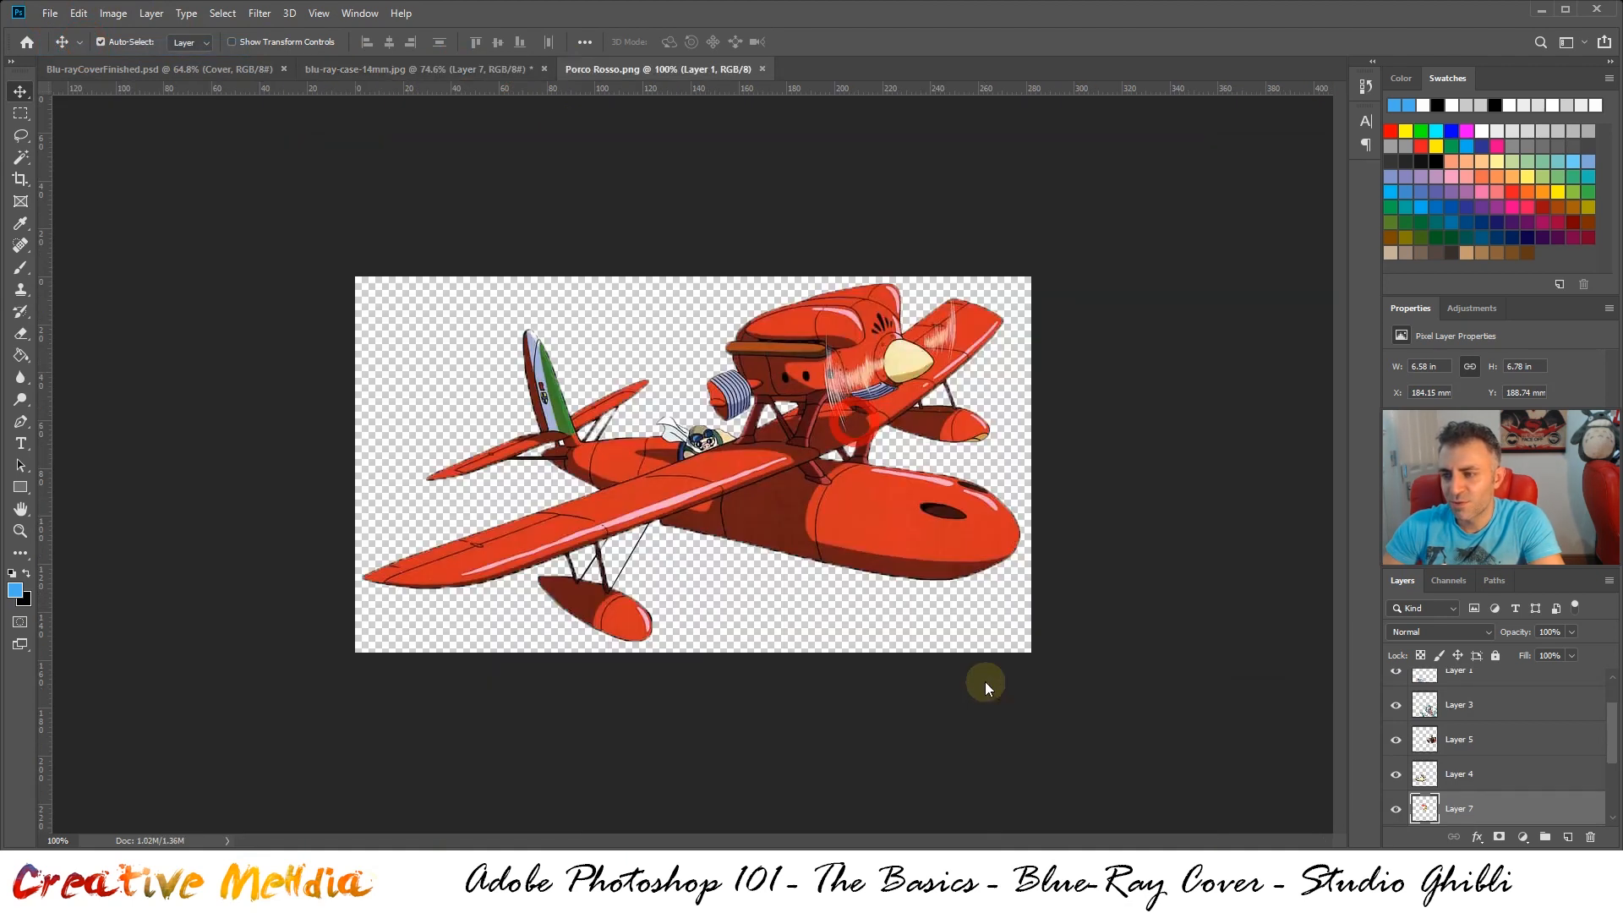
{"action": "key", "text": "ctrl+a"}
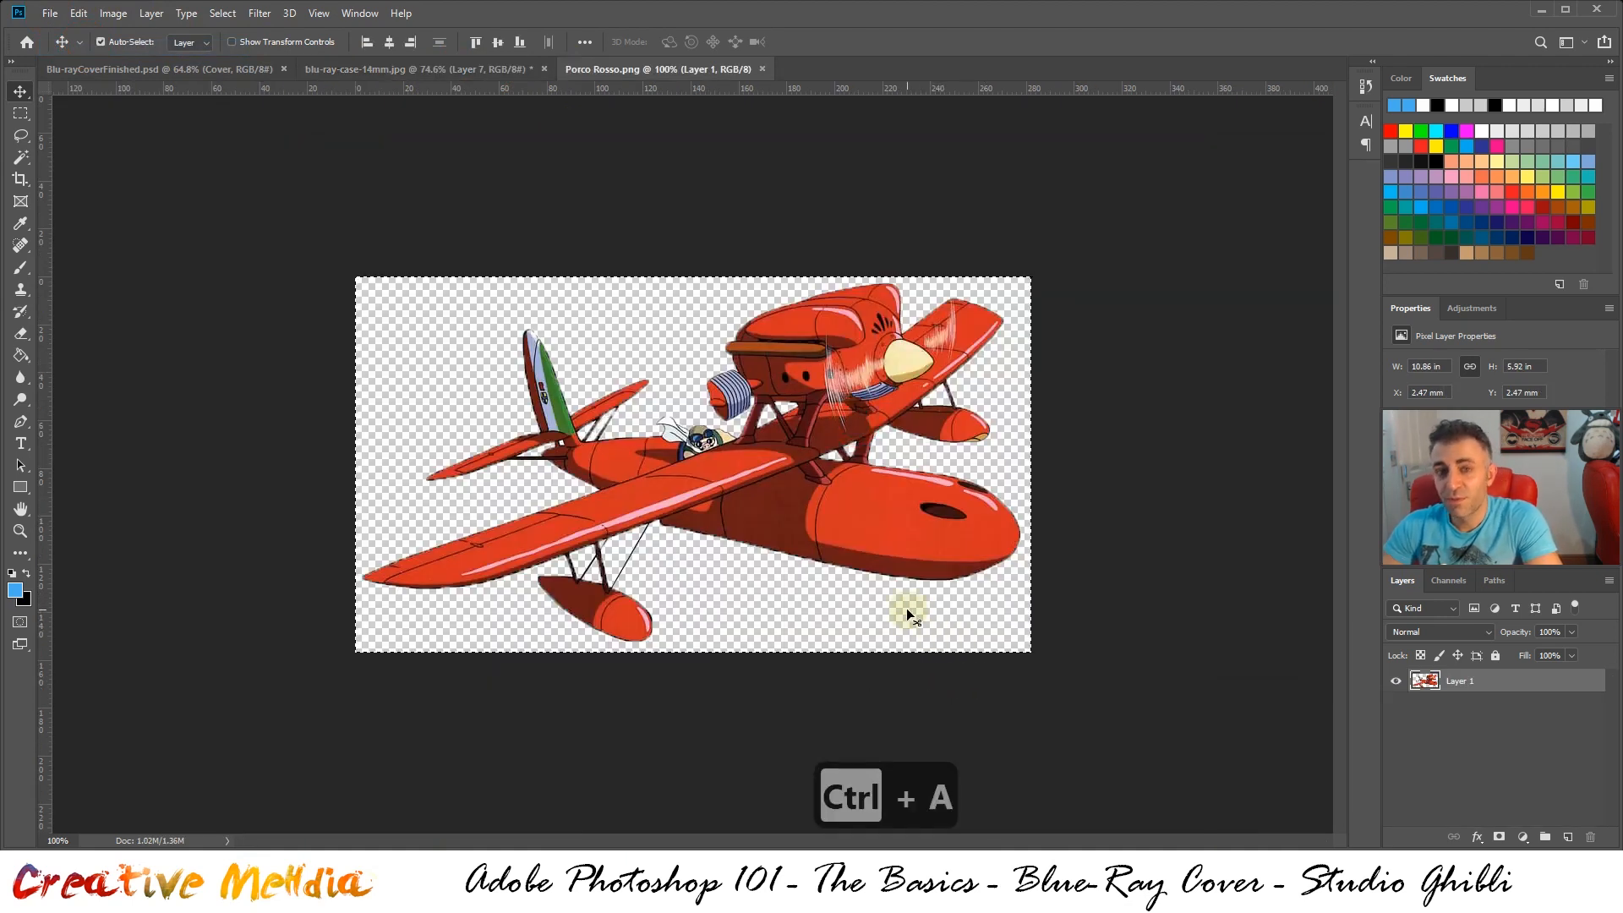
{"action": "key", "text": "ctrl+c"}
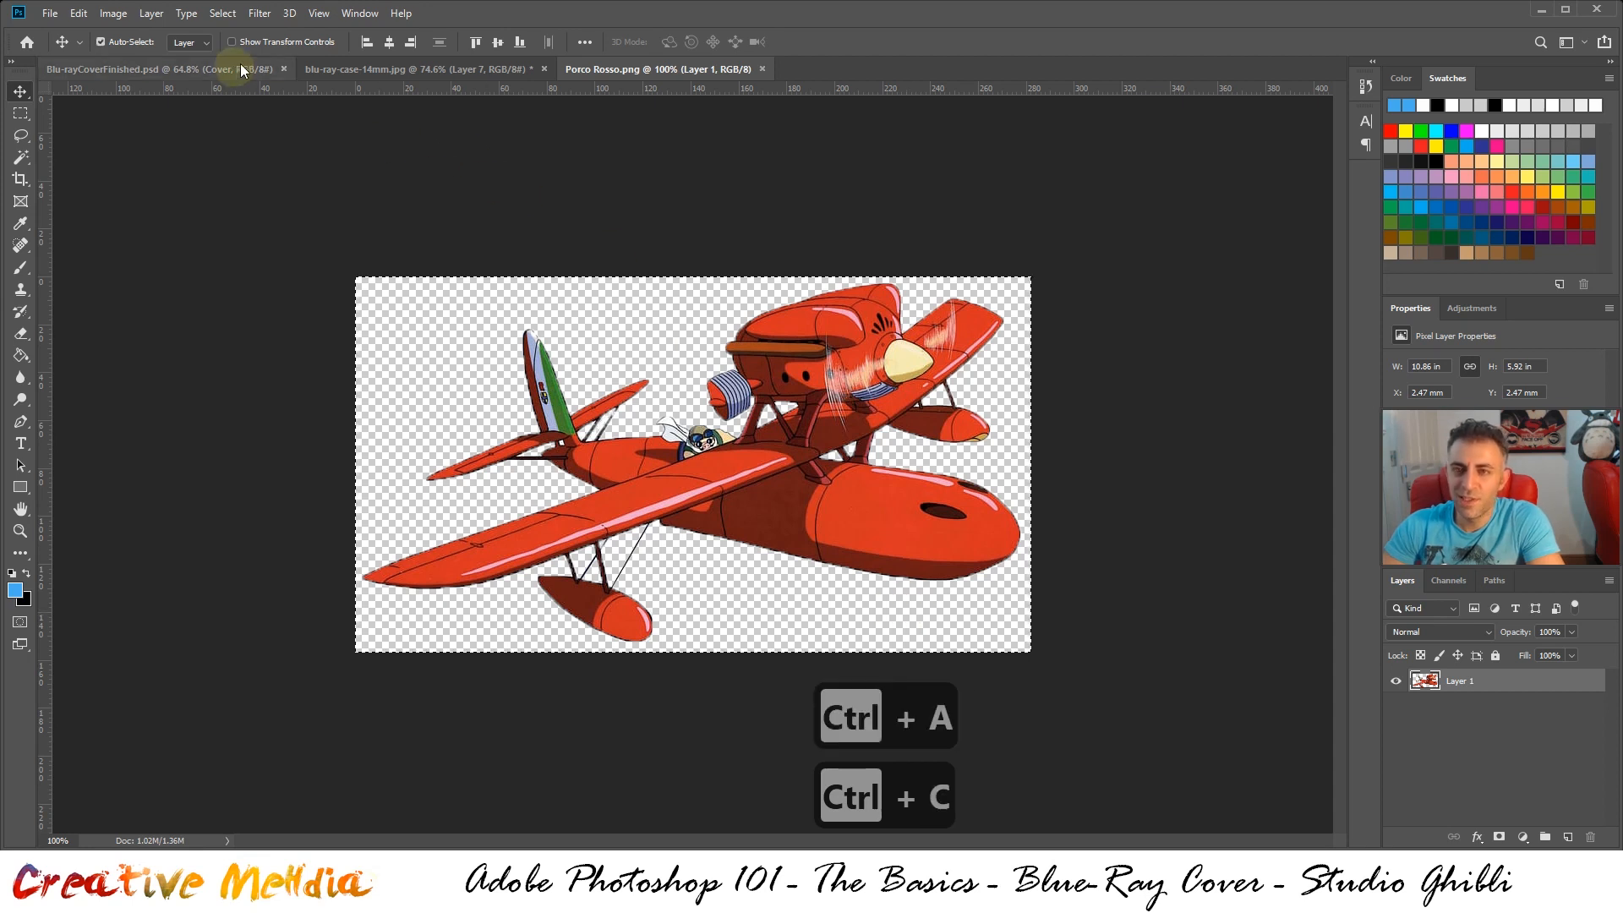
{"action": "left_click", "coordinate": [330, 71]}
{"action": "key", "text": "ctrl+v"}
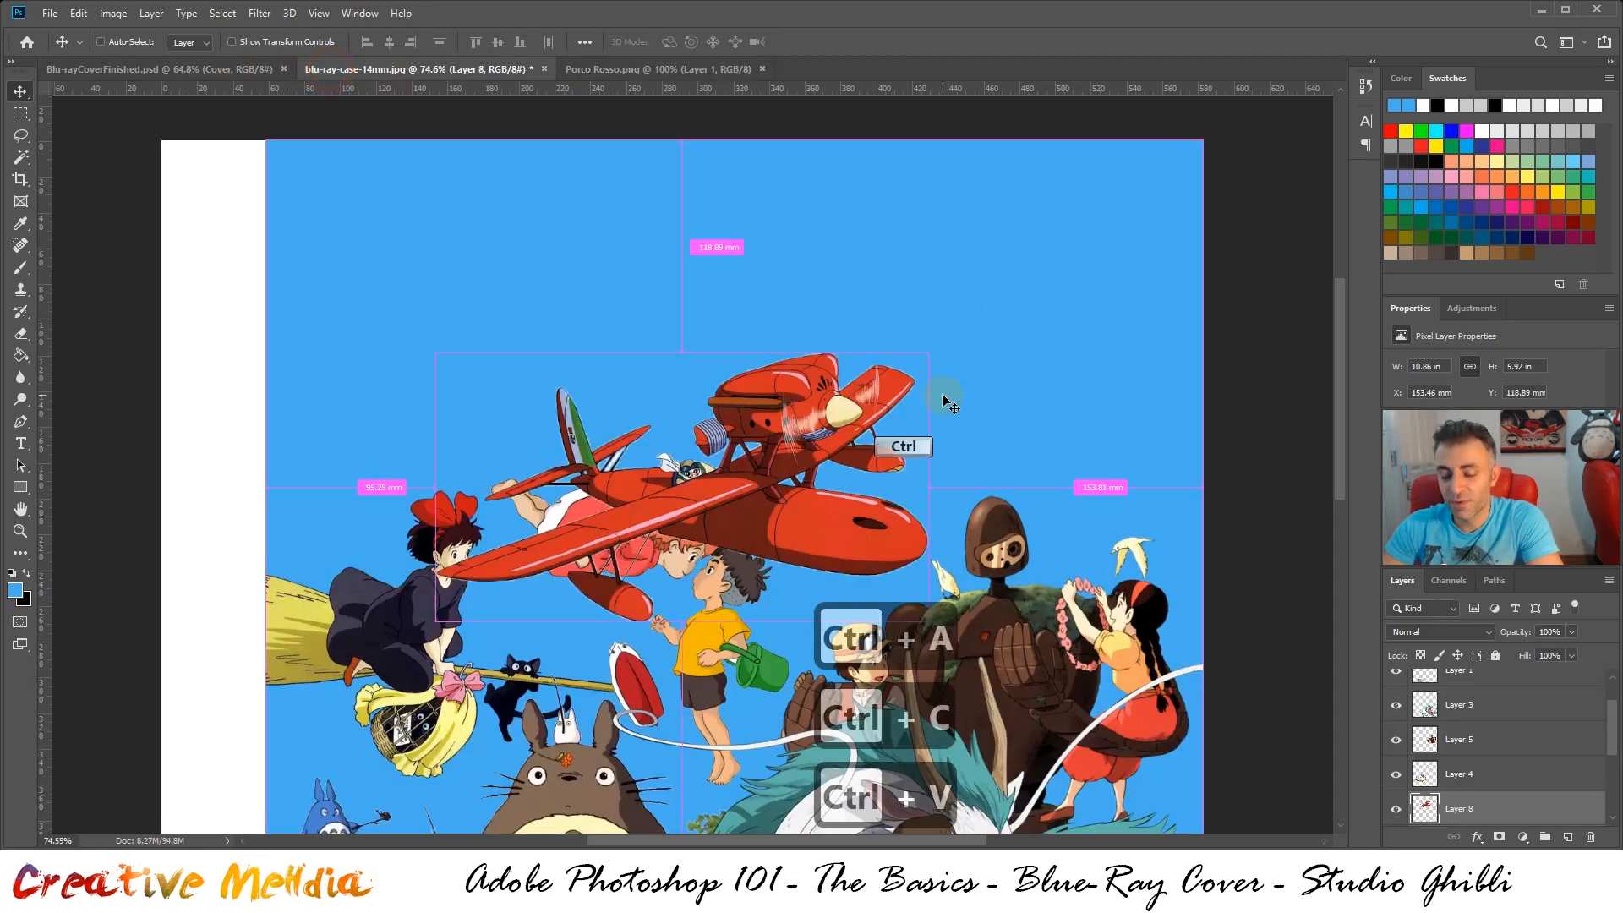
{"action": "key", "text": "ctrl+t"}
{"action": "right_click", "coordinate": [796, 396]}
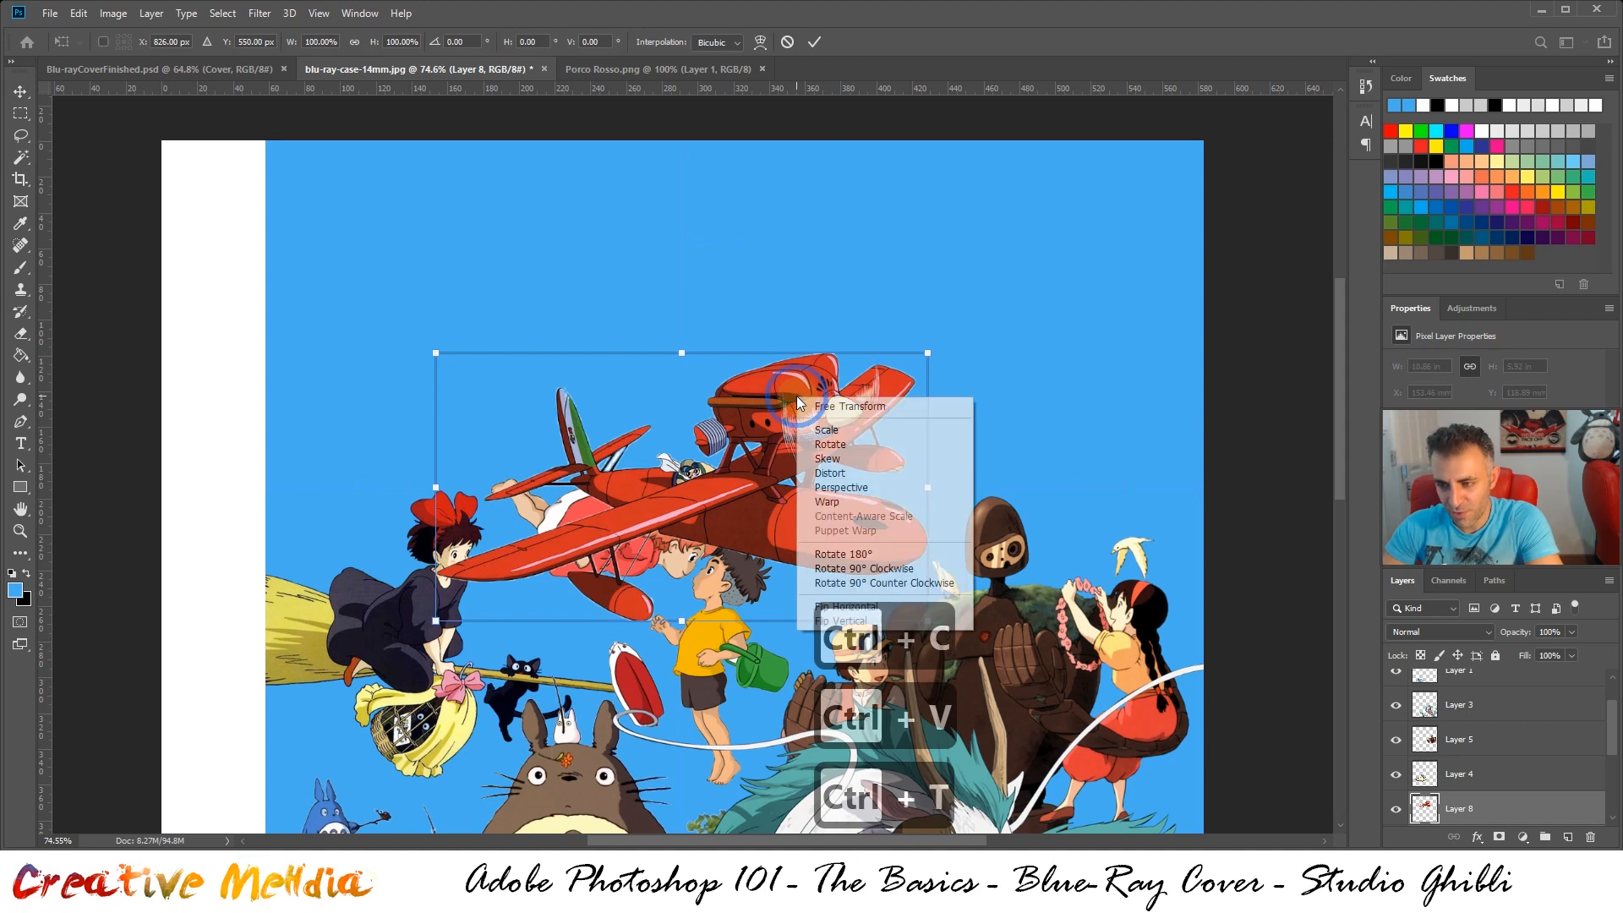
{"action": "left_click", "coordinate": [846, 606]}
{"action": "left_click_drag", "start_coordinate": [640, 501], "coordinate": [914, 447]}
Flip the Porco Rosso plane horizontally and move it above the robot, at about X 307 mm, Y 109 mm, following the finished cover
{"action": "left_click", "coordinate": [192, 71]}
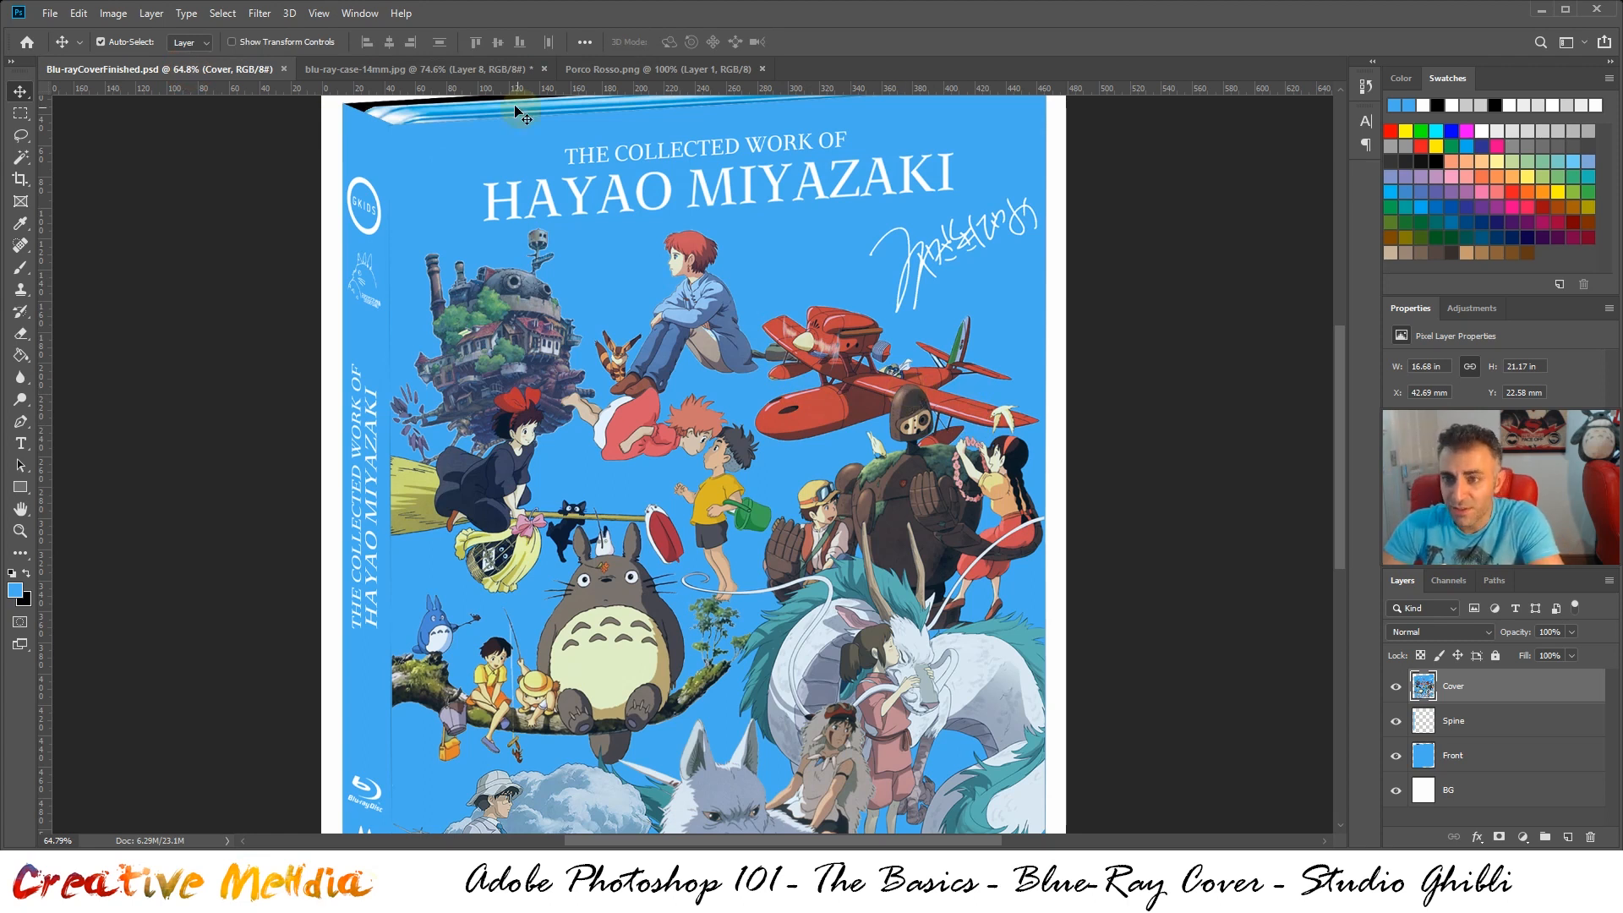
{"action": "left_click", "coordinate": [452, 69]}
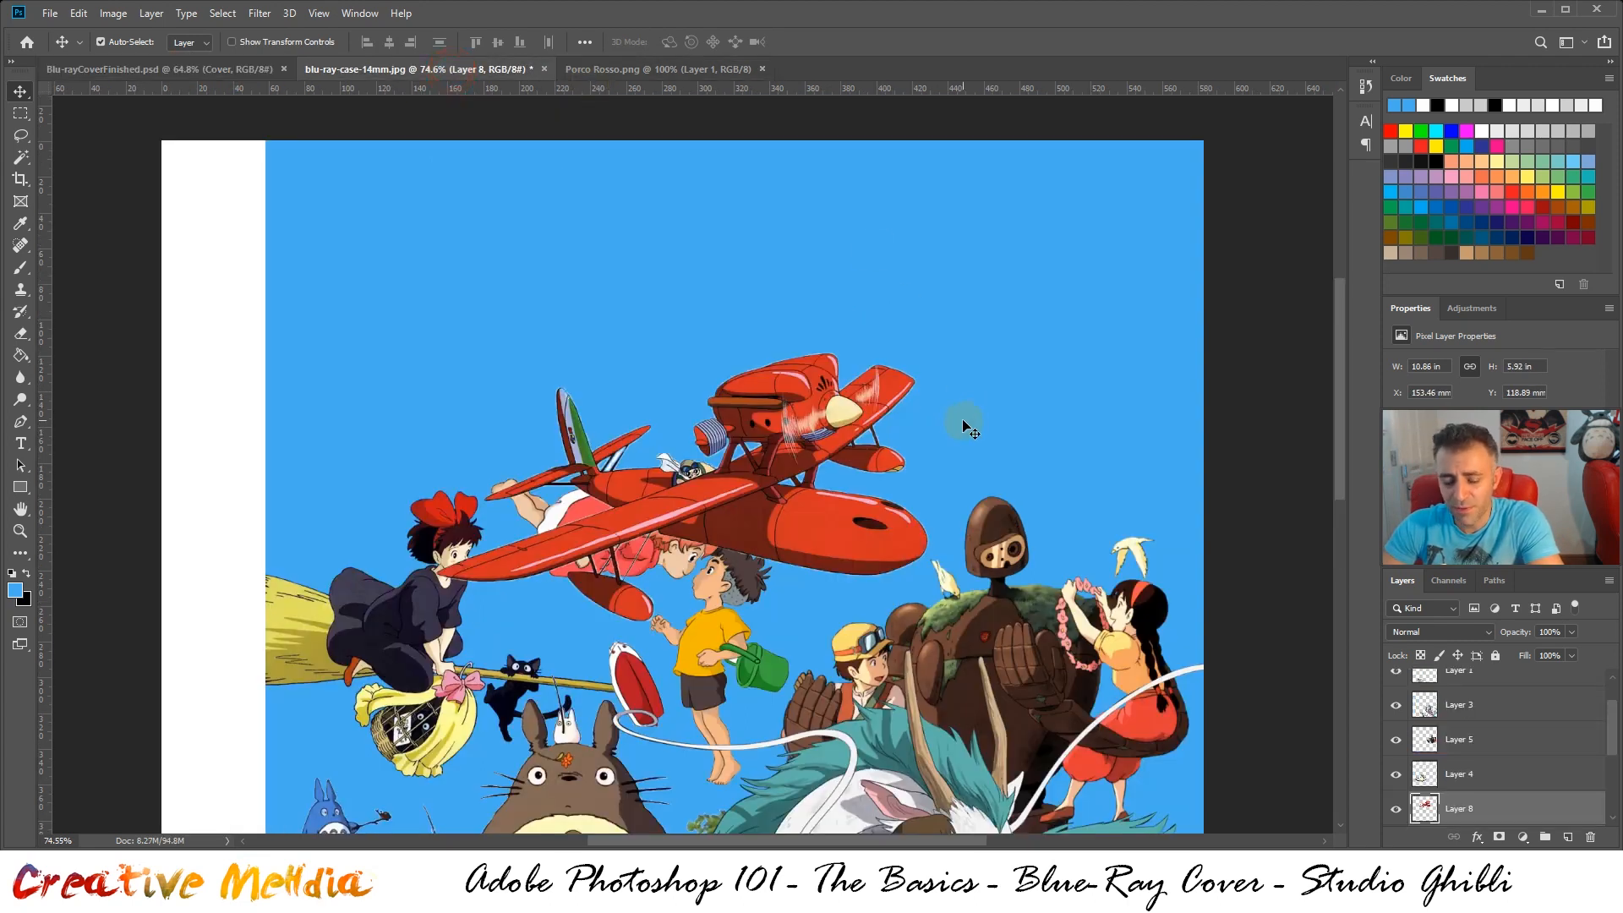
{"action": "key", "text": "ctrl+t"}
{"action": "right_click", "coordinate": [831, 428]}
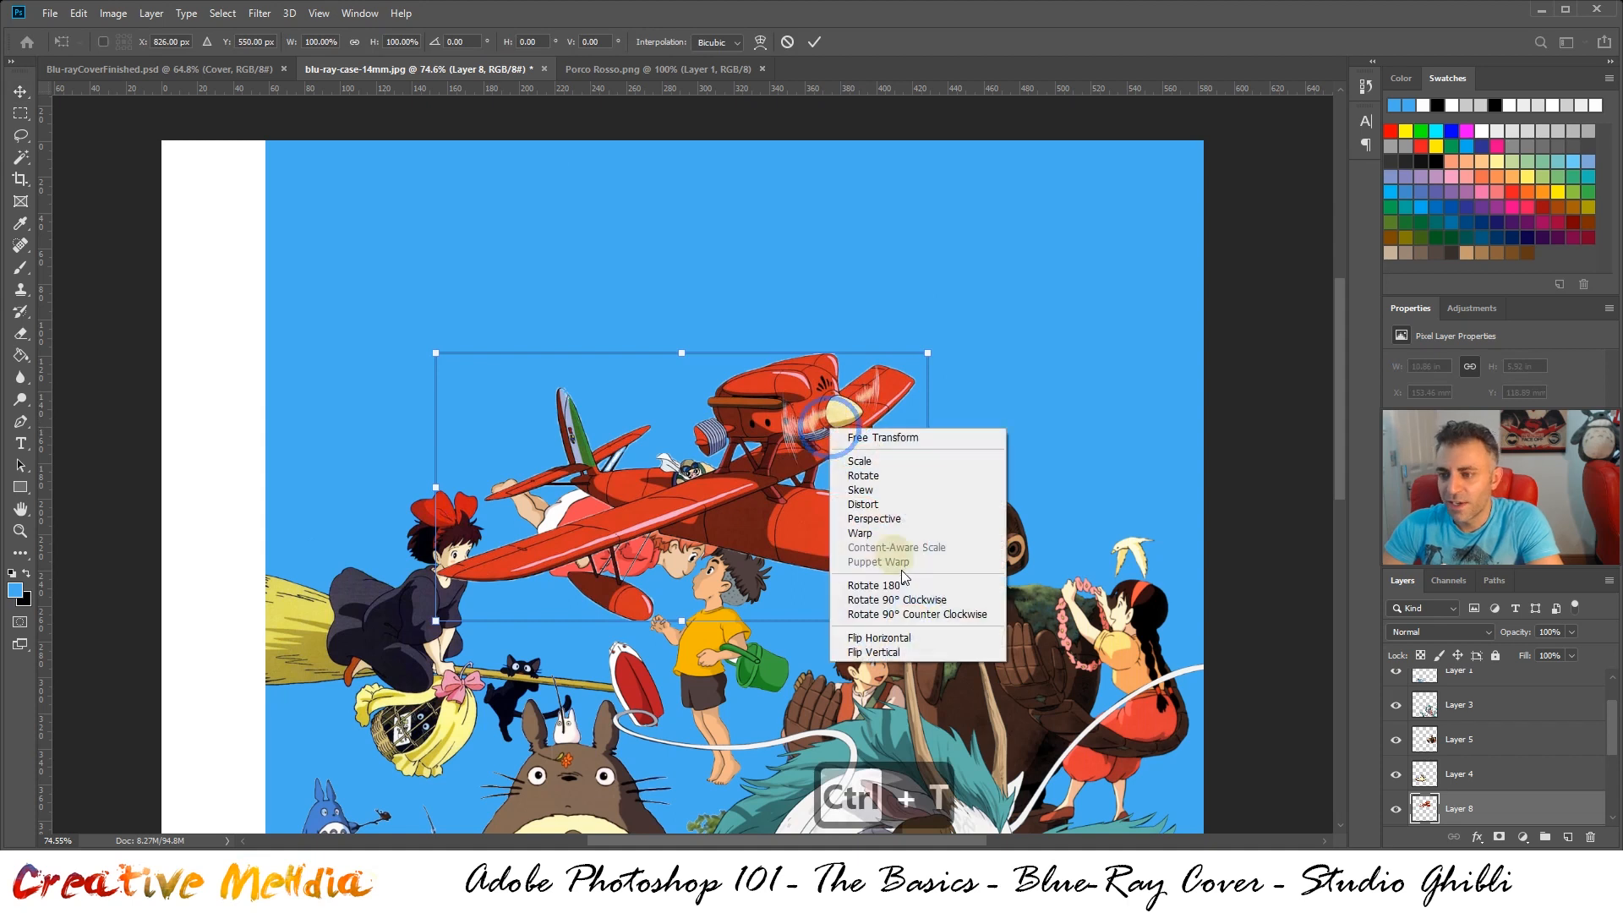
{"action": "left_click", "coordinate": [921, 639]}
{"action": "left_click_drag", "start_coordinate": [688, 487], "coordinate": [958, 469]}
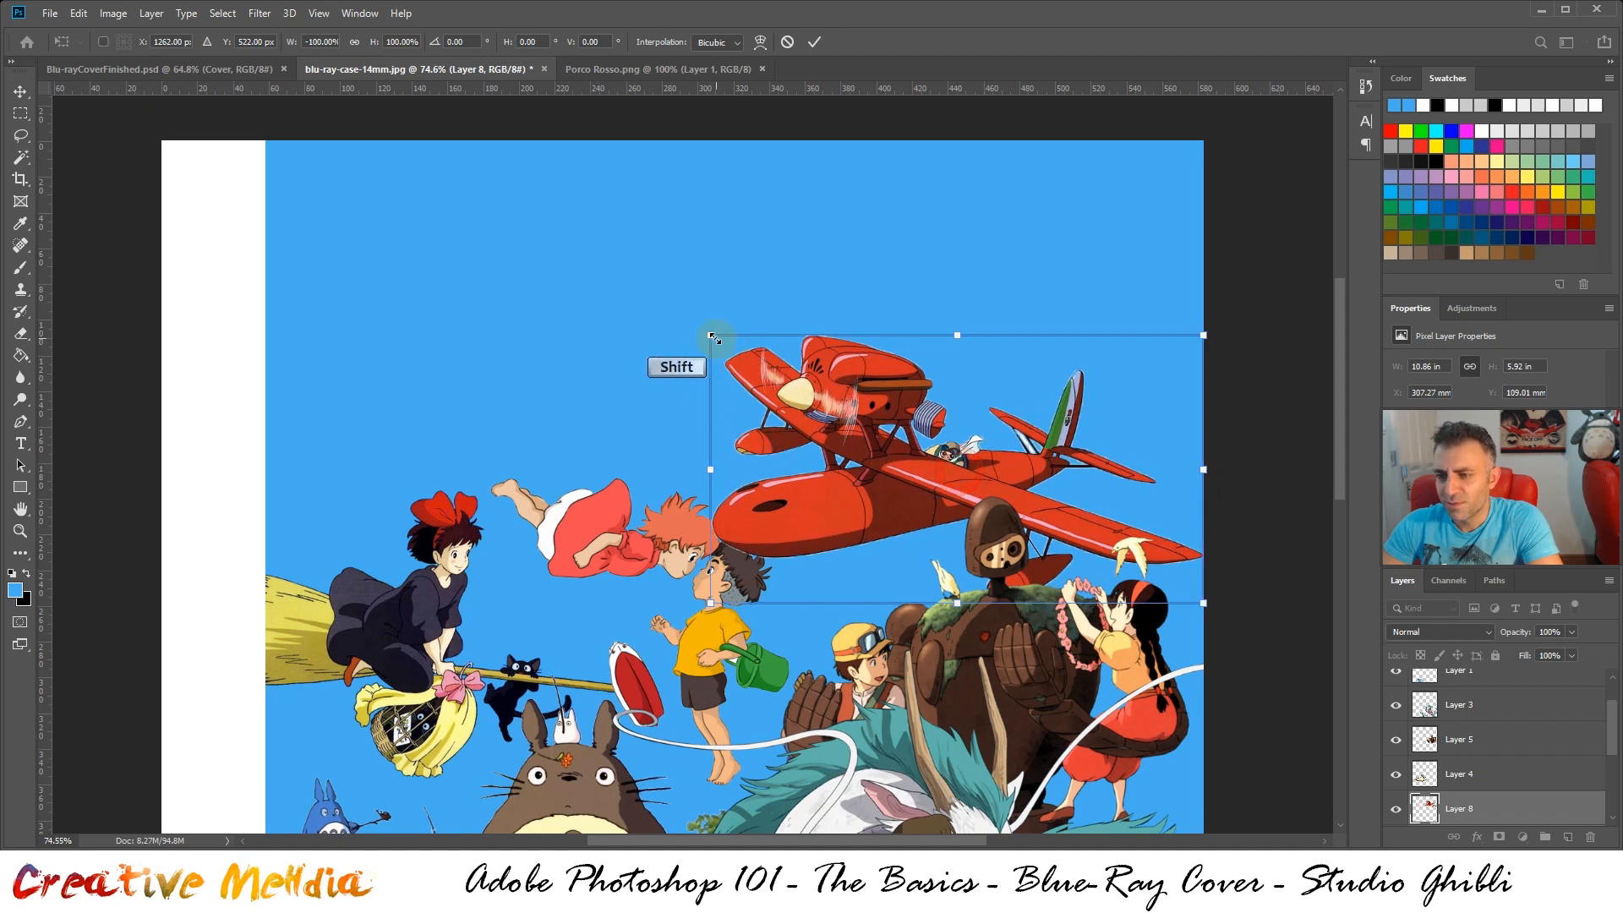
Scale the plane proportionally to about 91.7%, place it at about X 330 mm, Y 115 mm, and apply the transform
{"action": "left_click_drag", "start_coordinate": [711, 335], "coordinate": [751, 357]}
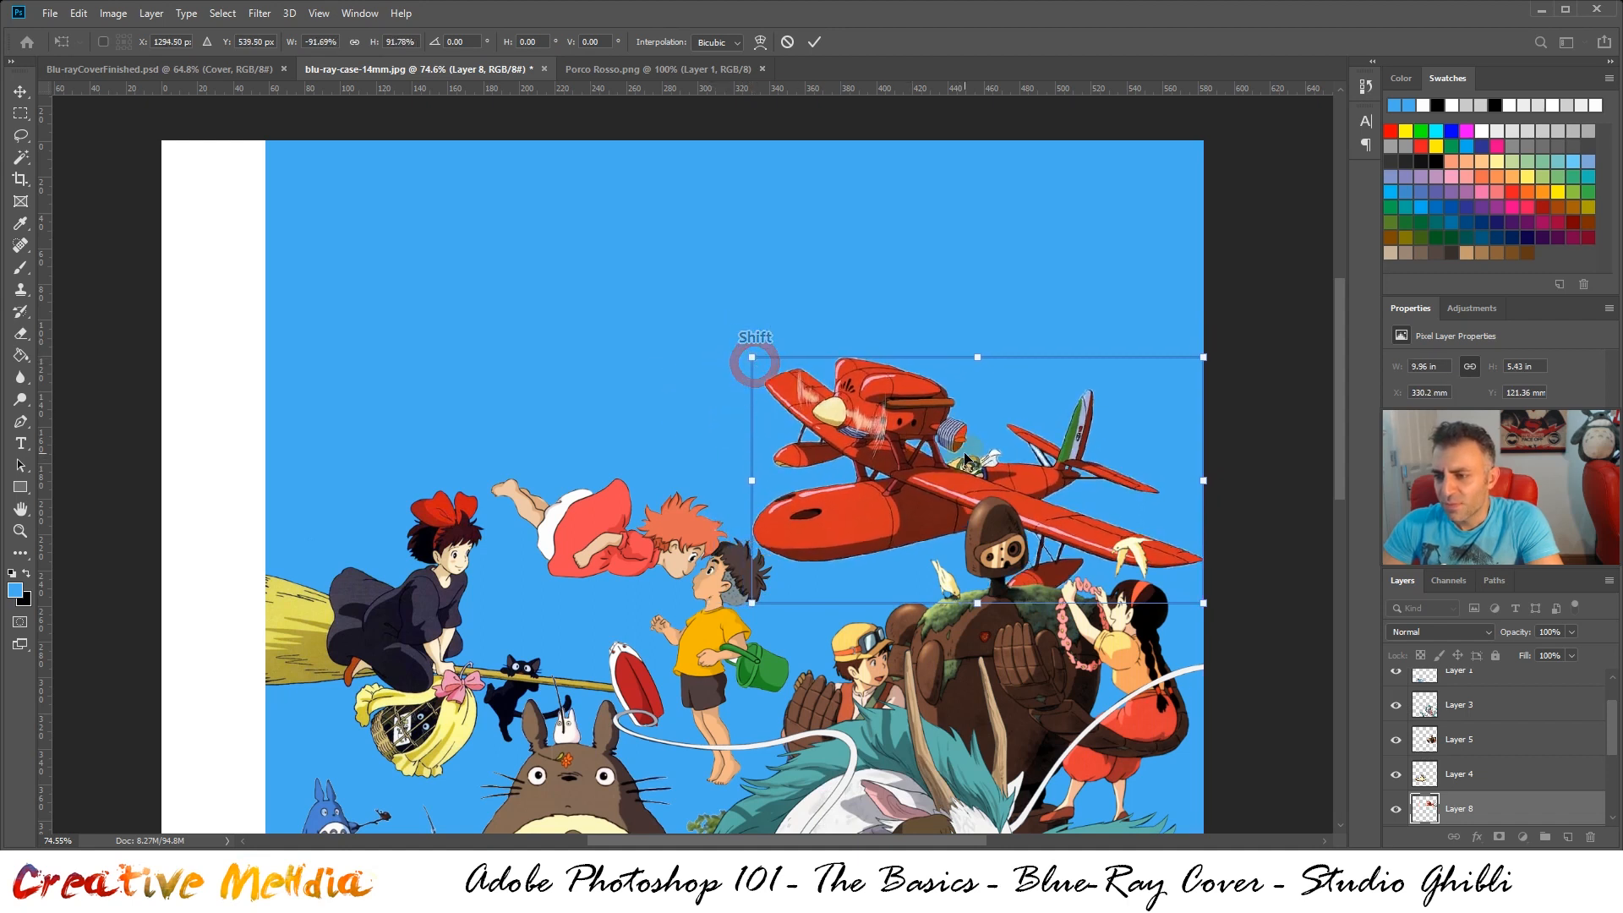
{"action": "left_click_drag", "start_coordinate": [965, 460], "coordinate": [962, 446]}
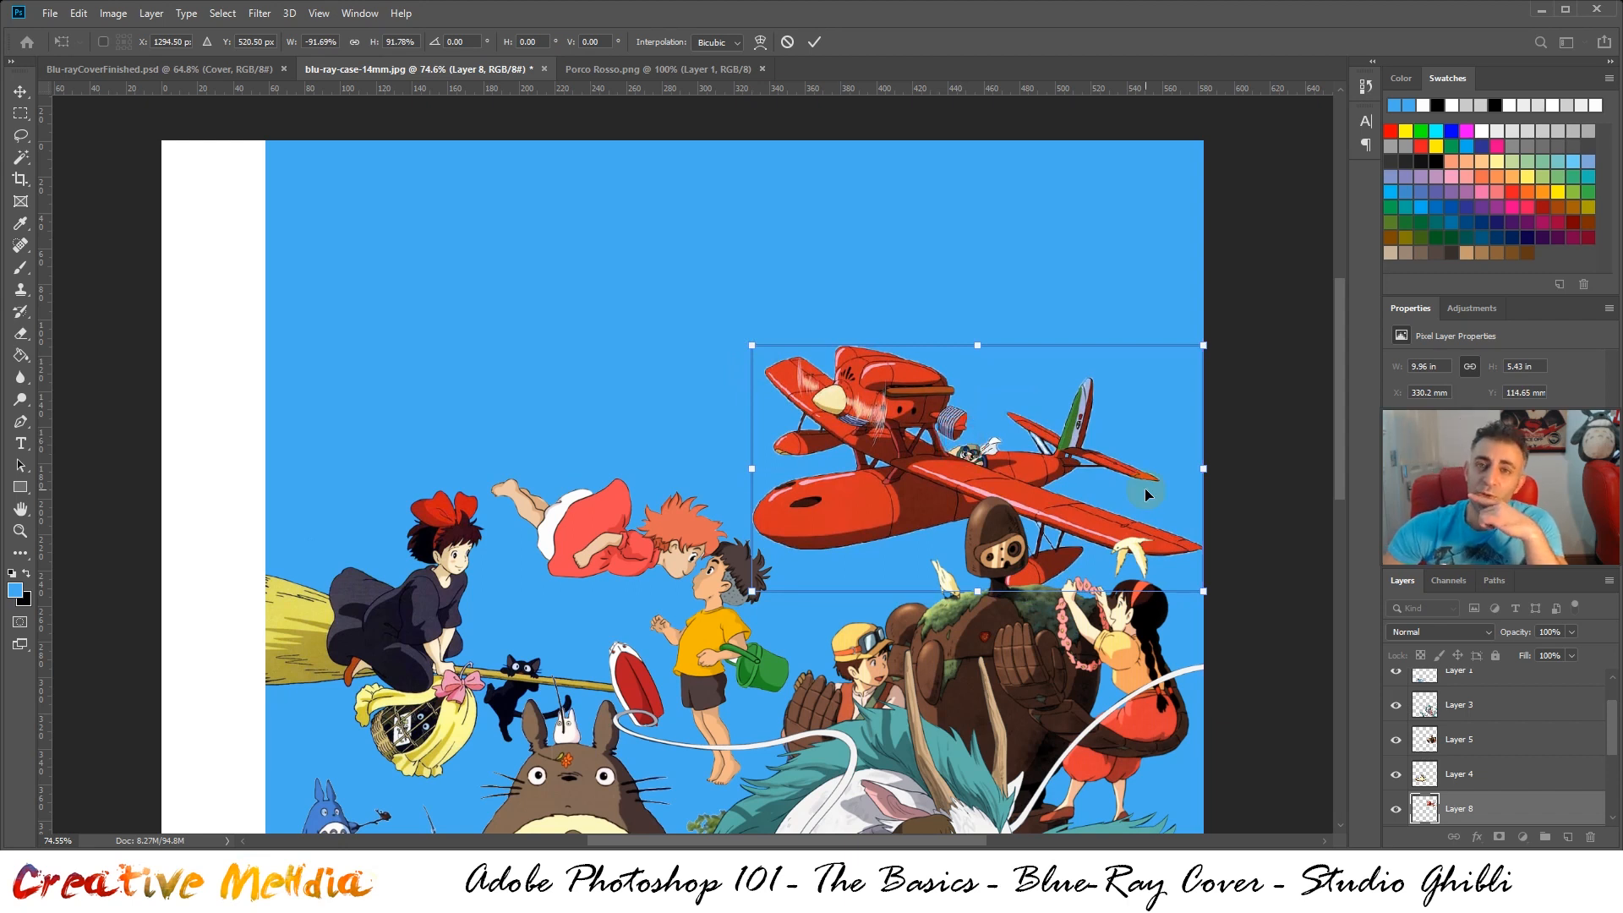
{"action": "key", "text": "ctrl+Return"}
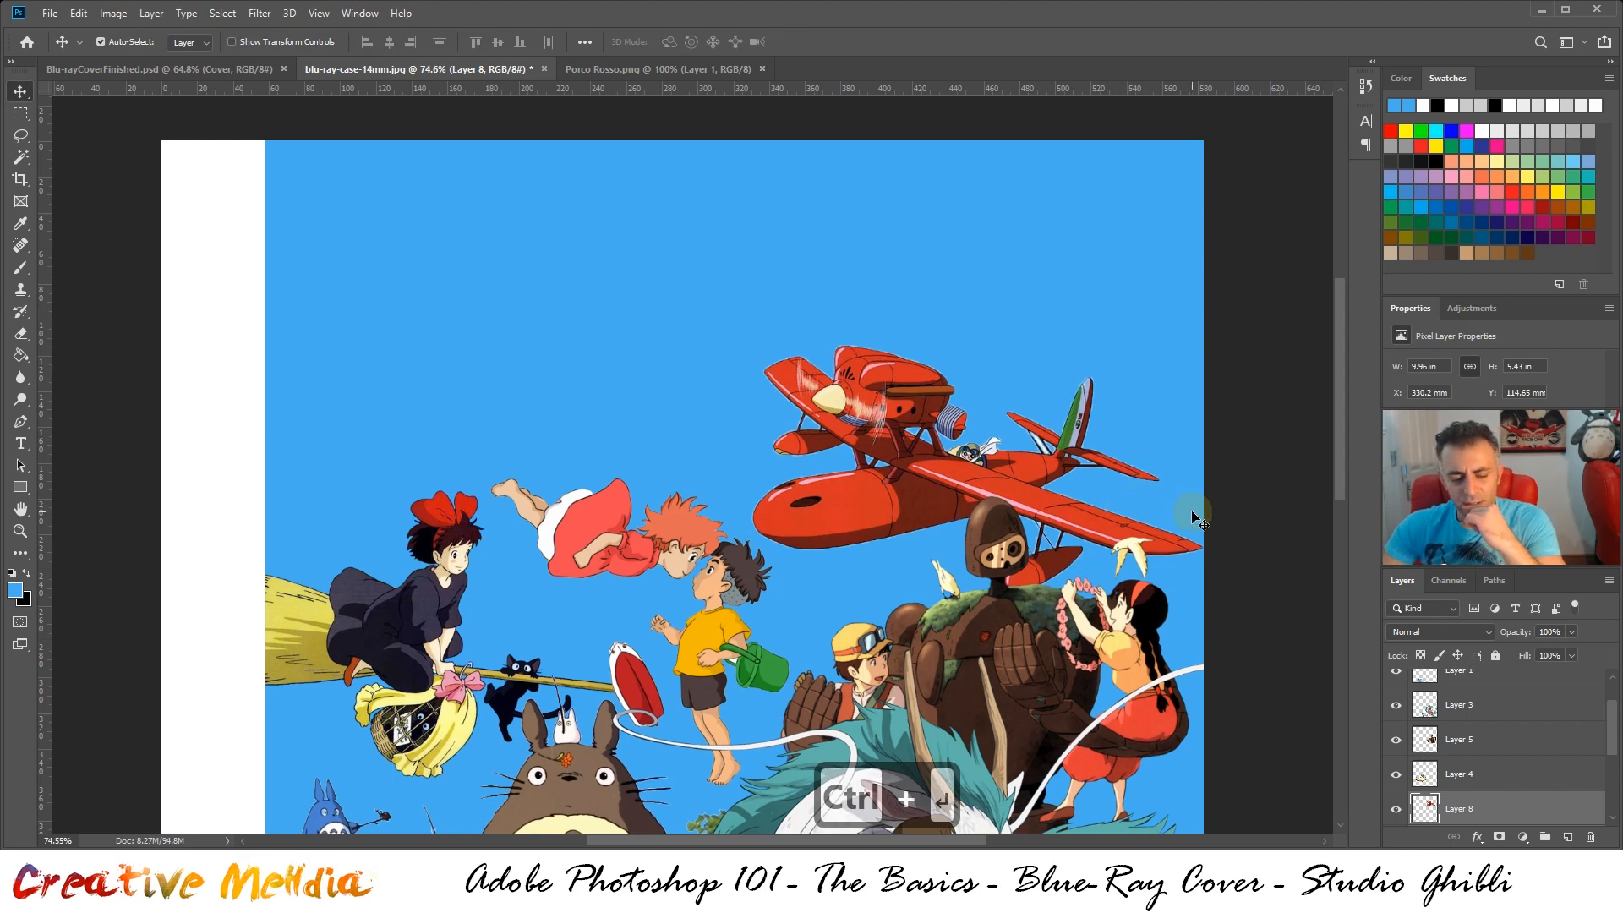
Compare the plane's size and overlap with the robot against the finished cover, and close Porco Rosso.png
{"action": "left_click", "coordinate": [245, 69]}
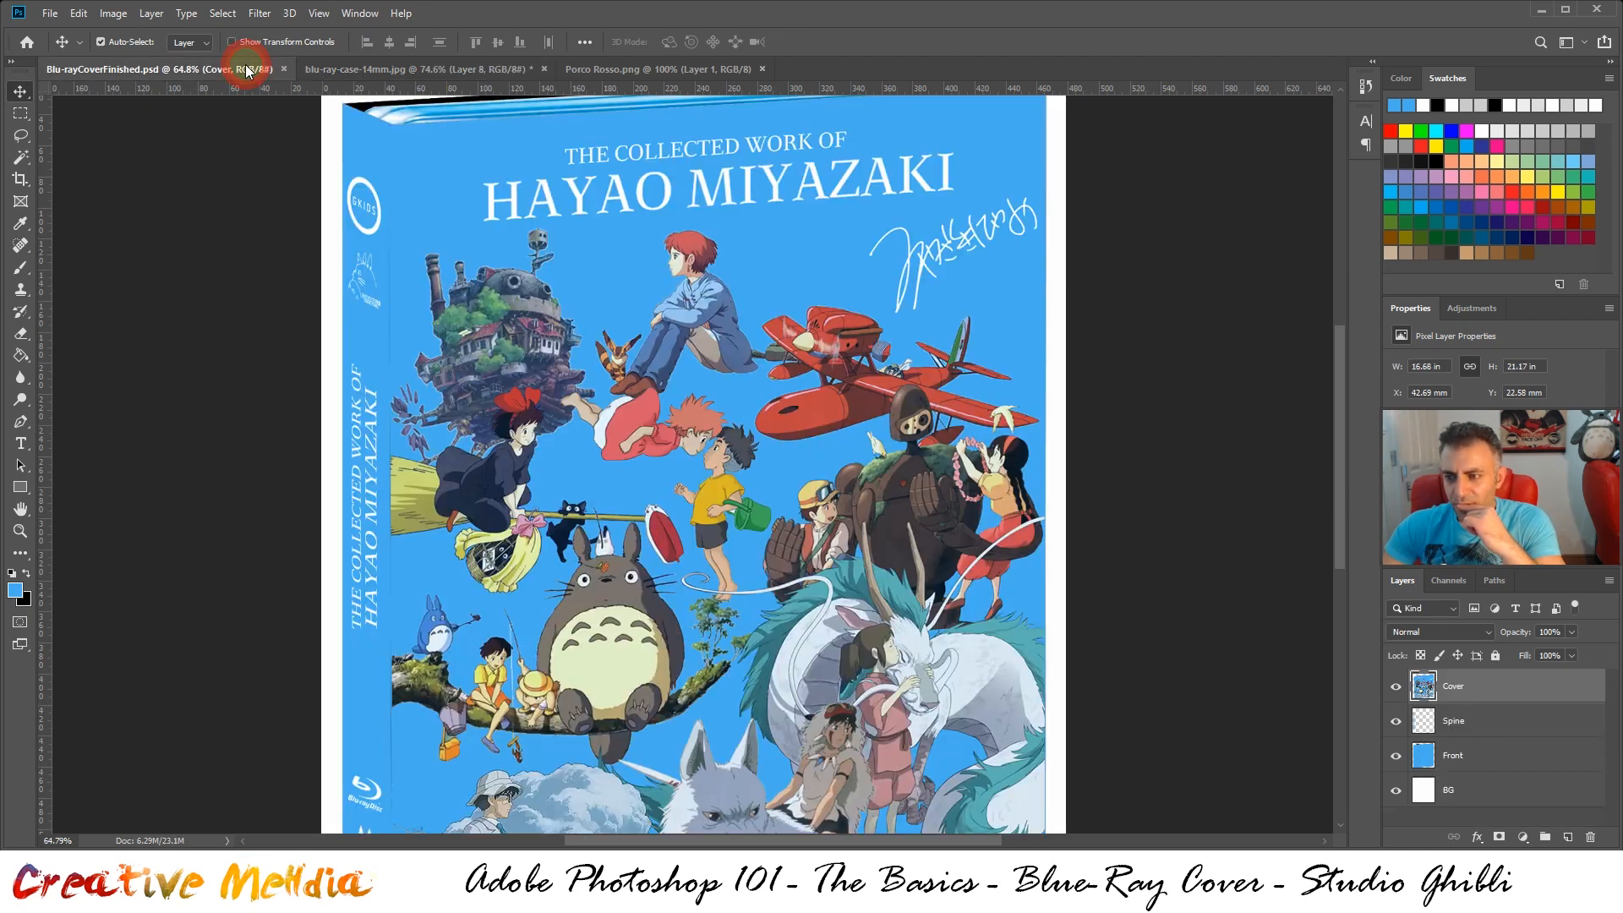
{"action": "left_click", "coordinate": [387, 75]}
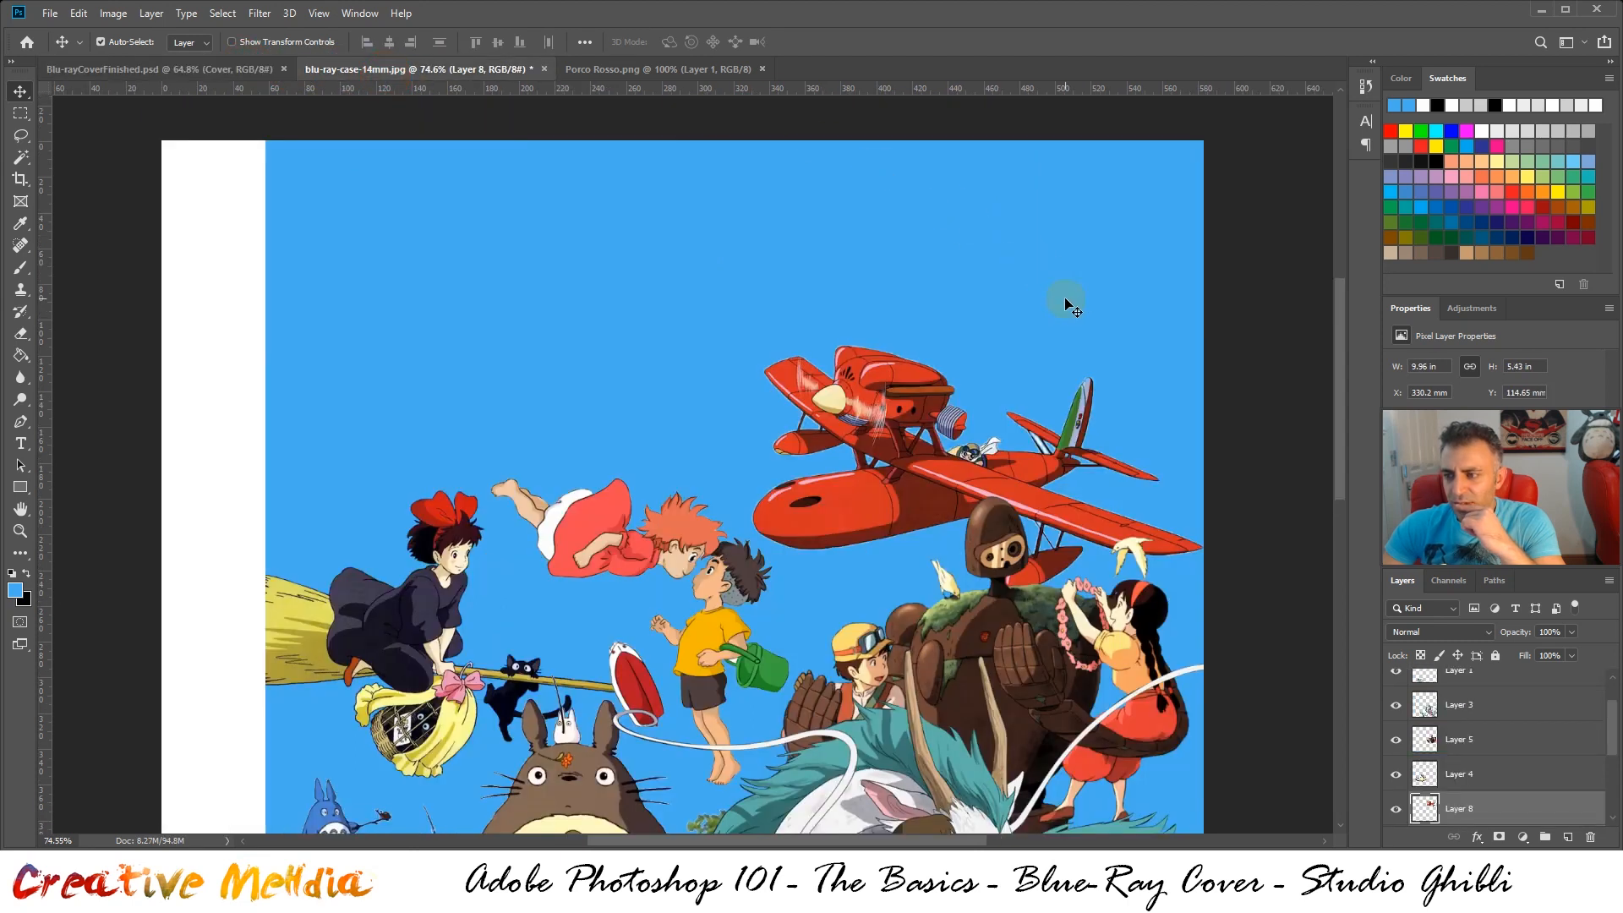
{"action": "left_click", "coordinate": [225, 69]}
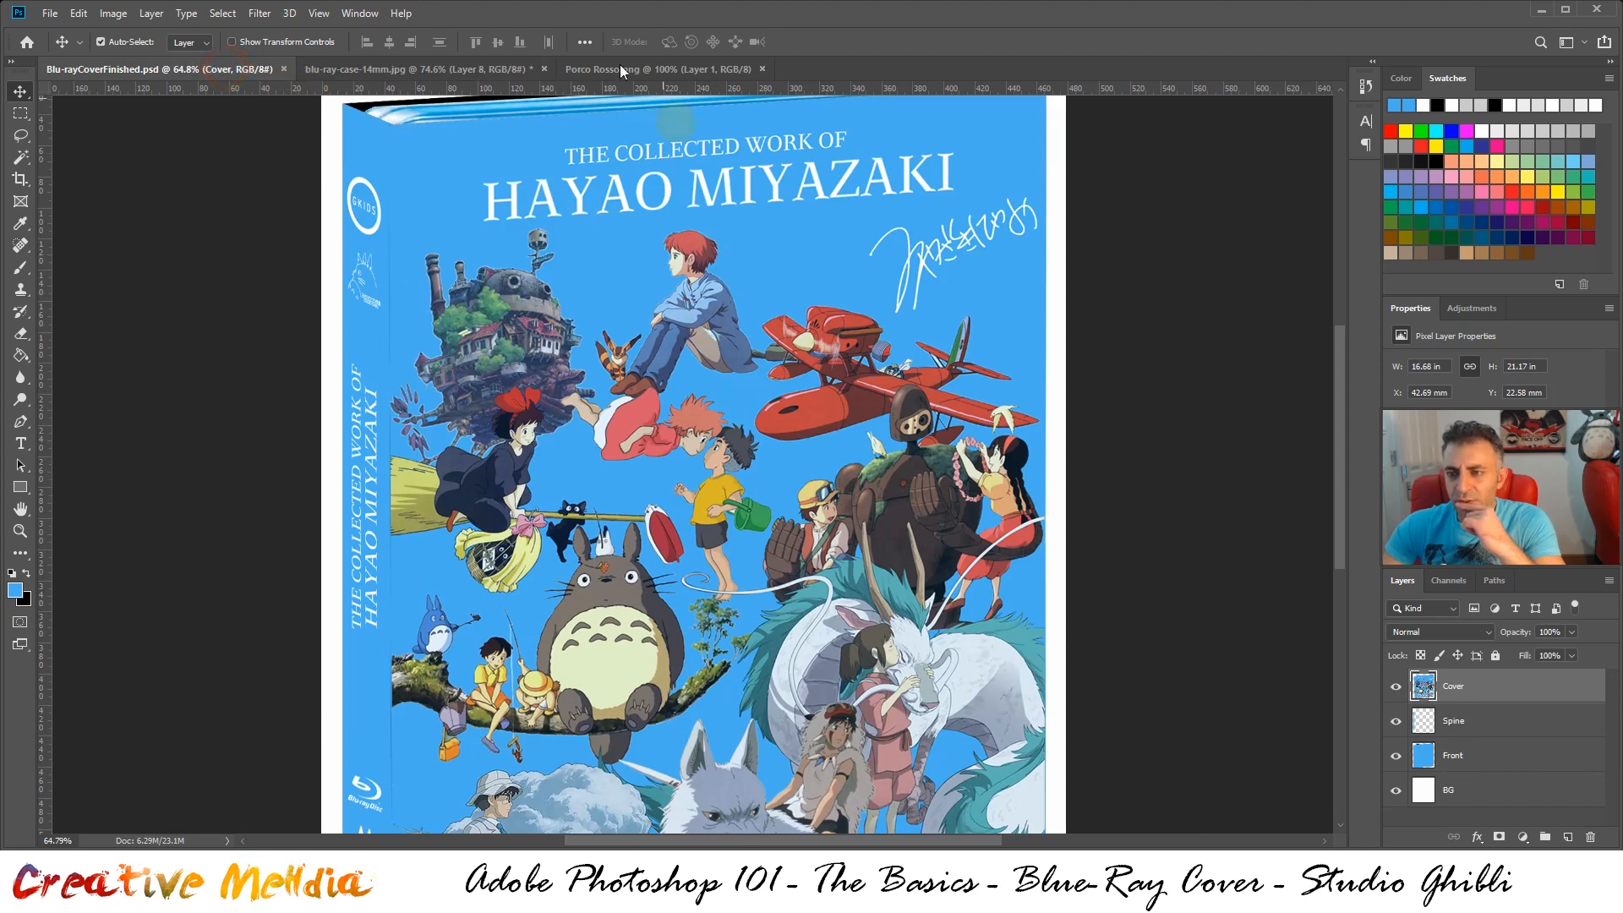
{"action": "left_click", "coordinate": [657, 71]}
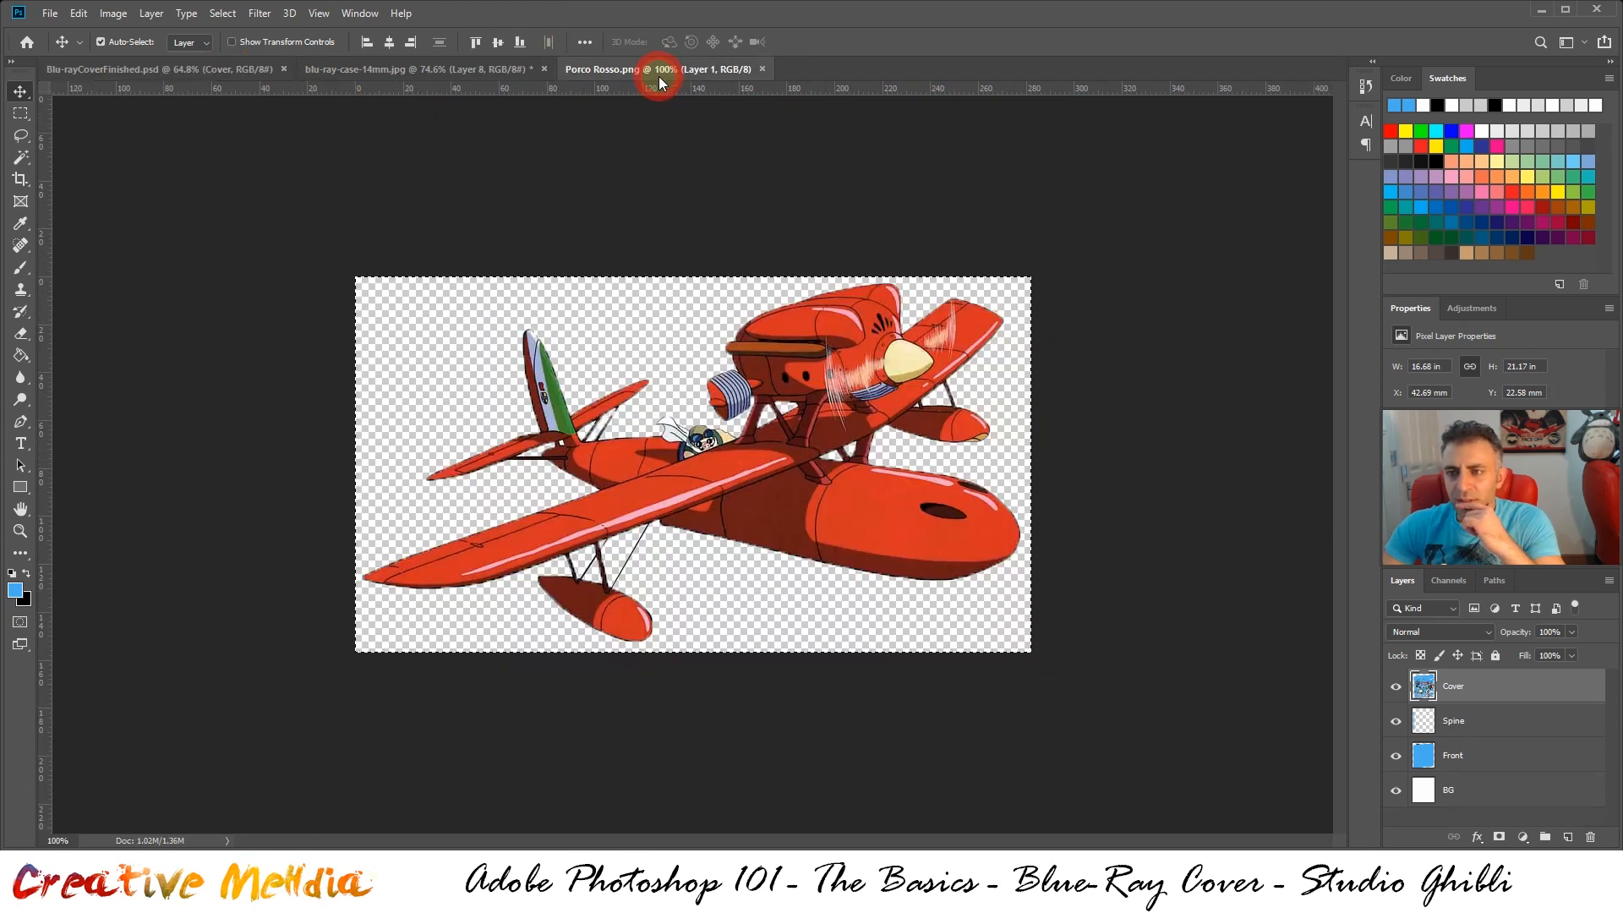
{"action": "left_click", "coordinate": [762, 69]}
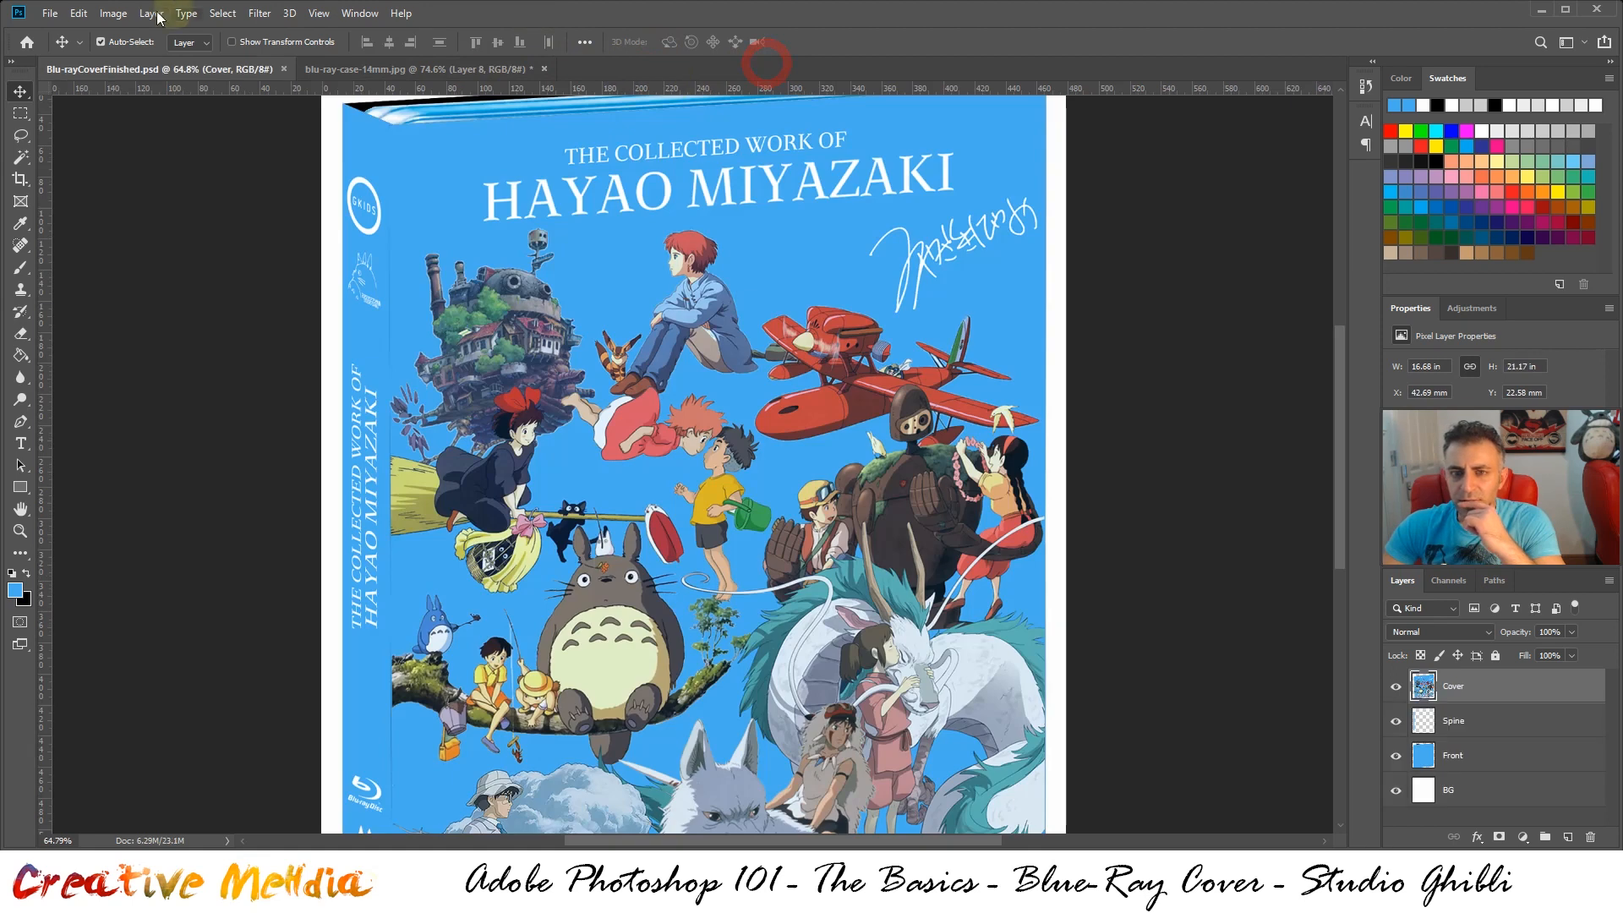
Open Howl's Moving Castle.png and paste its entire artwork into blu-ray-case-14mm.jpg
{"action": "left_click", "coordinate": [50, 13]}
{"action": "left_click", "coordinate": [70, 48]}
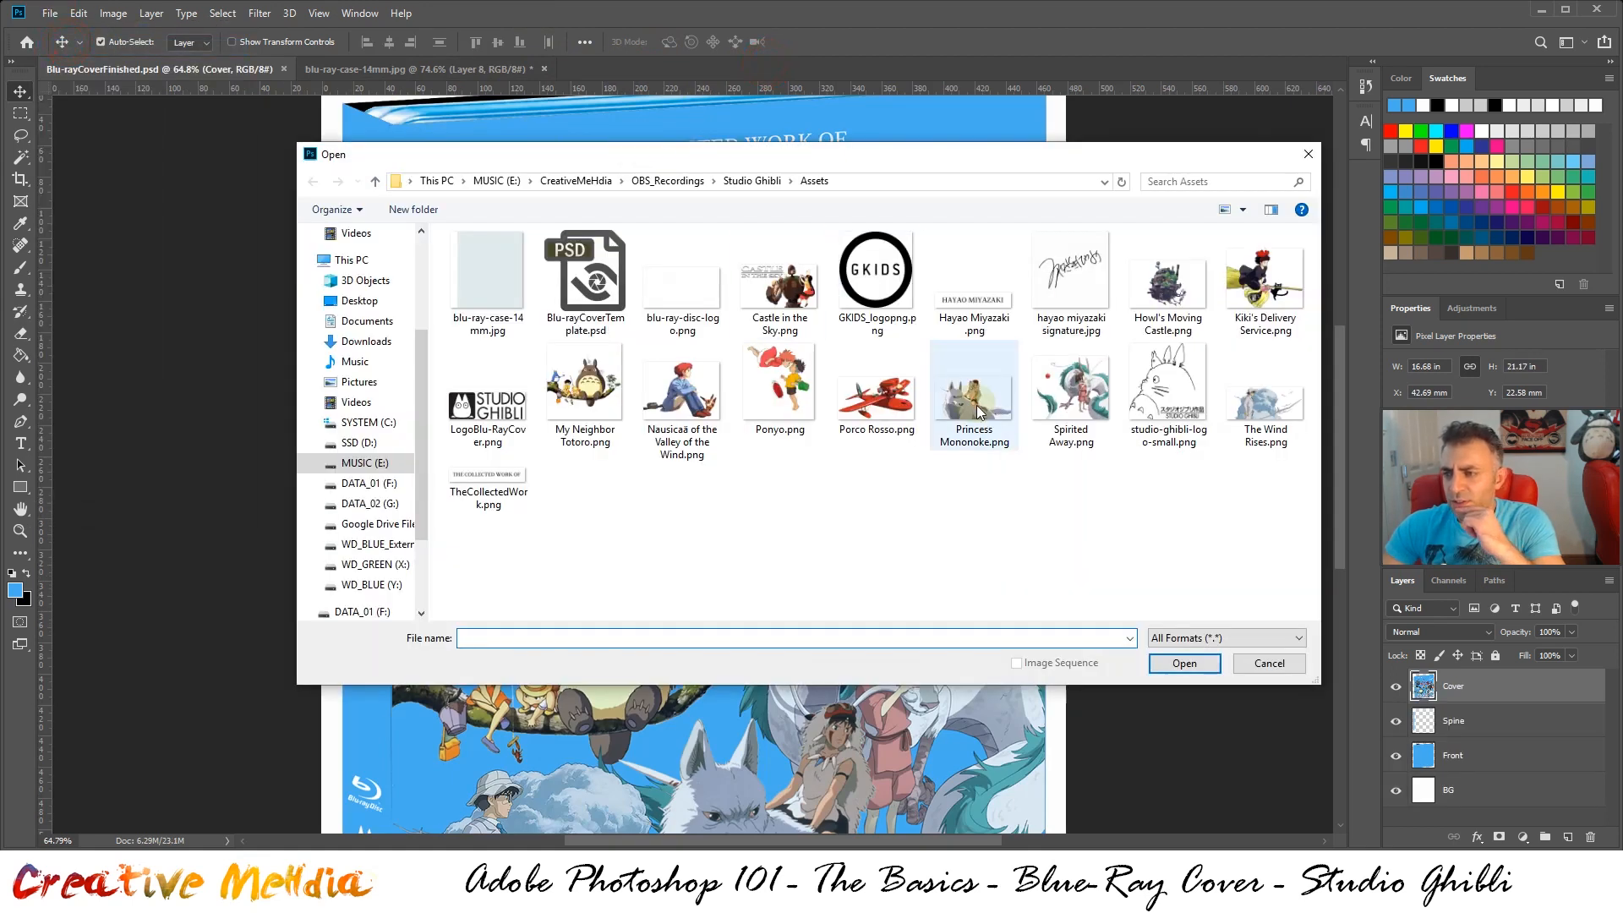
{"action": "double_click", "coordinate": [1175, 279]}
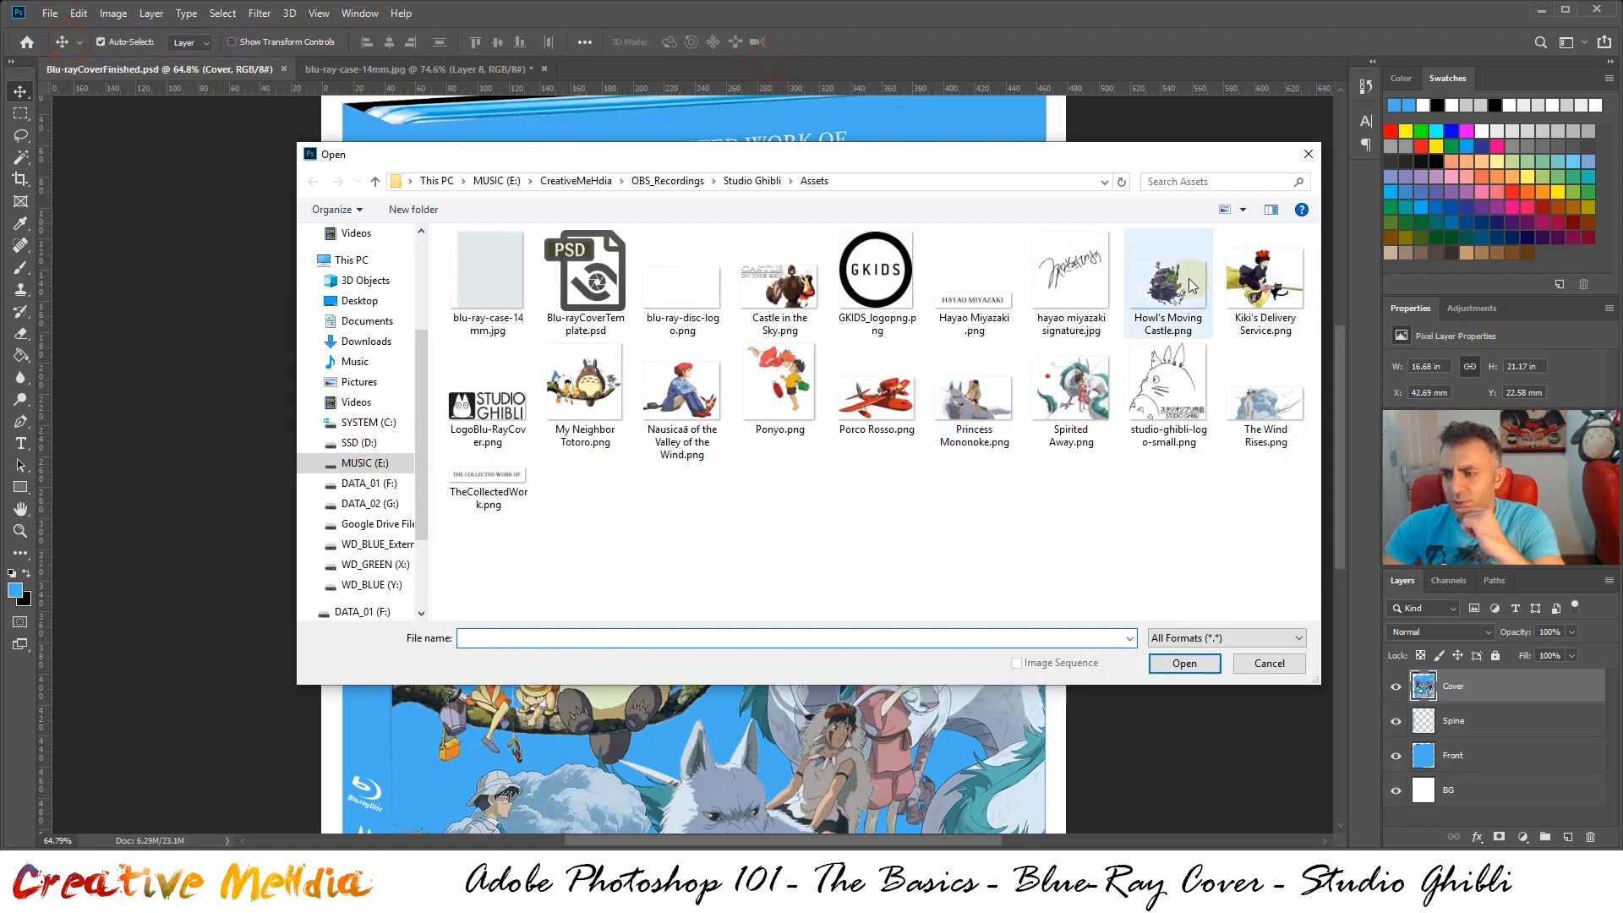
{"action": "key", "text": "ctrl+a"}
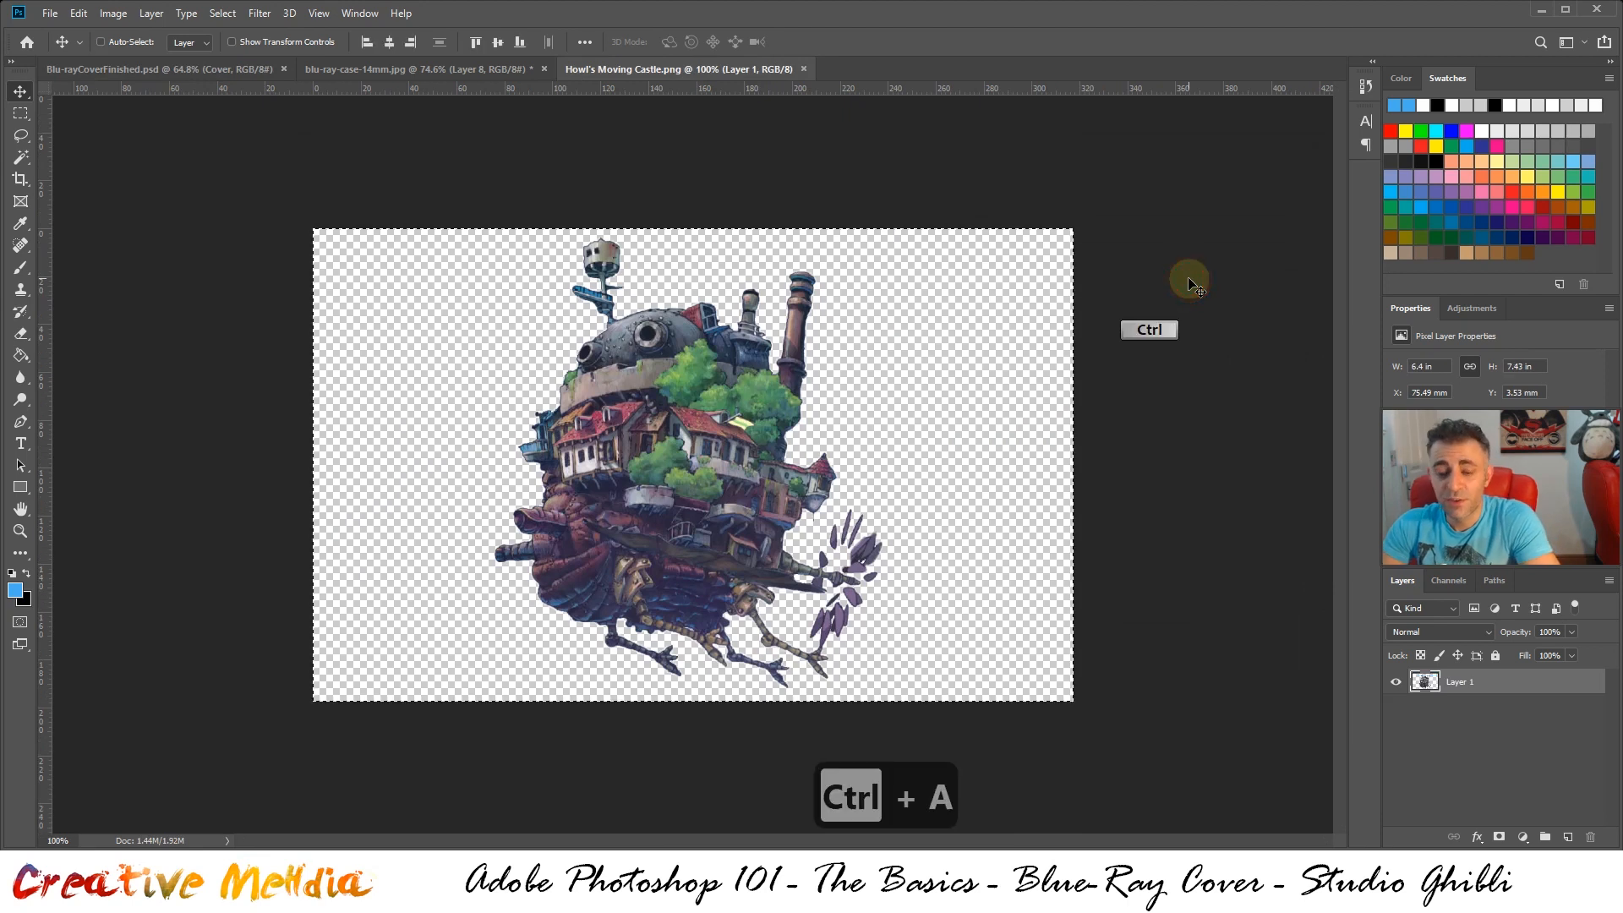
{"action": "key", "text": "ctrl+c"}
{"action": "left_click", "coordinate": [436, 73]}
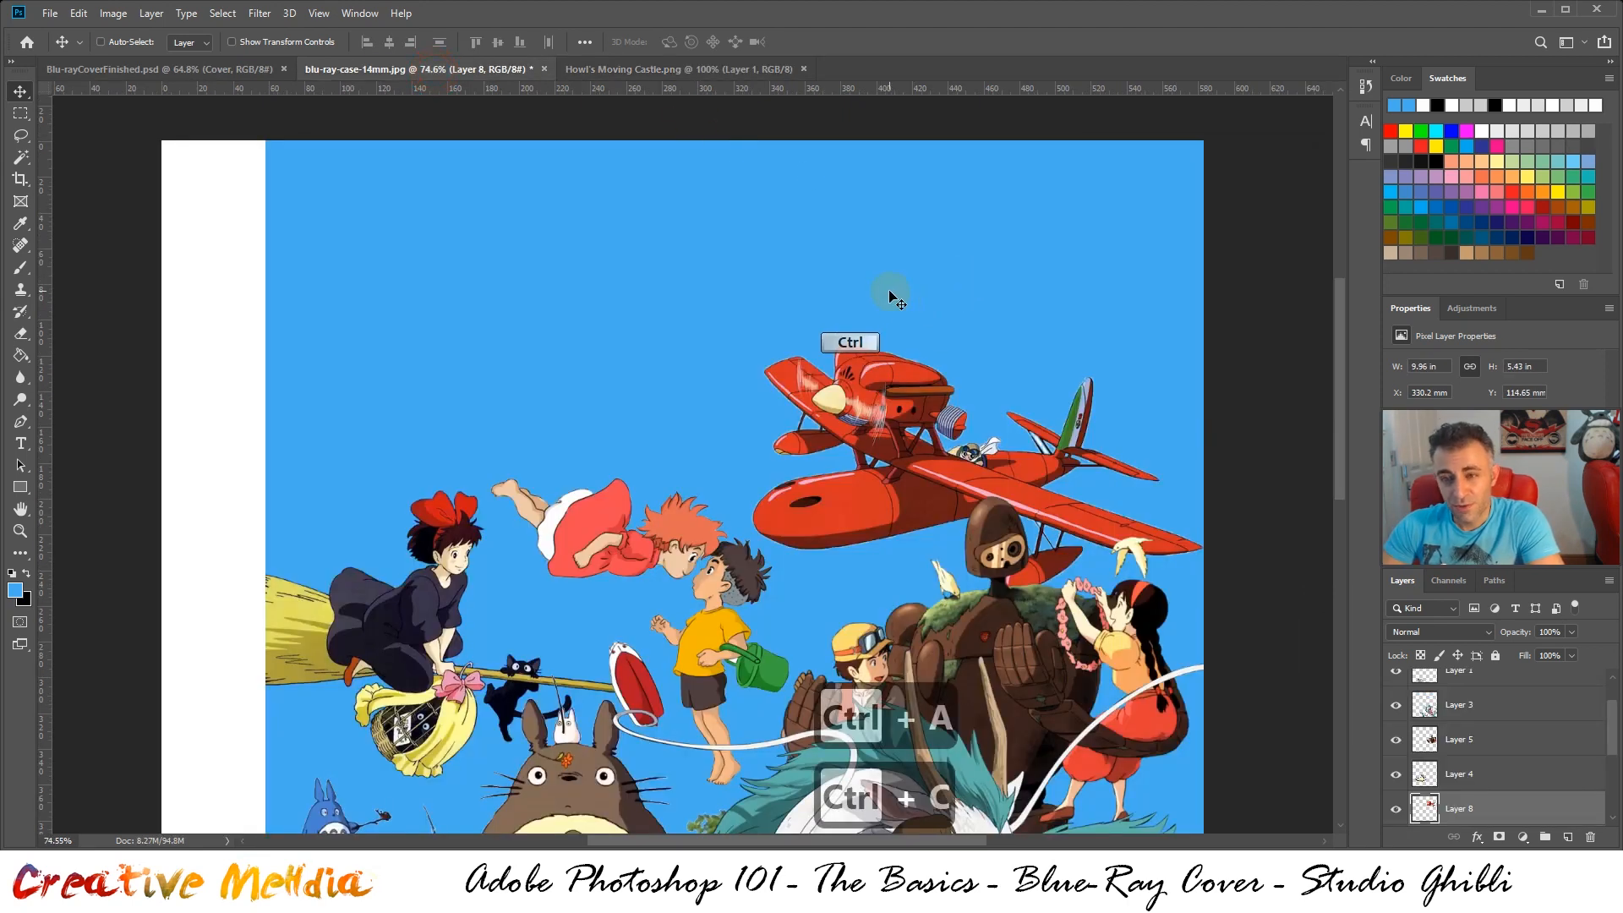
{"action": "key", "text": "ctrl+v"}
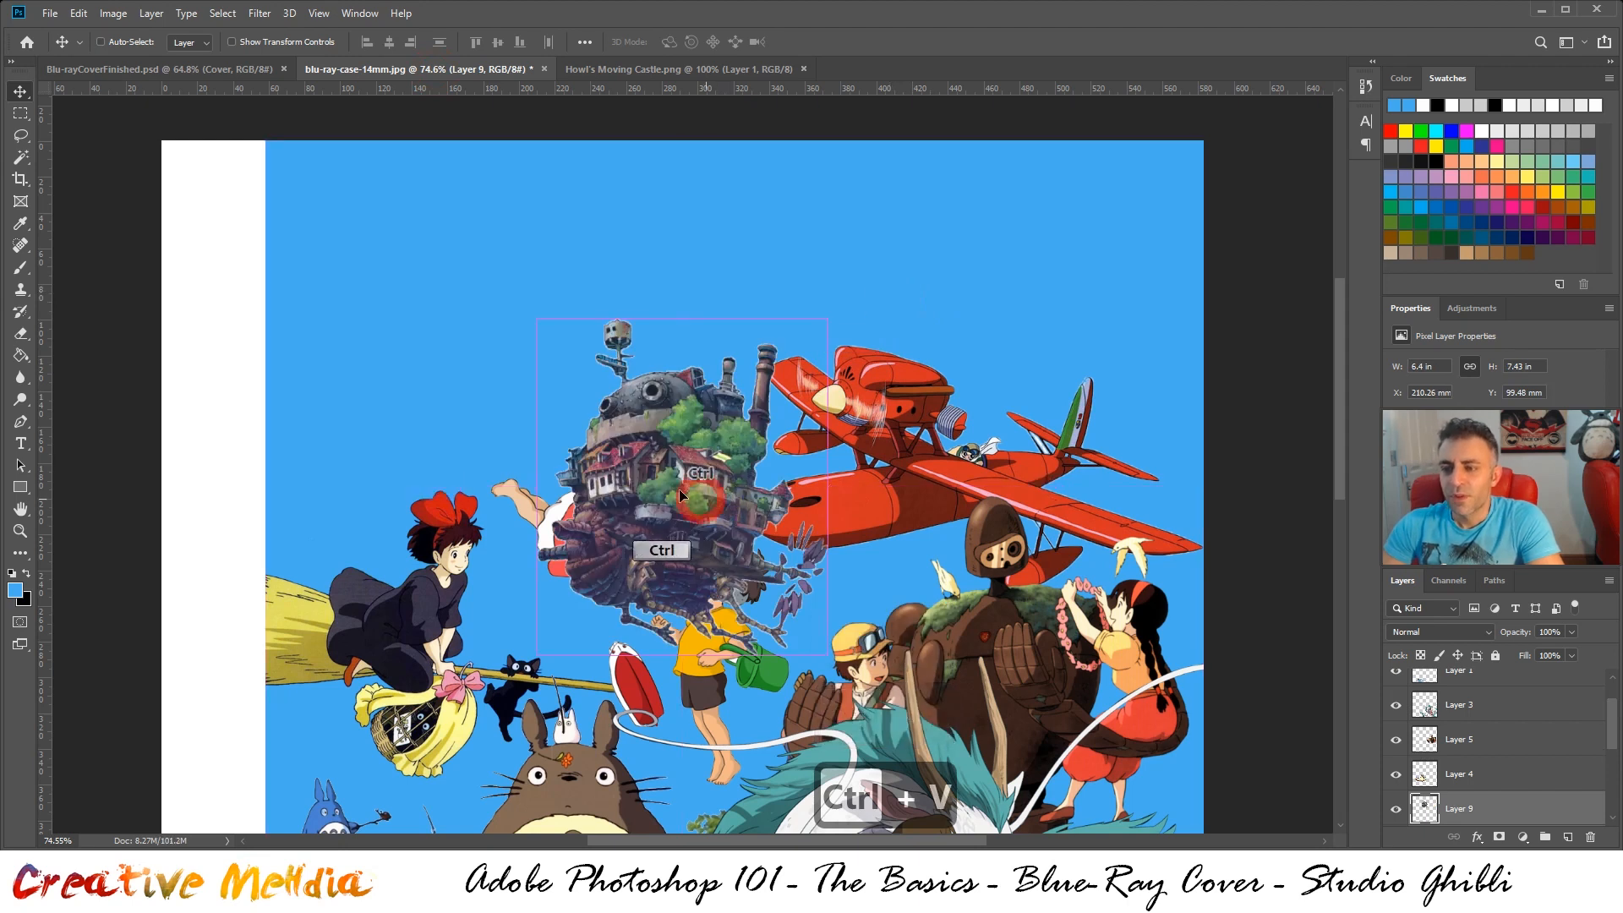
Move the castle to the upper-left of the blue front, about X 53 mm, Y 41 mm, and compare it with the finished cover
{"action": "left_click_drag", "start_coordinate": [725, 496], "coordinate": [436, 399]}
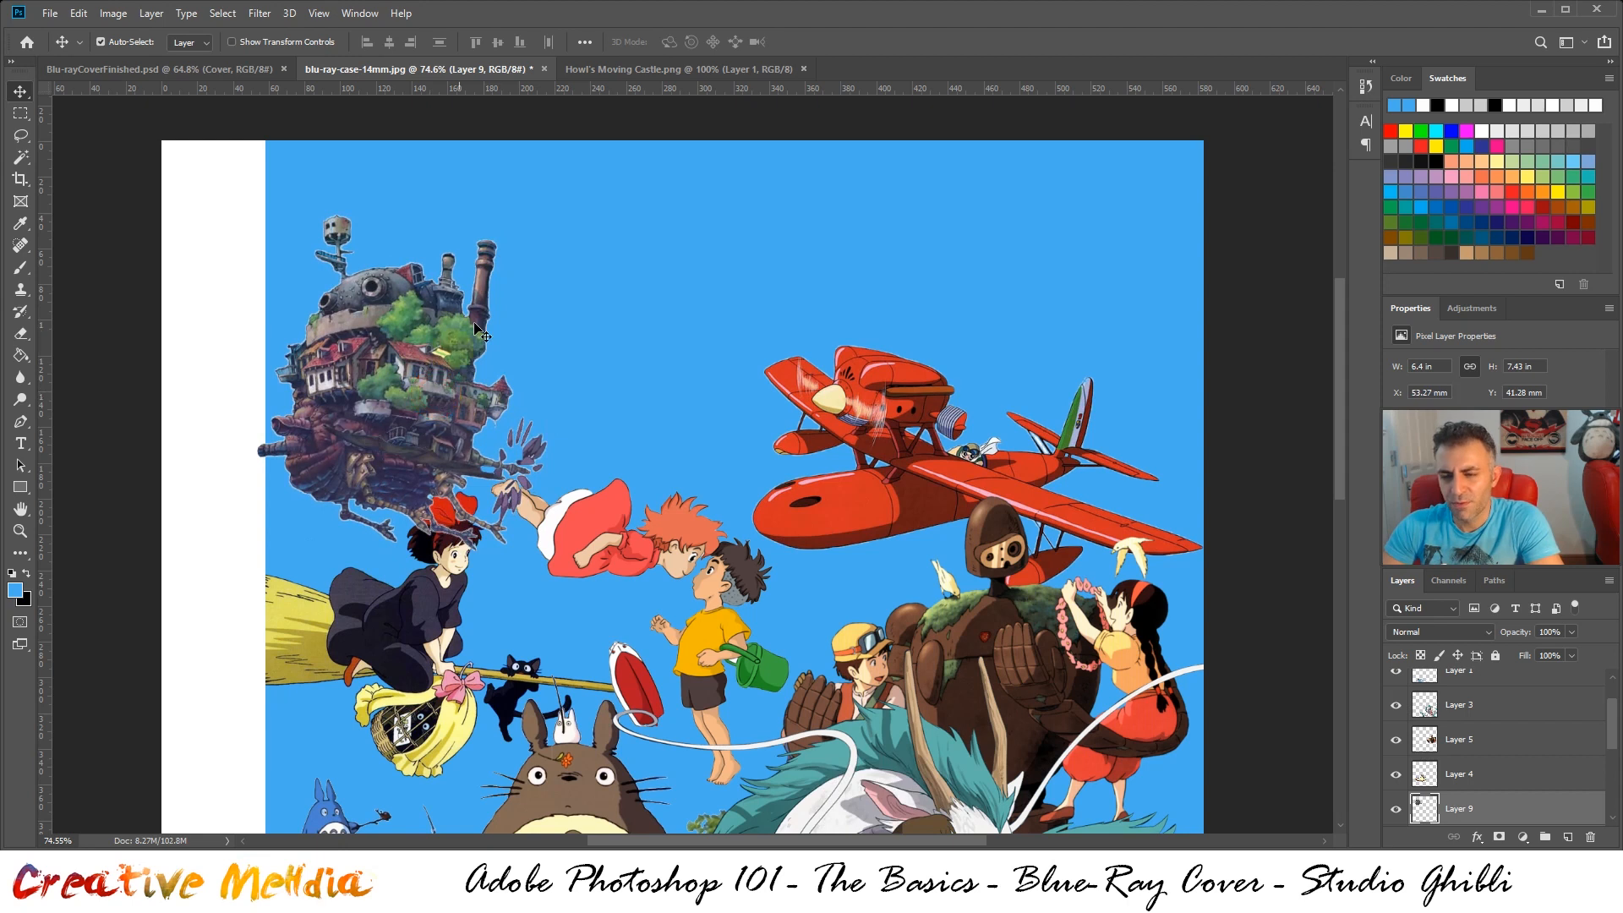
{"action": "left_click", "coordinate": [600, 68]}
{"action": "left_click", "coordinate": [459, 69]}
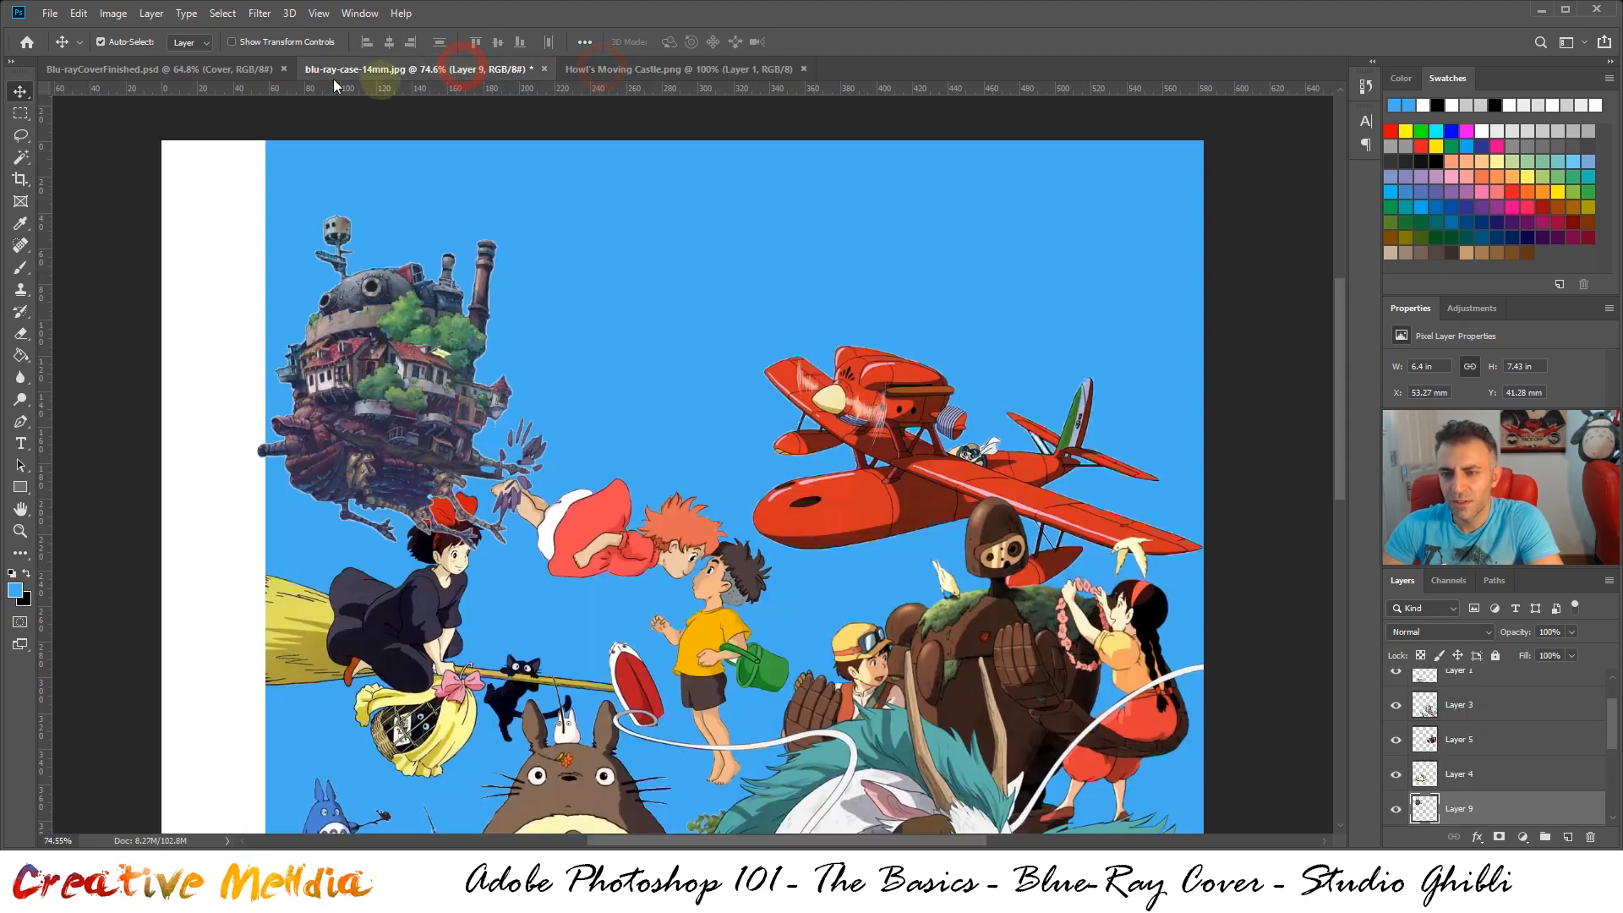
{"action": "left_click", "coordinate": [210, 71]}
{"action": "left_click", "coordinate": [367, 67]}
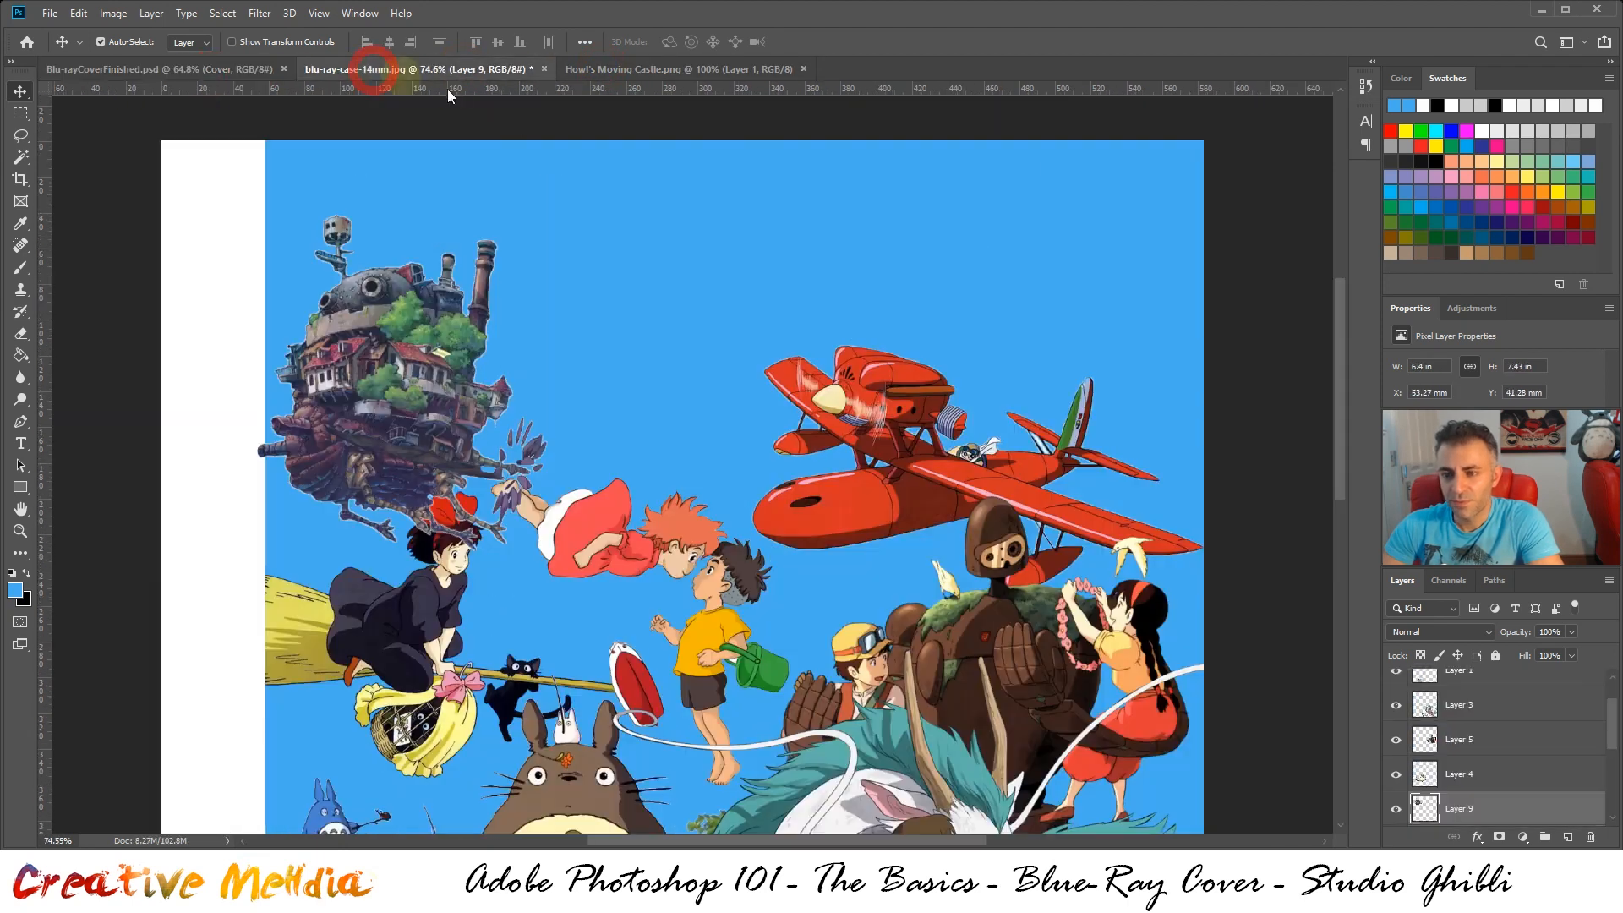
Flip the castle horizontally and place it above Kiki at about X 58 mm, Y 59 mm
{"action": "key", "text": "ctrl+t"}
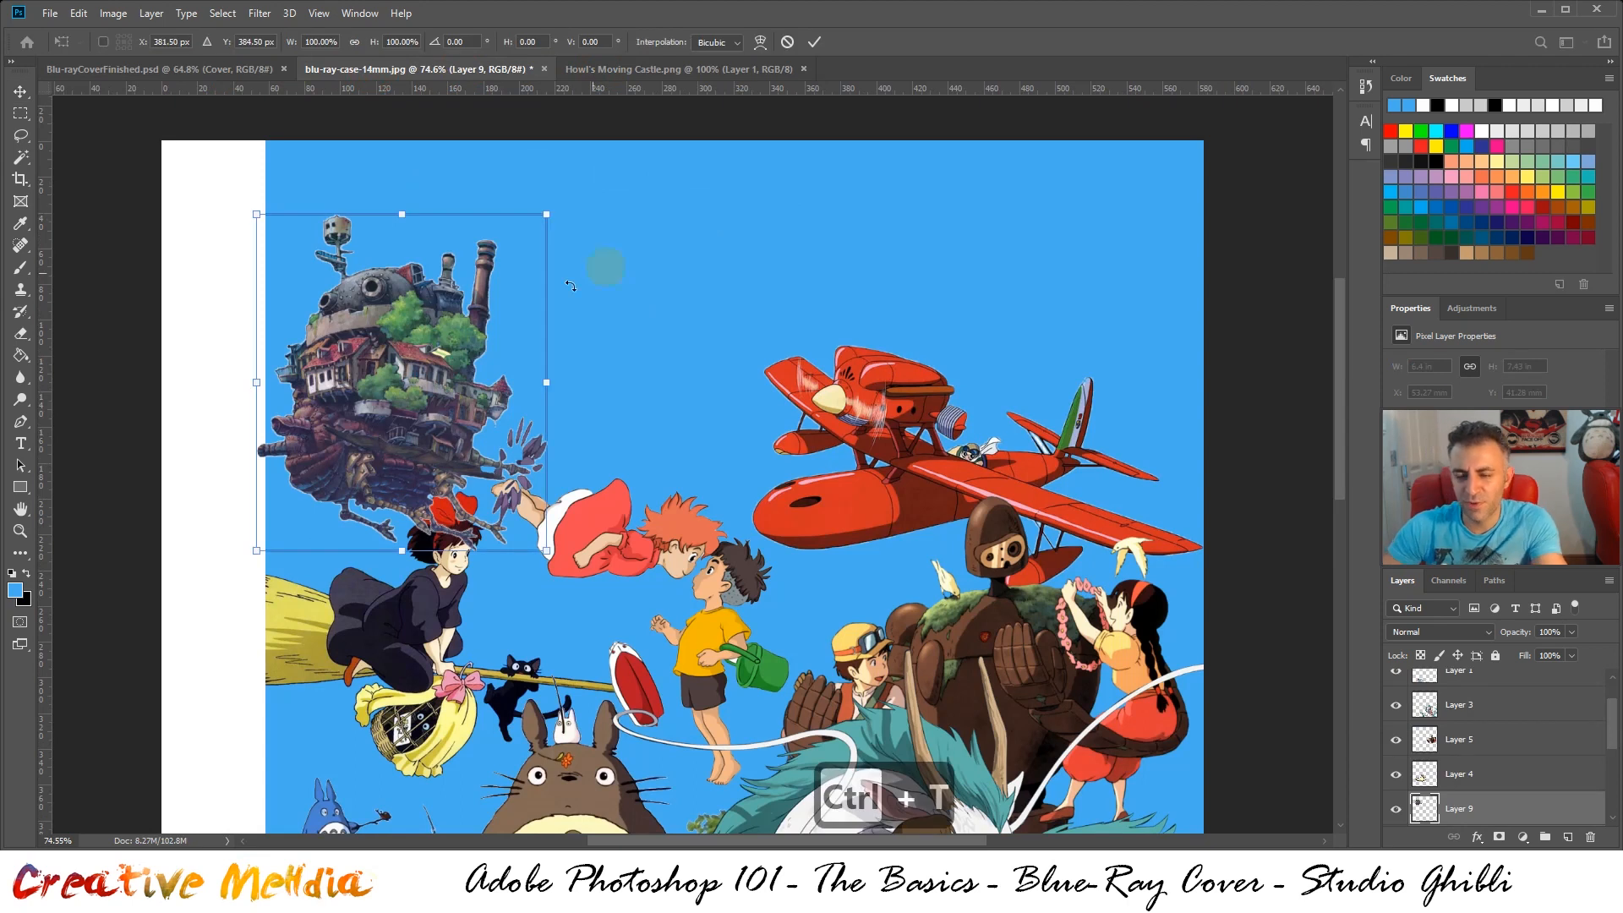
{"action": "right_click", "coordinate": [479, 323]}
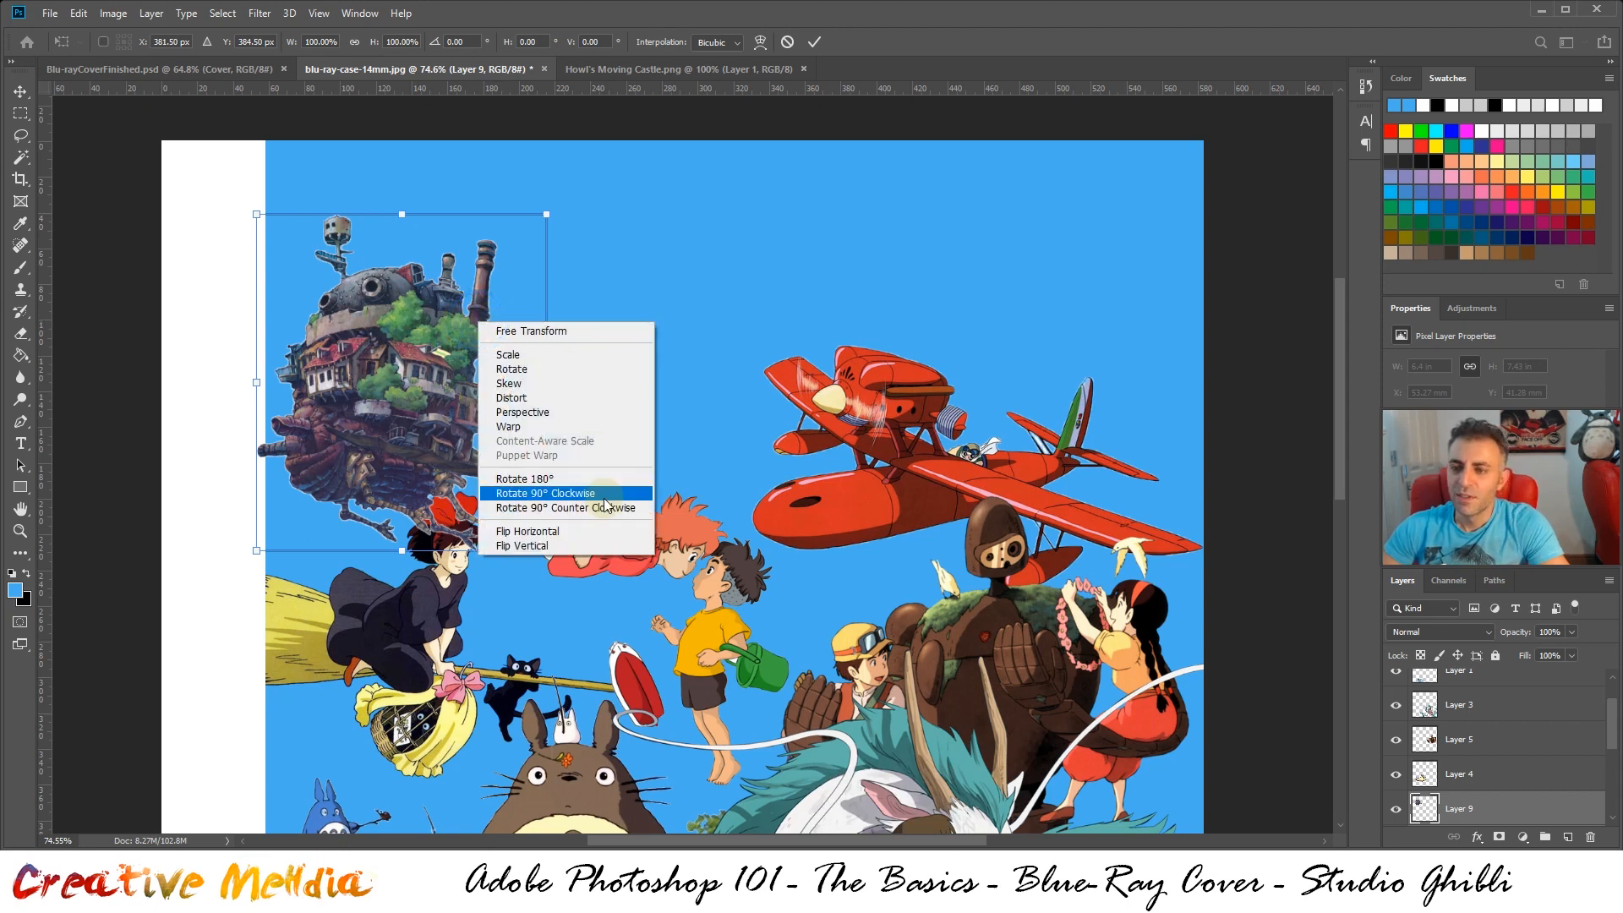
{"action": "left_click", "coordinate": [585, 532]}
{"action": "left_click_drag", "start_coordinate": [410, 430], "coordinate": [418, 461]}
Apply the transform and reorder the castle's layer to sit directly below Kiki's layer, just above the front layer
{"action": "scroll", "coordinate": [1486, 717], "scroll_direction": "down", "scroll_amount": 2}
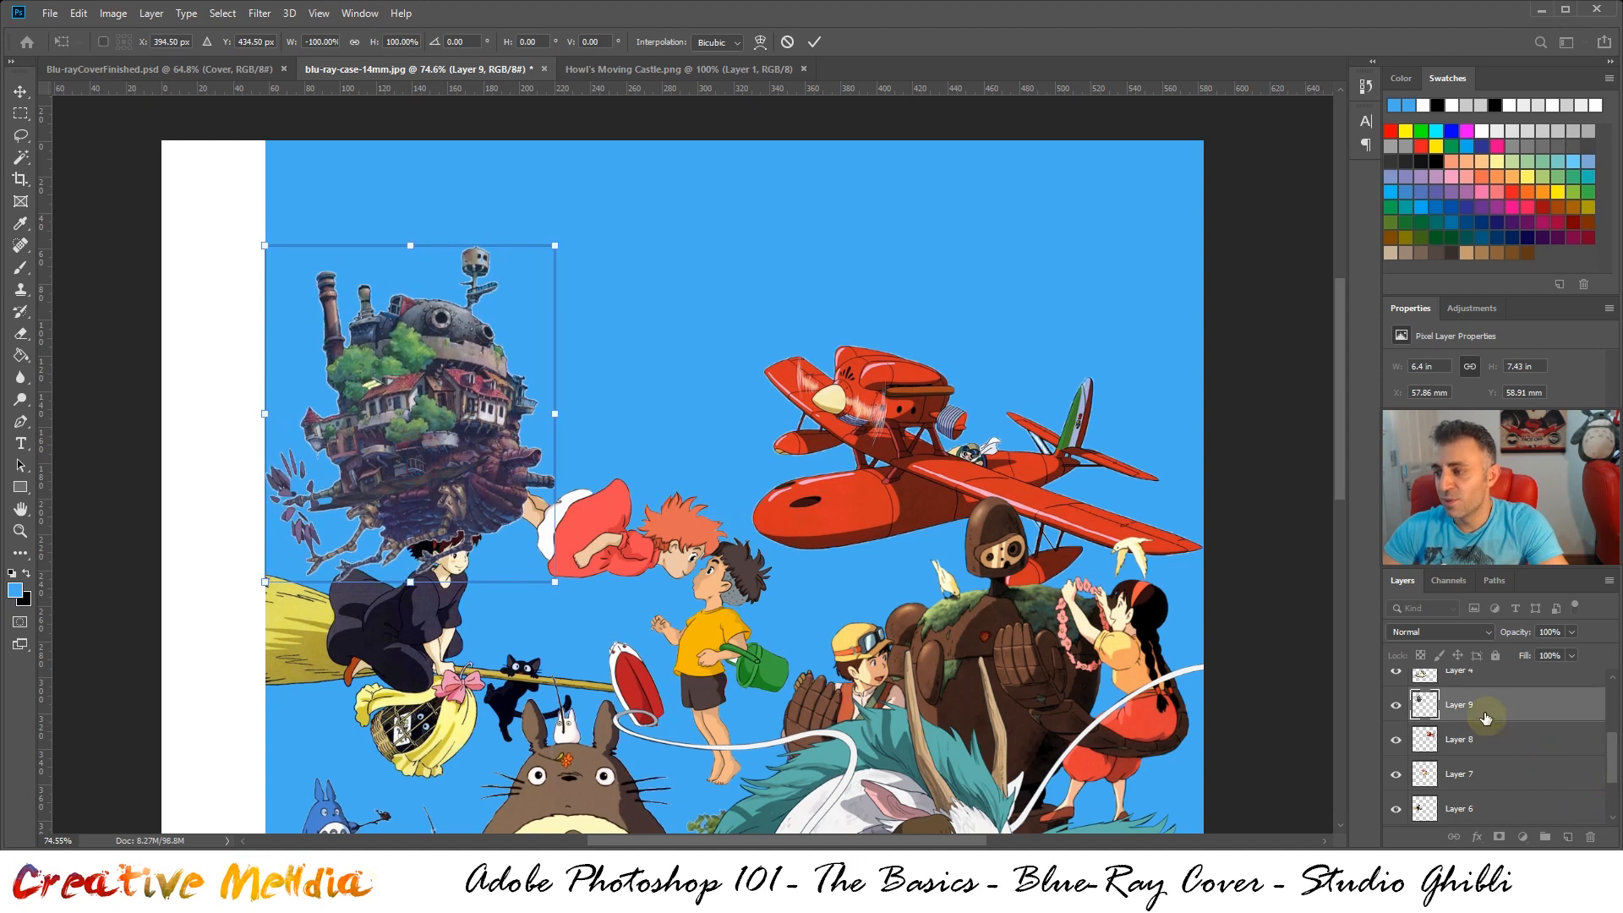
{"action": "left_click_drag", "start_coordinate": [1486, 717], "coordinate": [1474, 799]}
{"action": "scroll", "coordinate": [1496, 778], "scroll_direction": "down", "scroll_amount": 2}
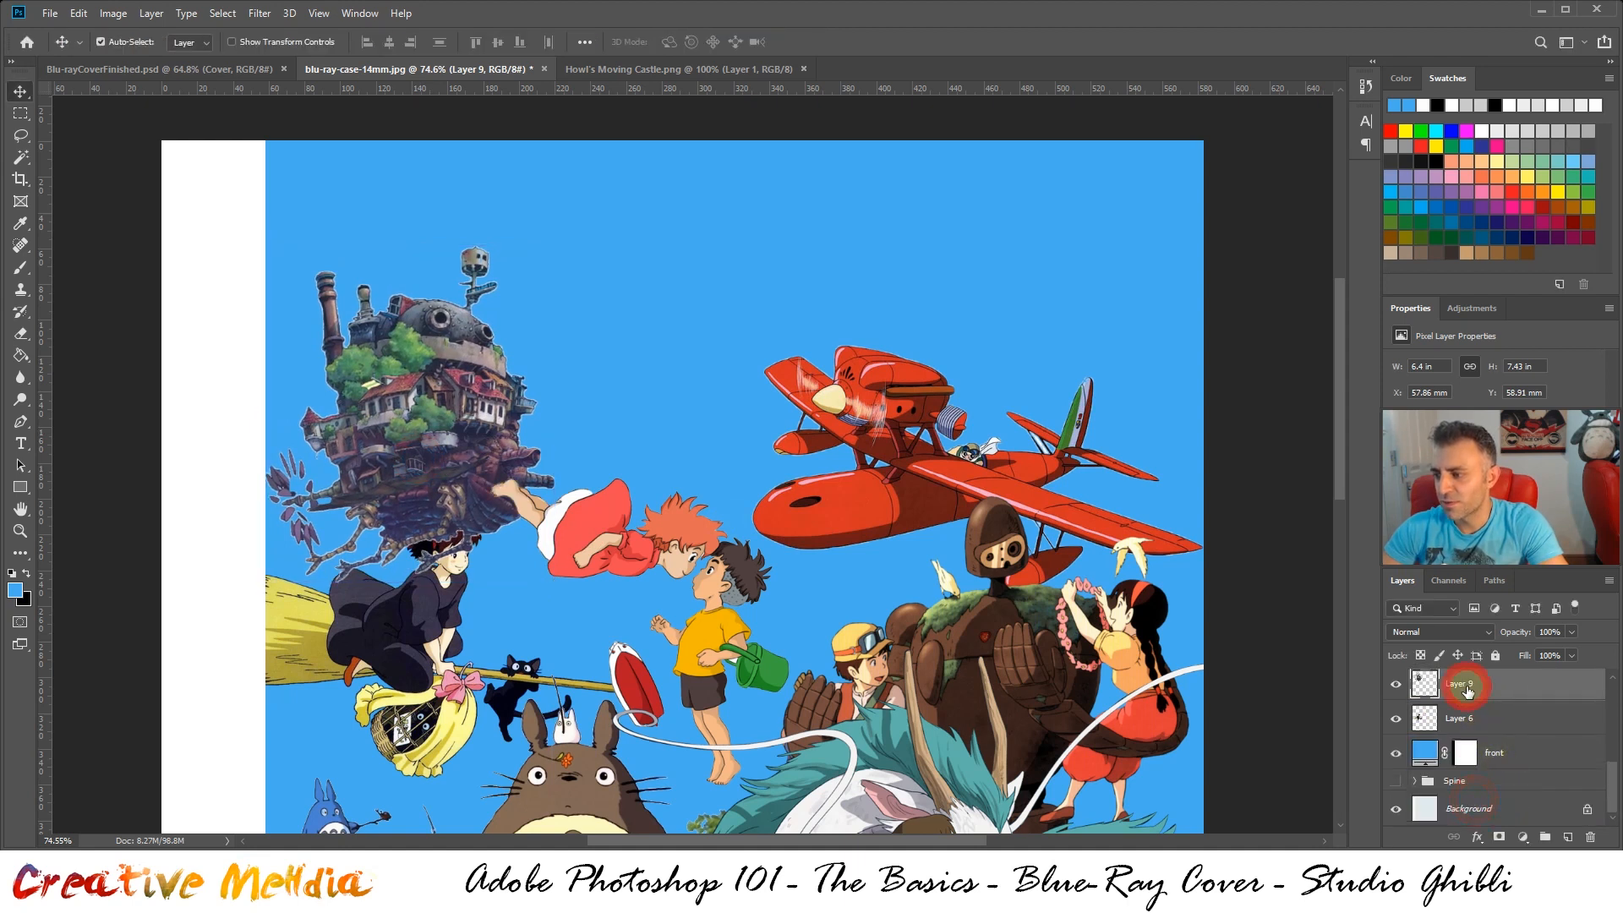
{"action": "left_click_drag", "start_coordinate": [1468, 691], "coordinate": [1467, 723]}
Check the castle against the finished cover and reposition it at about X 58 mm, Y 64 mm
{"action": "key", "text": "ctrl"}
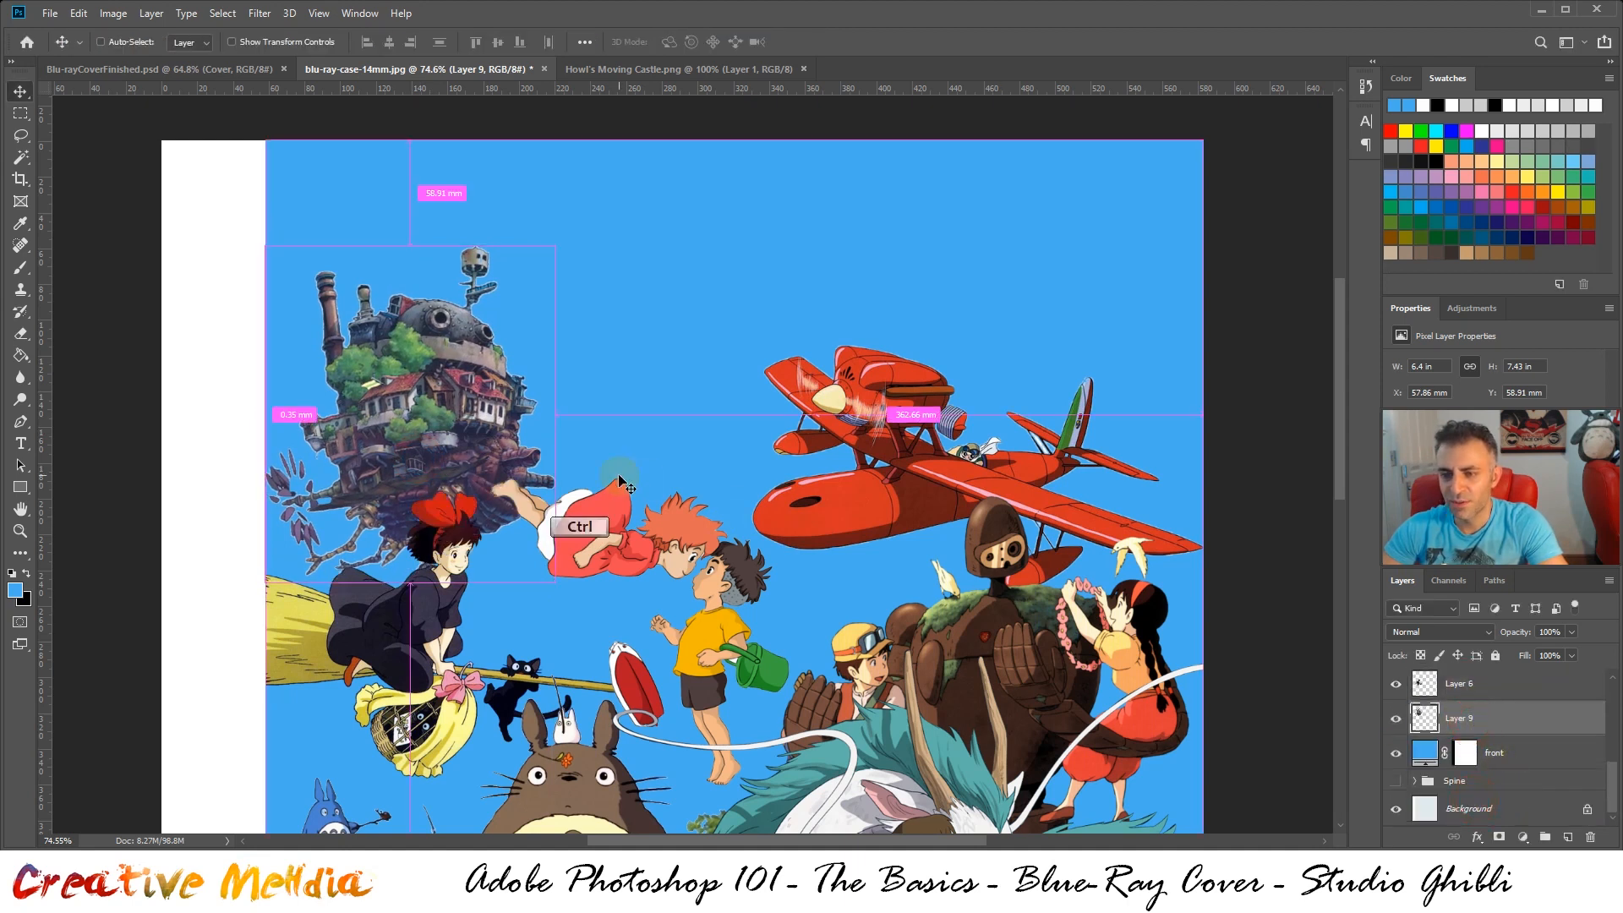
{"action": "left_click", "coordinate": [203, 70]}
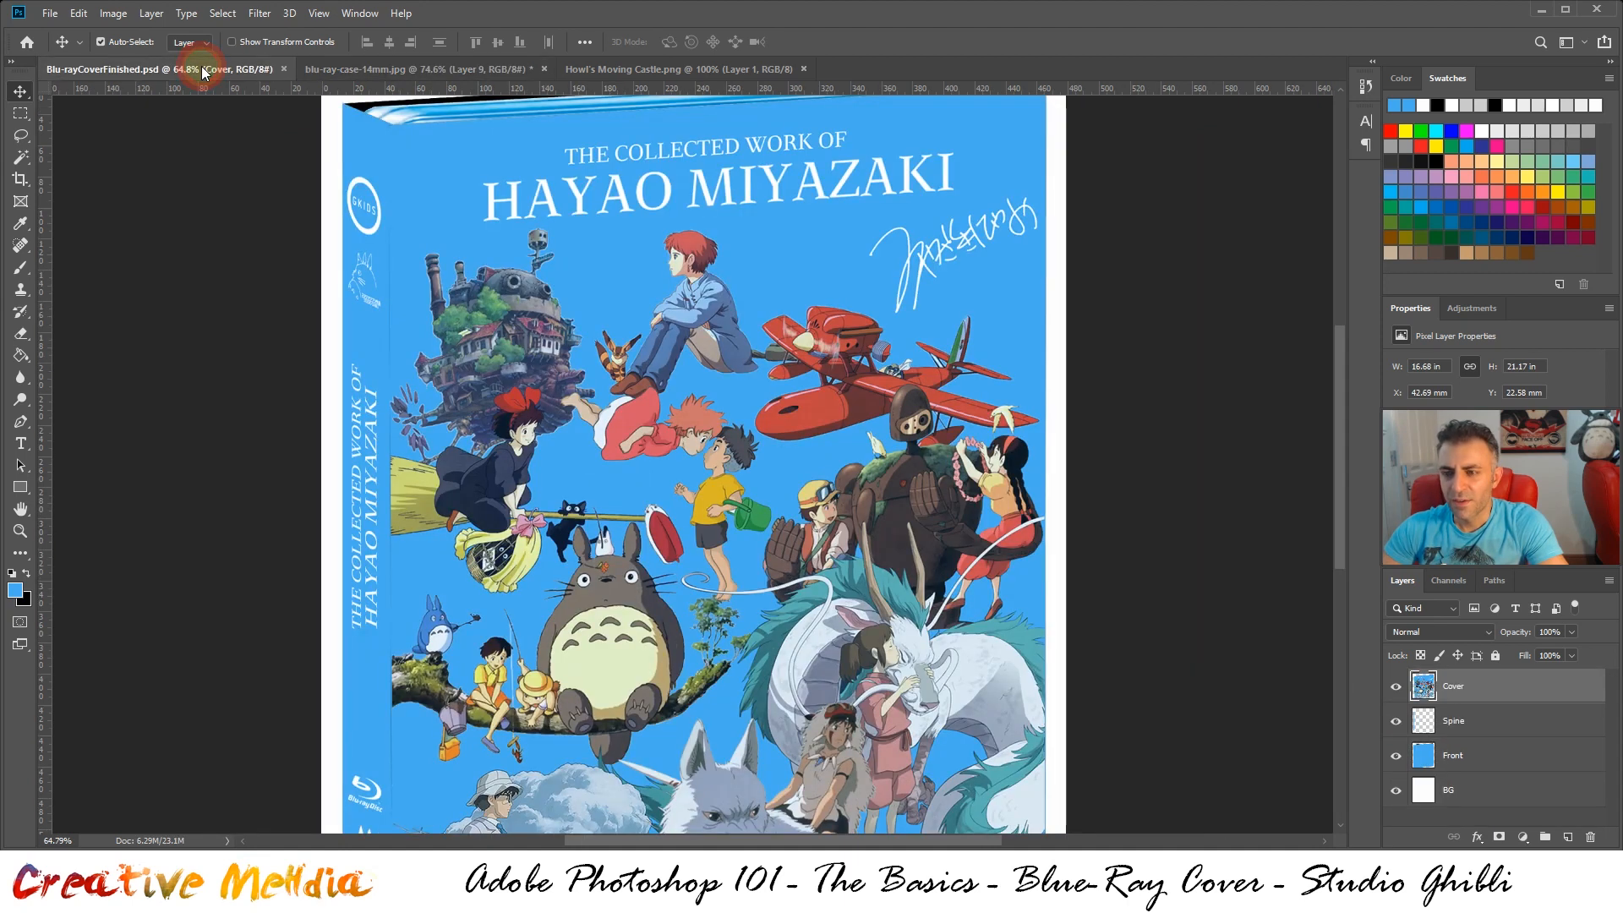
{"action": "left_click", "coordinate": [374, 70]}
{"action": "left_click_drag", "start_coordinate": [530, 427], "coordinate": [484, 427]}
{"action": "left_click", "coordinate": [254, 69]}
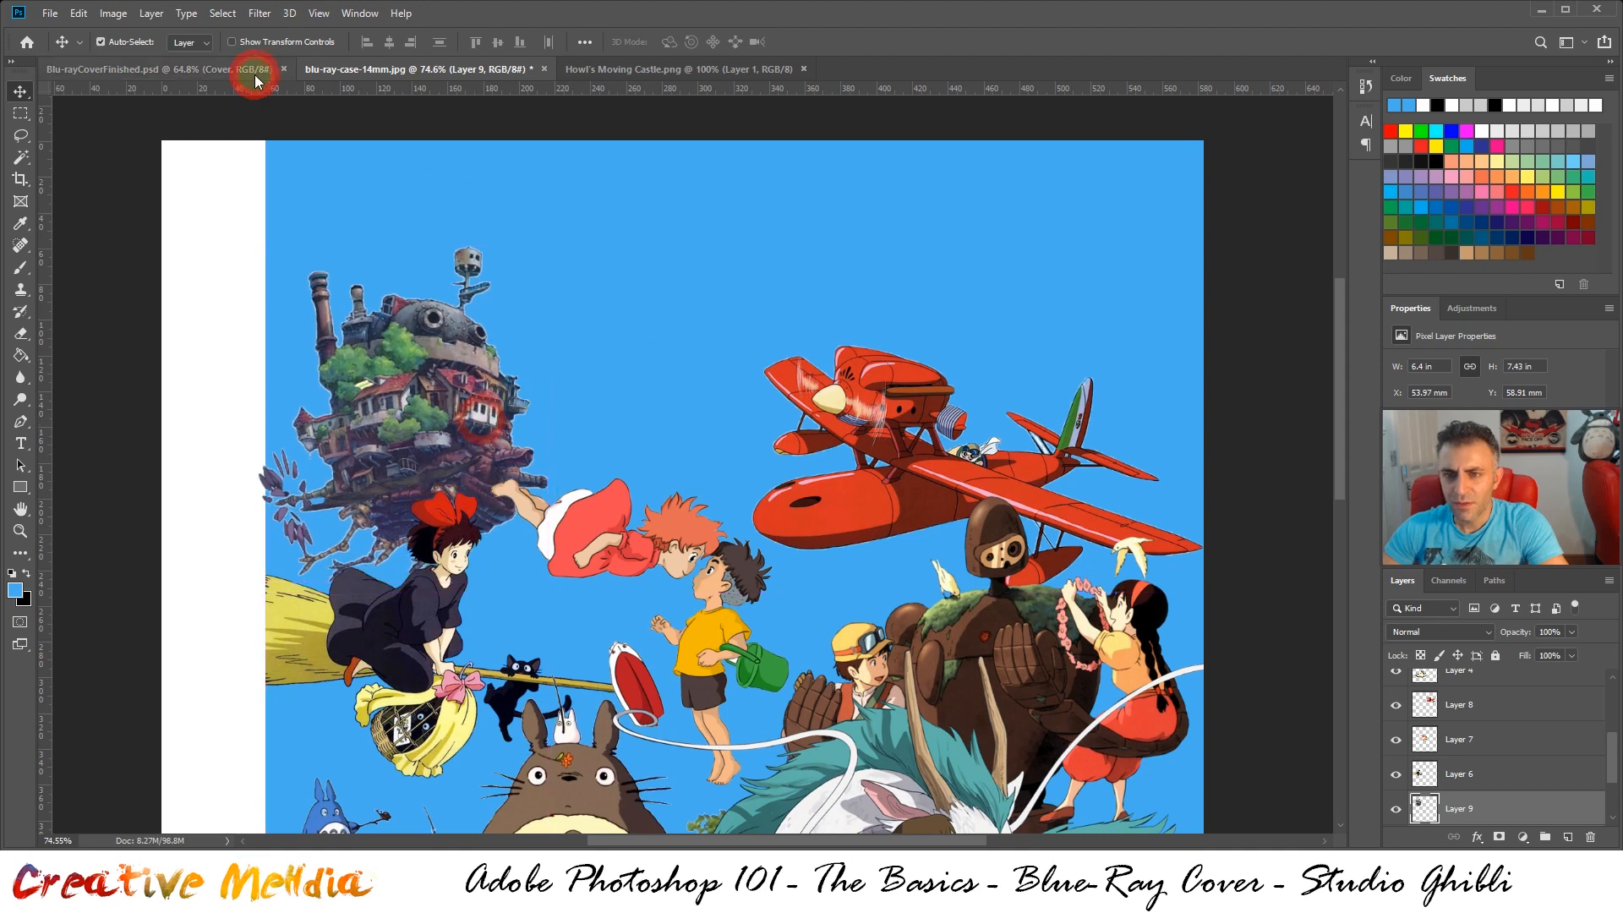
{"action": "left_click", "coordinate": [353, 70]}
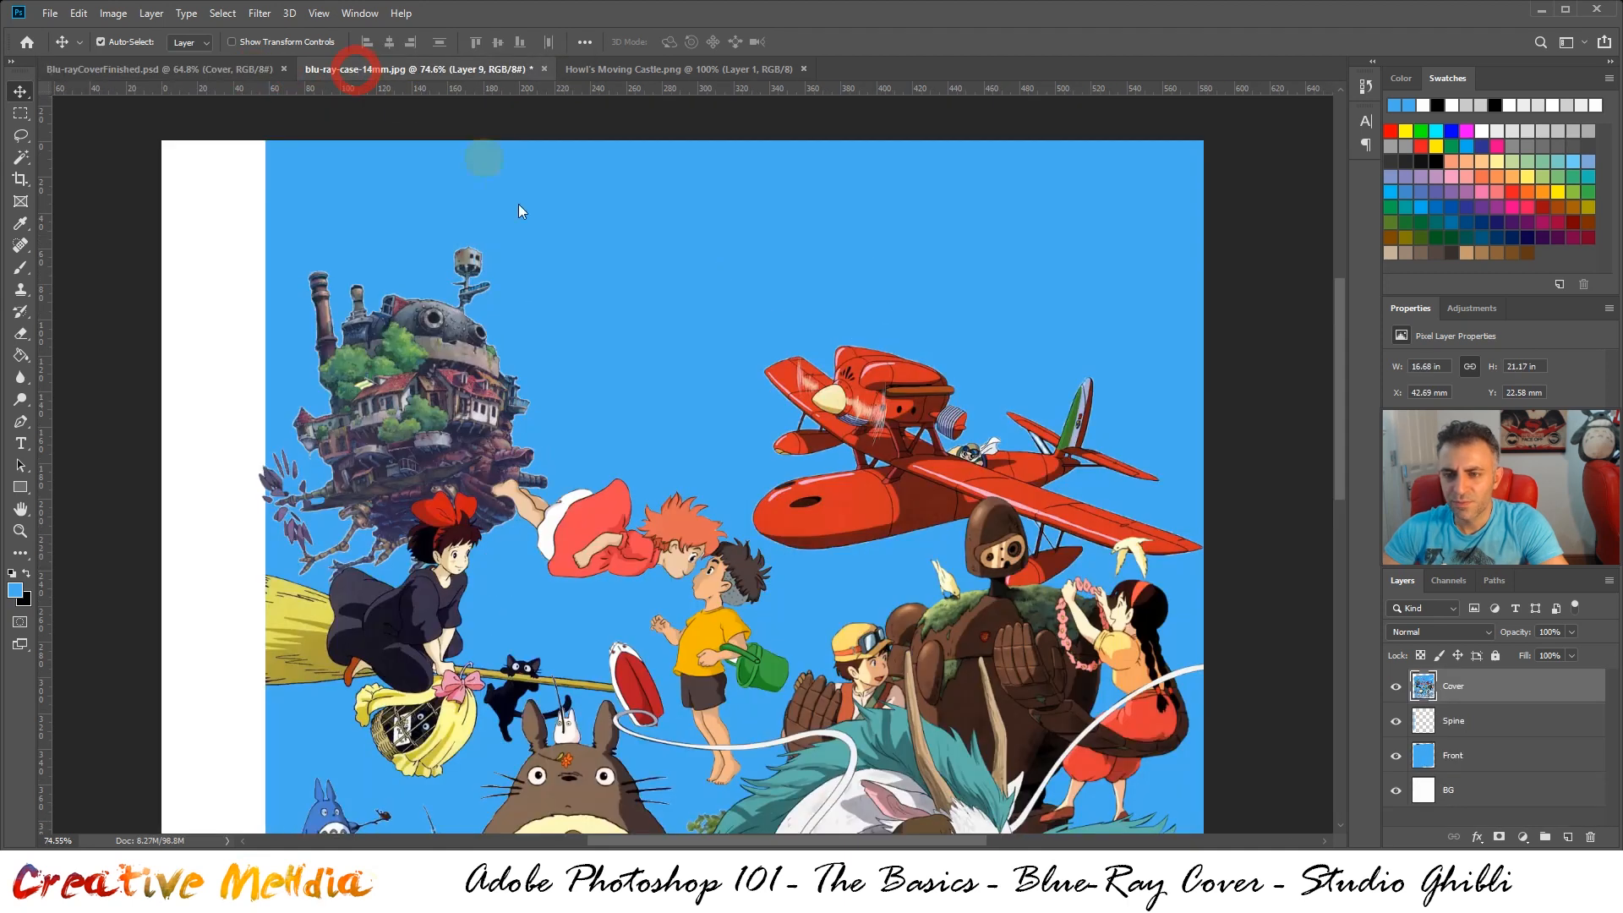
{"action": "left_click_drag", "start_coordinate": [437, 437], "coordinate": [446, 443]}
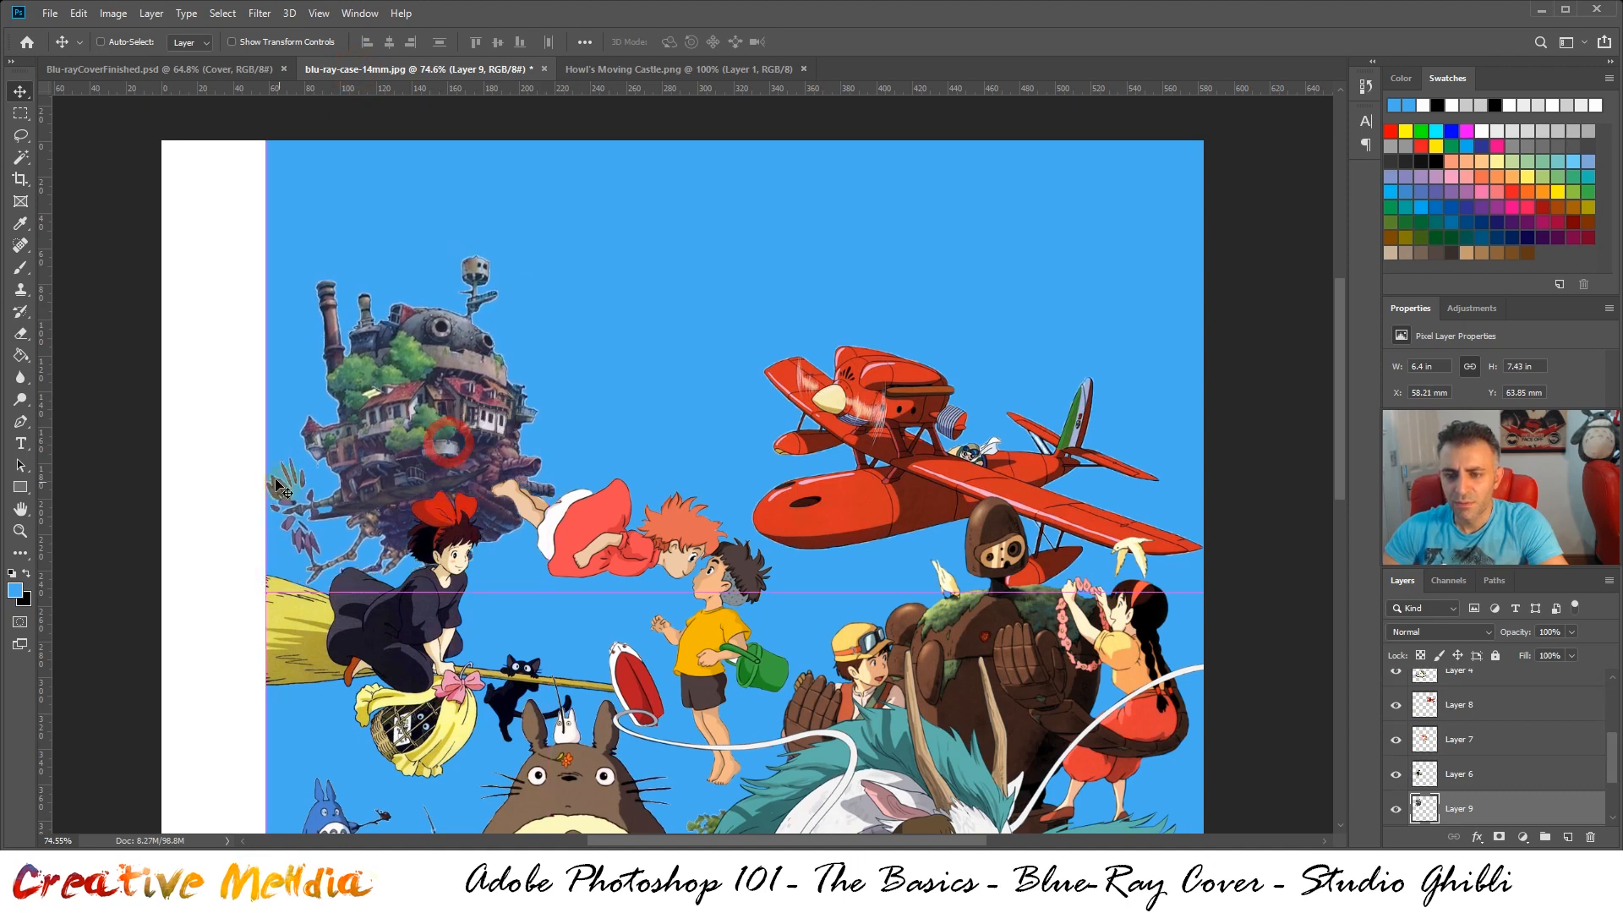
Lower the castle to about Y 78 mm following the finished cover, and close Howl's Moving Castle.png
{"action": "left_click", "coordinate": [179, 69]}
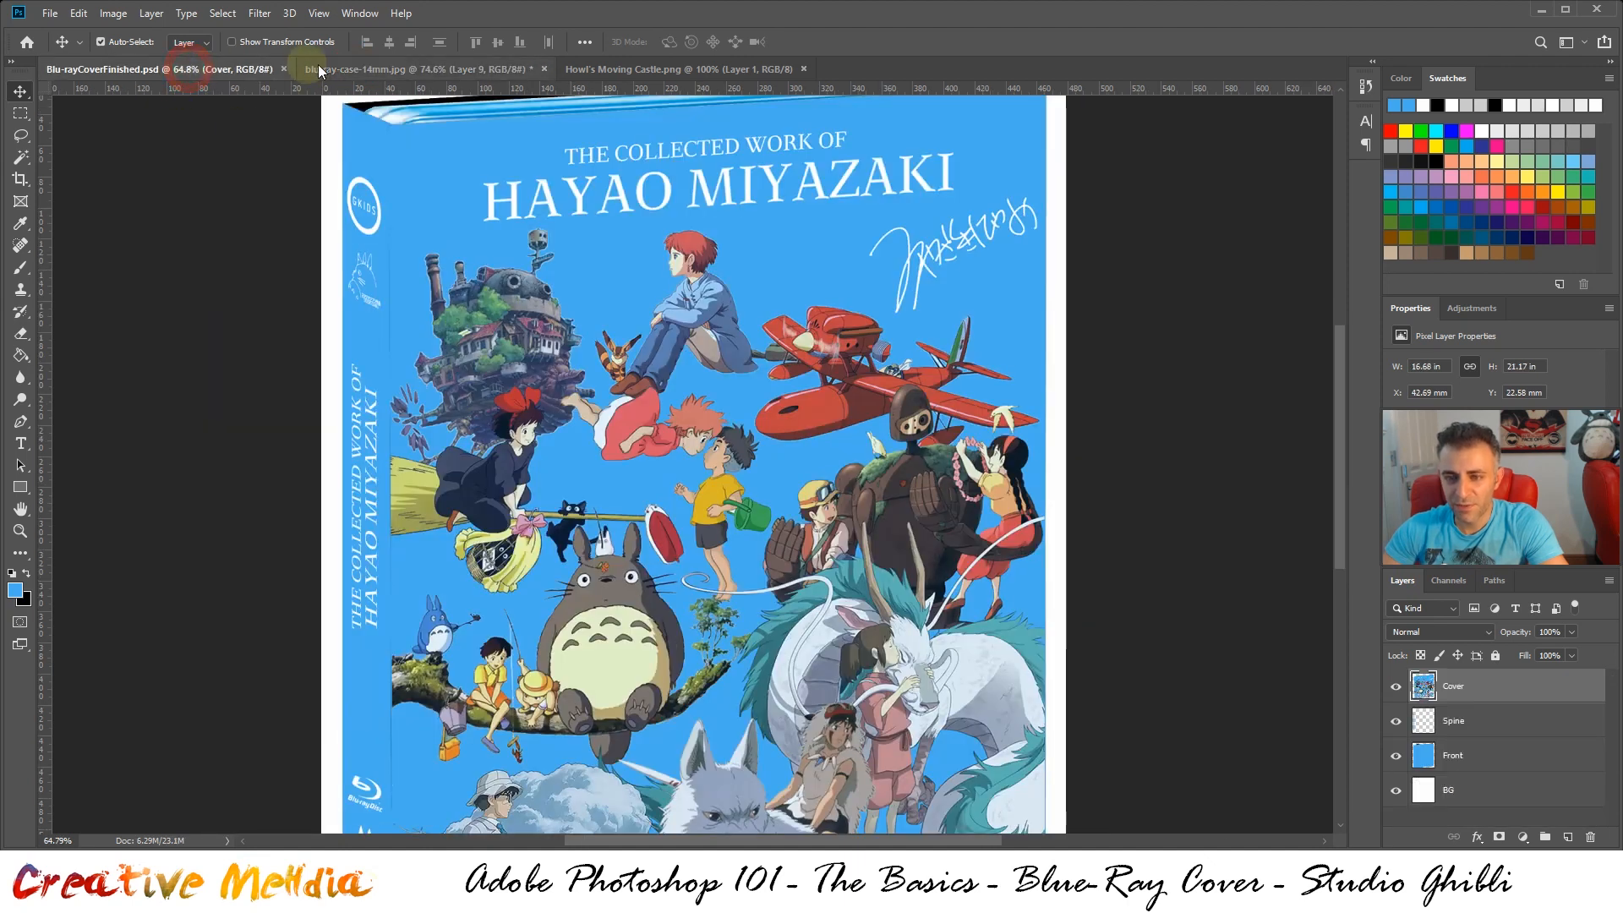
{"action": "left_click", "coordinate": [355, 70]}
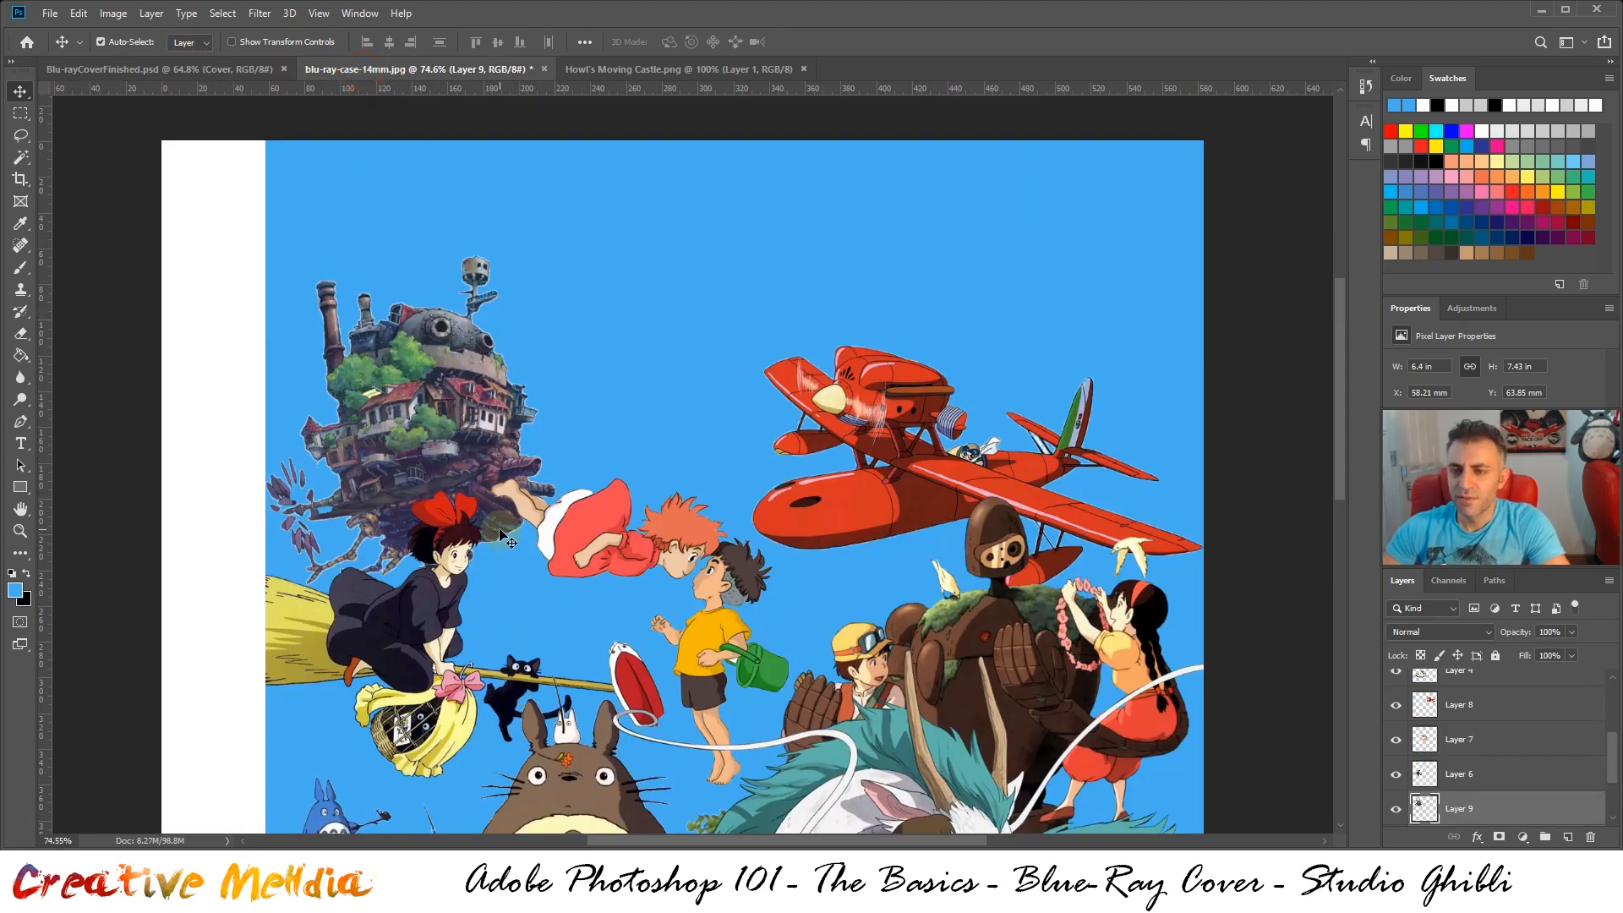
{"action": "left_click", "coordinate": [245, 70]}
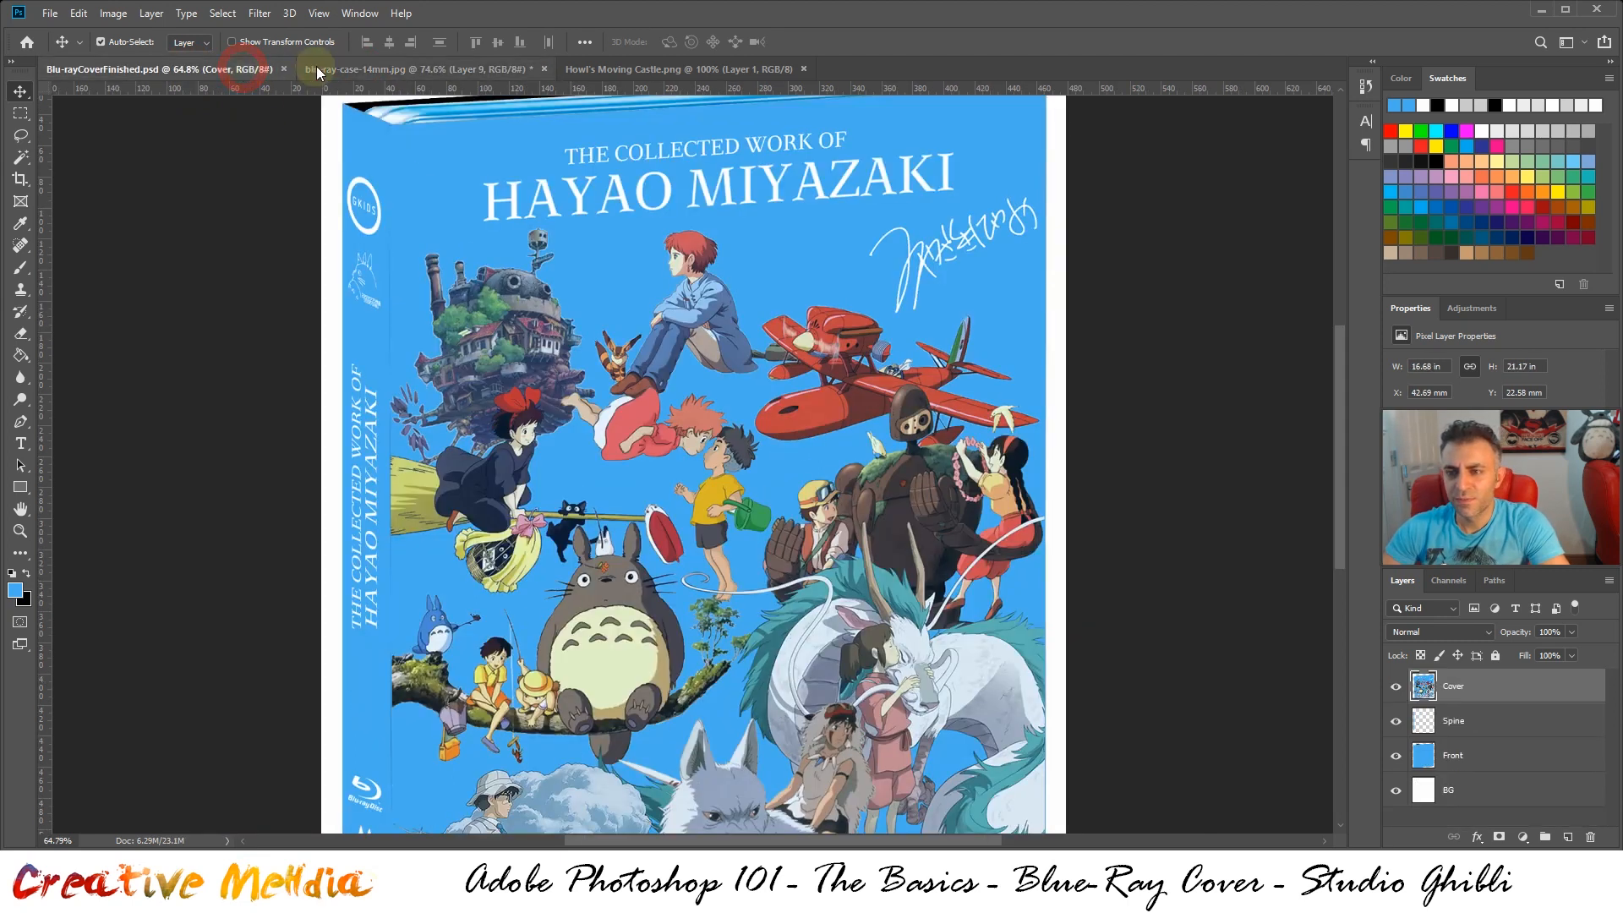
{"action": "left_click", "coordinate": [344, 70]}
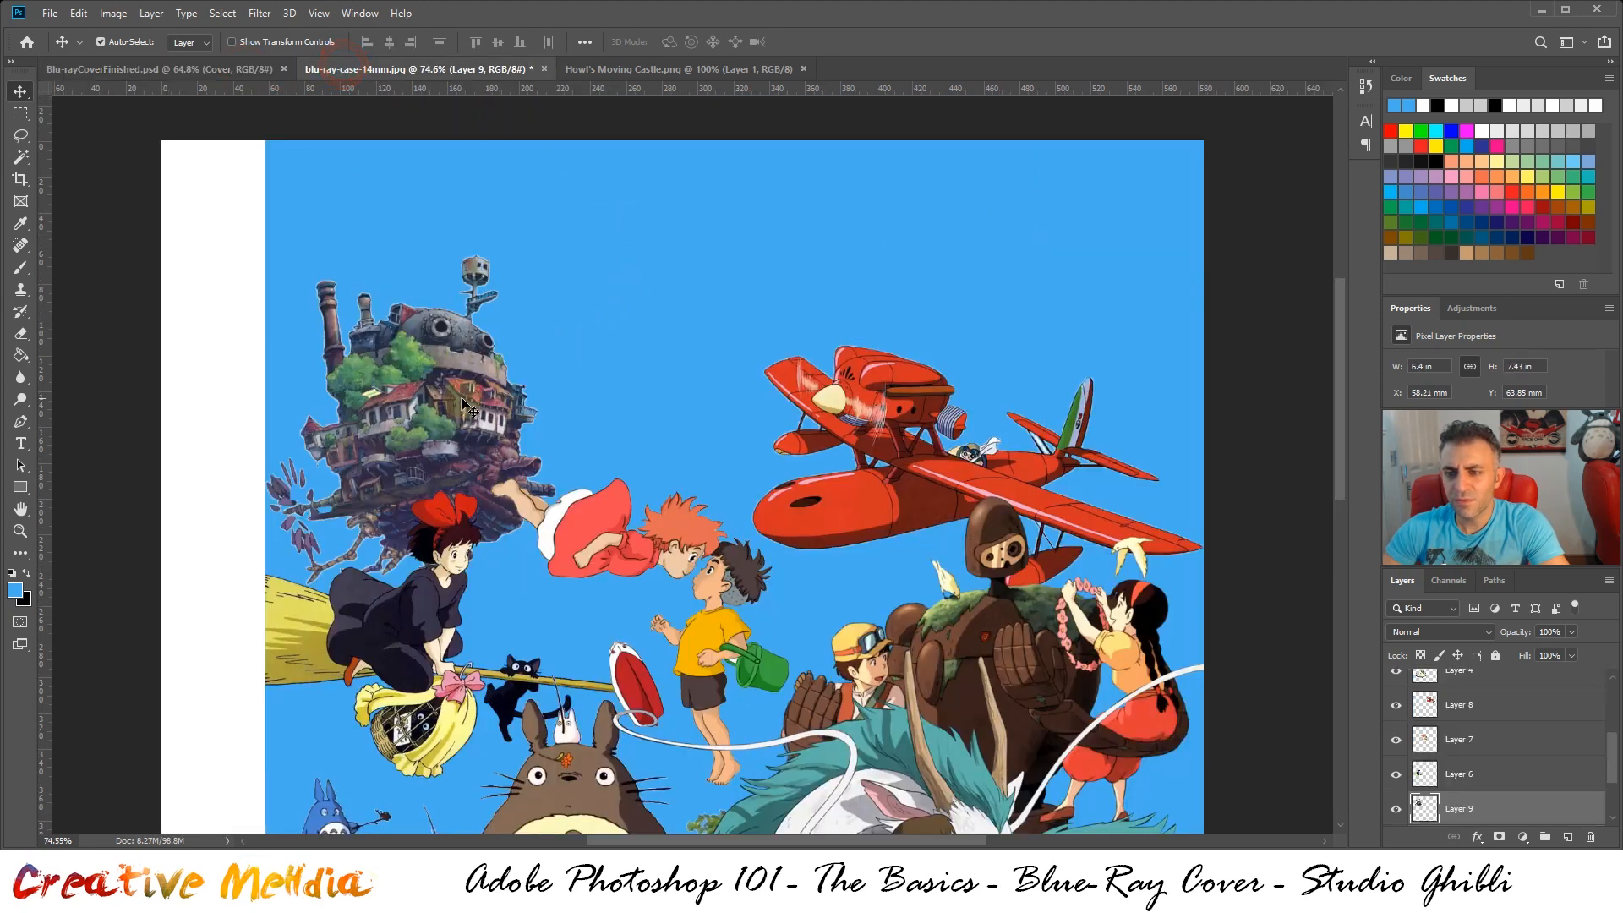
{"action": "left_click", "coordinate": [228, 67]}
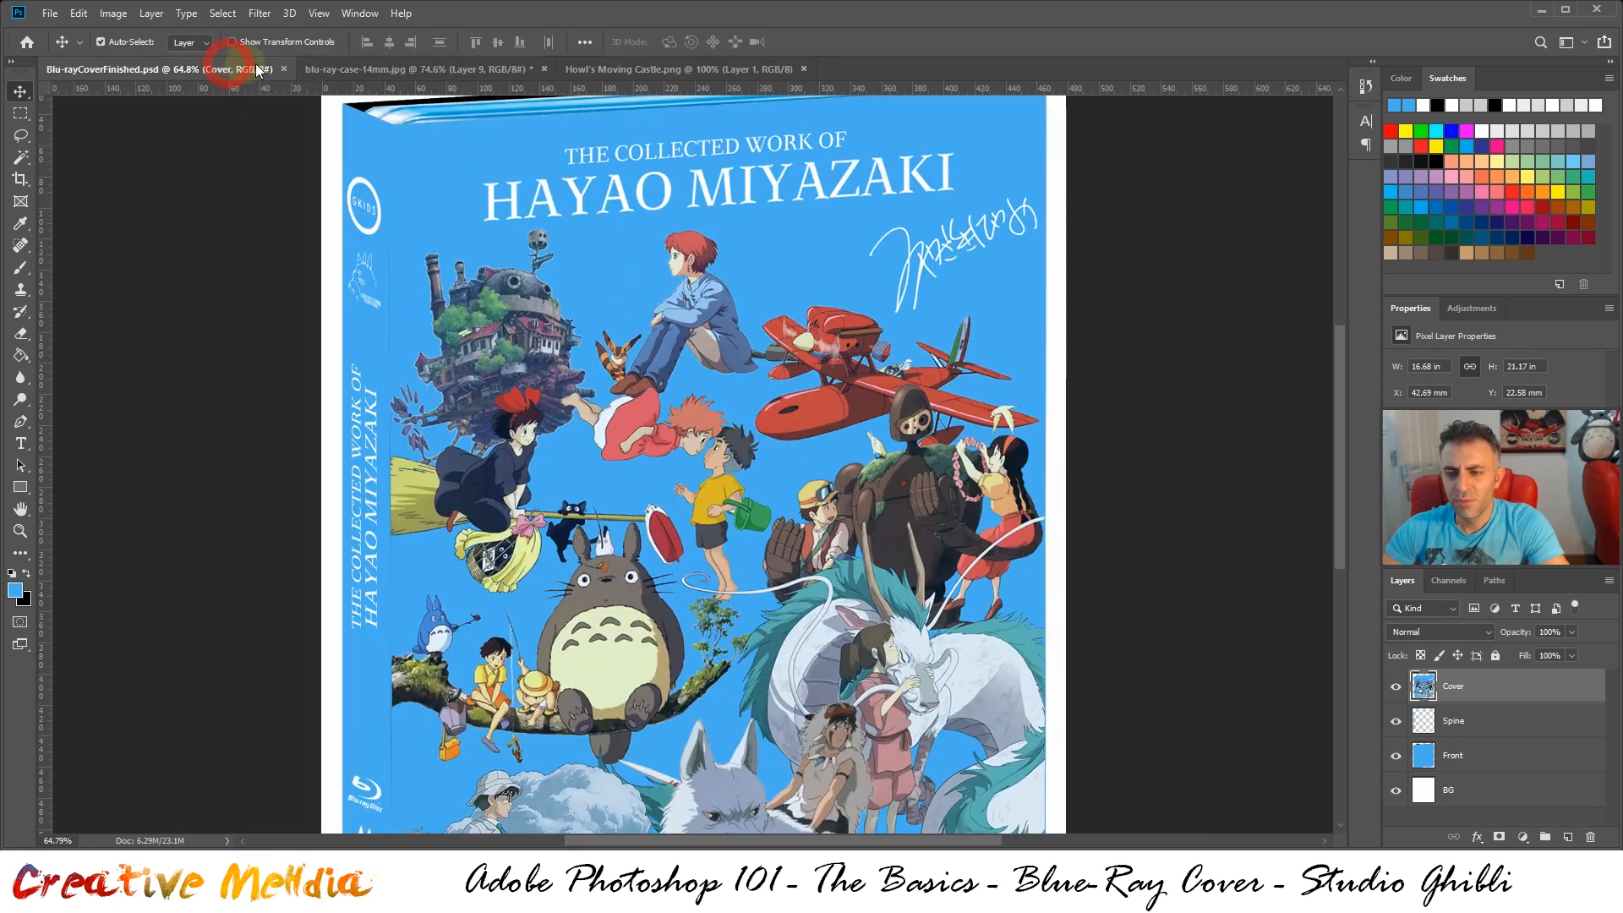
{"action": "left_click", "coordinate": [399, 72]}
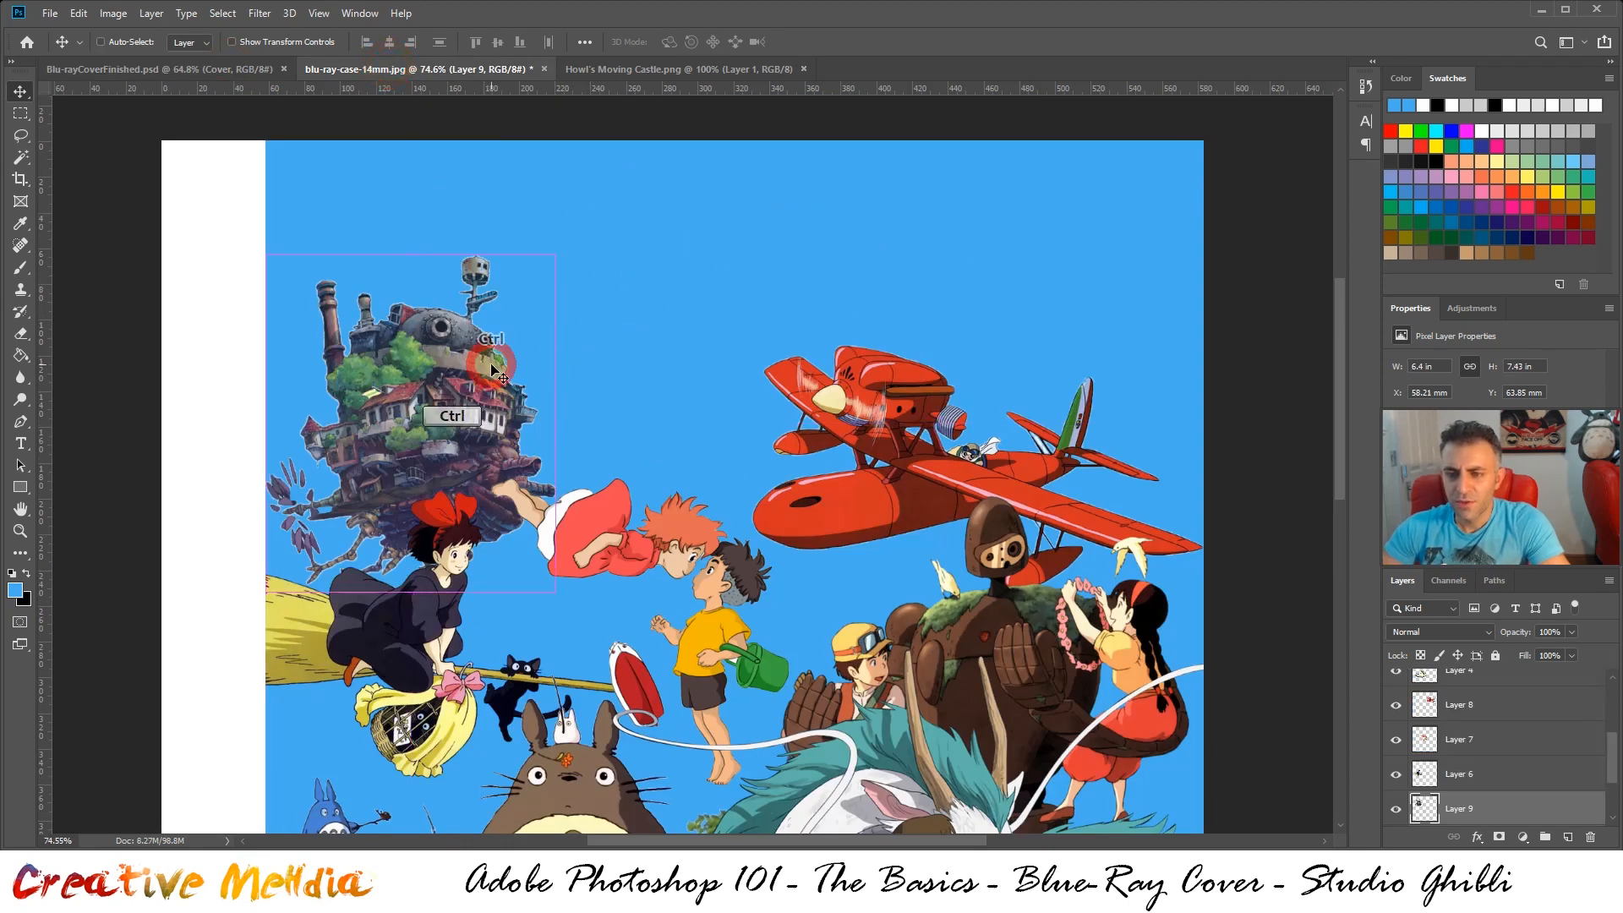
{"action": "left_click_drag", "start_coordinate": [493, 369], "coordinate": [493, 388]}
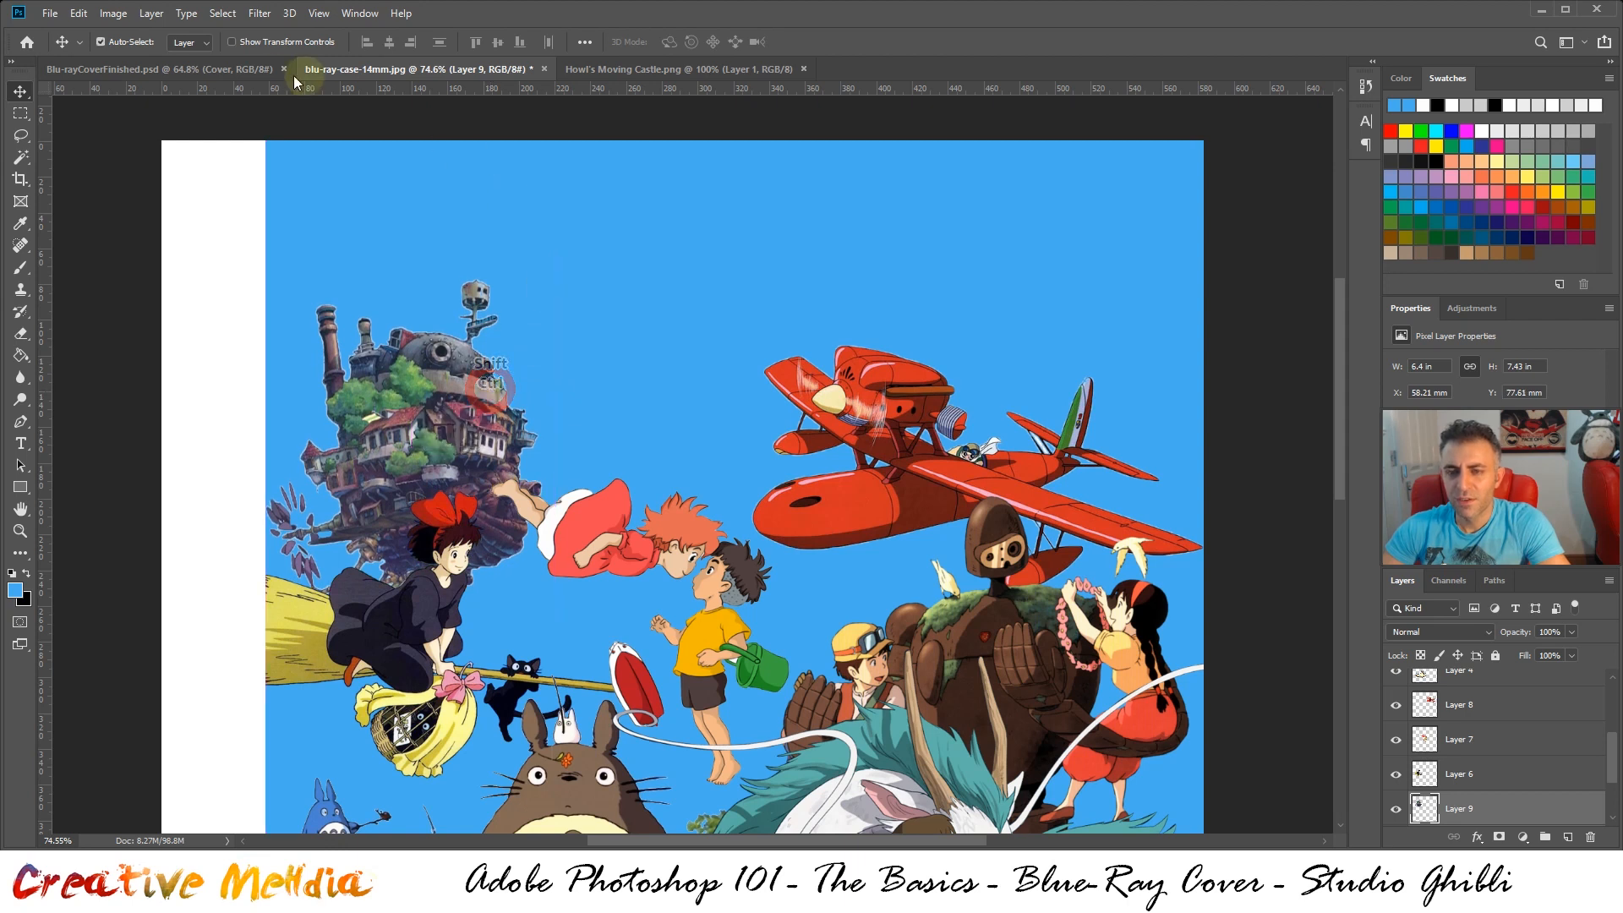
{"action": "left_click", "coordinate": [663, 74]}
{"action": "left_click", "coordinate": [803, 69]}
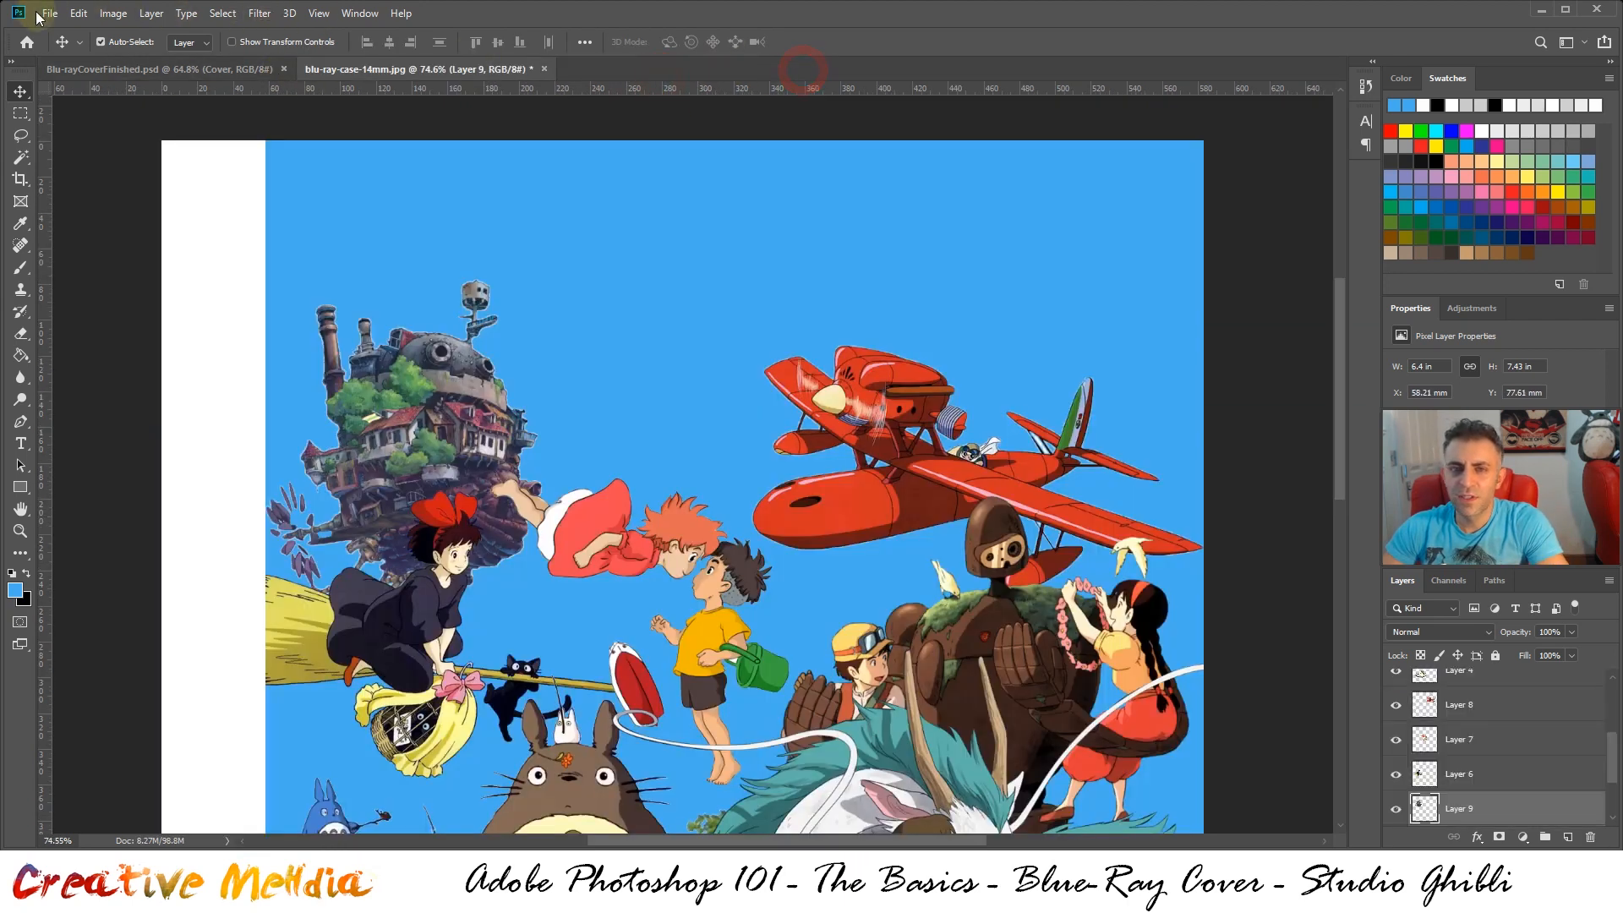
Open Nausicaä of the Valley of the Wind.png and paste its entire artwork into blu-ray-case-14mm.jpg
{"action": "left_click", "coordinate": [48, 12]}
{"action": "left_click", "coordinate": [64, 42]}
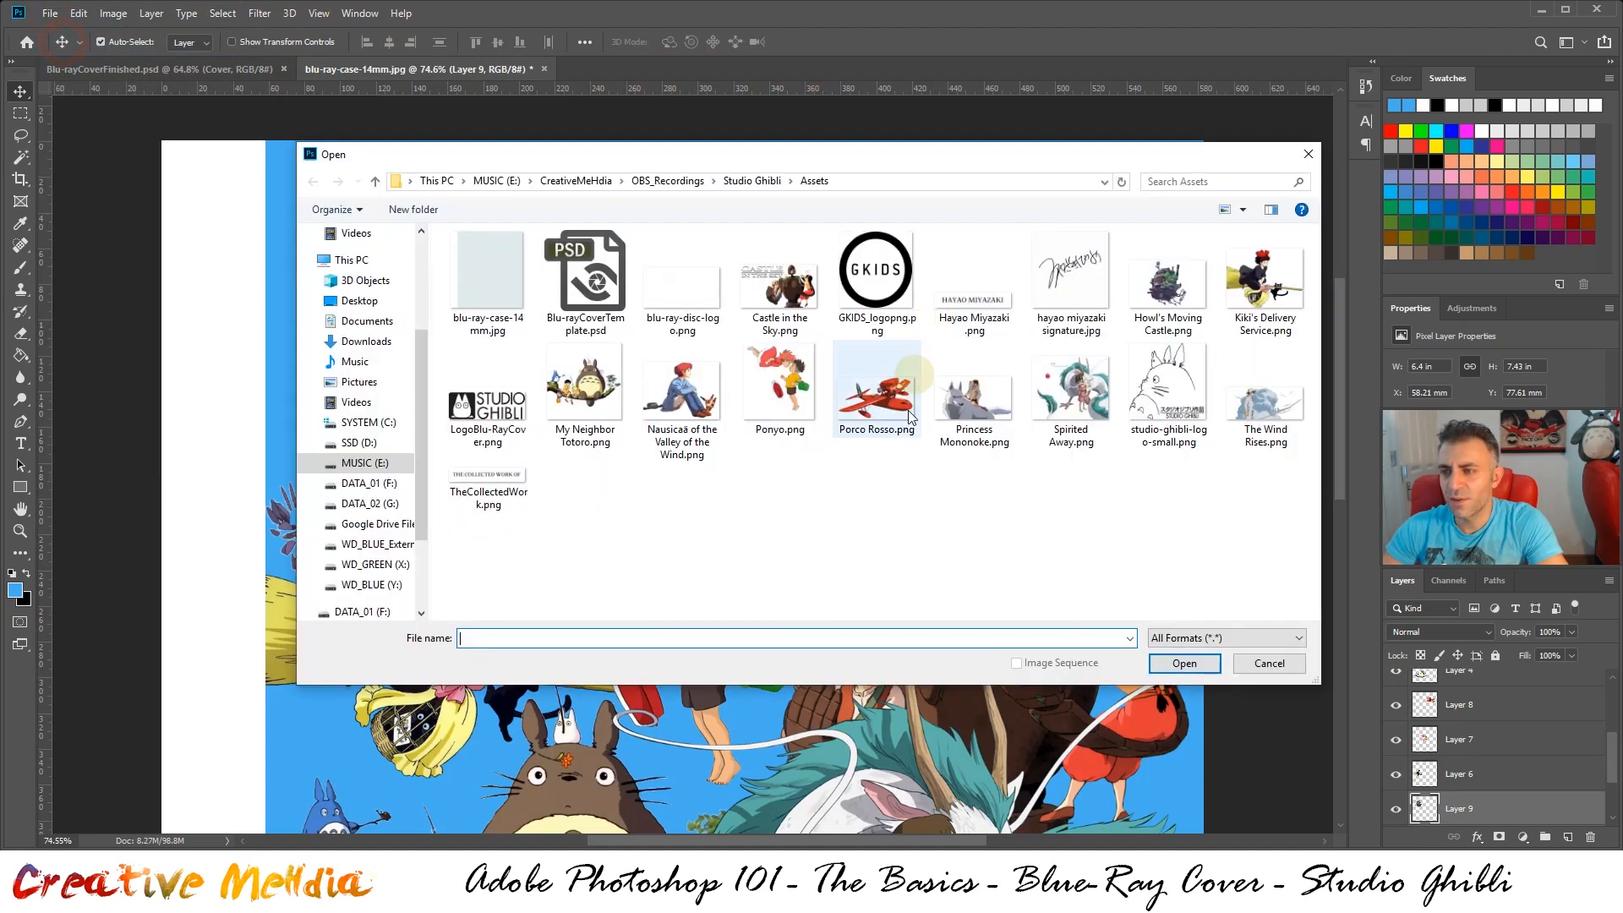
{"action": "left_click", "coordinate": [695, 405]}
{"action": "double_click", "coordinate": [695, 405]}
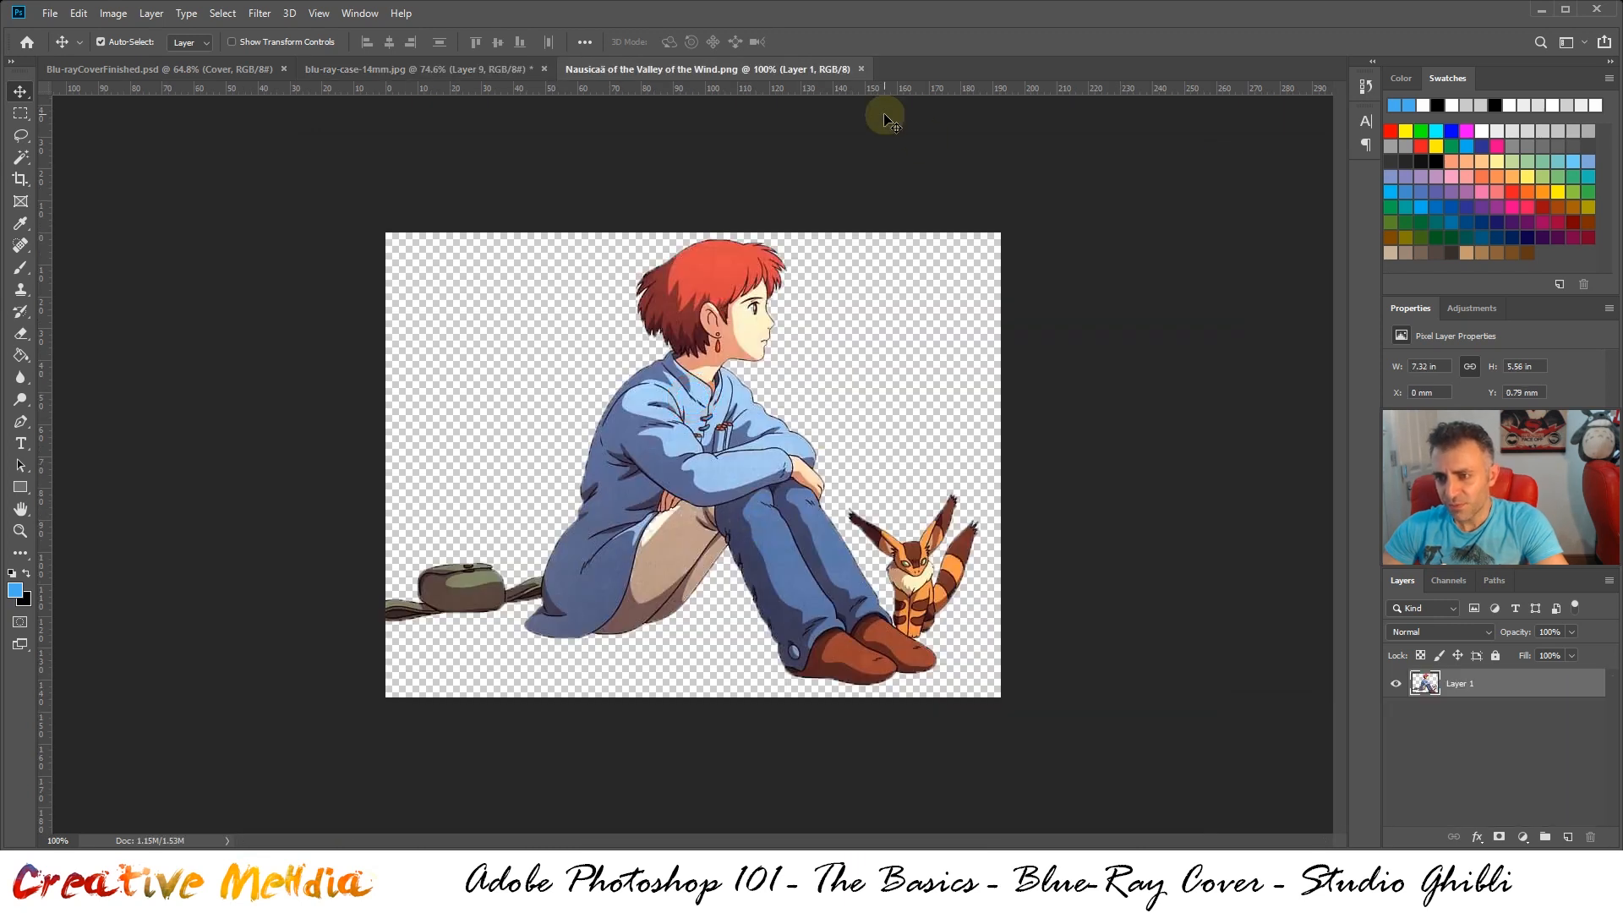
{"action": "key", "text": "ctrl+a"}
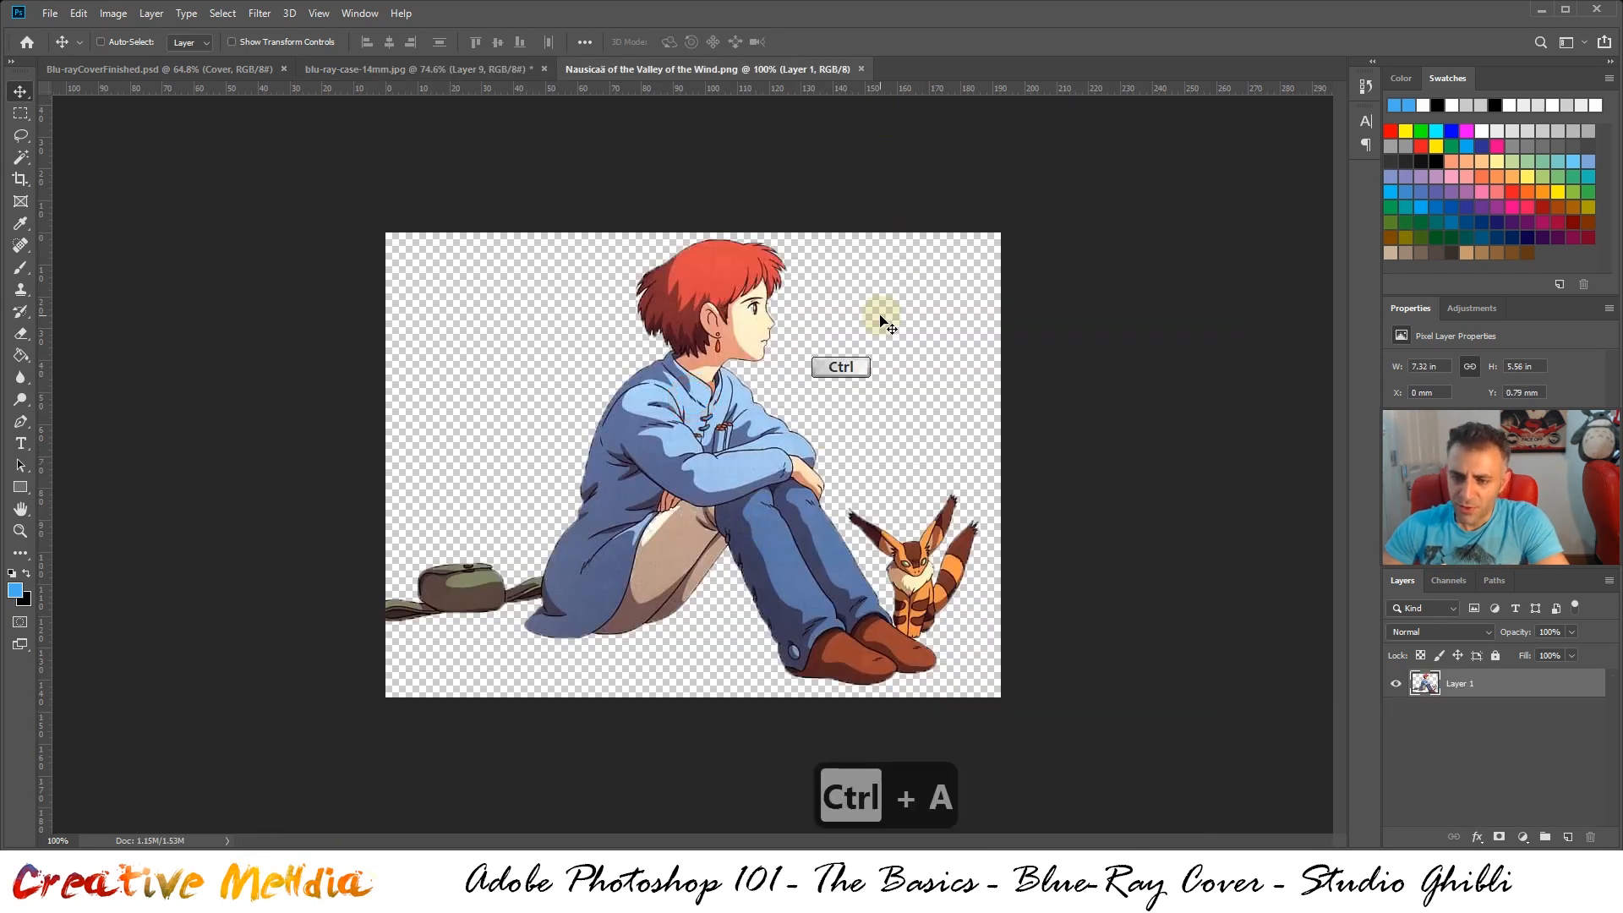
{"action": "key", "text": "ctrl+c"}
{"action": "left_click", "coordinate": [378, 69]}
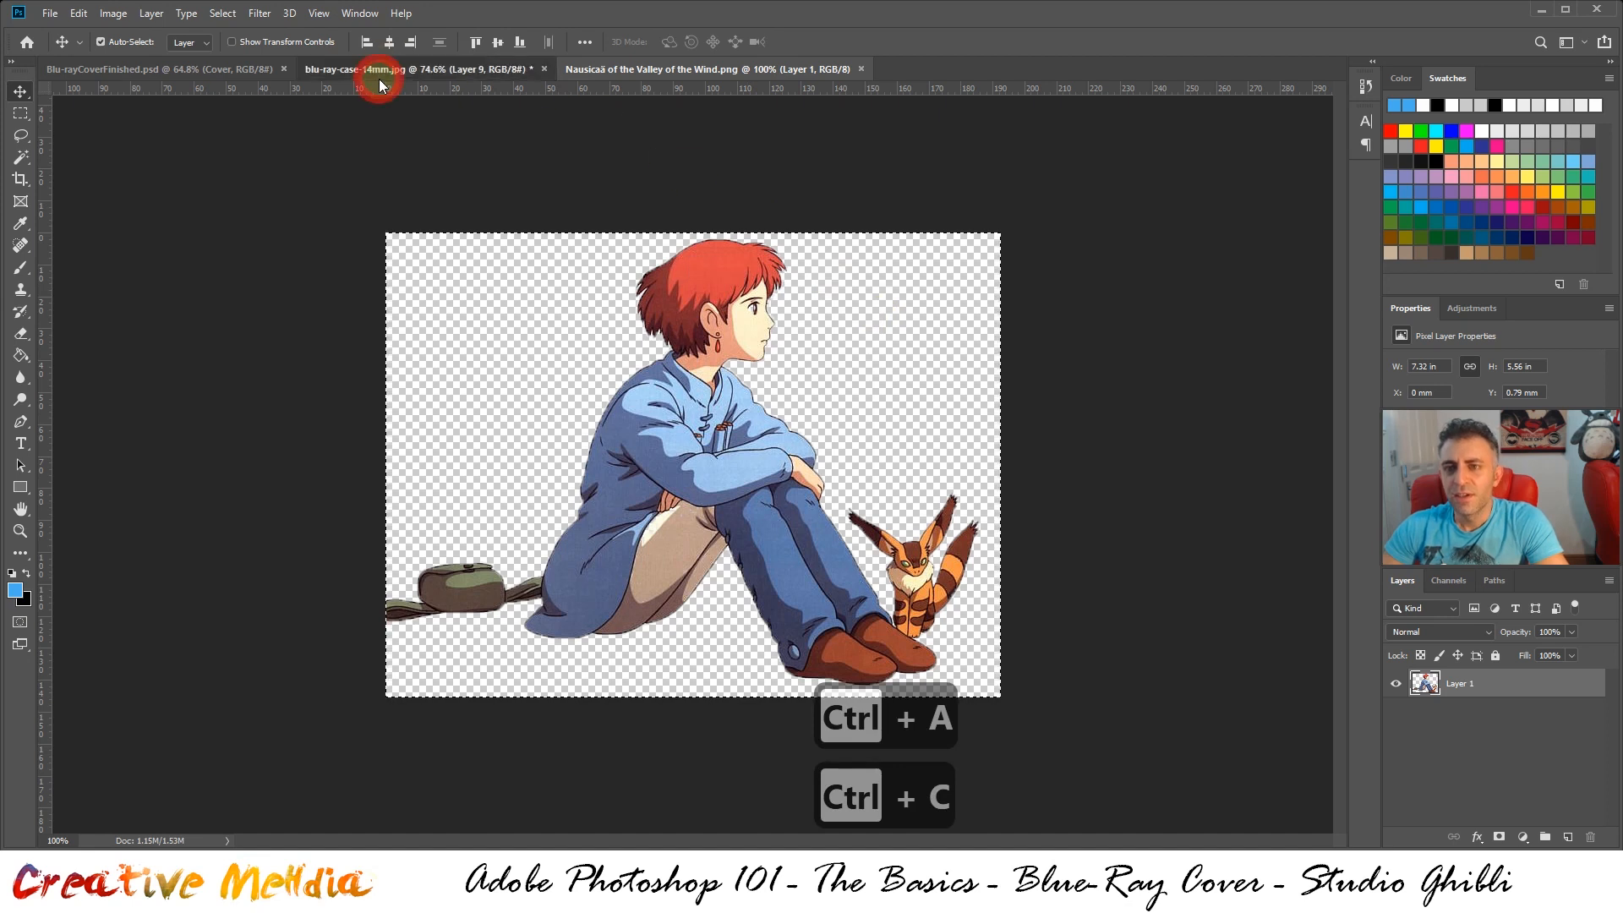
{"action": "key", "text": "ctrl+v"}
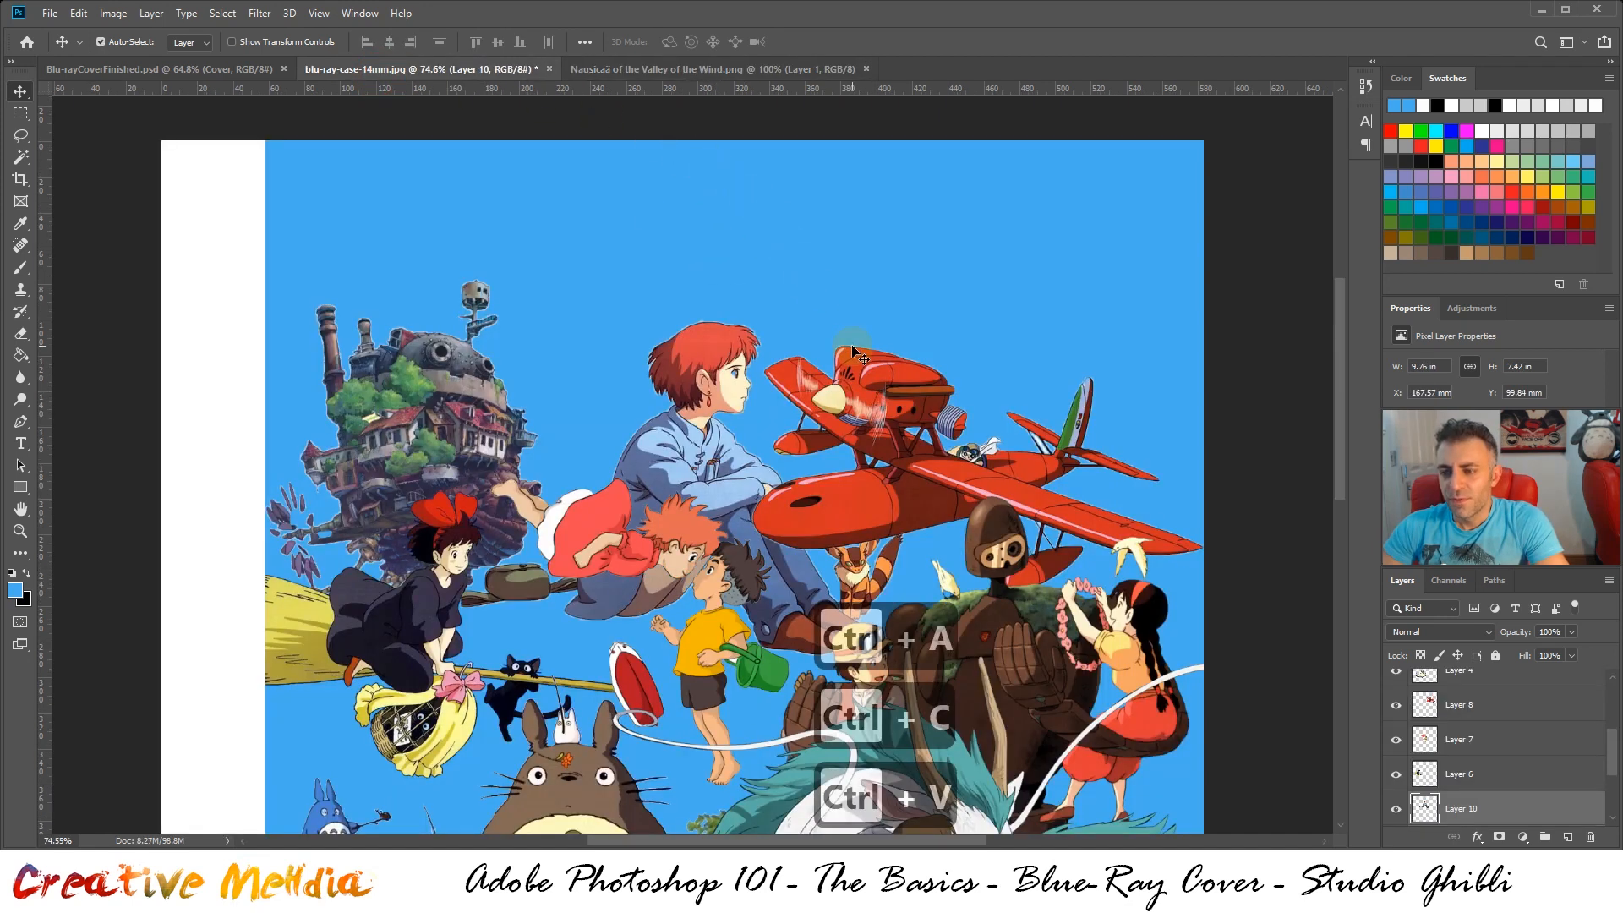
Flip the Nausicaä artwork horizontally and move it up to about X 184 mm, Y 11 mm
{"action": "key", "text": "ctrl+t"}
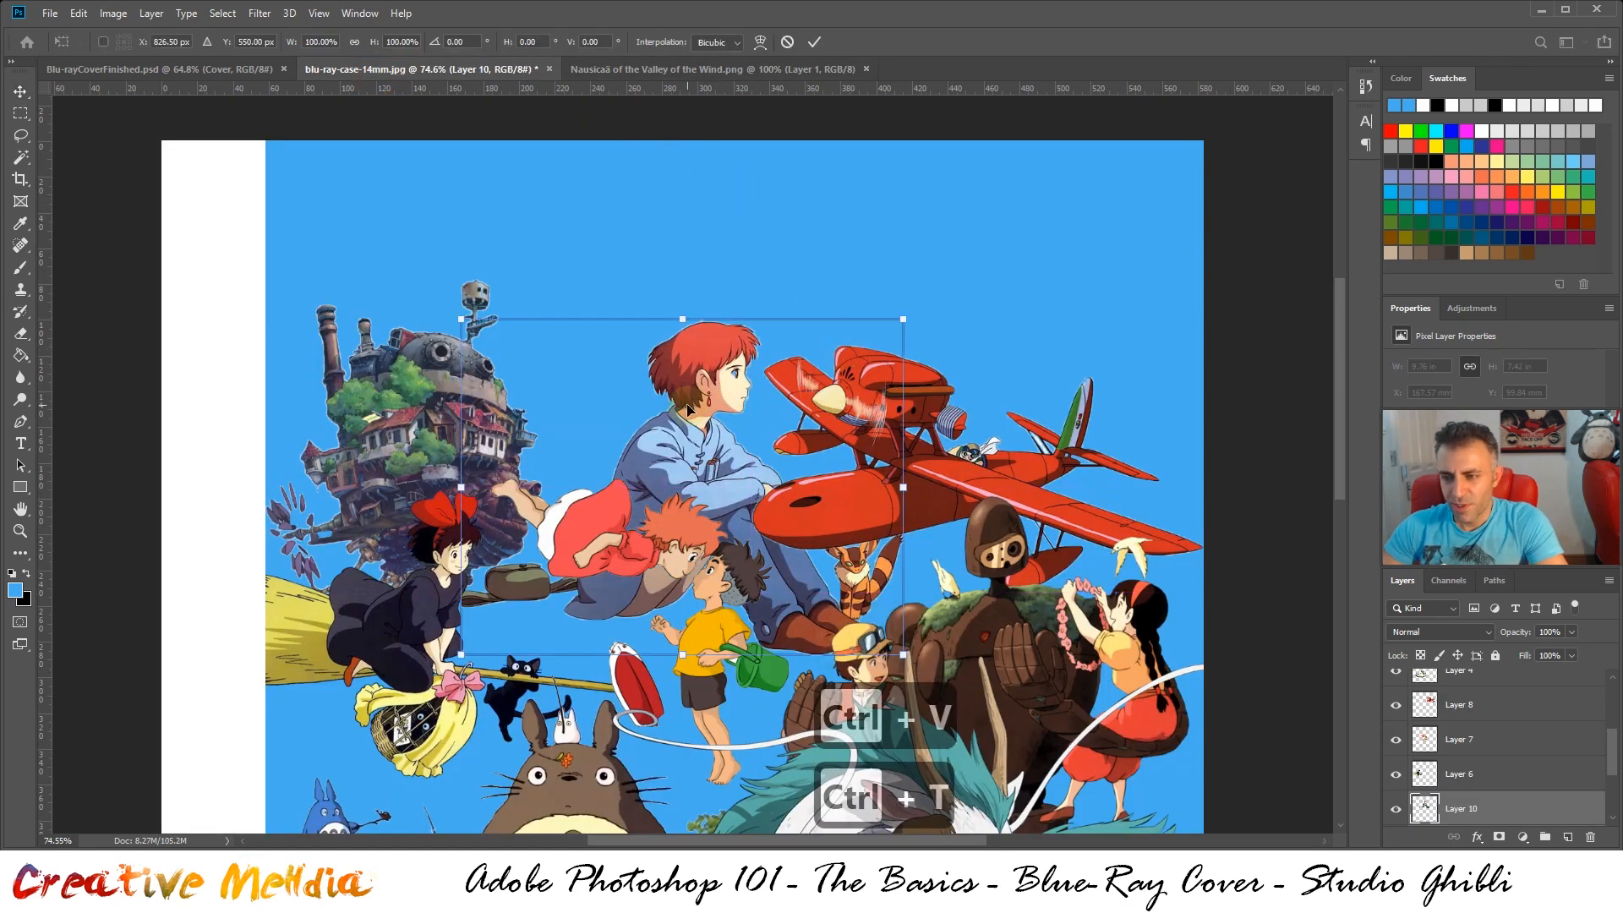
{"action": "left_click_drag", "start_coordinate": [686, 403], "coordinate": [686, 364]}
{"action": "right_click", "coordinate": [687, 365]}
{"action": "left_click", "coordinate": [736, 579]}
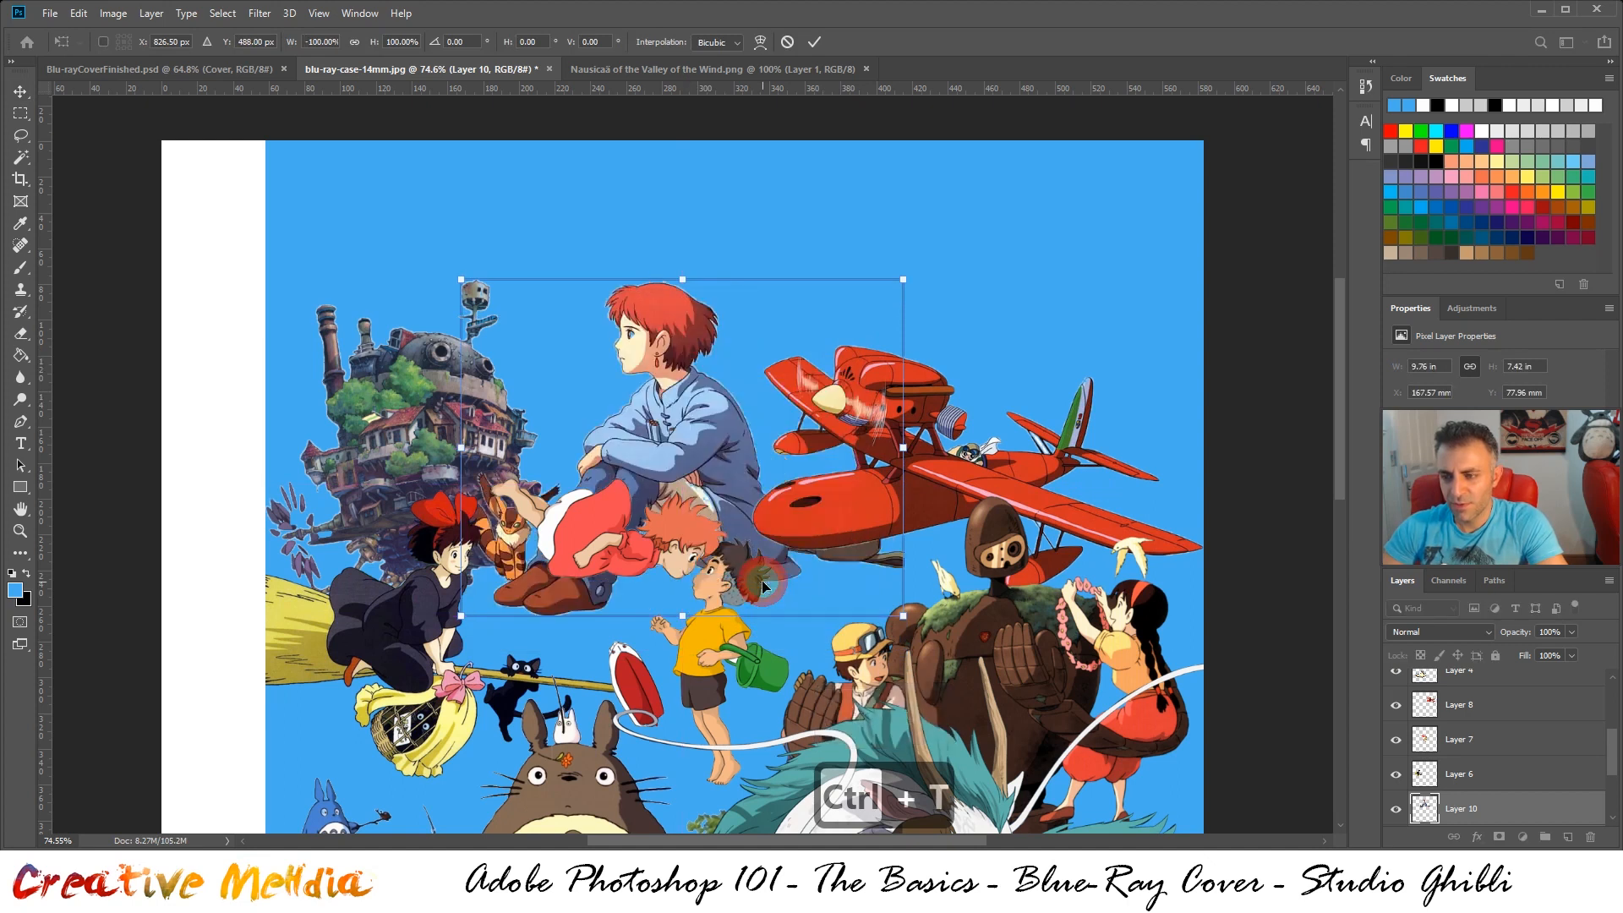
{"action": "left_click_drag", "start_coordinate": [687, 461], "coordinate": [716, 341]}
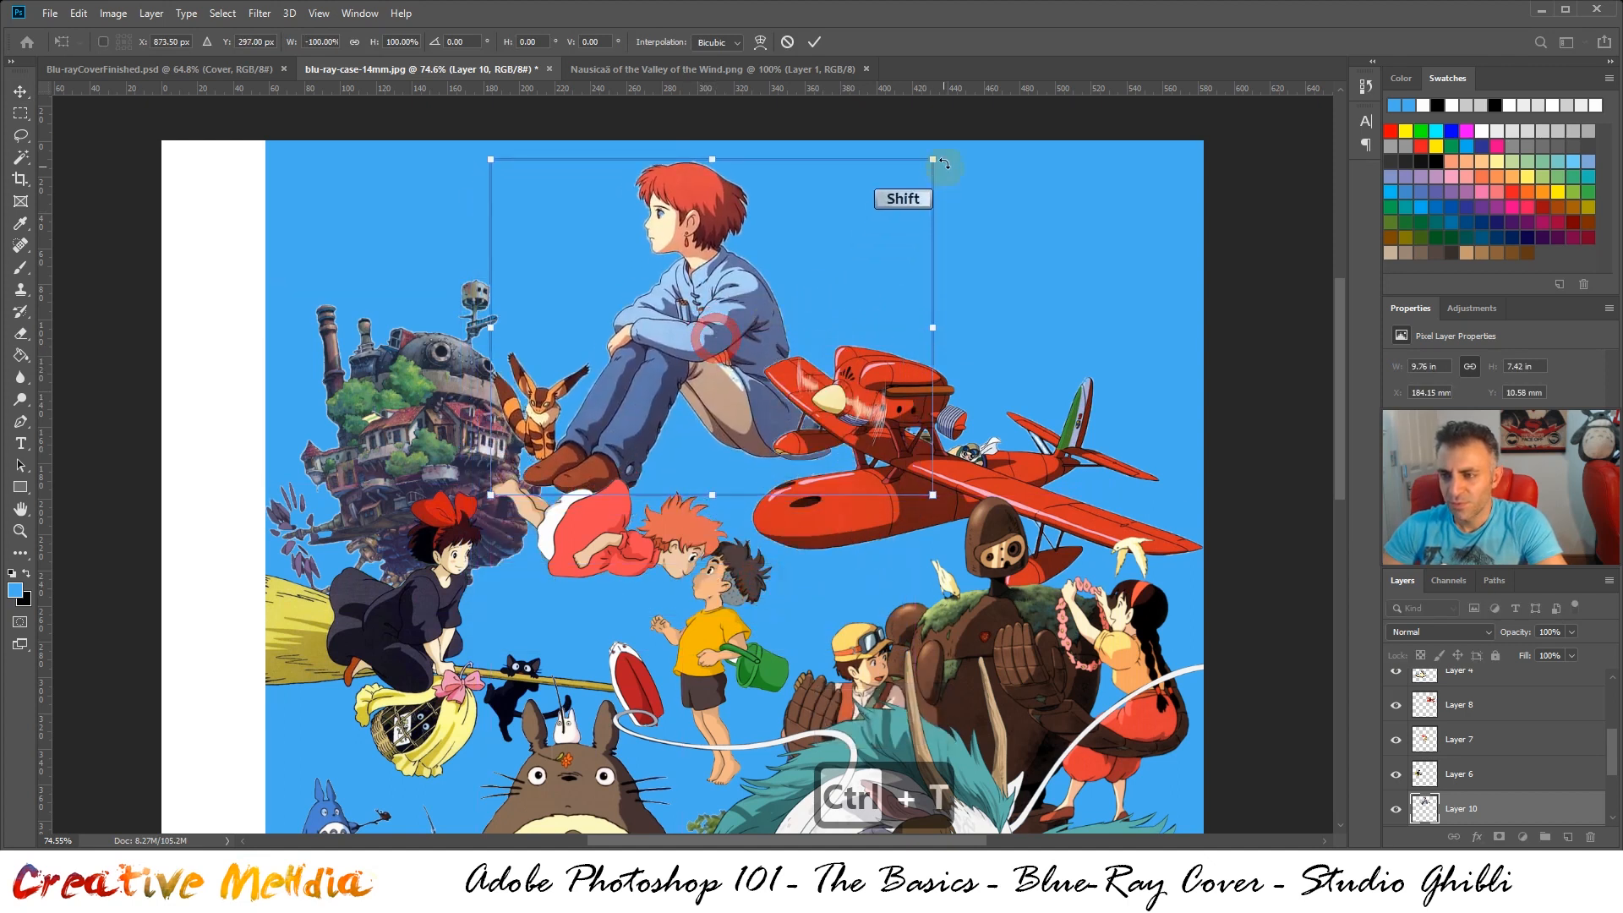
Scale Nausicaä proportionally to about 62.2%, place her between the castle and plane at about X 214 mm, Y 72 mm, and apply the transform
{"action": "left_click_drag", "start_coordinate": [933, 159], "coordinate": [752, 274]}
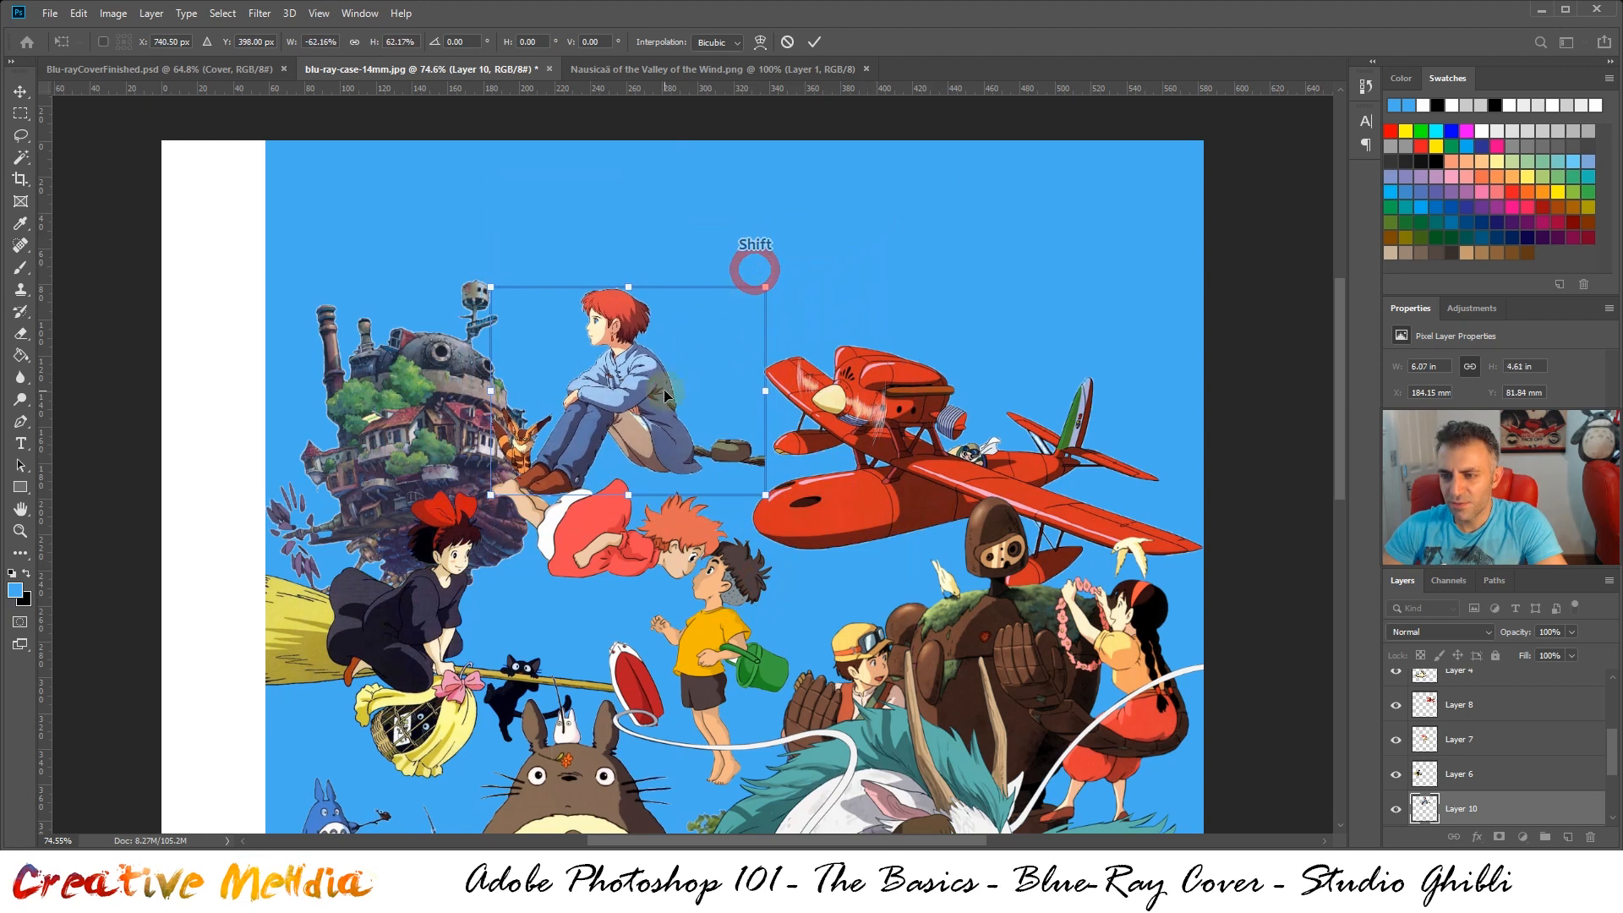
{"action": "left_click_drag", "start_coordinate": [663, 389], "coordinate": [716, 378]}
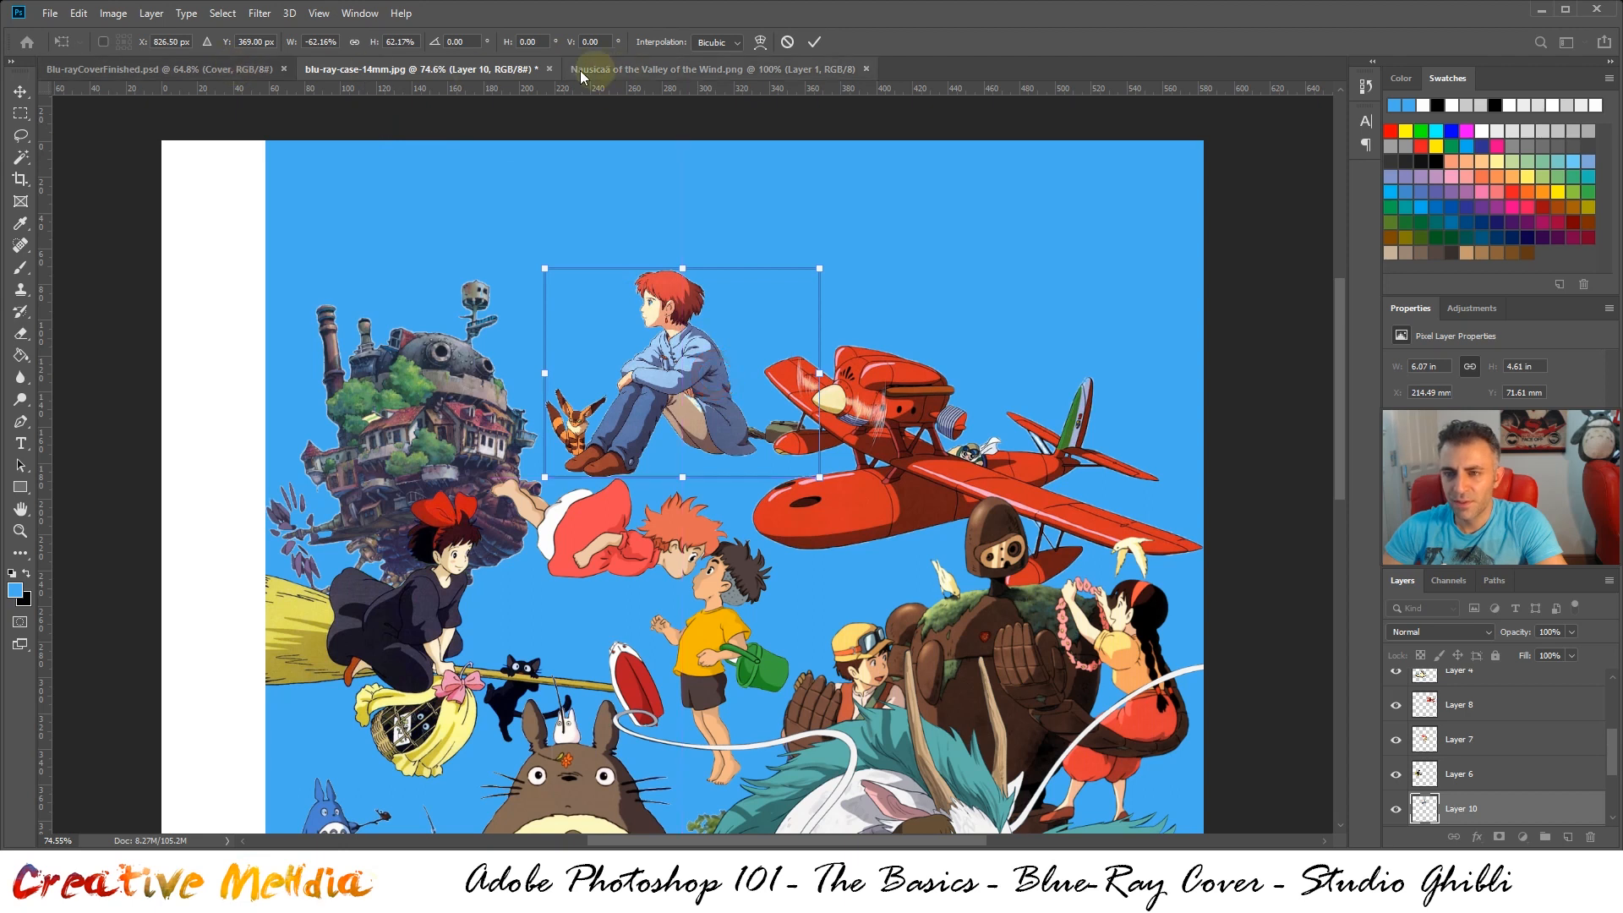
{"action": "key", "text": "ctrl+Return"}
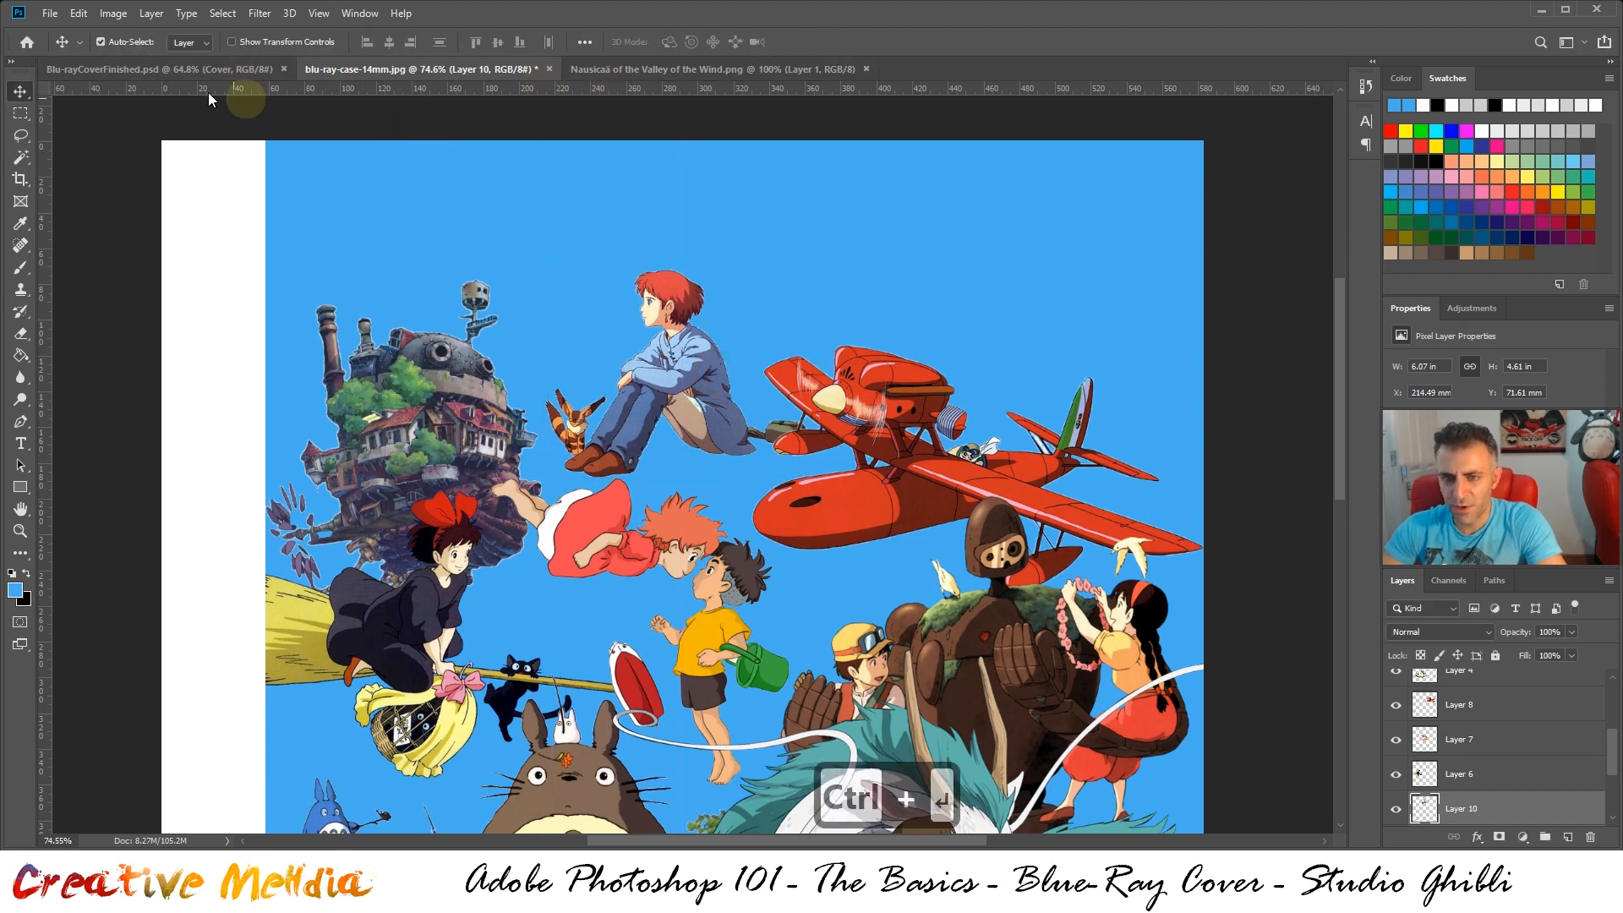
Lower Nausicaä to about Y 82 mm following the finished cover, and review the whole composition
{"action": "left_click", "coordinate": [200, 79]}
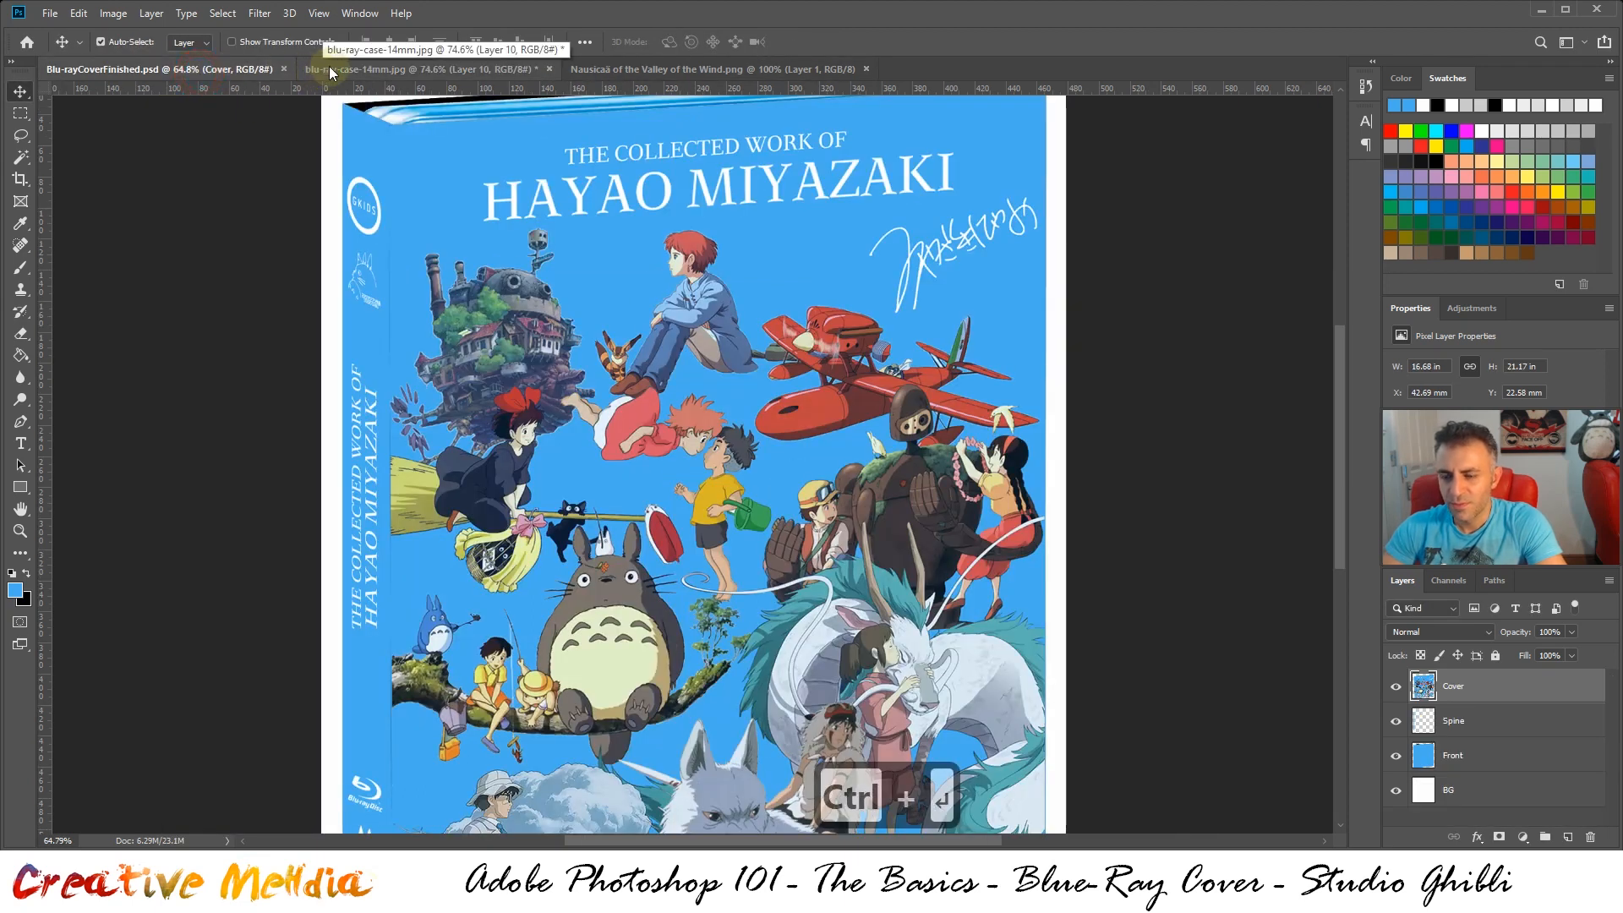
{"action": "left_click", "coordinate": [361, 73]}
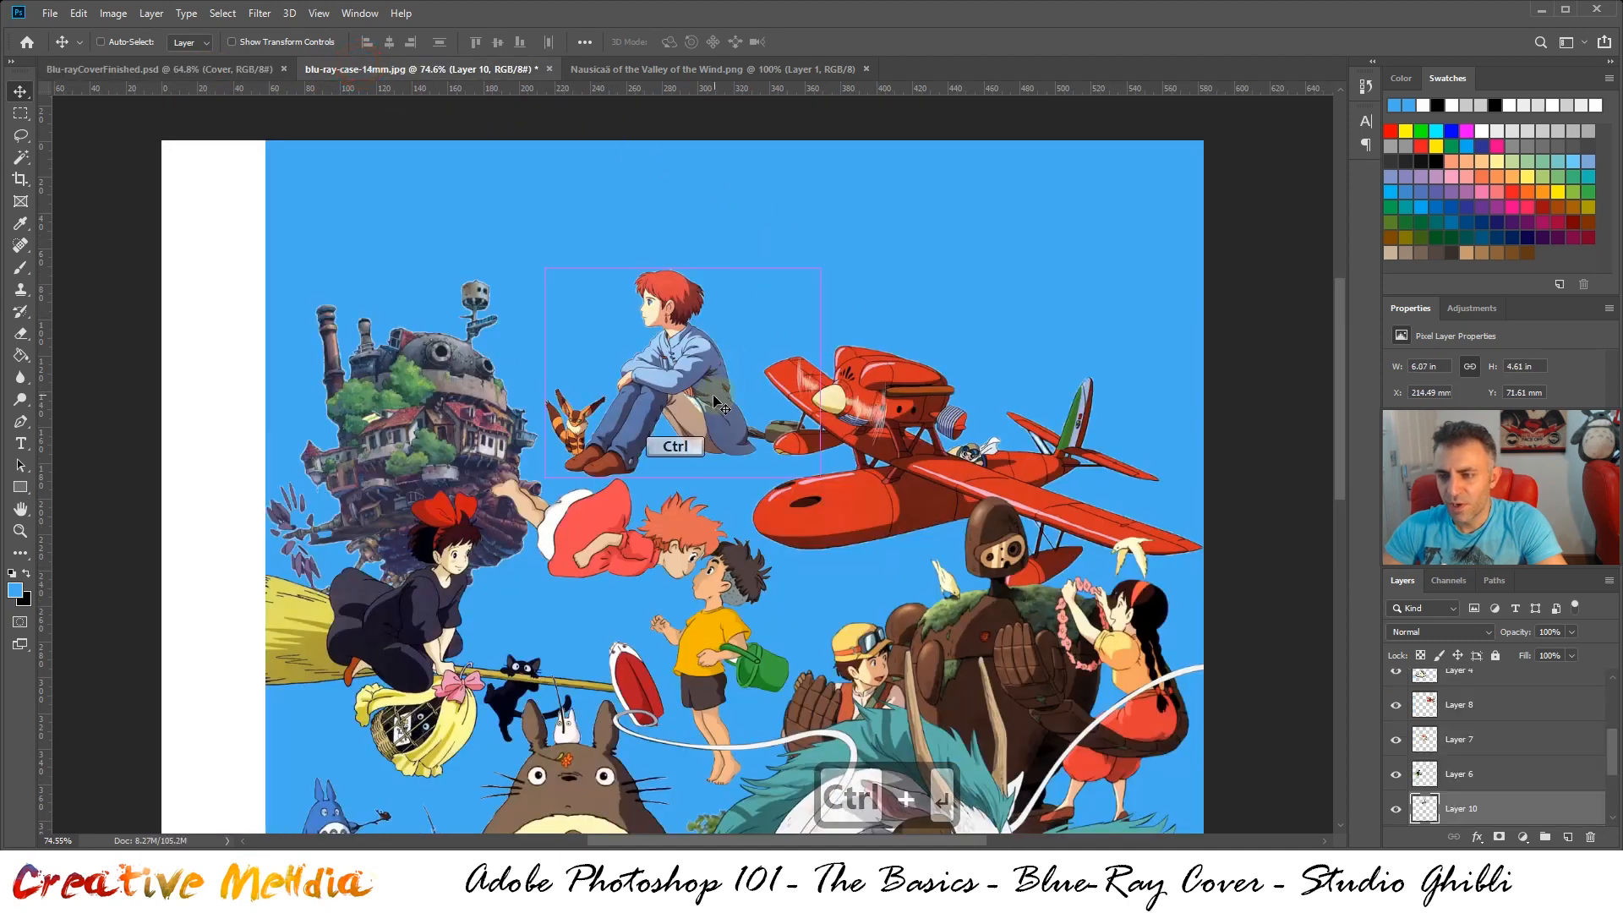
{"action": "left_click_drag", "start_coordinate": [711, 406], "coordinate": [711, 427]}
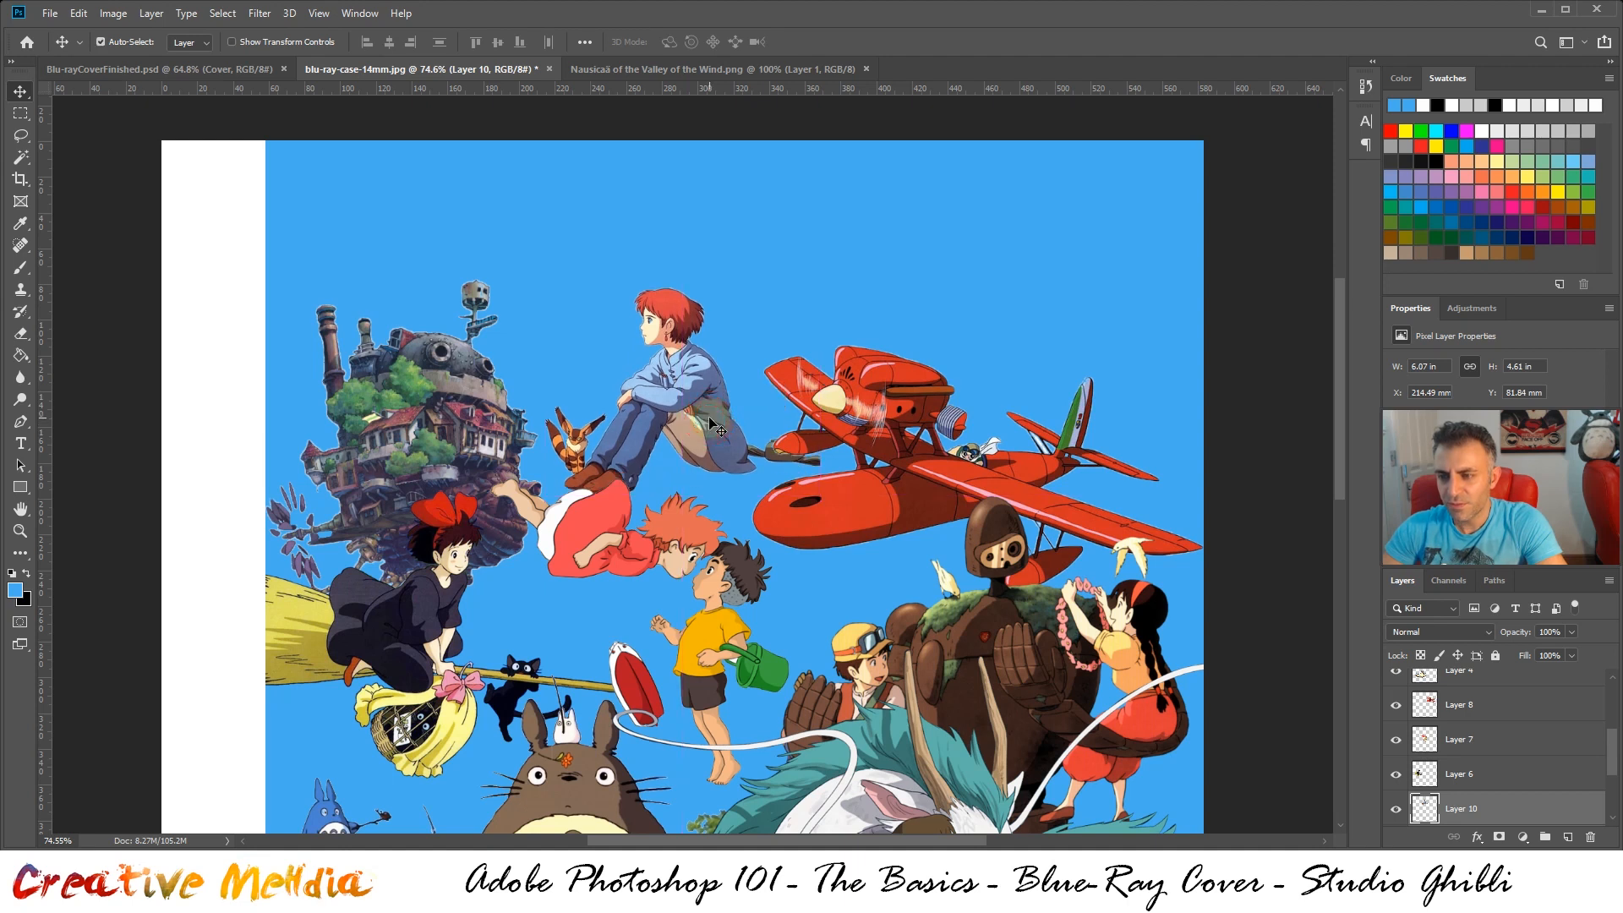
{"action": "scroll", "coordinate": [1034, 399], "scroll_direction": "down", "scroll_amount": 5}
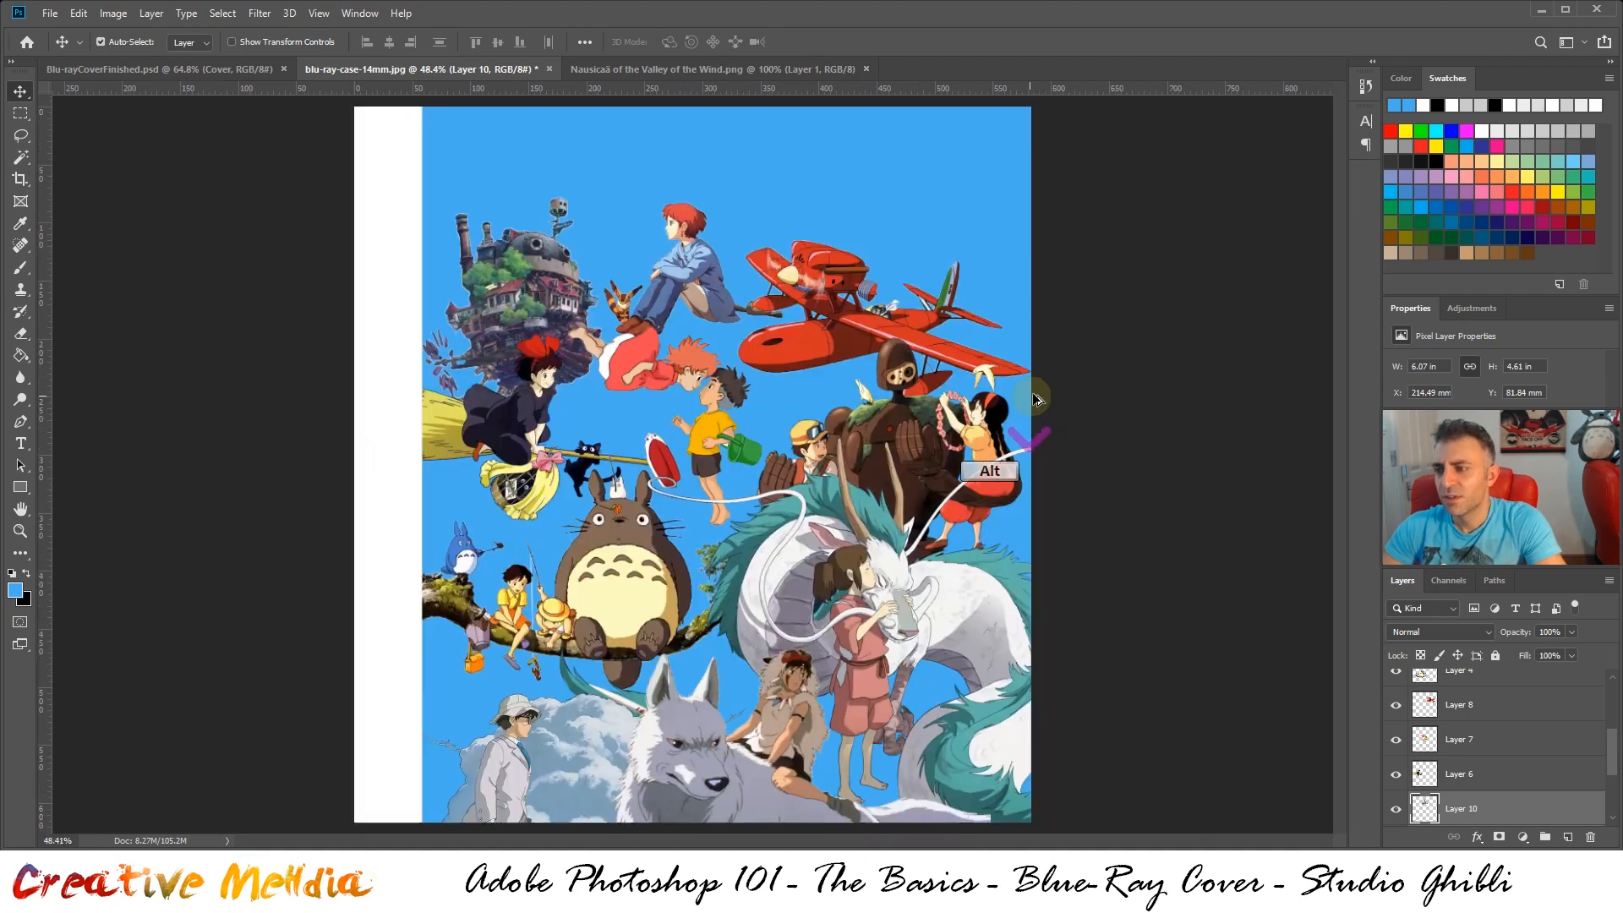
{"action": "scroll", "coordinate": [1035, 399], "scroll_direction": "up", "scroll_amount": 3}
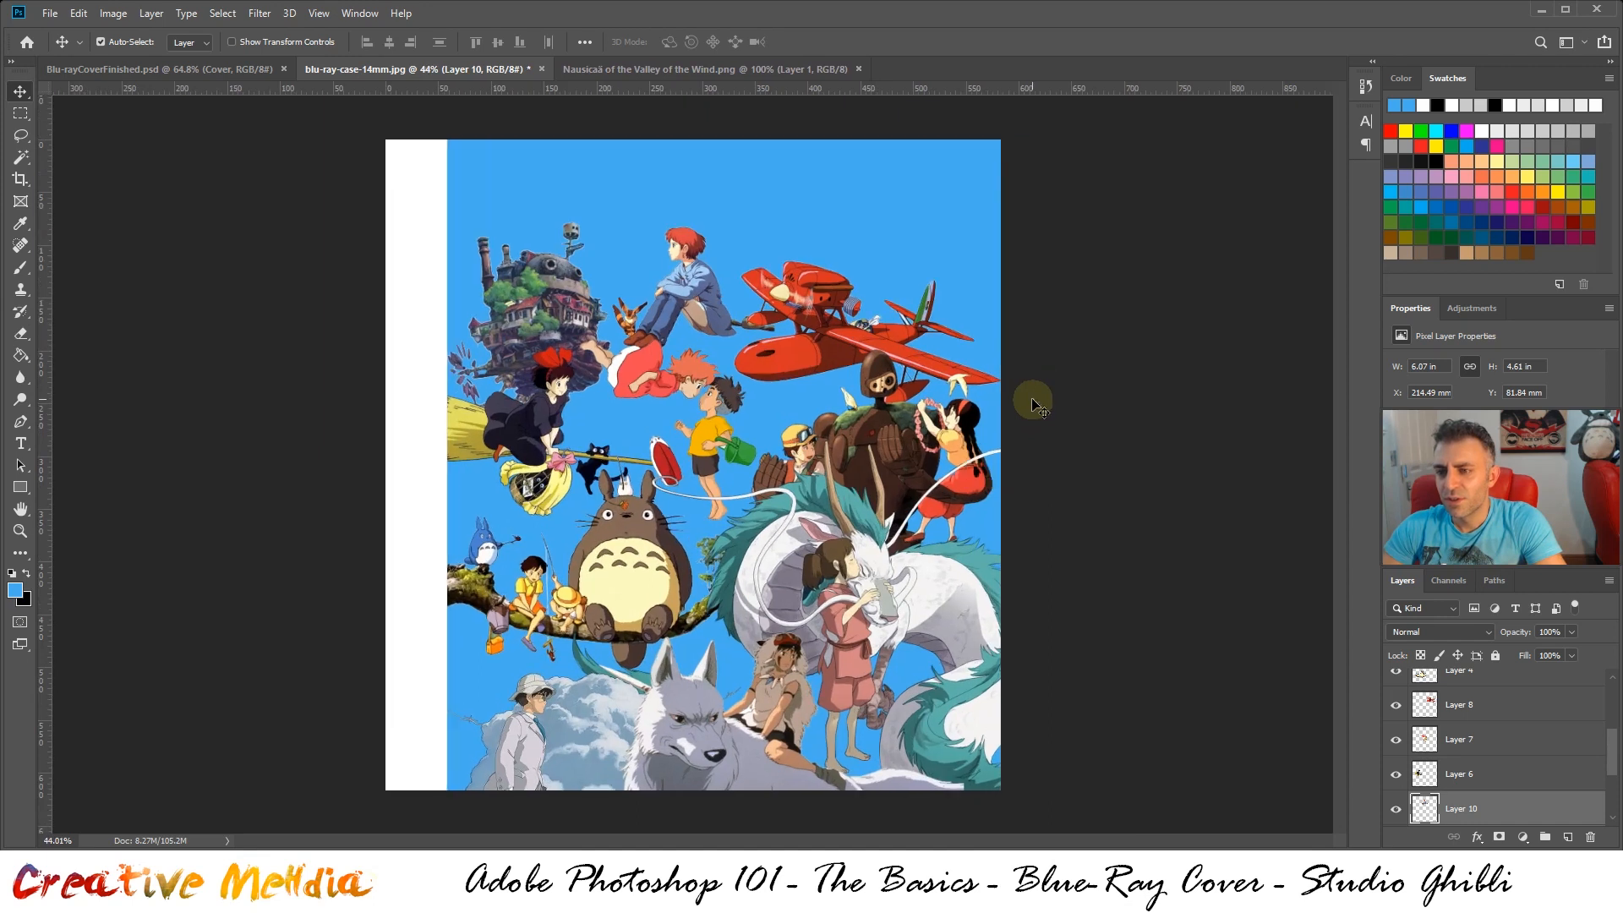
Close the Nausicaä source image and compare the cover with the title area of Blu-rayCoverFinished.psd
{"action": "left_click", "coordinate": [858, 69]}
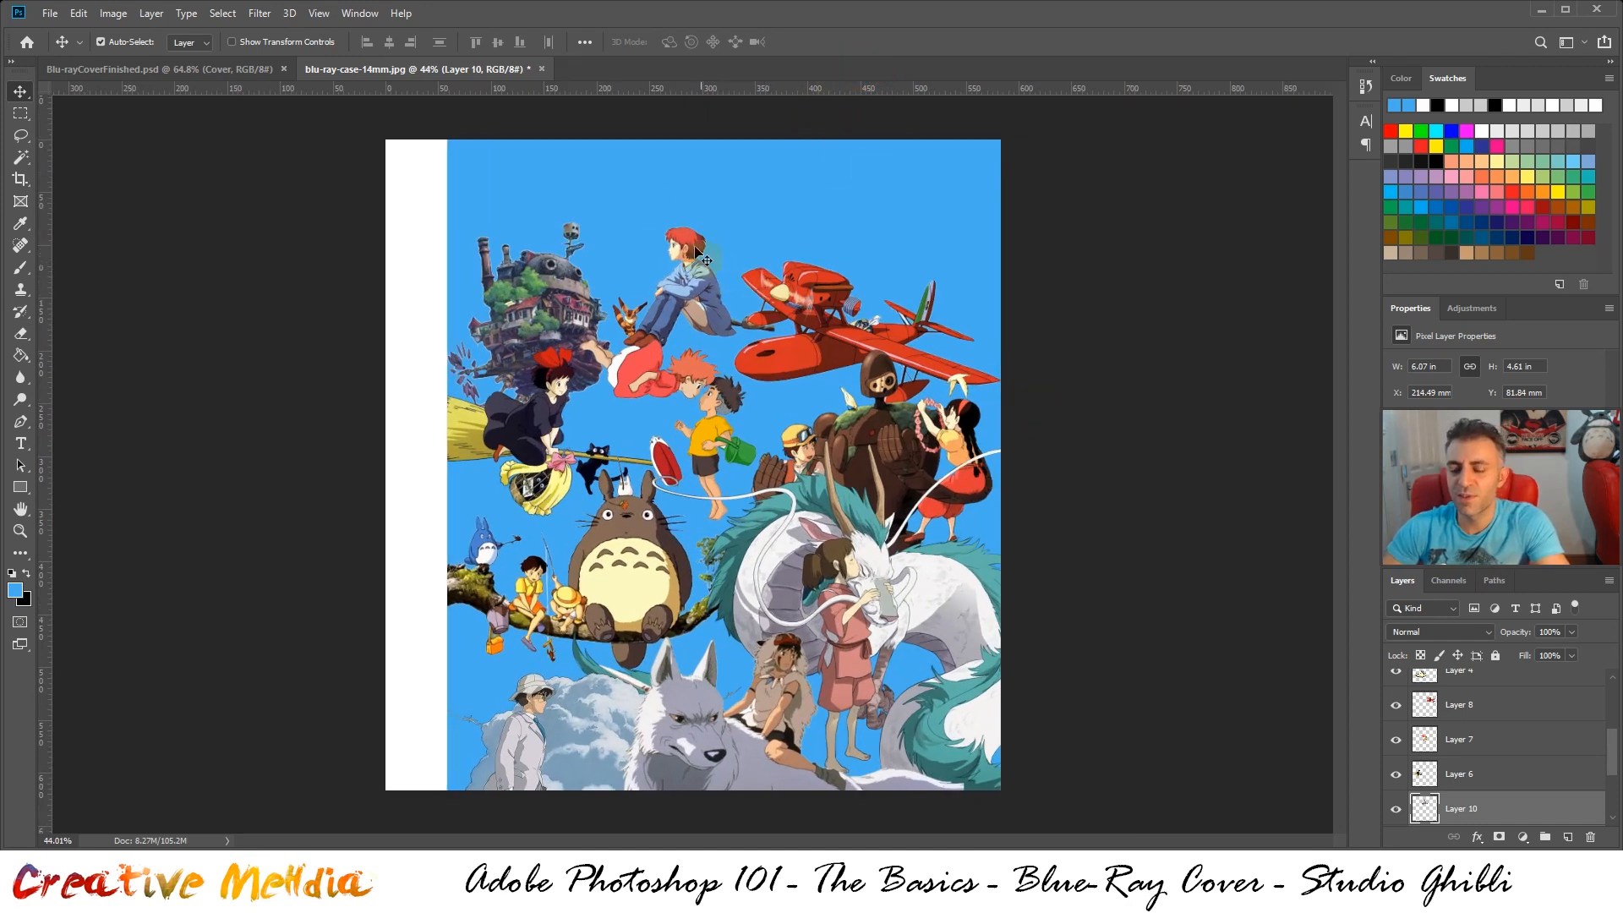
{"action": "left_click", "coordinate": [141, 71]}
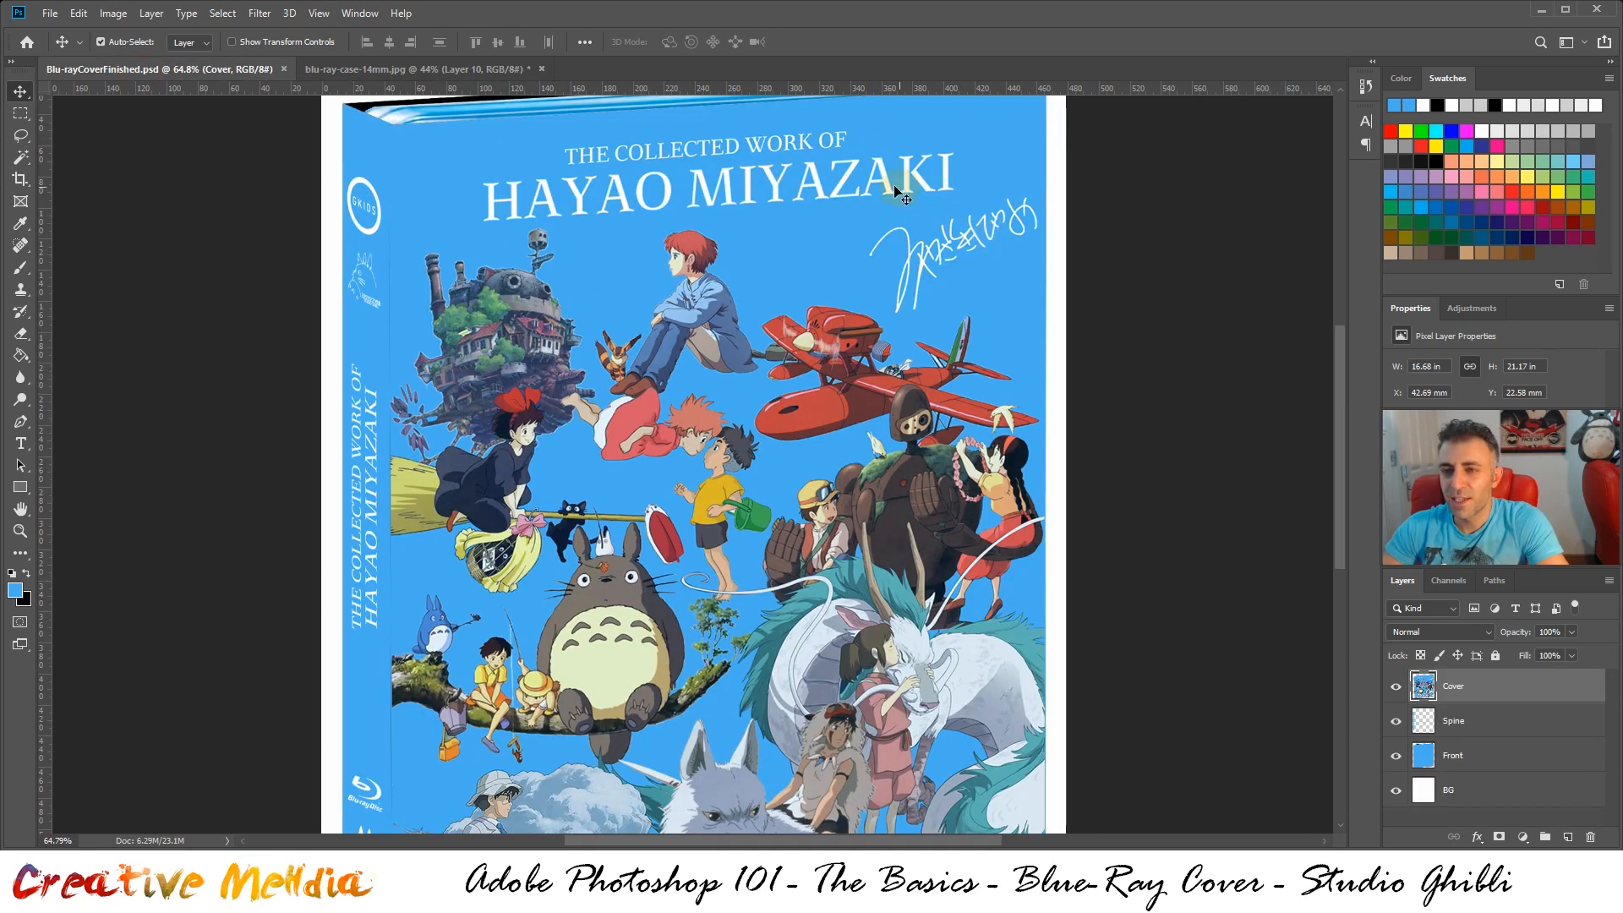
{"action": "left_click", "coordinate": [459, 71]}
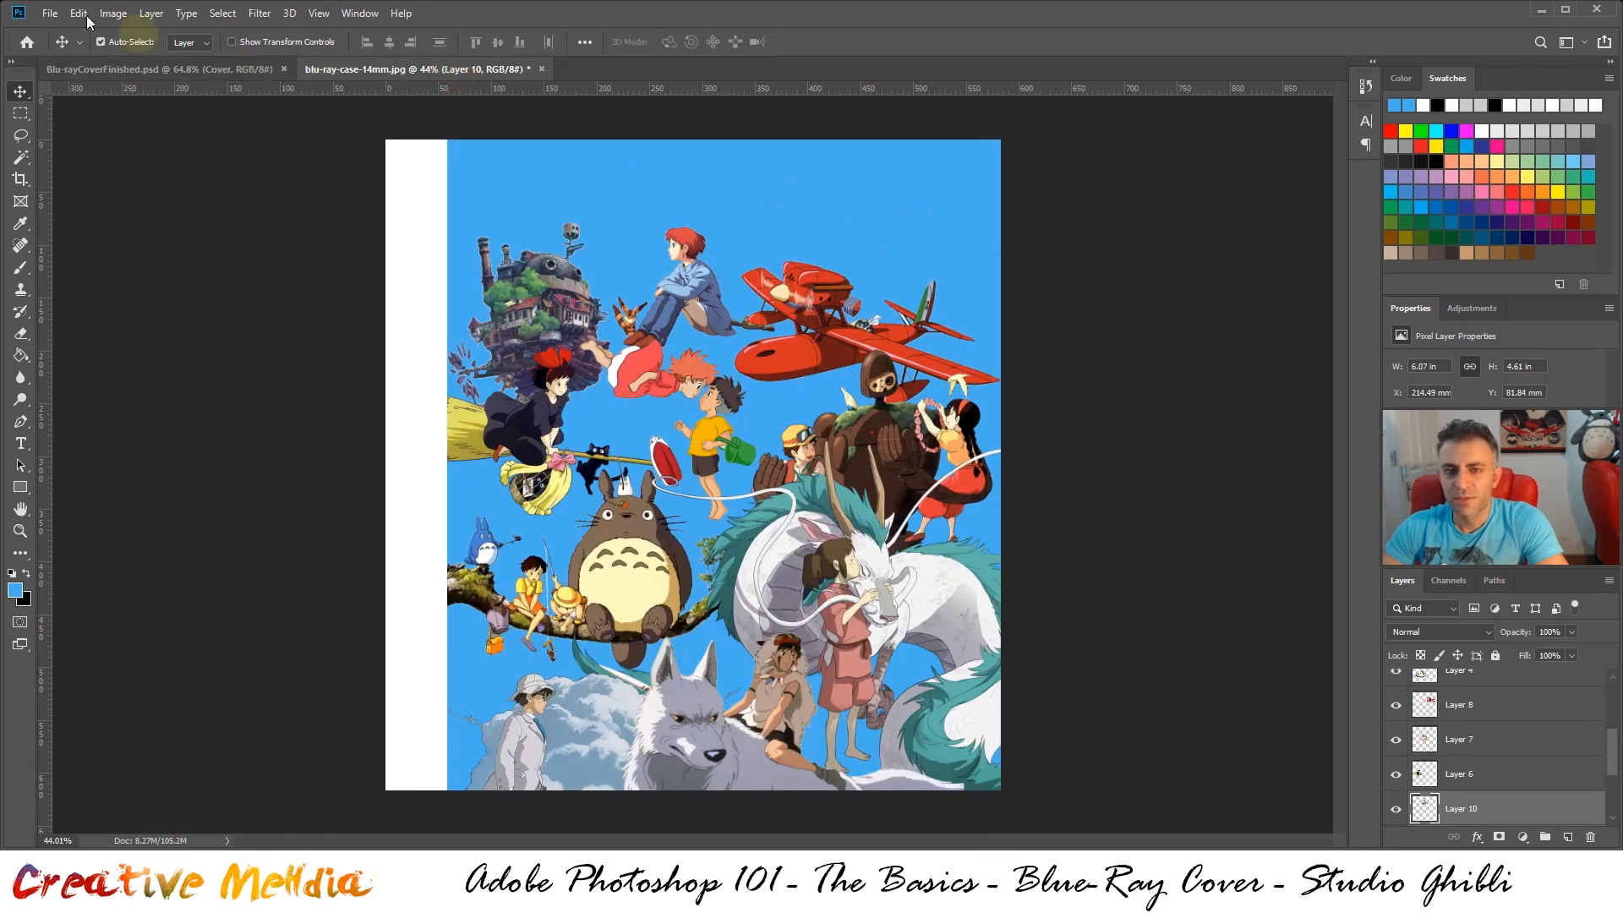
Open Hayao Miyazaki .png, hayao miyazaki signature.jpg and TheCollectedWork.png together from the Assets folder
{"action": "left_click", "coordinate": [50, 14]}
{"action": "left_click", "coordinate": [72, 50]}
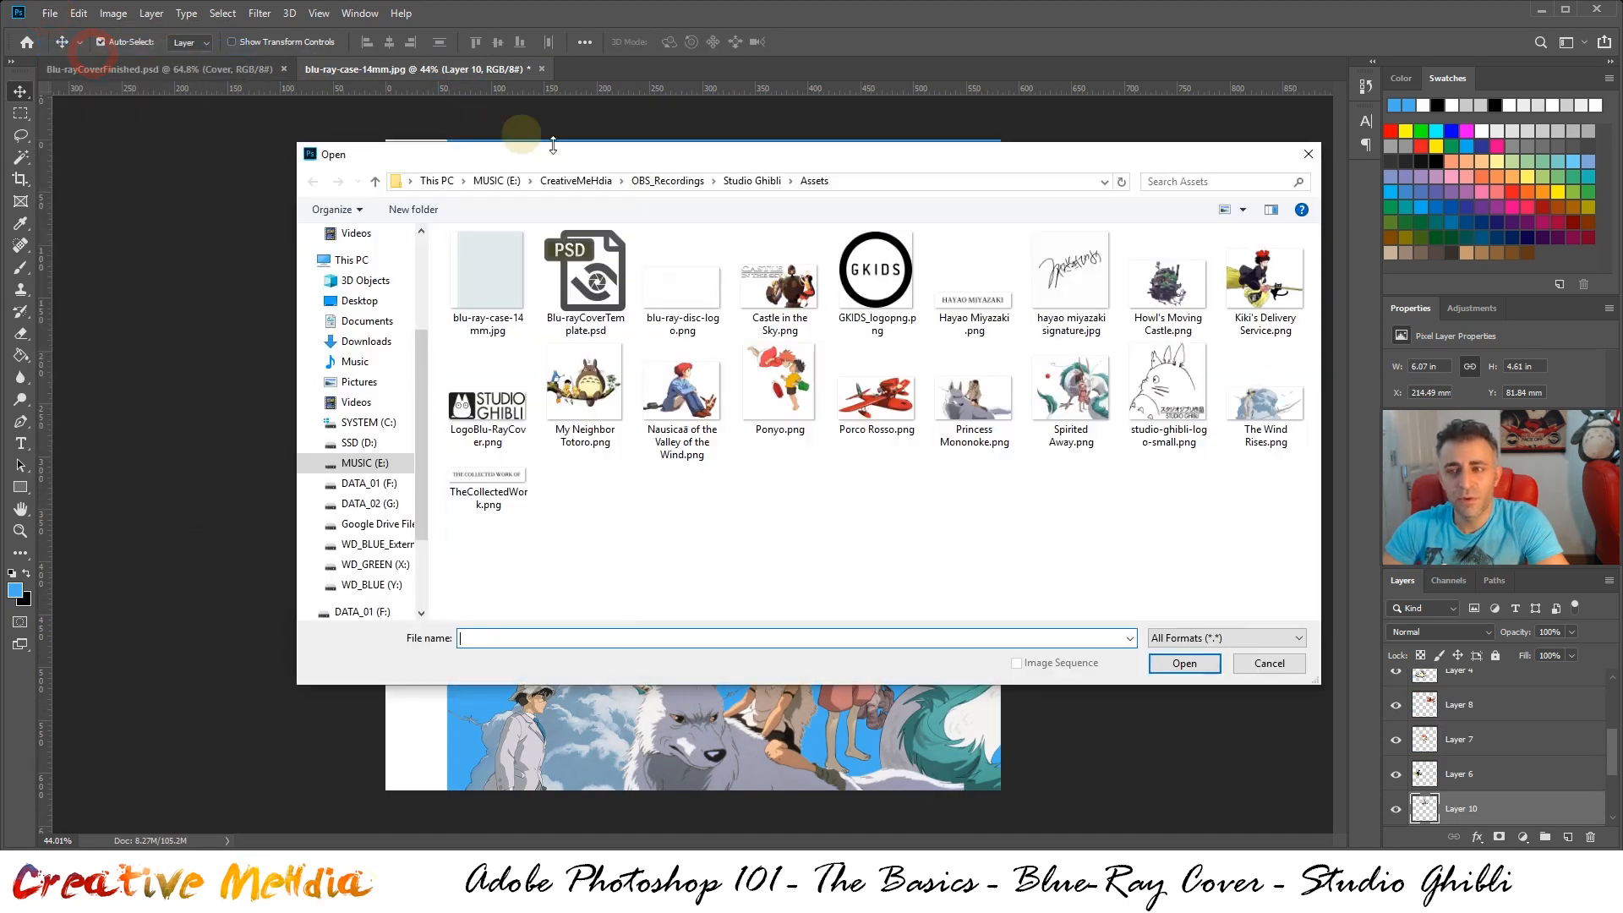
{"action": "left_click", "coordinate": [1061, 292]}
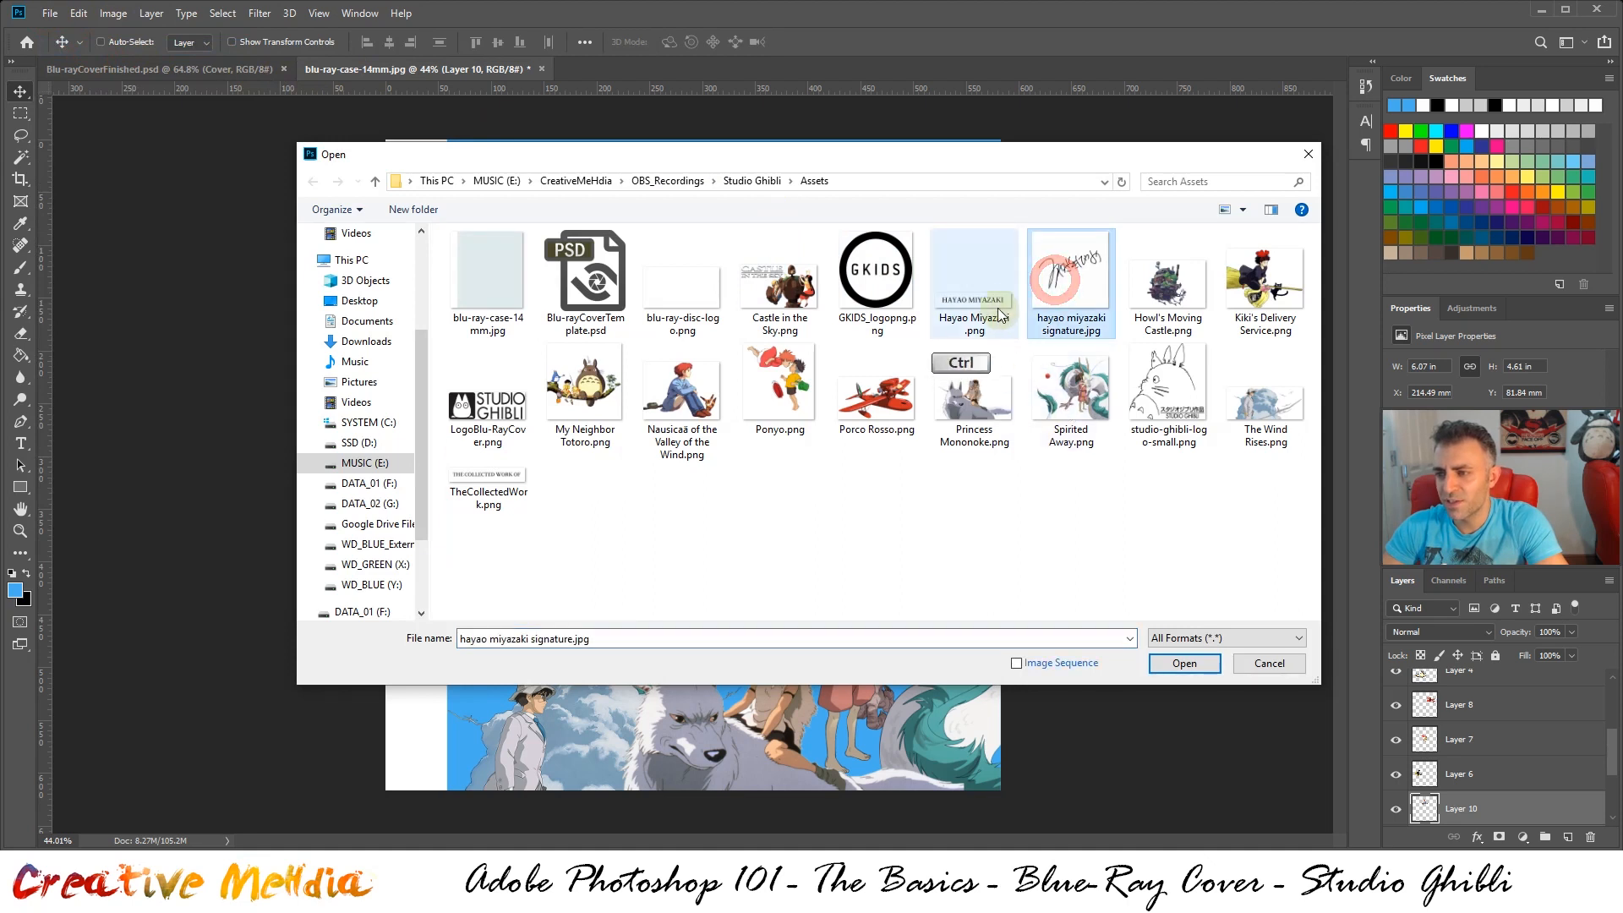
{"action": "left_click", "coordinate": [982, 287], "text": "ctrl"}
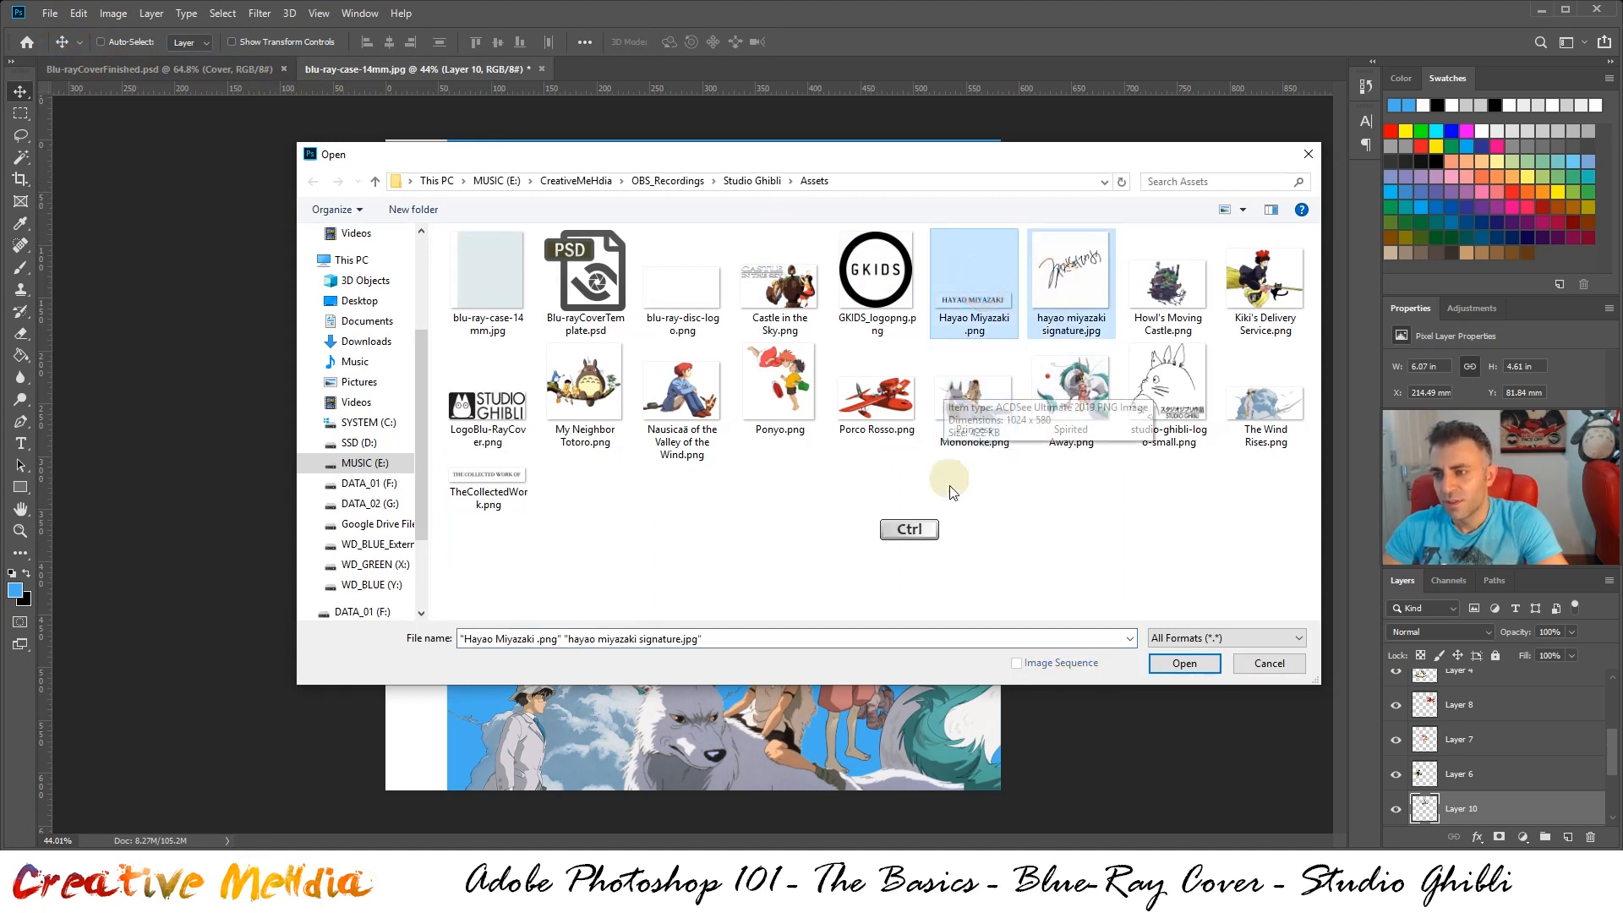
{"action": "left_click", "coordinate": [498, 473], "text": "ctrl"}
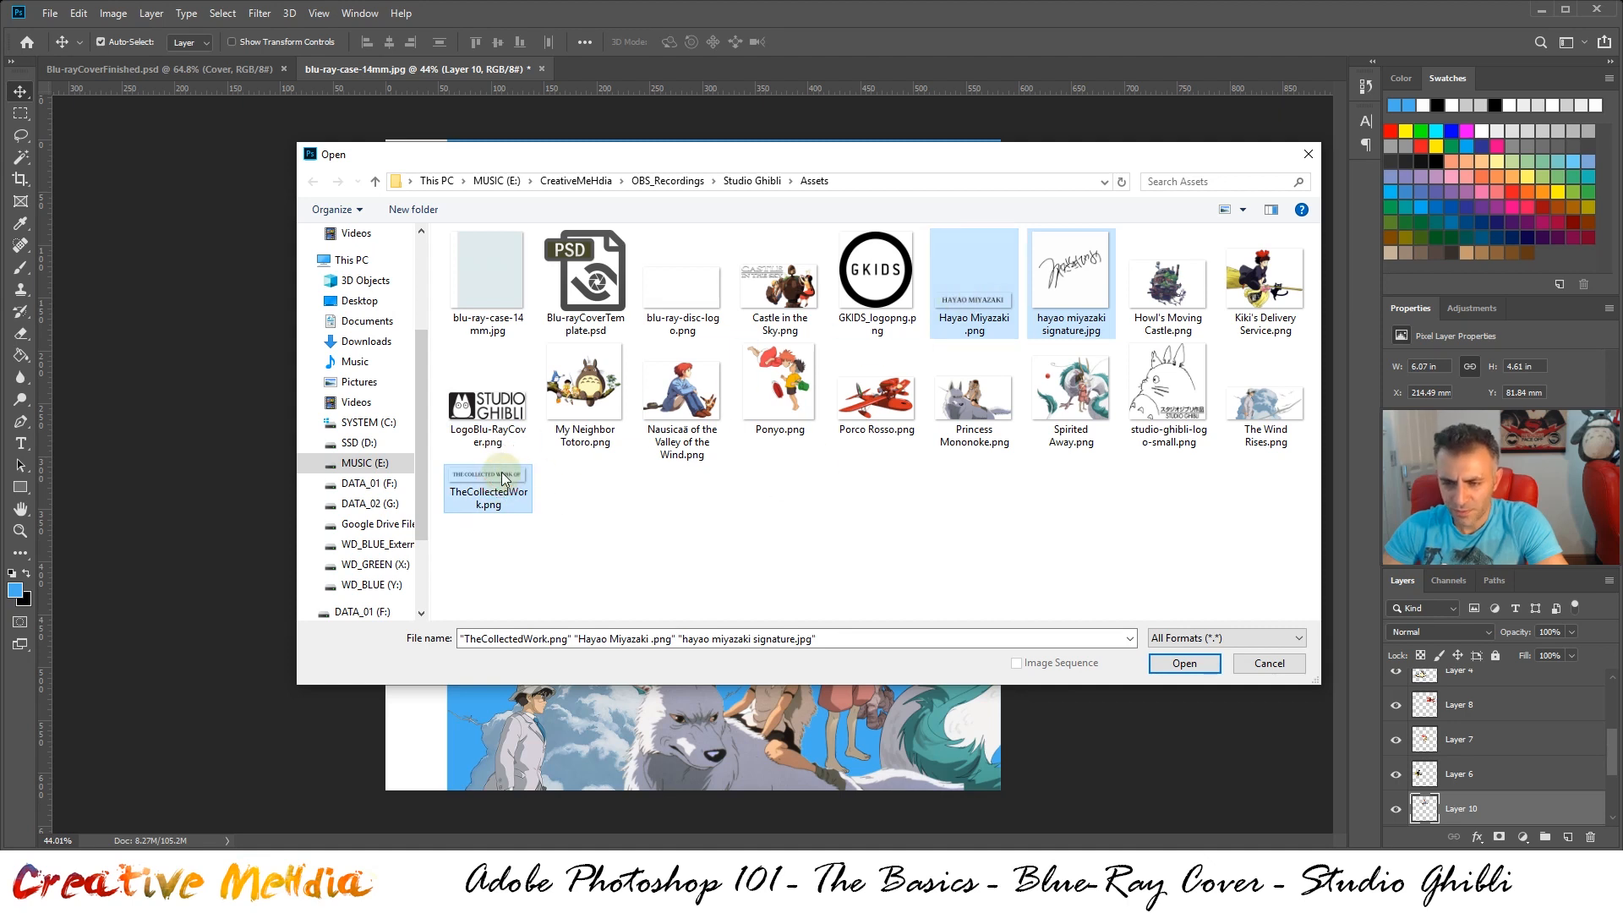
{"action": "left_click", "coordinate": [1183, 665]}
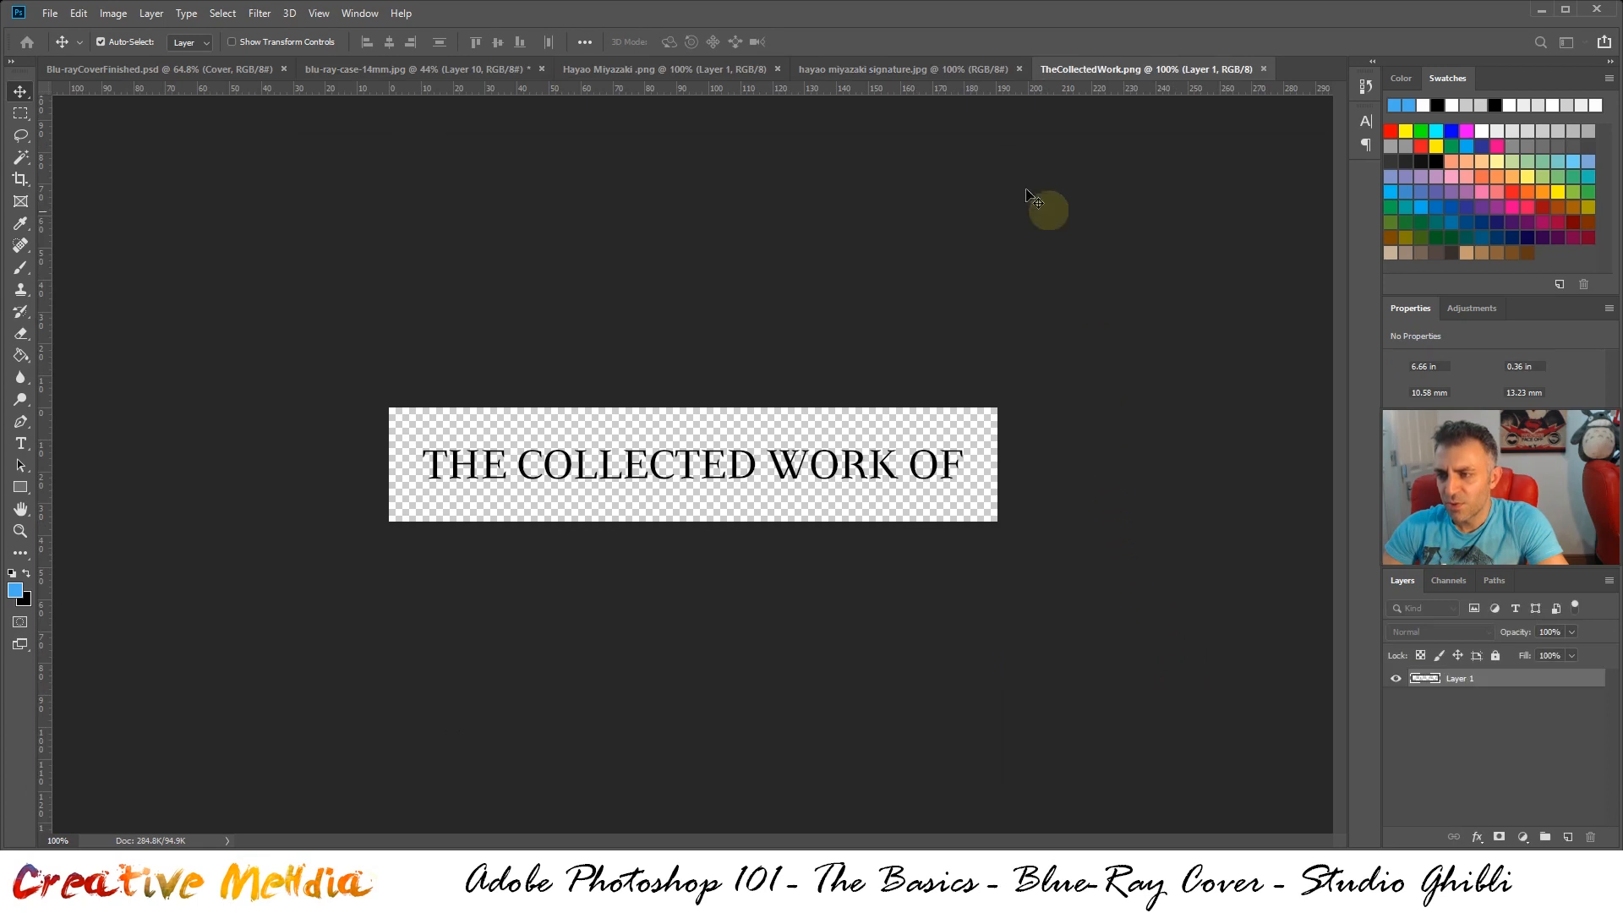
Copy all of TheCollectedWork.png into blu-ray-case-14mm.jpg and bring its layer to the top of the layer stack
{"action": "key", "text": "ctrl+a"}
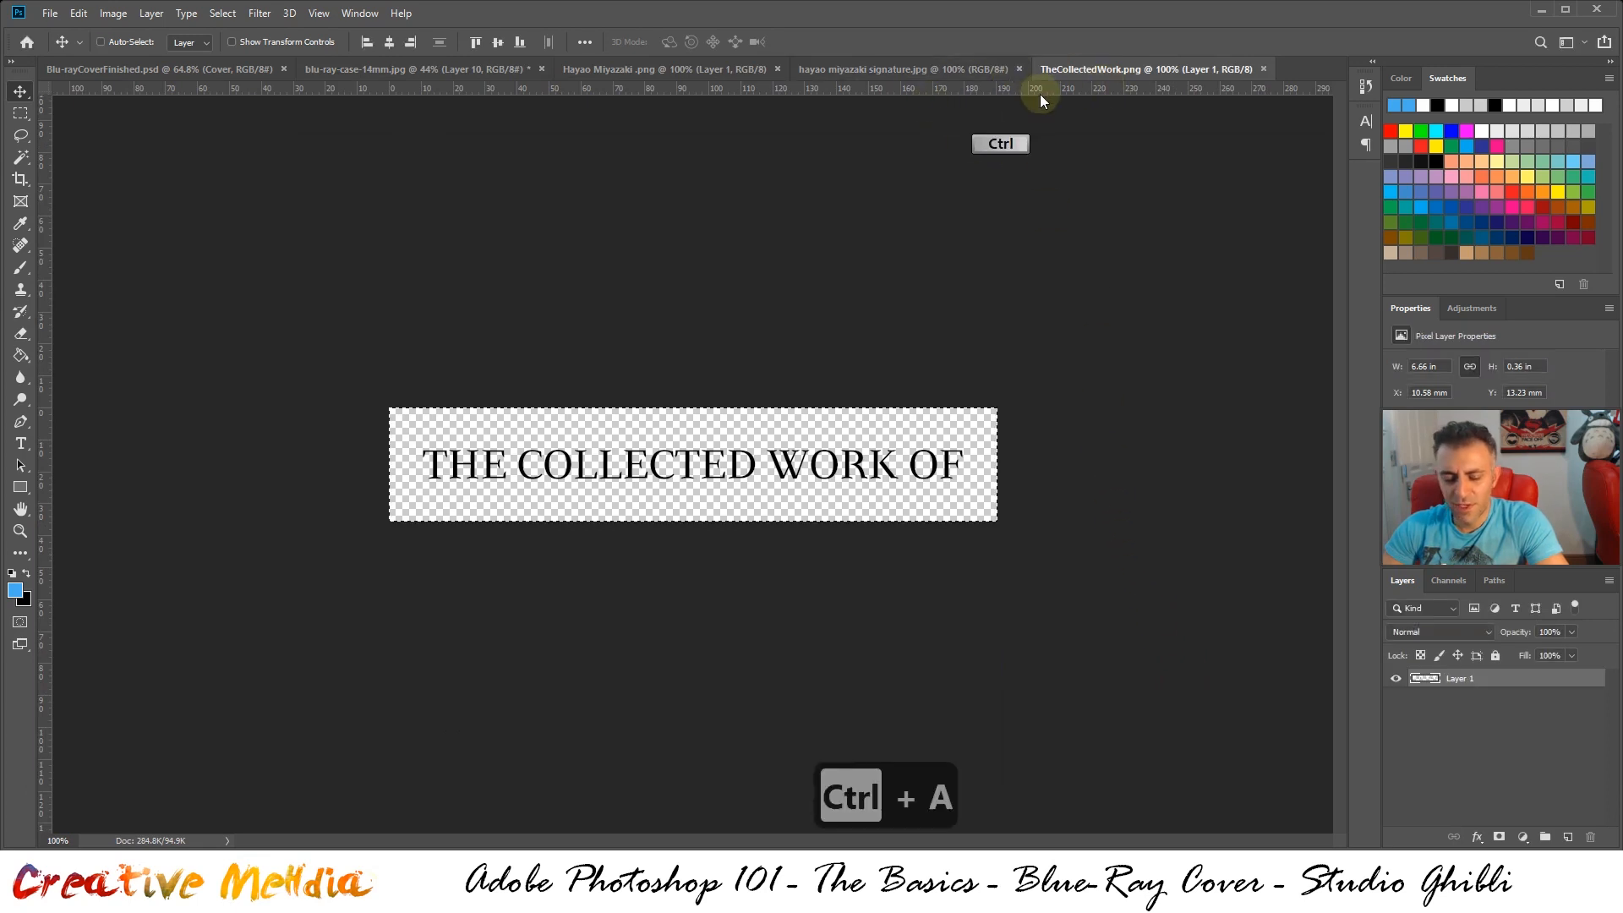
{"action": "key", "text": "ctrl+c"}
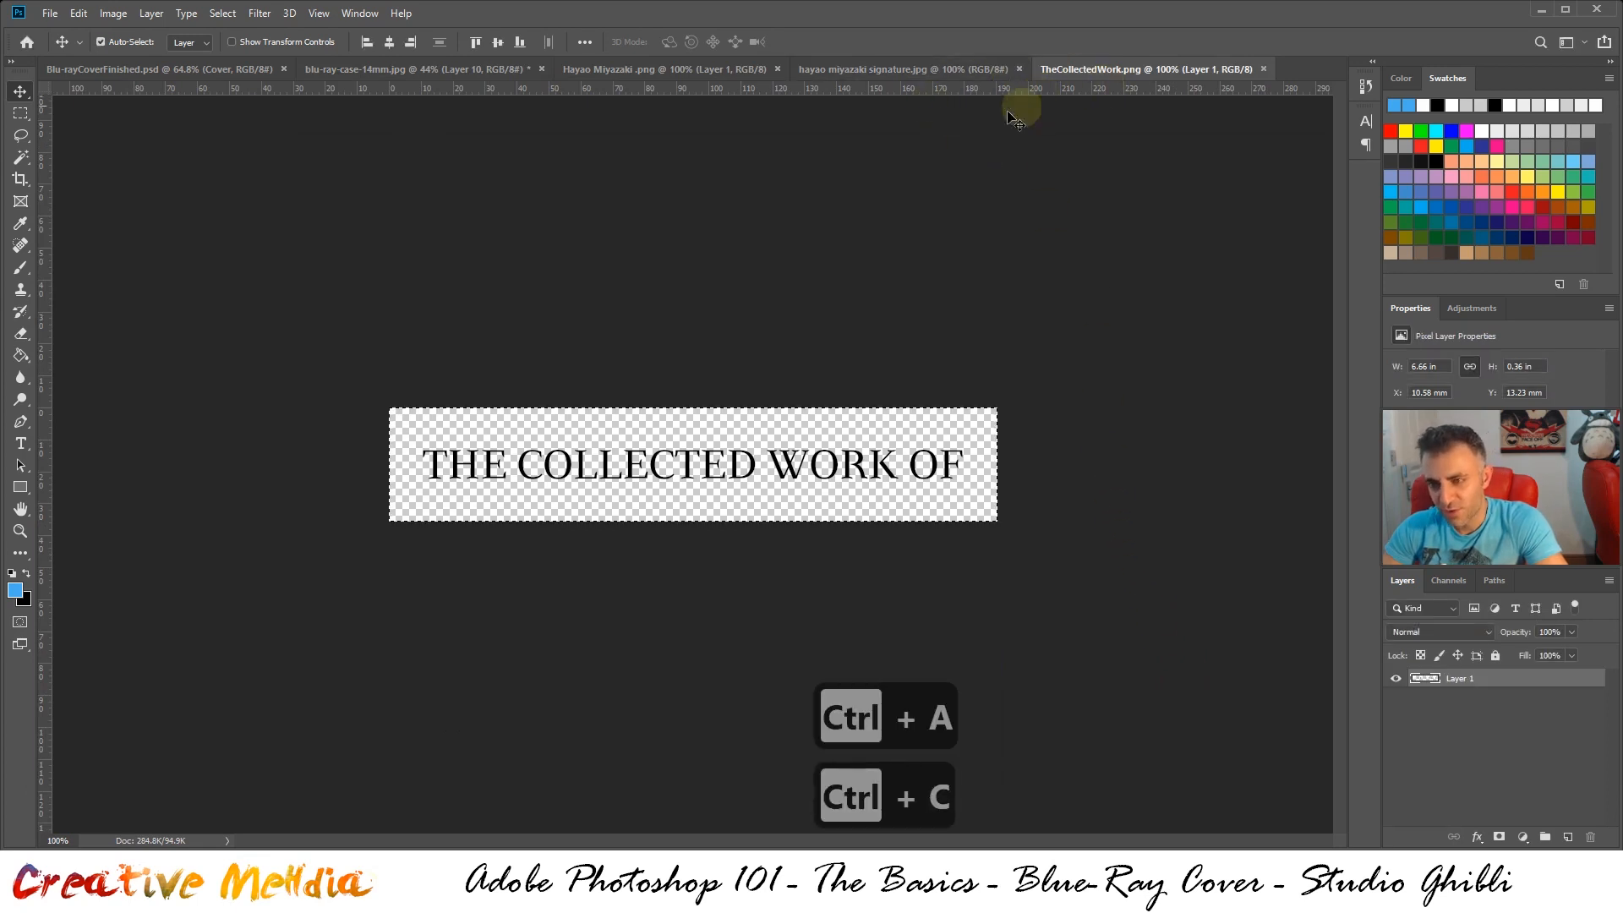
{"action": "left_click", "coordinate": [434, 68]}
{"action": "key", "text": "ctrl+v"}
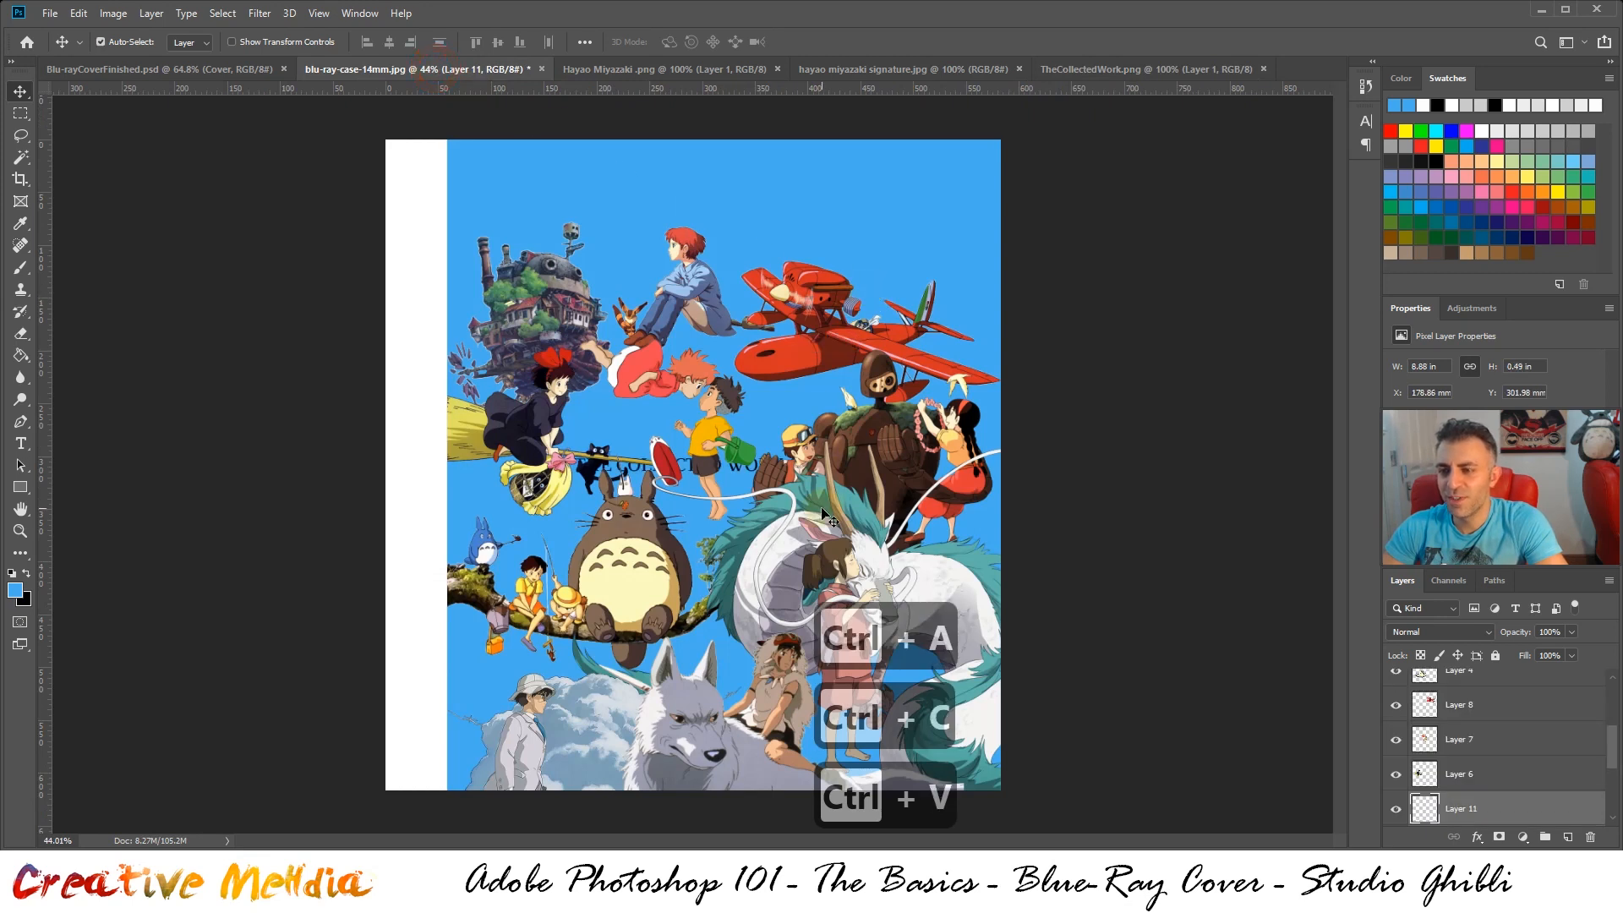
{"action": "left_click_drag", "start_coordinate": [1476, 820], "coordinate": [1465, 698]}
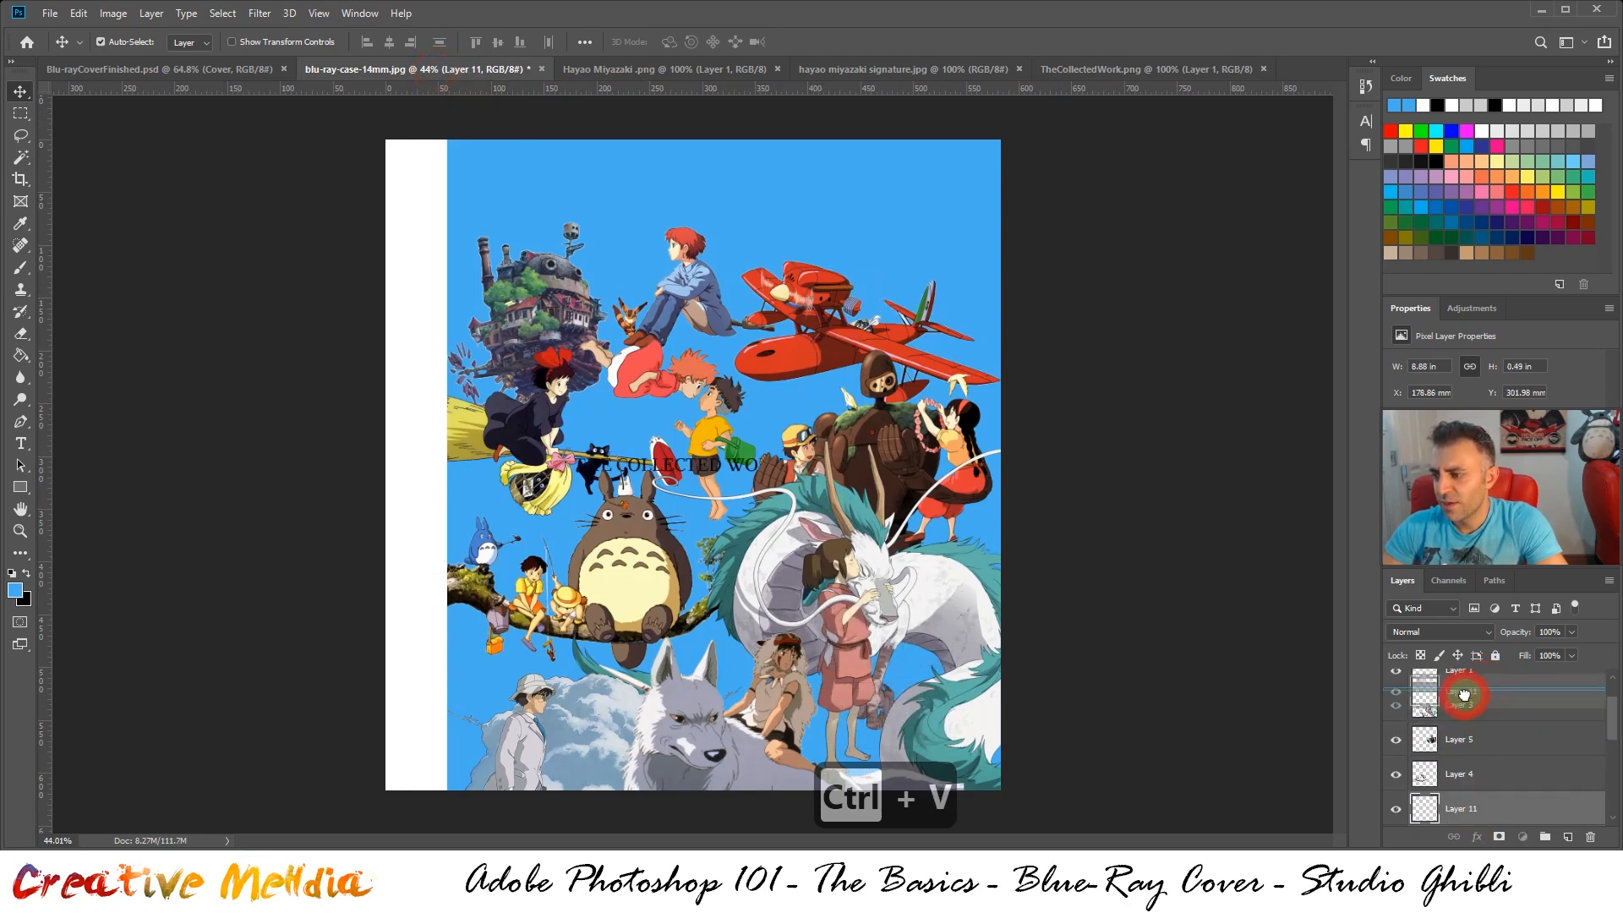
{"action": "scroll", "coordinate": [1496, 741], "scroll_direction": "up", "scroll_amount": 2}
{"action": "left_click_drag", "start_coordinate": [1494, 759], "coordinate": [1480, 672]}
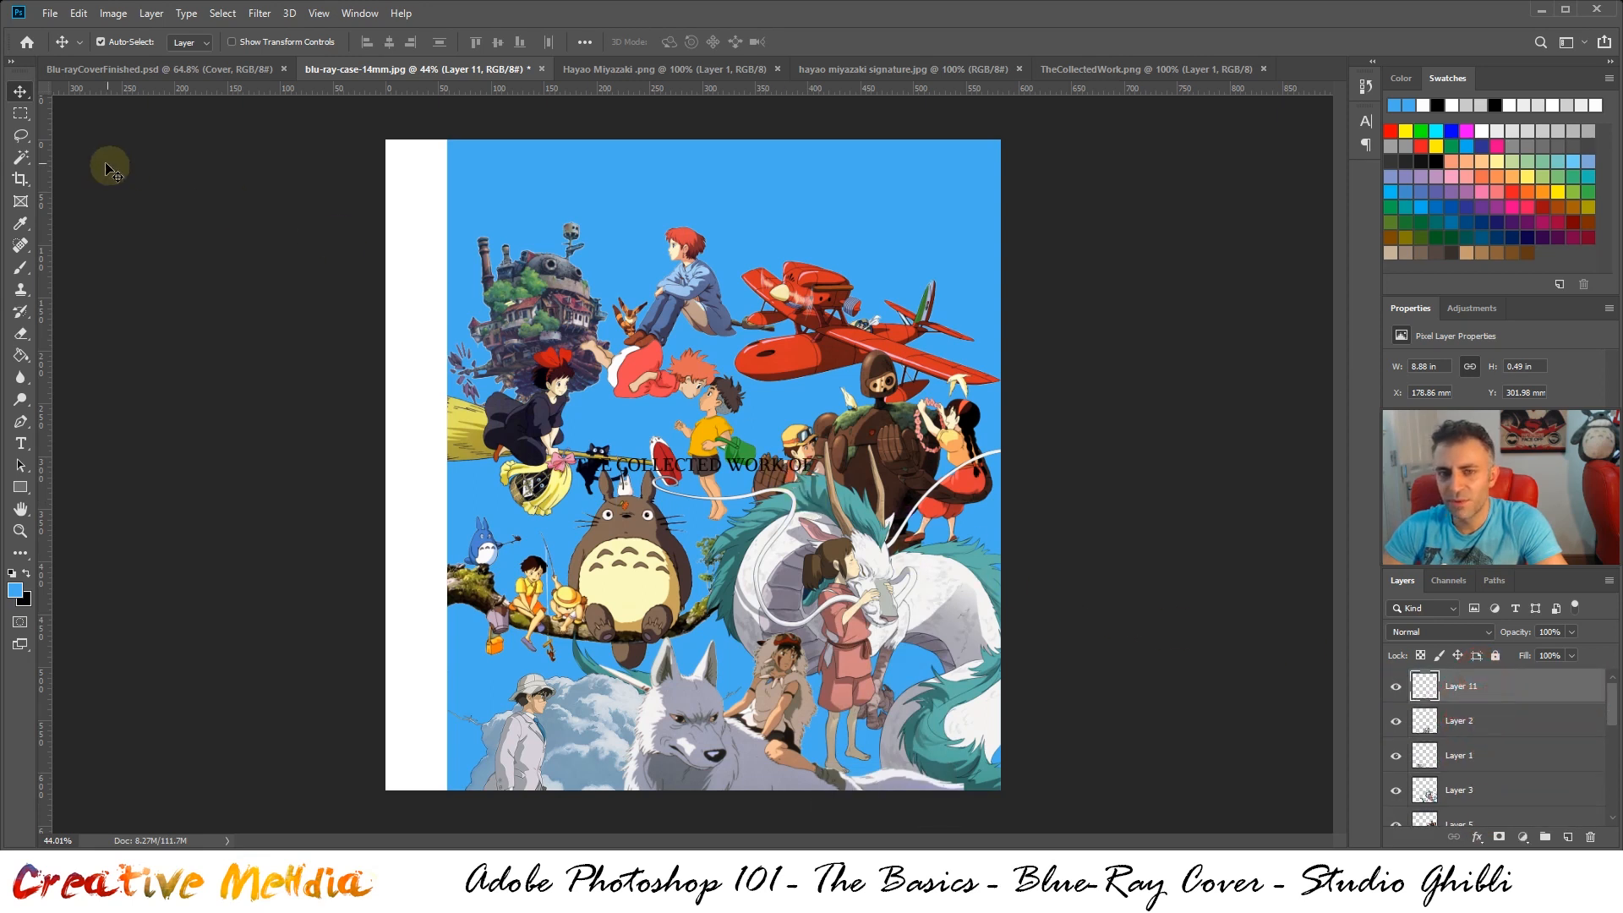
Move the "THE COLLECTED WORK OF" text to the upper blue front, at about X 239 mm, Y 24 mm
{"action": "scroll", "coordinate": [750, 470], "scroll_direction": "up", "scroll_amount": 5}
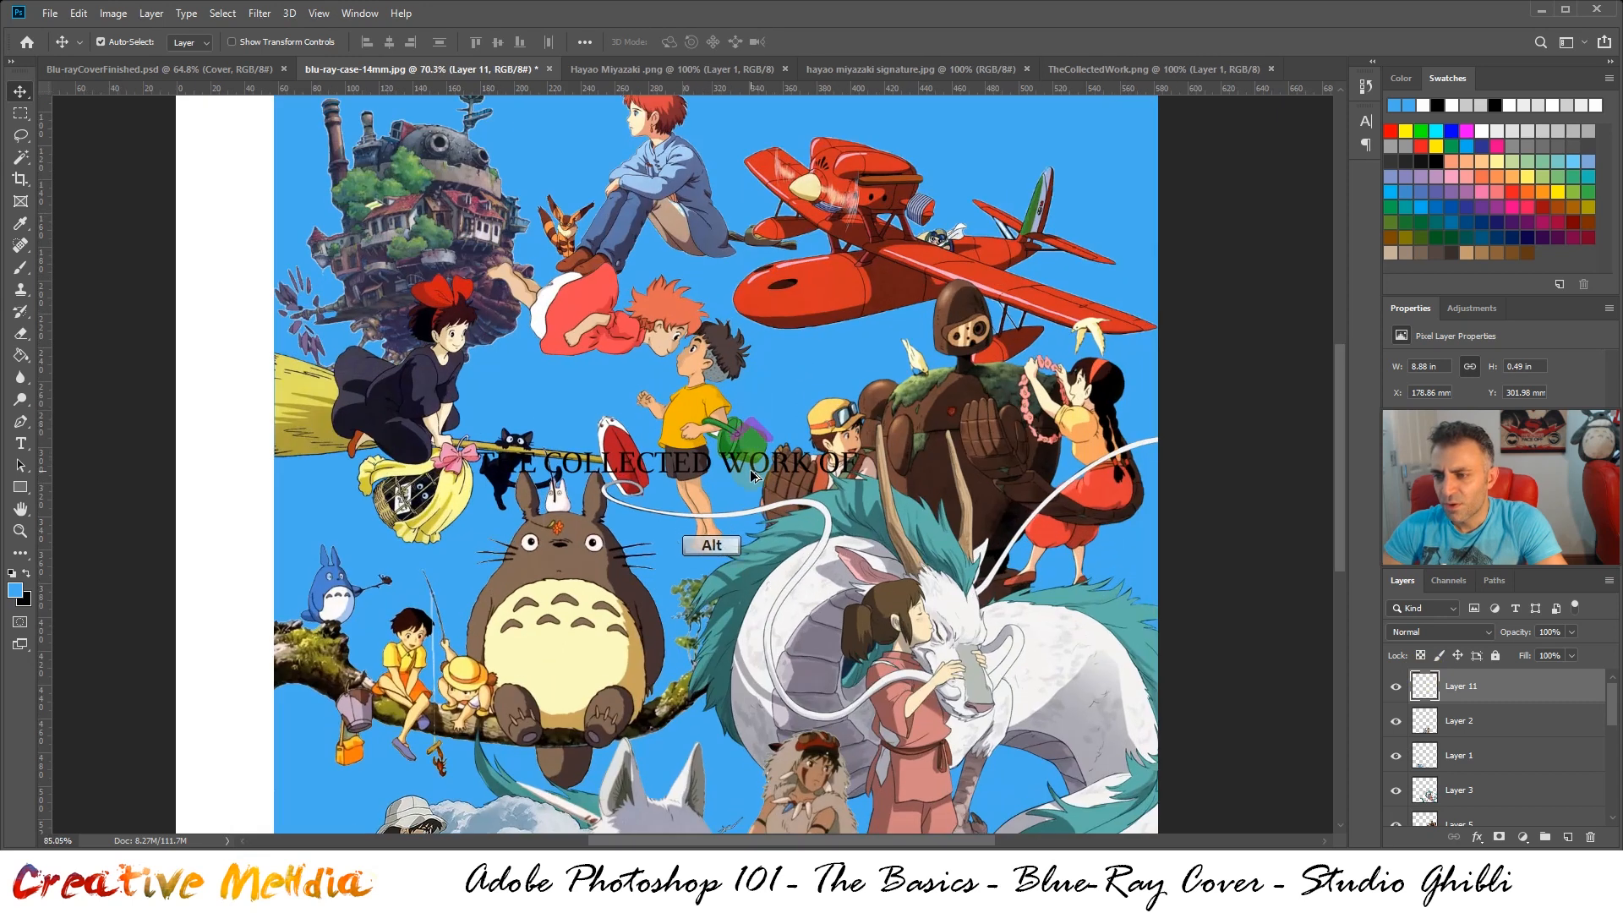
{"action": "left_click_drag", "start_coordinate": [734, 471], "coordinate": [711, 125]}
{"action": "scroll", "coordinate": [734, 345], "scroll_direction": "up", "scroll_amount": 4}
{"action": "scroll", "coordinate": [732, 345], "scroll_direction": "up", "scroll_amount": 2}
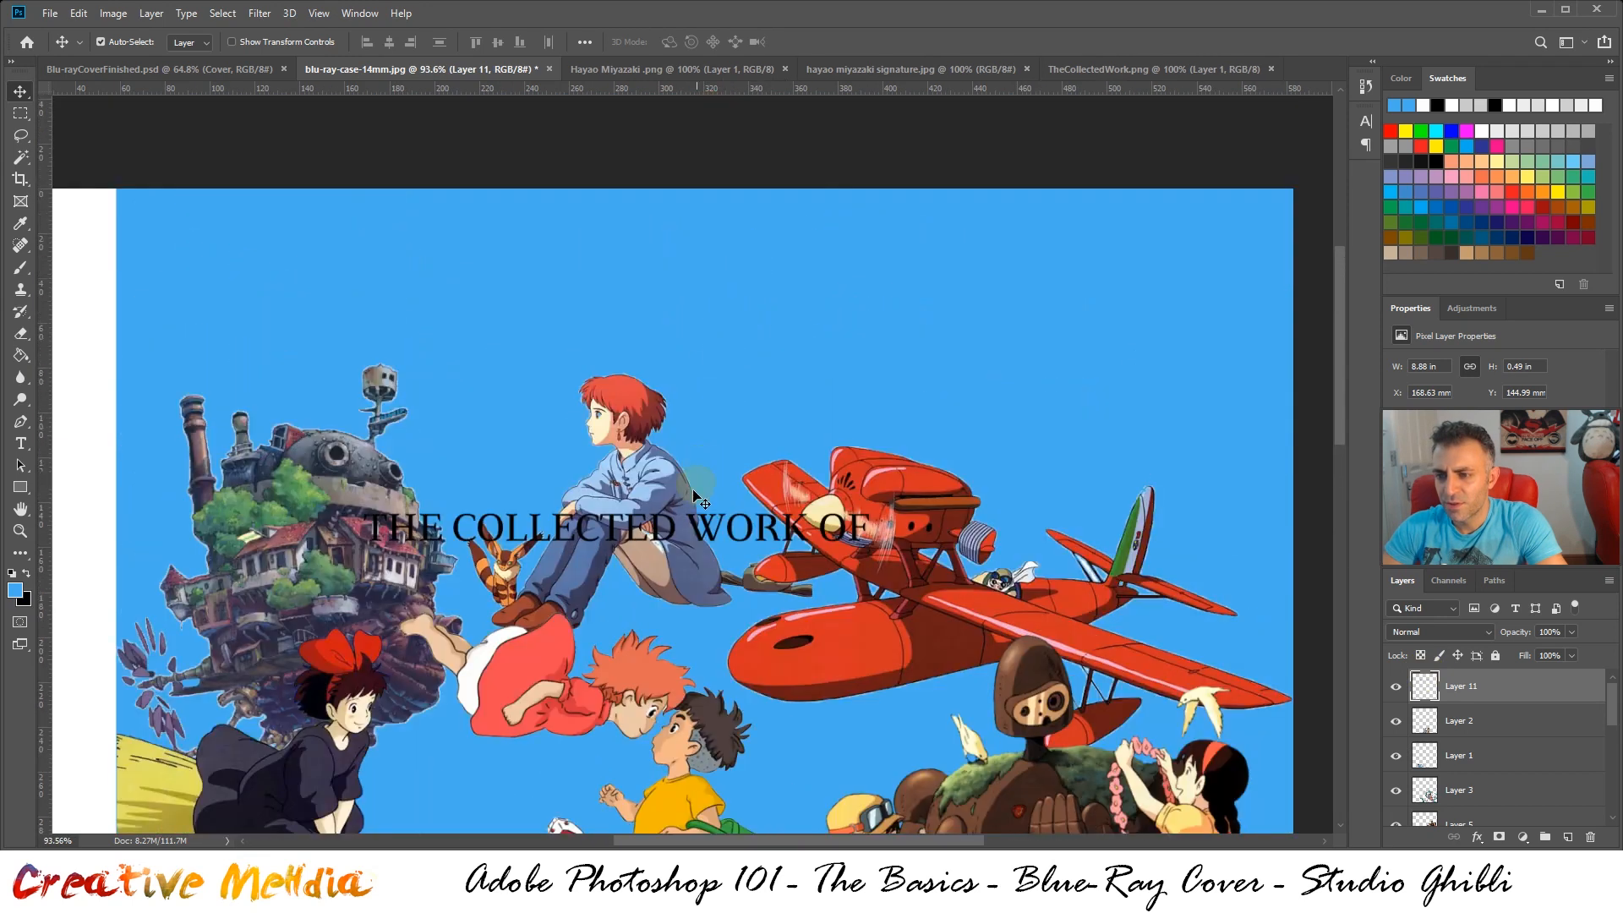
{"action": "left_click_drag", "start_coordinate": [714, 507], "coordinate": [861, 252]}
{"action": "scroll", "coordinate": [972, 325], "scroll_direction": "up", "scroll_amount": 2}
{"action": "scroll", "coordinate": [1011, 342], "scroll_direction": "down", "scroll_amount": 4, "text": "alt"}
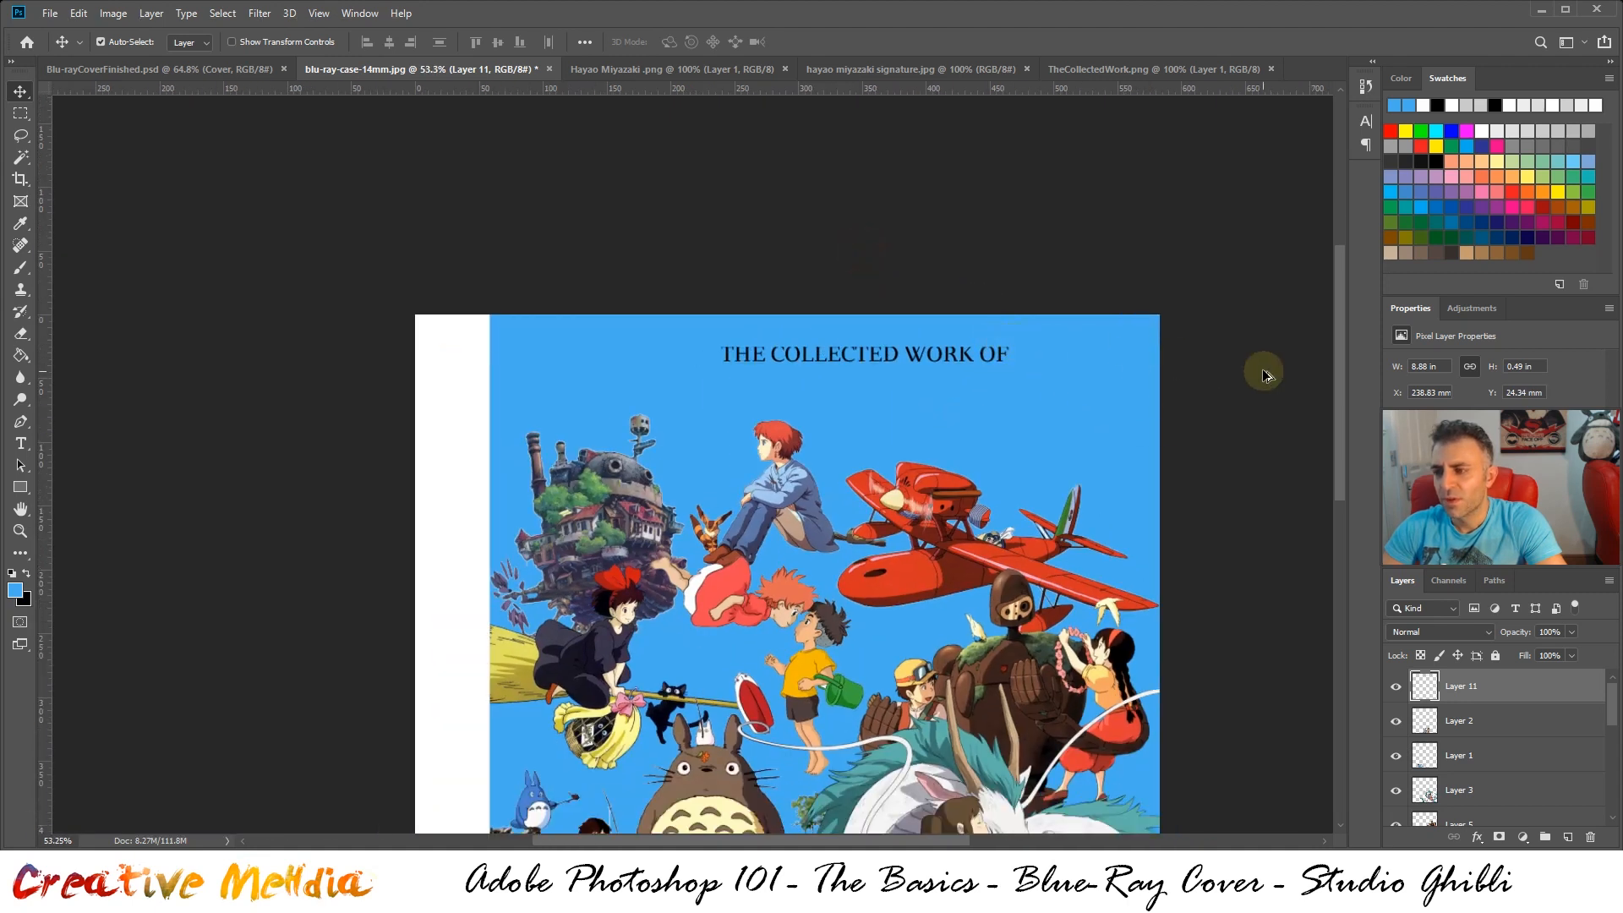
{"action": "scroll", "coordinate": [1240, 351], "scroll_direction": "up", "scroll_amount": 2, "text": "alt"}
{"action": "left_click_drag", "start_coordinate": [749, 356], "coordinate": [714, 355]}
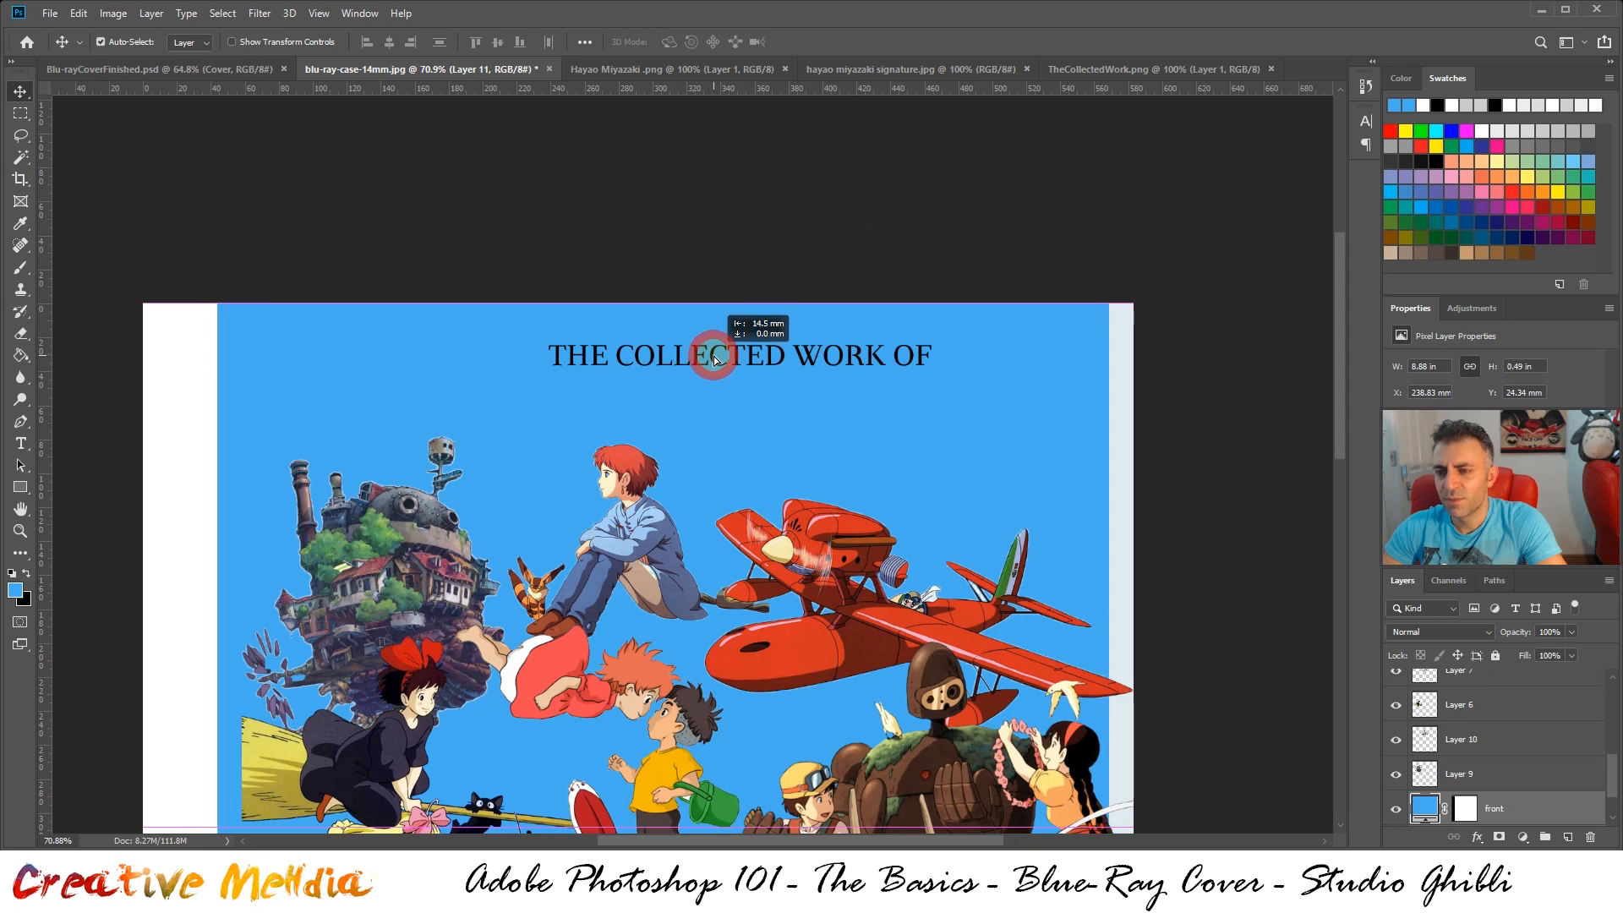
{"action": "key", "text": "ctrl+z"}
{"action": "scroll", "coordinate": [1511, 700], "scroll_direction": "up", "scroll_amount": 5}
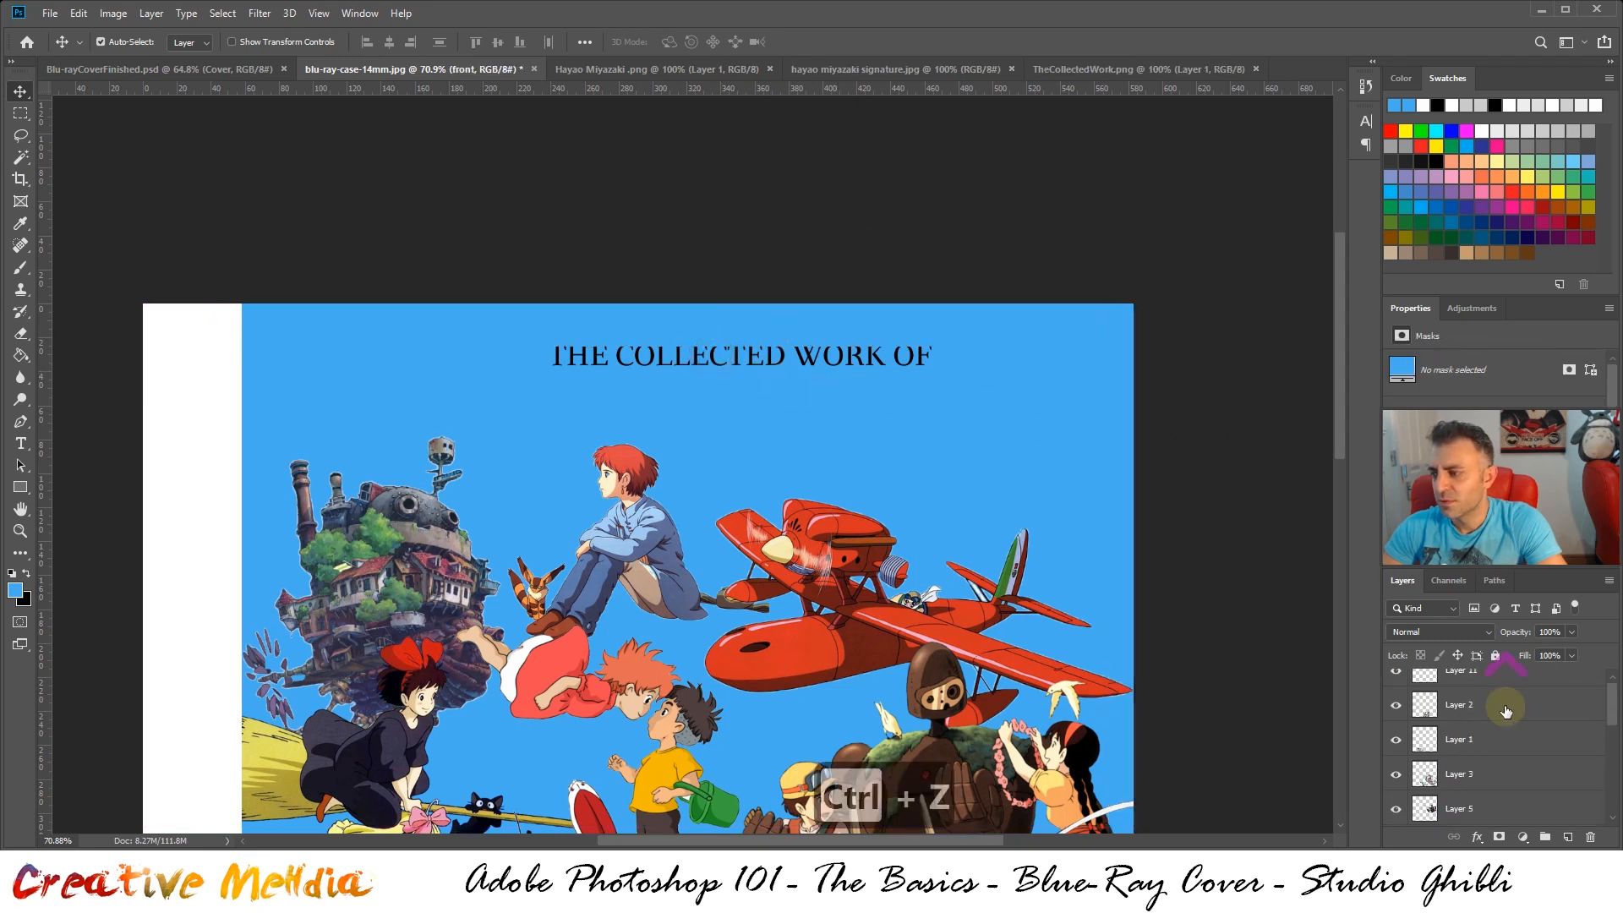
{"action": "left_click", "coordinate": [1499, 688]}
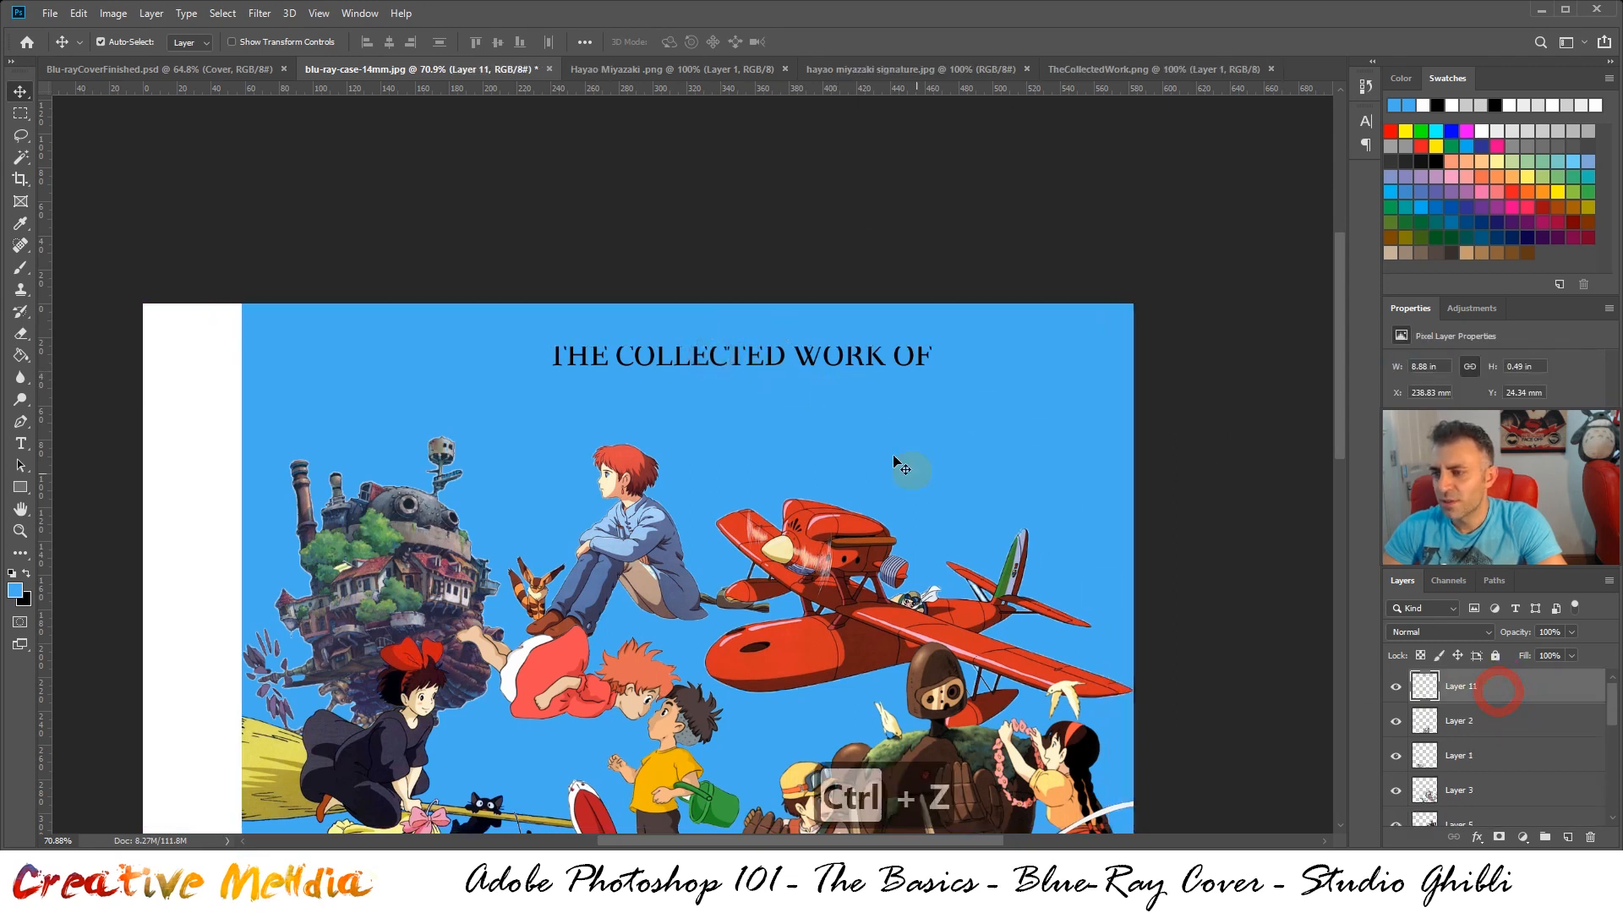
{"action": "left_click", "coordinate": [755, 370]}
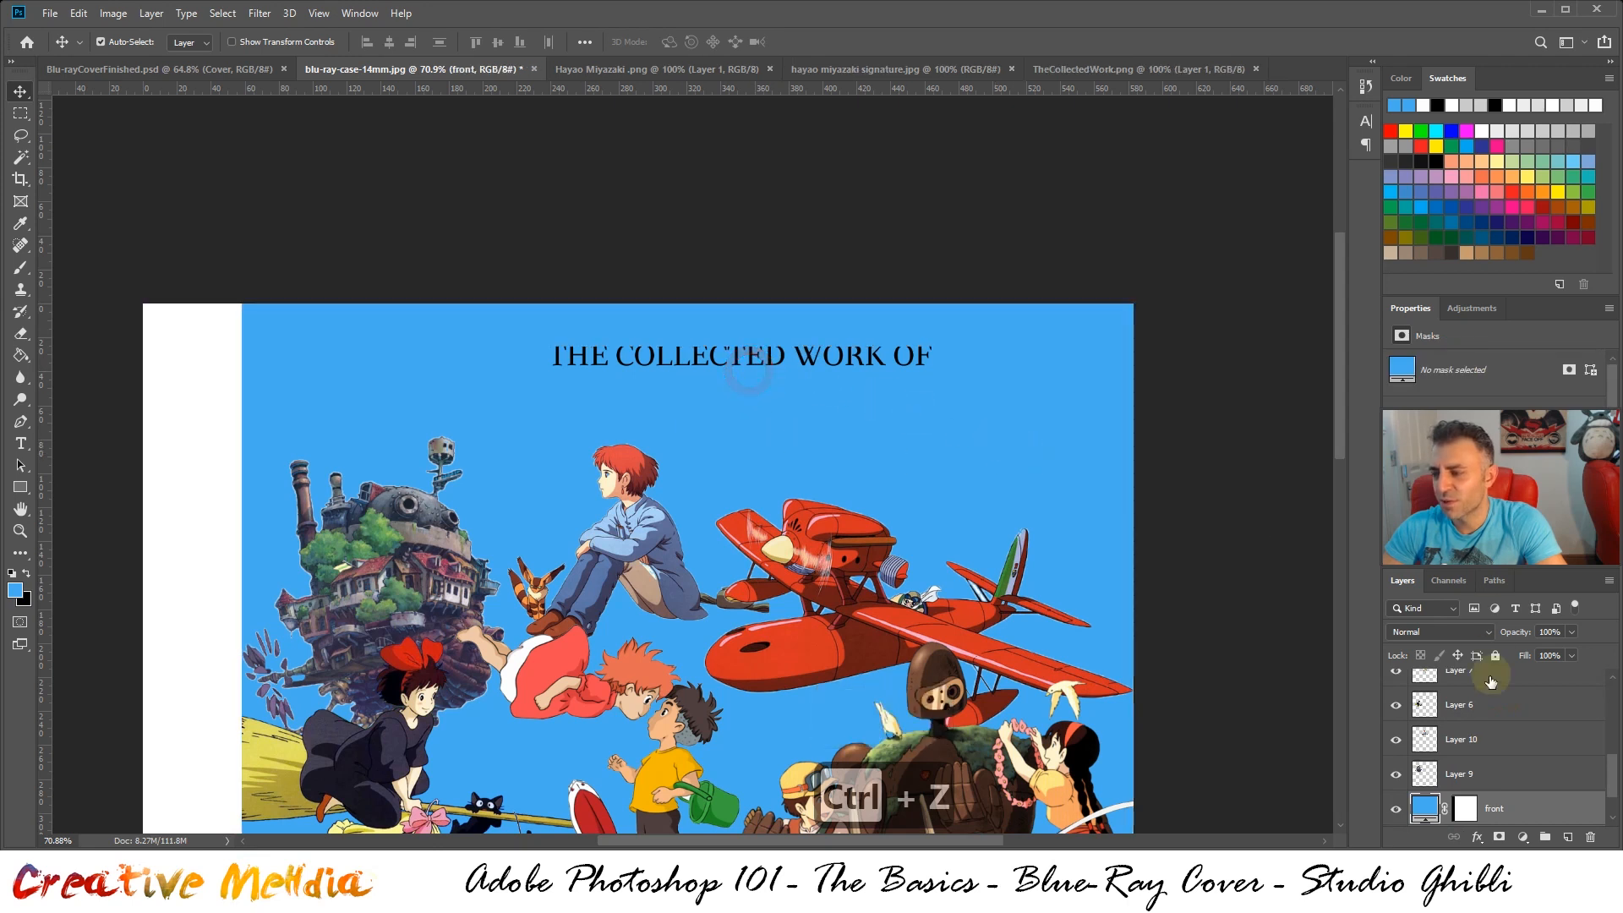
Select the "THE COLLECTED WORK OF" layer, check it by toggling its visibility, and nudge it to about X 221 mm, Y 26 mm
{"action": "scroll", "coordinate": [1490, 682], "scroll_direction": "up", "scroll_amount": 5}
{"action": "left_click", "coordinate": [1467, 686]}
{"action": "left_click", "coordinate": [1396, 688]}
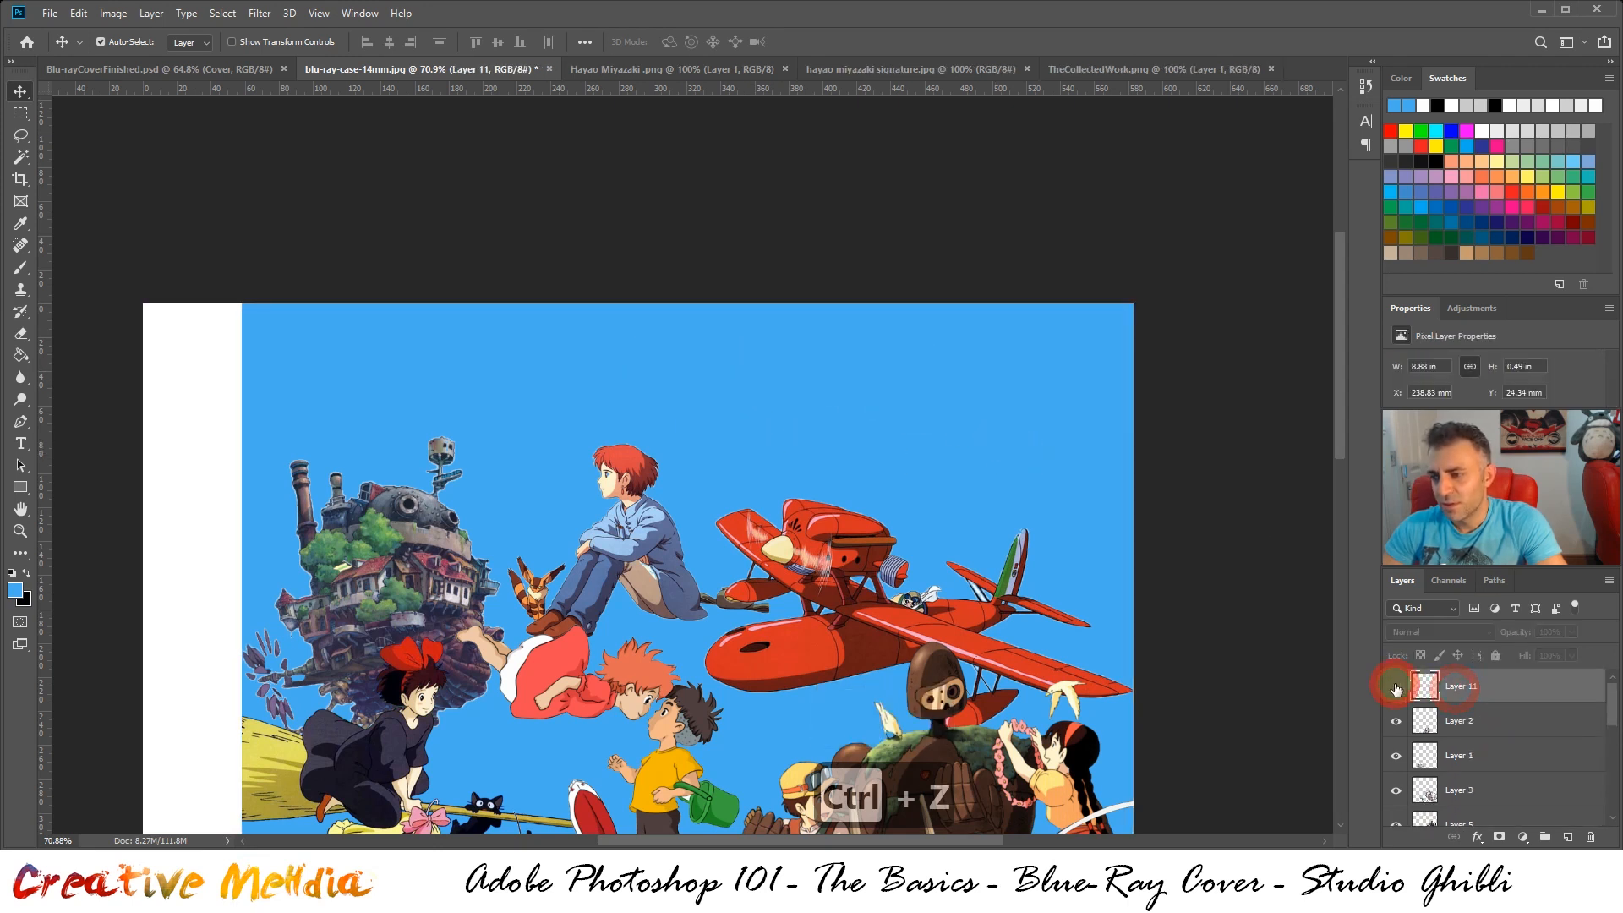
{"action": "left_click", "coordinate": [1395, 688]}
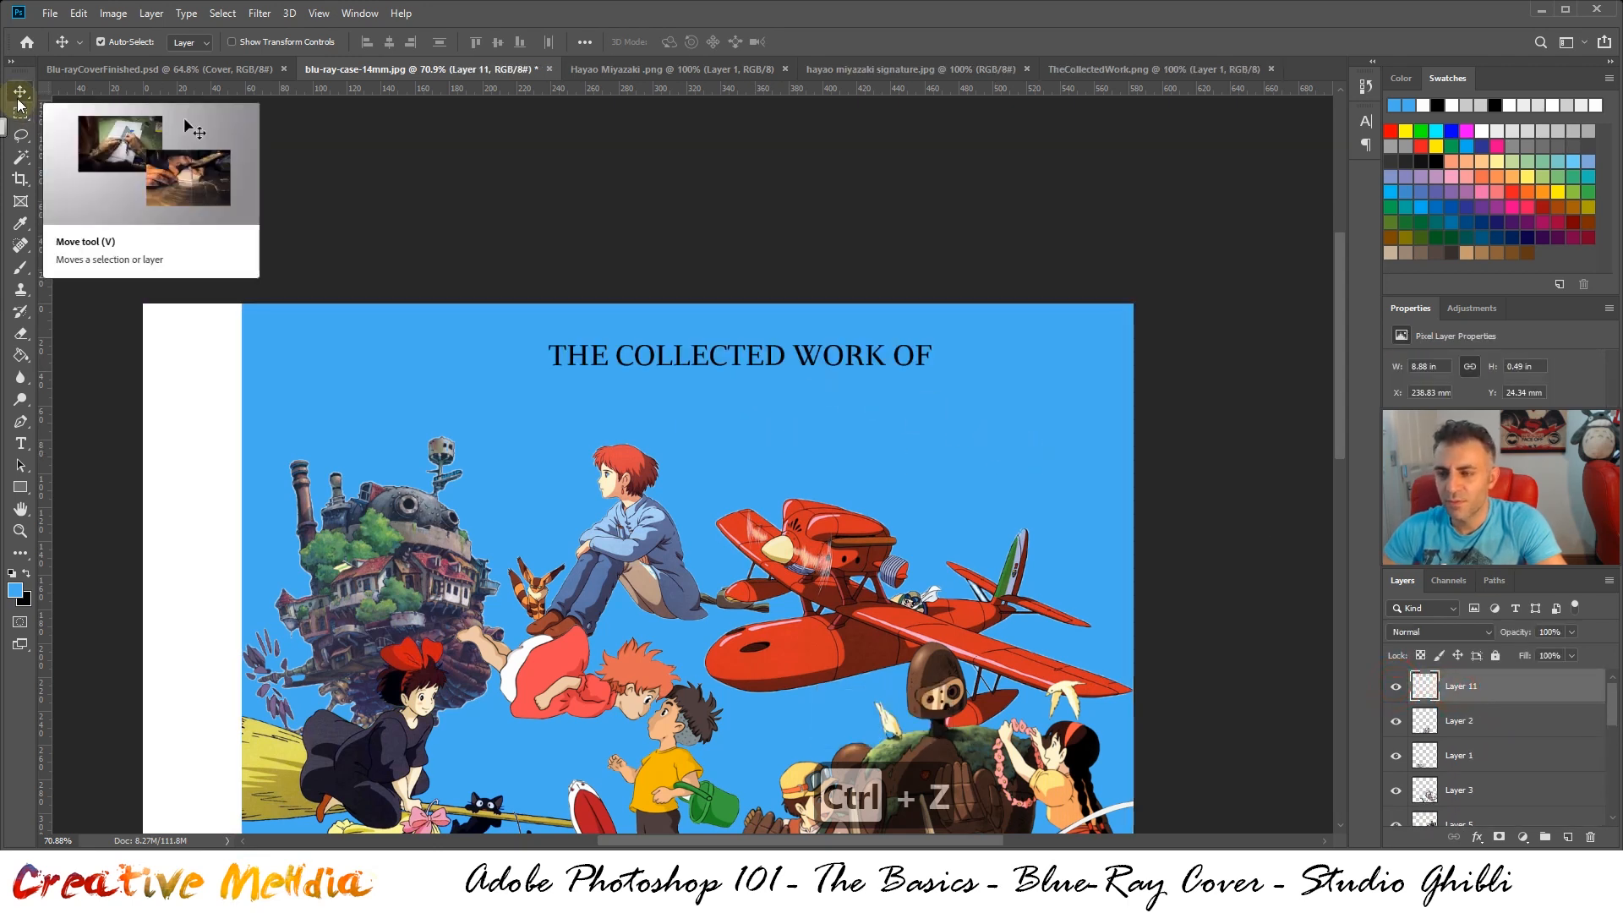
{"action": "key", "text": "ctrl+shift+Left"}
{"action": "key", "text": "ctrl+shift+Down"}
{"action": "key", "text": "ctrl+shift+Down"}
{"action": "key", "text": "ctrl+shift+Left"}
{"action": "key", "text": "ctrl+shift+Left"}
{"action": "key", "text": "ctrl+shift+Left"}
{"action": "key", "text": "ctrl+shift+Left"}
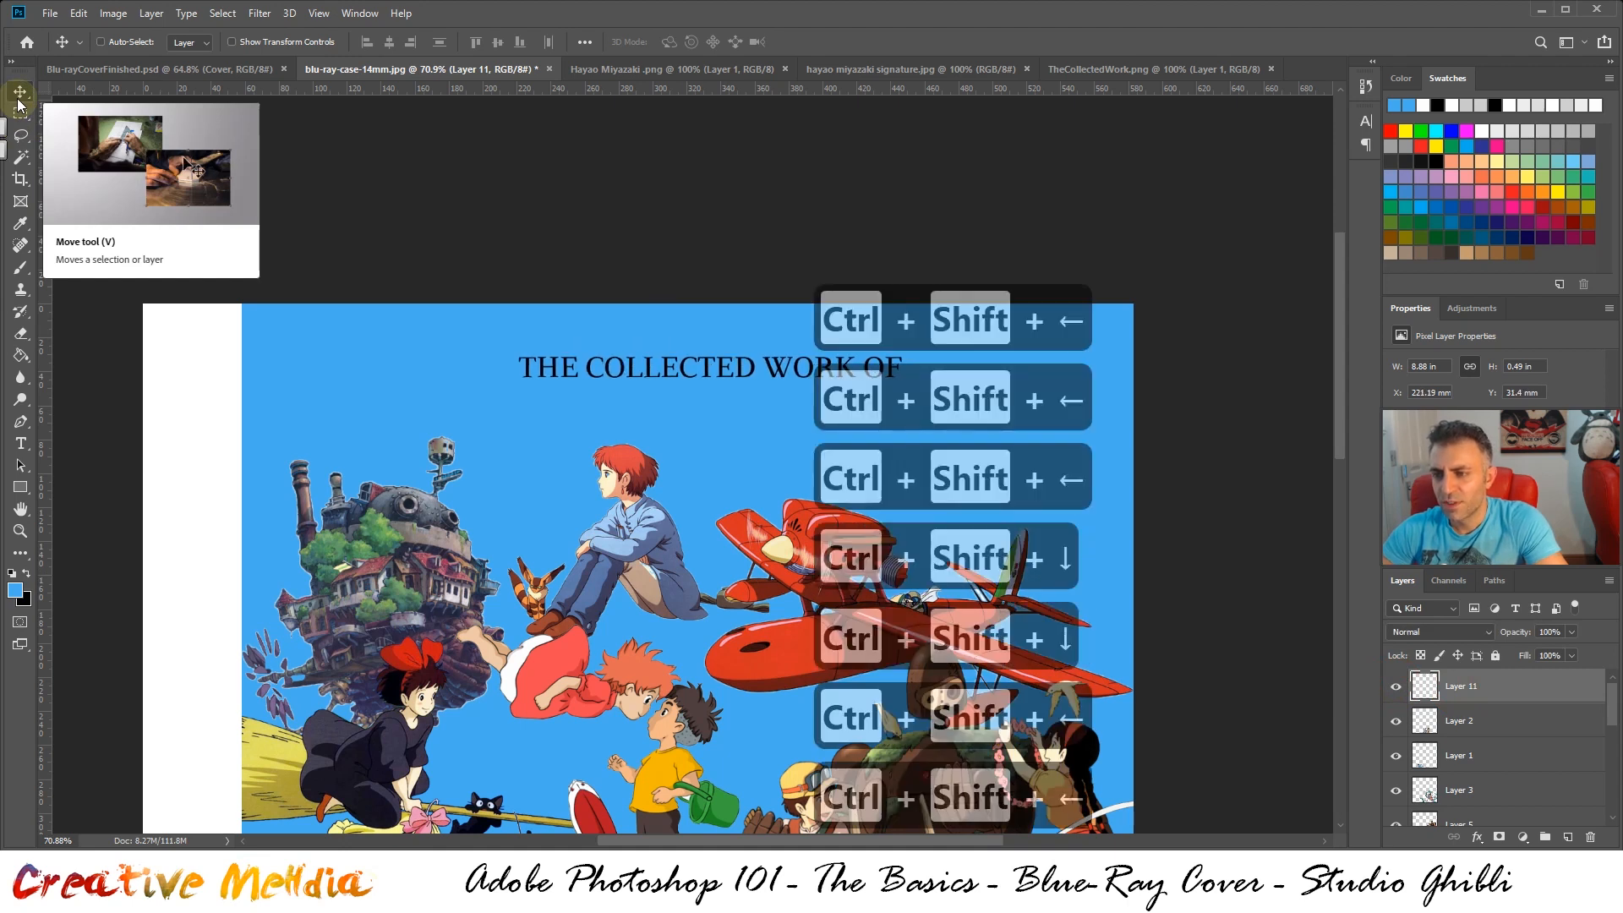
{"action": "key", "text": "ctrl+shift+Up"}
{"action": "key", "text": "ctrl+shift+Up"}
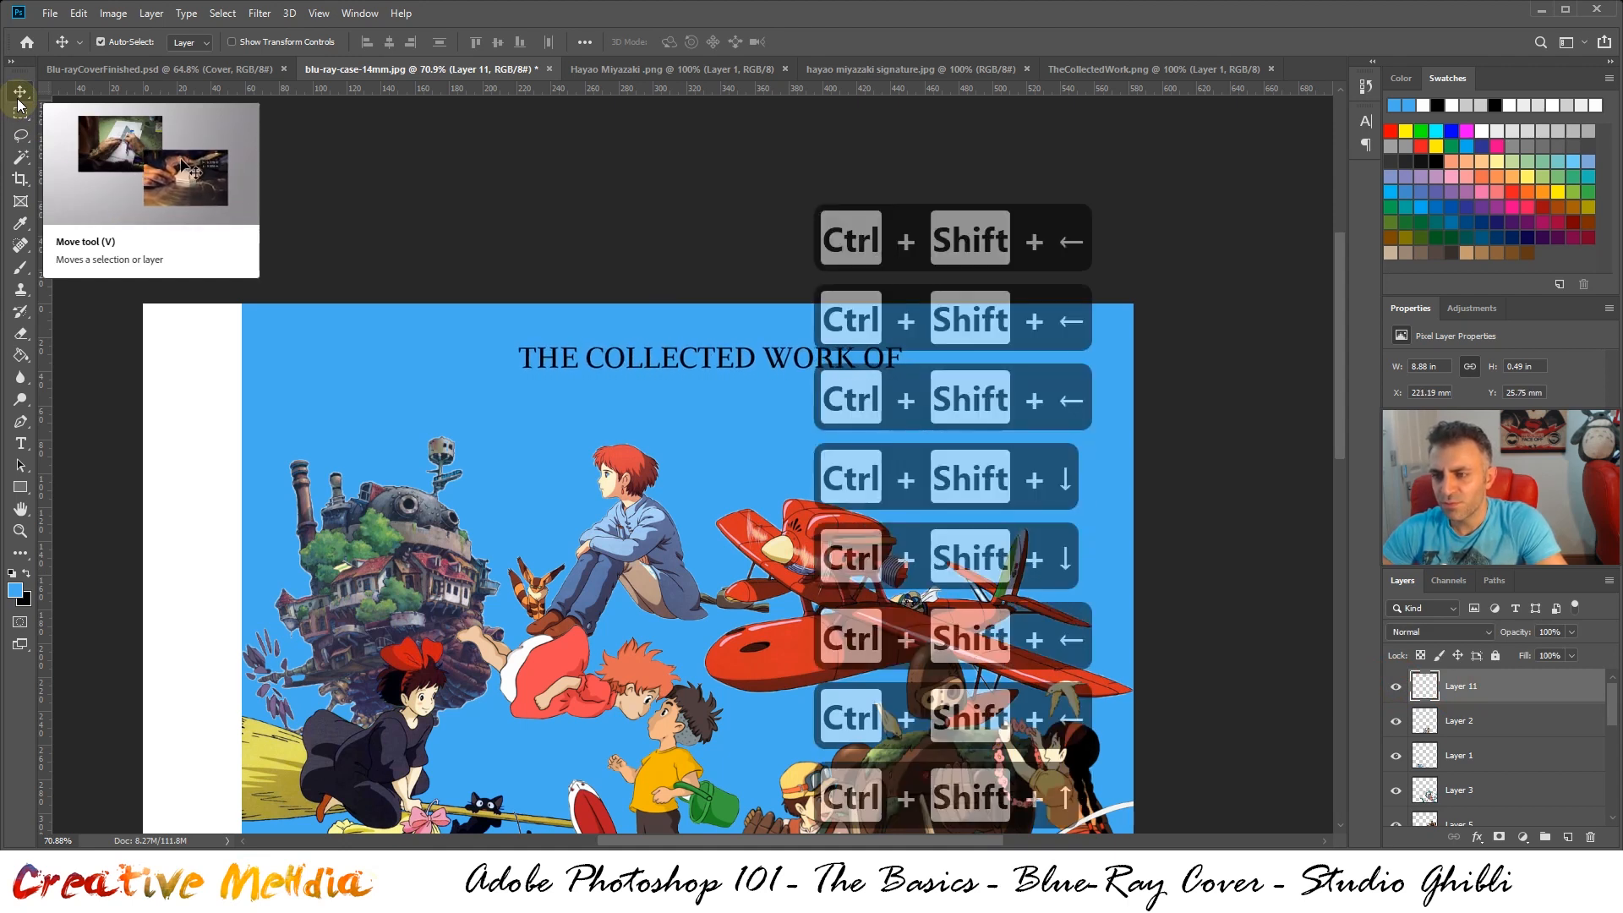
Fine-tune the "THE COLLECTED WORK OF" text to about X 222 mm, Y 22 mm and invert its black lettering to white
{"action": "key", "text": "ctrl+Right"}
{"action": "key", "text": "ctrl+Up"}
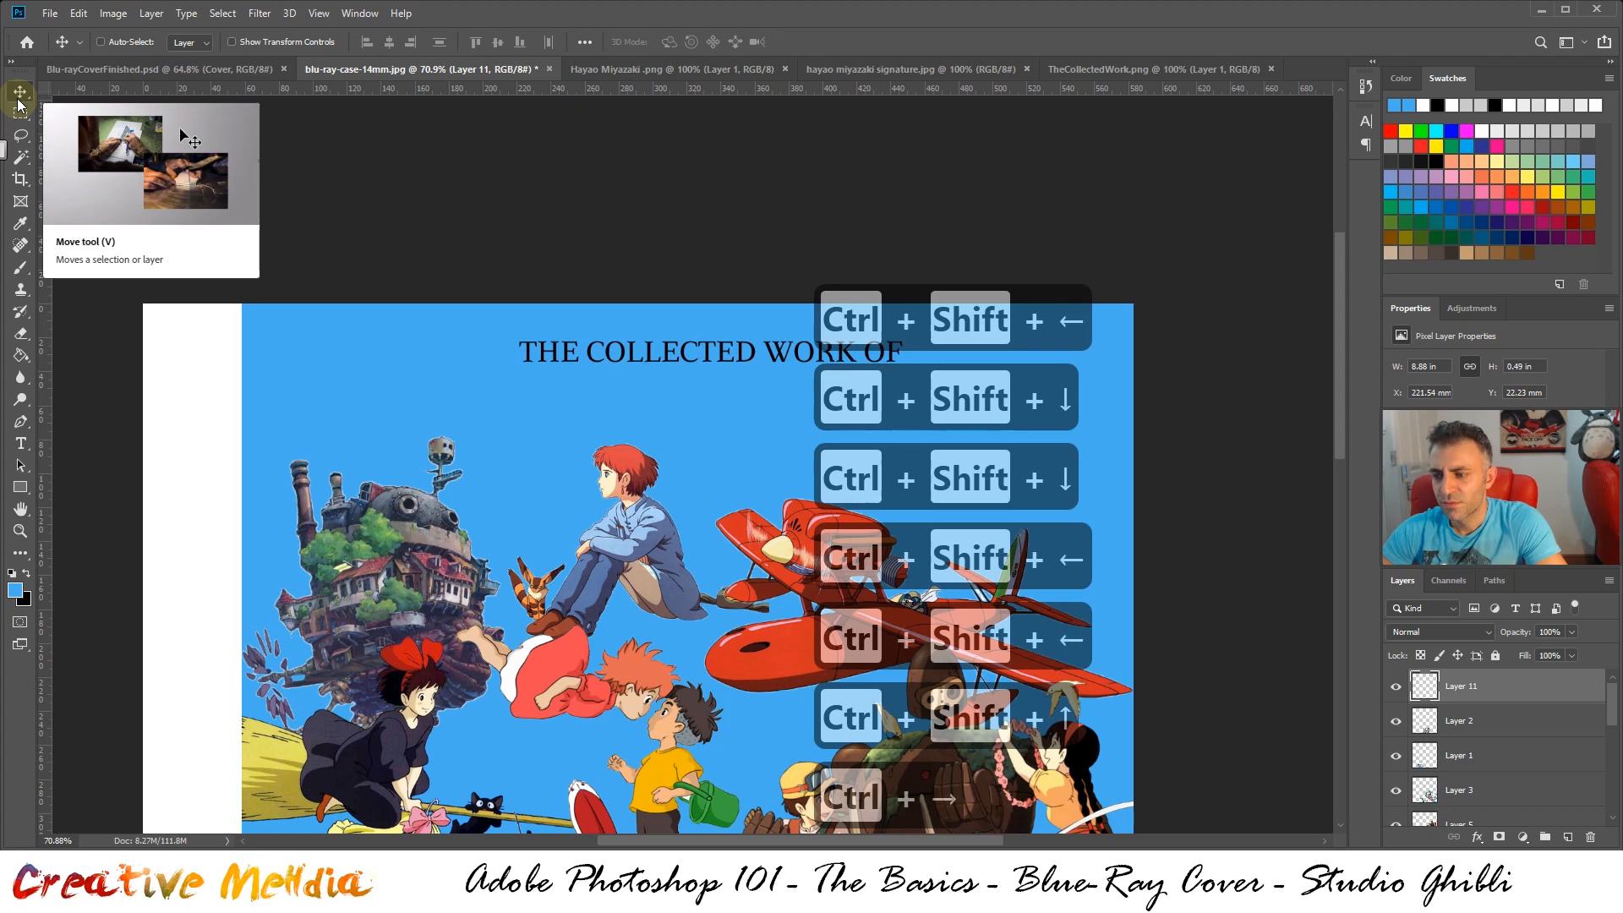
{"action": "key", "text": "ctrl+Down"}
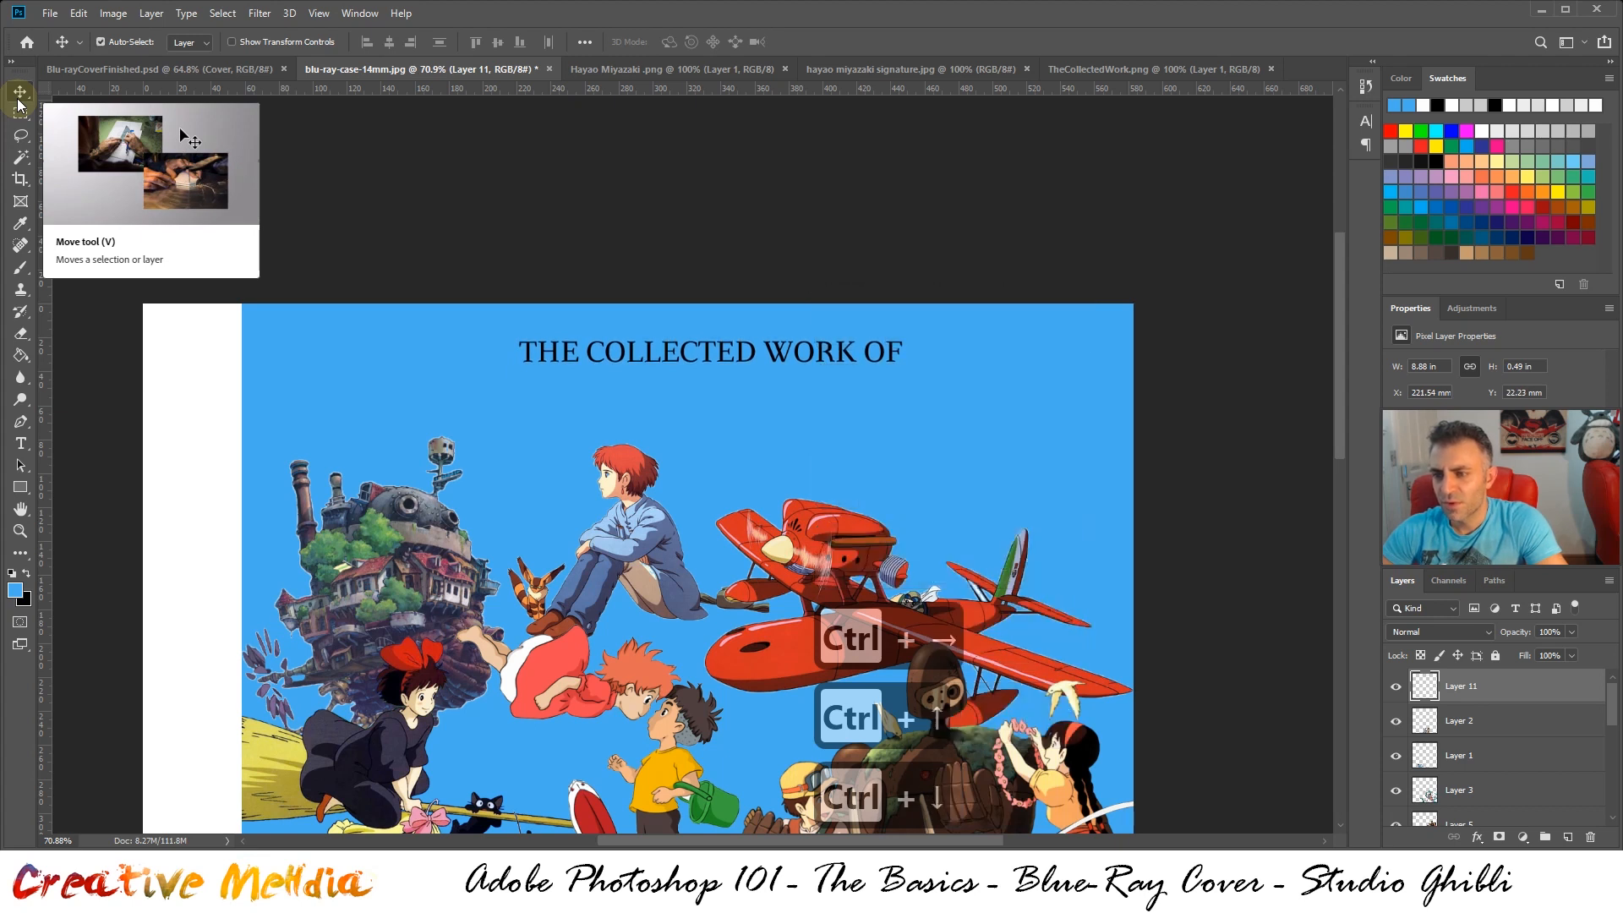
{"action": "key", "text": "ctrl+Down"}
{"action": "key", "text": "ctrl+Up"}
{"action": "key", "text": "ctrl+i"}
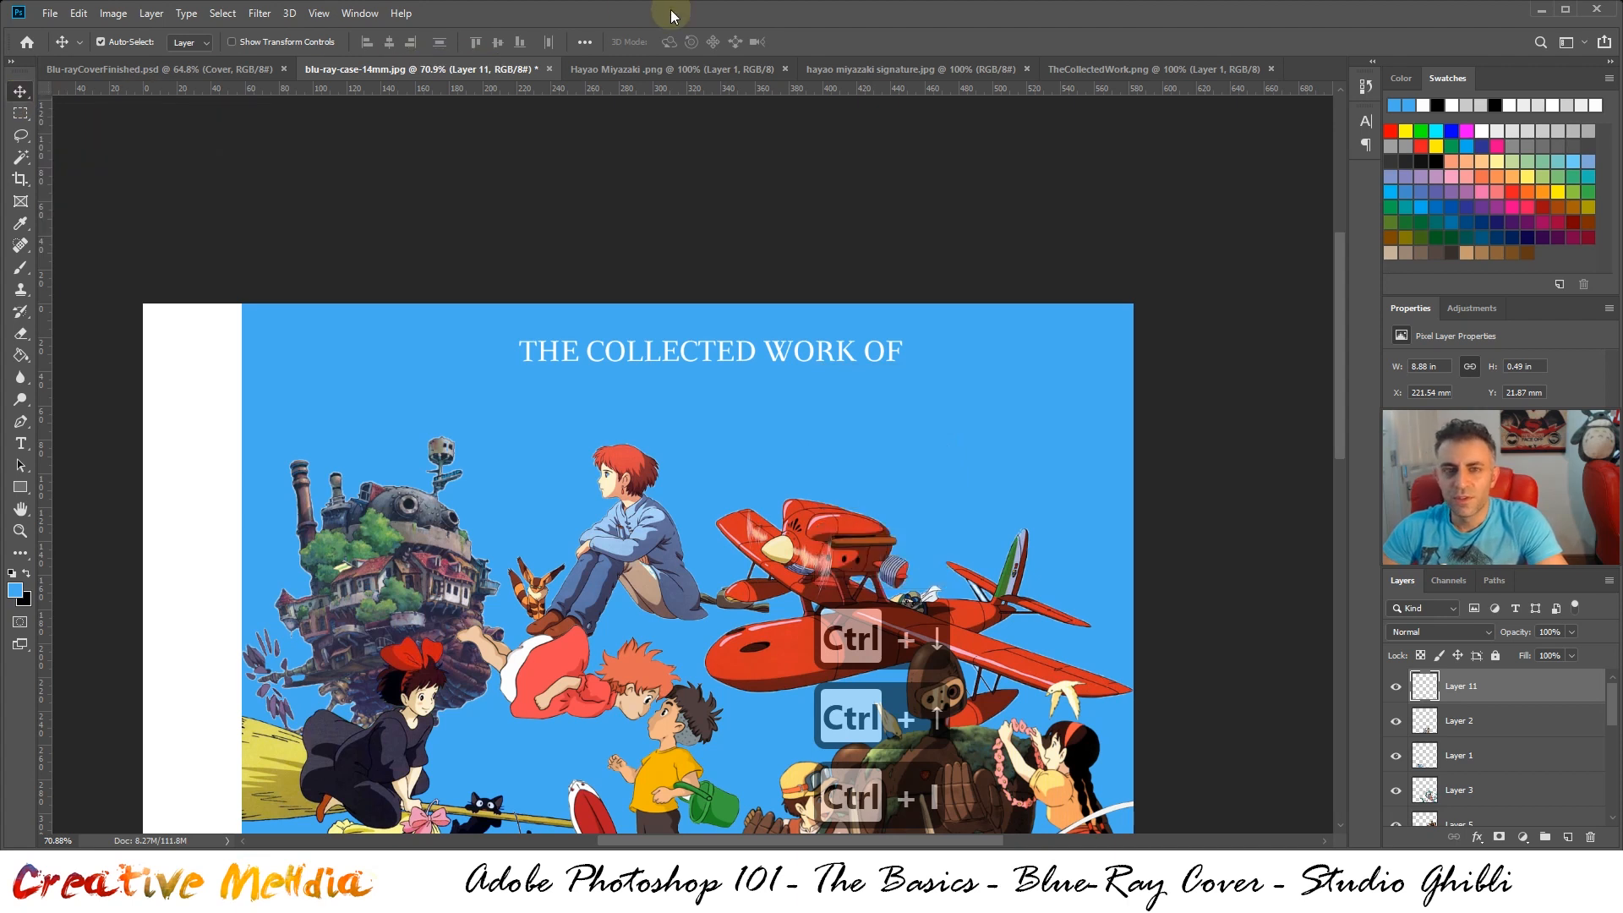
Look through the open title images, then copy all of Hayao Miyazaki .png and paste it into blu-ray-case-14mm.jpg
{"action": "left_click", "coordinate": [945, 70]}
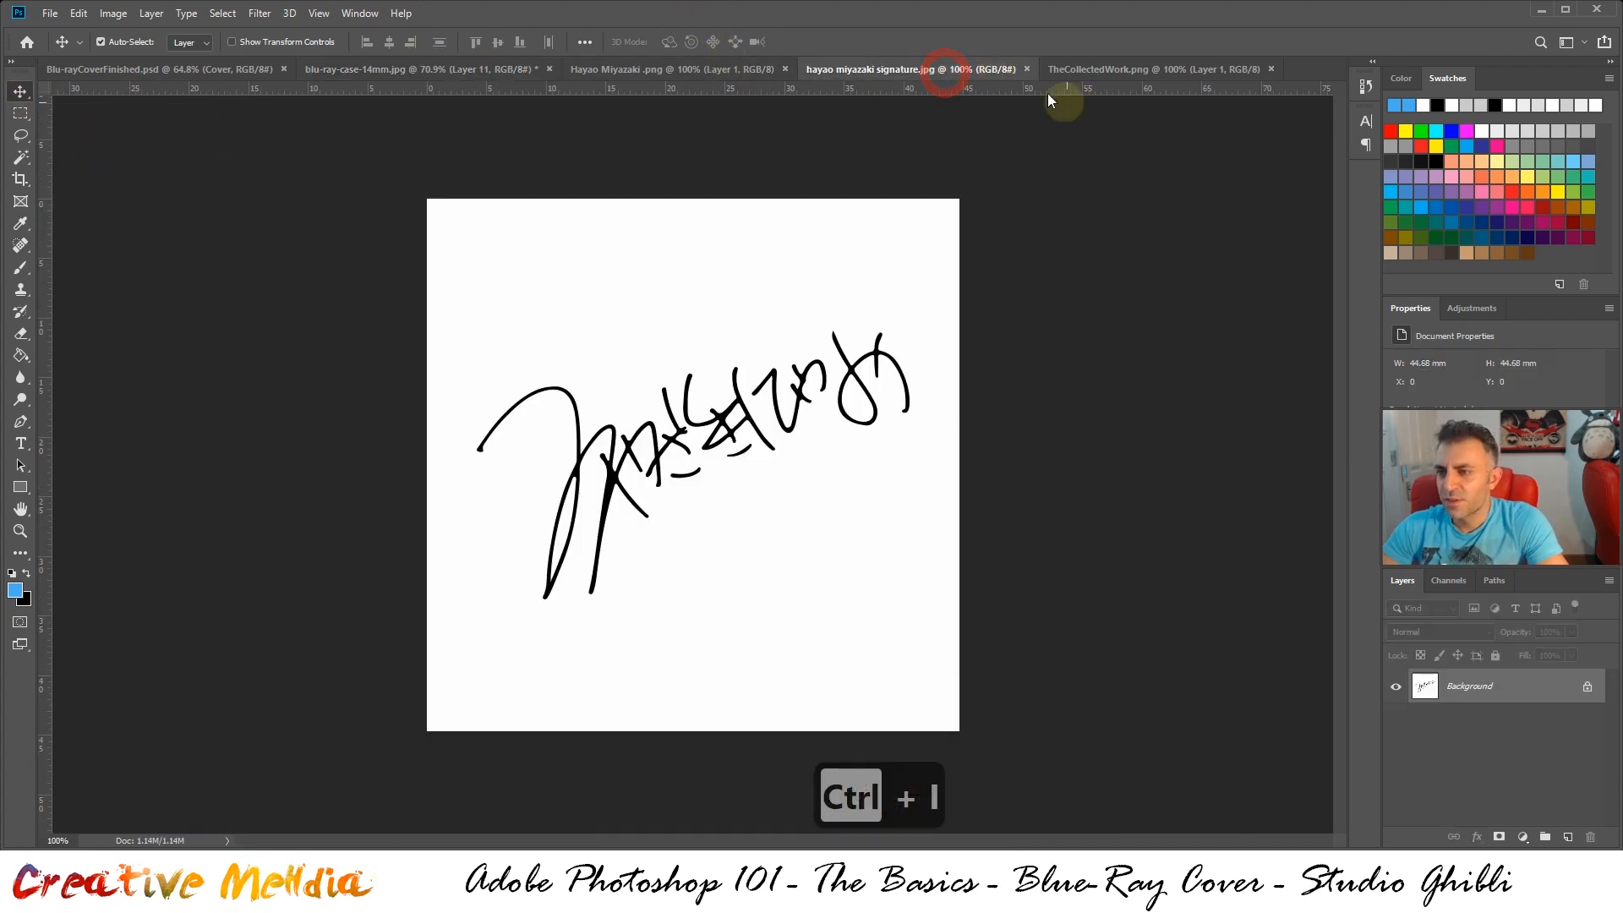
{"action": "left_click", "coordinate": [621, 72]}
{"action": "left_click", "coordinate": [1154, 69]}
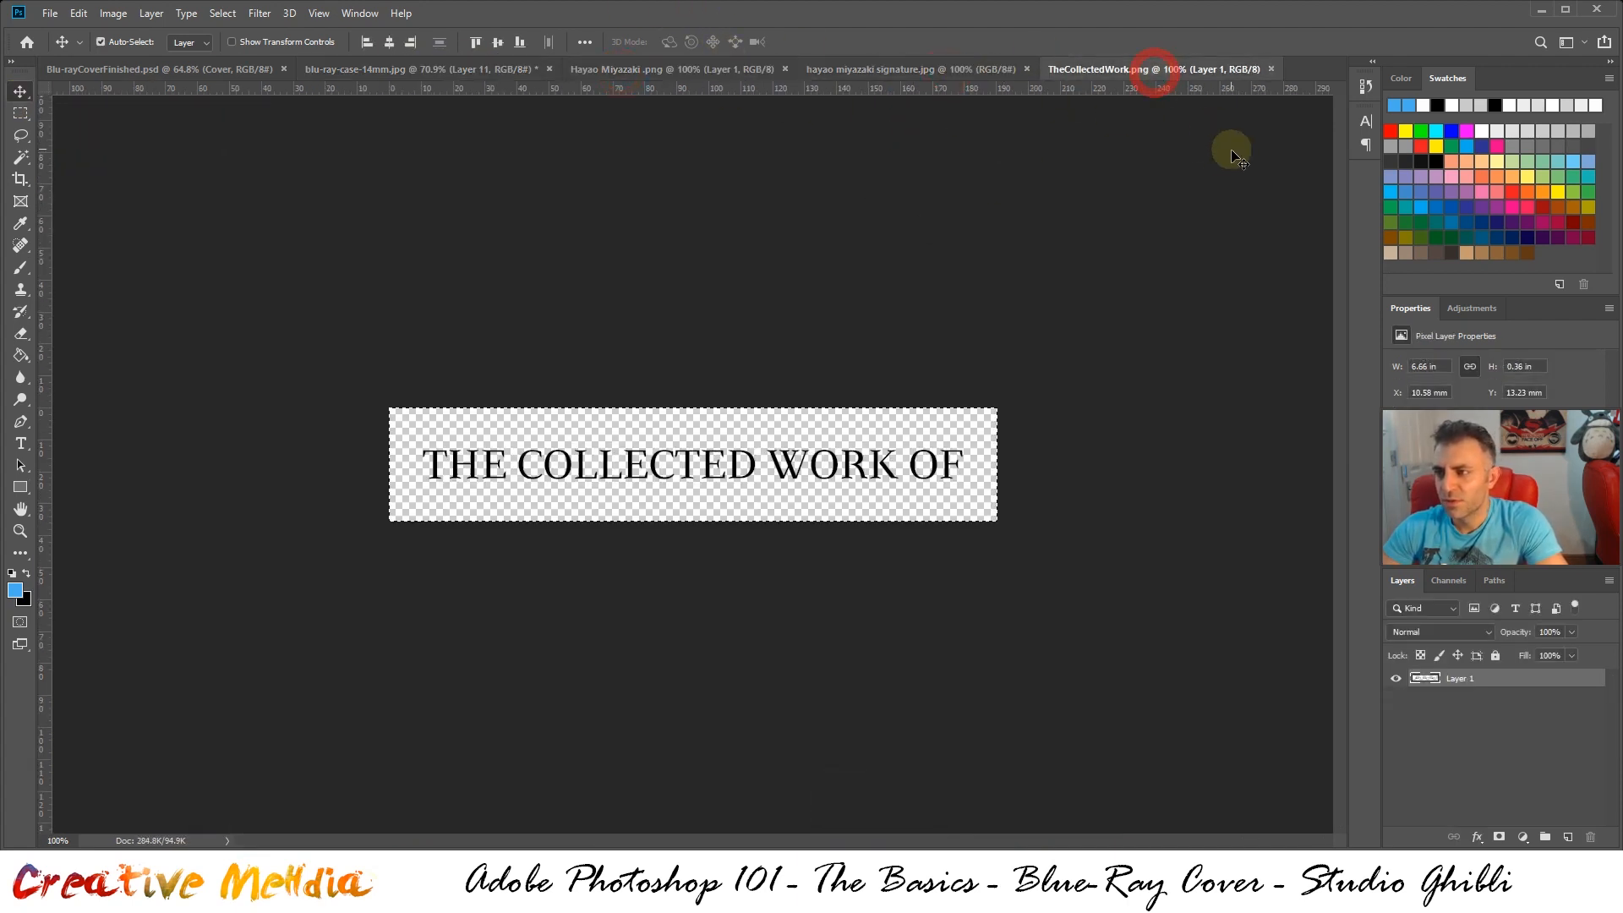
{"action": "left_click", "coordinate": [949, 76]}
{"action": "left_click", "coordinate": [683, 75]}
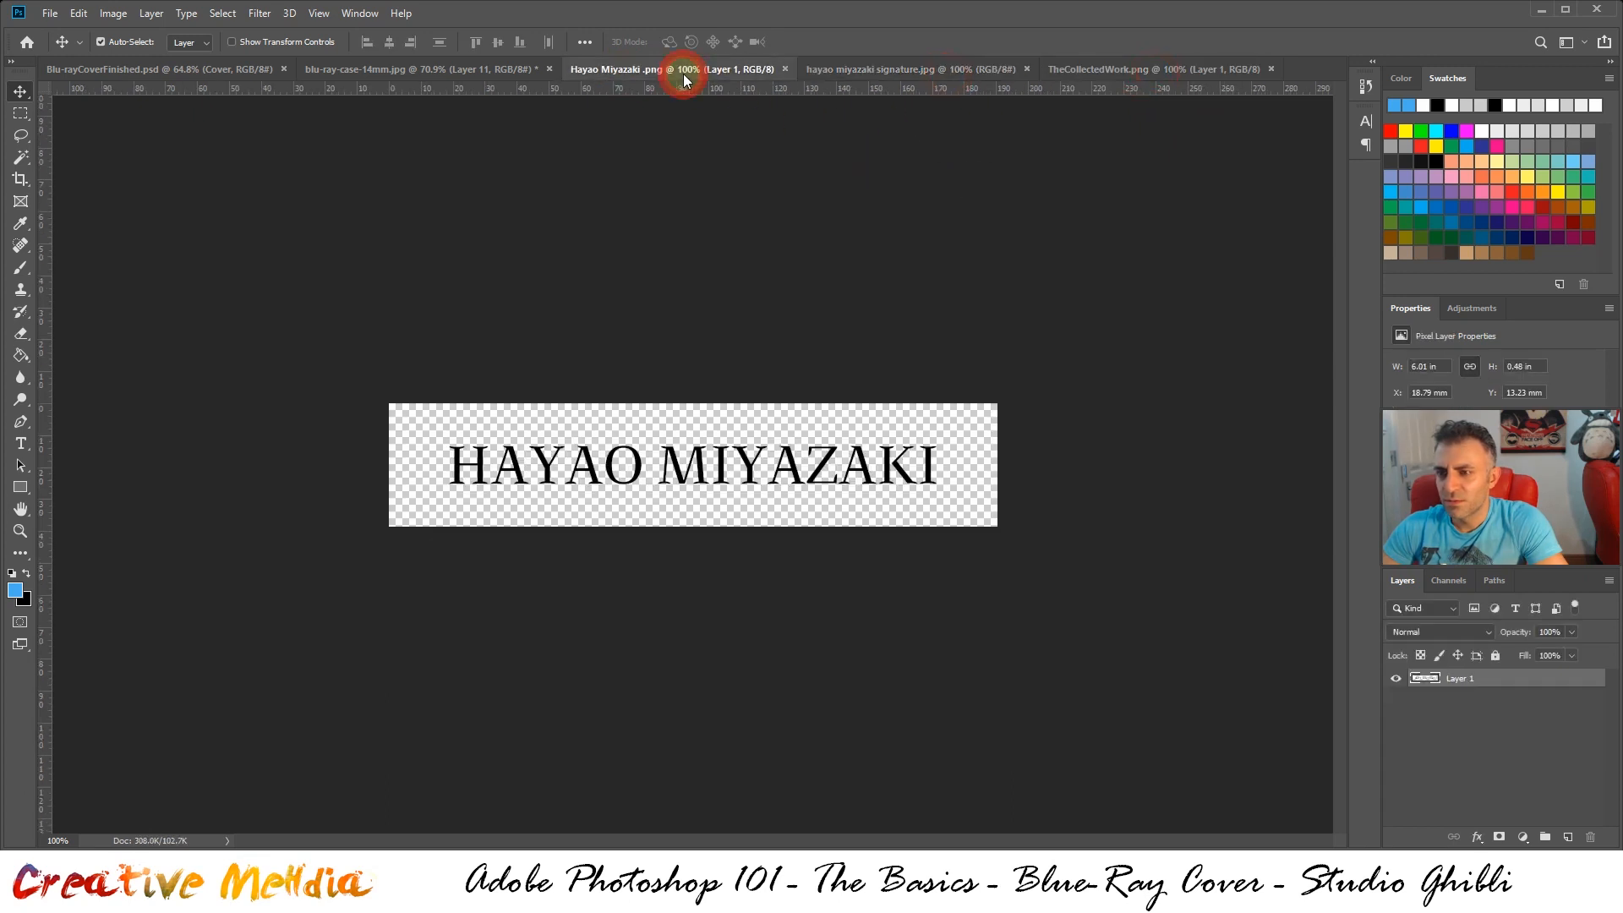
{"action": "key", "text": "ctrl+a"}
{"action": "key", "text": "ctrl+c"}
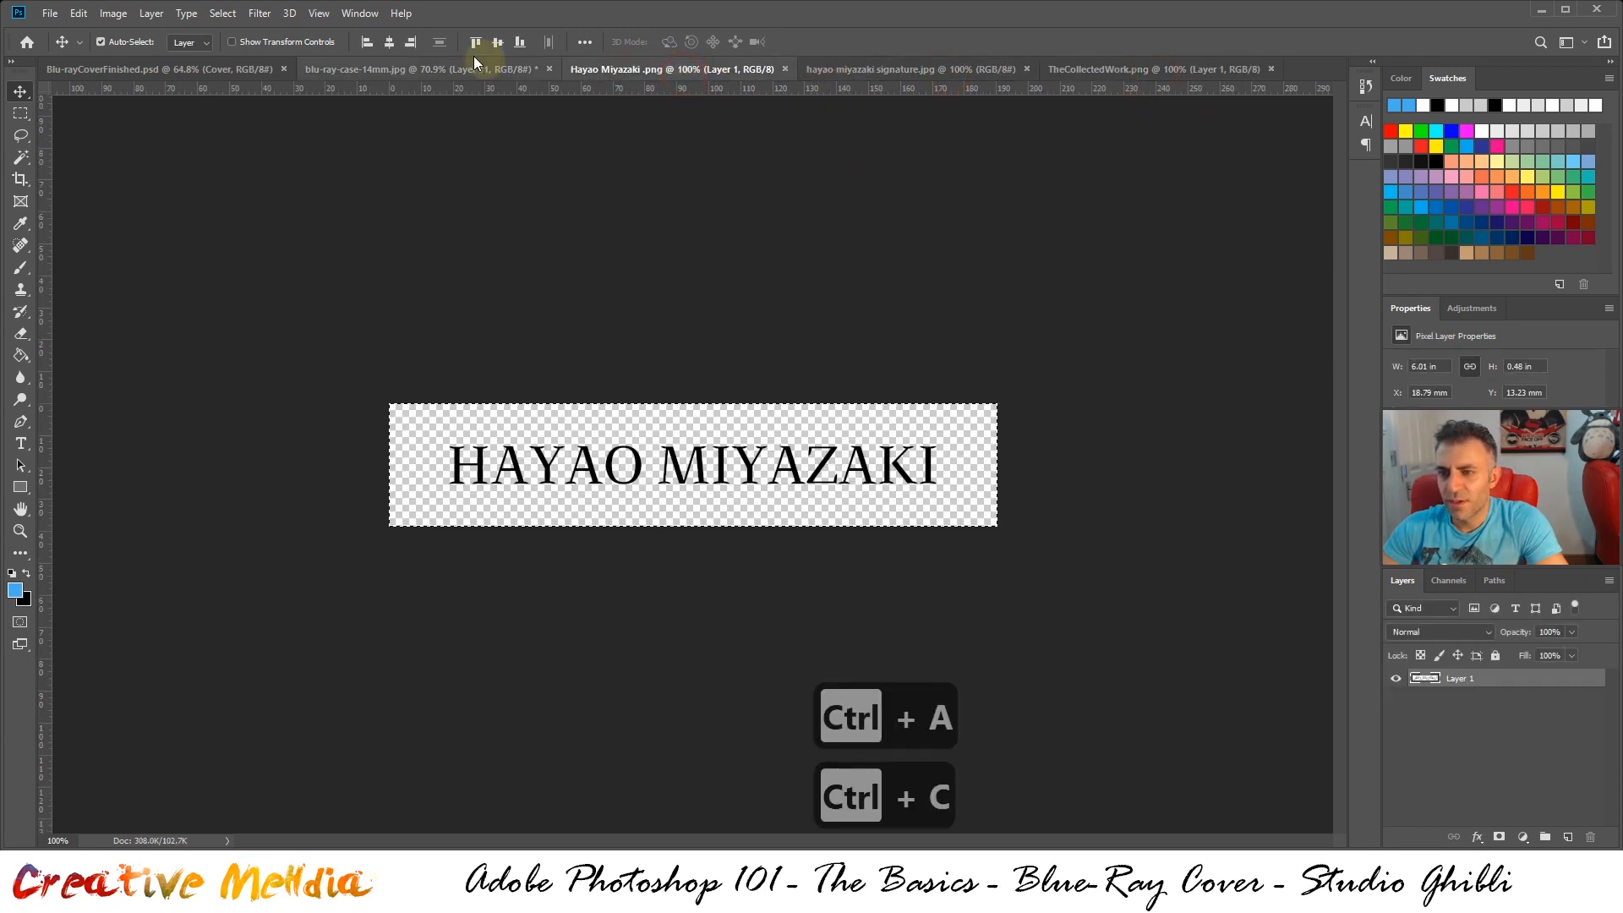
{"action": "left_click", "coordinate": [403, 67]}
{"action": "key", "text": "ctrl+v"}
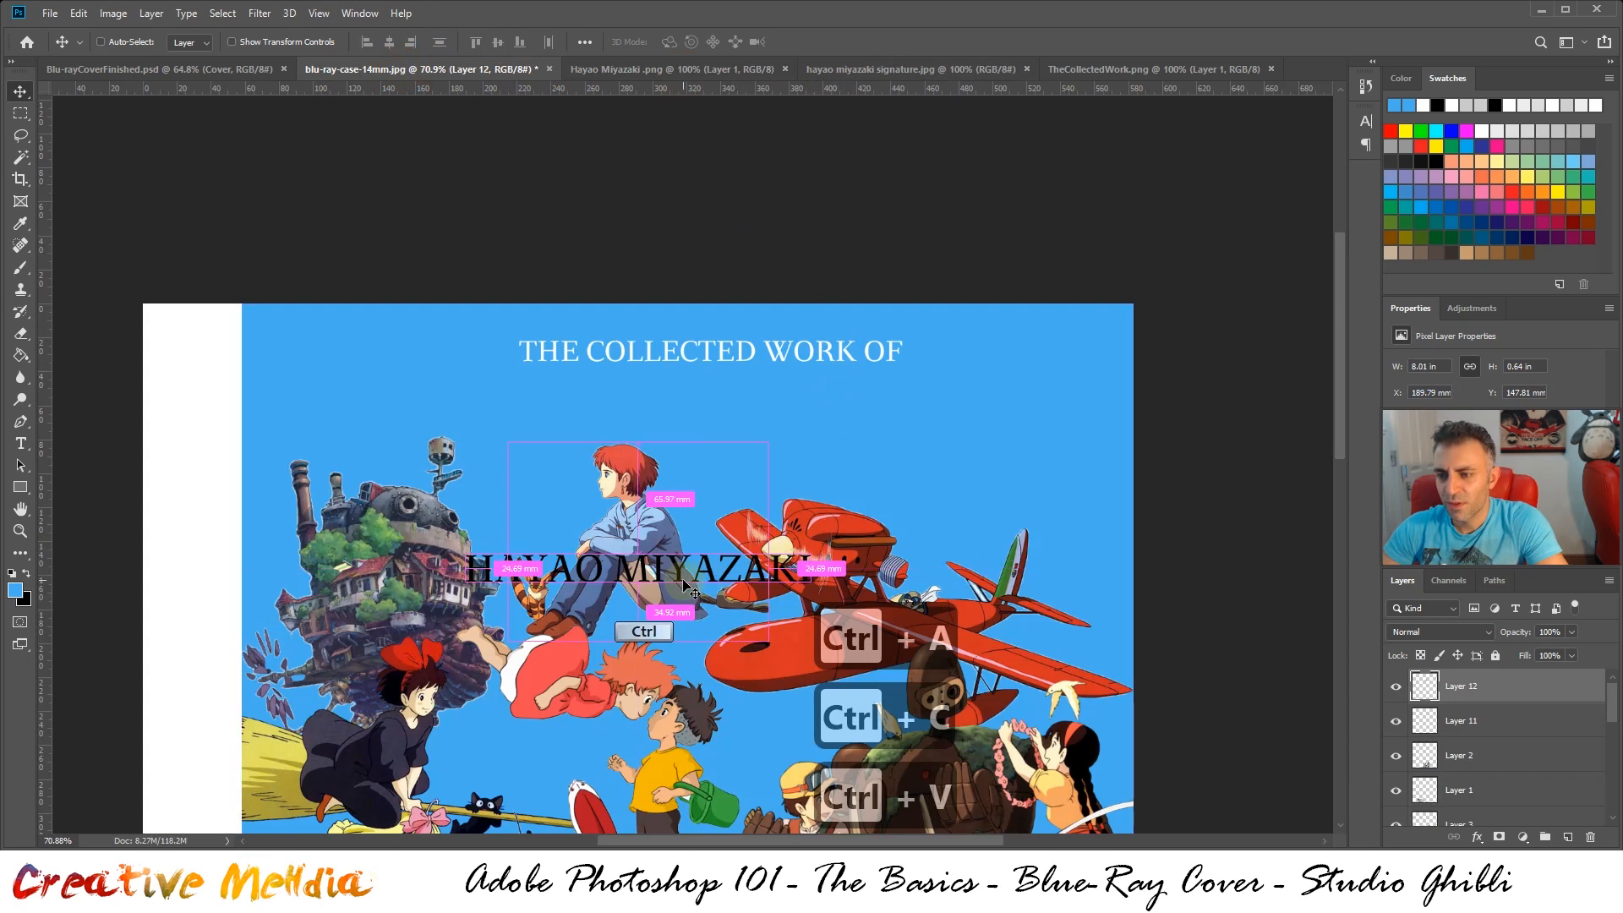
Place the "HAYAO MIYAZAKI" text beneath the heading at about X 229 mm, Y 44 mm and compare it with the finished cover
{"action": "left_click_drag", "start_coordinate": [683, 580], "coordinate": [747, 404]}
{"action": "left_click", "coordinate": [207, 67]}
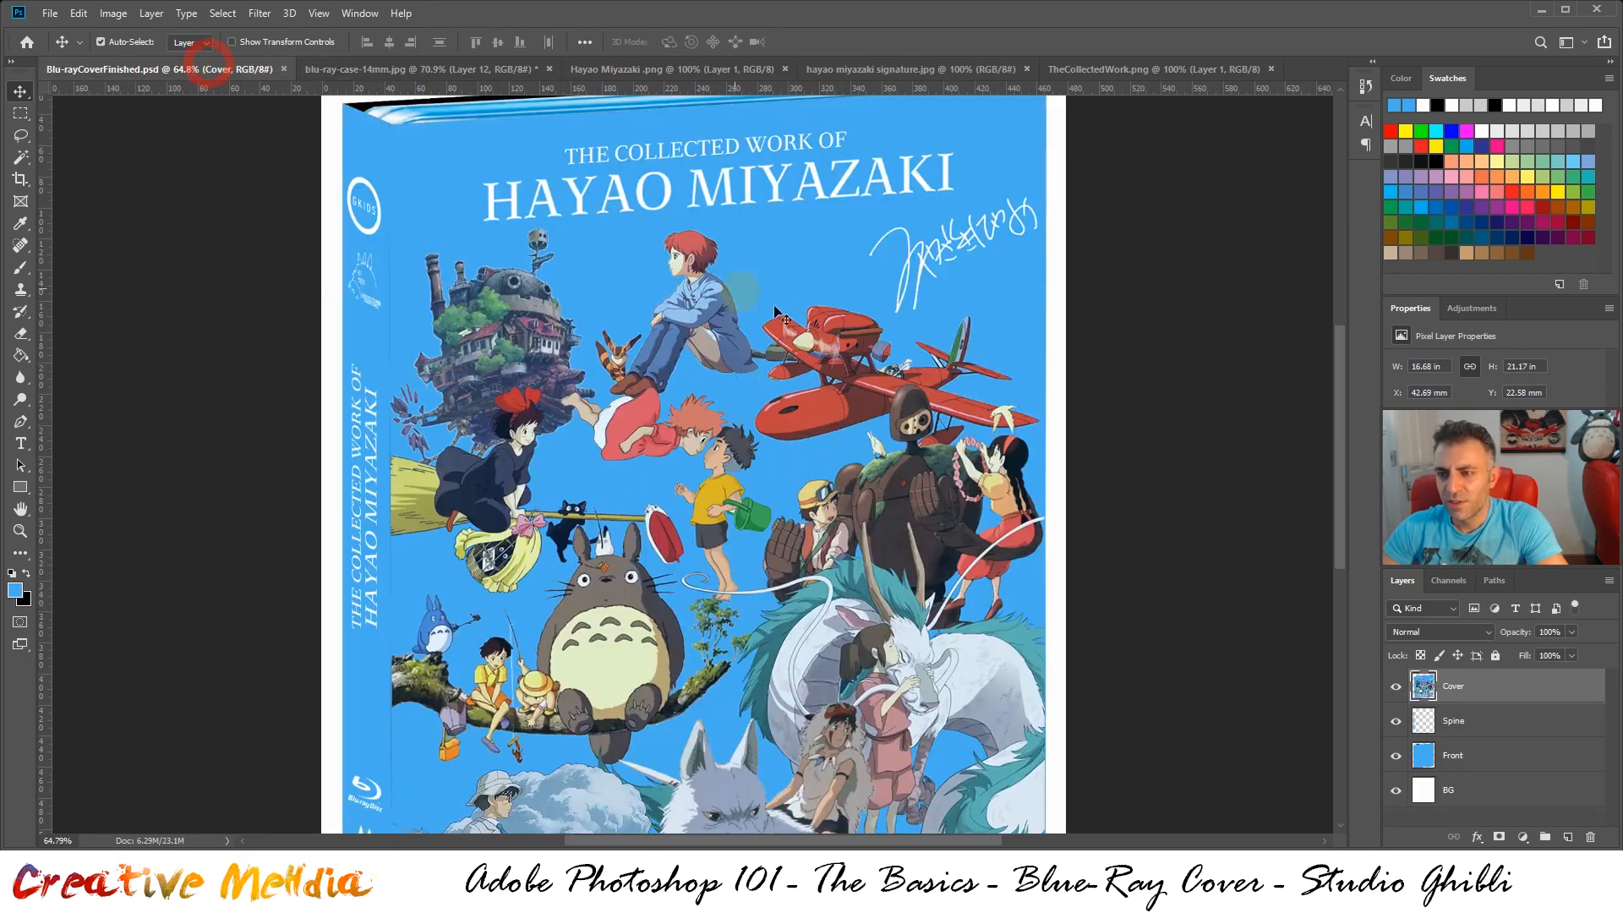
{"action": "left_click", "coordinate": [473, 69]}
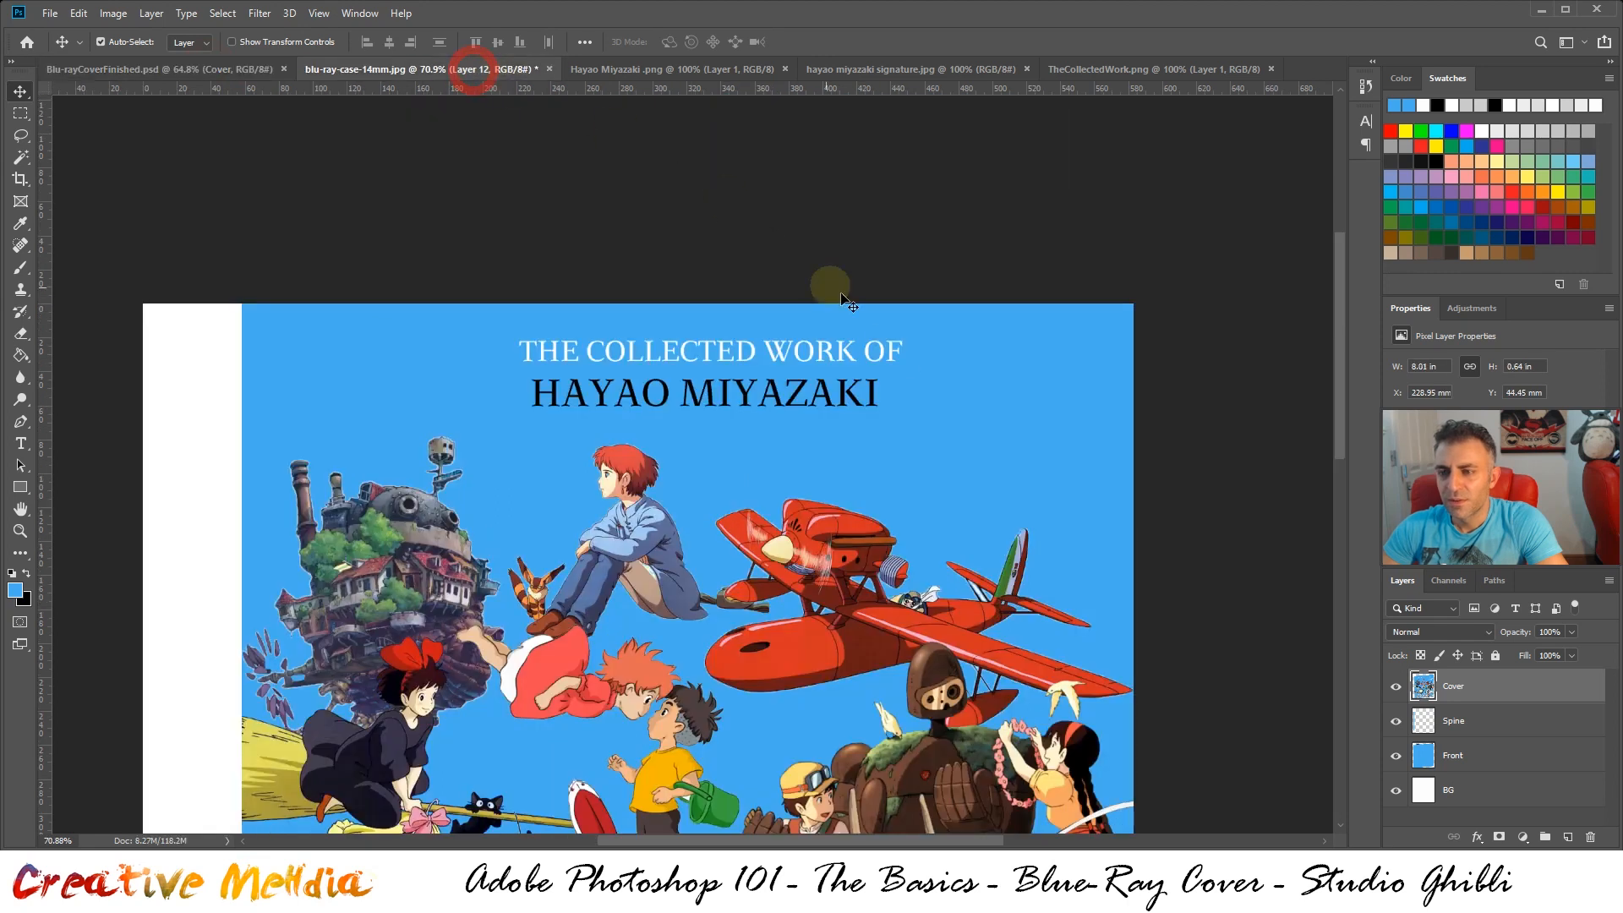
Scale the "HAYAO MIYAZAKI" text proportionally to about 197% and center it under the heading at about X 937 px, Y 175 px
{"action": "key", "text": "ctrl+t"}
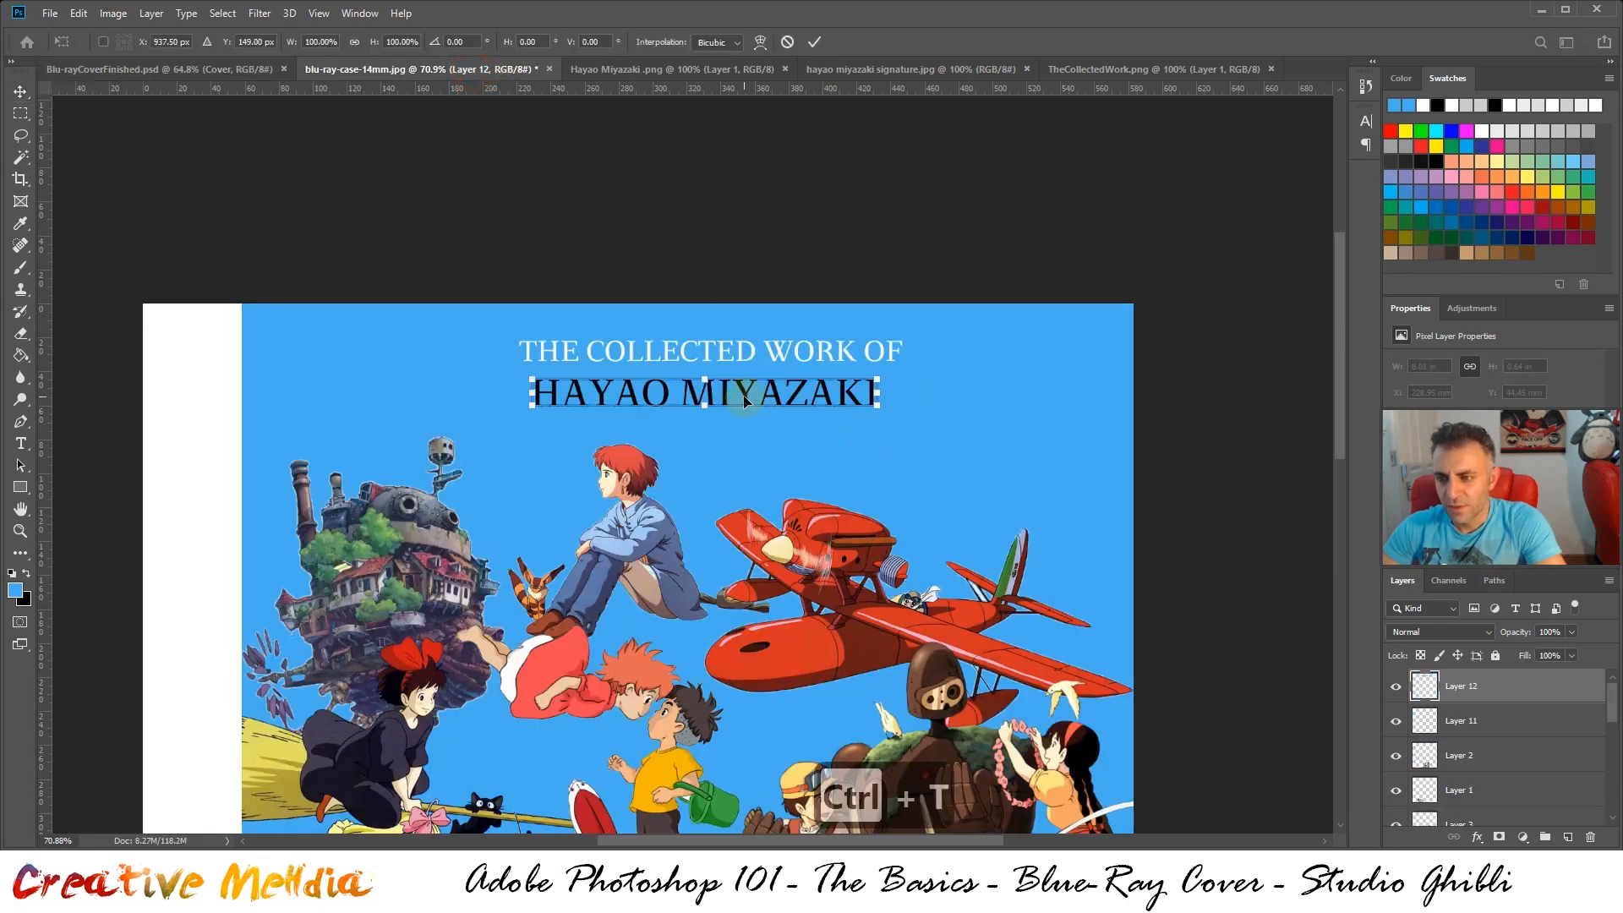
{"action": "left_click_drag", "start_coordinate": [744, 400], "coordinate": [591, 394]}
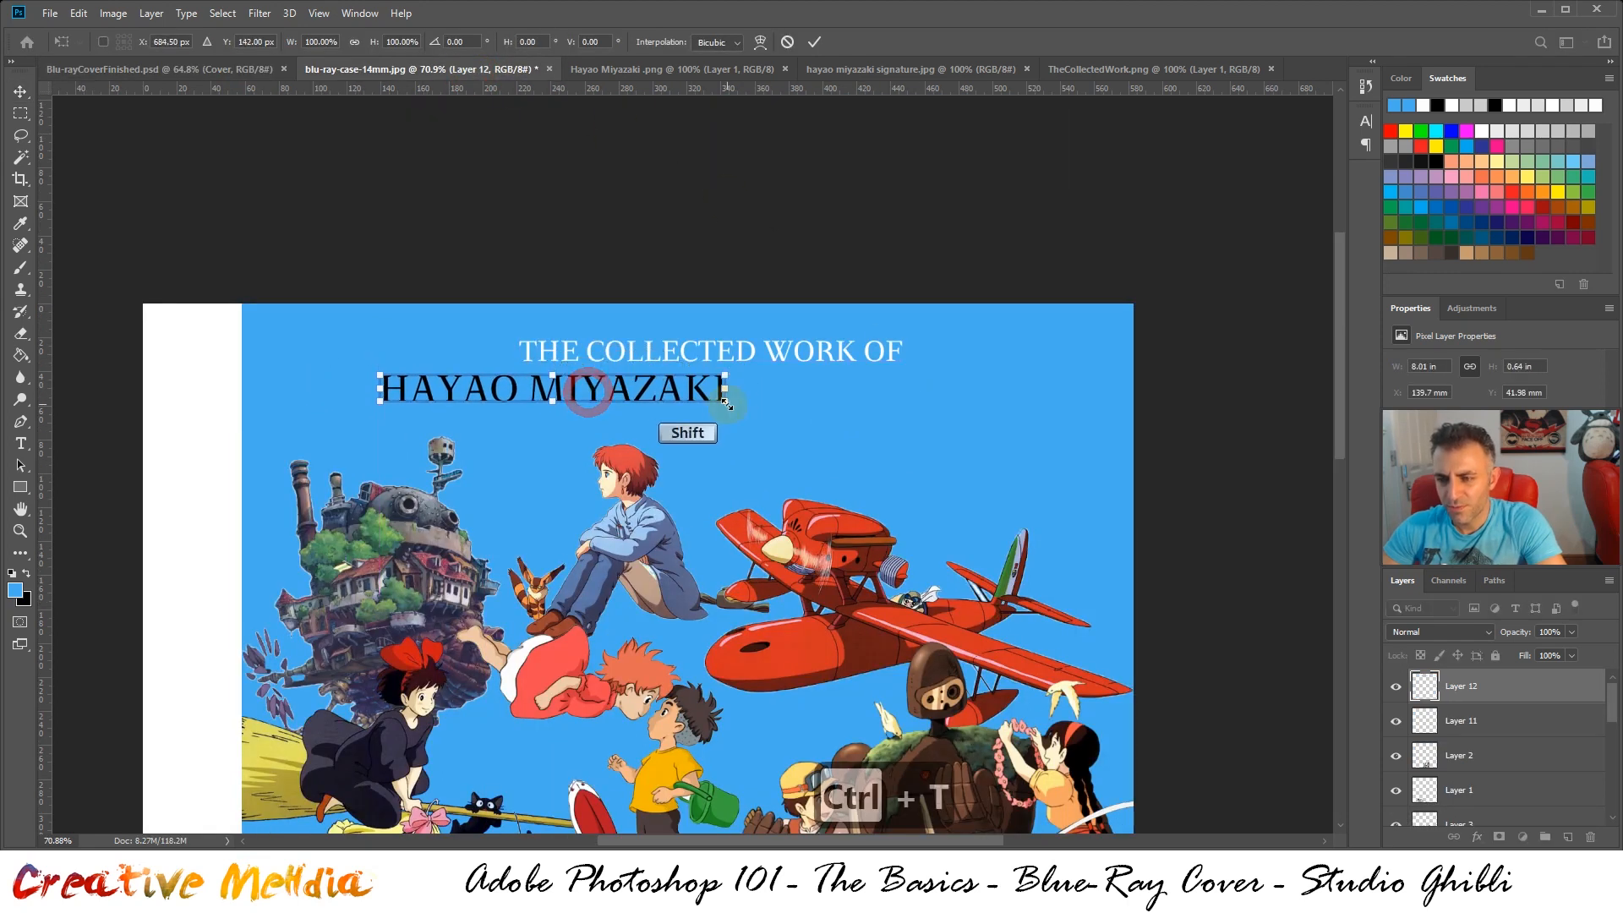
{"action": "left_click_drag", "start_coordinate": [726, 403], "coordinate": [1058, 499]}
{"action": "left_click_drag", "start_coordinate": [761, 396], "coordinate": [739, 407]}
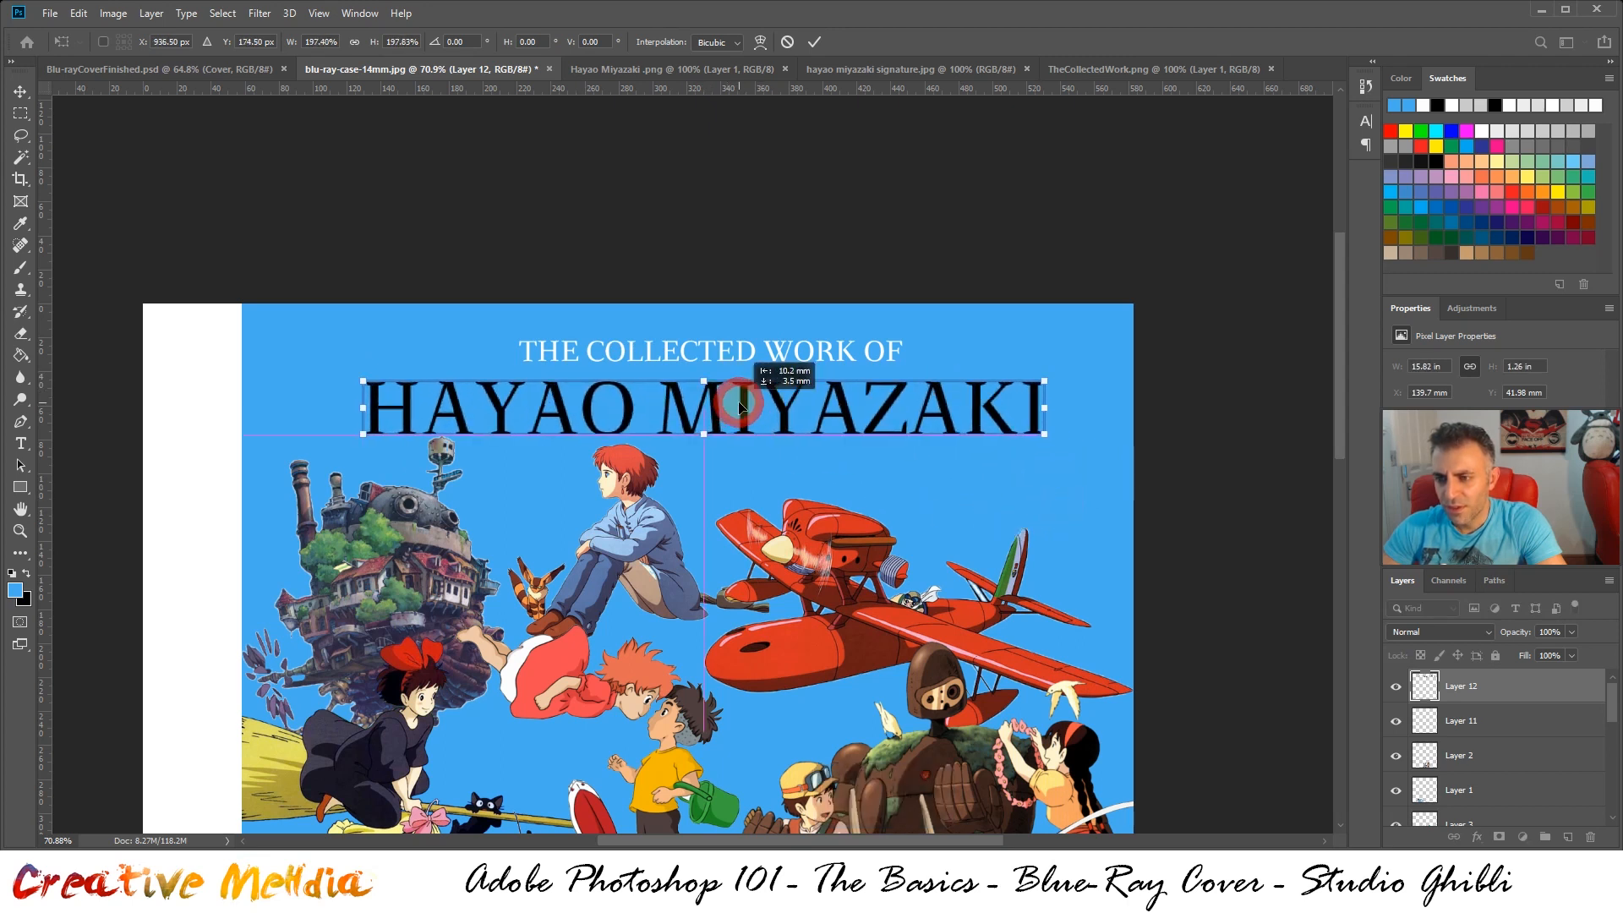
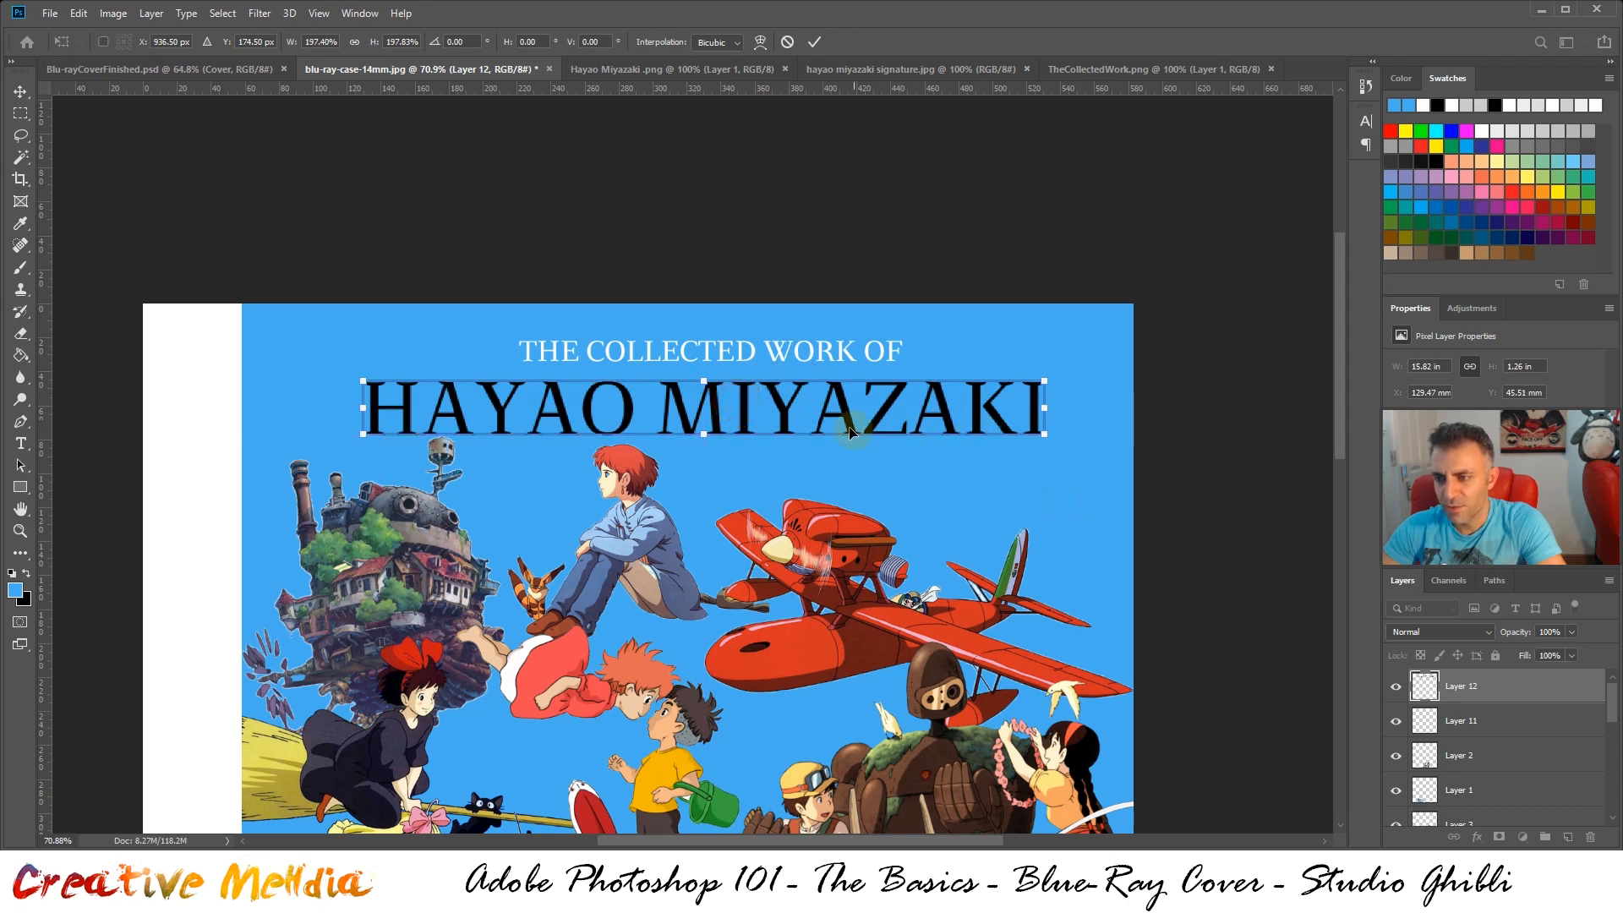
Nudge the enlarged "HAYAO MIYAZAKI" text up to about Y 160 px and compare it with the finished cover
{"action": "left_click_drag", "start_coordinate": [784, 411], "coordinate": [798, 406]}
{"action": "key", "text": "ctrl+Up"}
{"action": "key", "text": "ctrl+Up"}
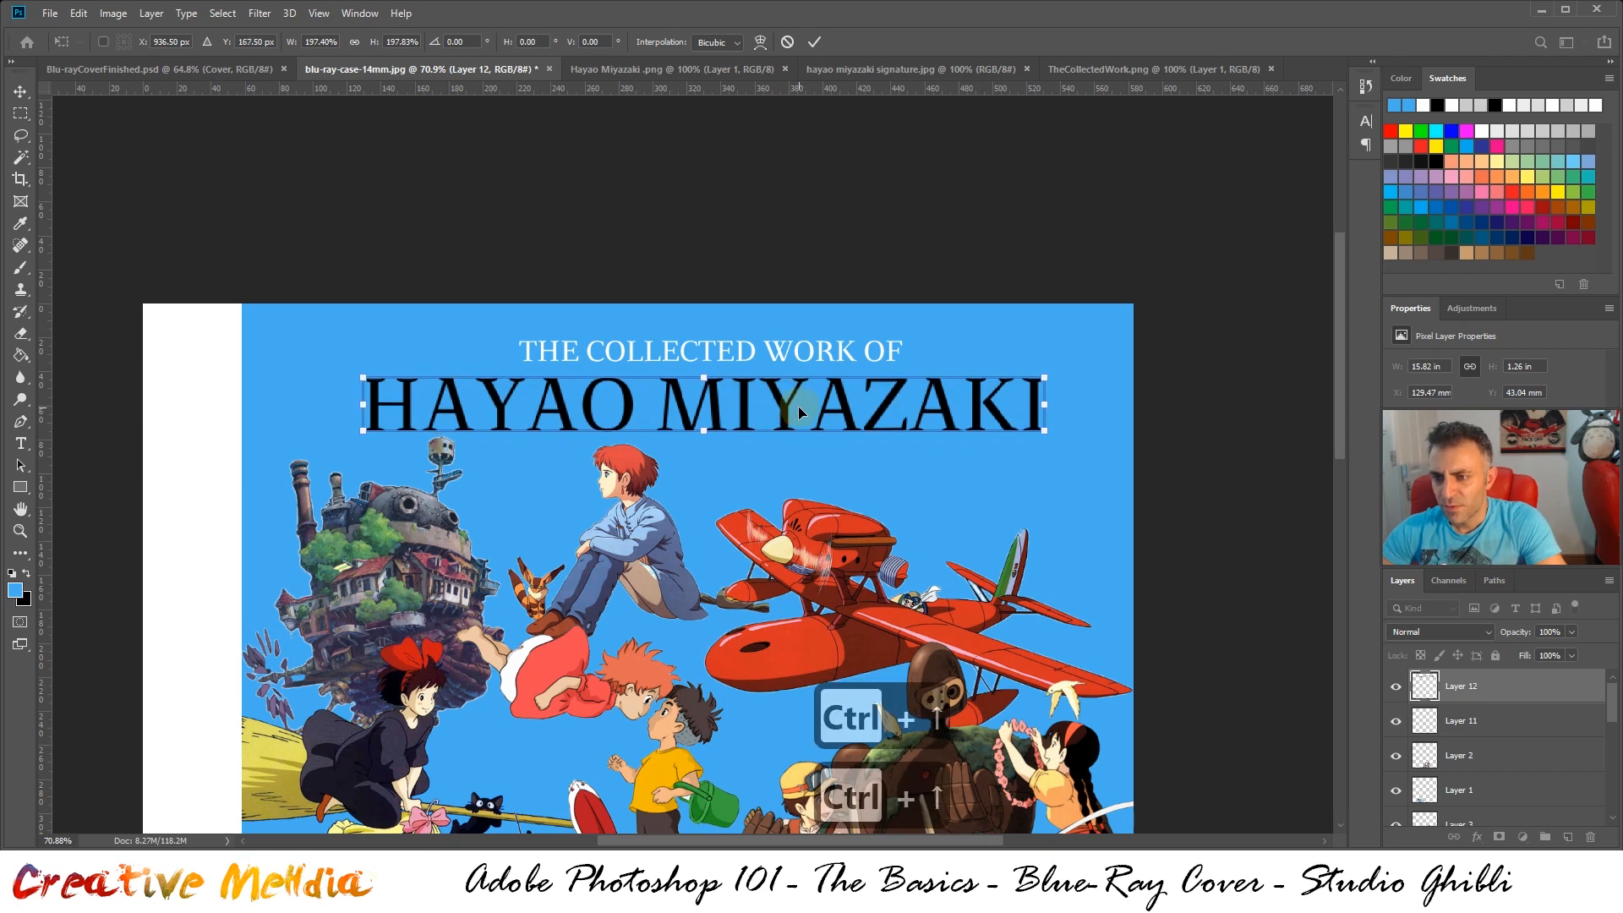
{"action": "key", "text": "ctrl+Up"}
{"action": "key", "text": "ctrl+Up"}
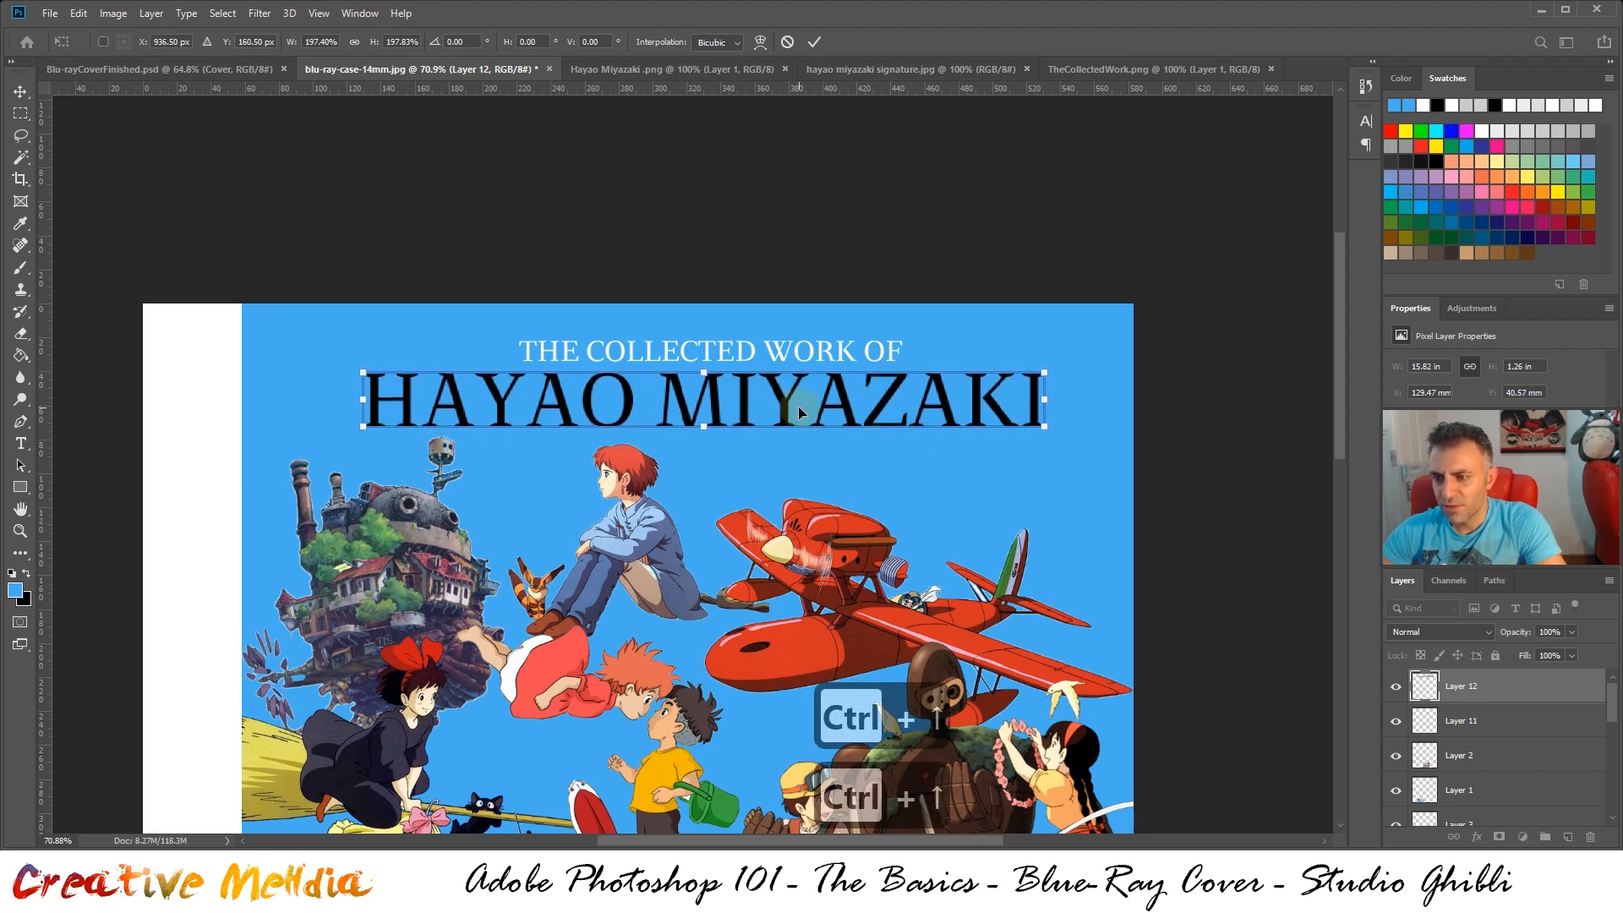
{"action": "left_click", "coordinate": [240, 70]}
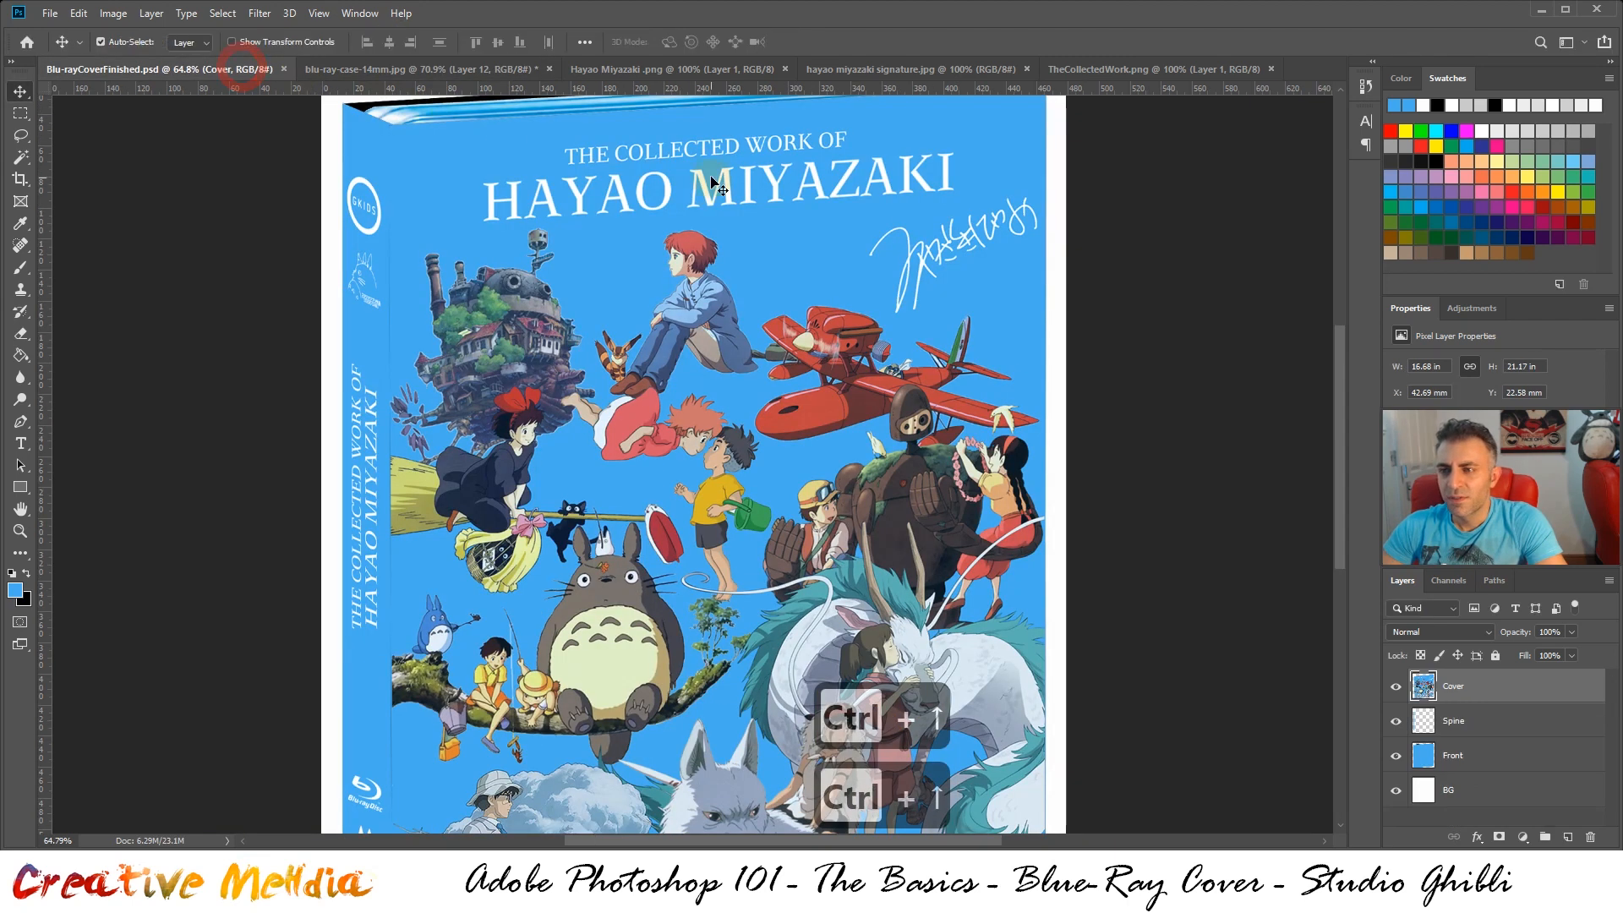
{"action": "left_click", "coordinate": [423, 69]}
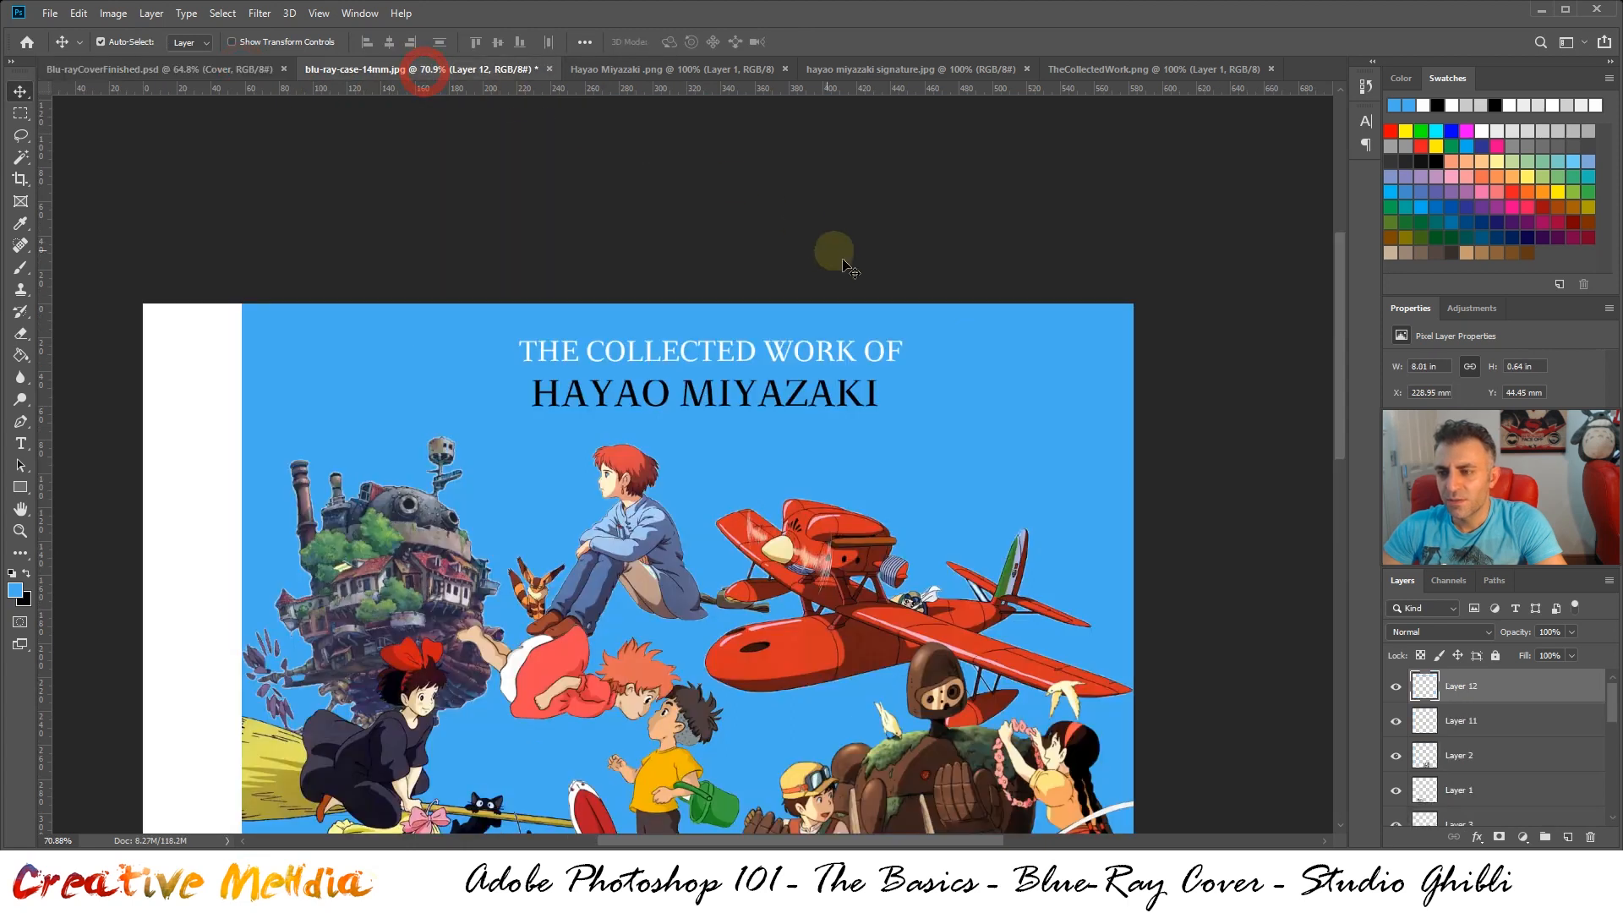
Scale the "HAYAO MIYAZAKI" text proportionally to about 16.1 × 1.3 in and place it under the heading at about X 129 mm, Y 45 mm
{"action": "key", "text": "ctrl+t"}
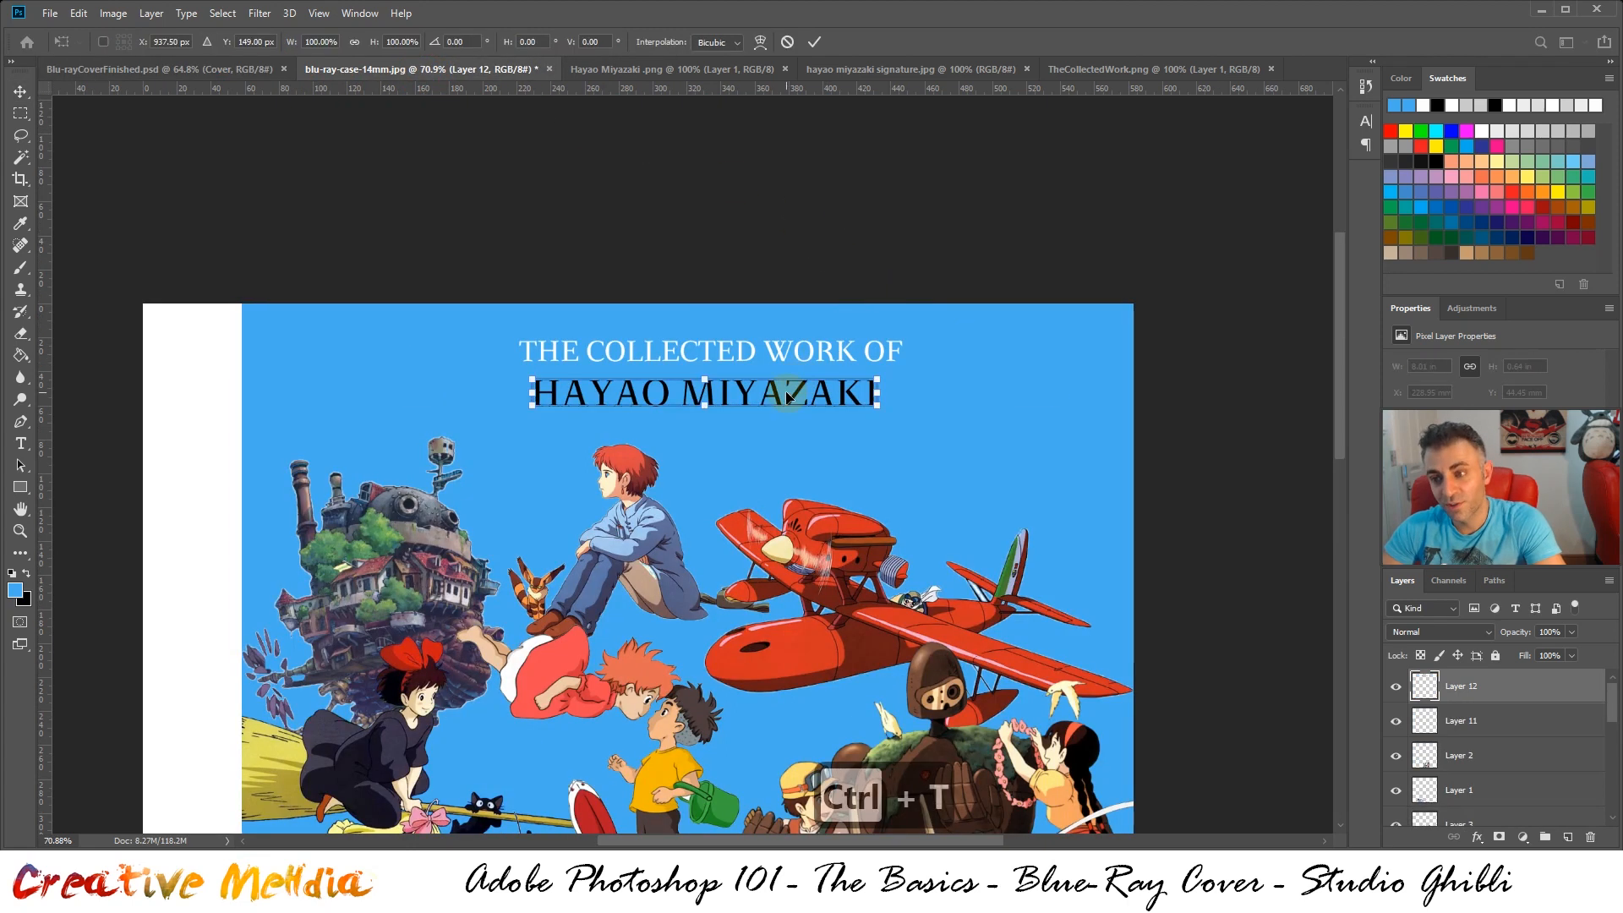
{"action": "left_click_drag", "start_coordinate": [745, 403], "coordinate": [558, 400]}
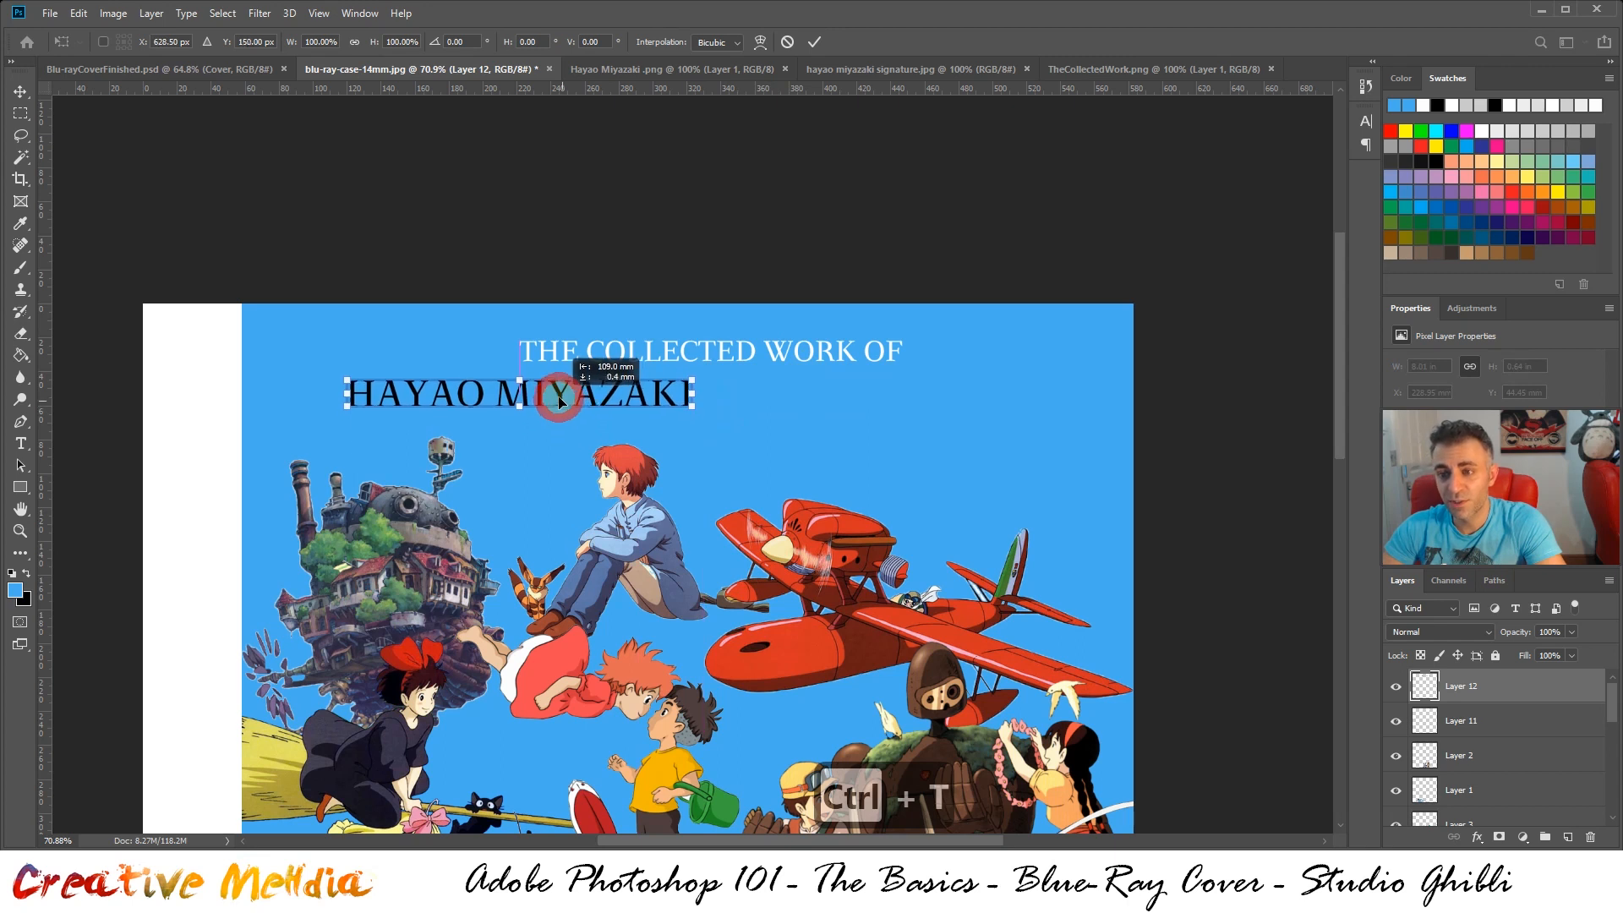
{"action": "left_click_drag", "start_coordinate": [691, 407], "coordinate": [1055, 505]}
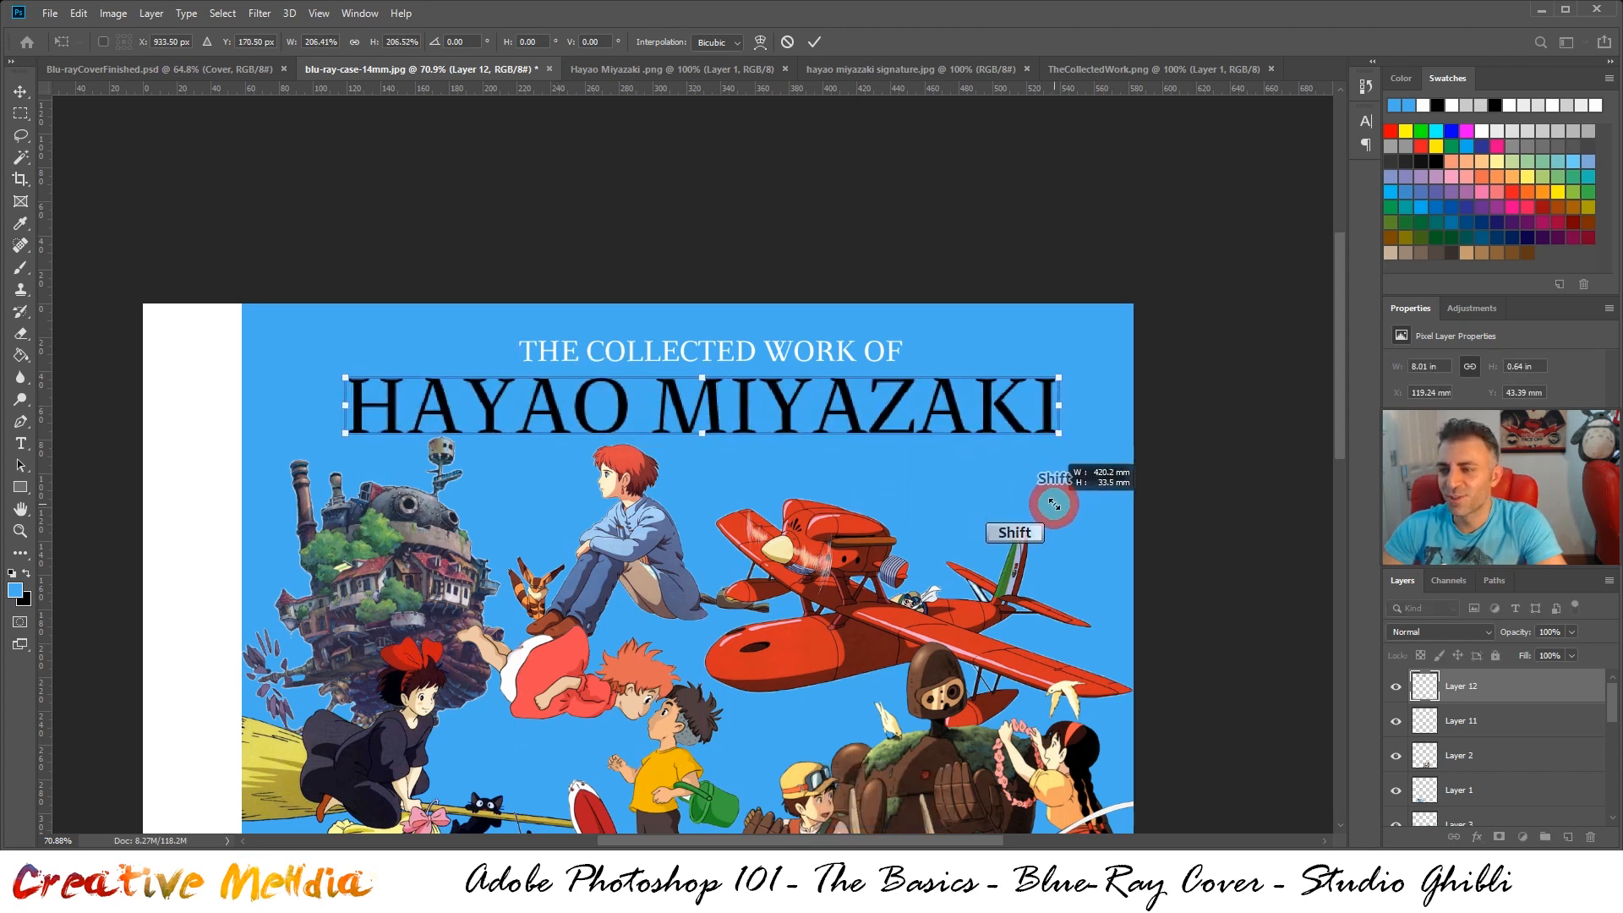
{"action": "left_click_drag", "start_coordinate": [790, 414], "coordinate": [786, 414]}
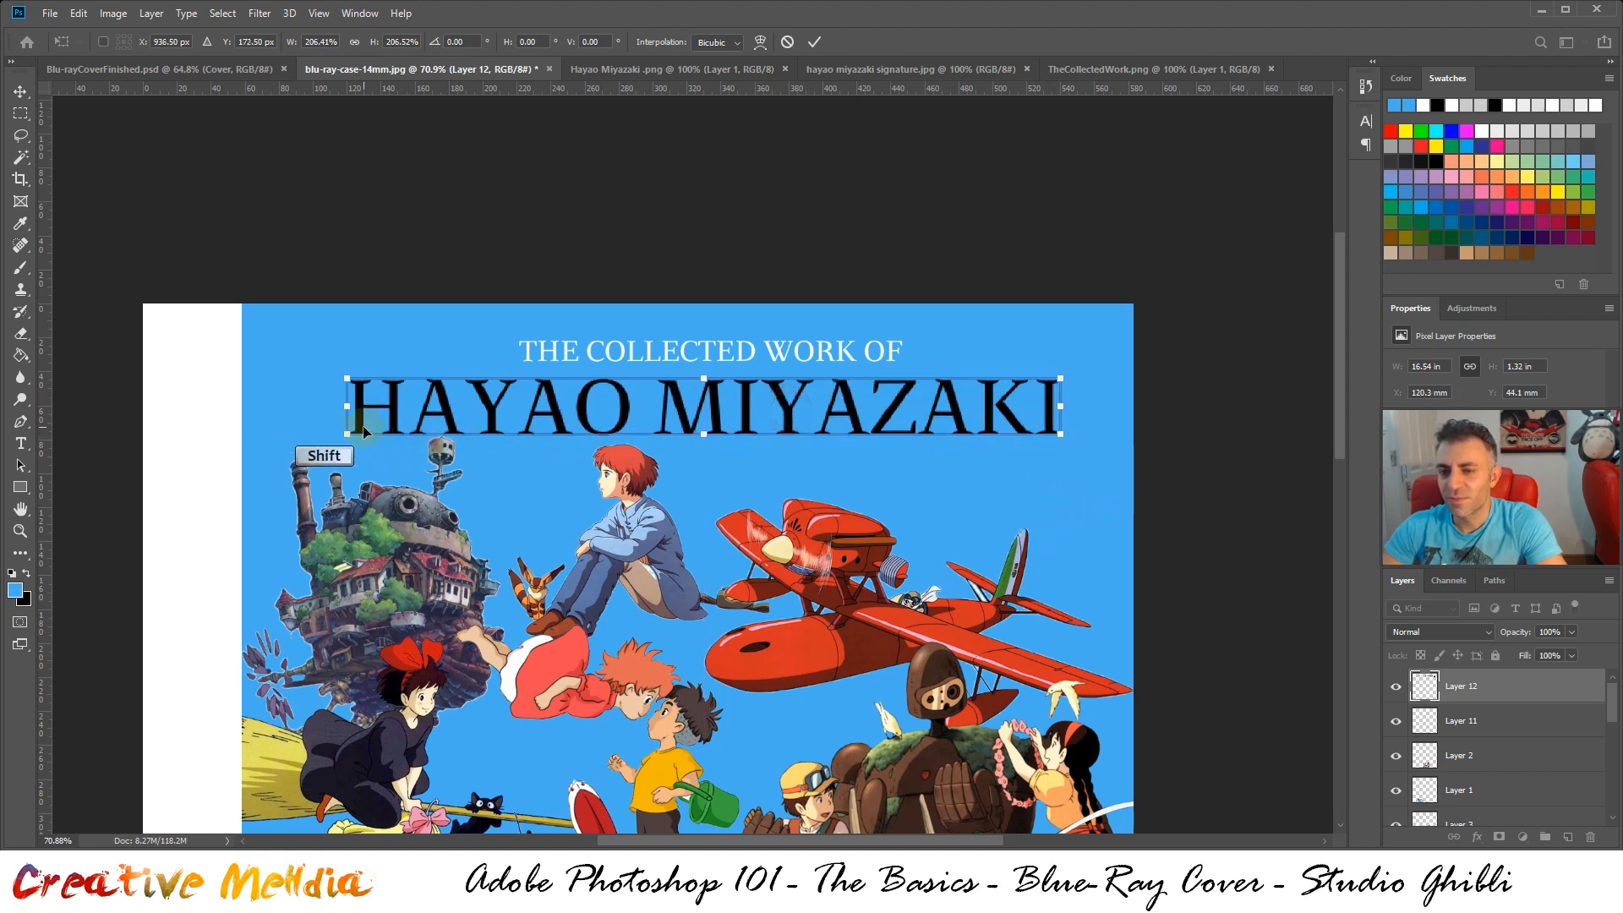
{"action": "left_click_drag", "start_coordinate": [348, 433], "coordinate": [367, 431]}
{"action": "left_click_drag", "start_coordinate": [725, 412], "coordinate": [721, 407]}
{"action": "key", "text": "ctrl+Return"}
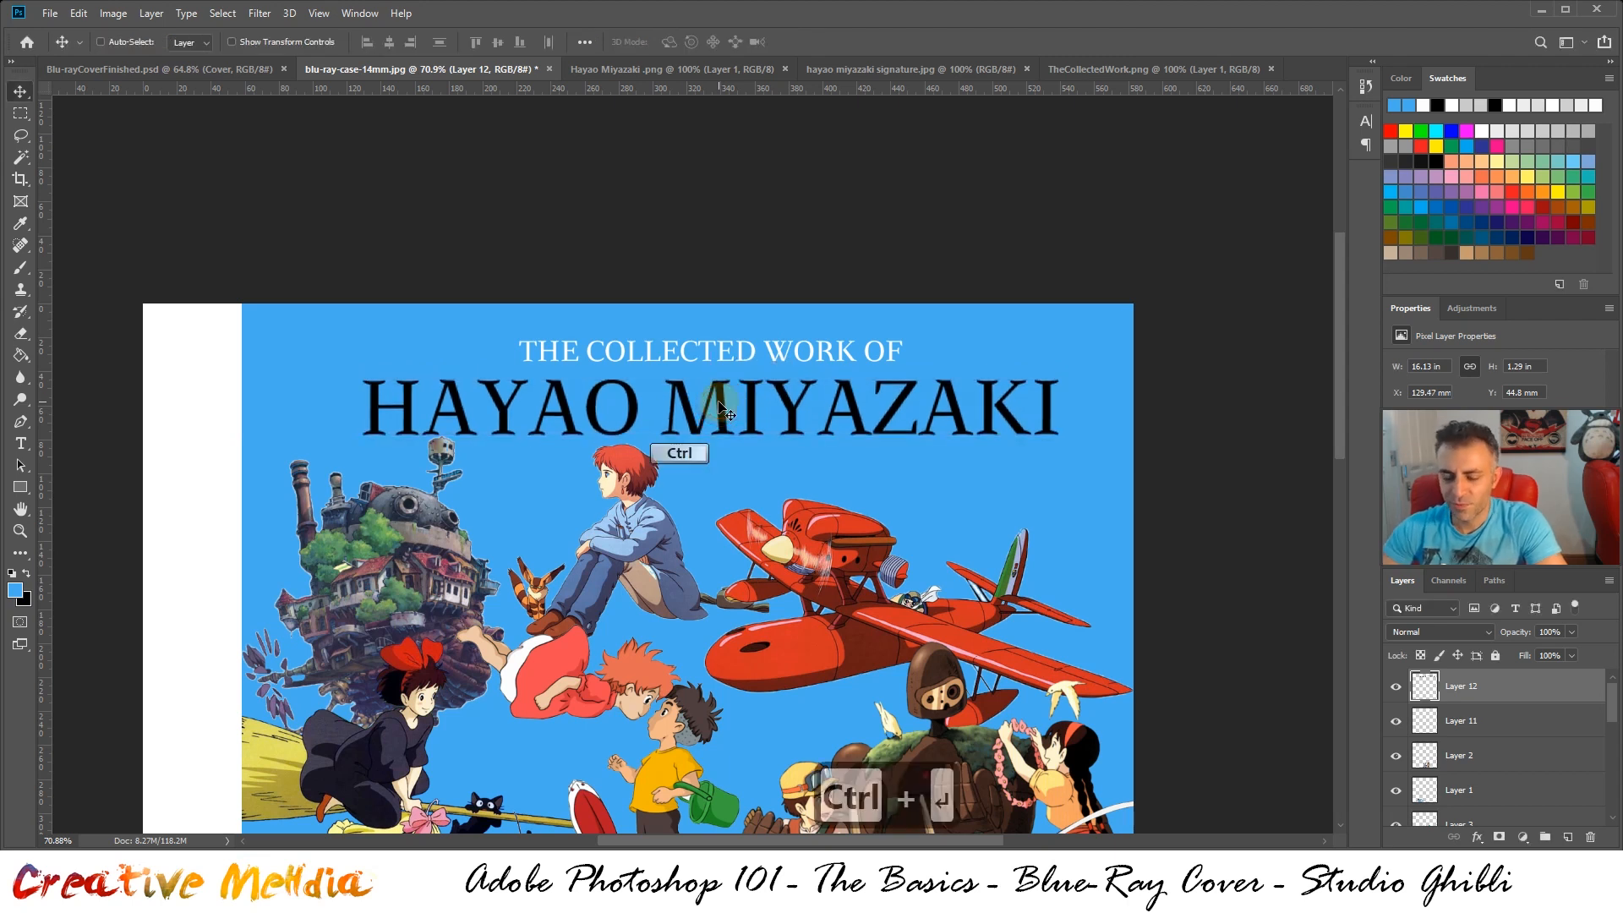
Invert the black "HAYAO MIYAZAKI" lettering to white and check it above the artwork
{"action": "key", "text": "ctrl+i"}
{"action": "scroll", "coordinate": [1064, 398], "scroll_direction": "down", "scroll_amount": 3}
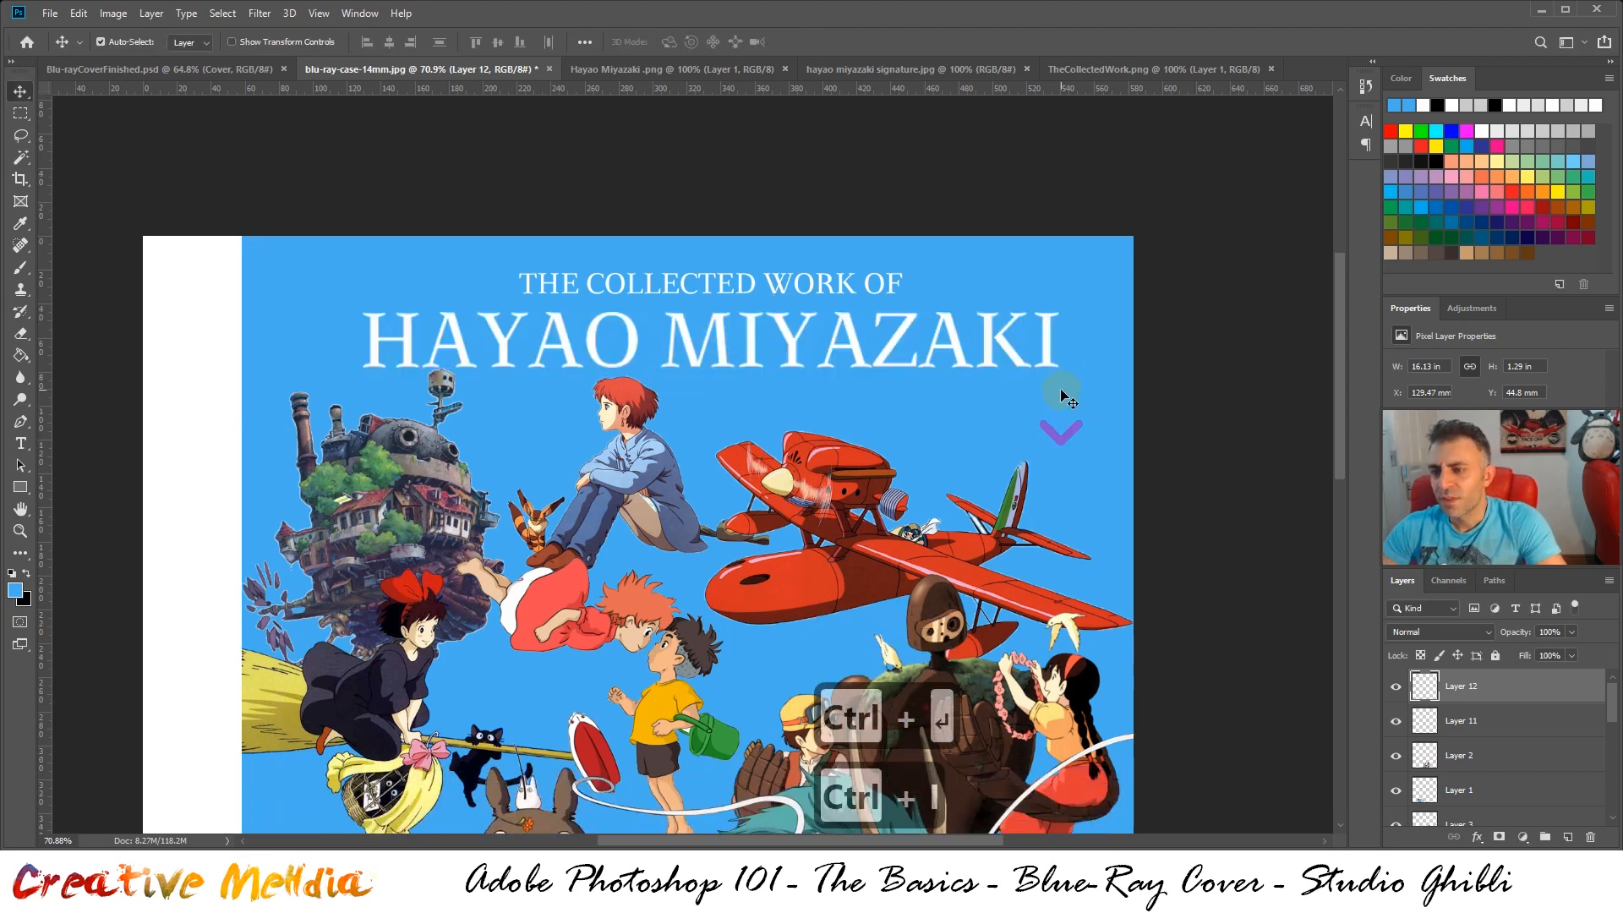
{"action": "scroll", "coordinate": [1064, 396], "scroll_direction": "up", "scroll_amount": 2}
{"action": "scroll", "coordinate": [1063, 397], "scroll_direction": "up", "scroll_amount": 2}
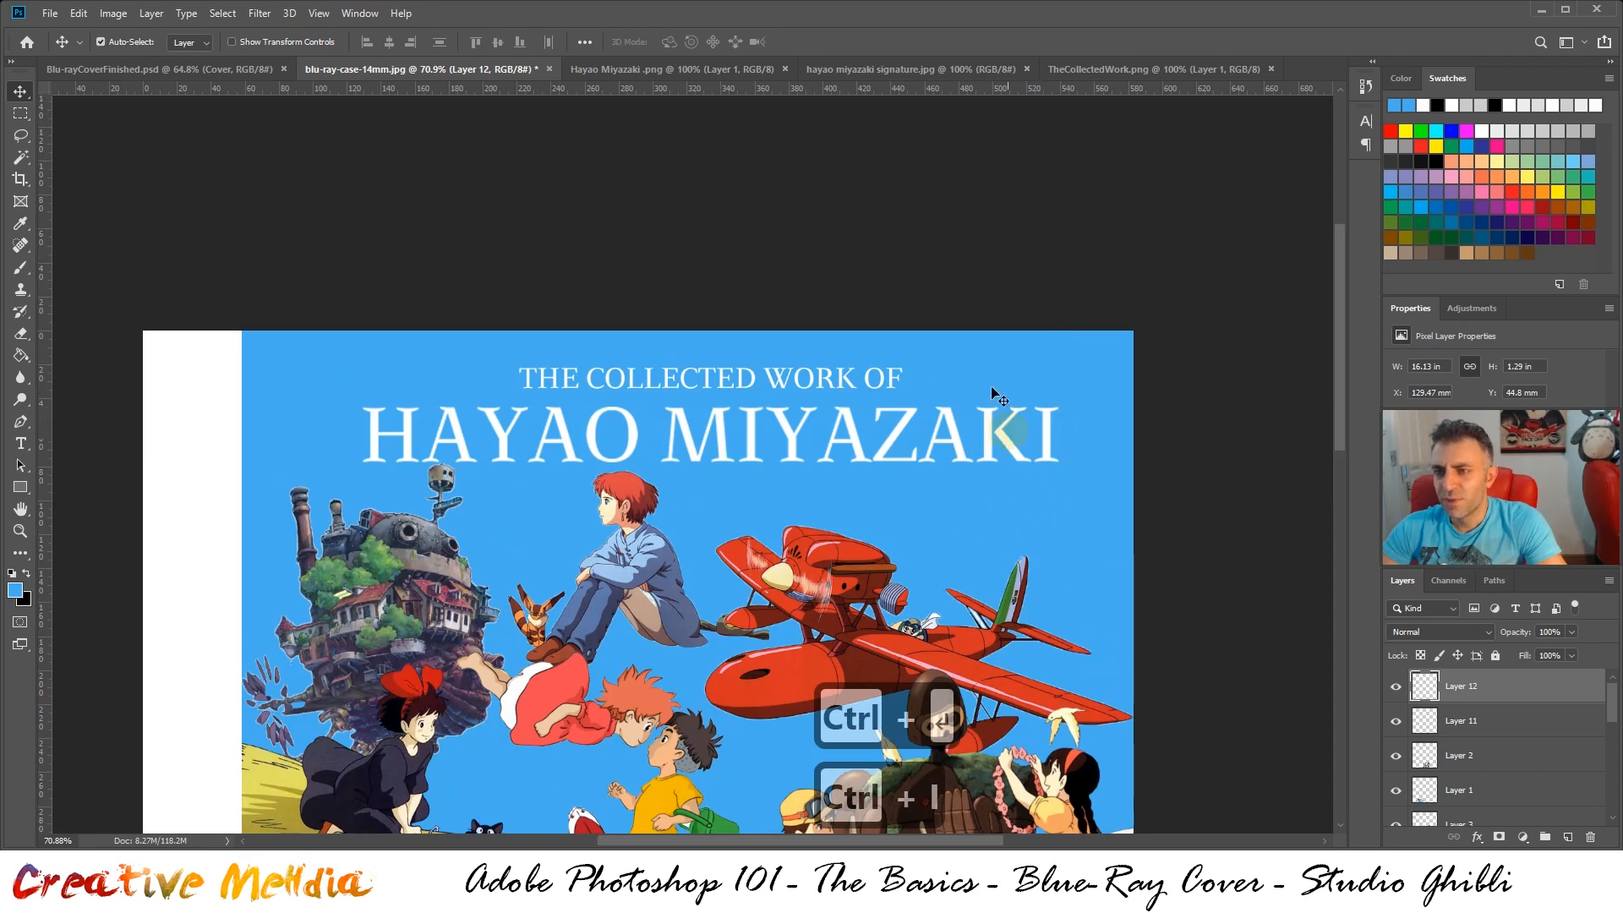
Close the used title images Hayao Miyazaki .png and TheCollectedWork.png
{"action": "left_click", "coordinate": [744, 68]}
{"action": "left_click", "coordinate": [786, 69]}
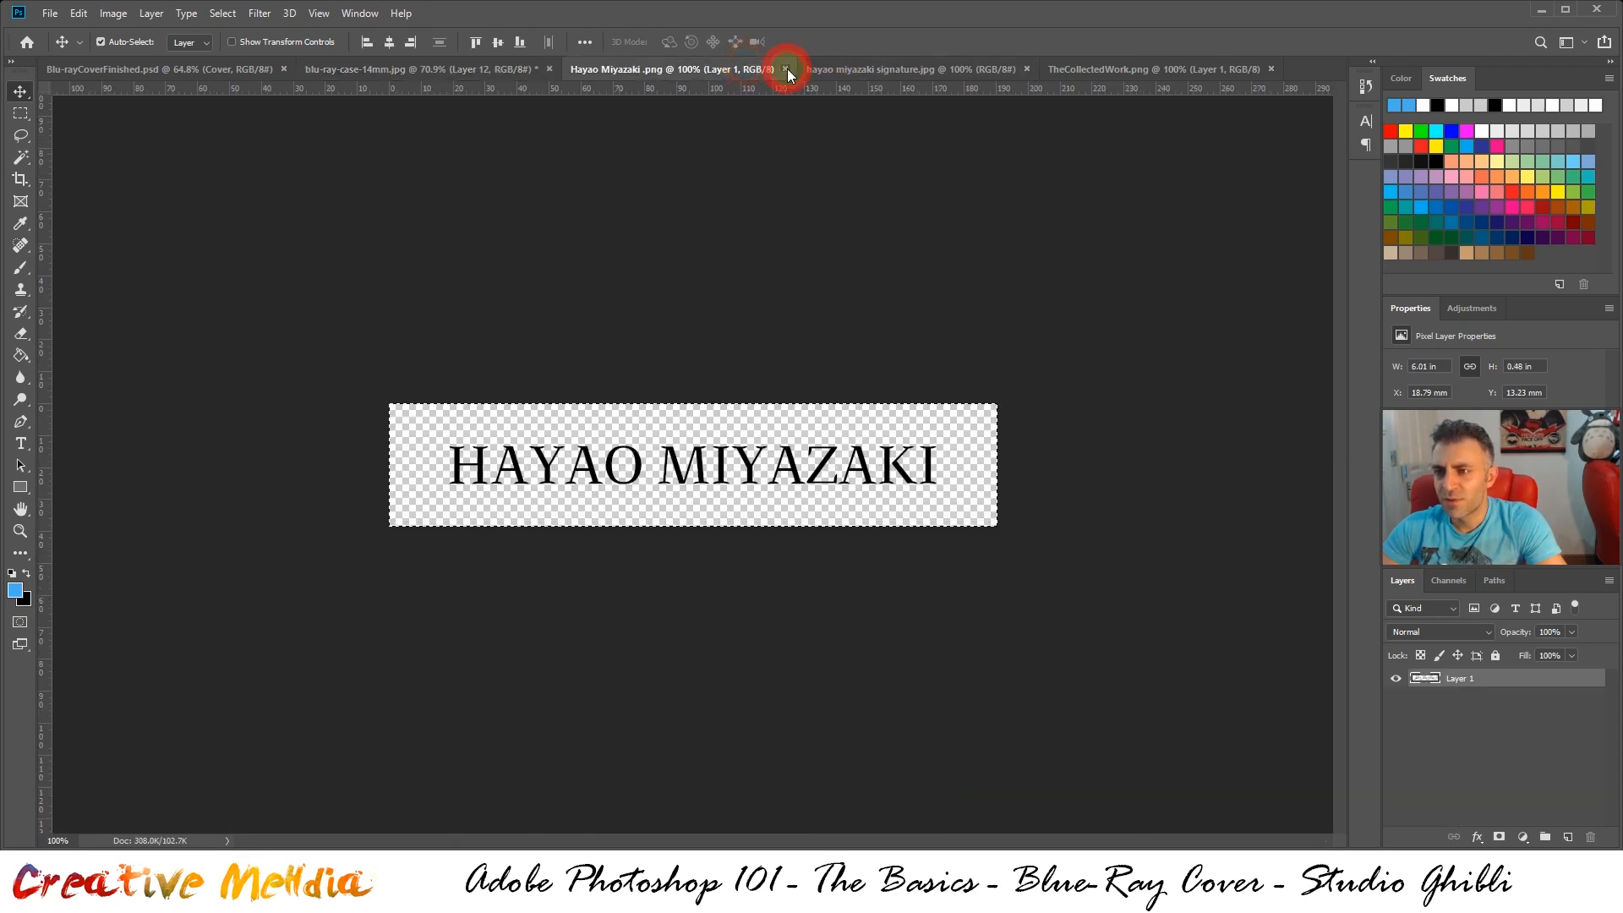
{"action": "left_click", "coordinate": [910, 70]}
{"action": "left_click", "coordinate": [1035, 70]}
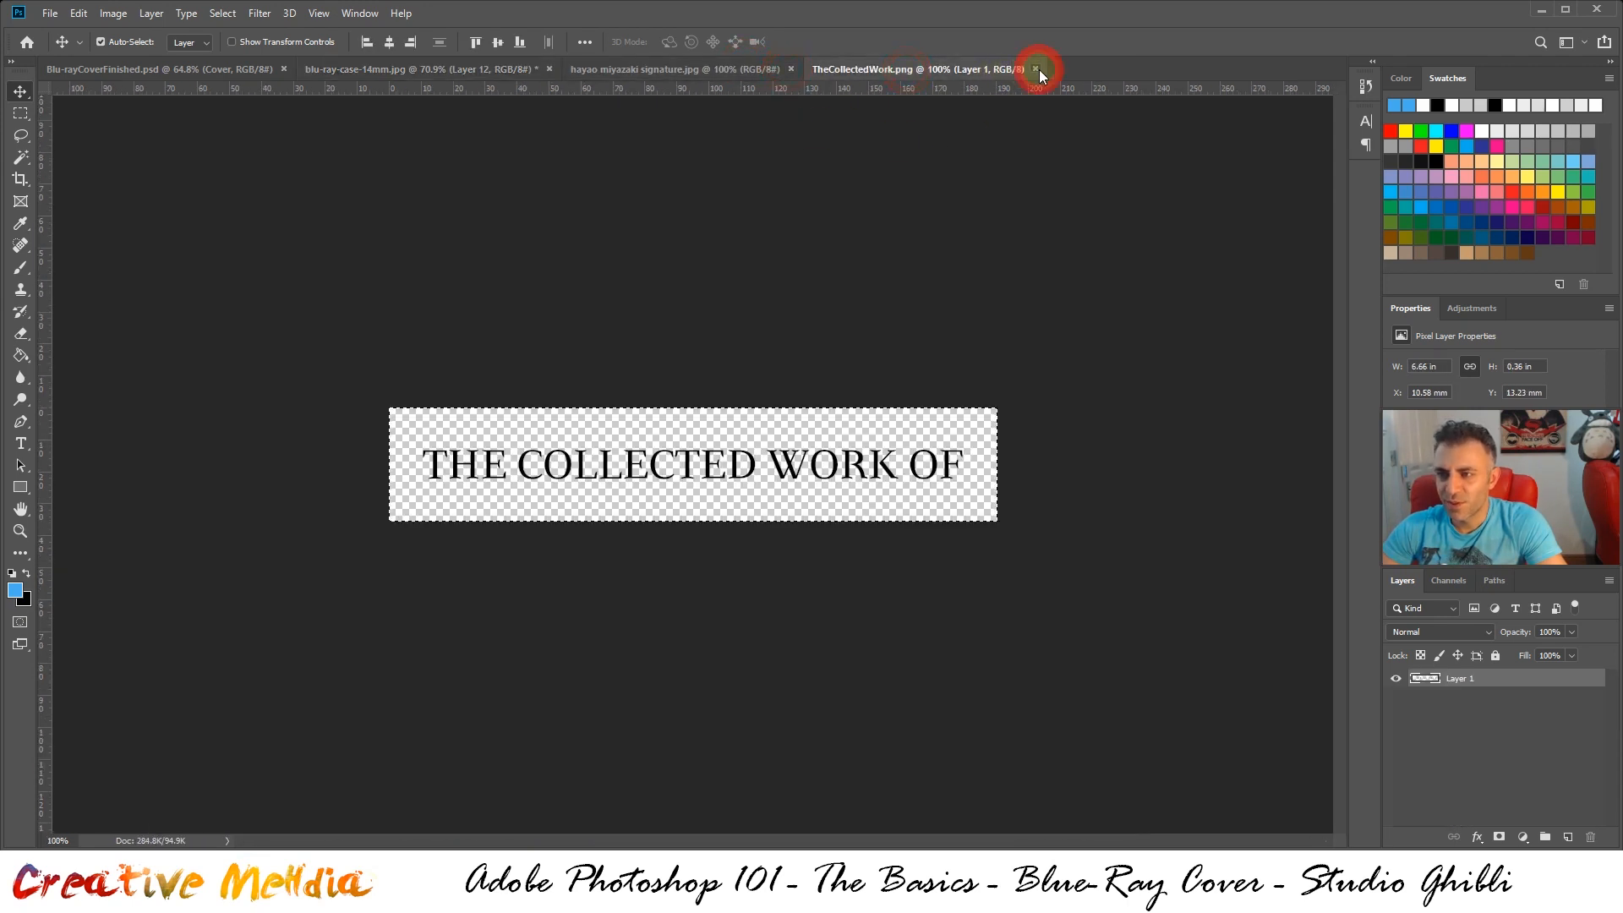
Unlock the background layer of hayao miyazaki signature.jpg and clear the selection around the canvas
{"action": "left_click", "coordinate": [713, 69]}
{"action": "key", "text": "ctrl+a"}
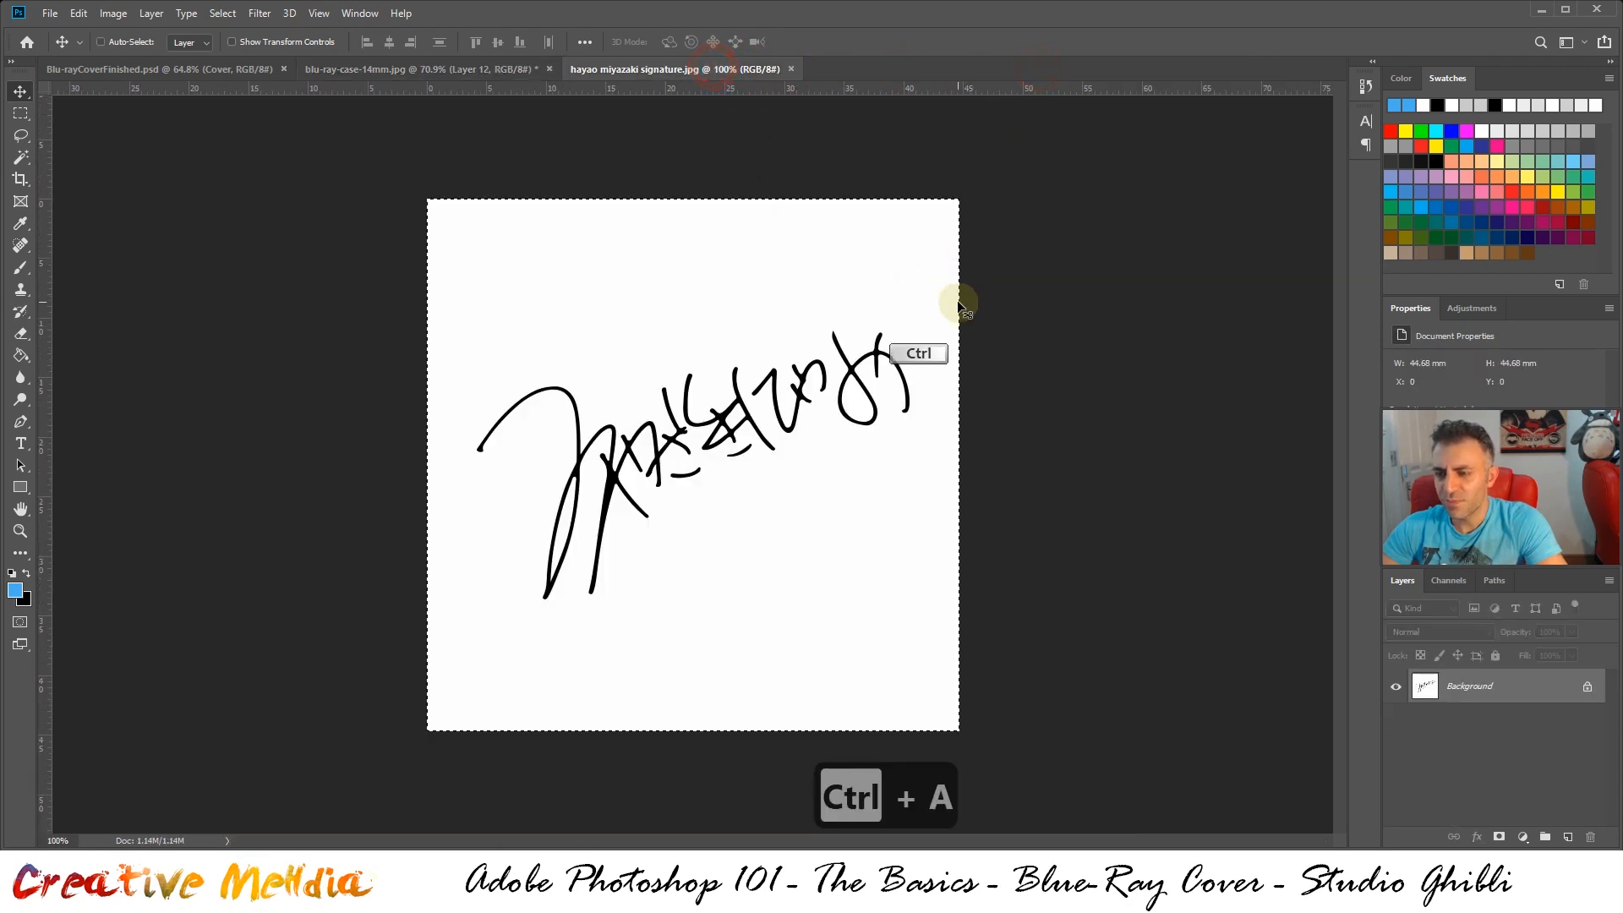
{"action": "left_click", "coordinate": [1589, 688]}
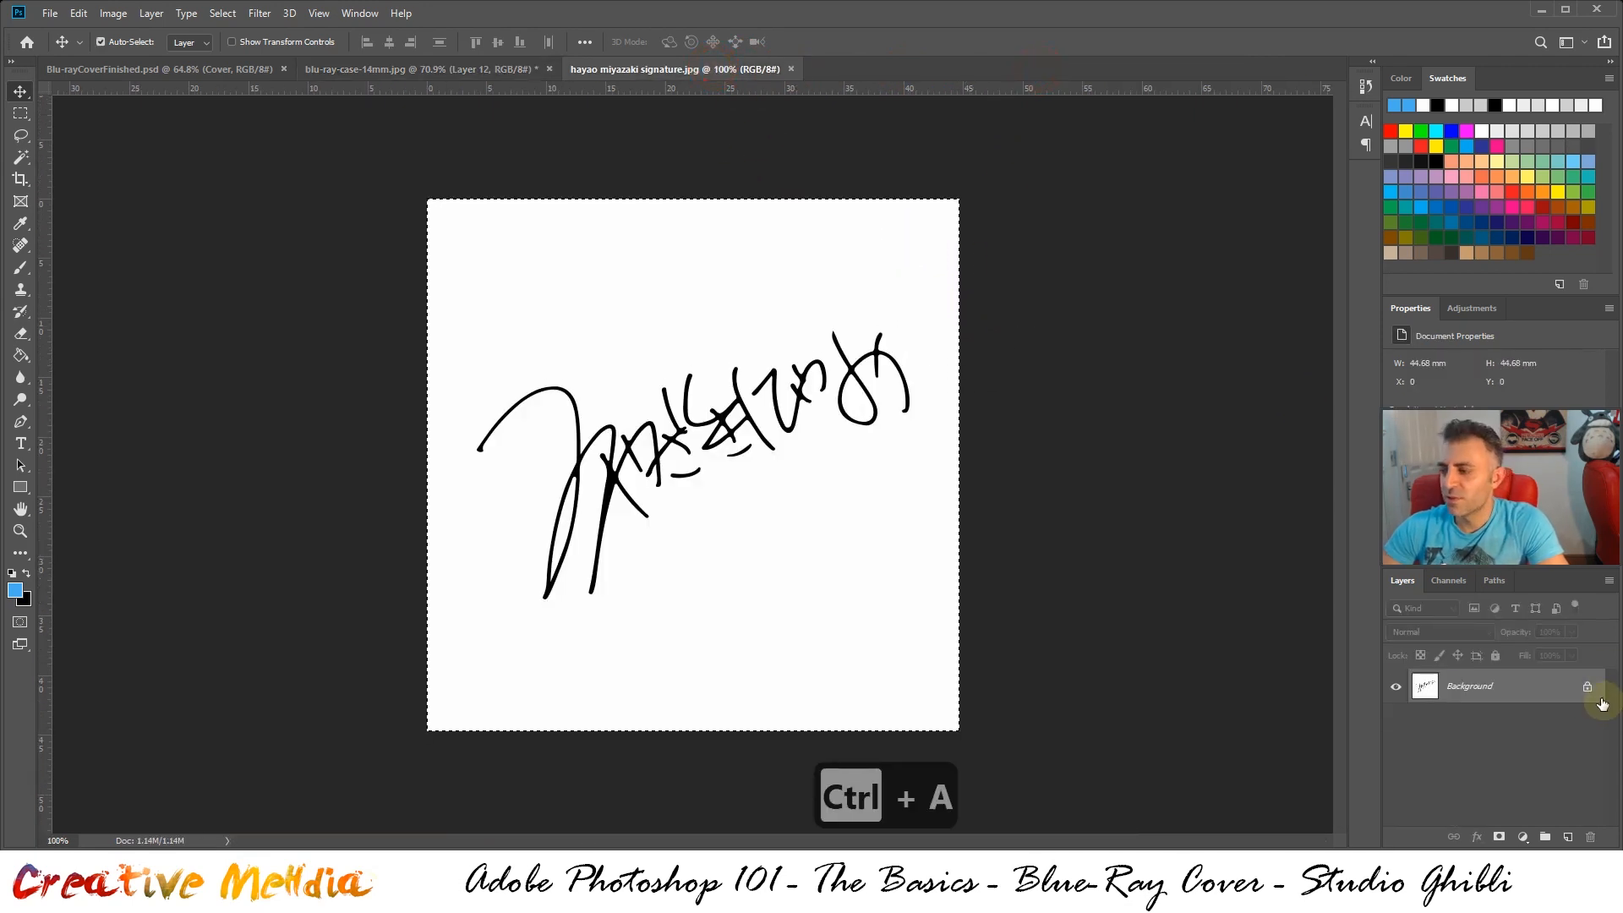
{"action": "left_click", "coordinate": [1592, 691]}
{"action": "key", "text": "ctrl+d"}
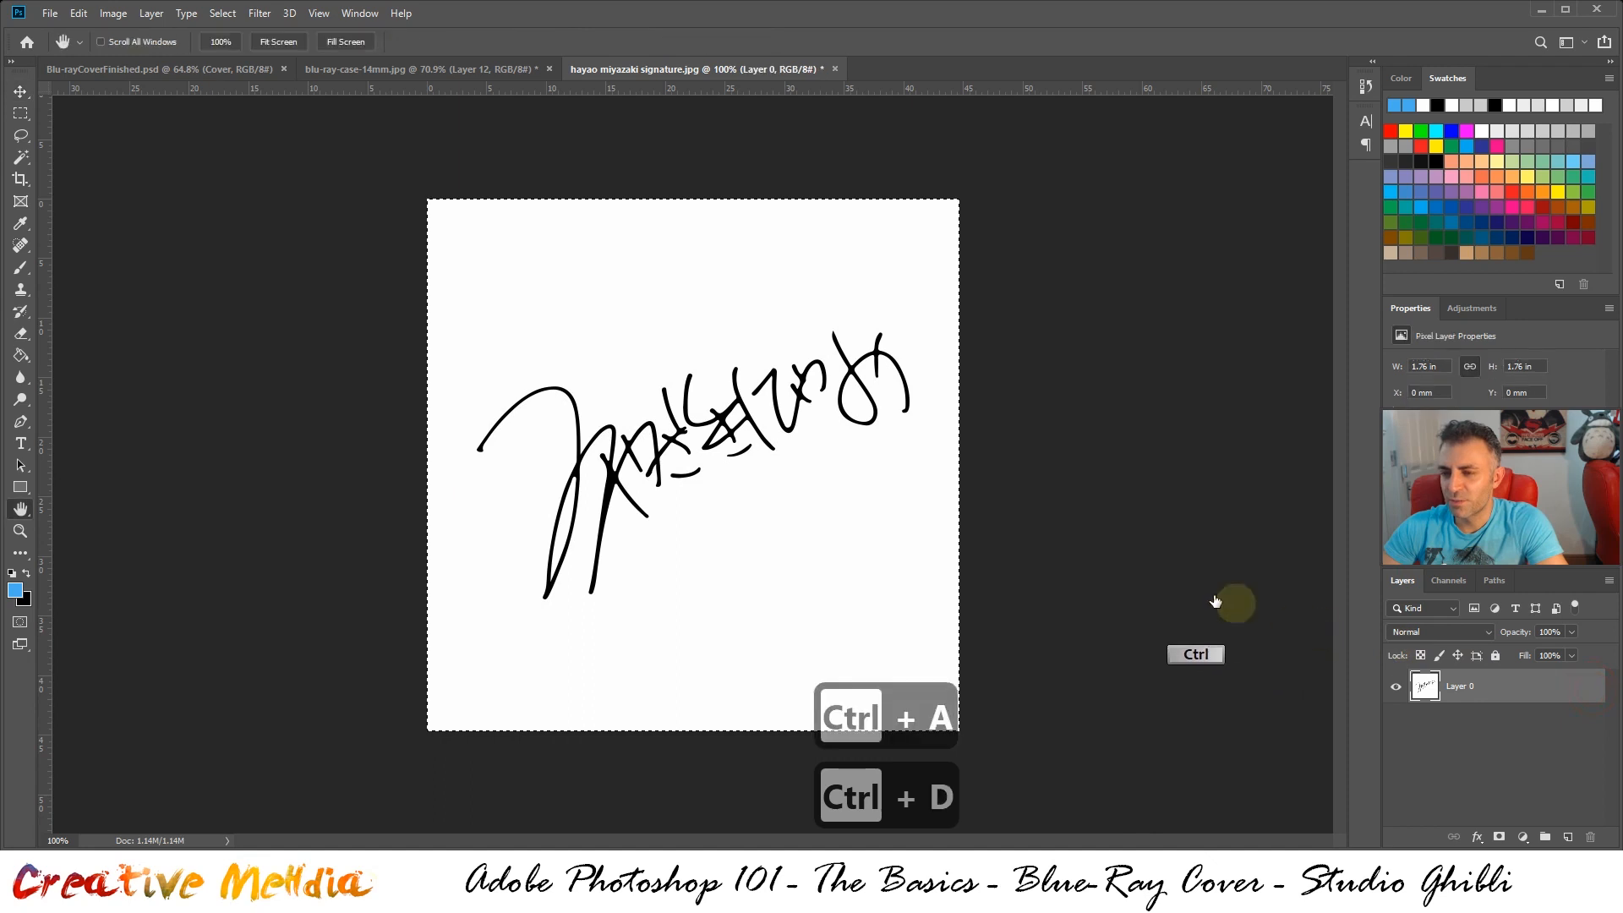
{"action": "left_click", "coordinate": [1473, 300]}
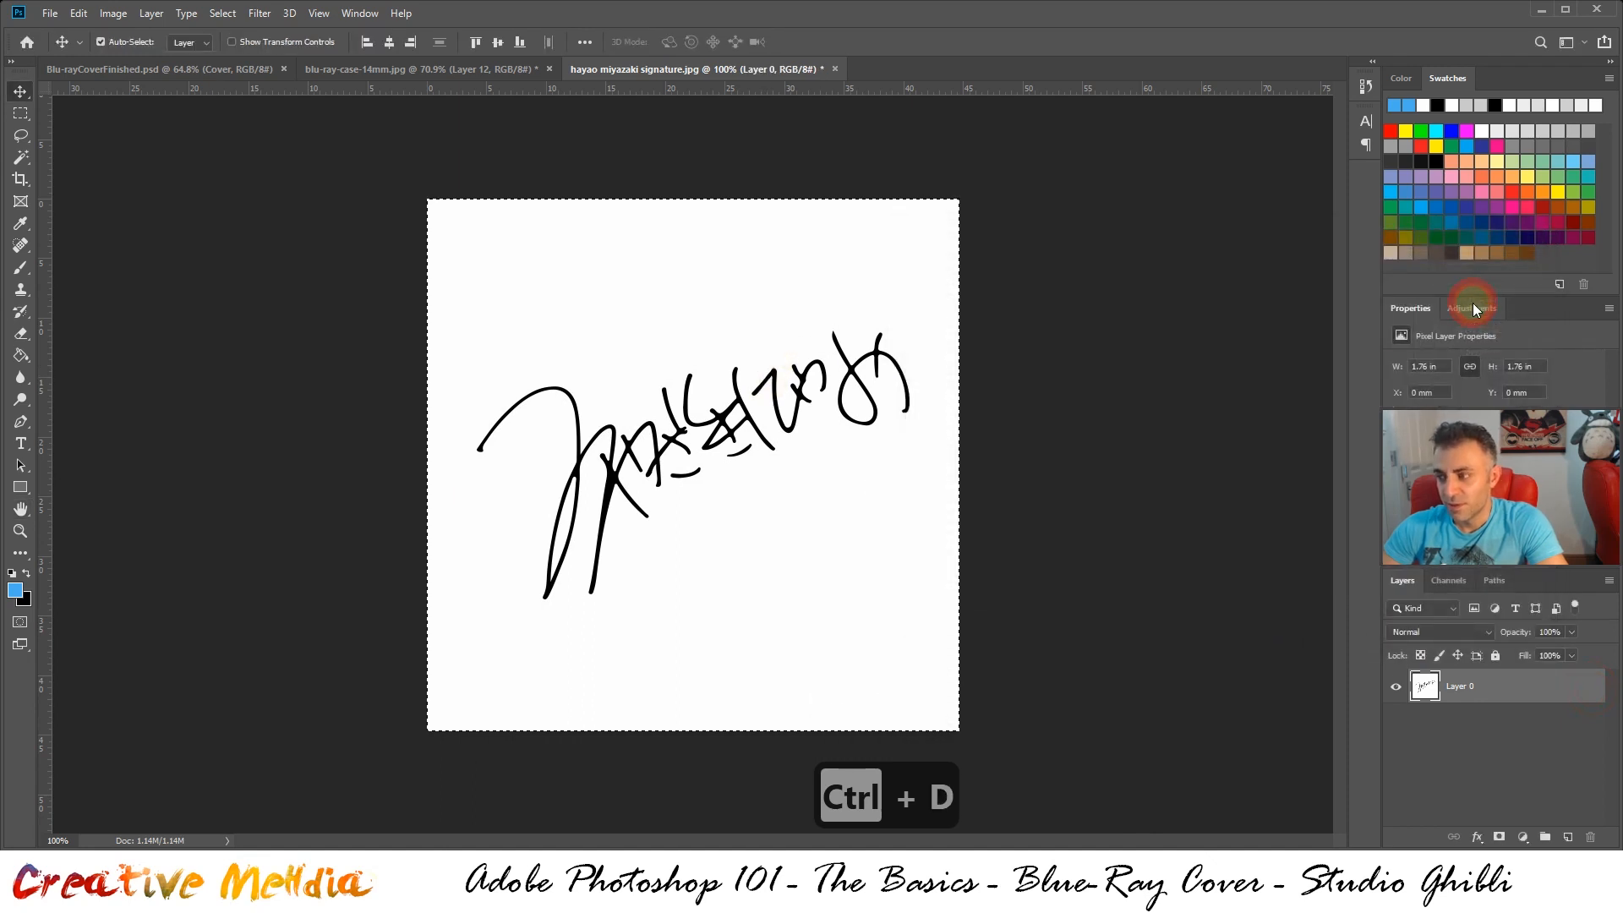
{"action": "key", "text": "ctrl+d"}
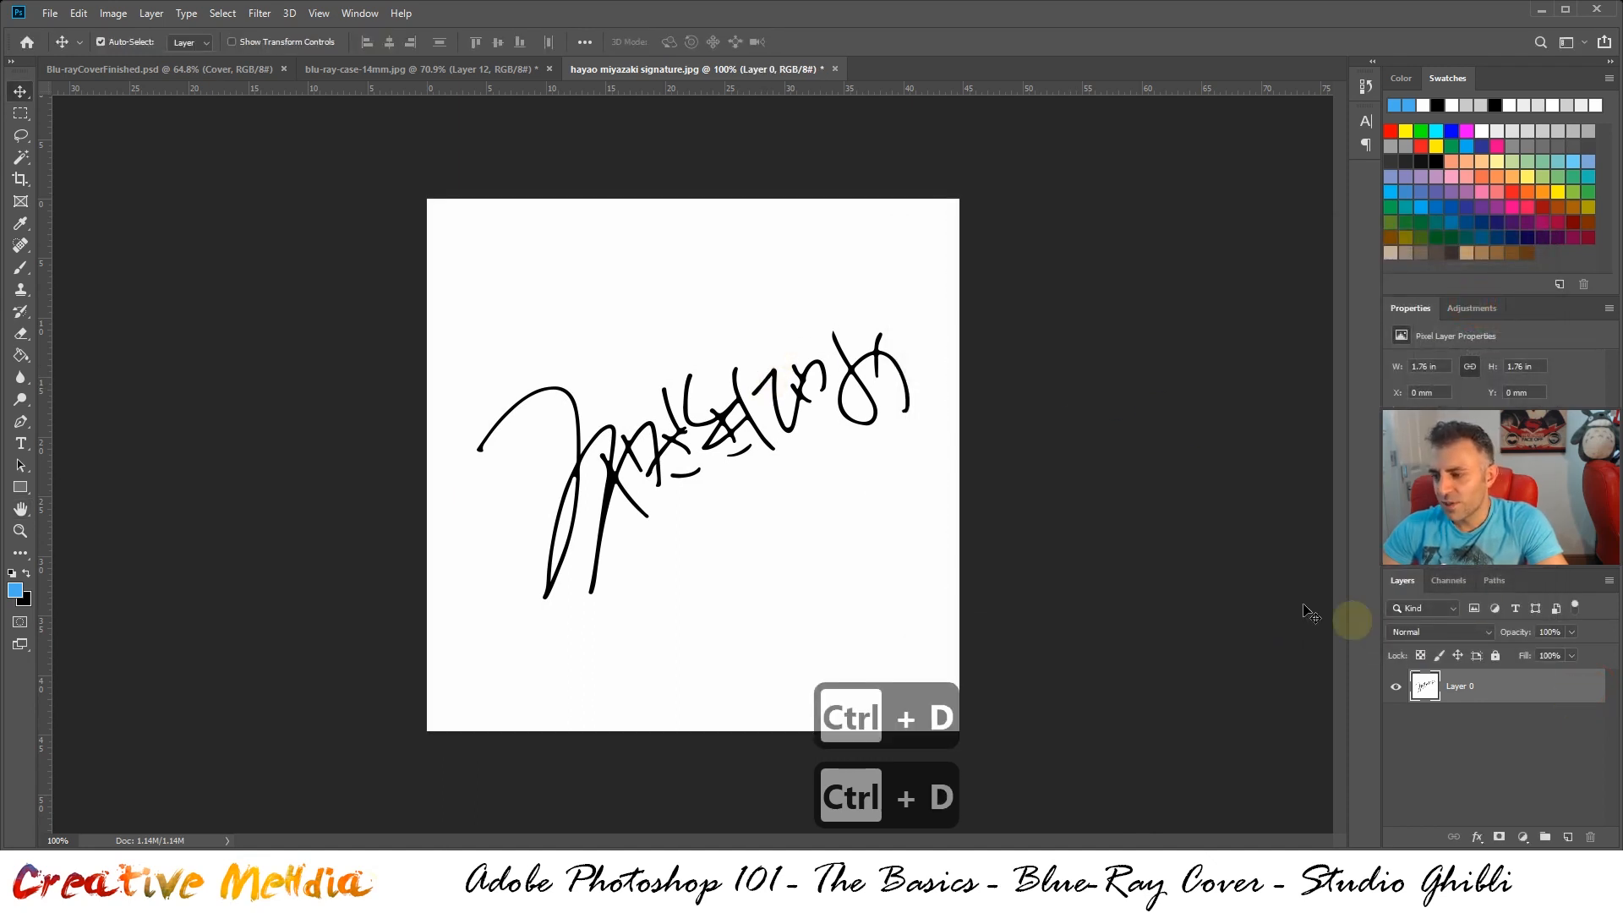
{"action": "left_click", "coordinate": [260, 14]}
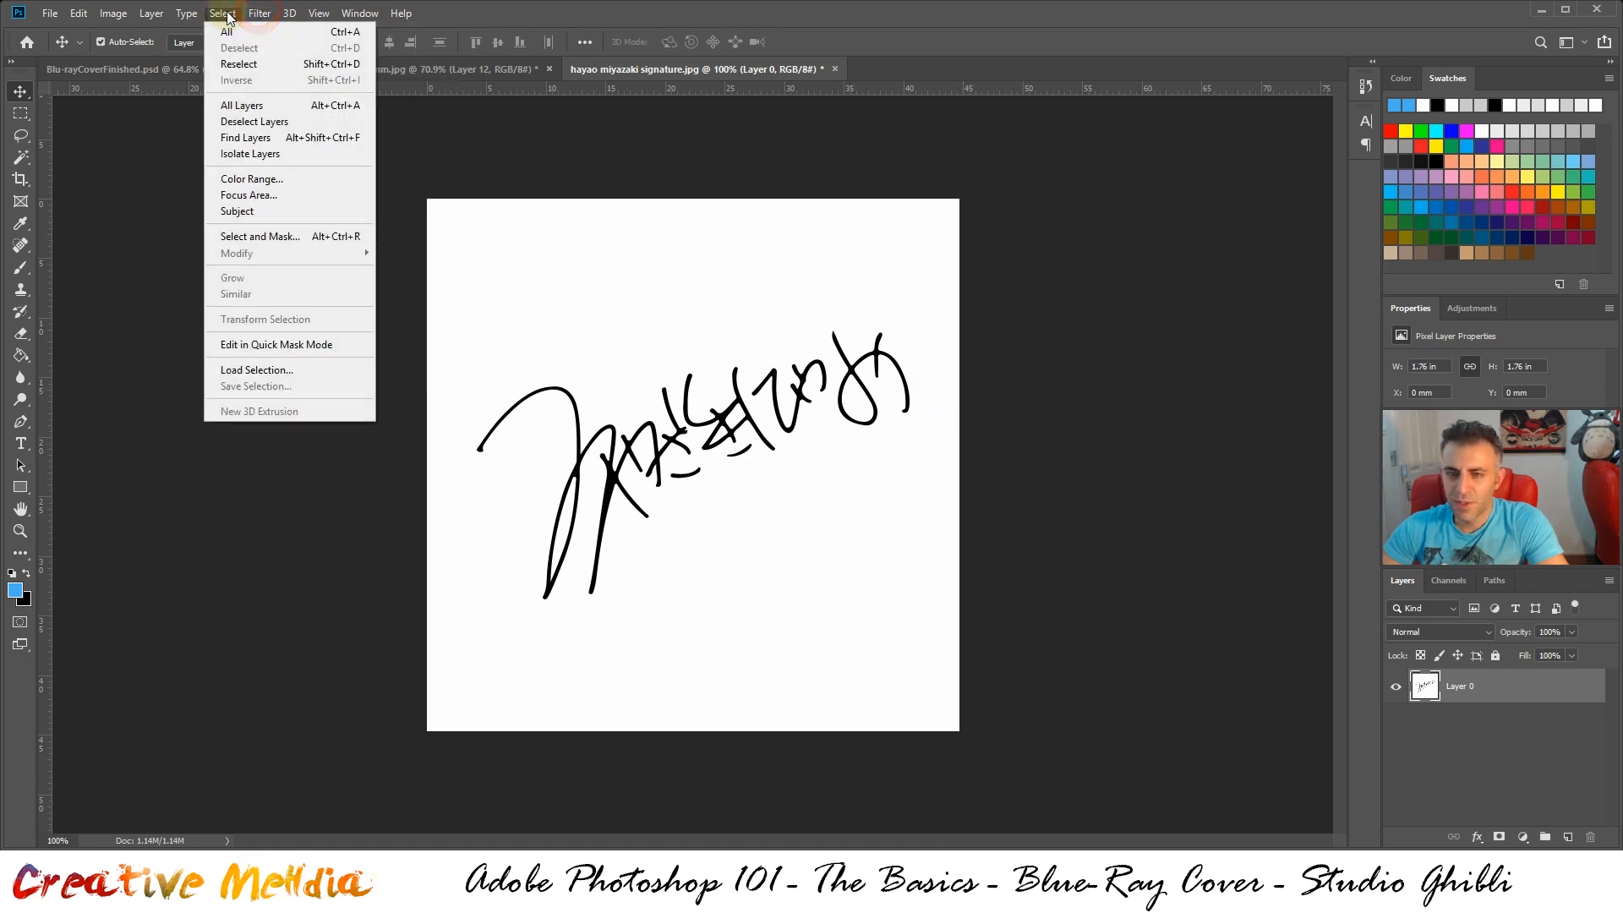
{"action": "left_click", "coordinate": [319, 179]}
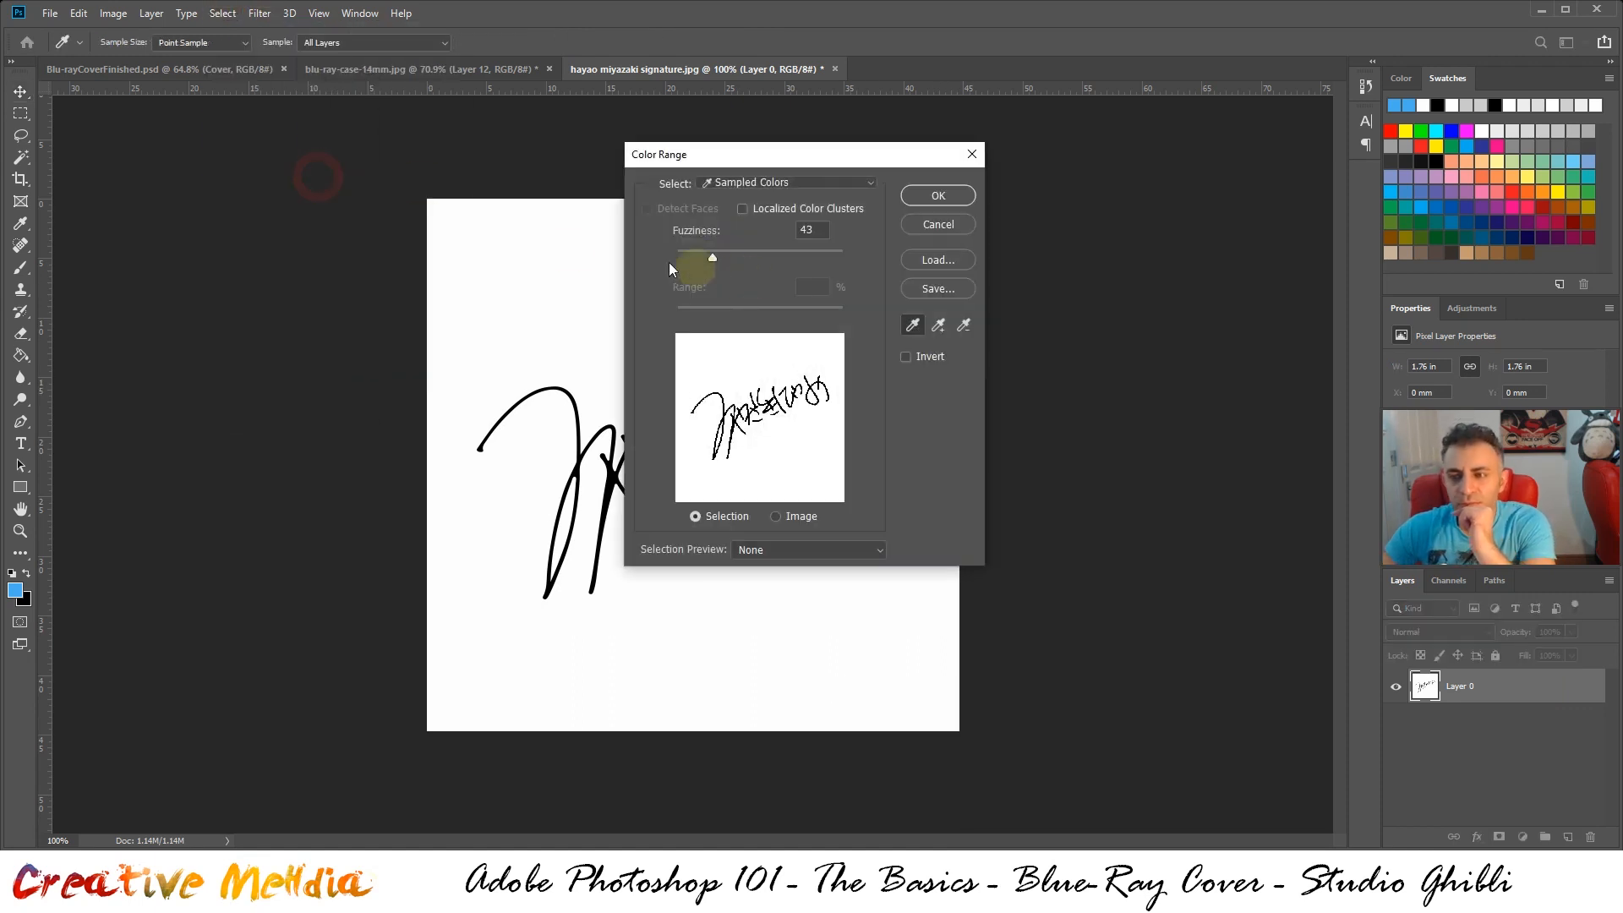
{"action": "left_click", "coordinate": [568, 251]}
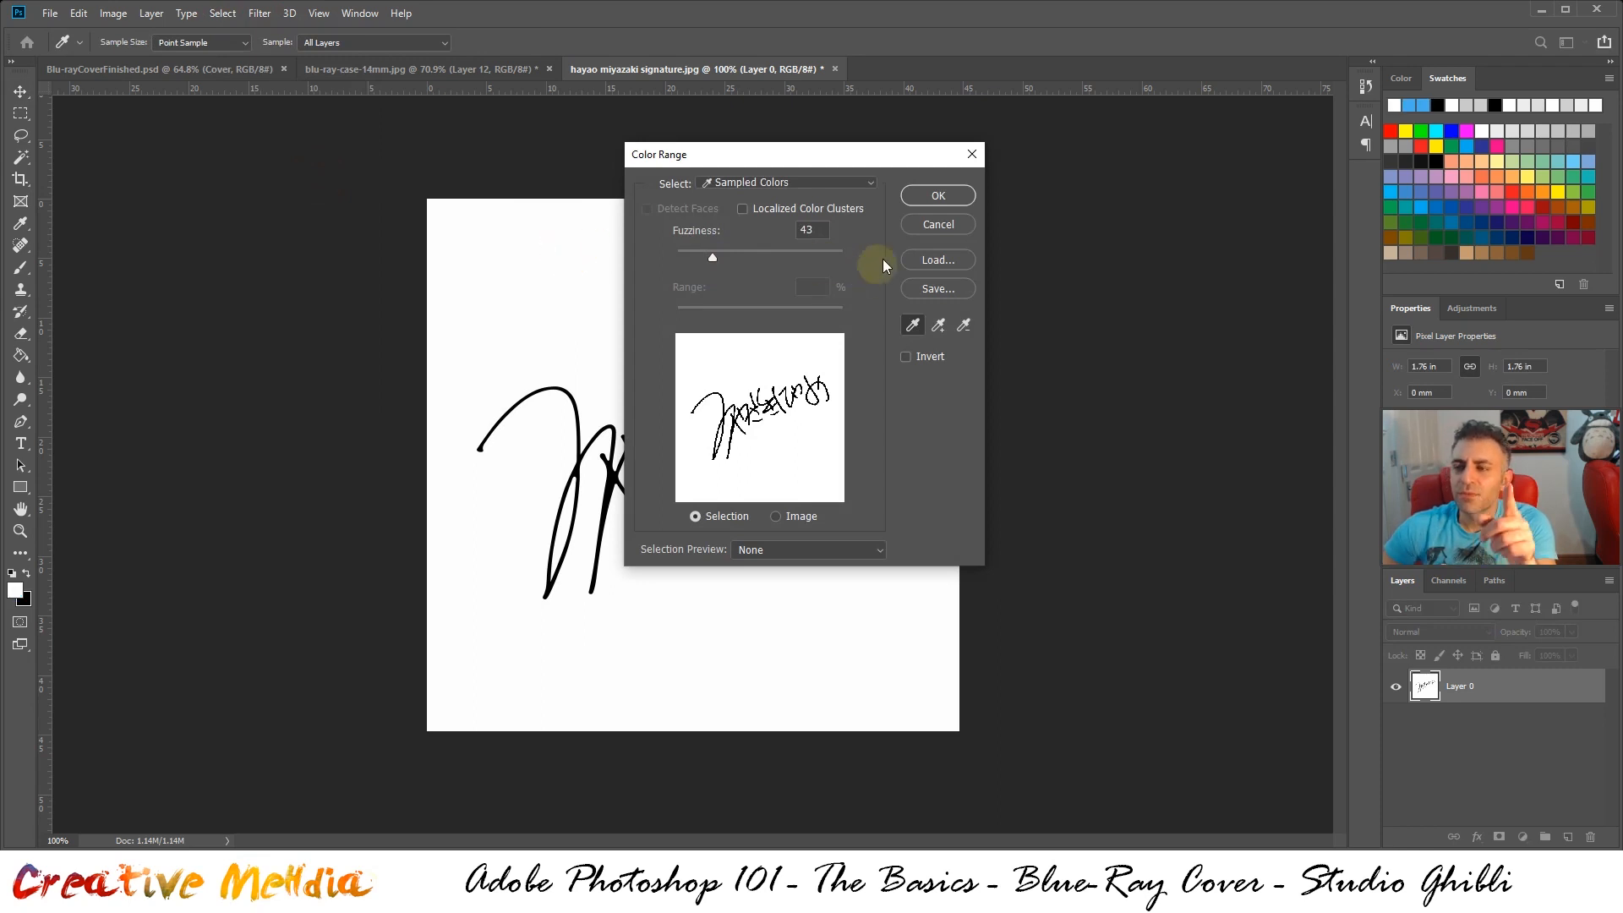
{"action": "left_click", "coordinate": [931, 225]}
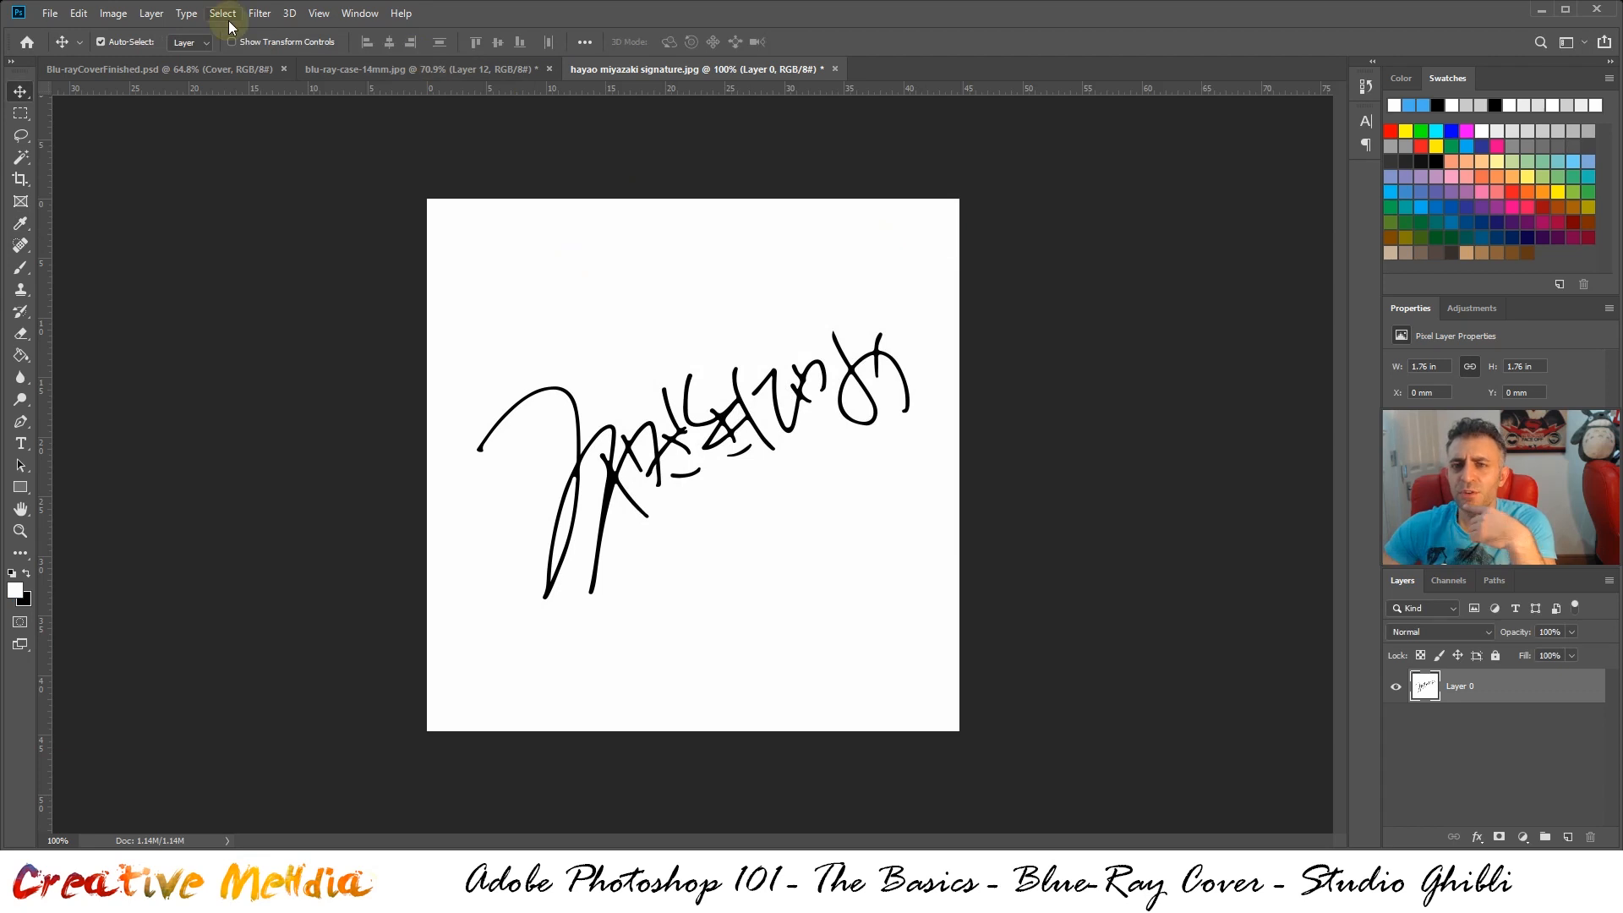
Select the white background of the signature image with Color Range at fuzziness 43 and delete it, leaving only the strokes
{"action": "left_click", "coordinate": [226, 19]}
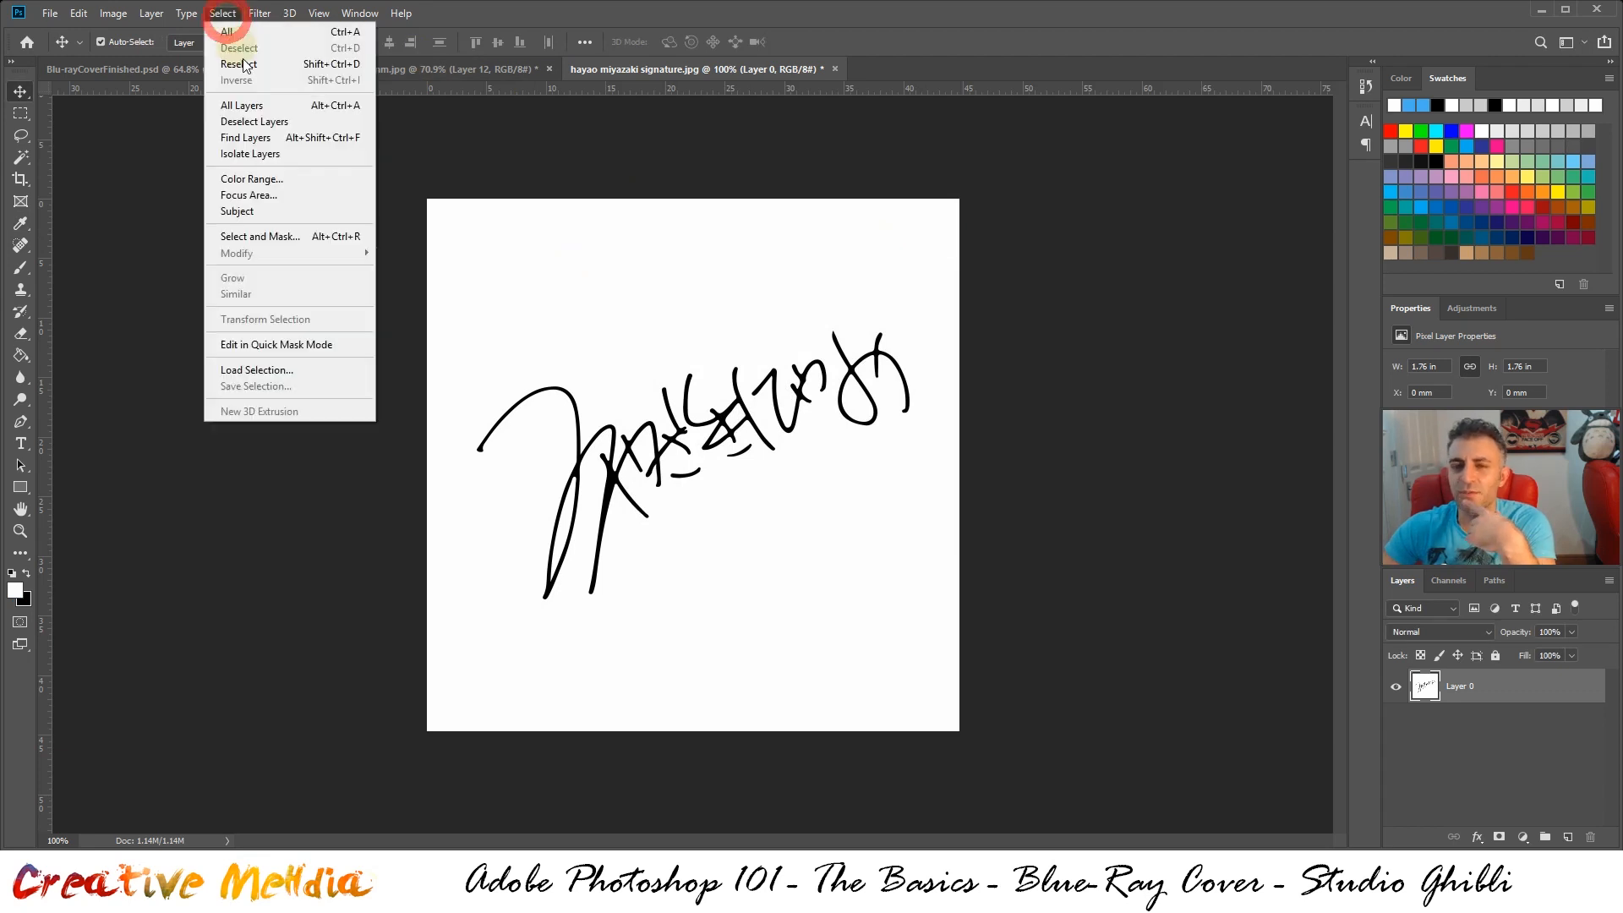
{"action": "left_click", "coordinate": [286, 175]}
{"action": "left_click", "coordinate": [561, 252]}
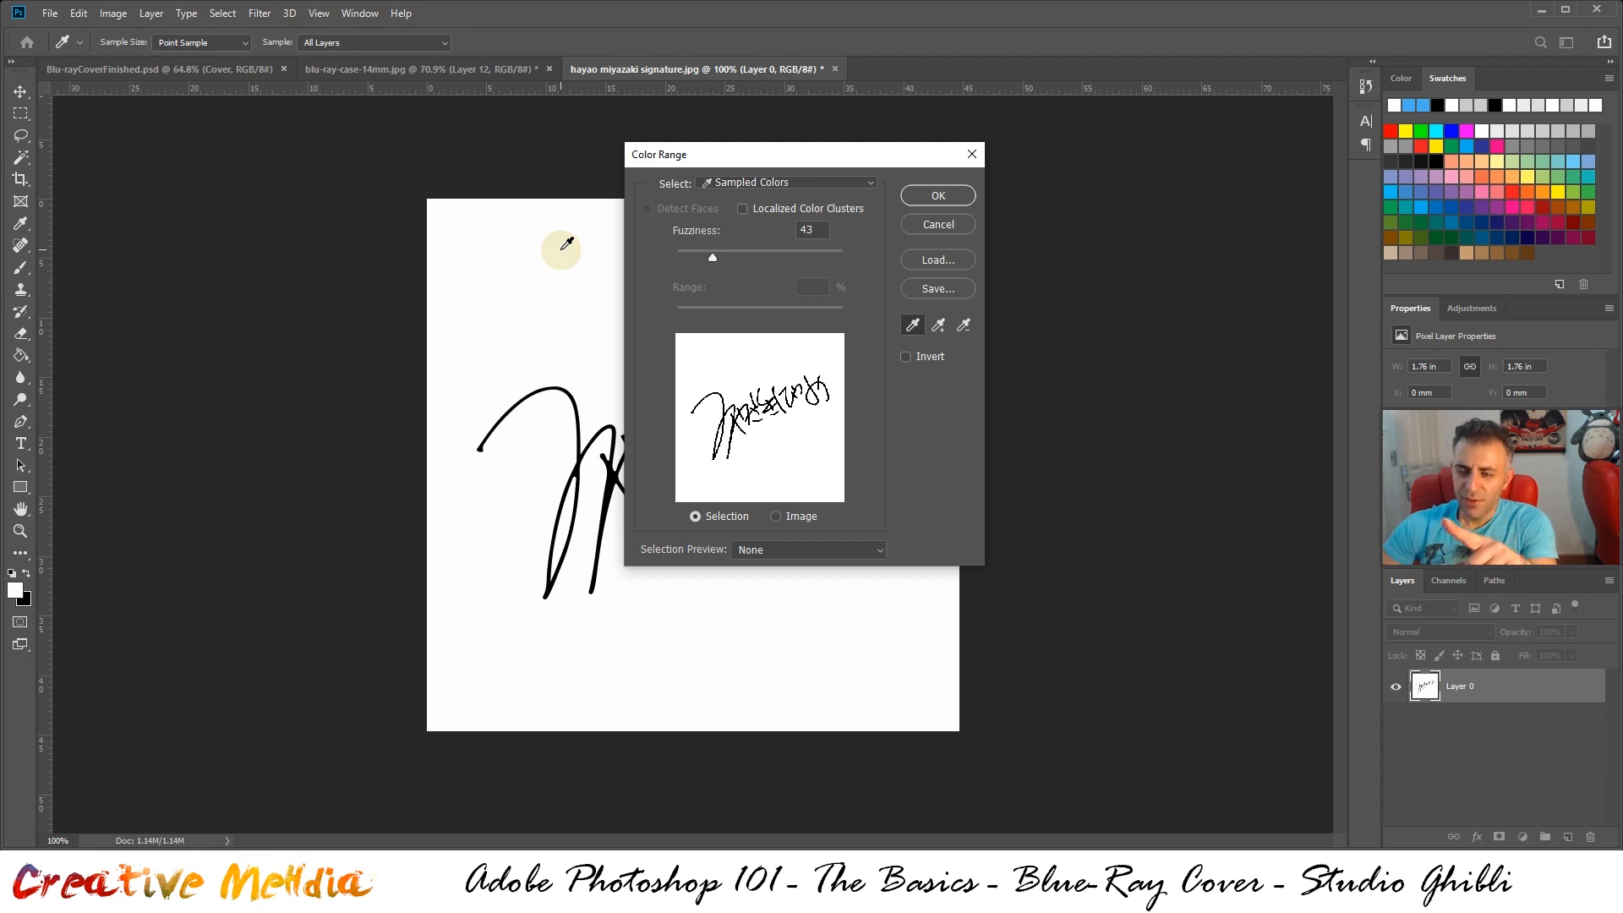
{"action": "left_click", "coordinate": [971, 193]}
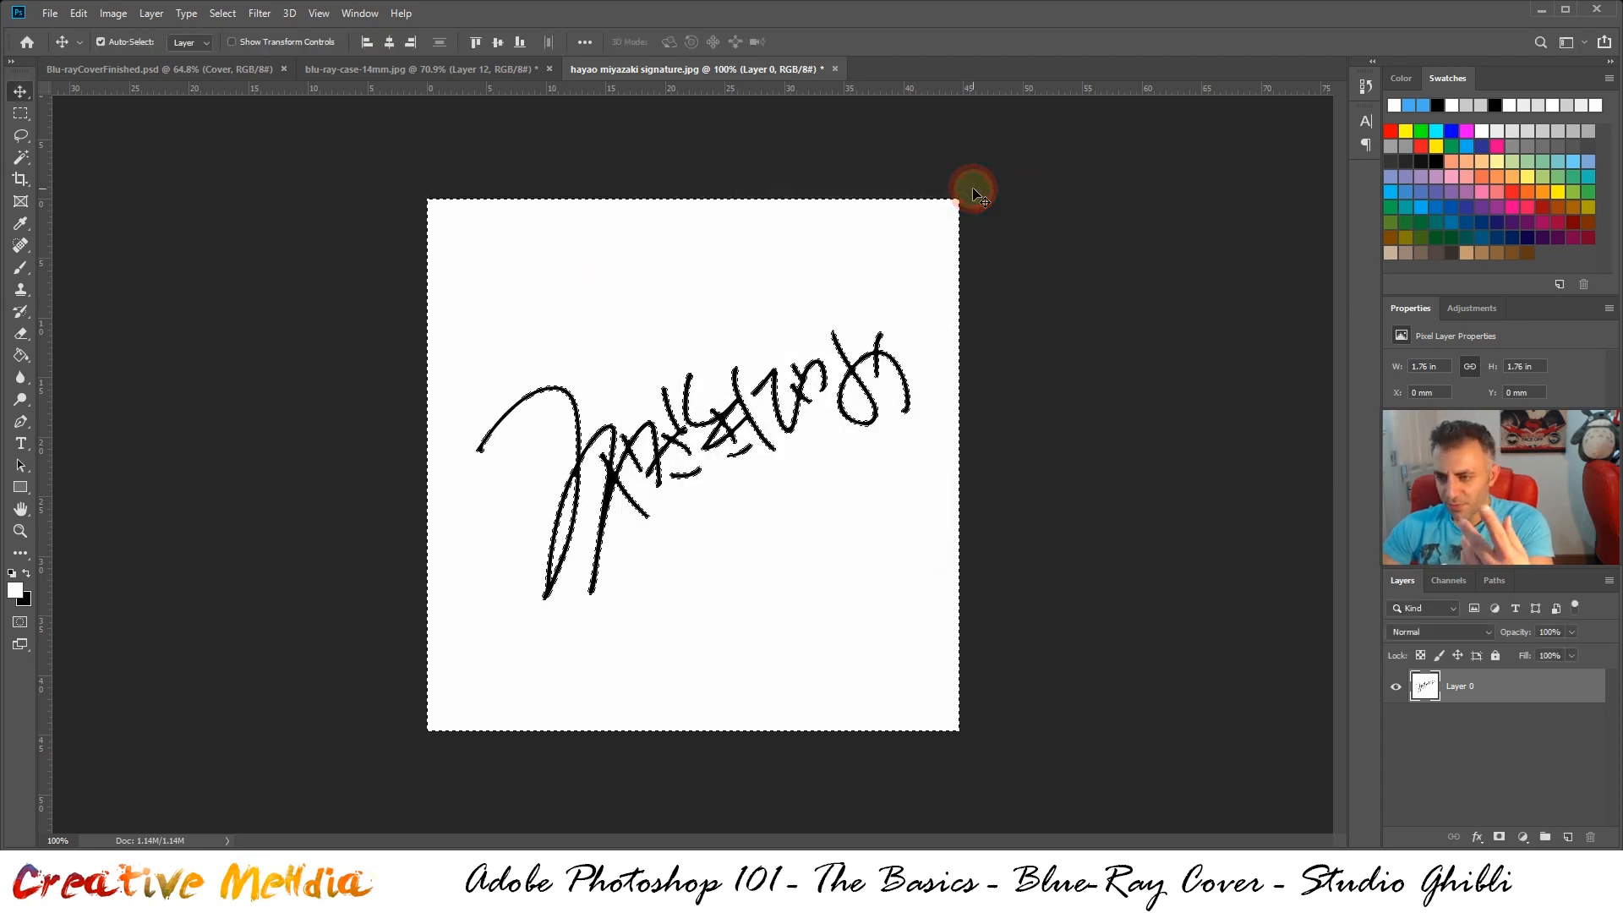
{"action": "key", "text": "Delete"}
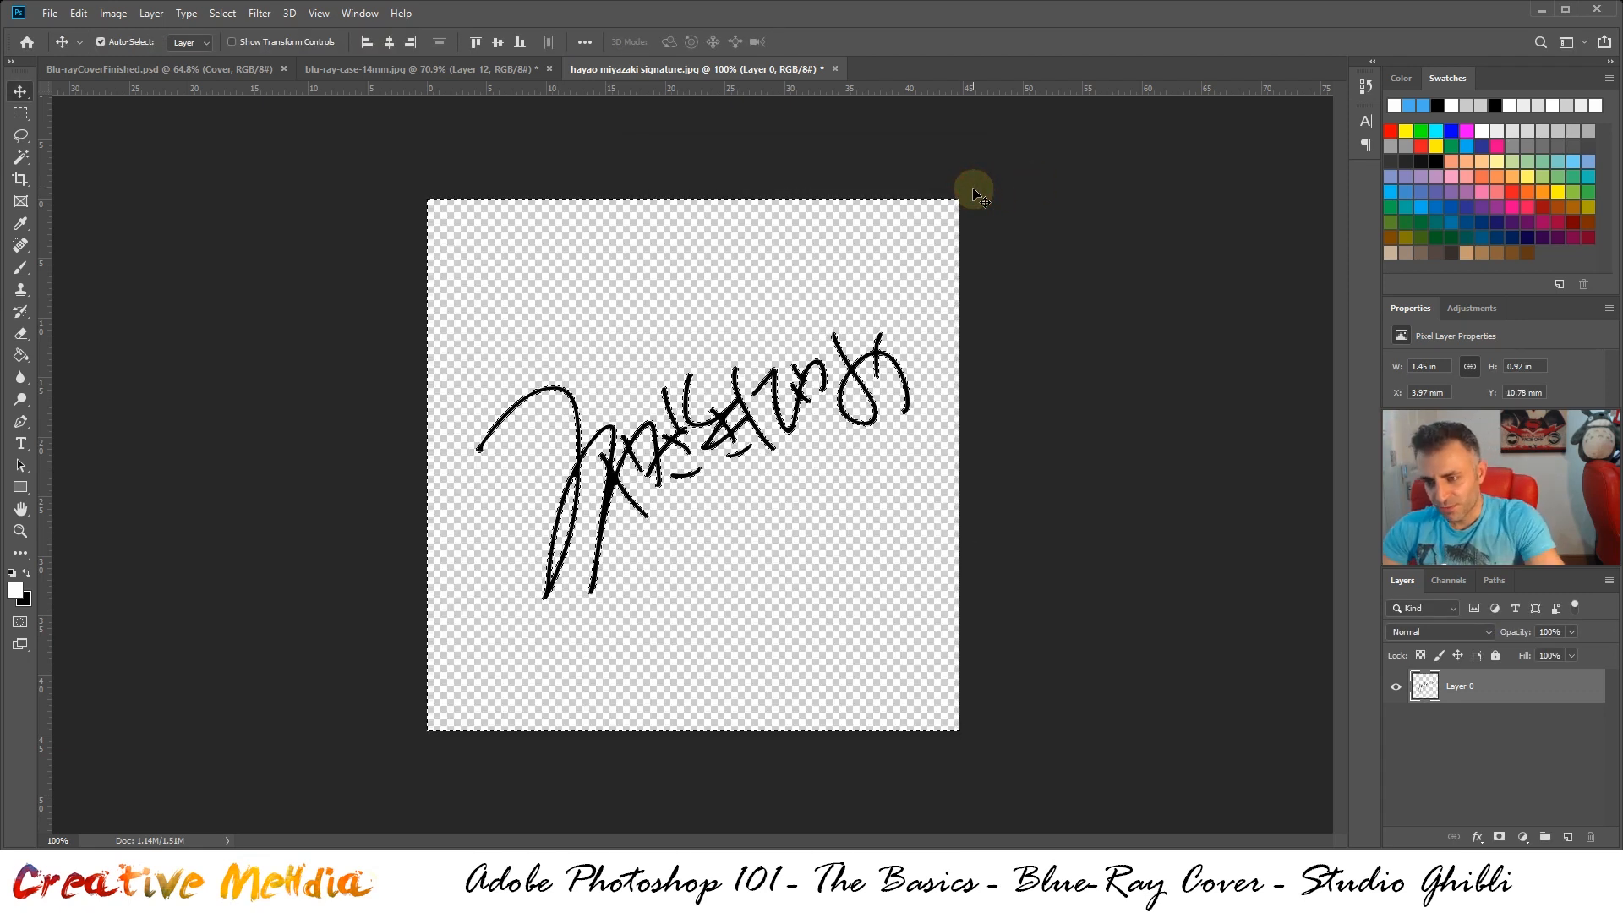
{"action": "key", "text": "ctrl+d"}
{"action": "scroll", "coordinate": [785, 405], "scroll_direction": "up", "scroll_amount": 3}
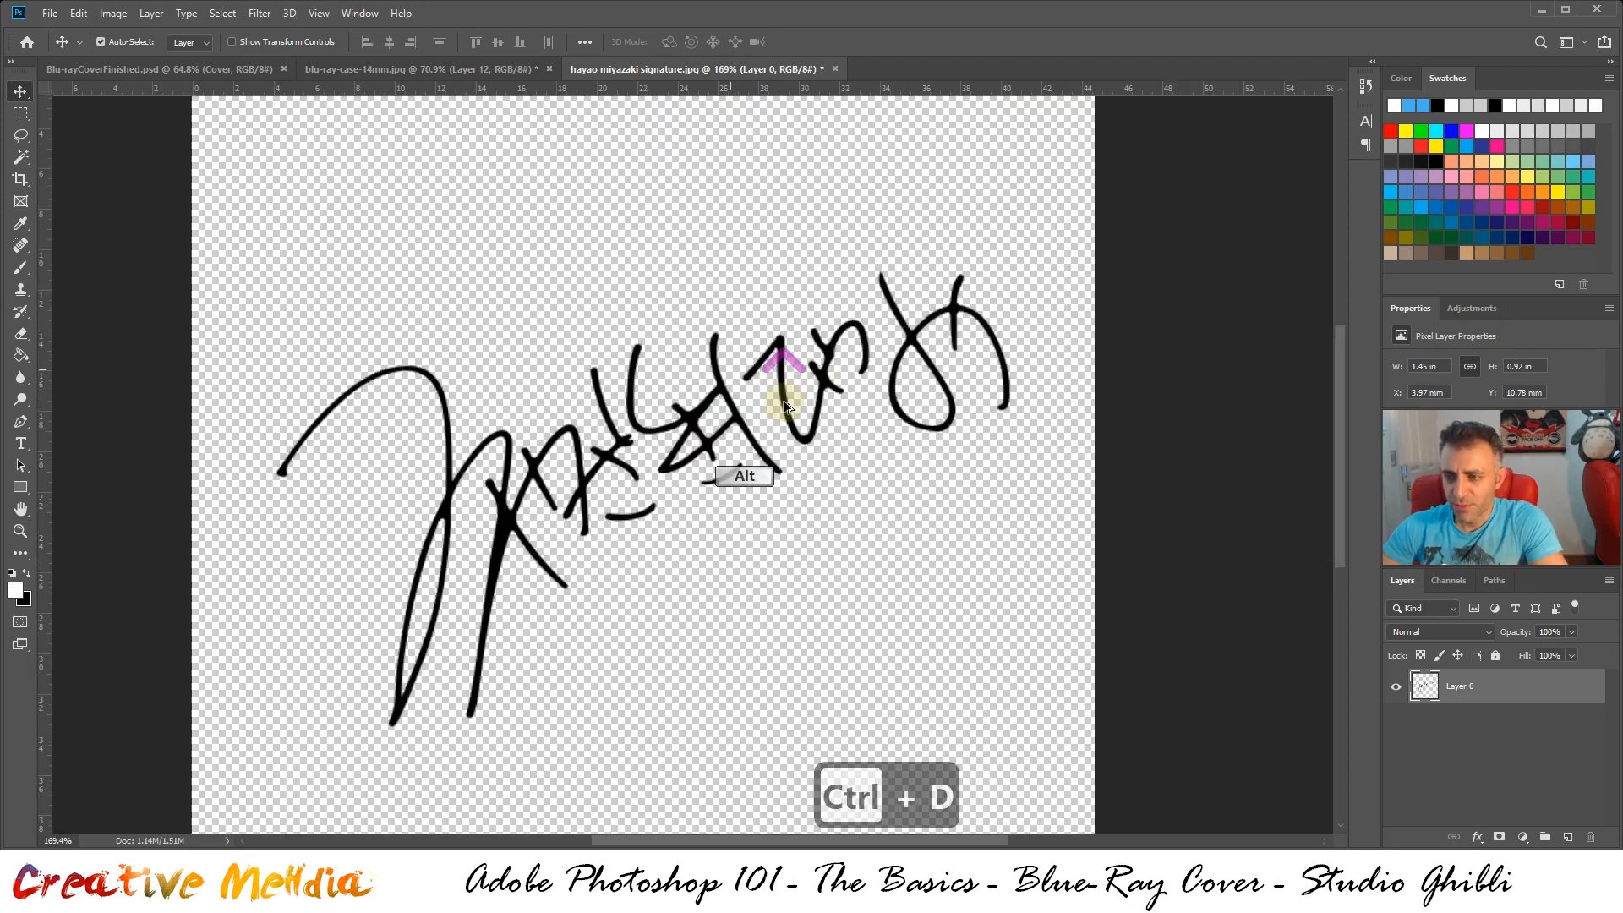
{"action": "scroll", "coordinate": [733, 423], "scroll_direction": "down", "scroll_amount": 4}
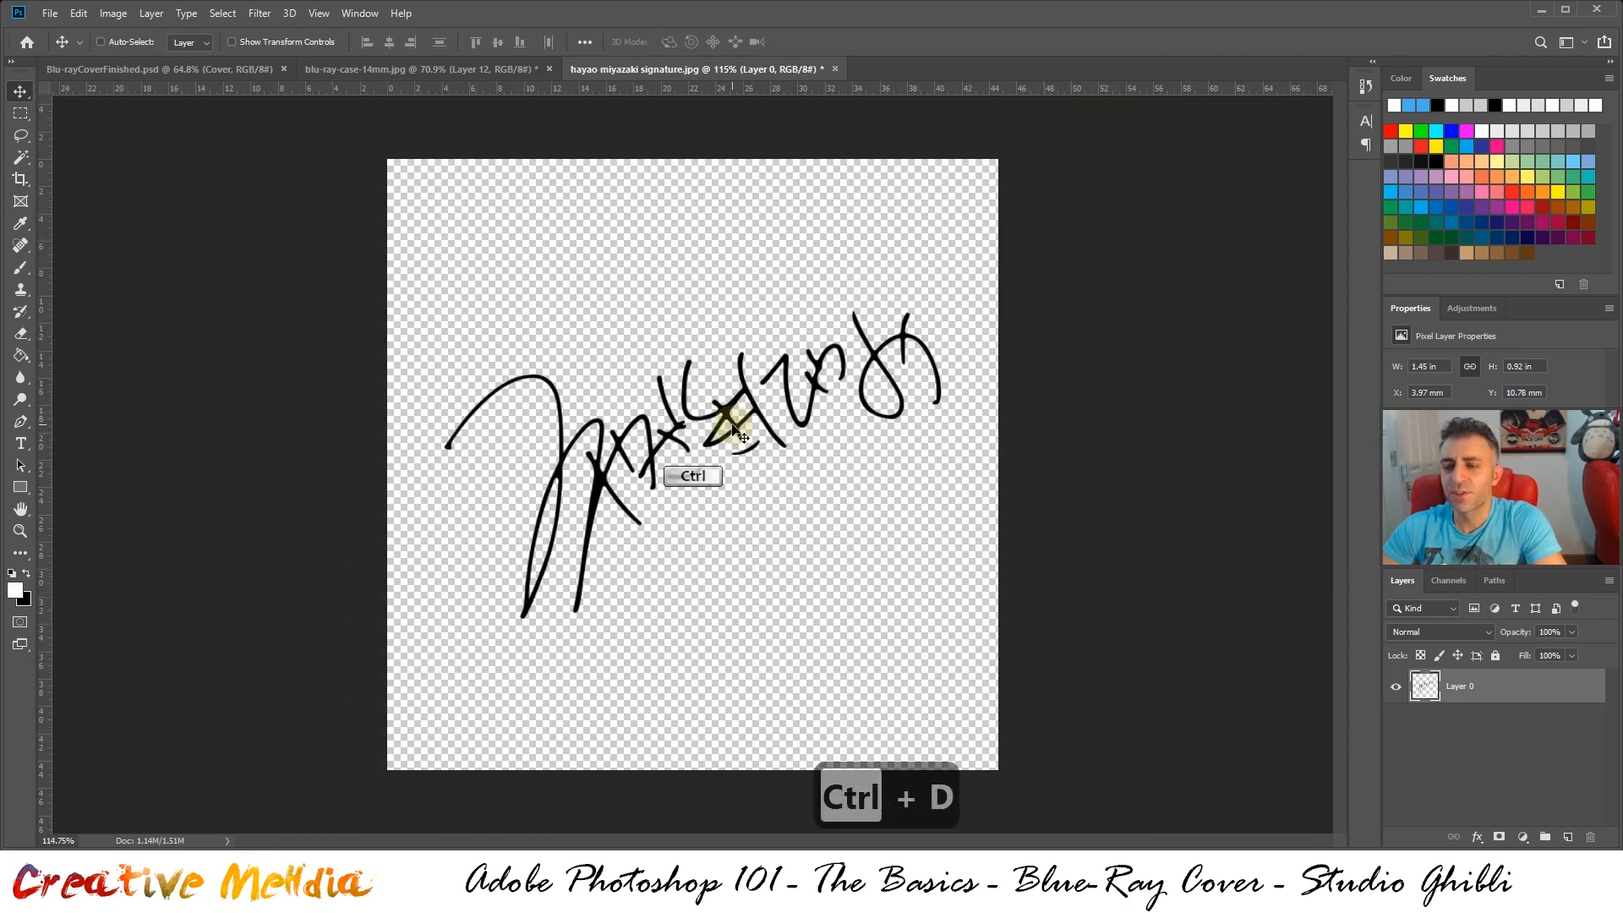
Copy the signature into blu-ray-case-14mm.jpg and place it below the end of the title at about X 413 mm, Y 65 mm
{"action": "key", "text": "ctrl+a"}
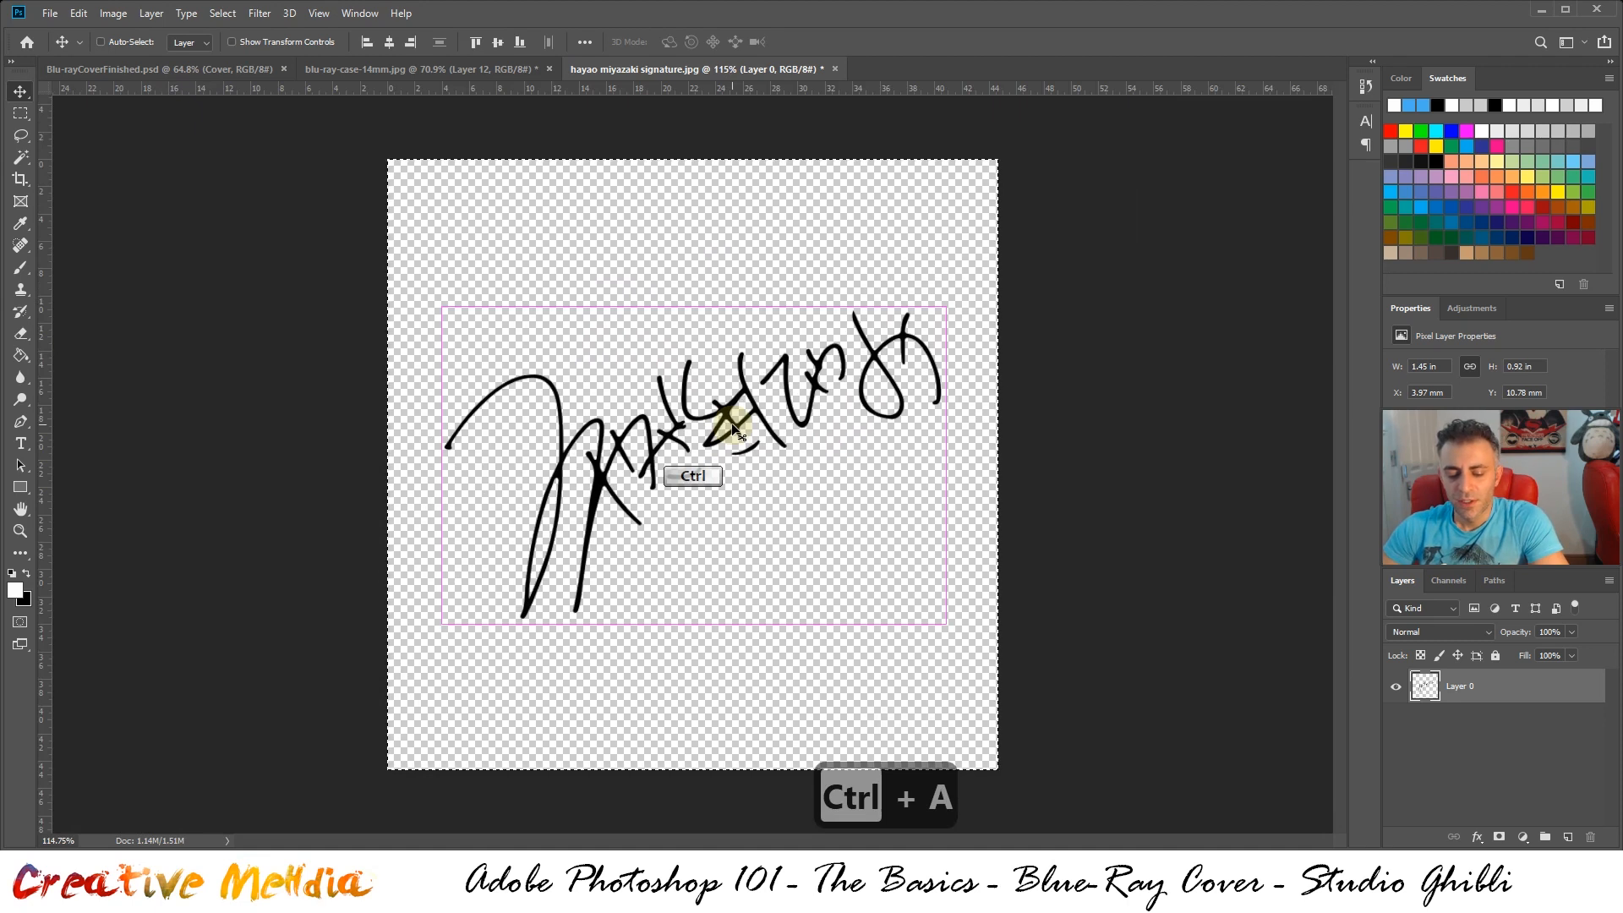
{"action": "key", "text": "ctrl+c"}
{"action": "left_click", "coordinate": [372, 69]}
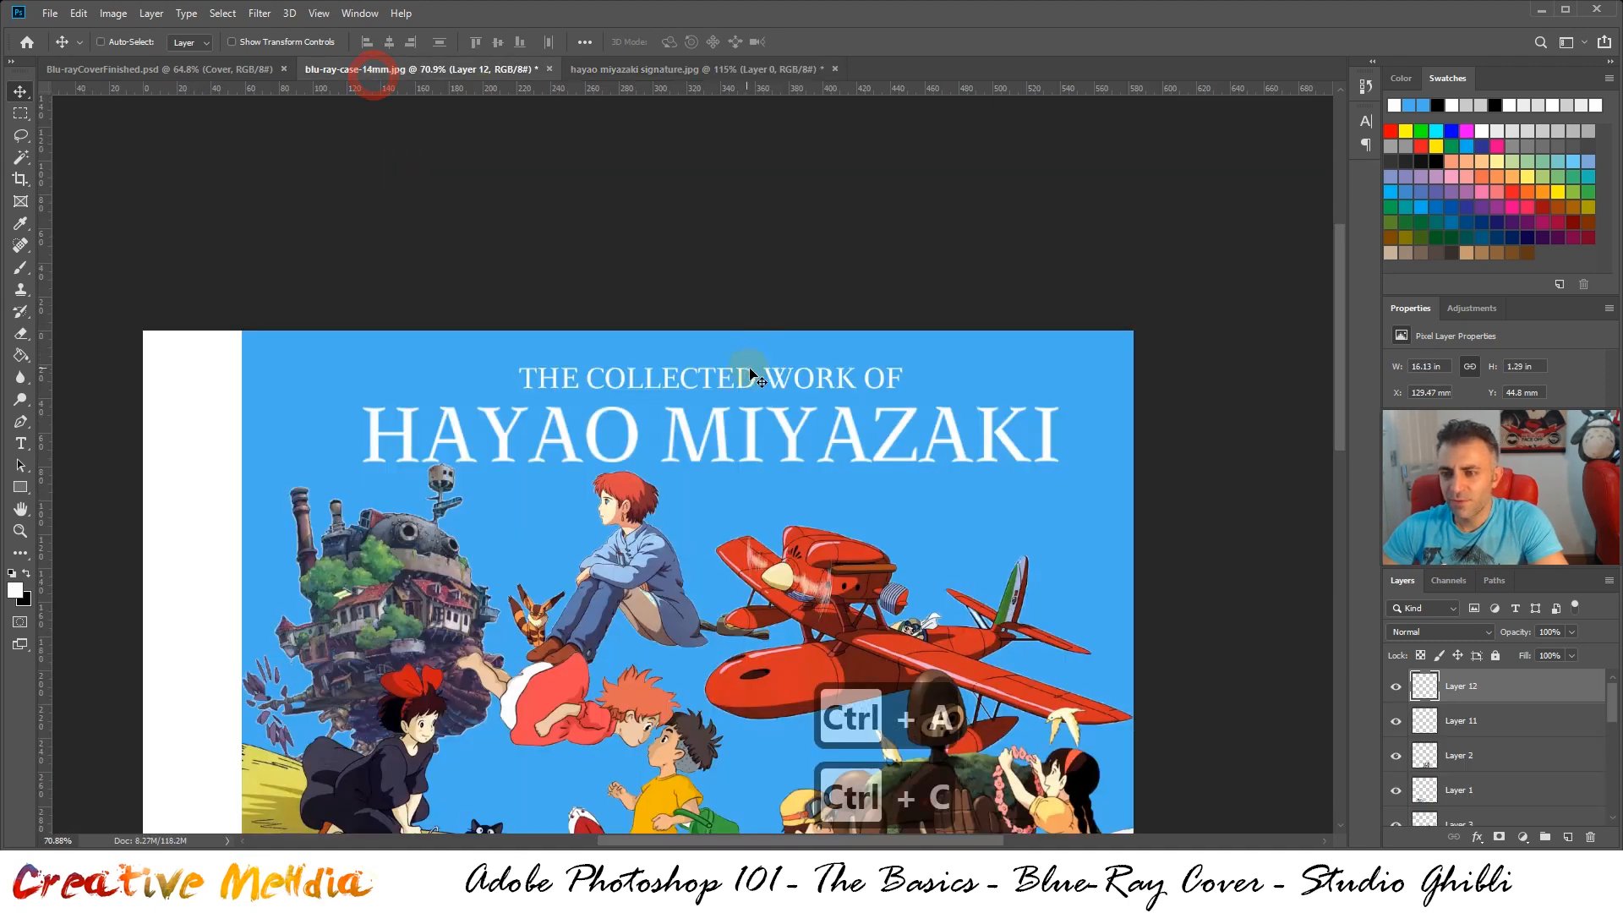
{"action": "key", "text": "ctrl+v"}
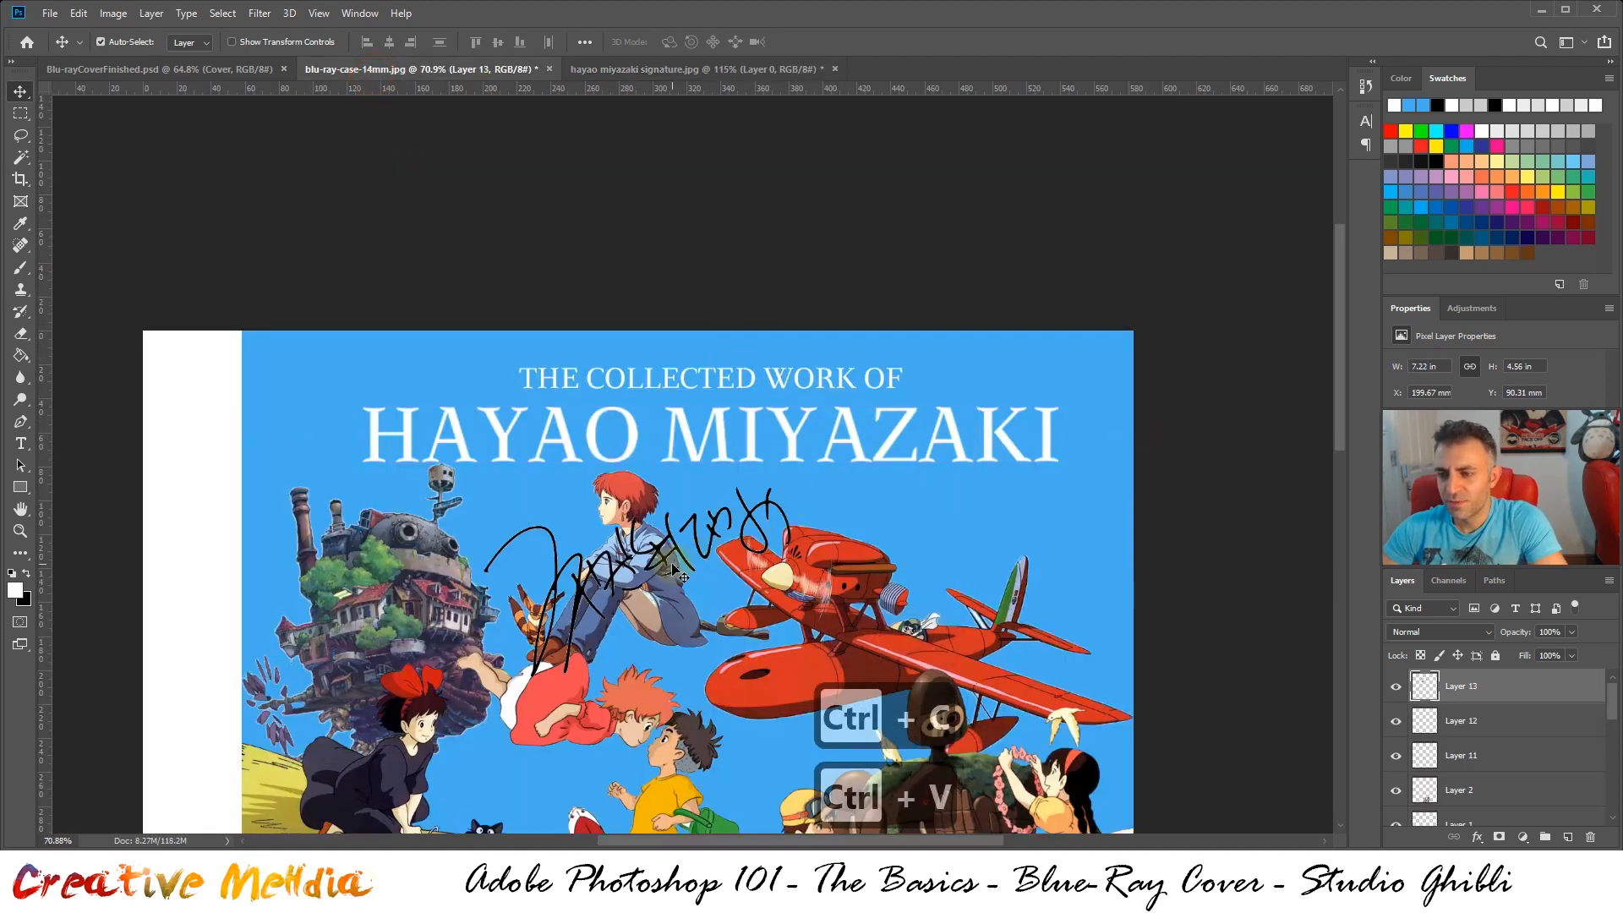
{"action": "mouse_move", "coordinate": [677, 575]}
{"action": "left_mouse_down"}
{"action": "mouse_move", "coordinate": [1067, 504]}
{"action": "mouse_move", "coordinate": [1029, 508]}
{"action": "left_mouse_up"}
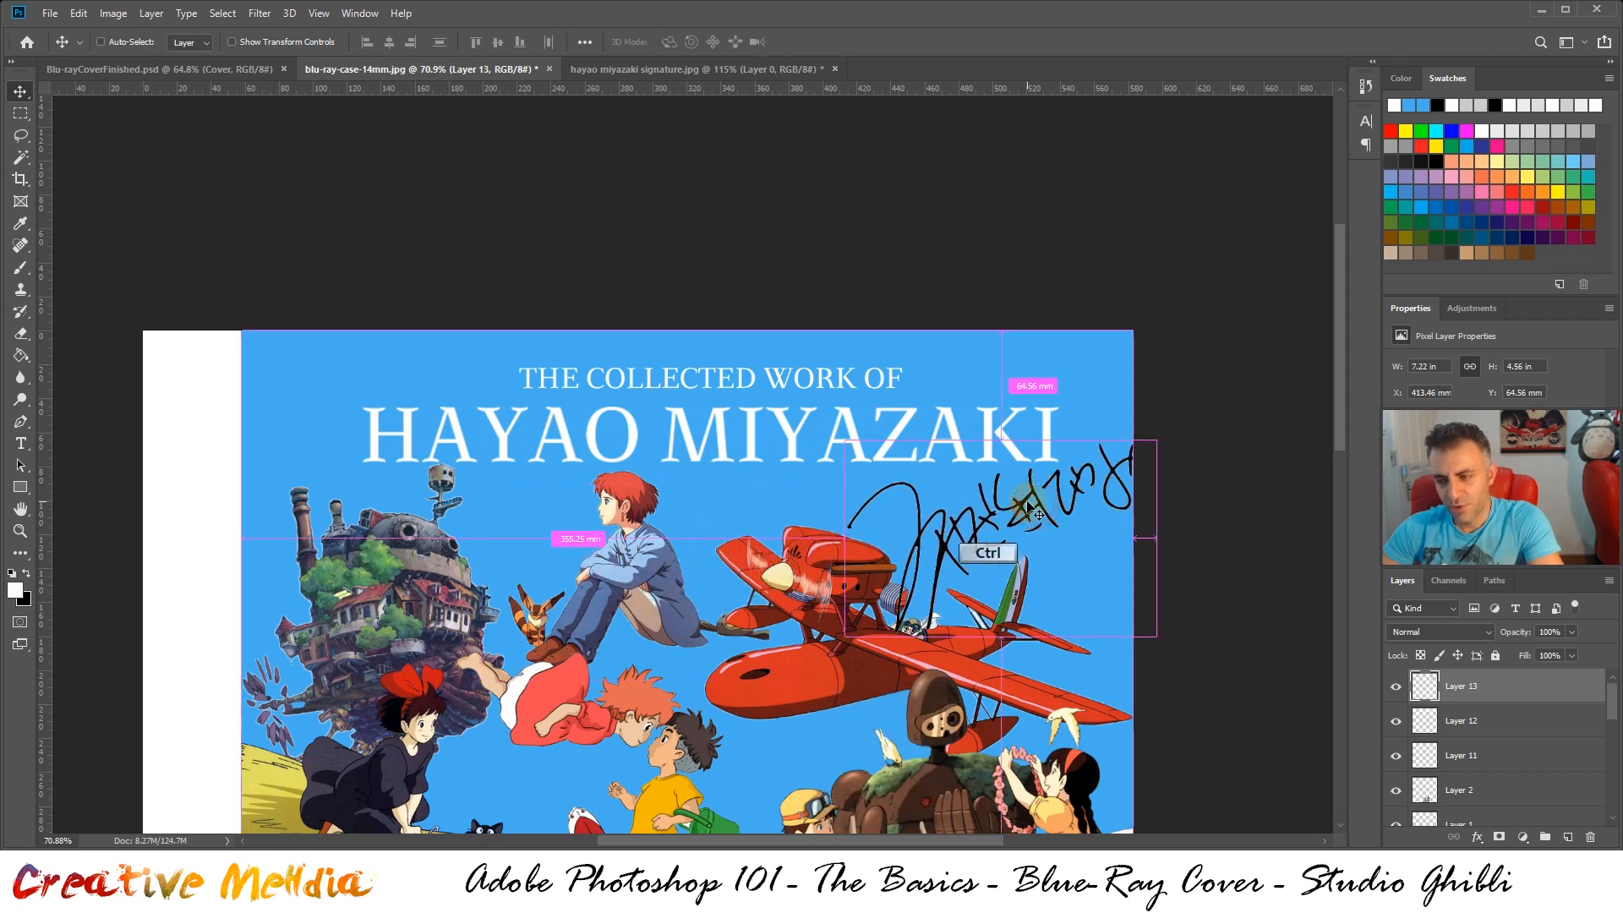
Invert the signature to white, then scale it proportionally to about 65% and fit it between the title's end and the red plane's tail
{"action": "key", "text": "ctrl+i"}
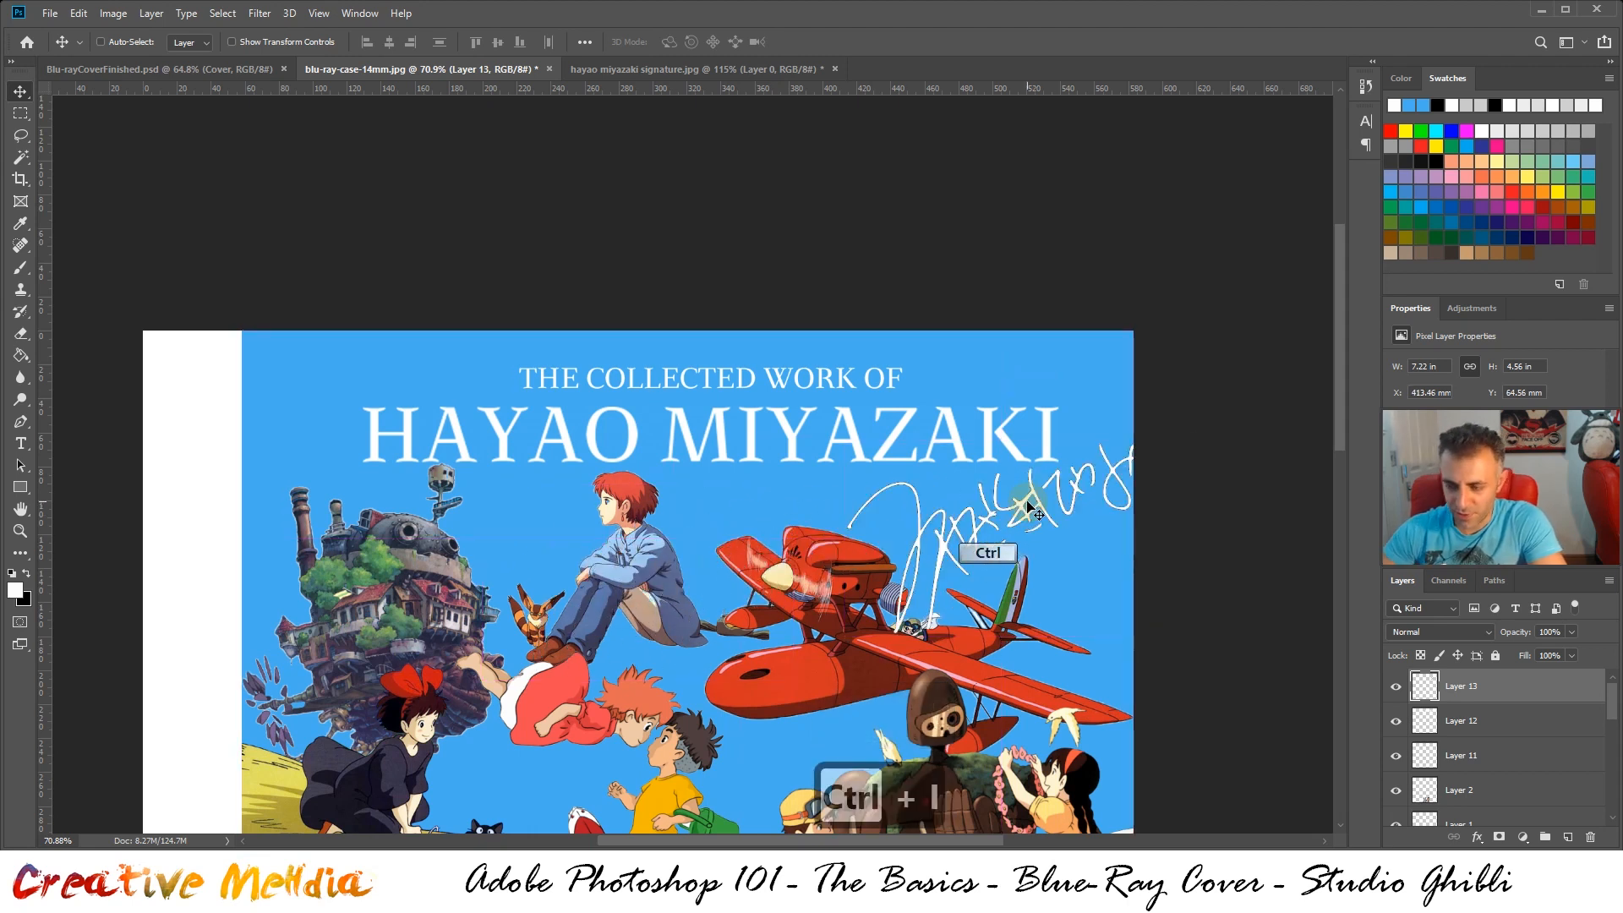
{"action": "key", "text": "ctrl+t"}
{"action": "mouse_move", "coordinate": [1150, 439]}
{"action": "left_mouse_down"}
{"action": "mouse_move", "coordinate": [1010, 537]}
{"action": "mouse_move", "coordinate": [1116, 458]}
{"action": "mouse_move", "coordinate": [1059, 503]}
{"action": "left_mouse_up"}
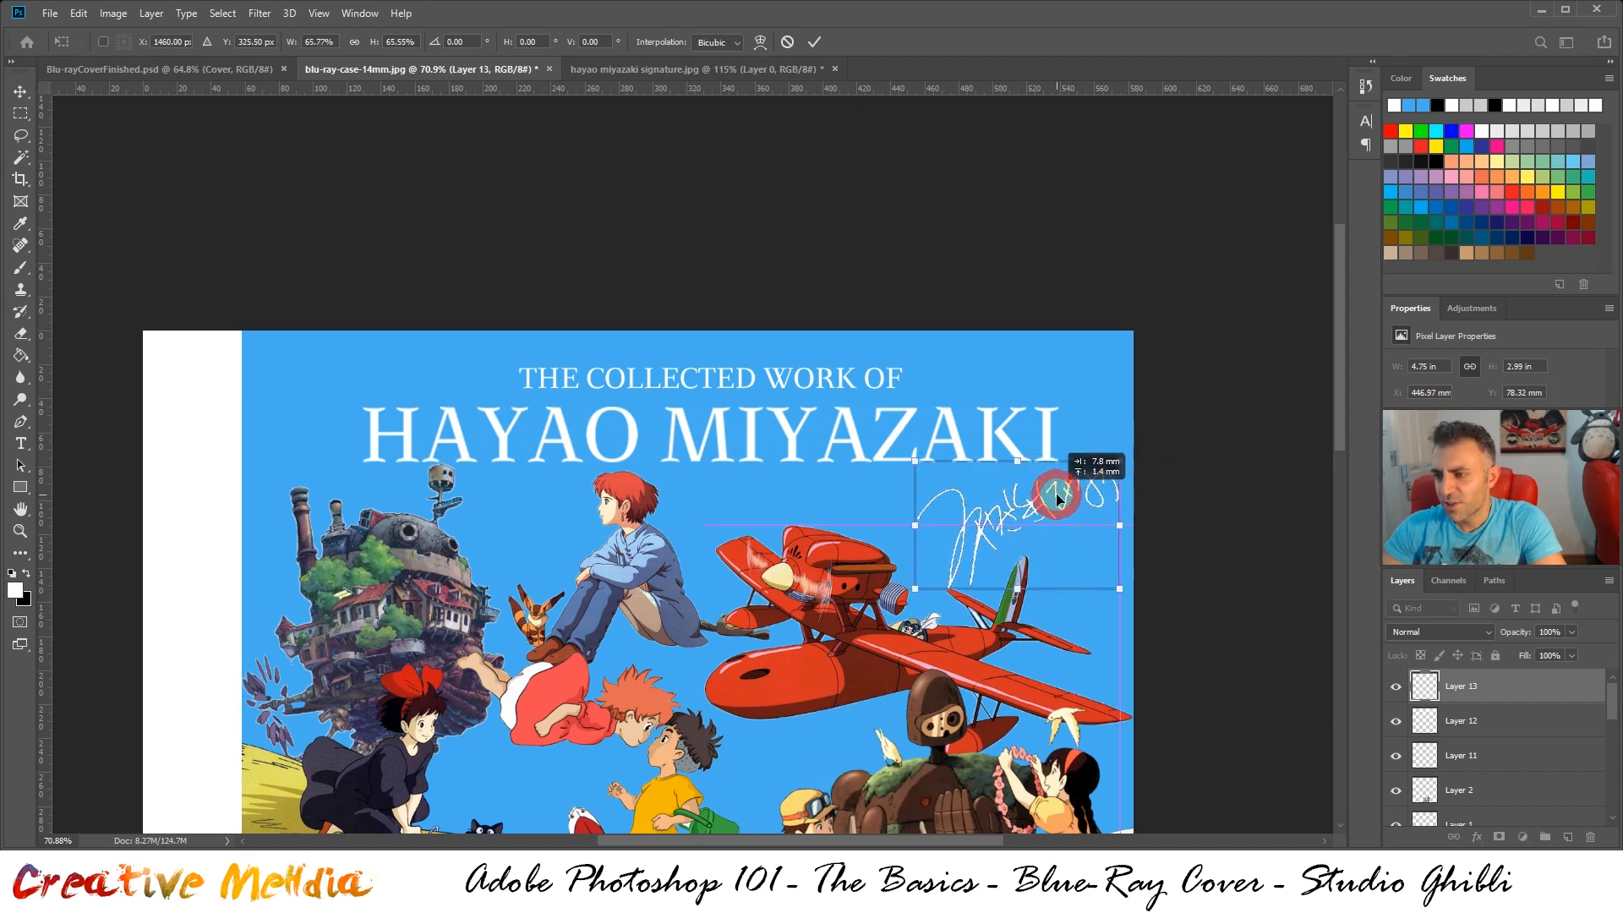
{"action": "left_click_drag", "start_coordinate": [915, 589], "coordinate": [921, 585]}
{"action": "left_click_drag", "start_coordinate": [1053, 491], "coordinate": [1023, 511]}
{"action": "double_click", "coordinate": [1042, 496]}
{"action": "key", "text": "ctrl+z"}
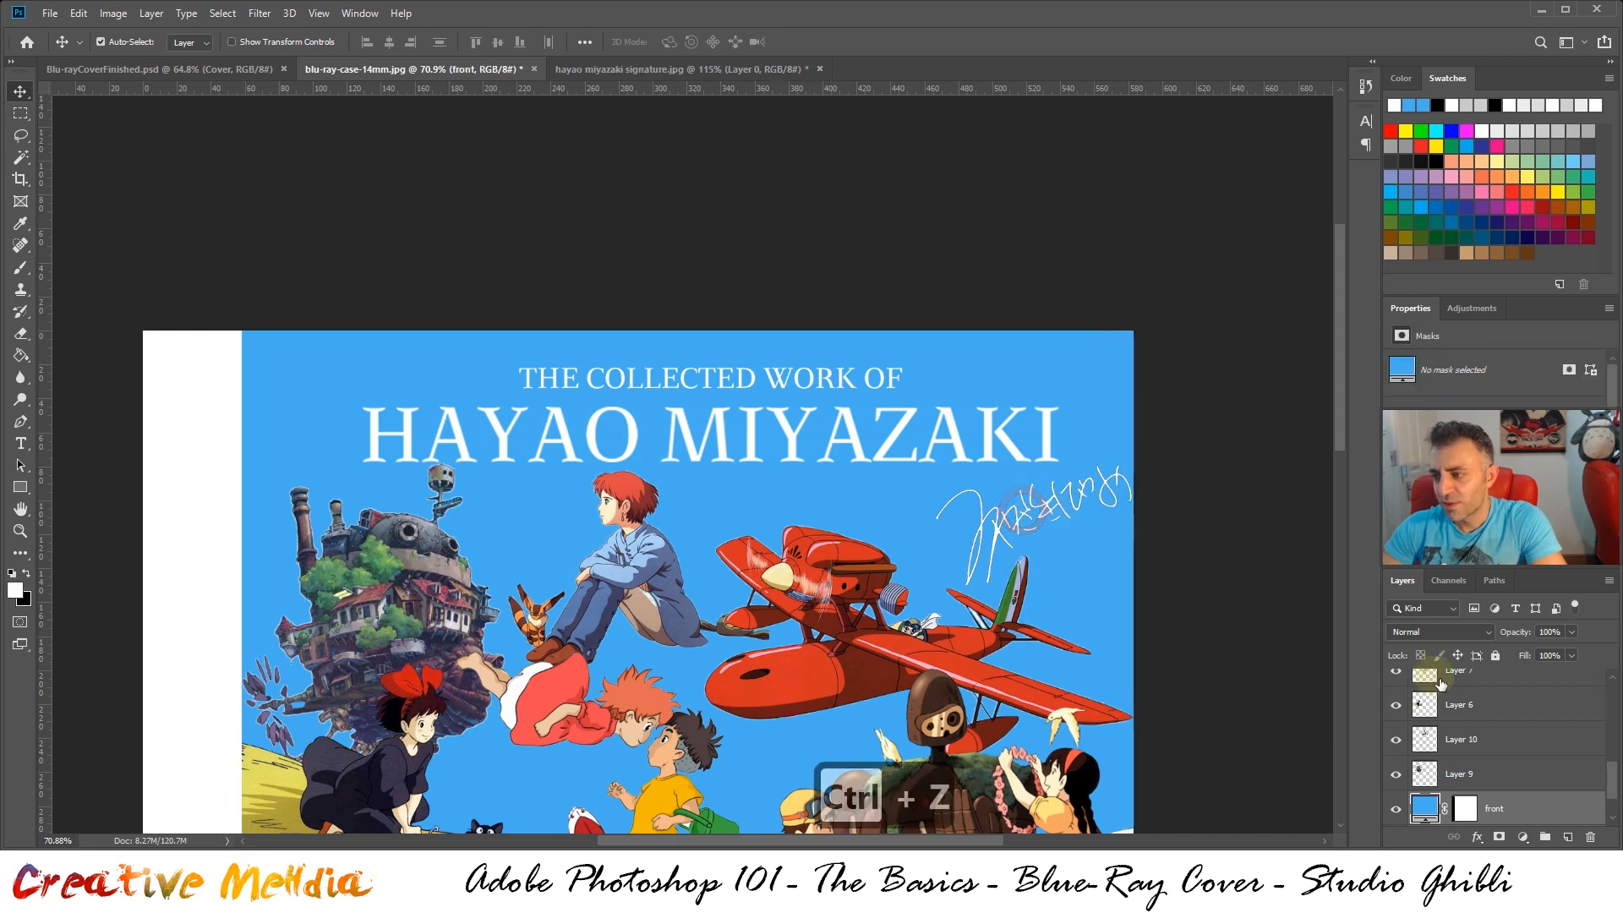
Select the signature layer and move it slightly left below the title's end, to about X 458 mm
{"action": "scroll", "coordinate": [1488, 685], "scroll_direction": "up", "scroll_amount": 5}
{"action": "left_click", "coordinate": [1398, 687]}
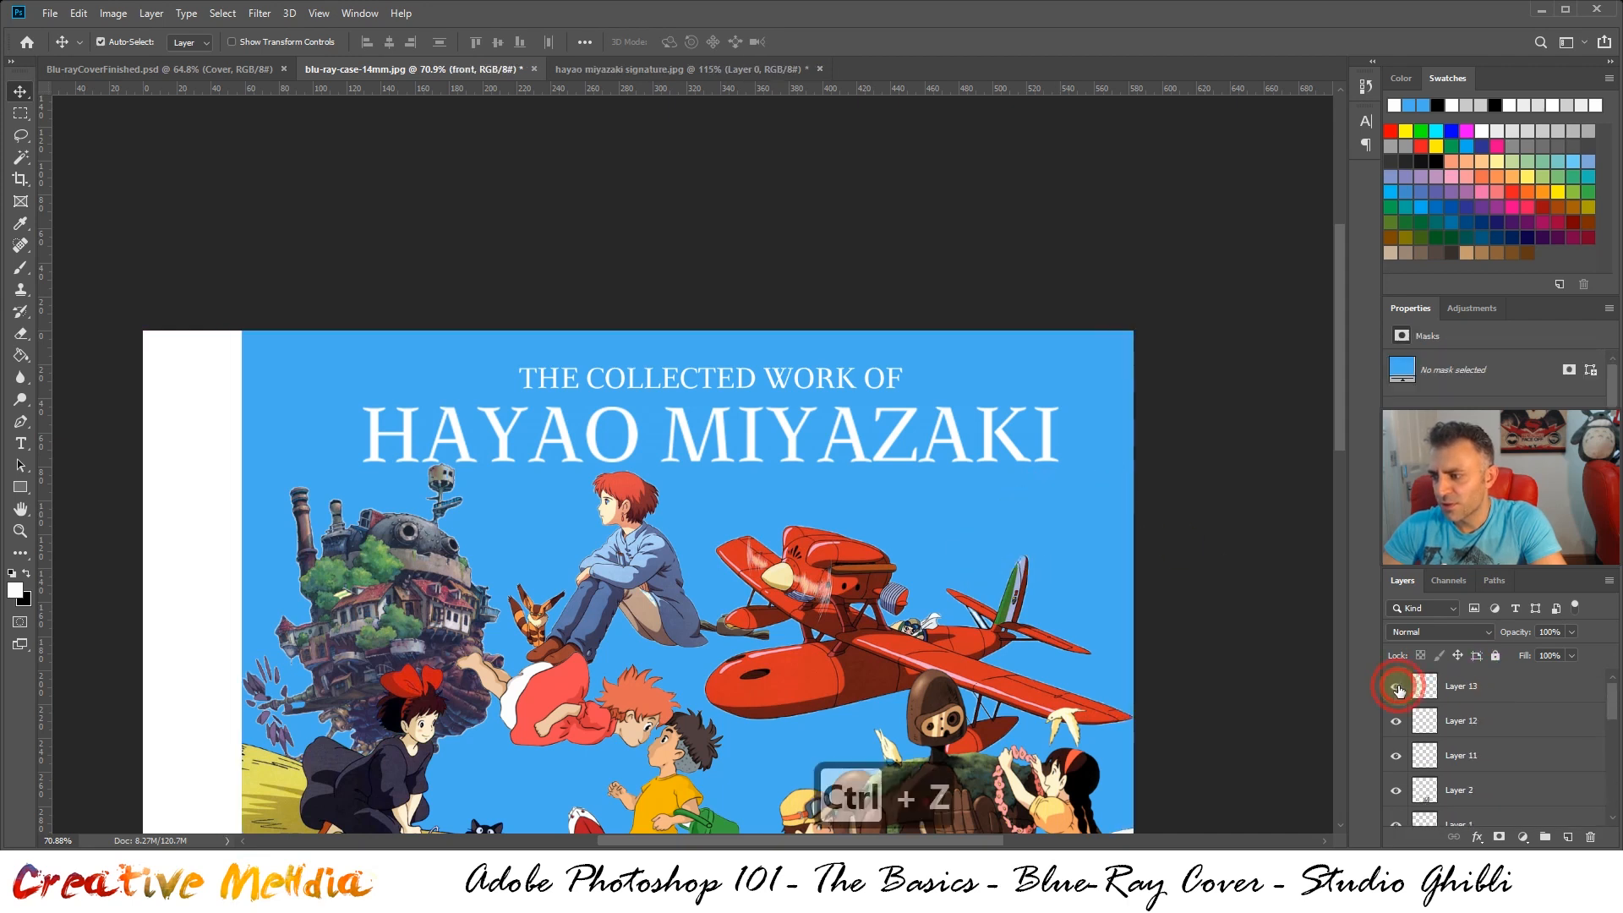
{"action": "left_click", "coordinate": [1397, 687]}
{"action": "left_click", "coordinate": [1467, 683]}
{"action": "scroll", "coordinate": [1089, 516], "scroll_direction": "up", "scroll_amount": 4}
{"action": "scroll", "coordinate": [1091, 517], "scroll_direction": "up", "scroll_amount": 2}
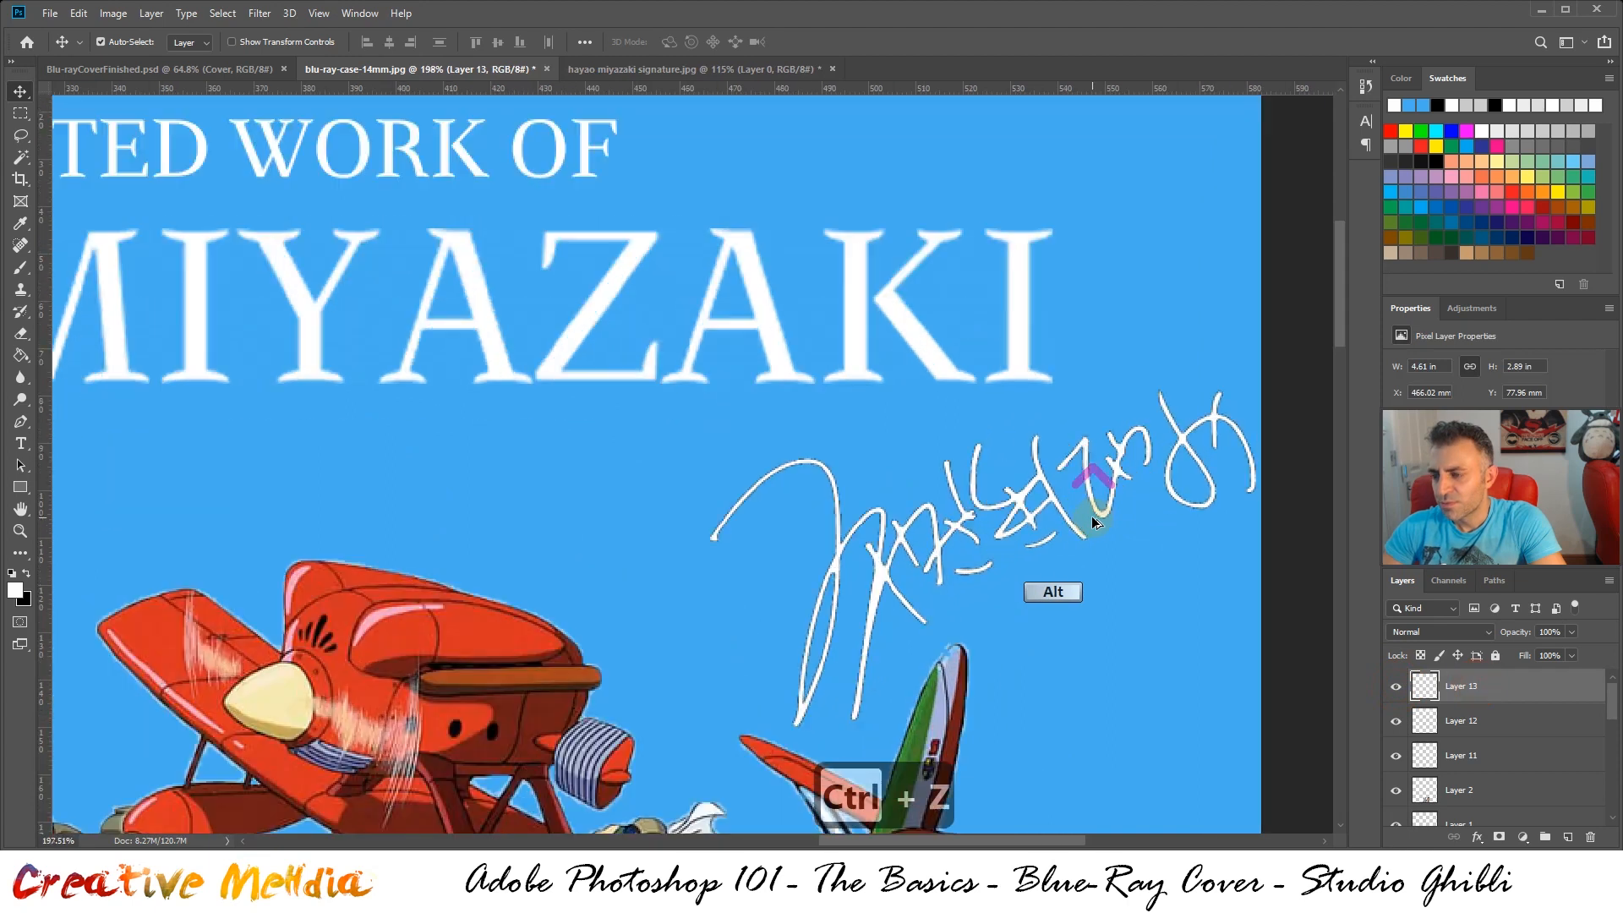
{"action": "scroll", "coordinate": [1070, 508], "scroll_direction": "down", "scroll_amount": 1}
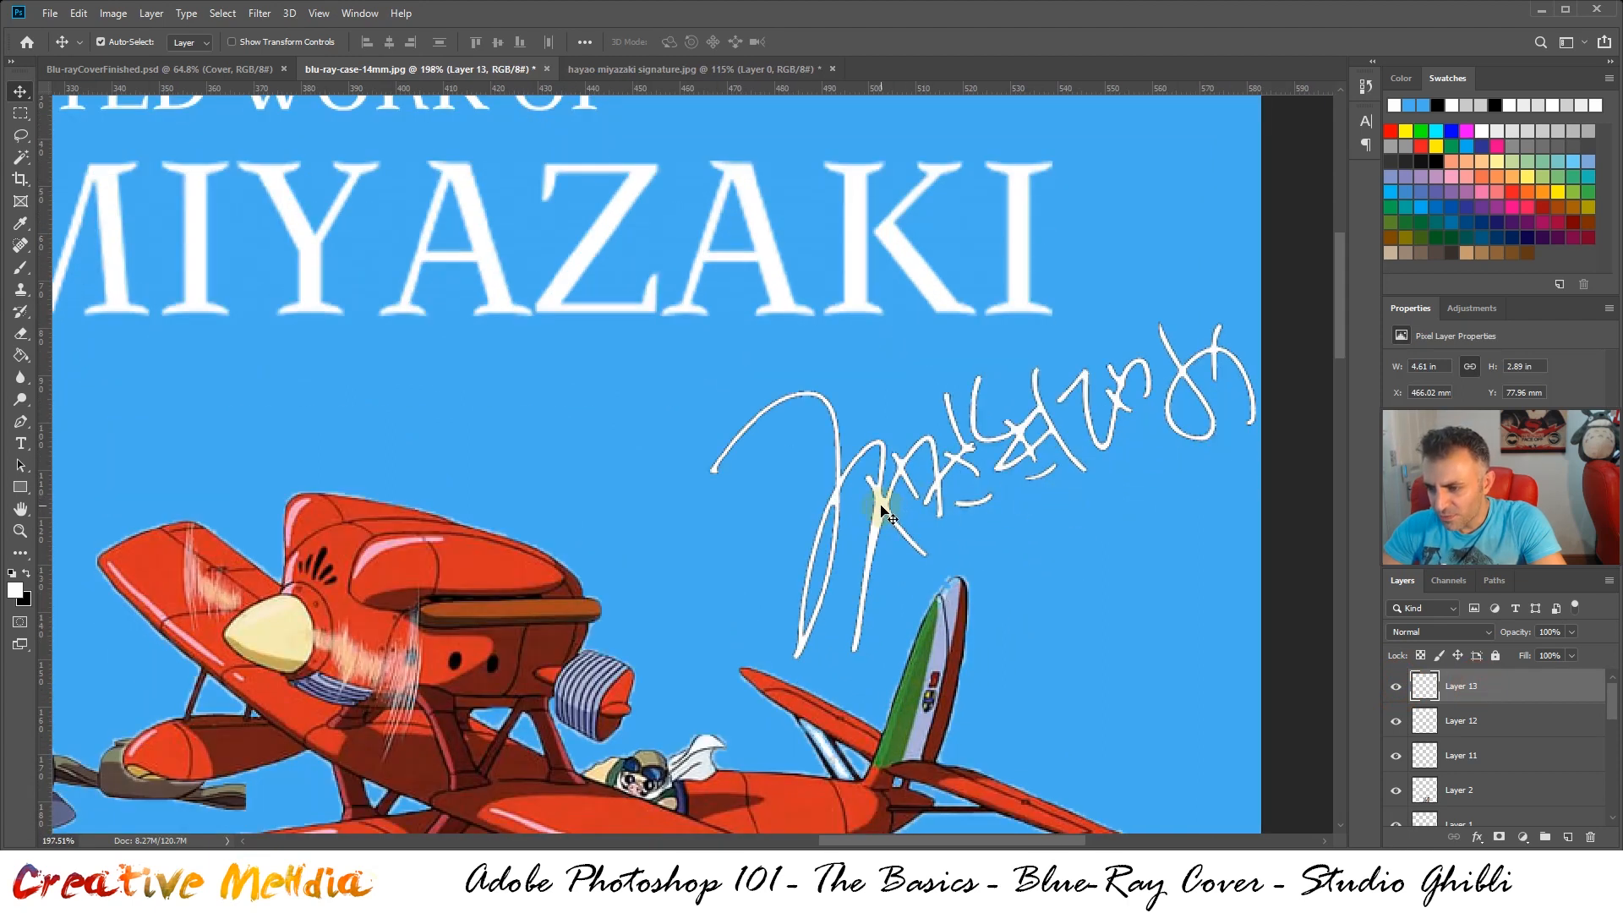
{"action": "left_click_drag", "start_coordinate": [882, 512], "coordinate": [850, 517]}
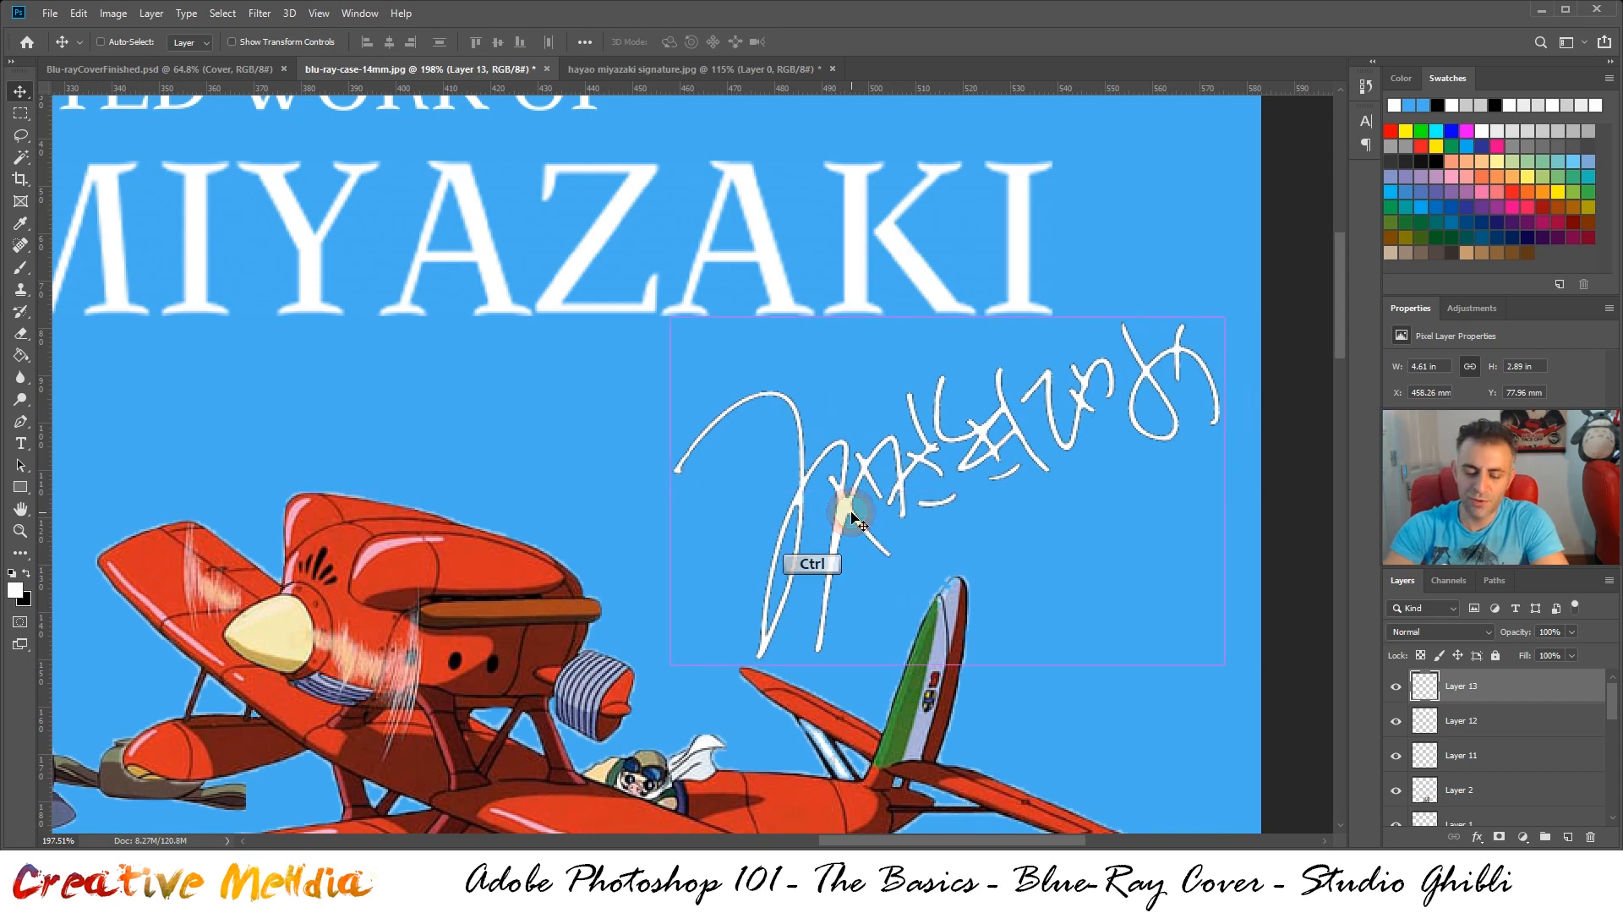
Apply Hue/Saturation to the signature with Lightness +100, comparing the preview, so the strokes turn pure white
{"action": "key", "text": "ctrl+u"}
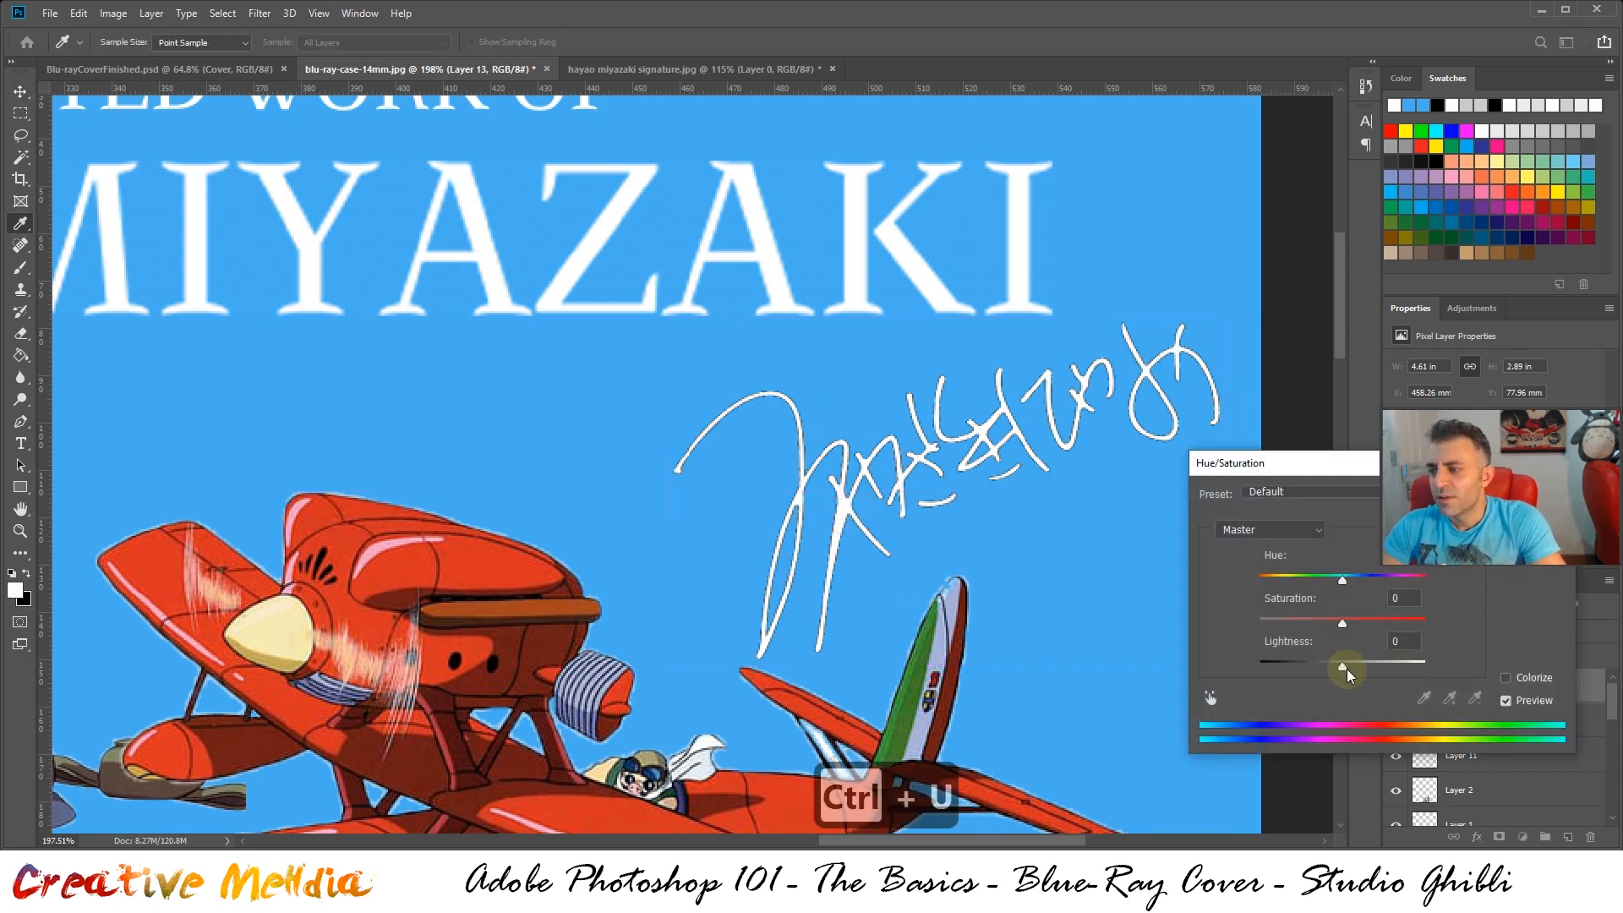
{"action": "mouse_move", "coordinate": [1344, 670]}
{"action": "left_mouse_down"}
{"action": "mouse_move", "coordinate": [1529, 667]}
{"action": "mouse_move", "coordinate": [1309, 673]}
{"action": "mouse_move", "coordinate": [1586, 680]}
{"action": "left_mouse_up"}
{"action": "left_click", "coordinate": [1509, 701]}
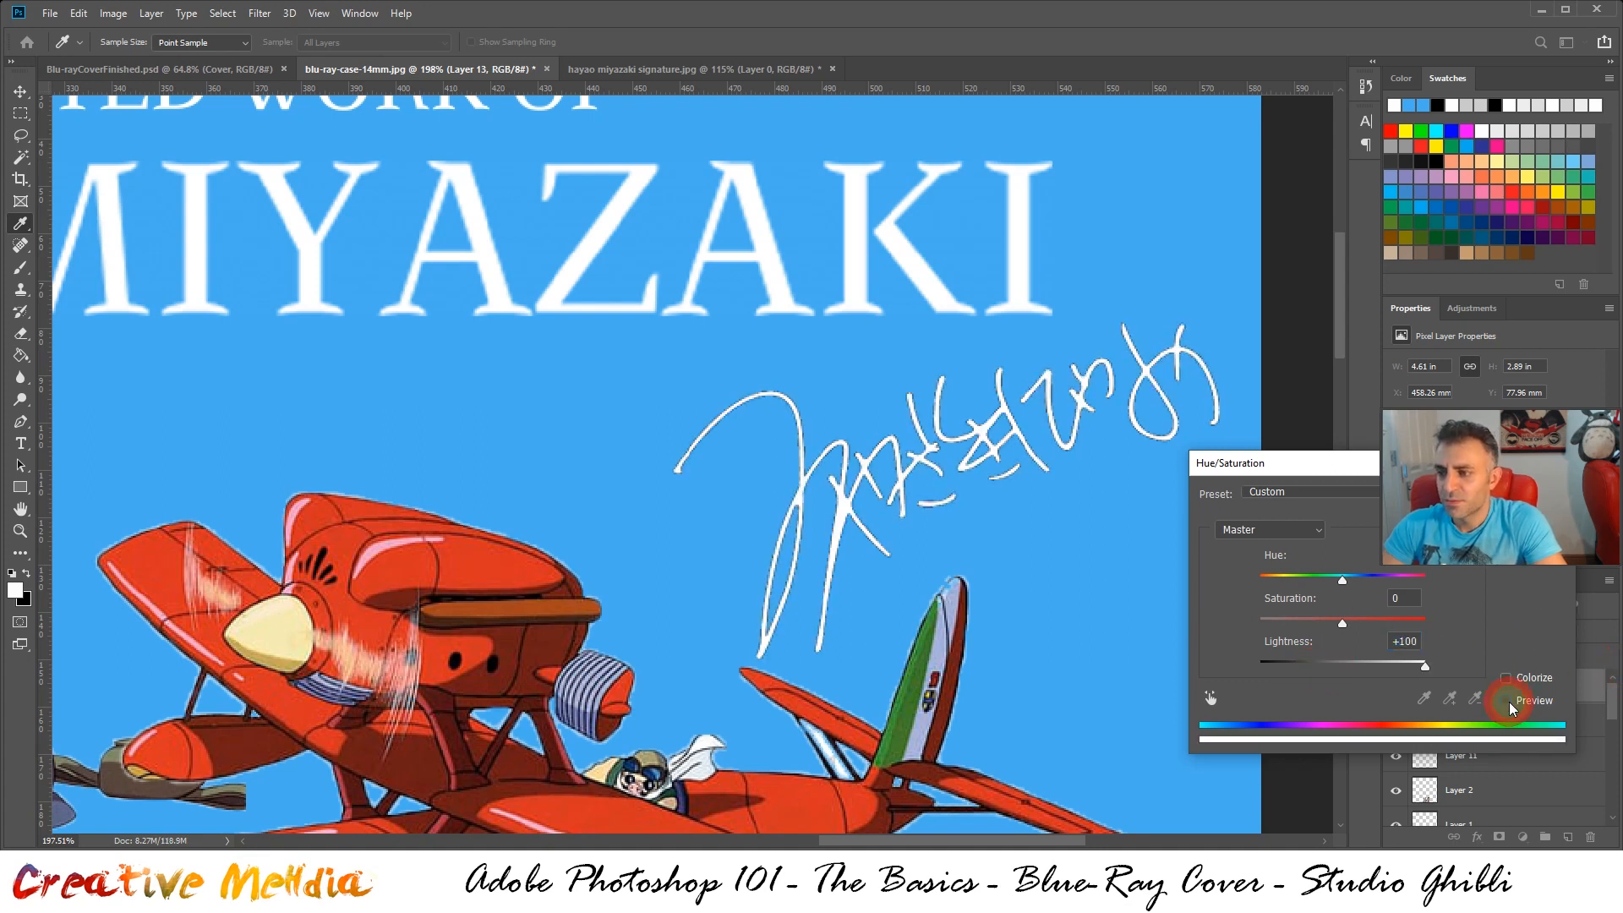
{"action": "left_click", "coordinate": [1509, 702]}
{"action": "left_click", "coordinate": [1509, 702]}
{"action": "left_click", "coordinate": [1509, 701]}
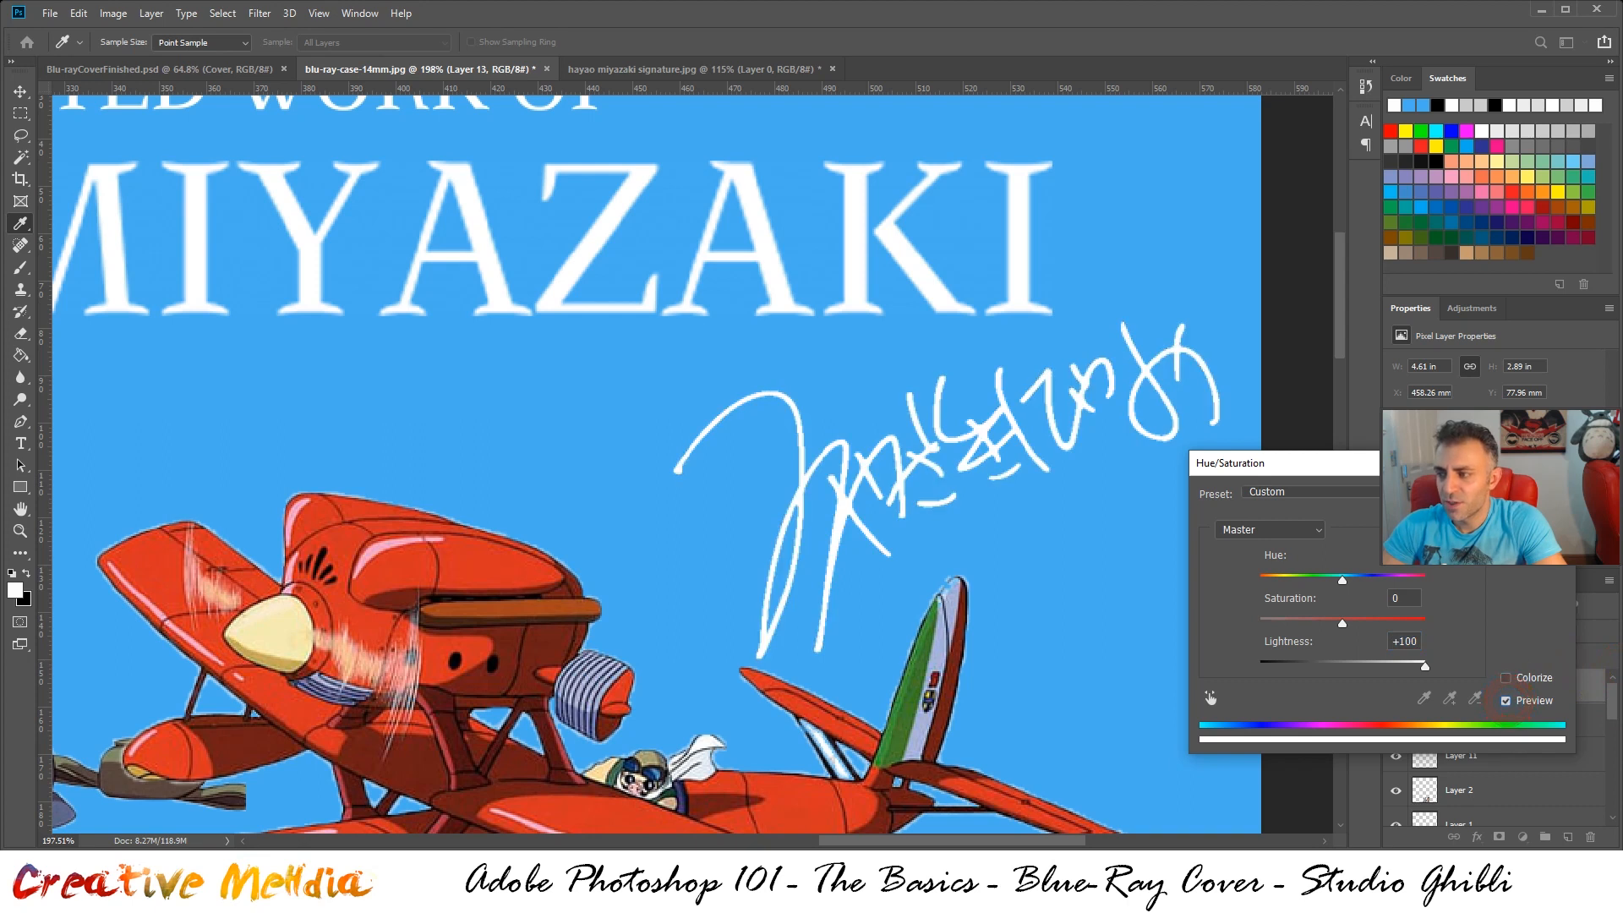
{"action": "key", "text": "Return"}
Select all the front cover layers together, from the signature layer down to the blue front layer
{"action": "scroll", "coordinate": [1058, 414], "scroll_direction": "down", "scroll_amount": 4}
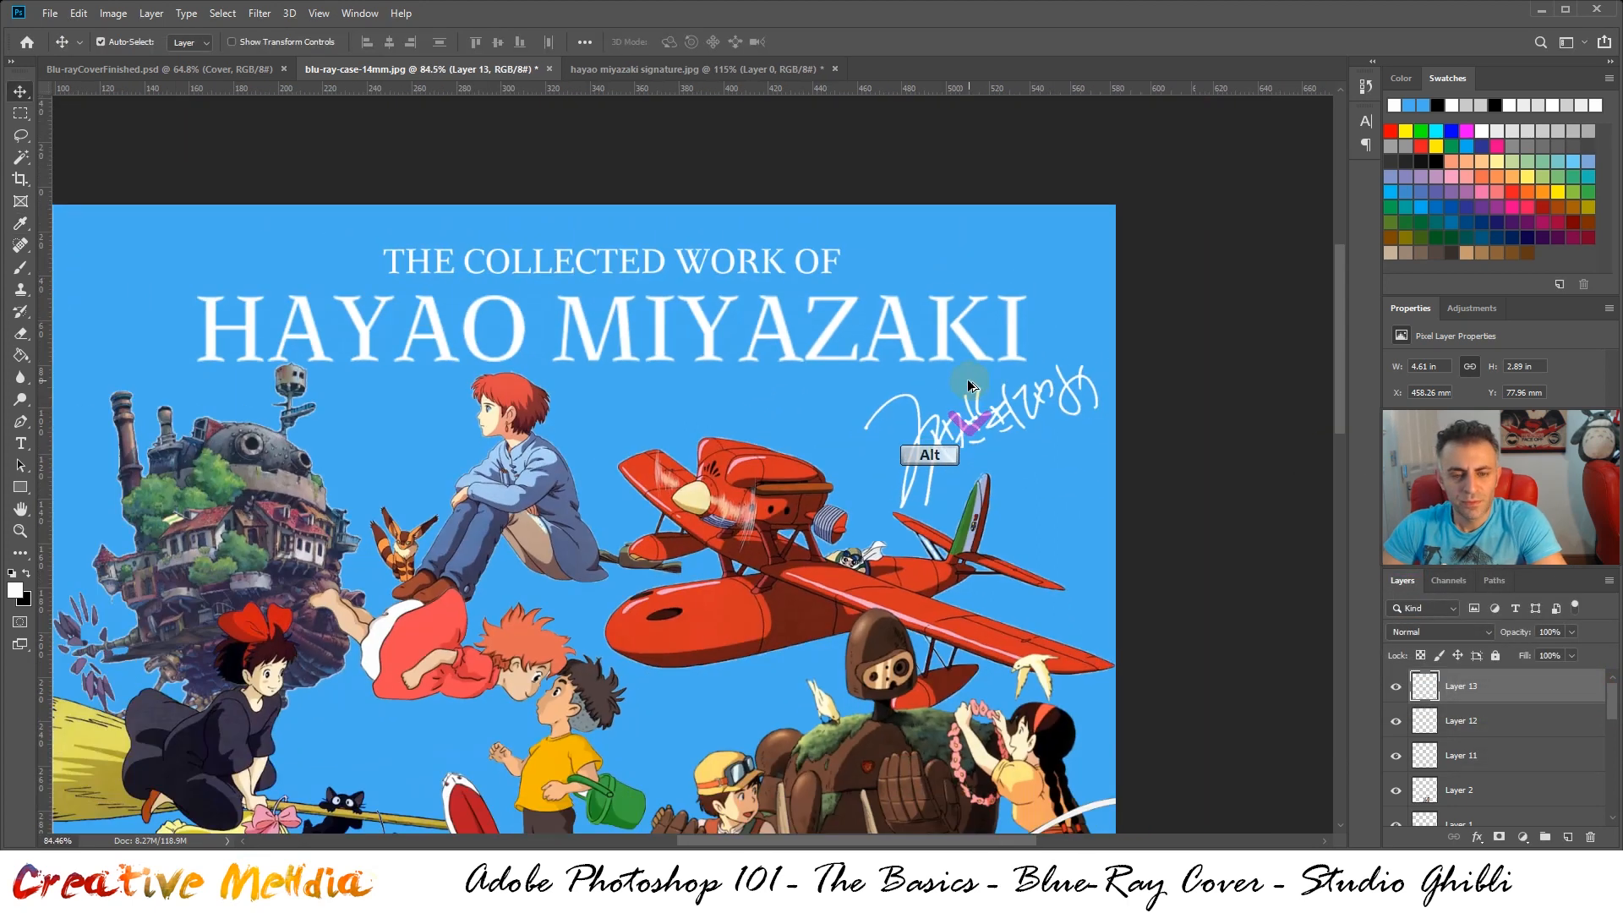
{"action": "scroll", "coordinate": [968, 385], "scroll_direction": "down", "scroll_amount": 3}
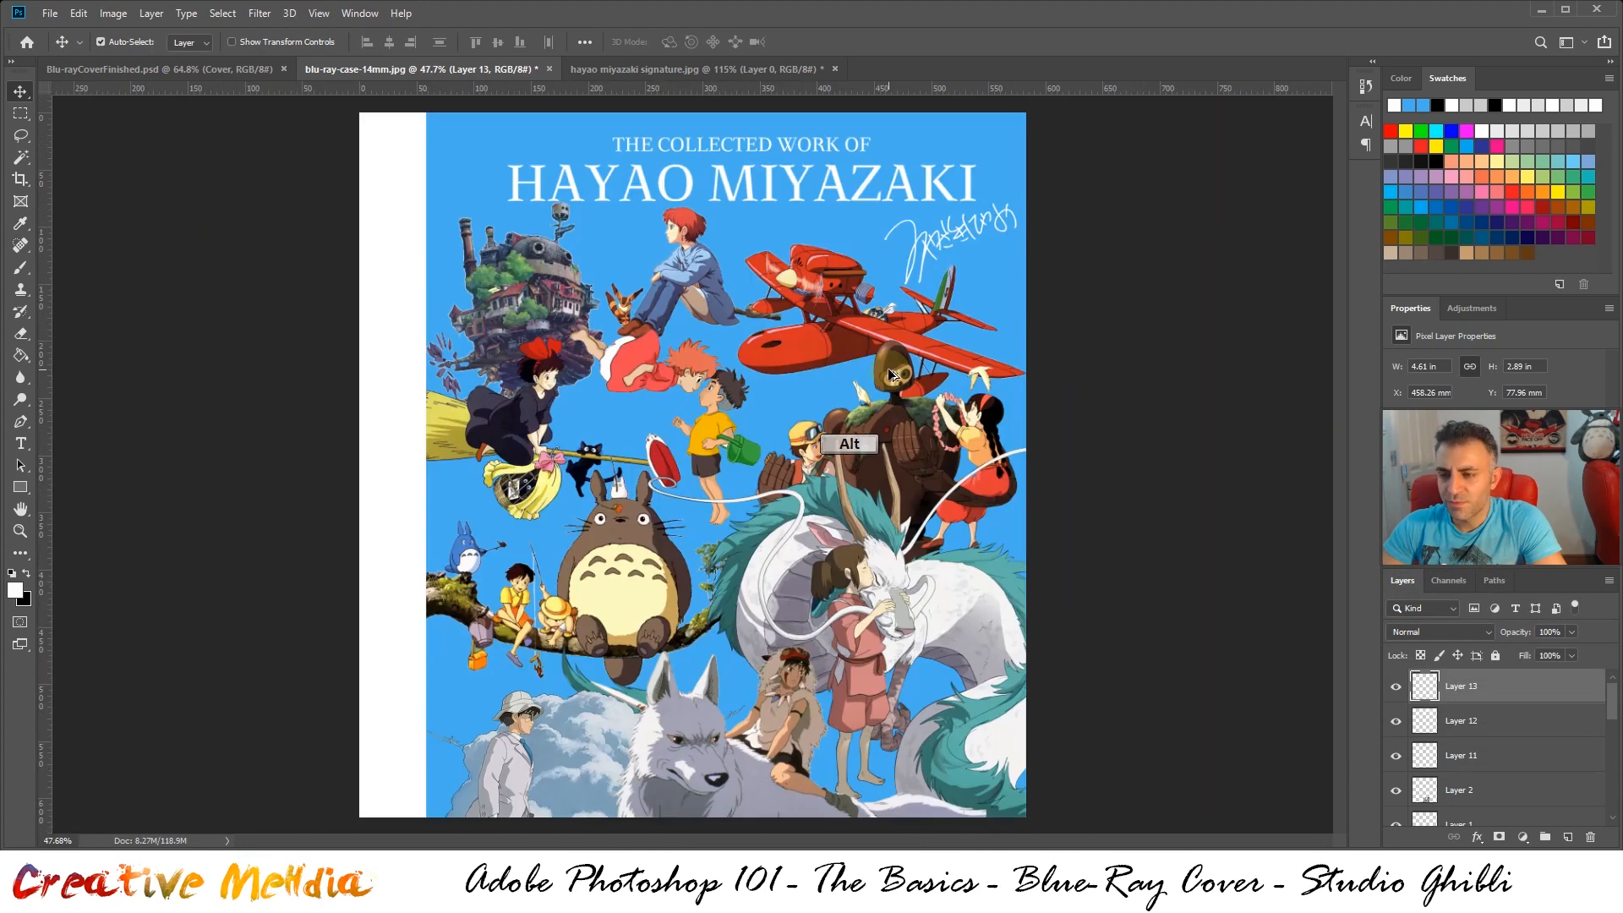
{"action": "scroll", "coordinate": [890, 374], "scroll_direction": "down", "scroll_amount": 1}
{"action": "scroll", "coordinate": [891, 375], "scroll_direction": "up", "scroll_amount": 1}
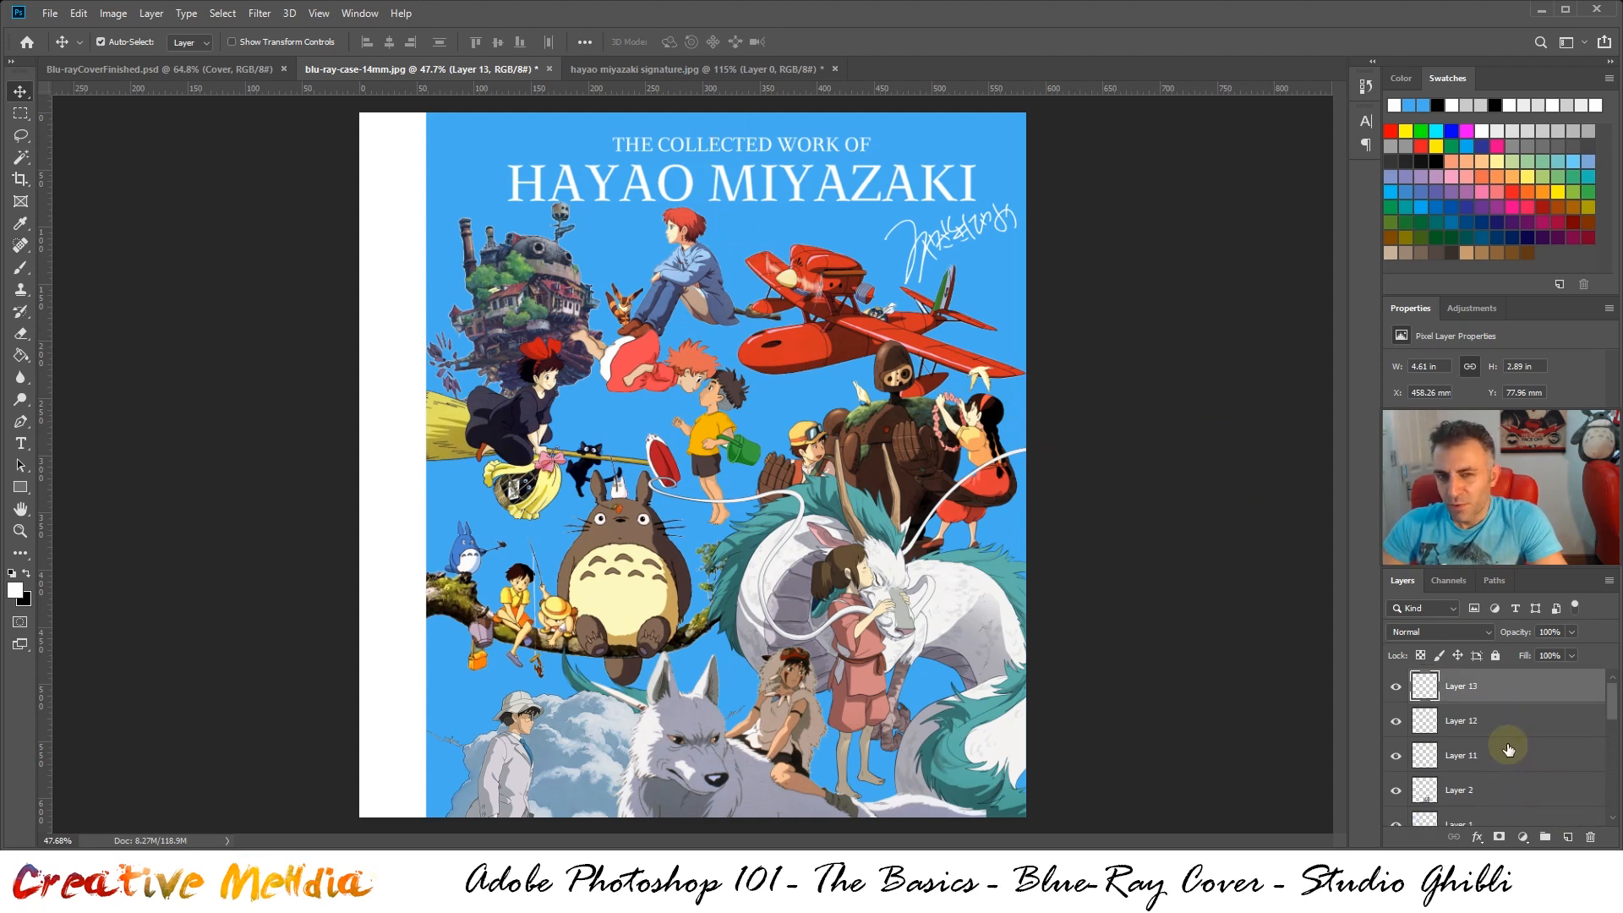
{"action": "scroll", "coordinate": [1513, 752], "scroll_direction": "down", "scroll_amount": 5}
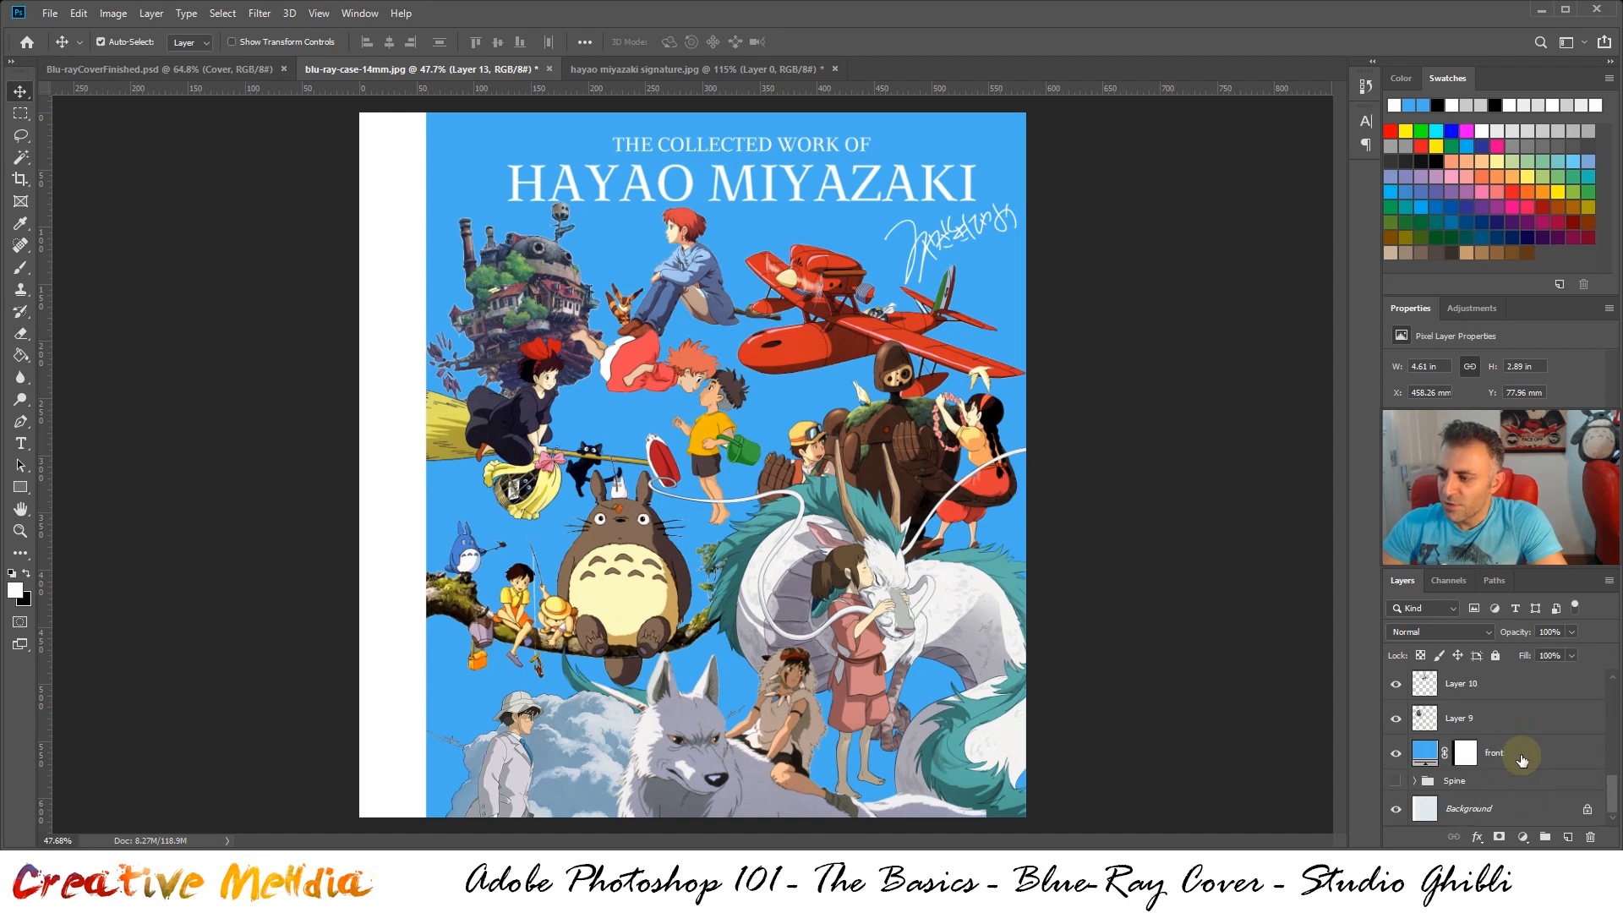
{"action": "key", "text": "shift"}
{"action": "left_click", "coordinate": [1522, 763], "text": "shift"}
{"action": "scroll", "coordinate": [1522, 744], "scroll_direction": "up", "scroll_amount": 5}
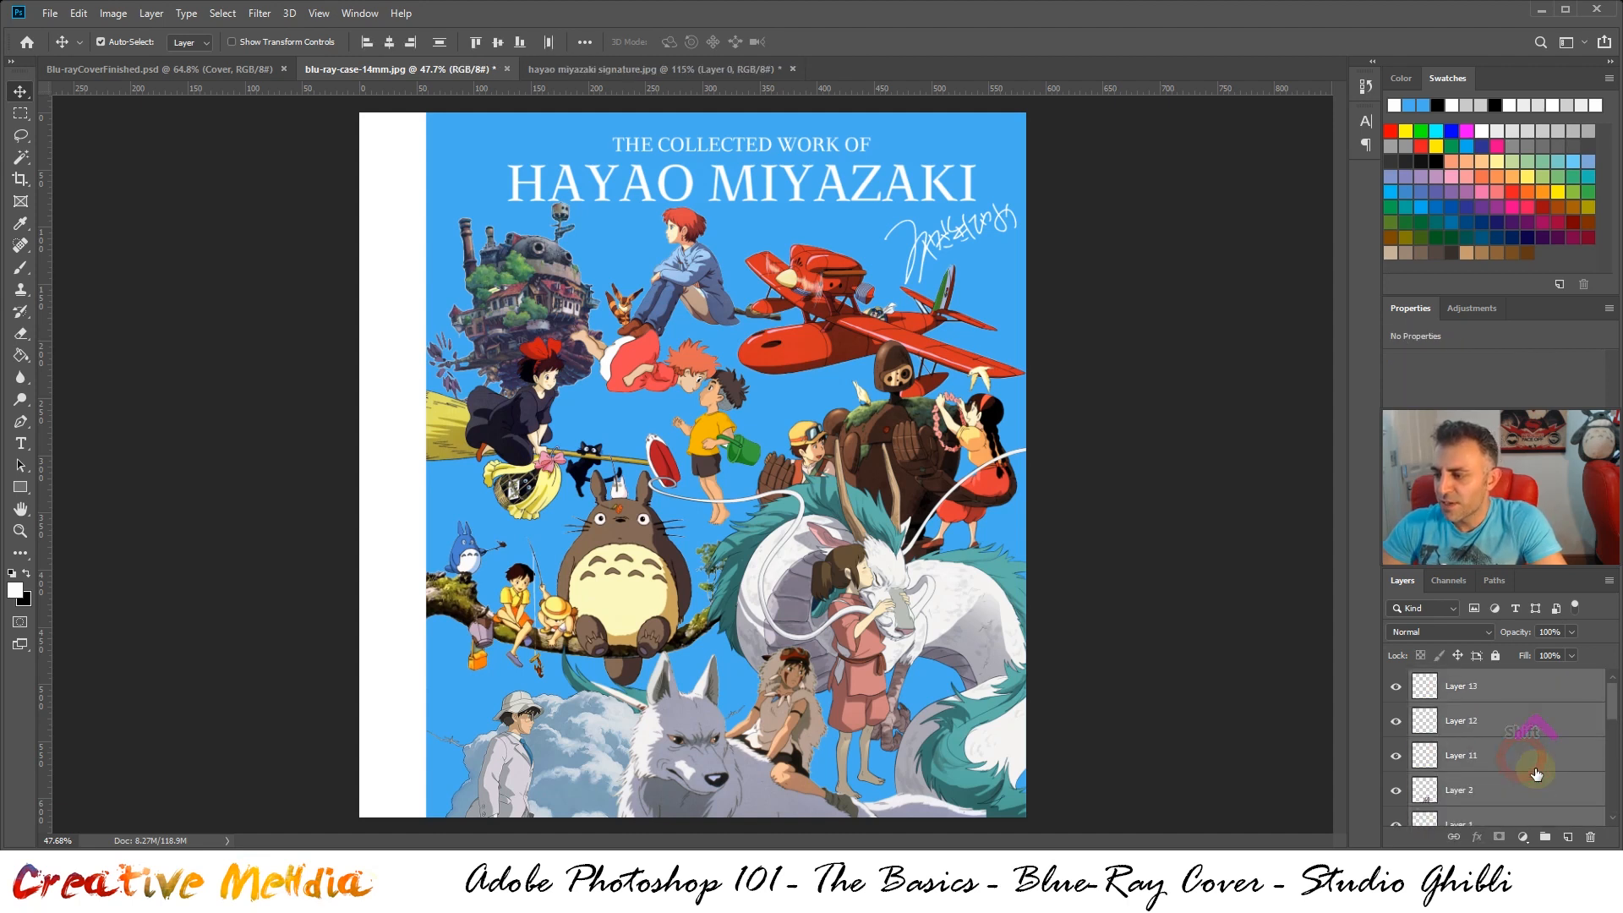
{"action": "left_click", "coordinate": [1494, 692]}
{"action": "scroll", "coordinate": [1500, 710], "scroll_direction": "down", "scroll_amount": 5}
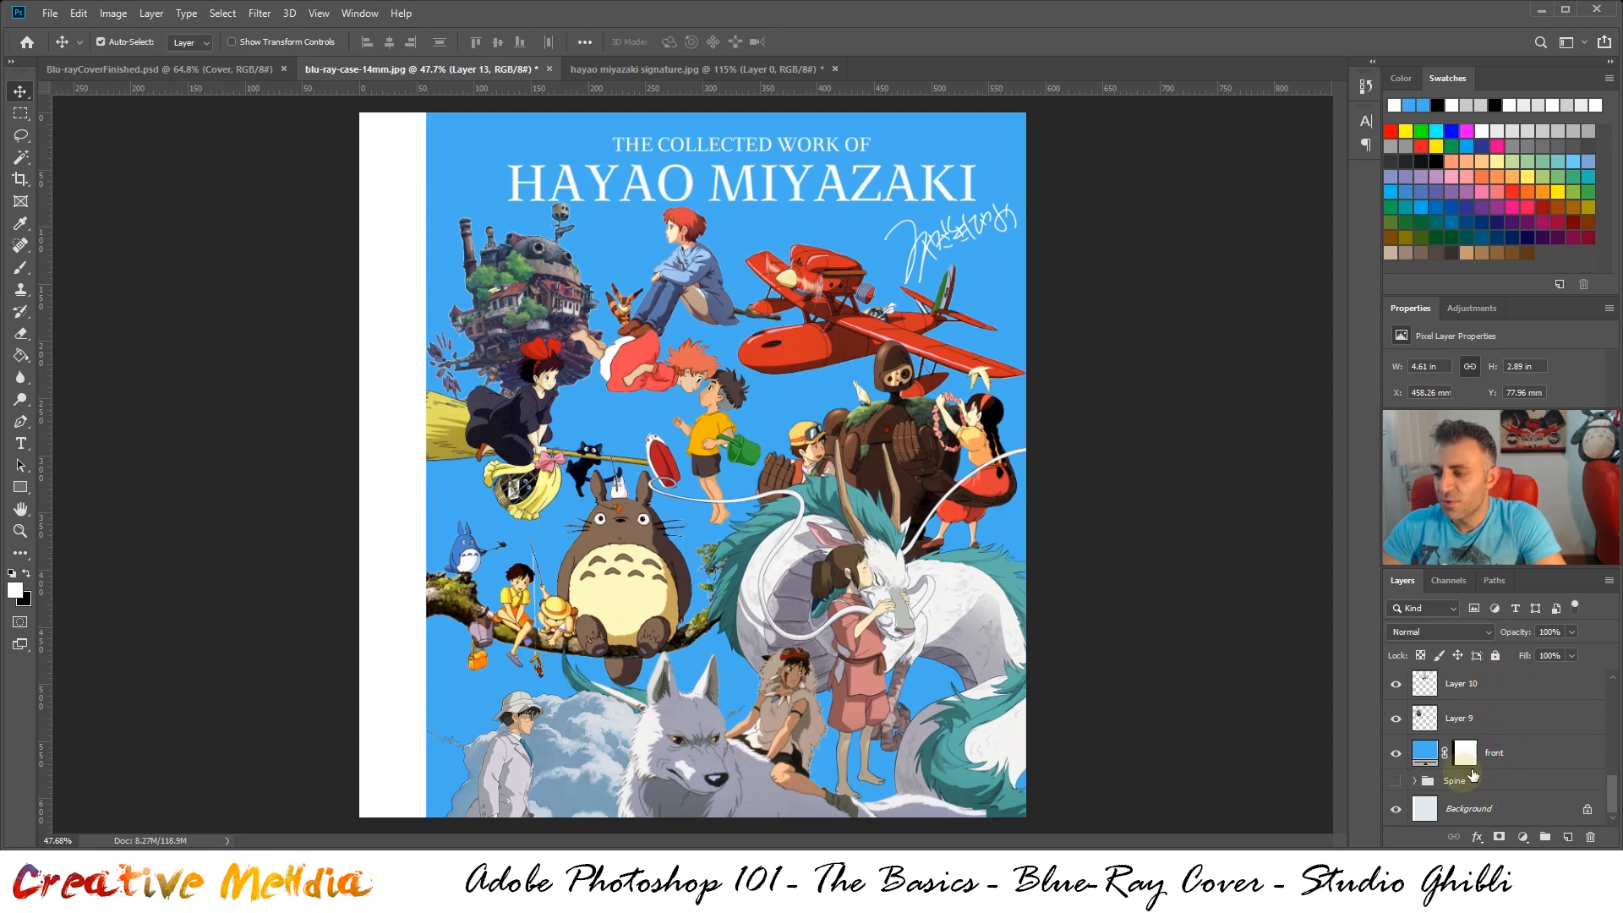
{"action": "left_click", "coordinate": [1527, 760]}
{"action": "scroll", "coordinate": [1530, 761], "scroll_direction": "up", "scroll_amount": 3}
{"action": "scroll", "coordinate": [1528, 761], "scroll_direction": "up", "scroll_amount": 3}
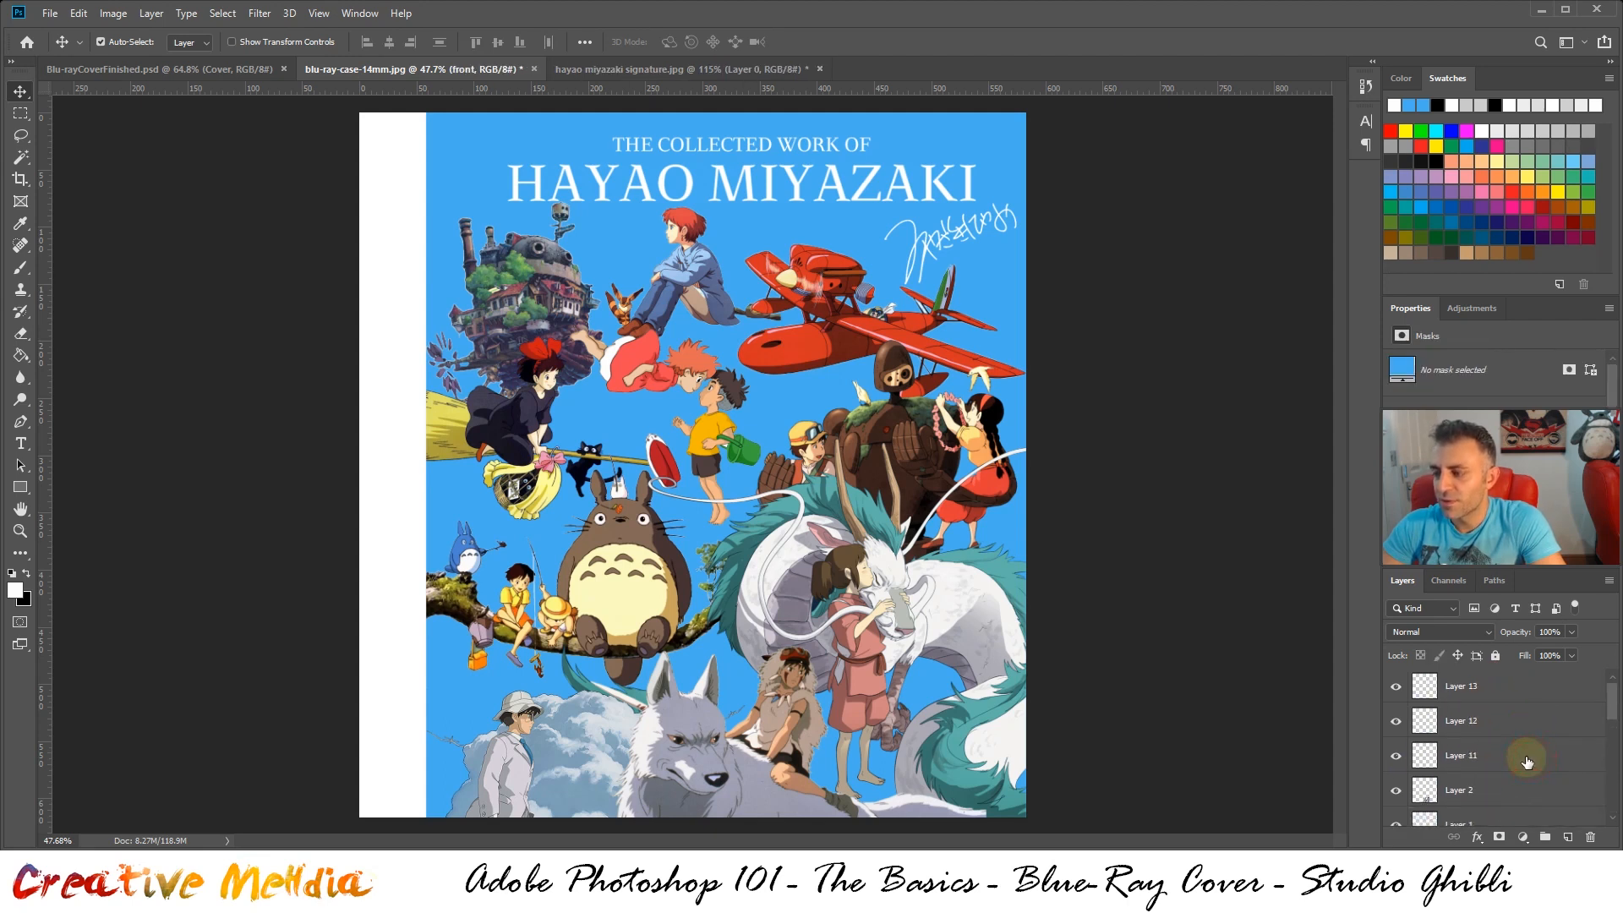
{"action": "left_click", "coordinate": [1514, 686], "text": "shift"}
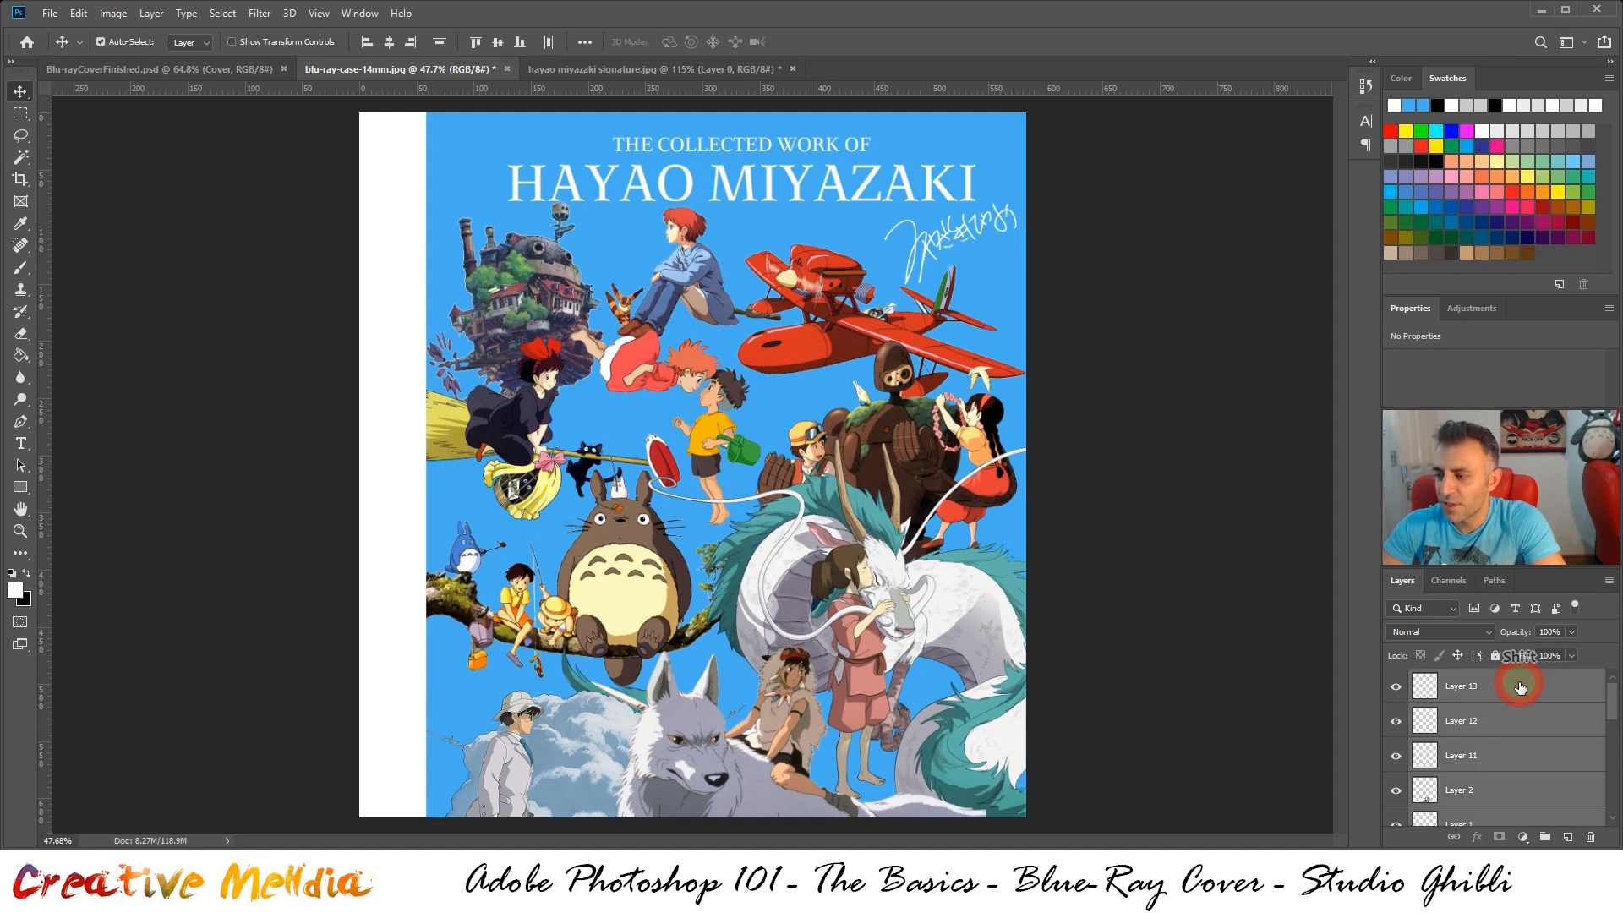
{"action": "scroll", "coordinate": [1549, 727], "scroll_direction": "down", "scroll_amount": 6}
{"action": "scroll", "coordinate": [1549, 727], "scroll_direction": "up", "scroll_amount": 6}
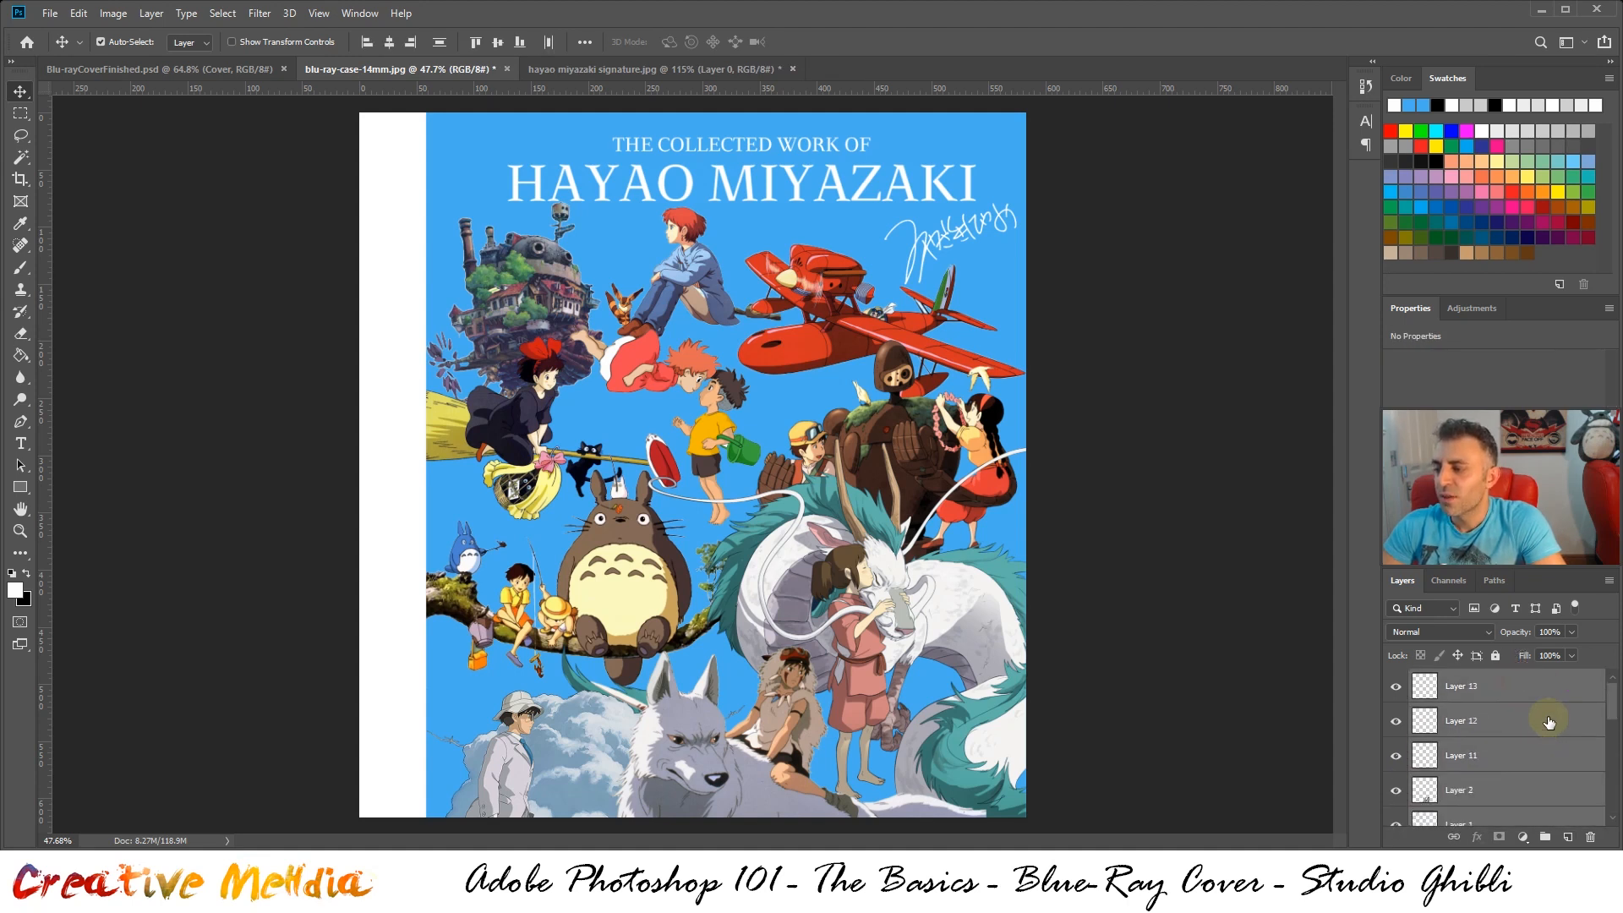
Try merging the selected front cover layers into a single layer, and undo the merge
{"action": "right_click", "coordinate": [1547, 720]}
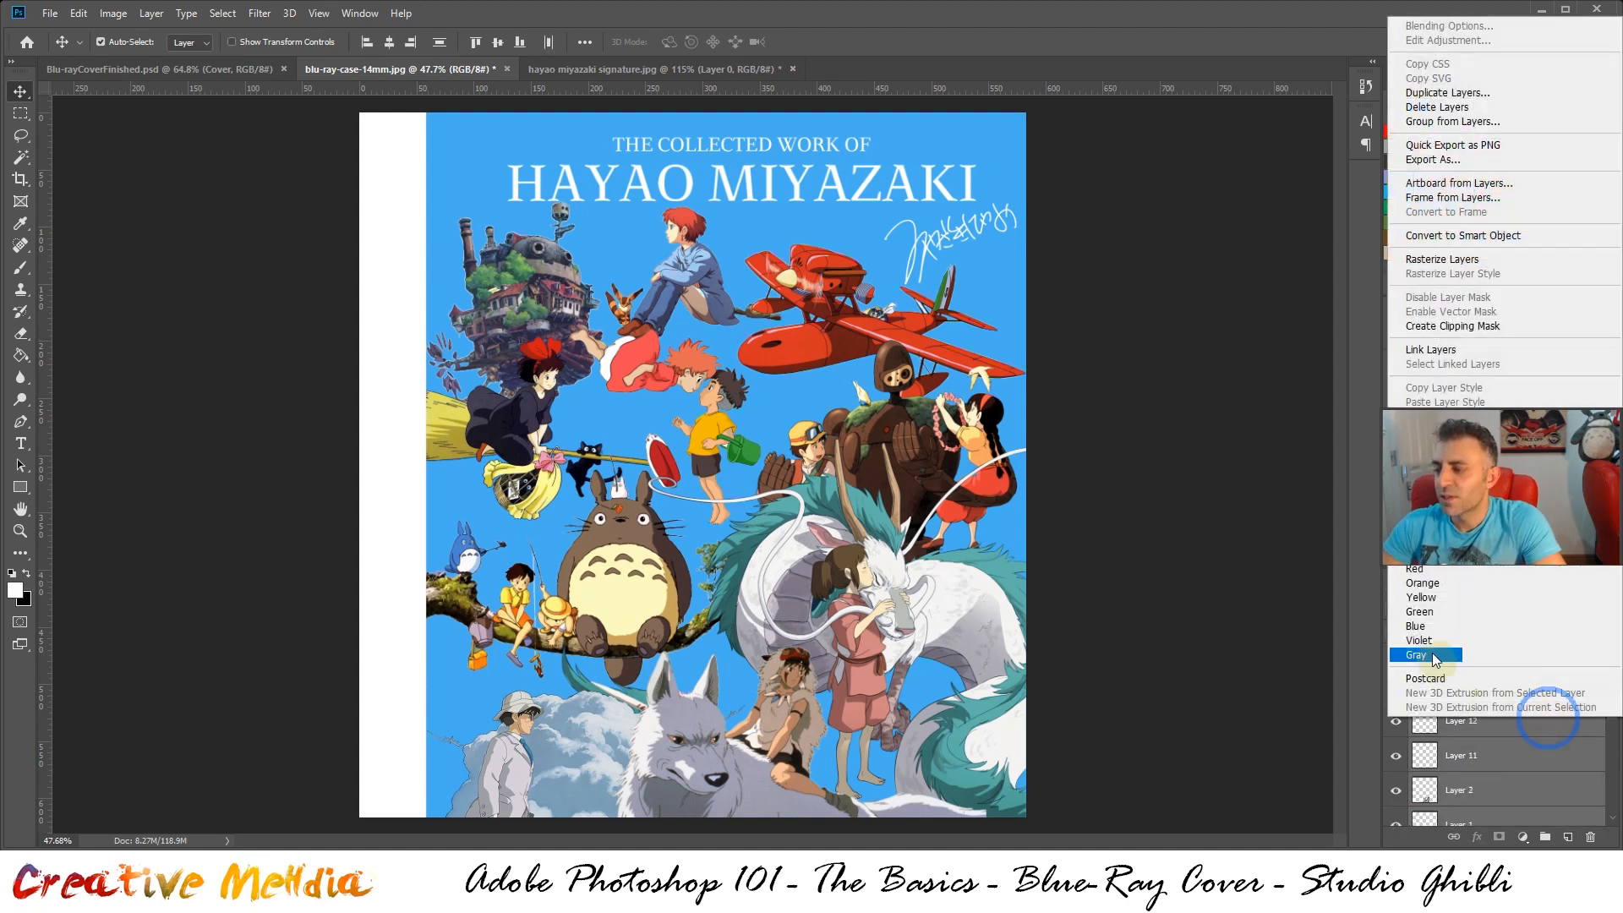
{"action": "left_click", "coordinate": [1606, 740]}
{"action": "key", "text": "ctrl"}
{"action": "key", "text": "ctrl+e"}
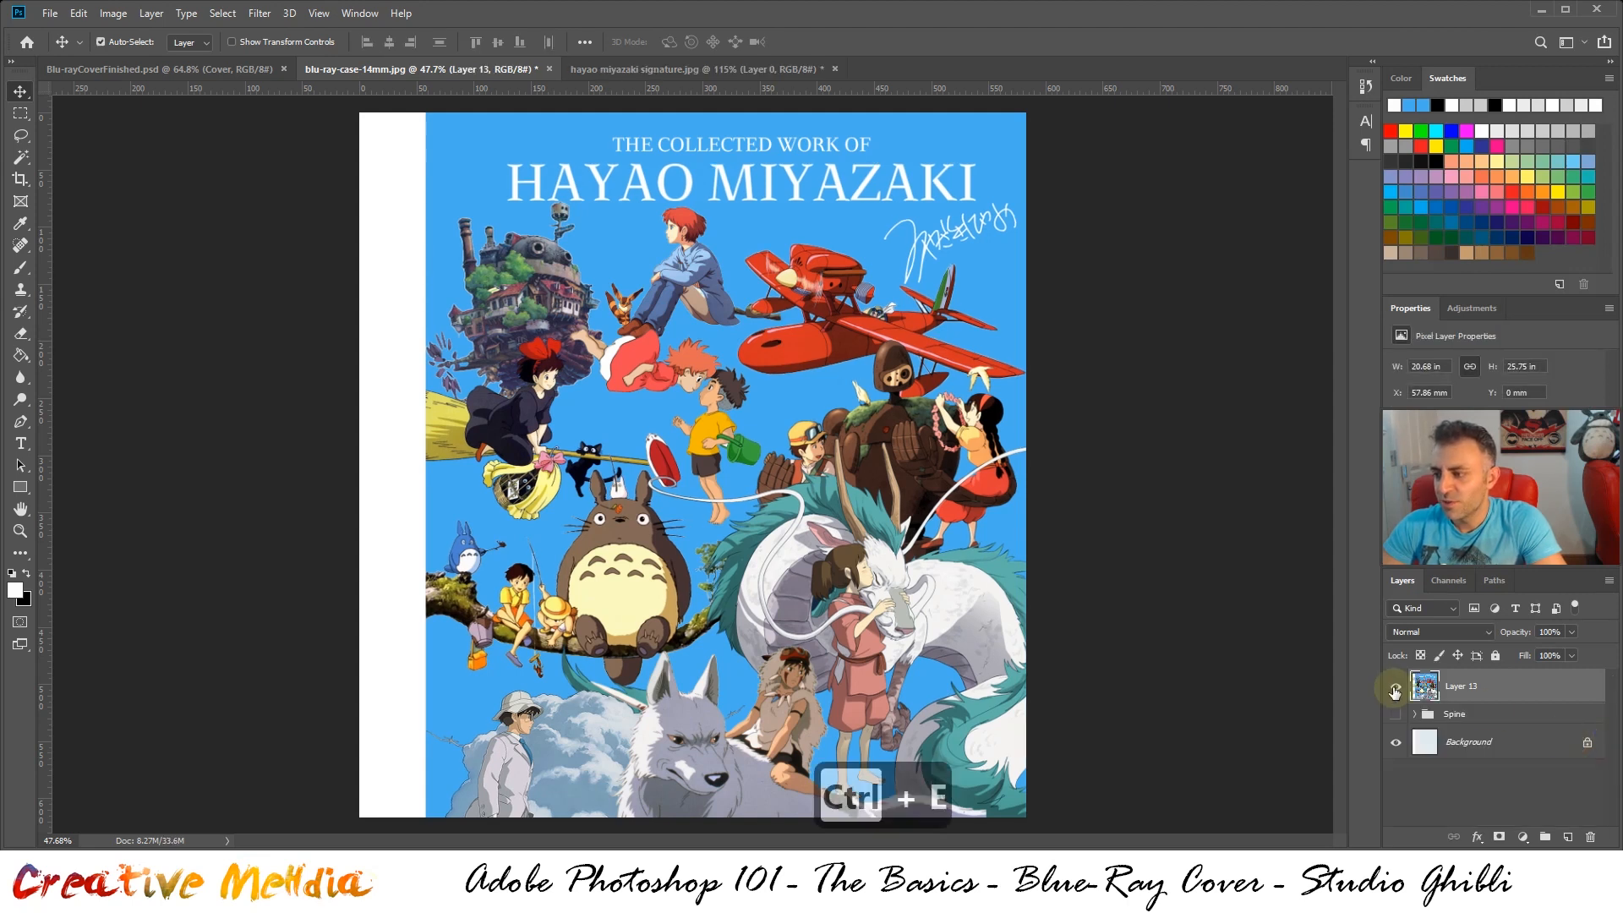
{"action": "key", "text": "ctrl"}
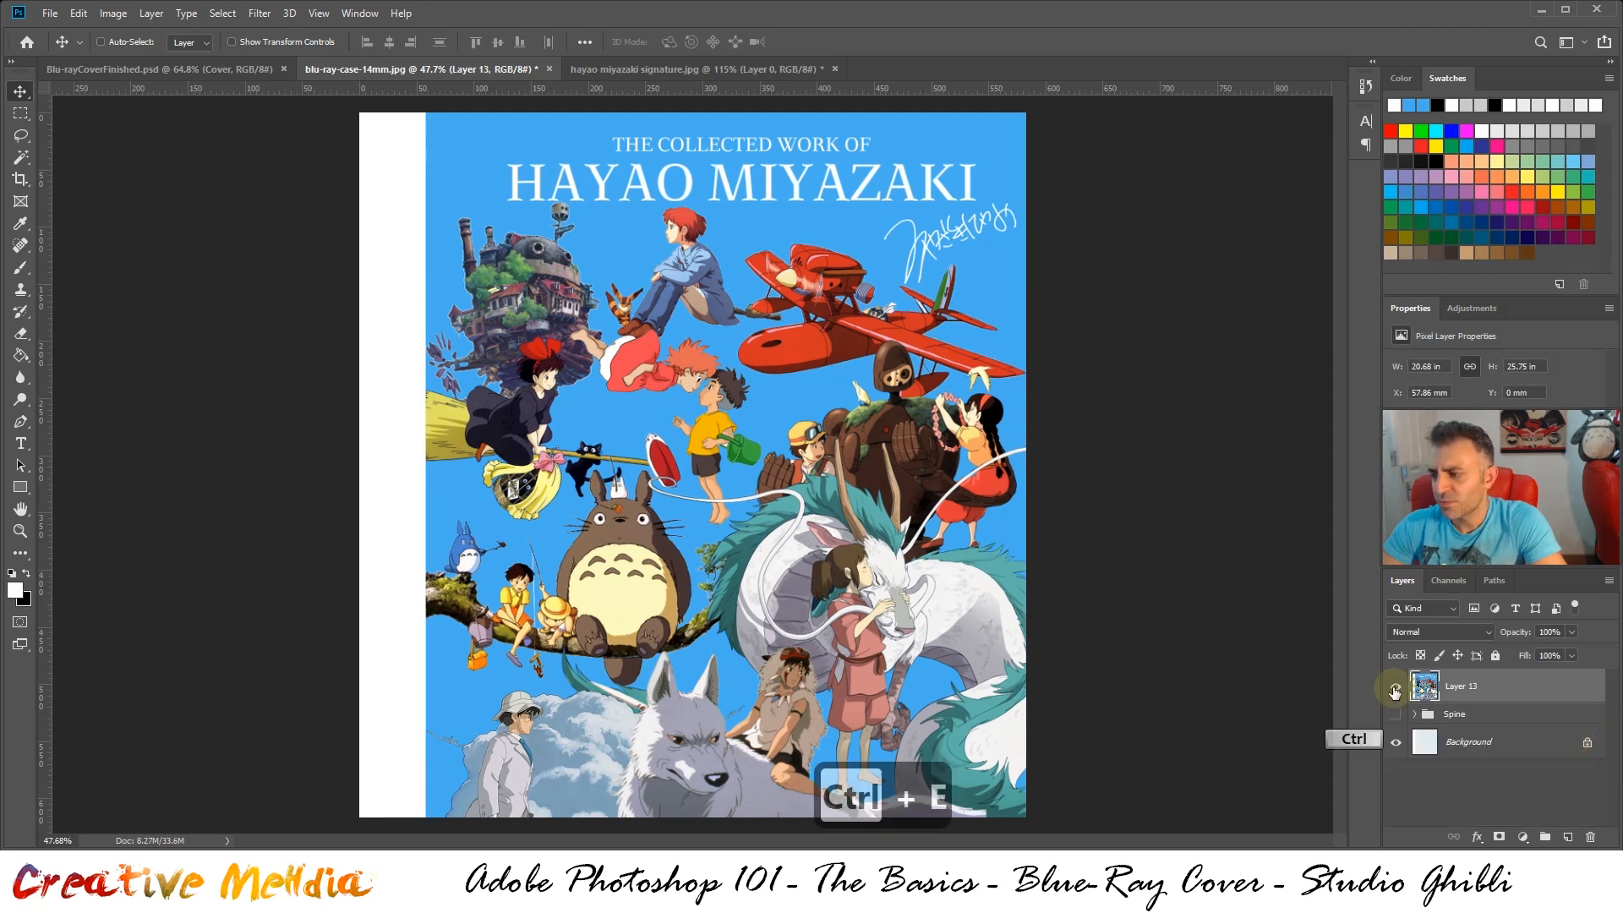
{"action": "key", "text": "ctrl+z"}
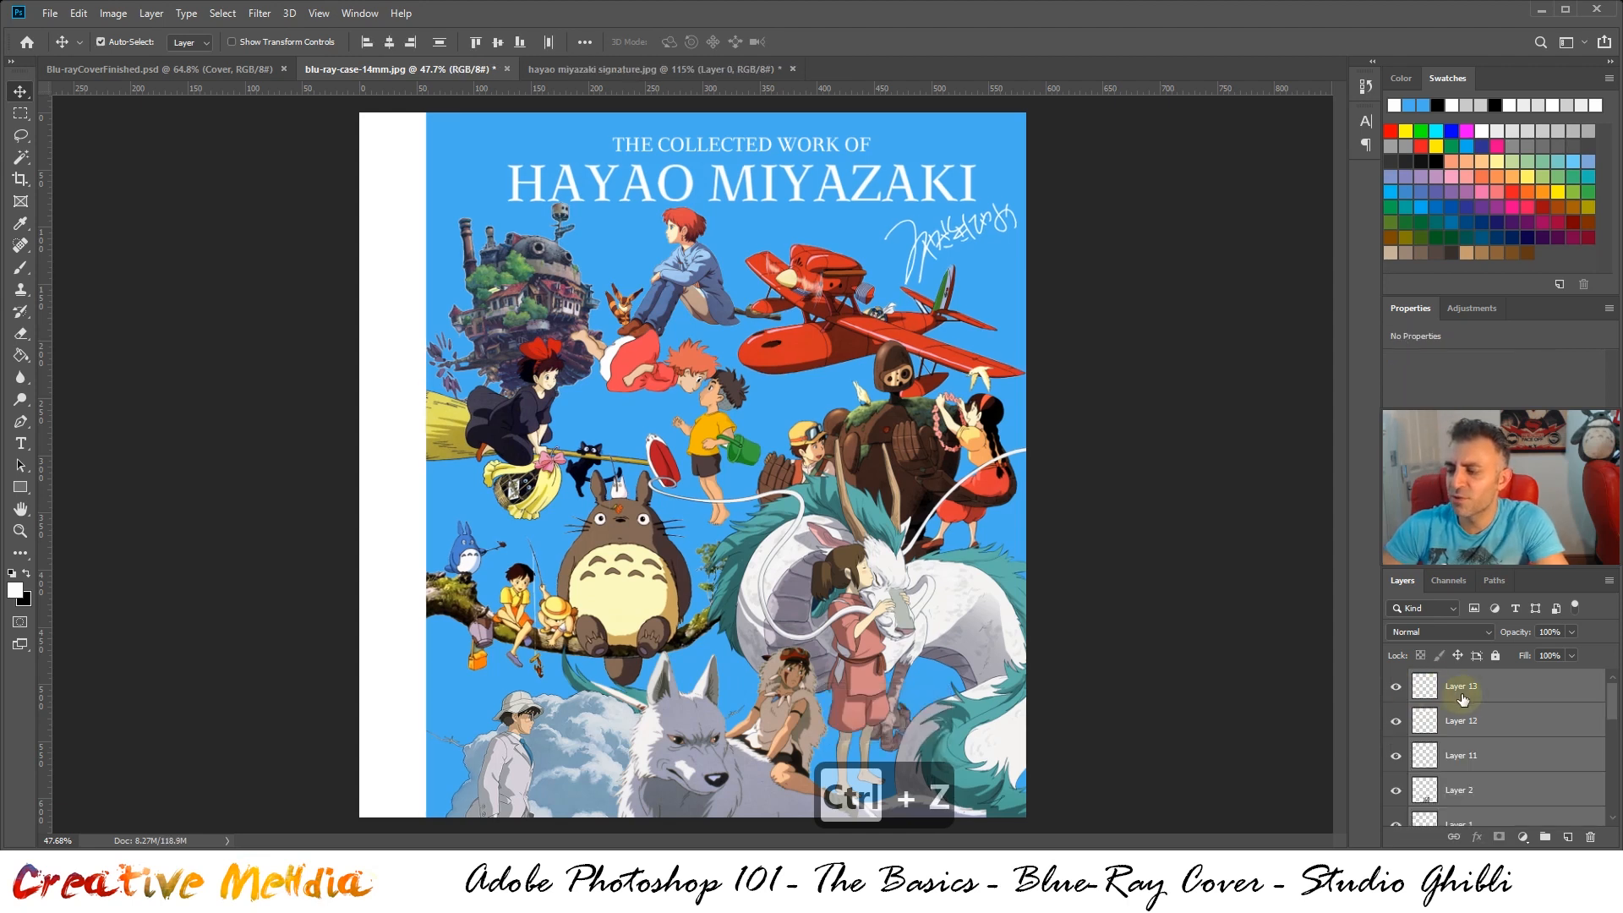
Put the selected cover layers into a new group named Front and check the layers inside it
{"action": "left_click", "coordinate": [1546, 839]}
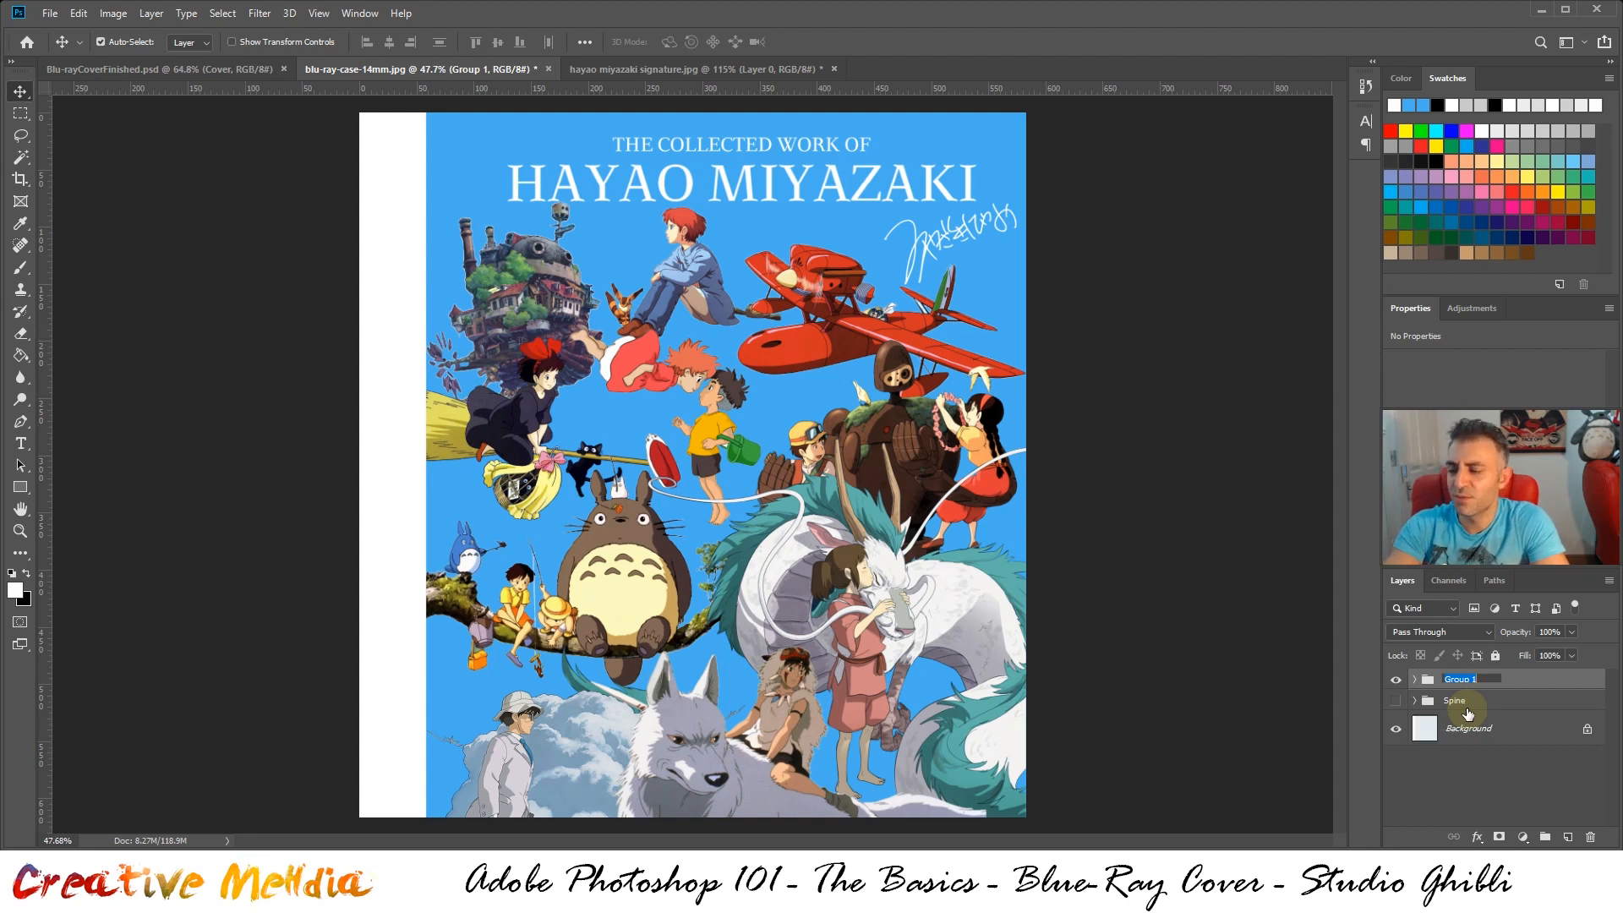
{"action": "type", "text": "Front"}
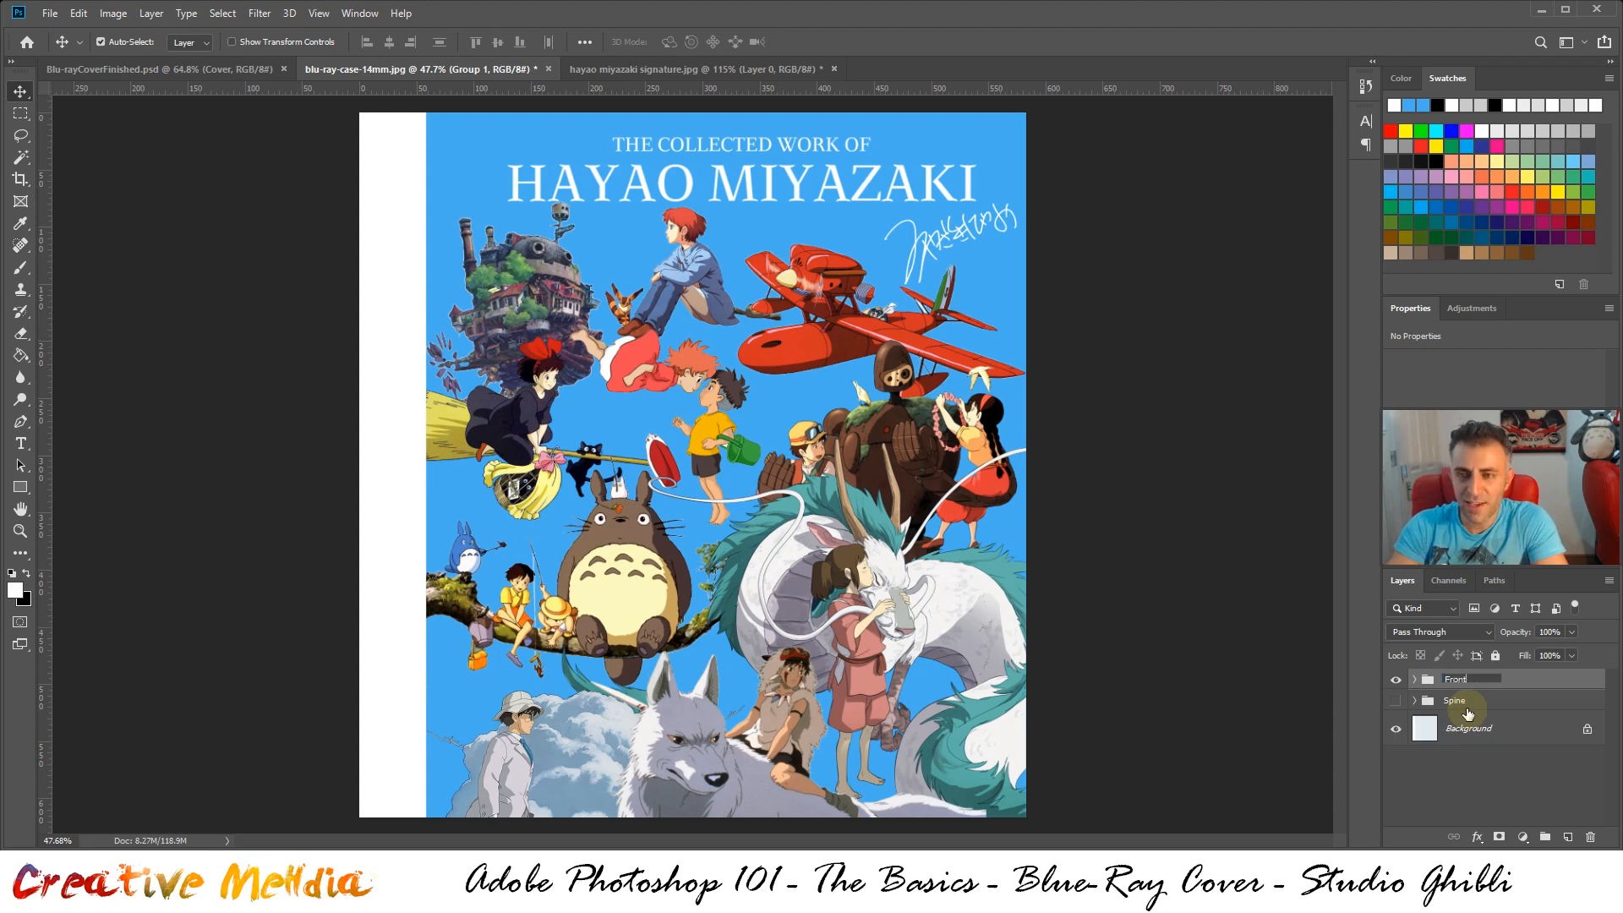
{"action": "key", "text": "Return"}
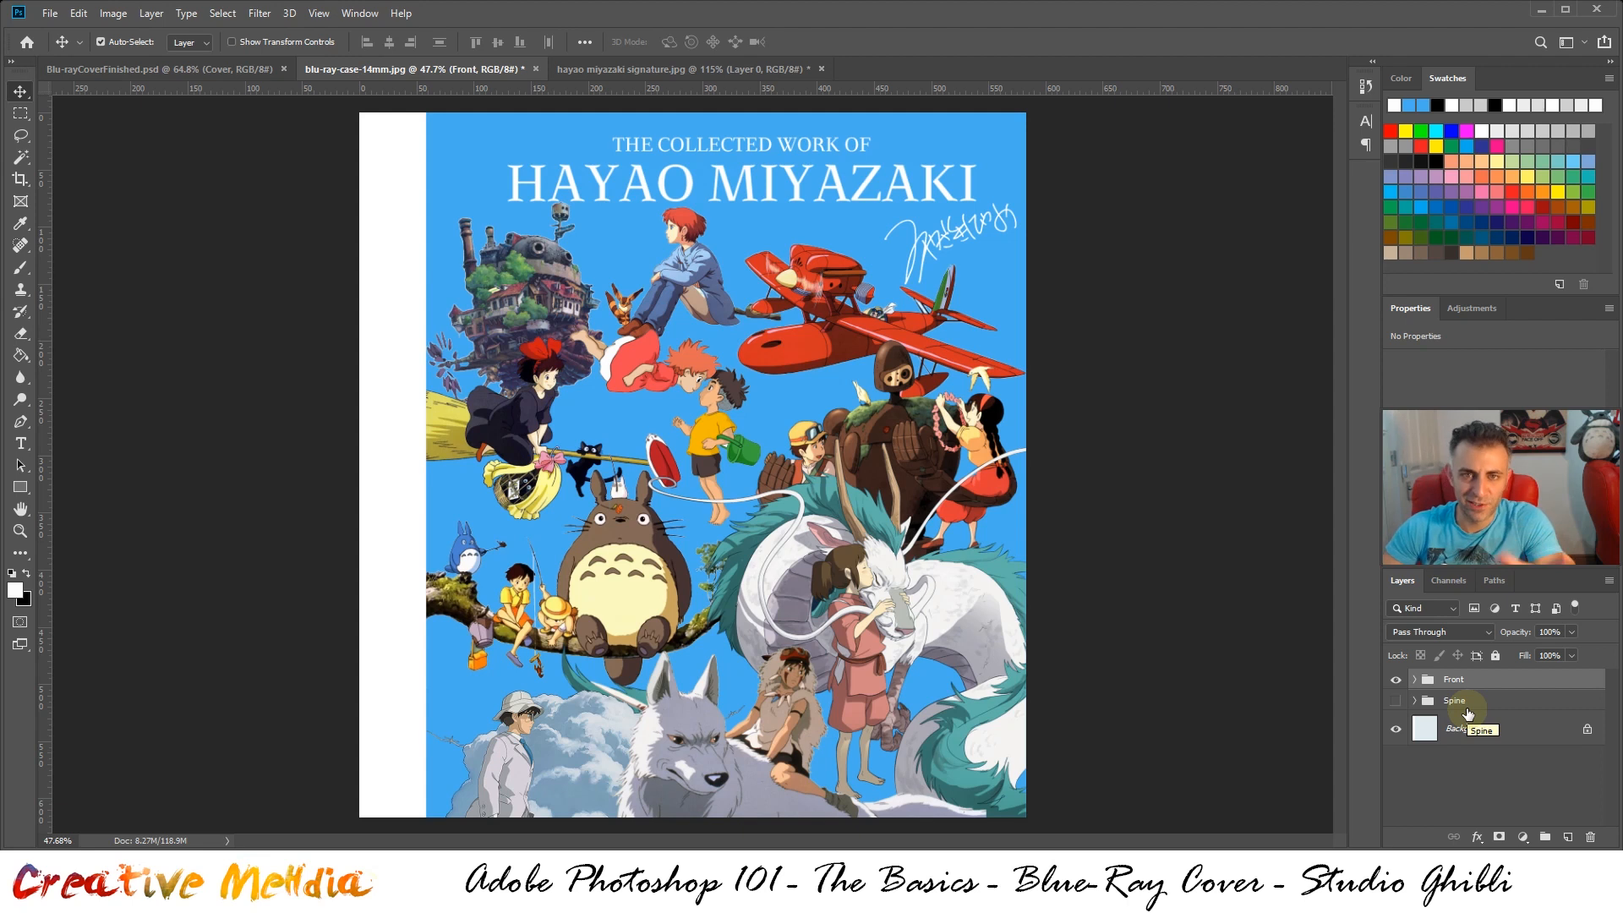
{"action": "left_click", "coordinate": [1416, 683]}
{"action": "scroll", "coordinate": [1575, 723], "scroll_direction": "down", "scroll_amount": 5}
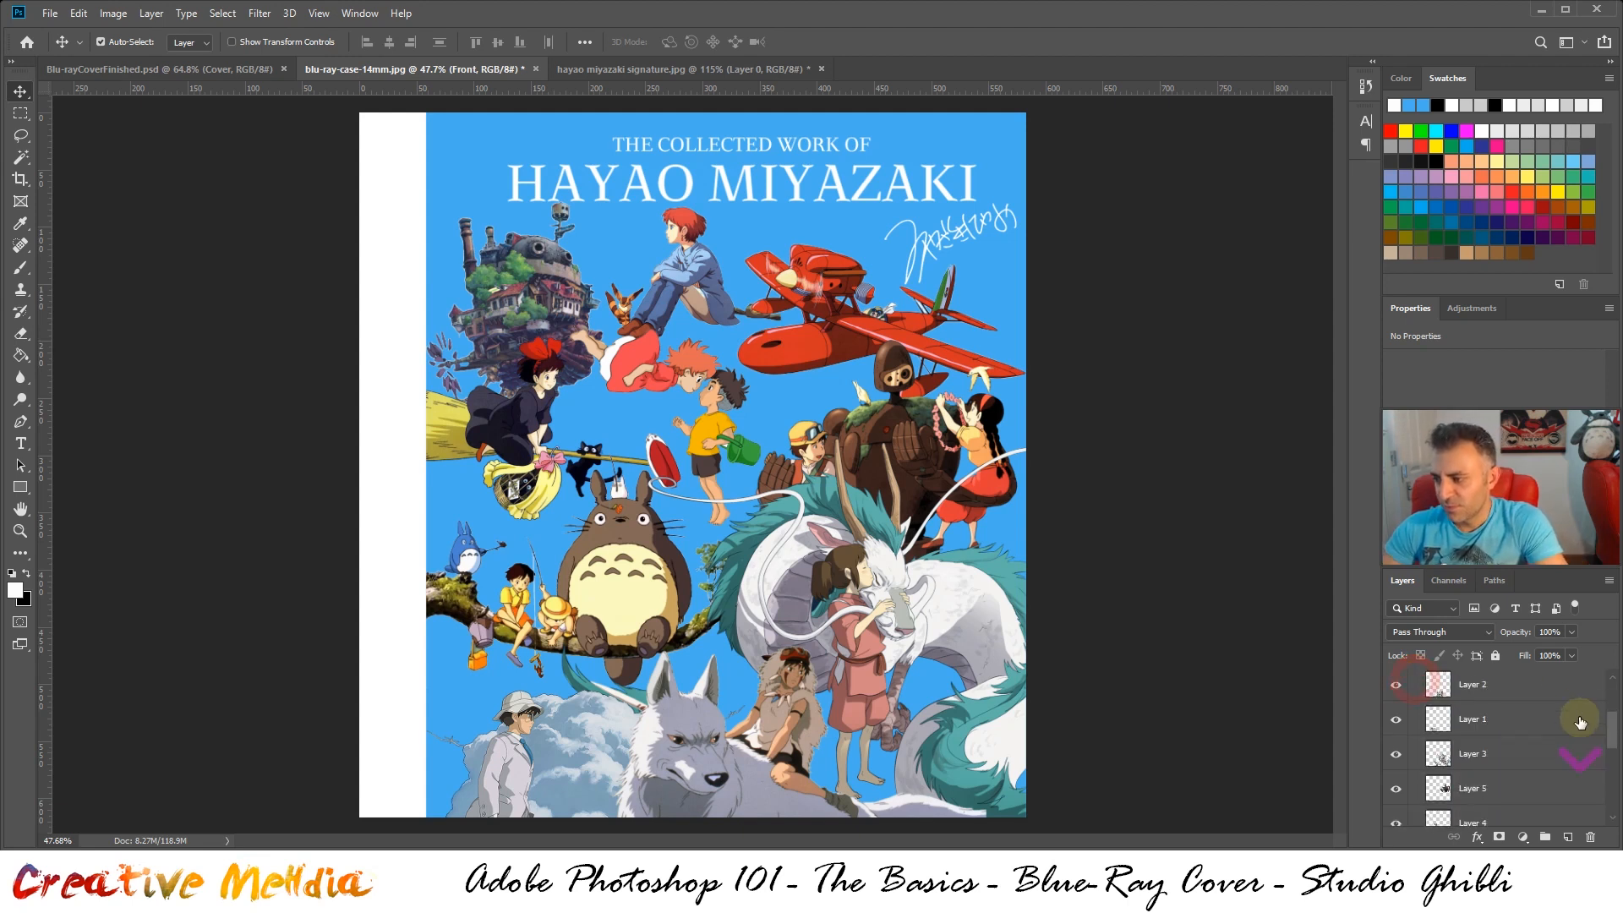
{"action": "scroll", "coordinate": [1575, 724], "scroll_direction": "up", "scroll_amount": 5}
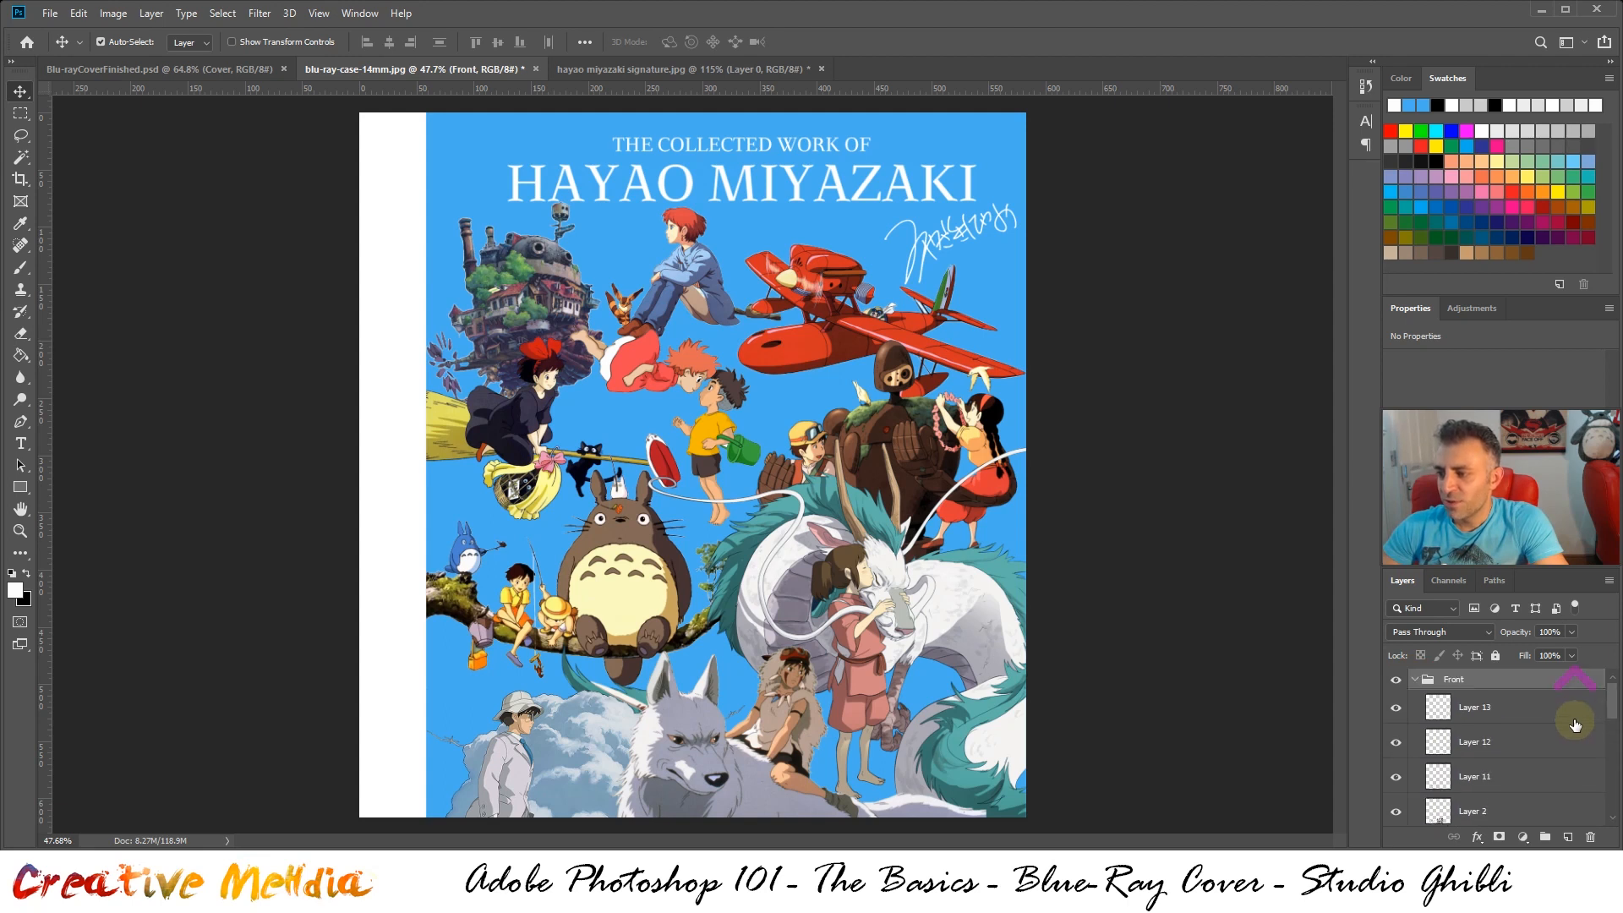
{"action": "left_click", "coordinate": [1416, 681]}
Duplicate the Front group as a backup and hide the original group
{"action": "left_click_drag", "start_coordinate": [1448, 685], "coordinate": [1569, 833]}
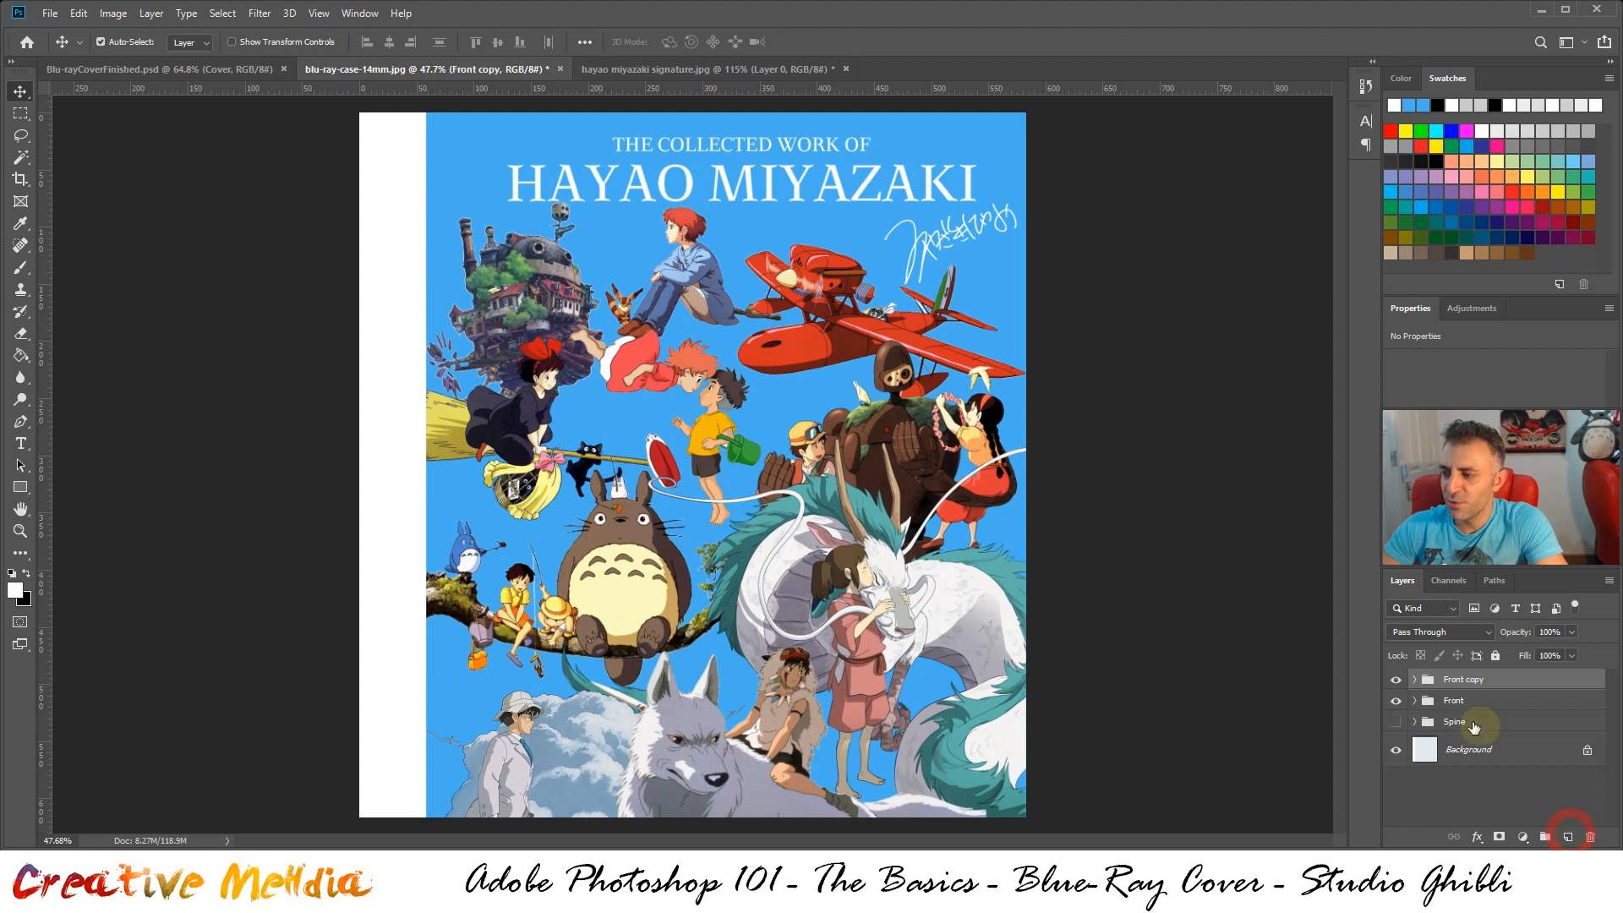
{"action": "left_click", "coordinate": [1409, 705]}
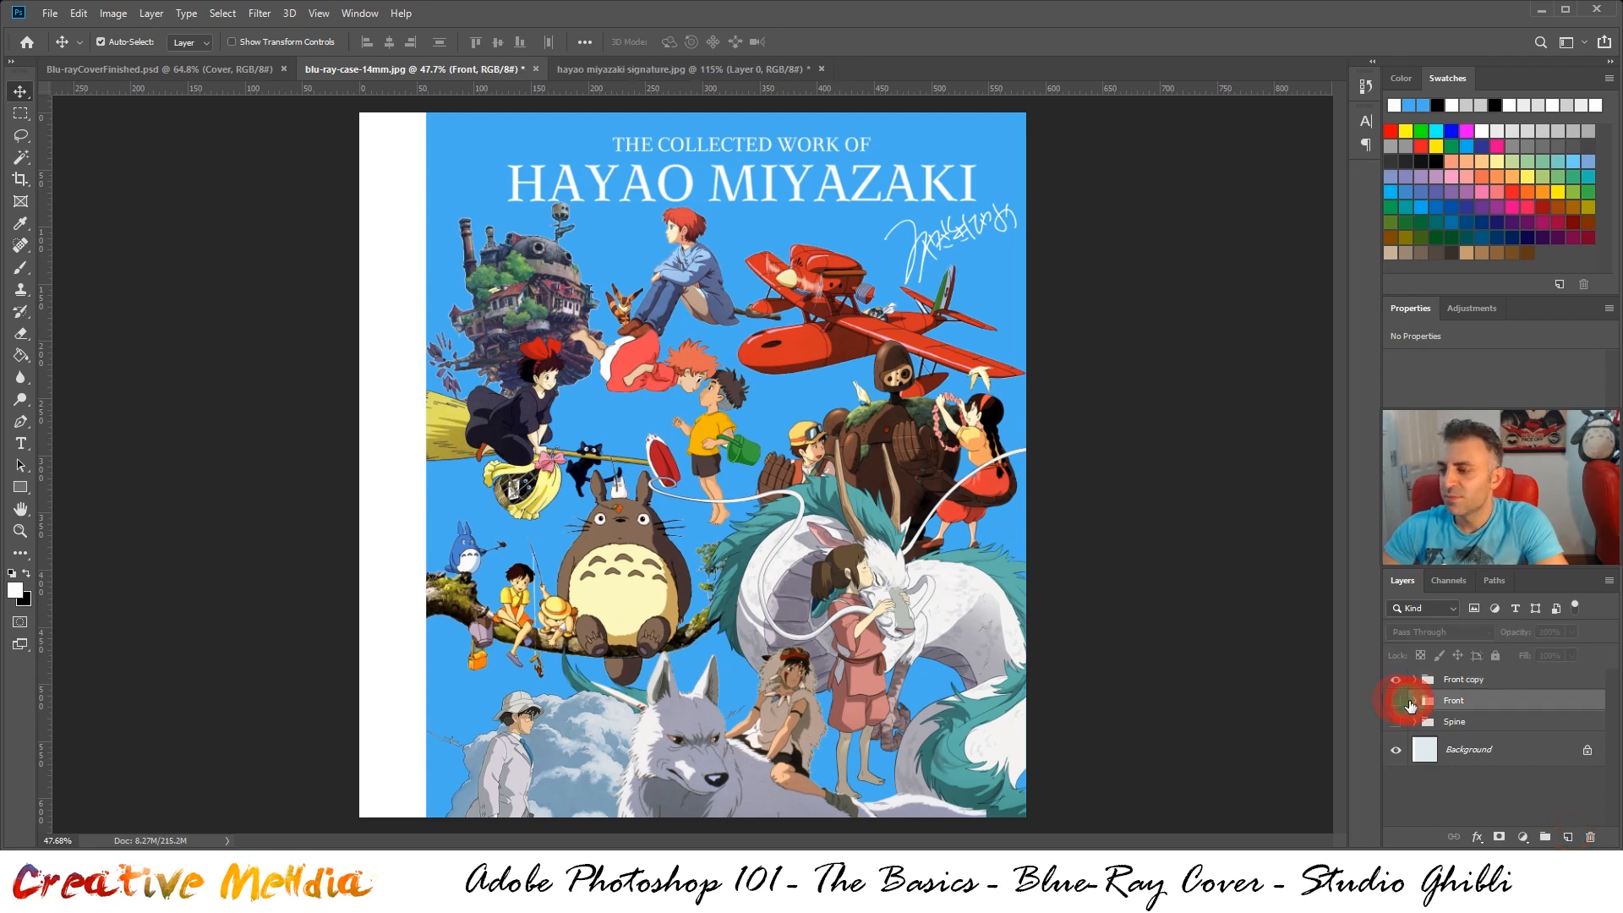
{"action": "left_click", "coordinate": [1418, 721]}
{"action": "left_click", "coordinate": [1415, 721]}
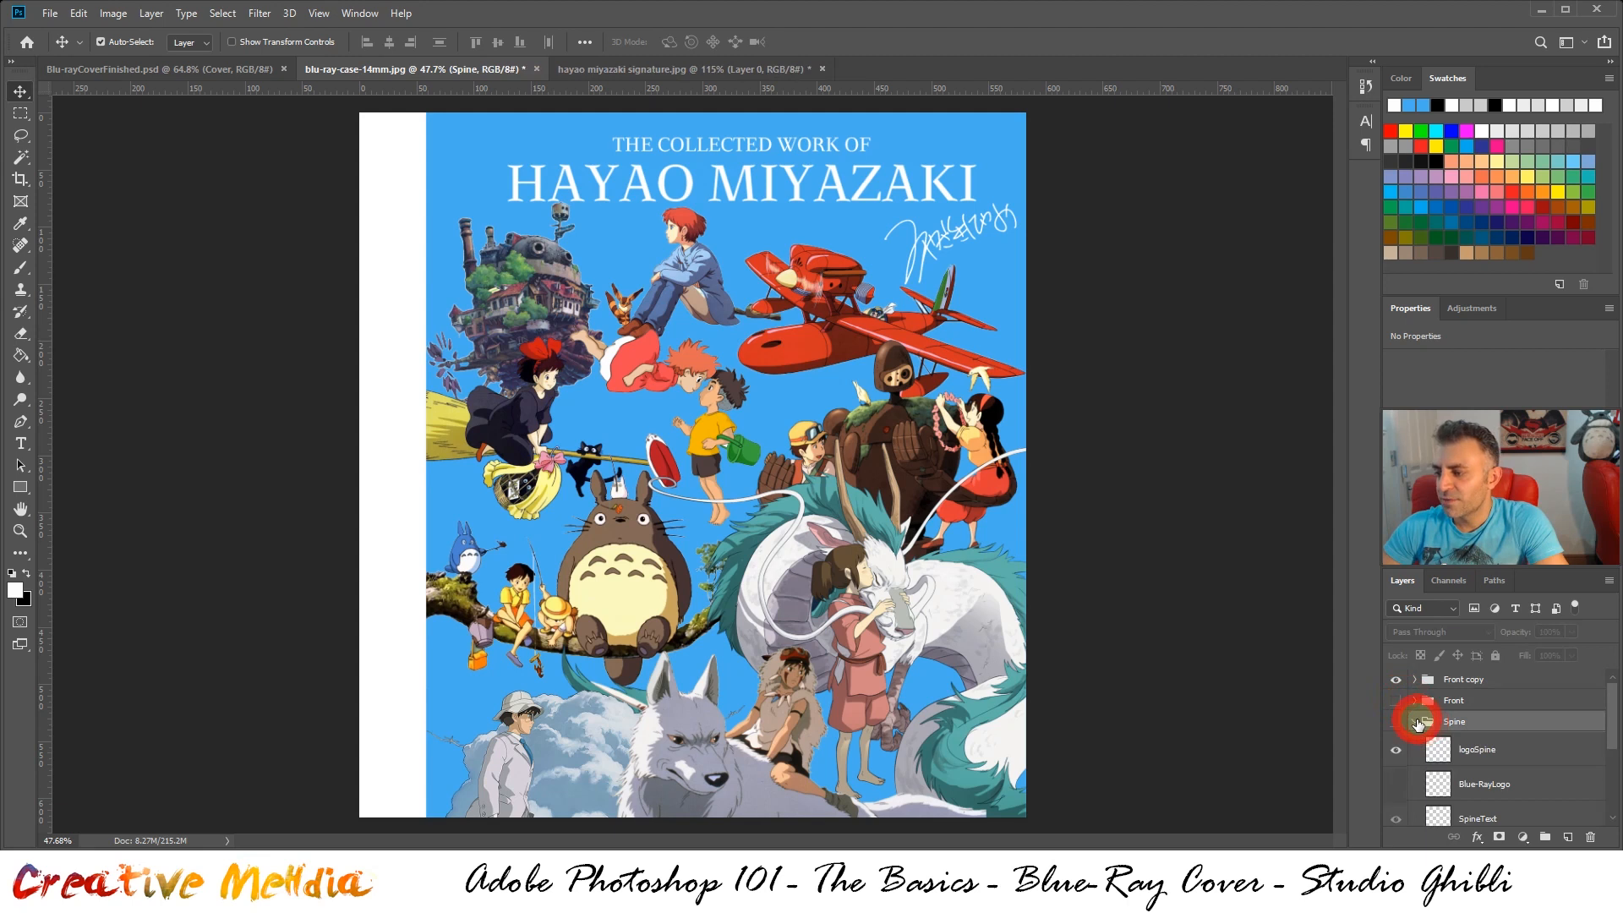
{"action": "left_click", "coordinate": [1416, 722]}
Merge the duplicated Front group into a single layer and compare the result with the cover in Blu-rayCoverFinished.psd
{"action": "left_click", "coordinate": [1413, 679]}
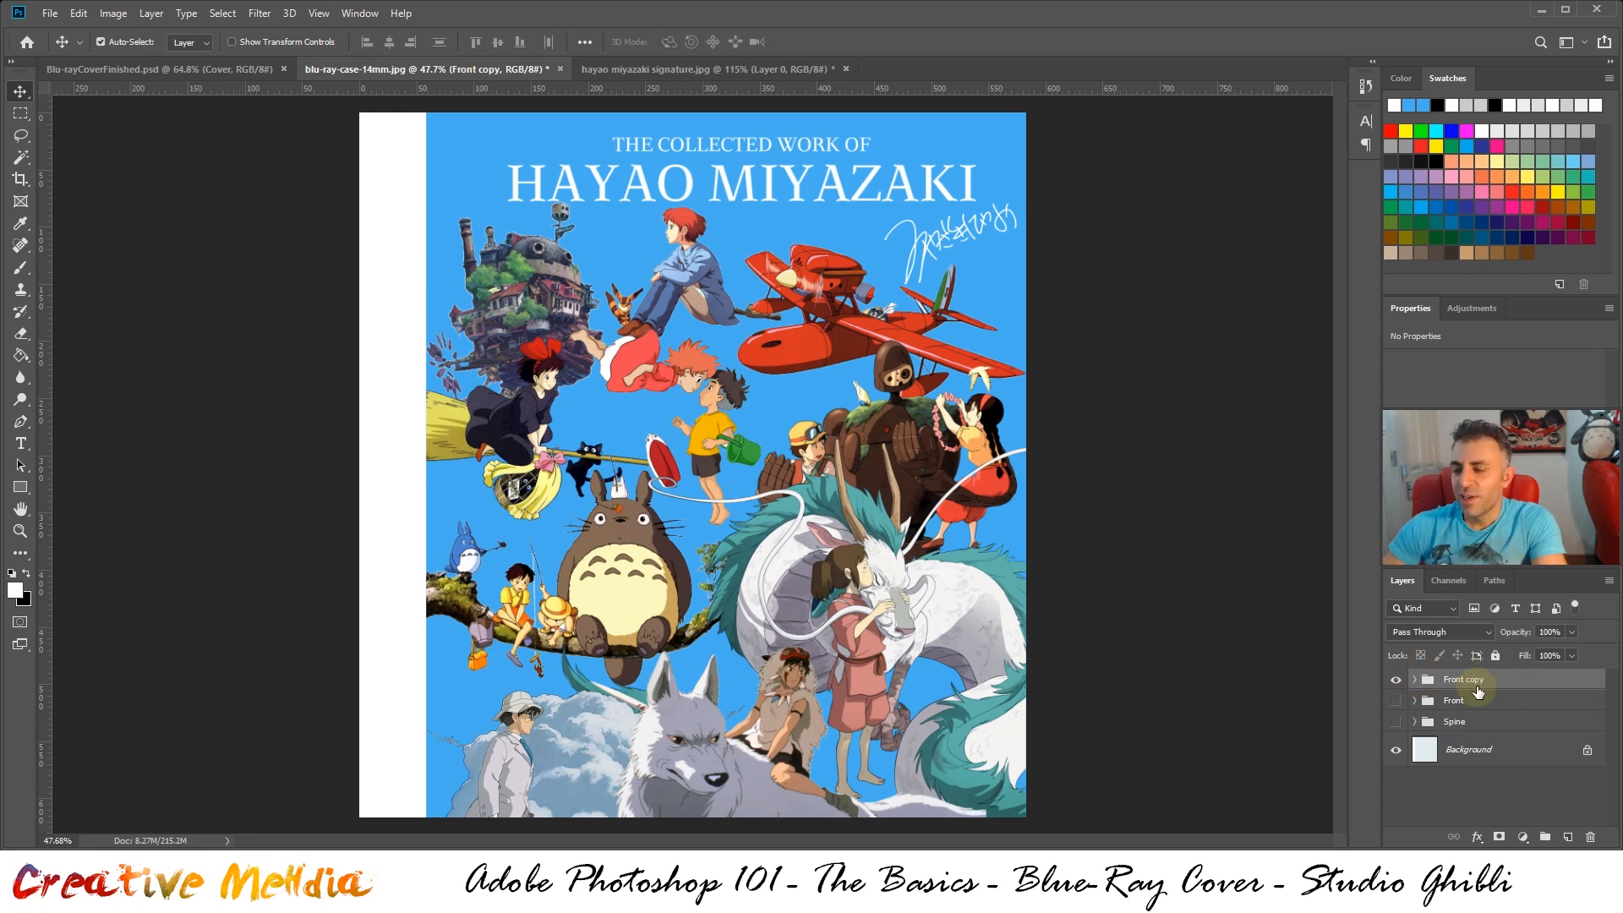
{"action": "key", "text": "ctrl+e"}
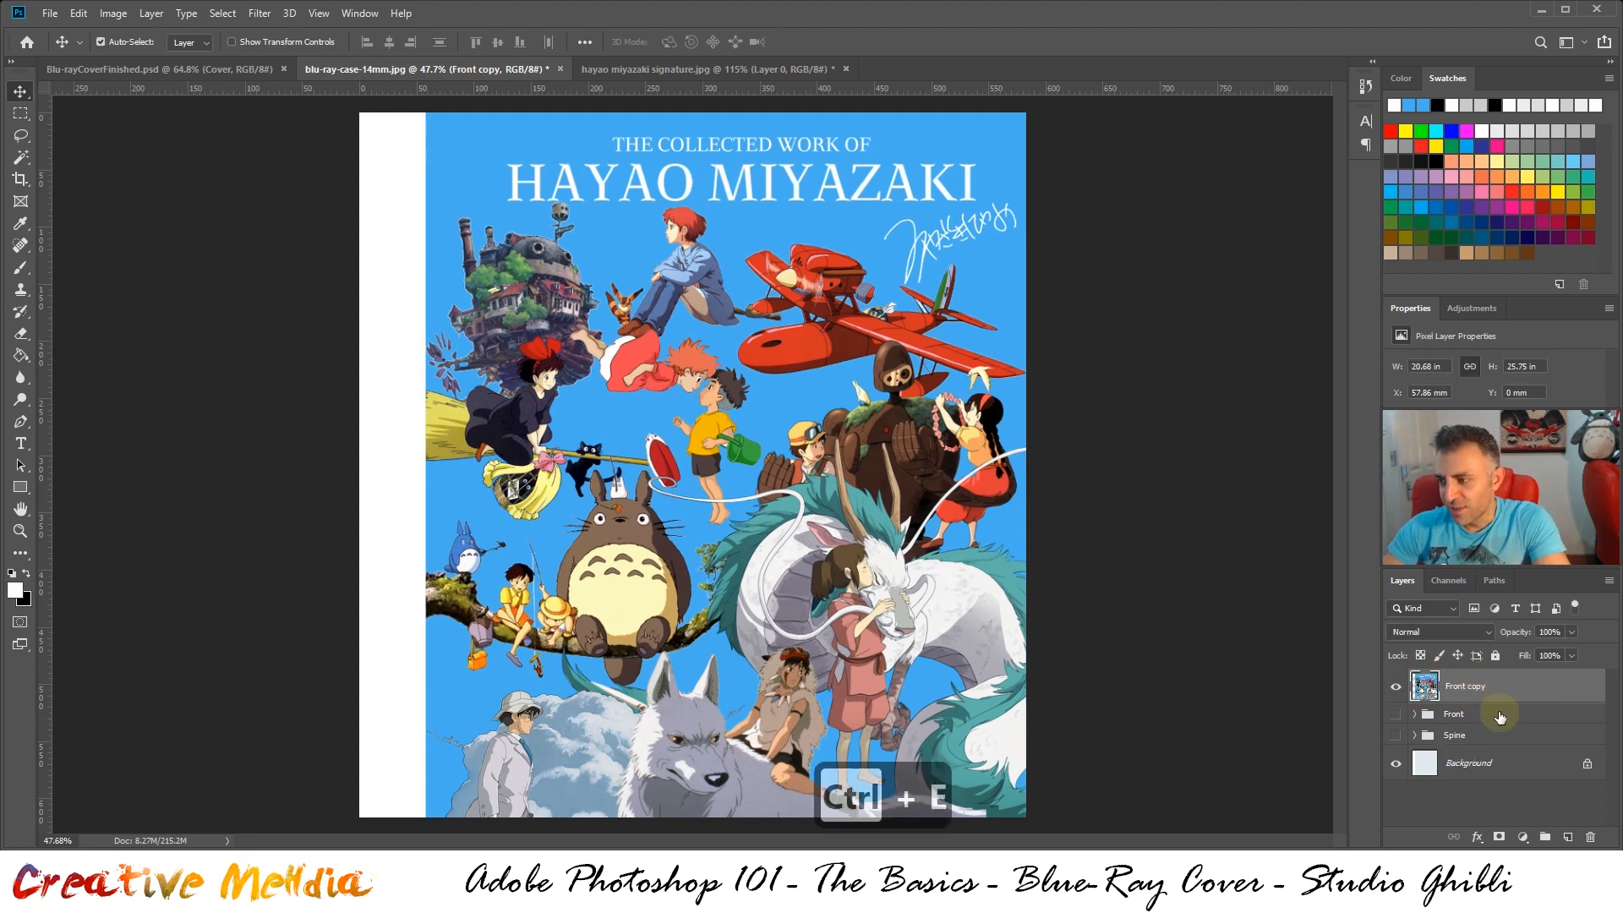
{"action": "left_click", "coordinate": [1396, 687]}
{"action": "left_click", "coordinate": [1395, 687]}
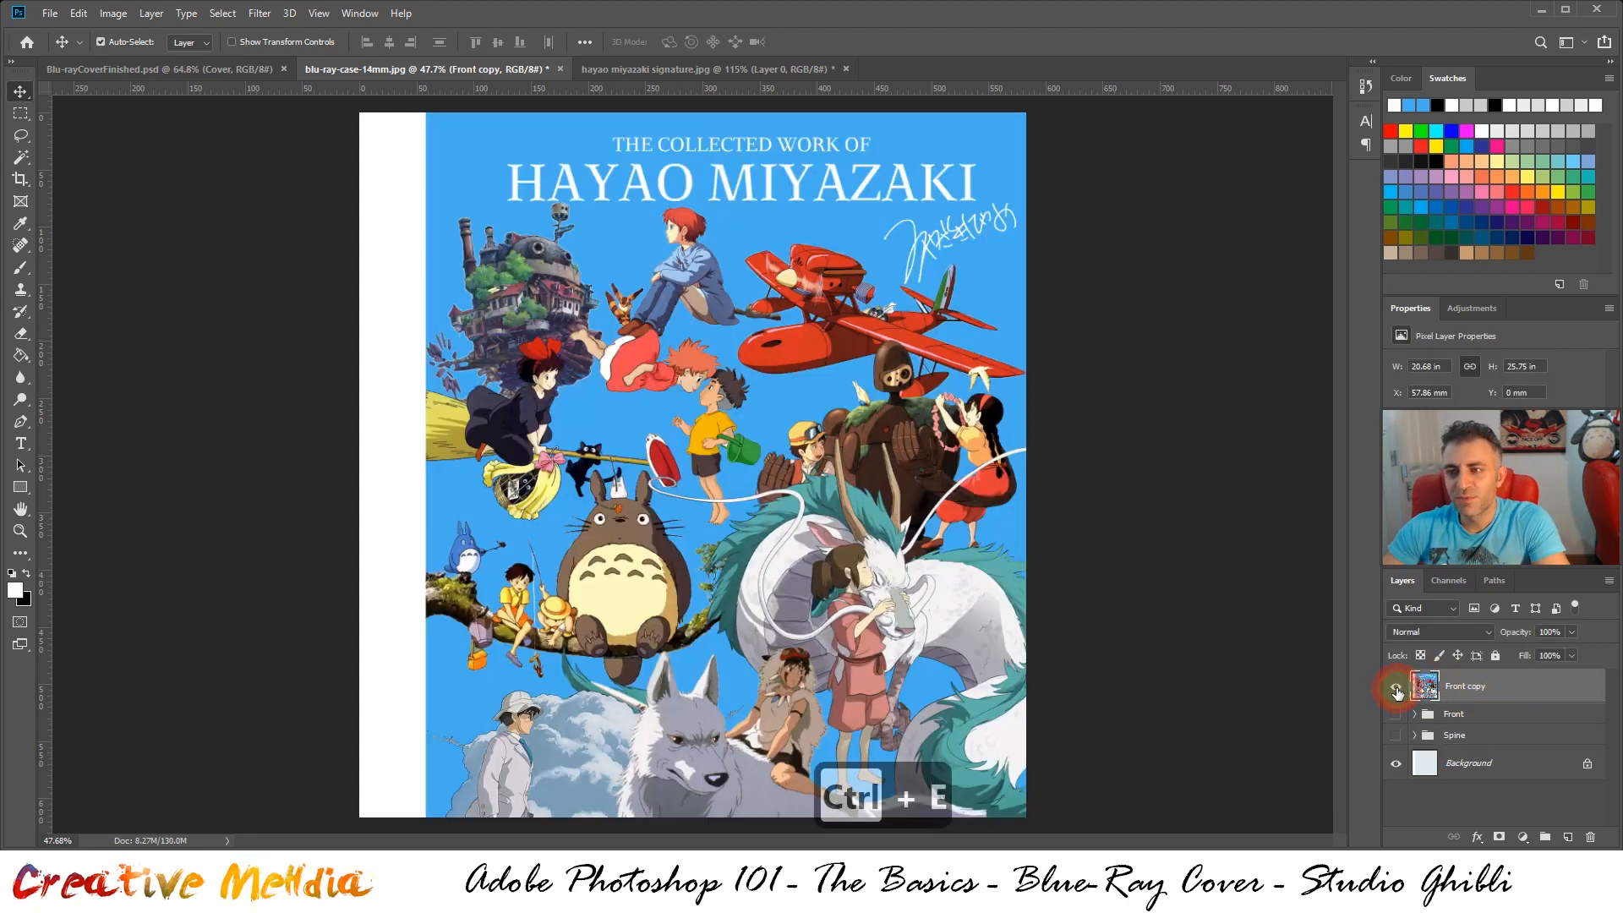
{"action": "left_click", "coordinate": [1396, 692]}
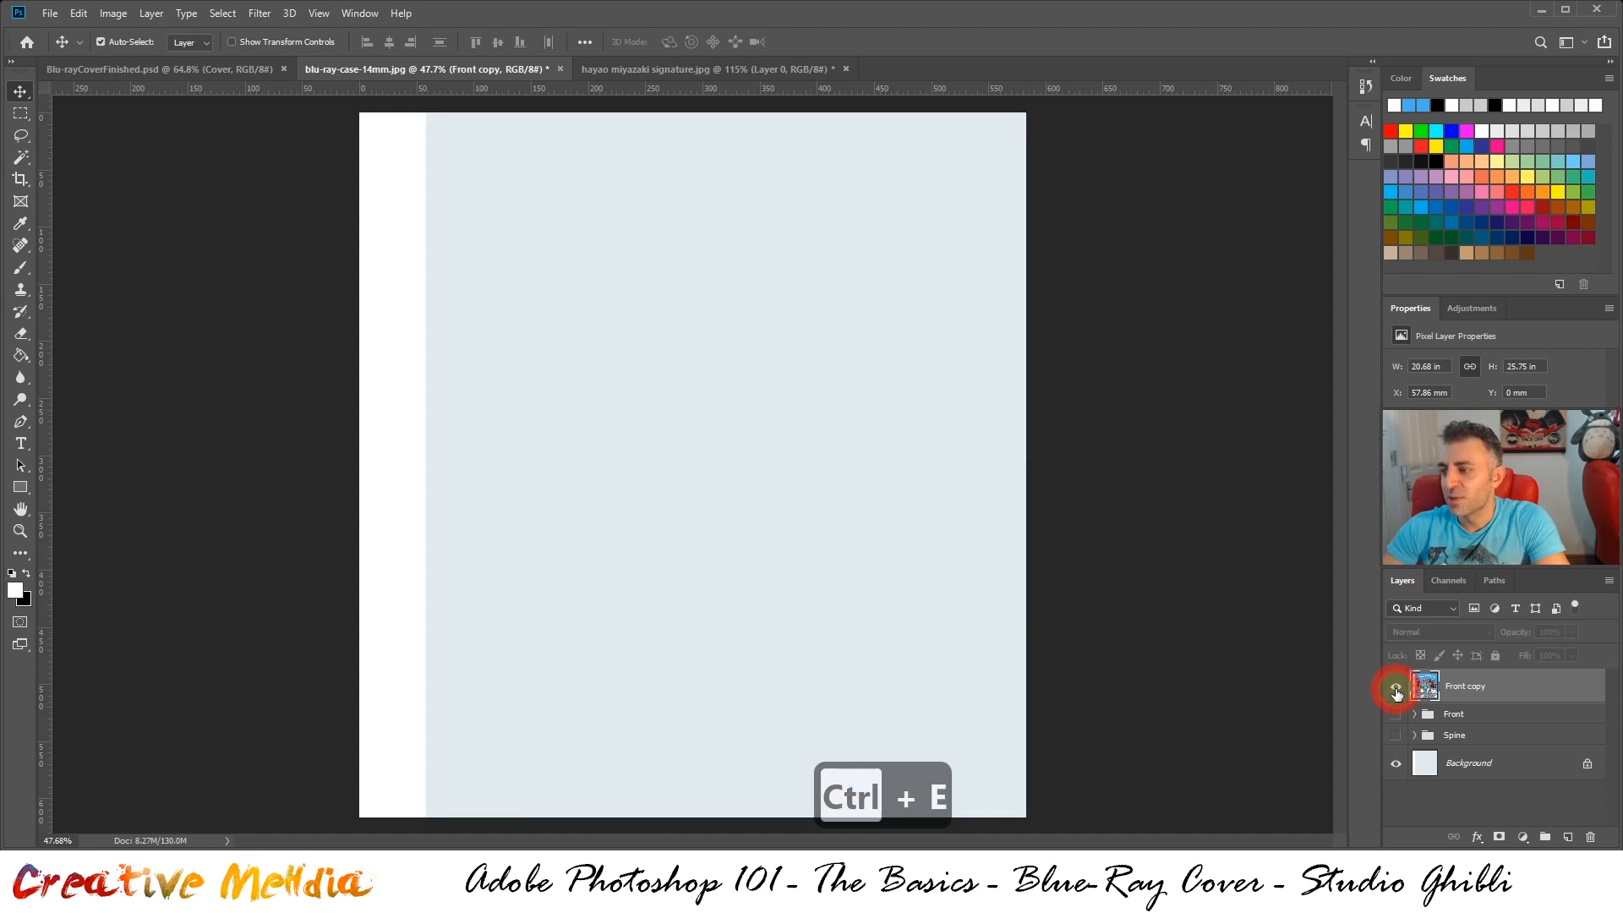
{"action": "left_click", "coordinate": [1397, 691]}
{"action": "left_click", "coordinate": [1397, 691]}
{"action": "left_click", "coordinate": [1397, 692]}
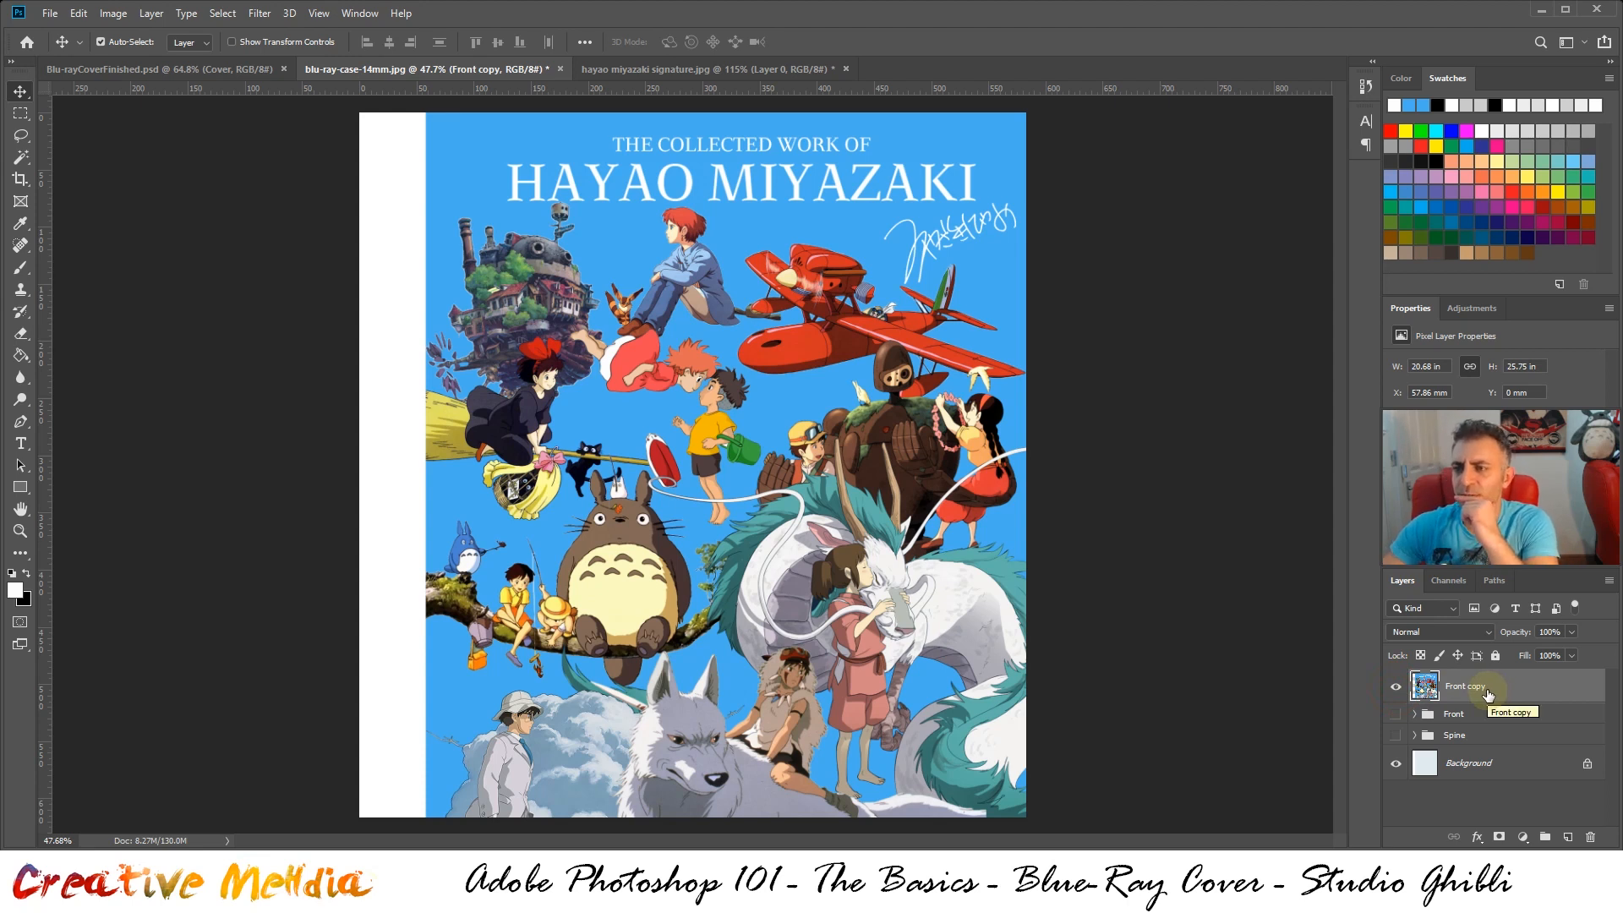
{"action": "left_click", "coordinate": [241, 71]}
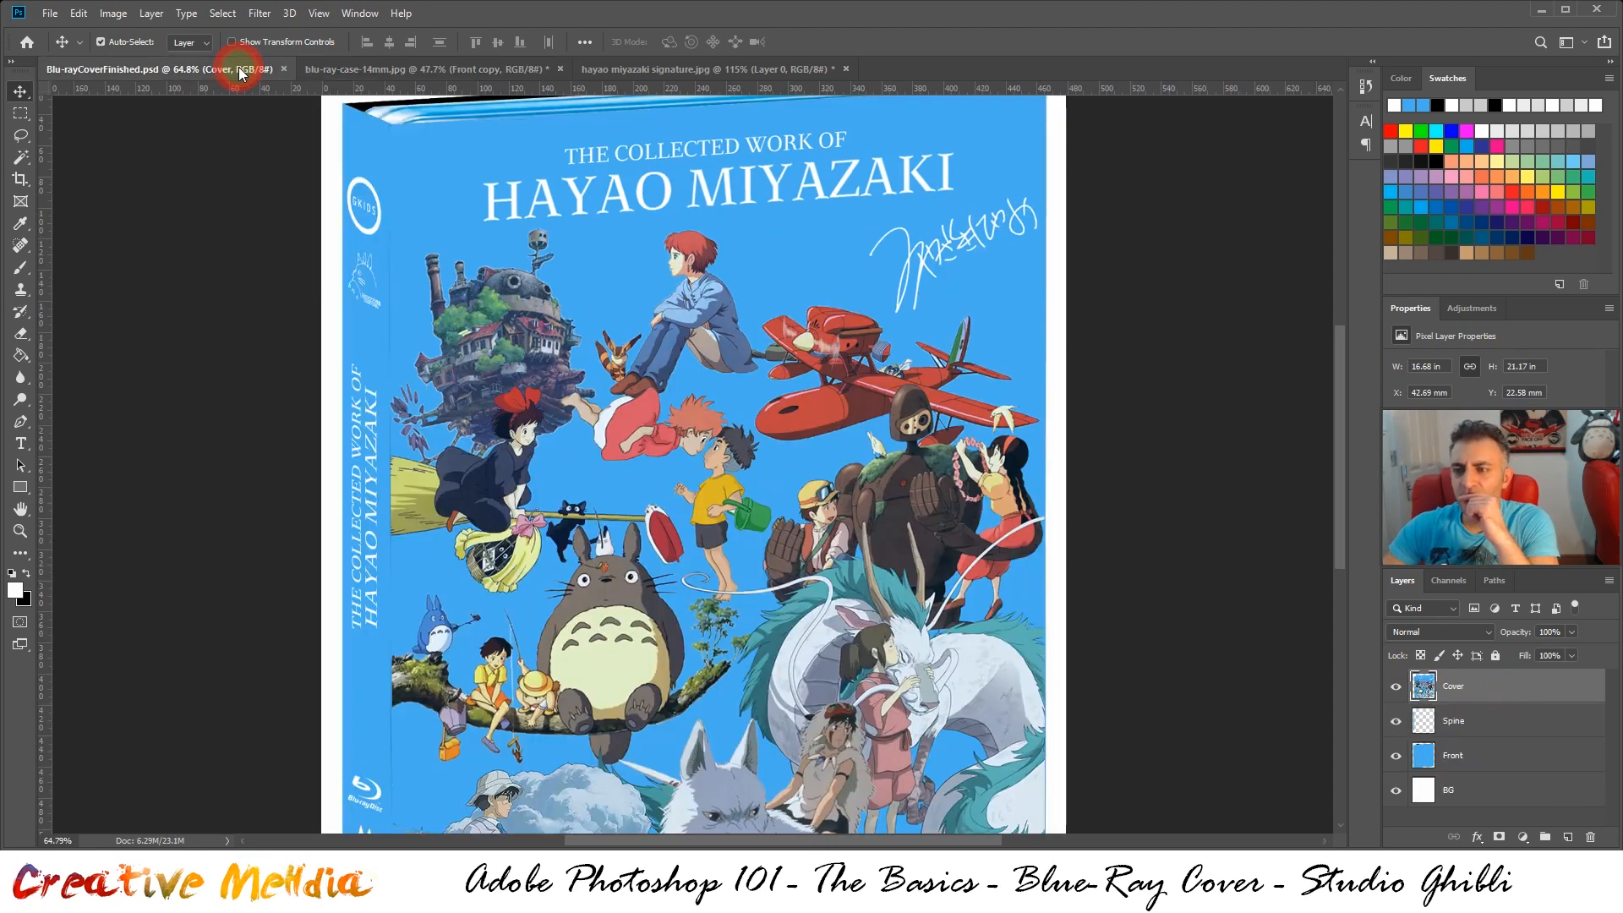
{"action": "left_click", "coordinate": [342, 75]}
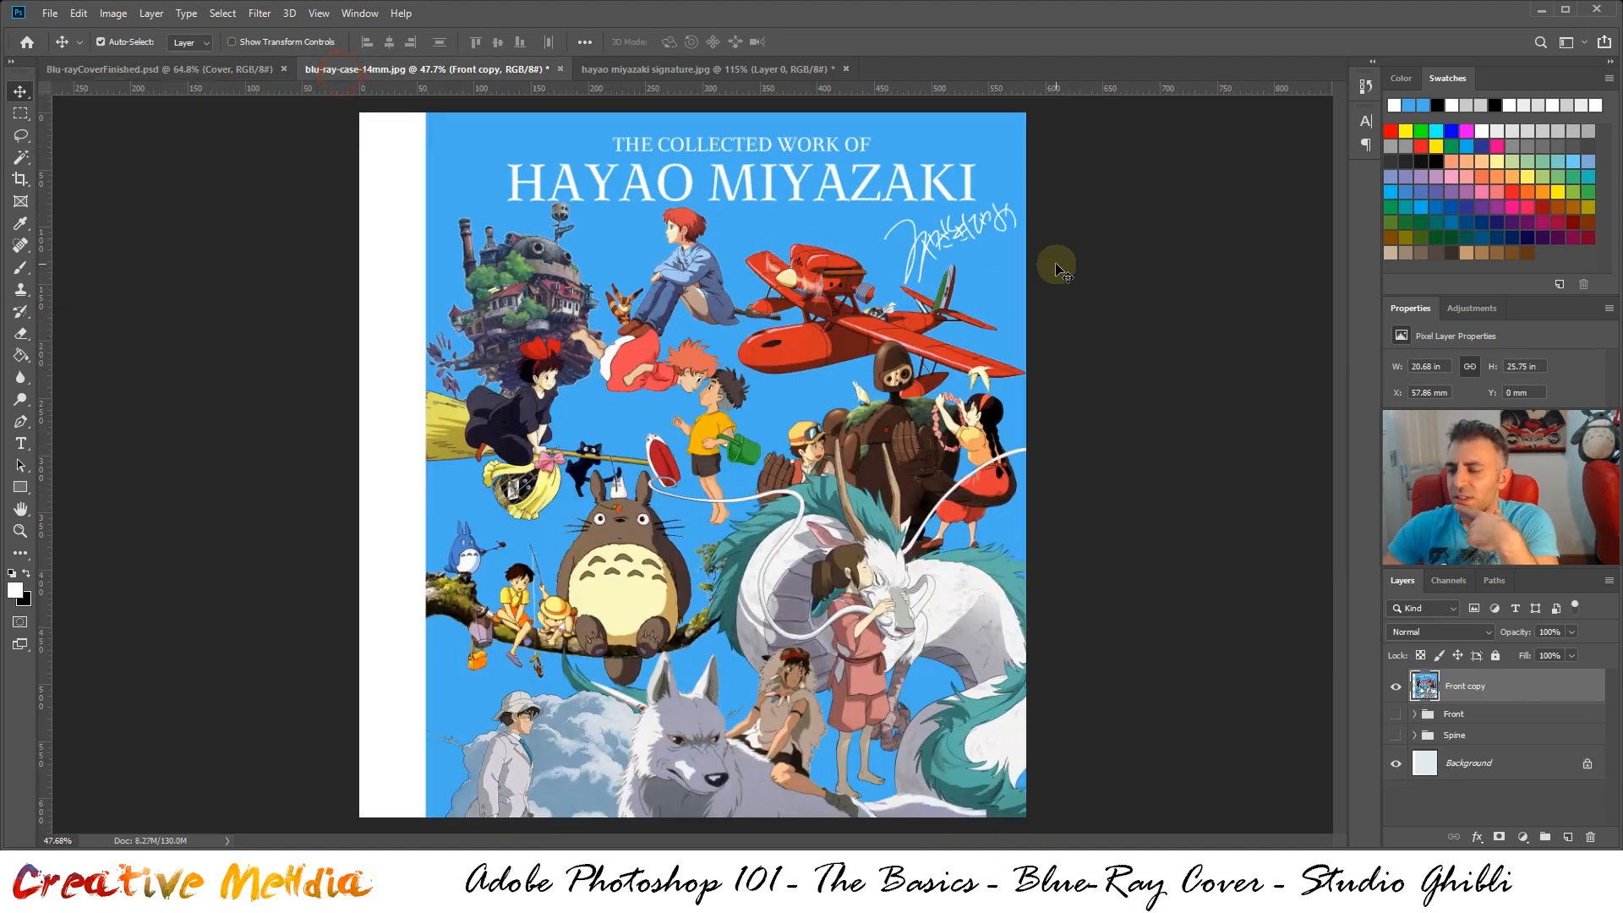
Duplicate the Spine group as a backup copy
{"action": "key", "text": "alt"}
{"action": "scroll", "coordinate": [1221, 547], "scroll_direction": "down", "scroll_amount": 1}
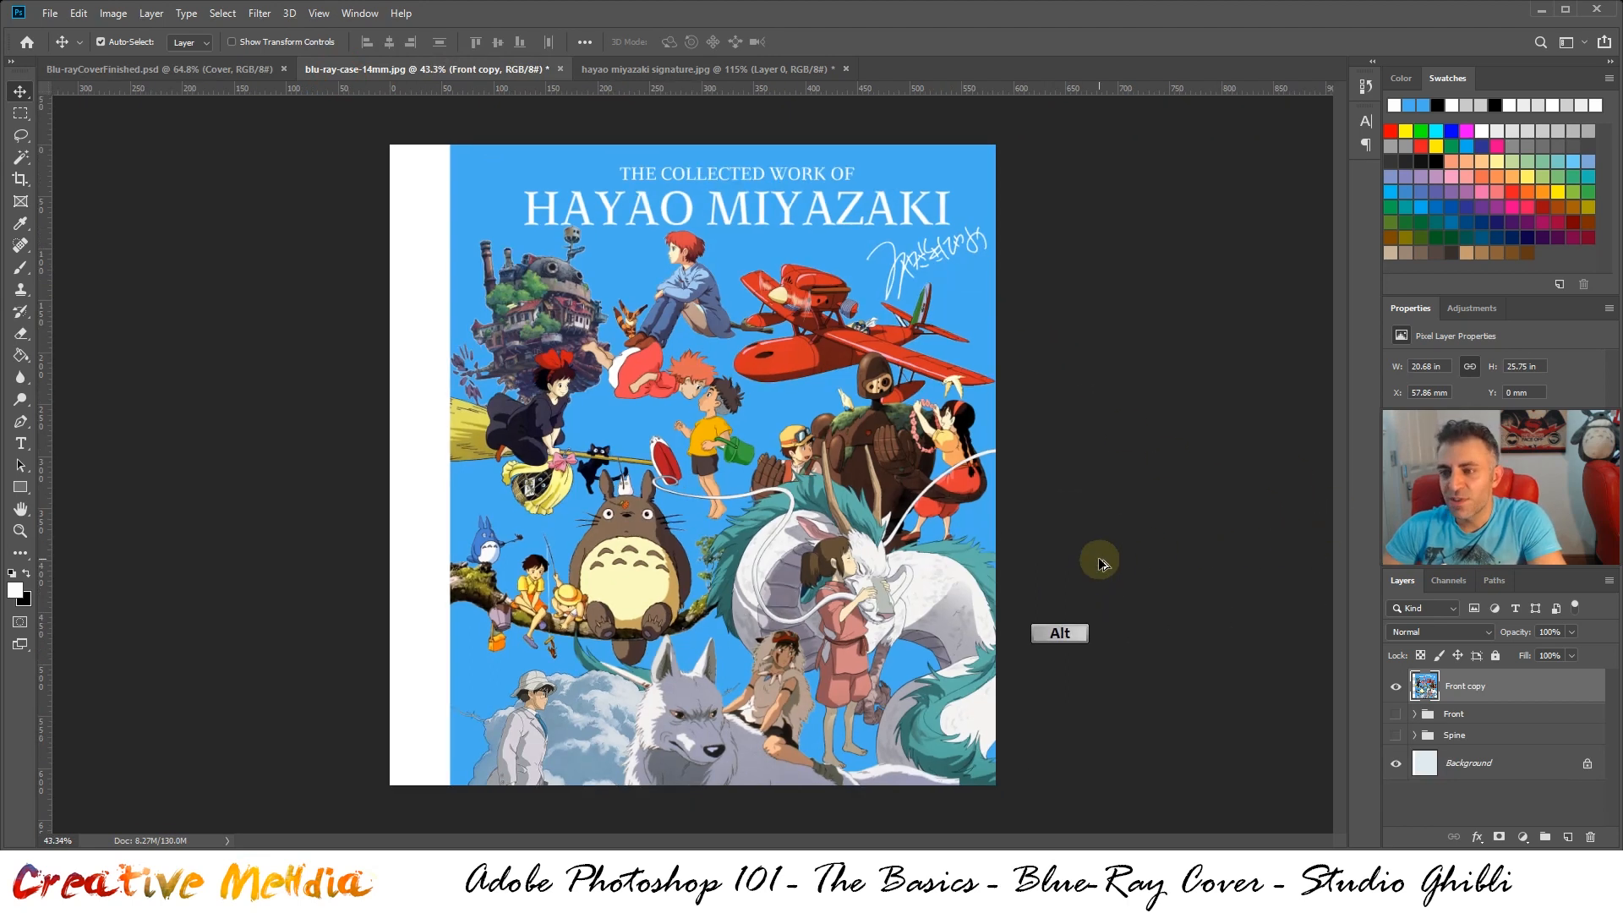
{"action": "left_click_drag", "start_coordinate": [1462, 738], "coordinate": [1573, 824]}
{"action": "left_click_drag", "start_coordinate": [1566, 832], "coordinate": [1565, 832]}
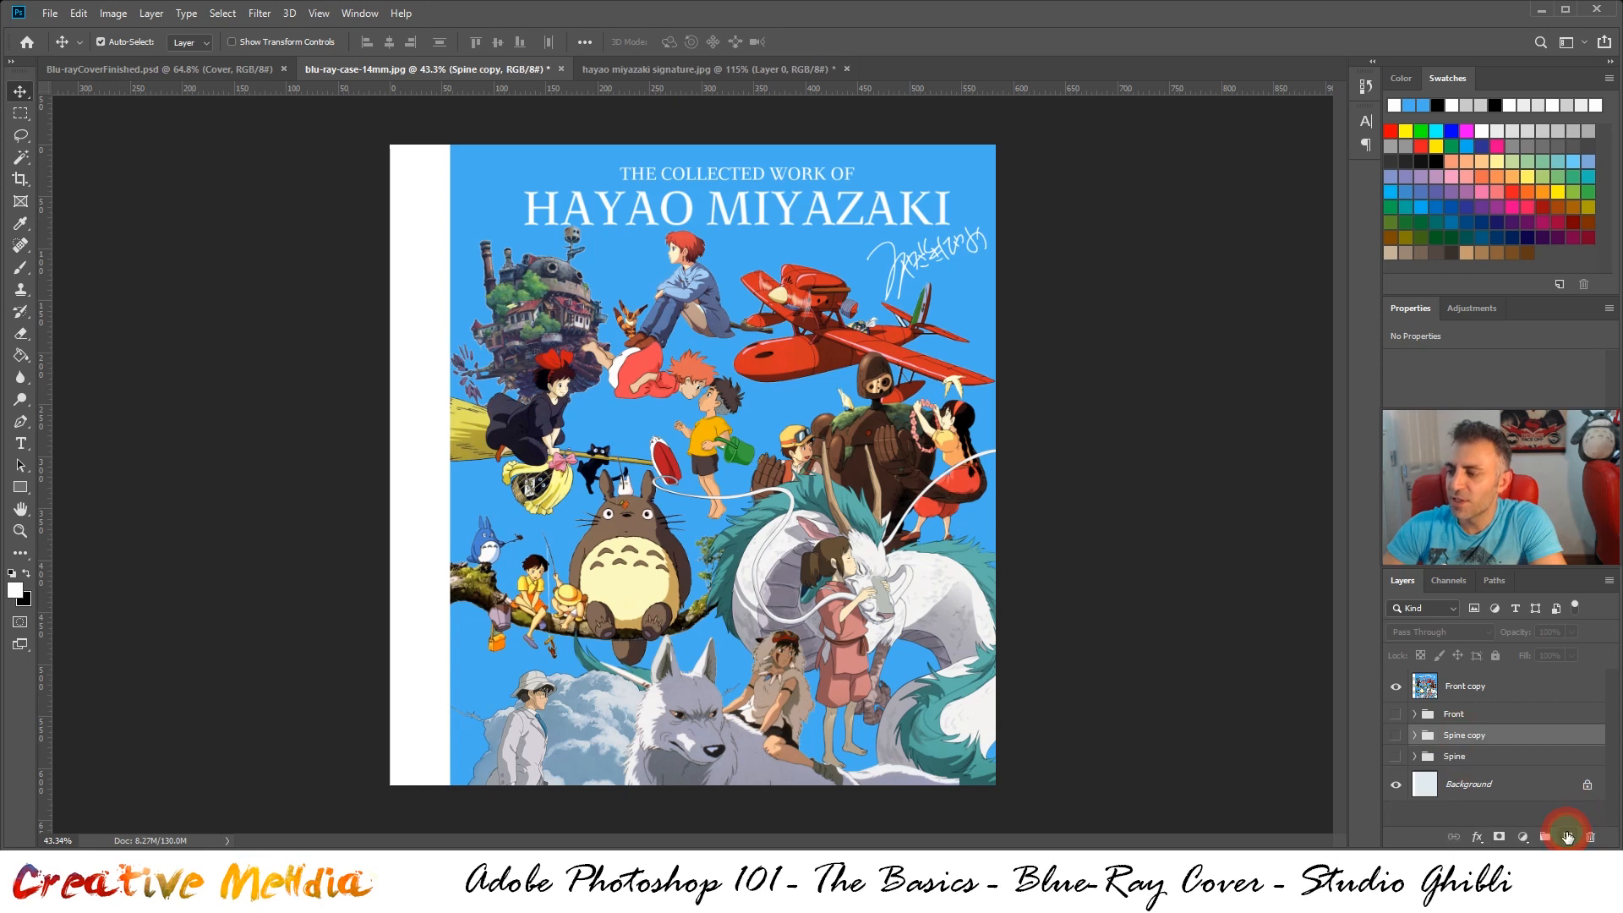
Make the duplicated Spine group visible and merge it into a single layer
{"action": "key", "text": "ctrl"}
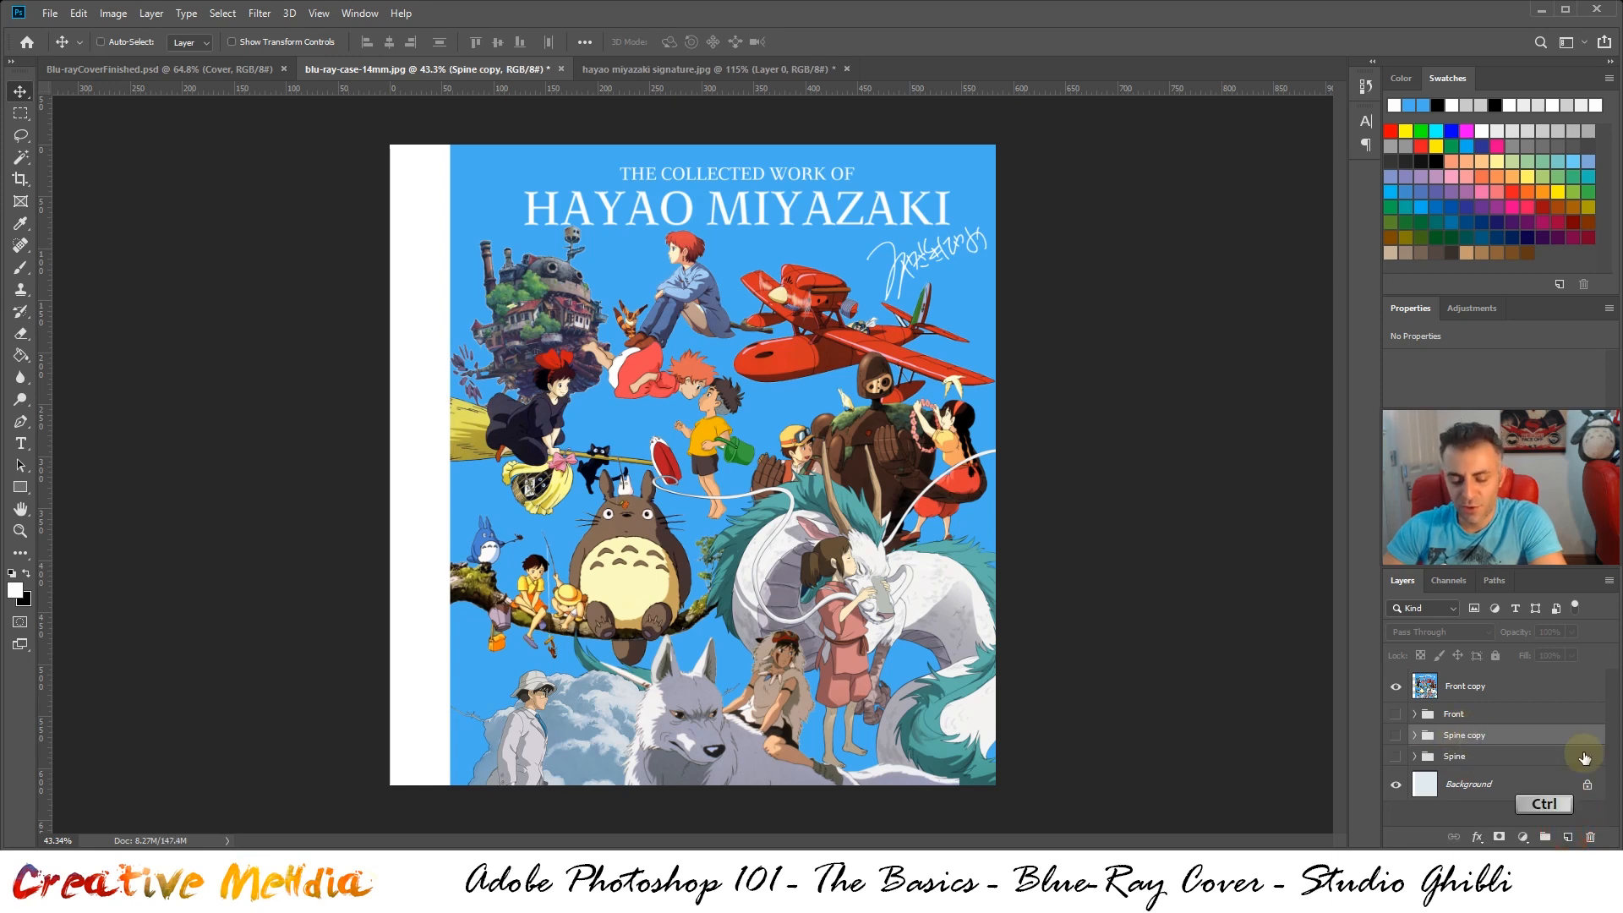
{"action": "key", "text": "ctrl+e"}
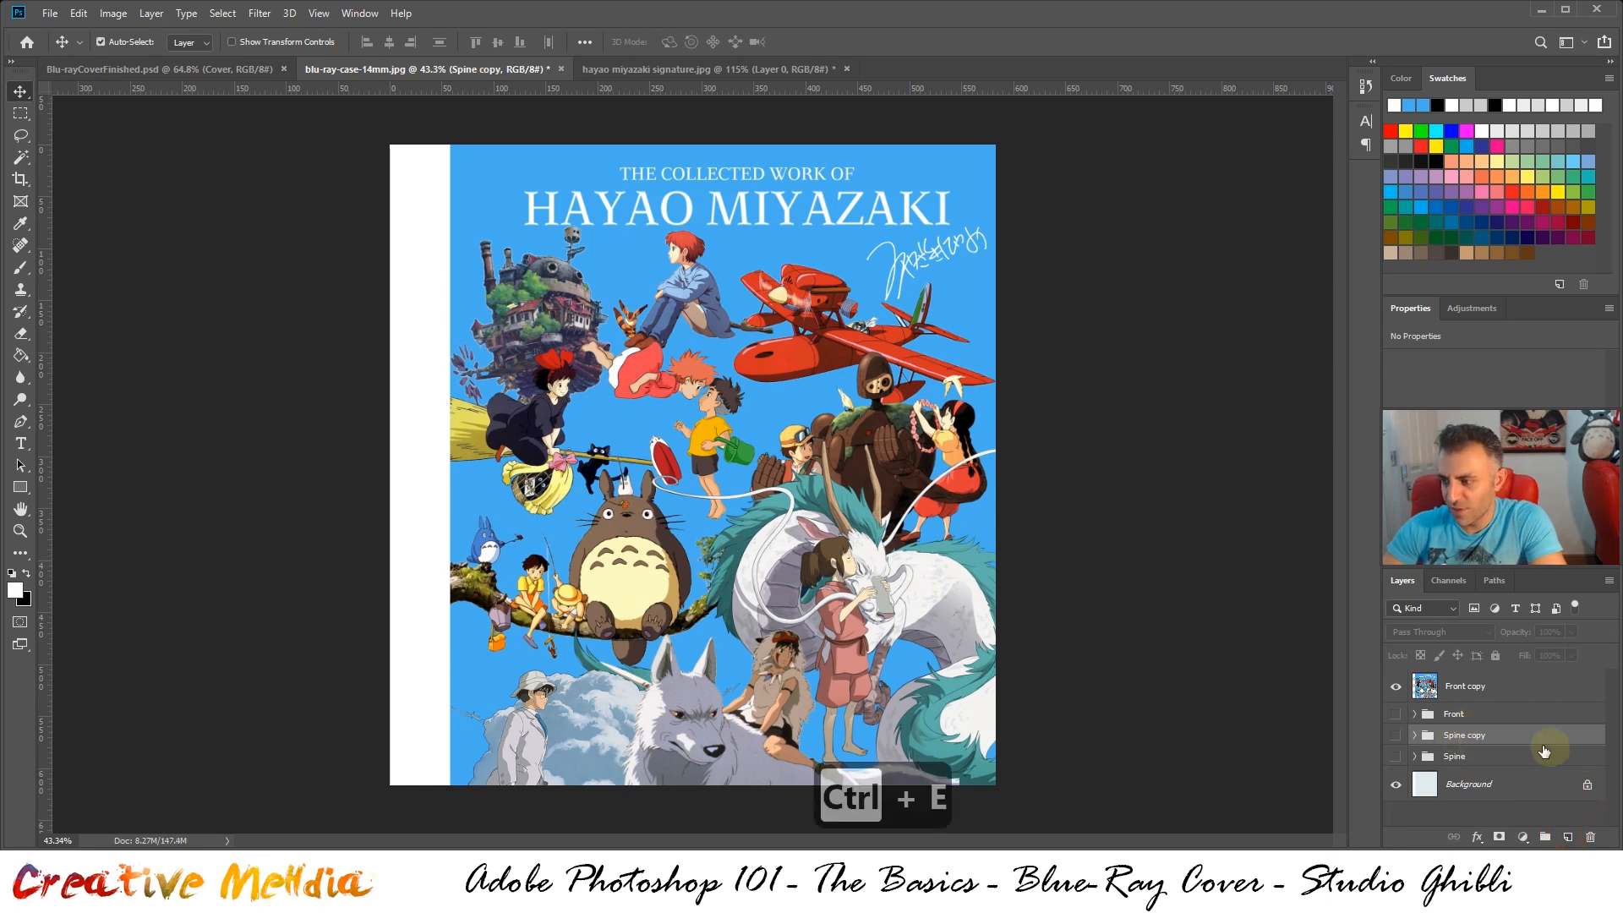
{"action": "right_click", "coordinate": [1472, 737]}
{"action": "left_click", "coordinate": [1418, 741]}
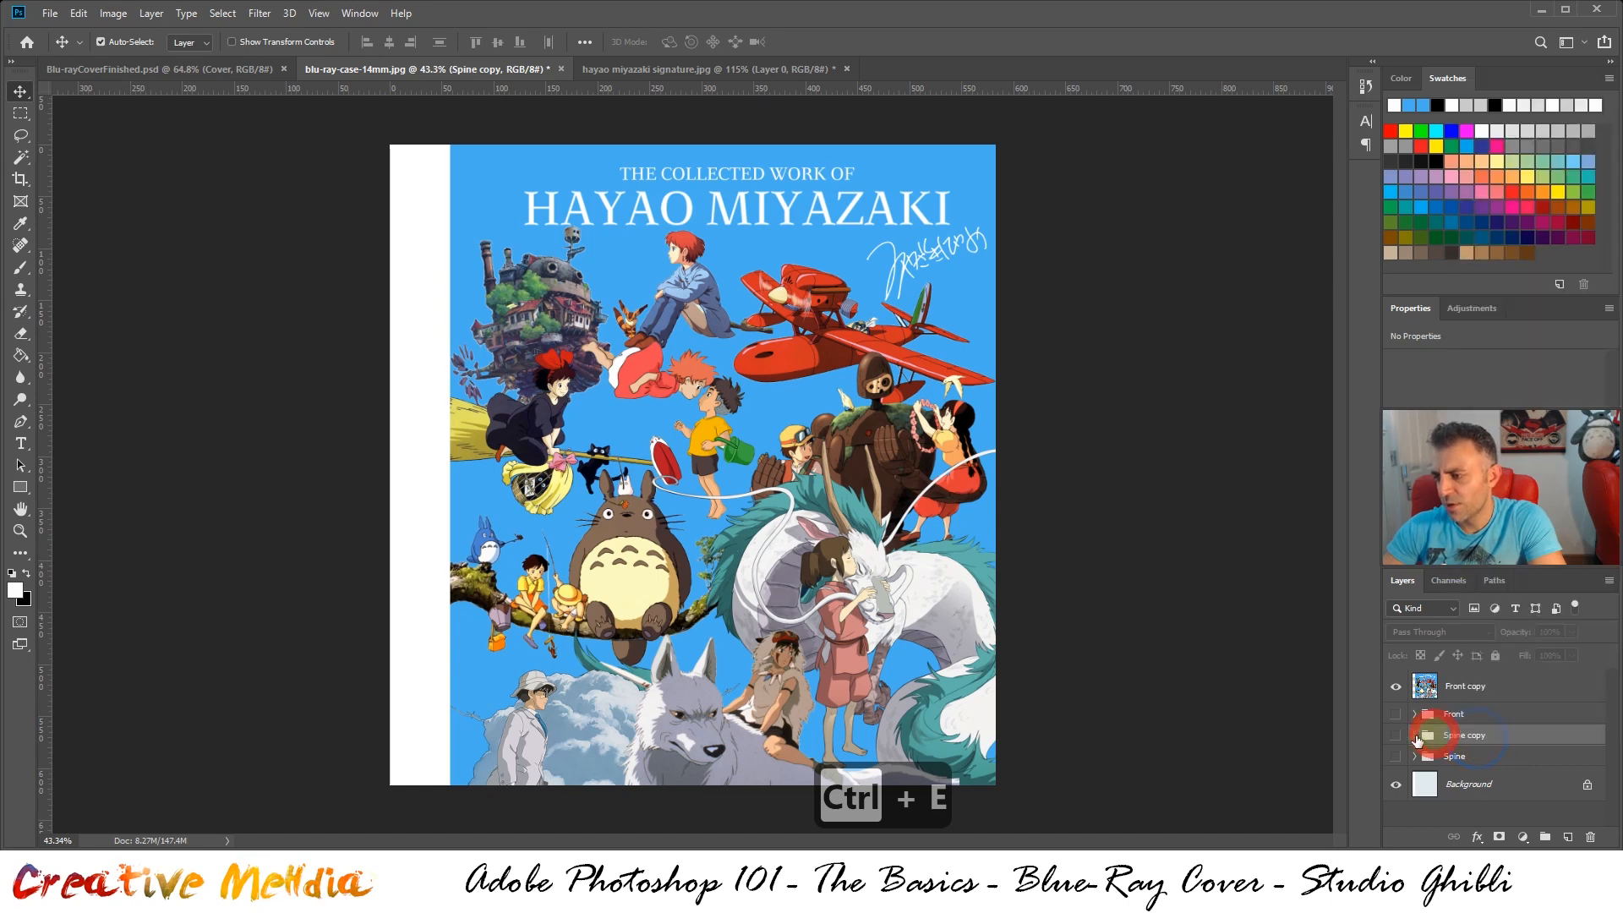
{"action": "left_click", "coordinate": [1396, 737]}
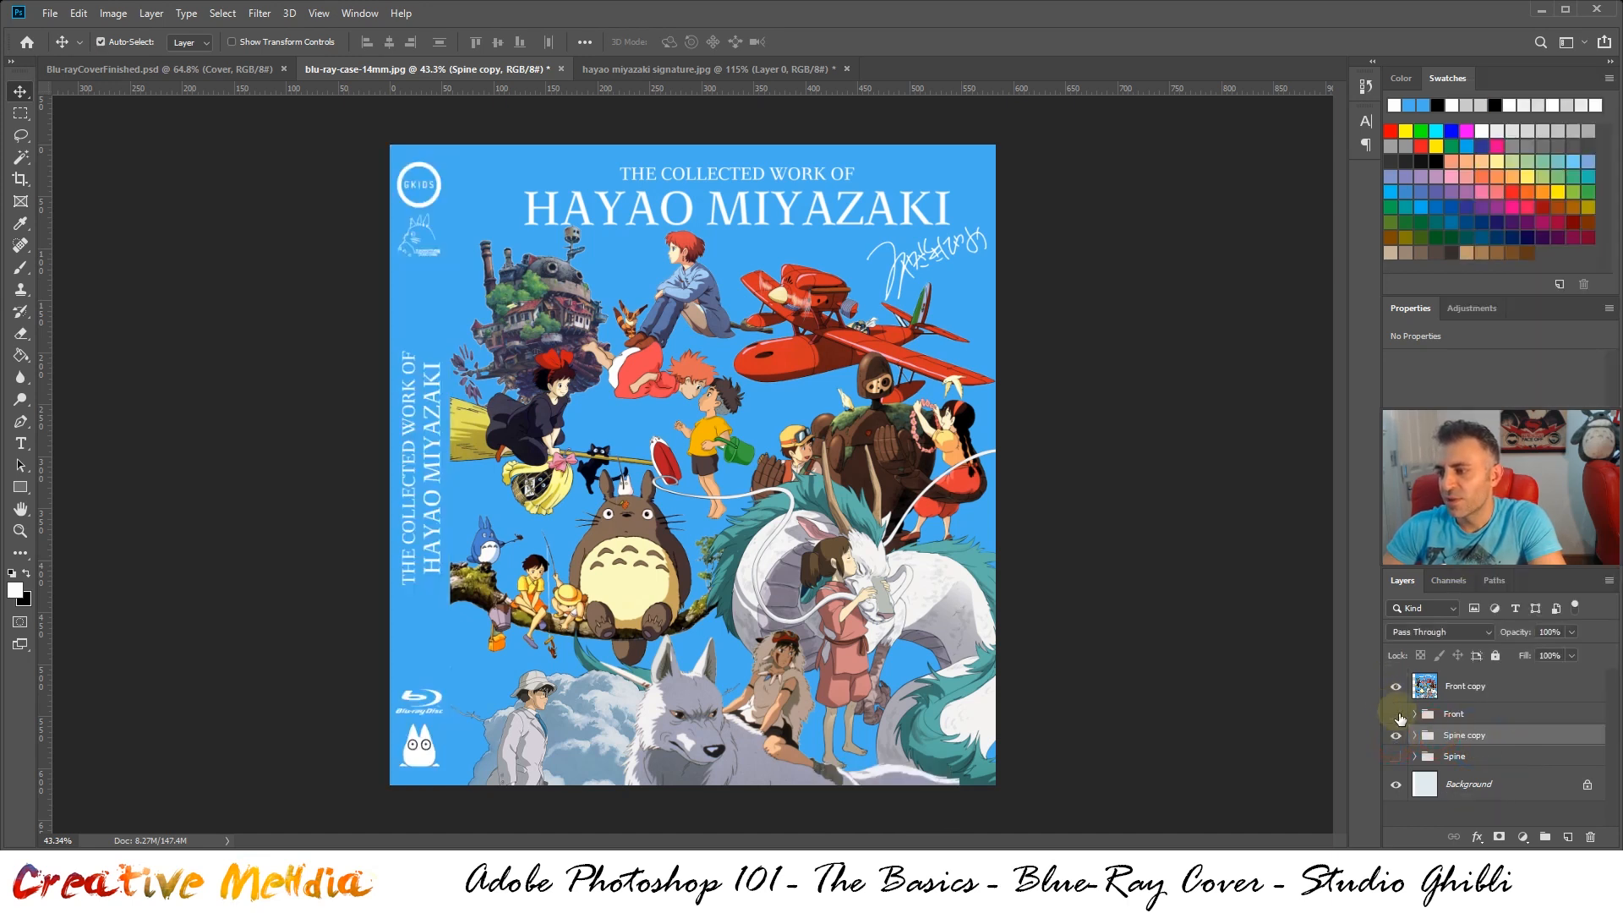
{"action": "left_click", "coordinate": [1396, 715]}
{"action": "left_click", "coordinate": [1512, 753]}
{"action": "key", "text": "ctrl+e"}
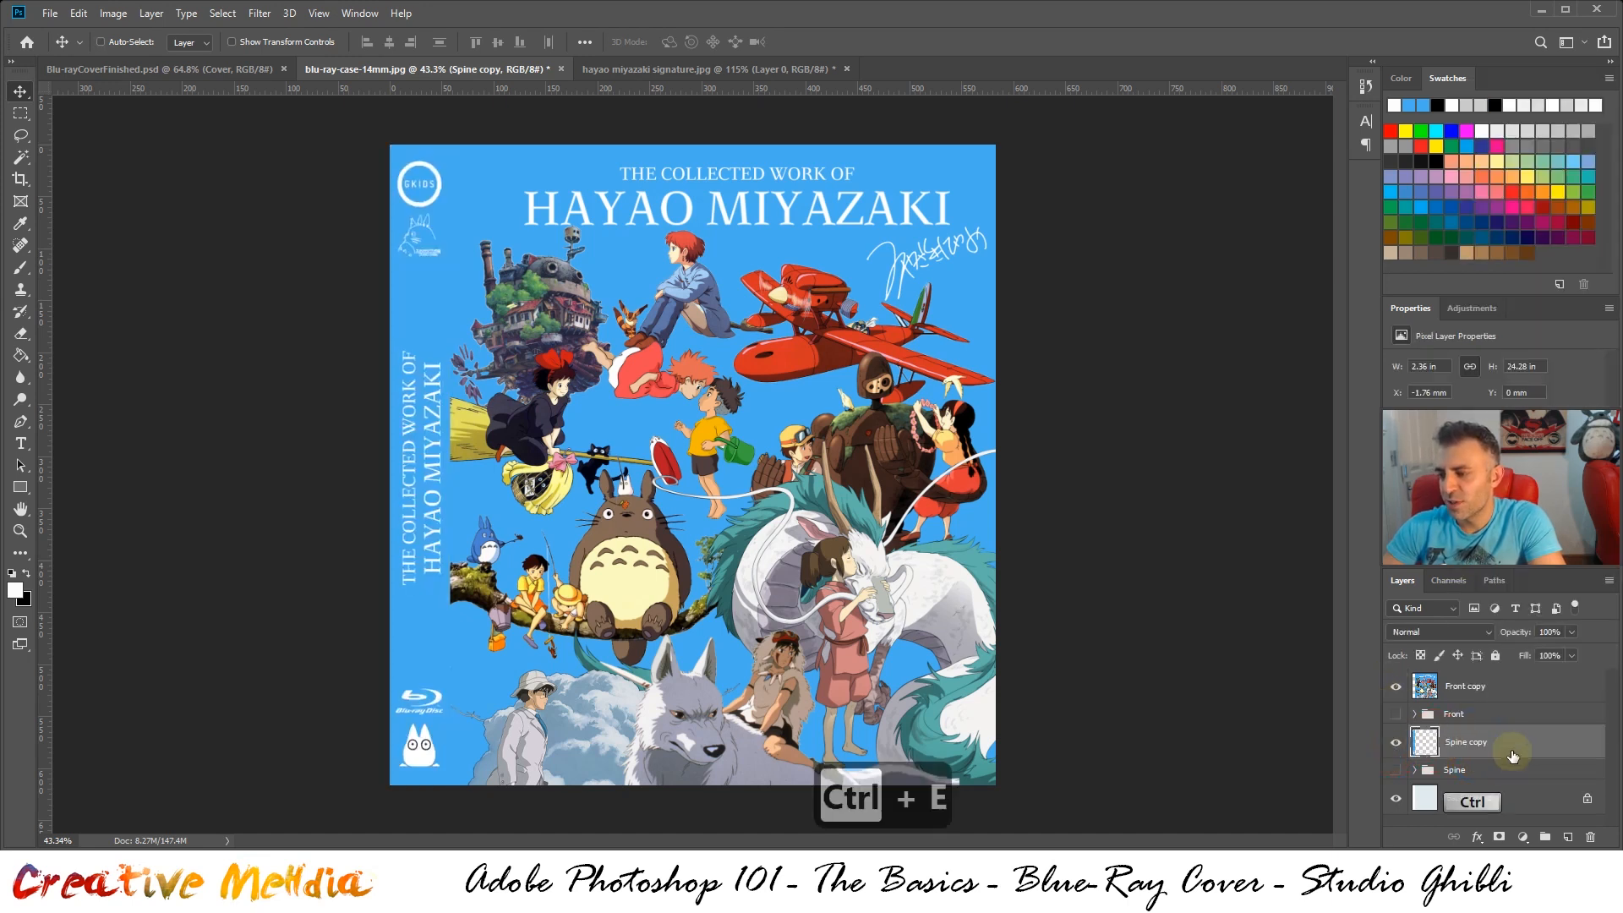
Move the merged Spine copy layer above the Front group, directly below the Front copy layer
{"action": "left_click_drag", "start_coordinate": [1482, 751], "coordinate": [1469, 715]}
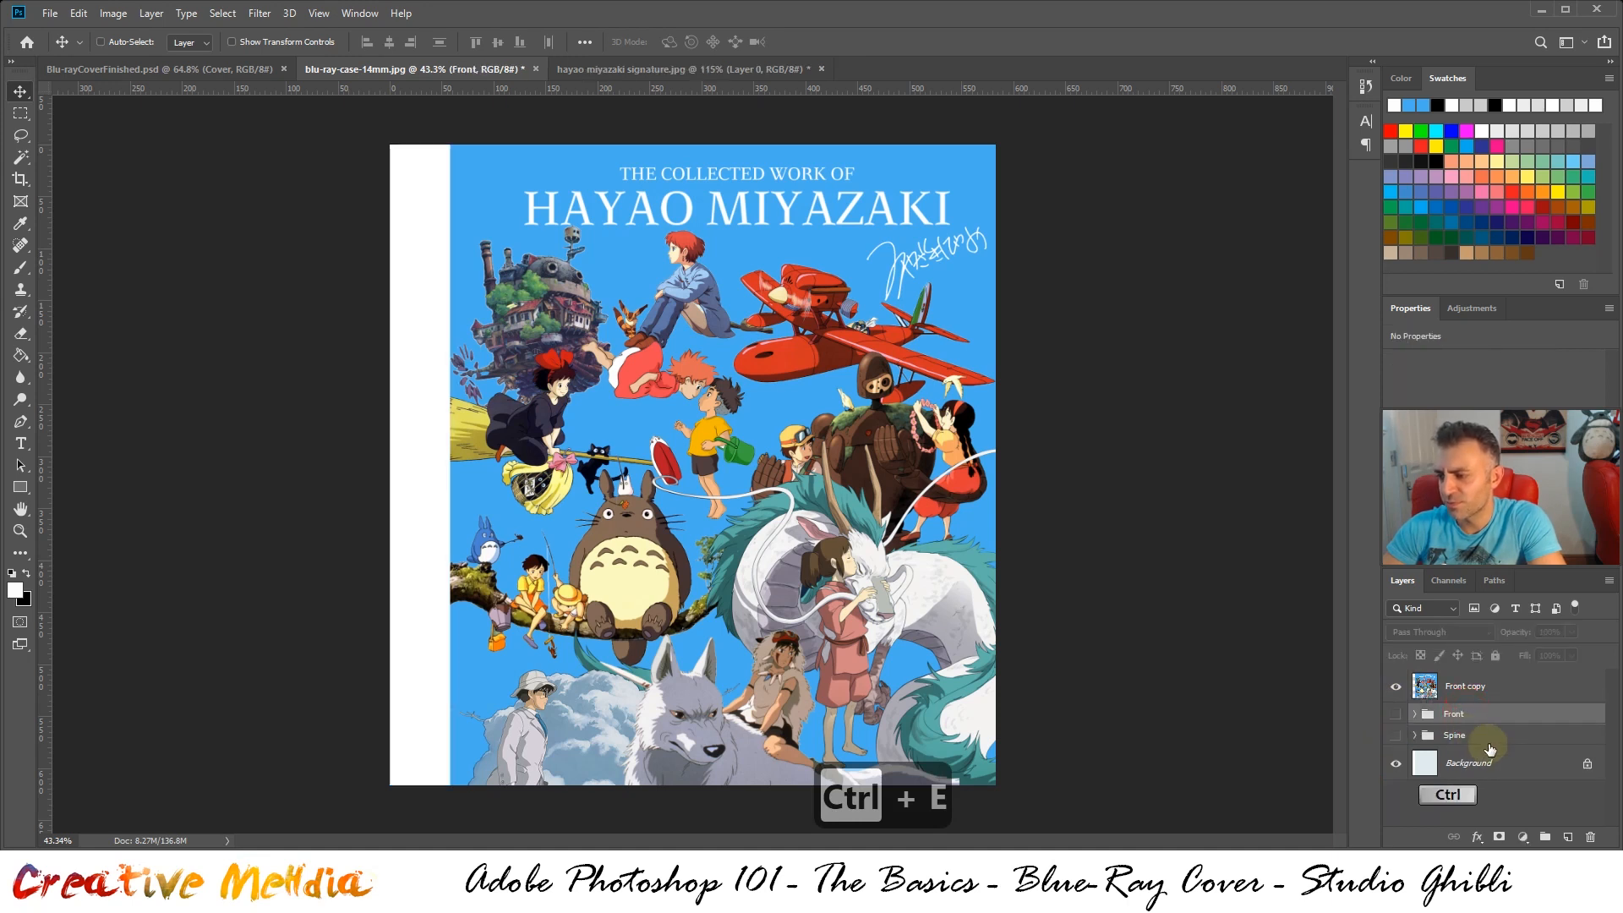
{"action": "key", "text": "ctrl+z"}
{"action": "left_click", "coordinate": [1453, 742]}
{"action": "left_click_drag", "start_coordinate": [1452, 744], "coordinate": [1472, 708]}
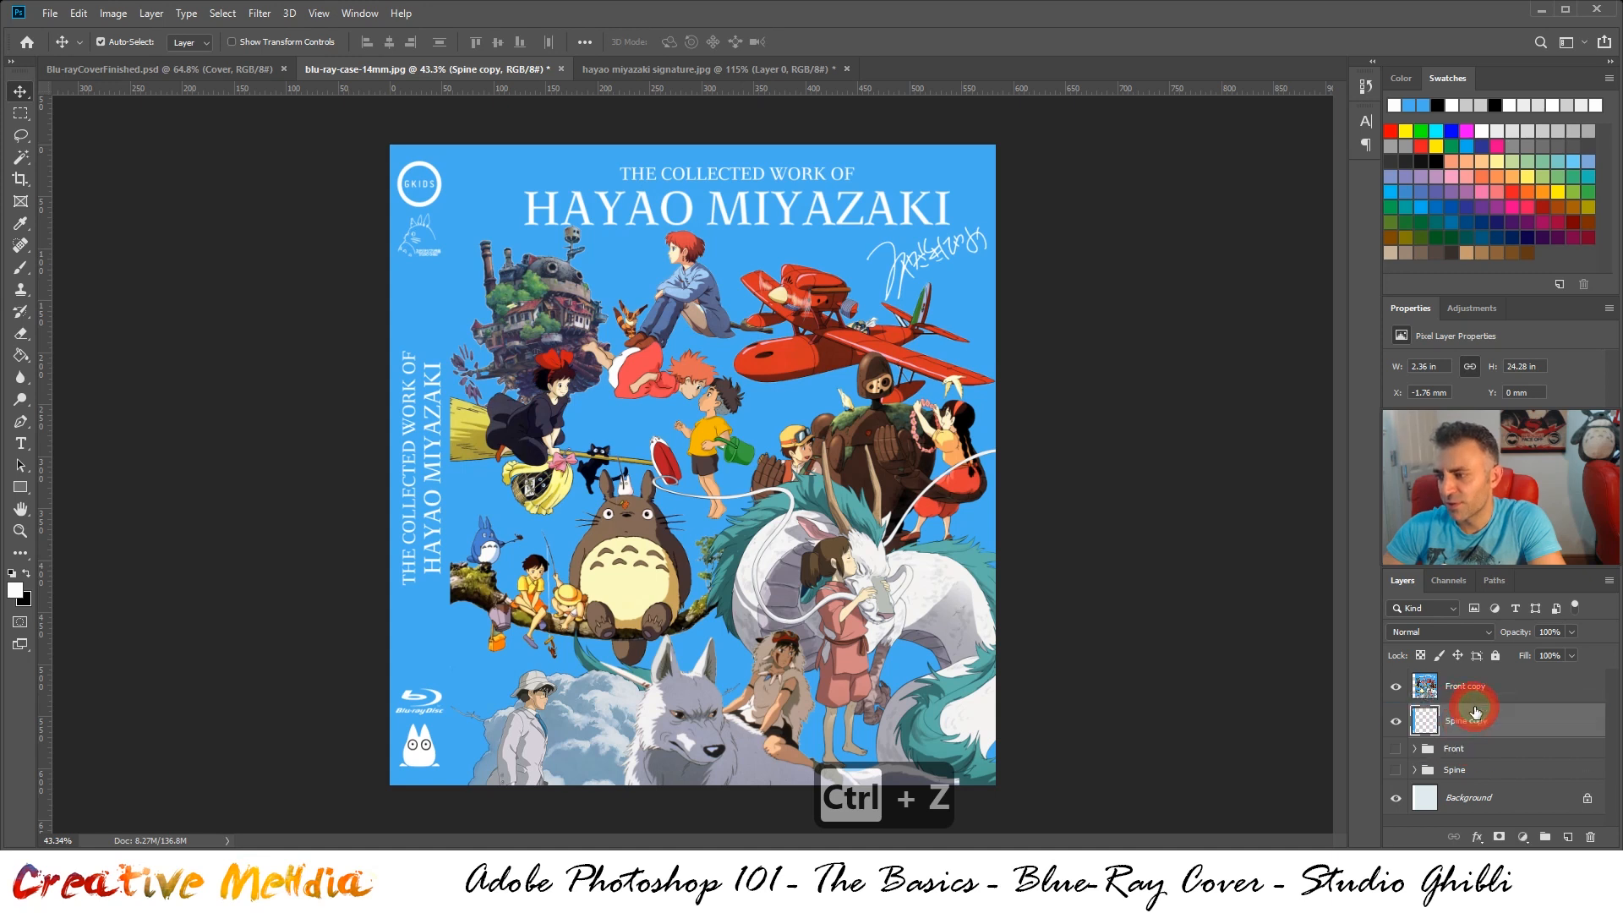
{"action": "double_click", "coordinate": [1482, 721]}
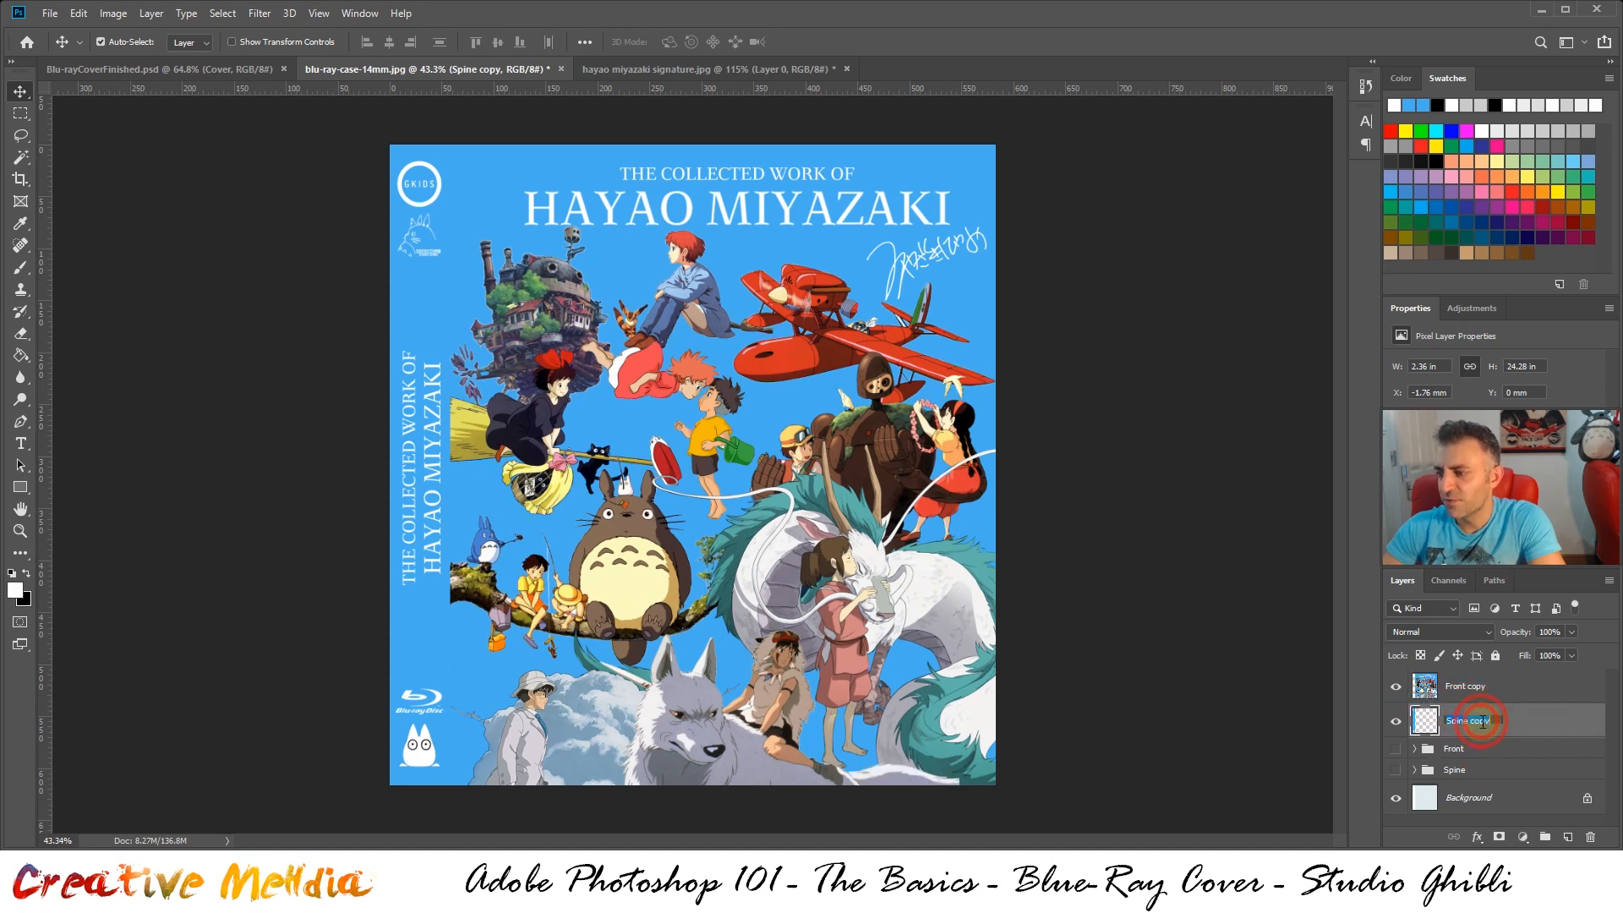
{"action": "left_click", "coordinate": [1532, 732]}
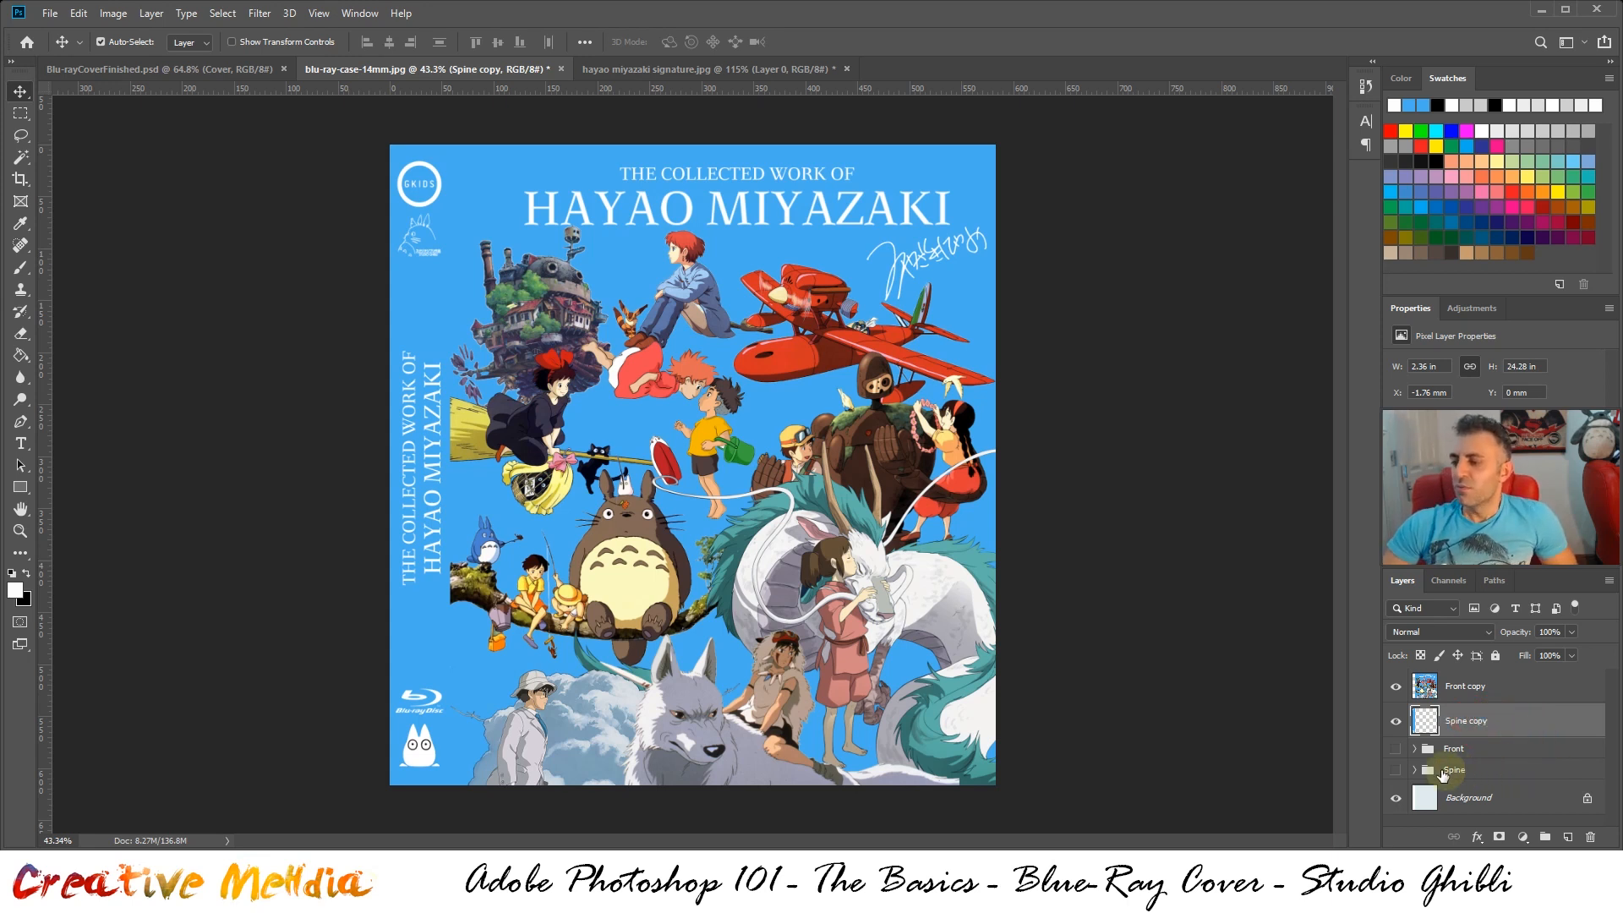
Check the merged Spine copy layer by toggling its visibility, and inspect the original Front group
{"action": "left_click", "coordinate": [1397, 723]}
{"action": "left_click", "coordinate": [1399, 725]}
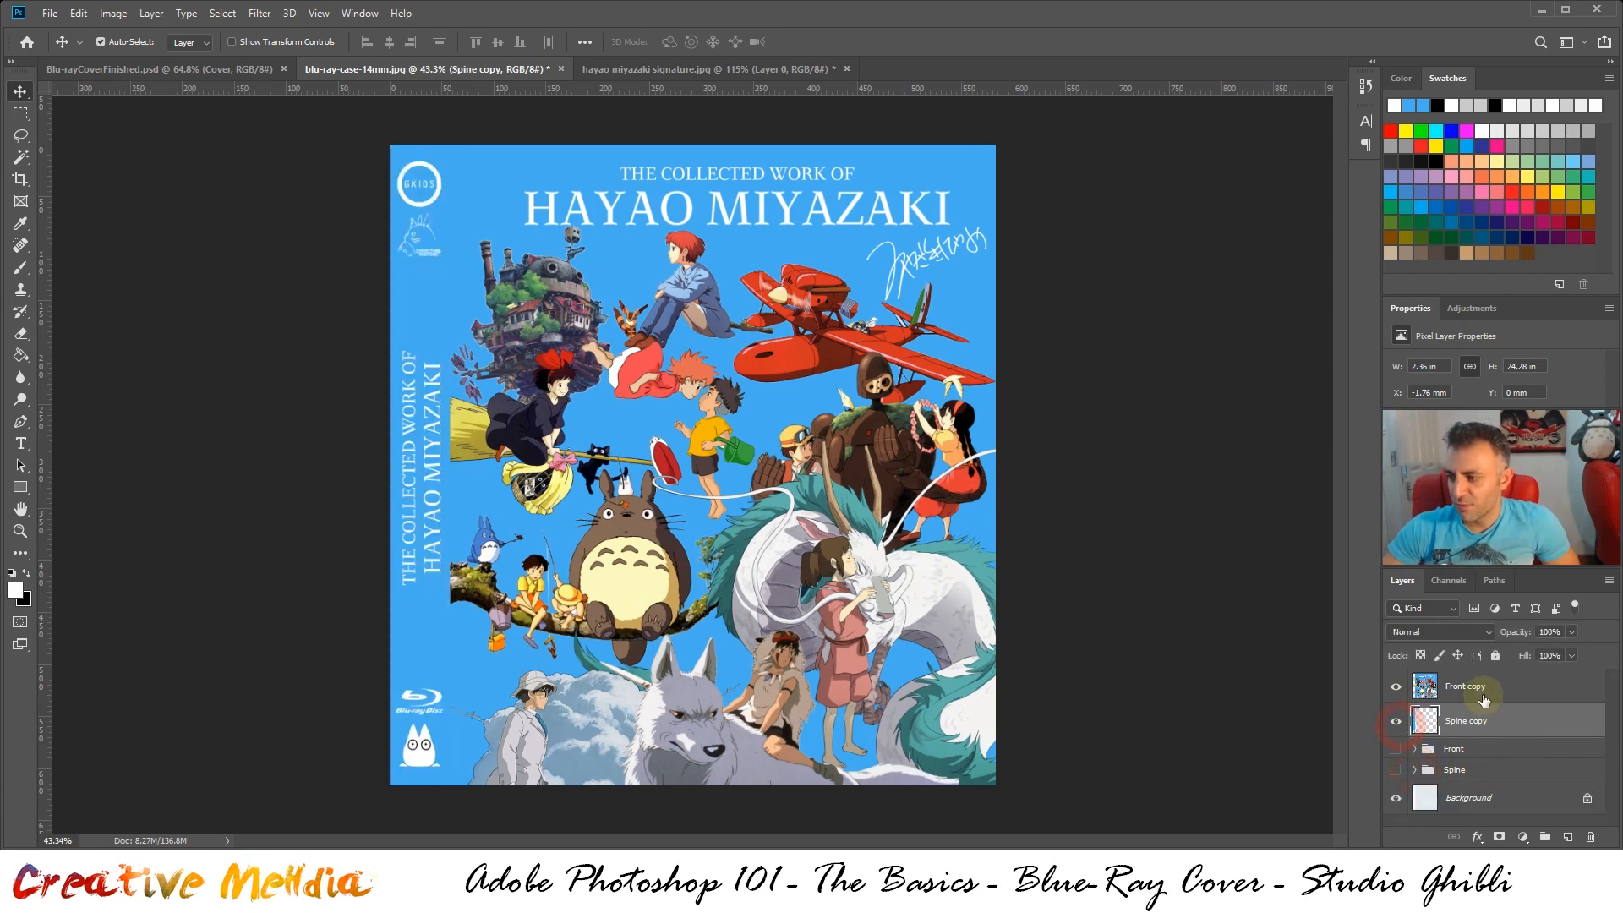
{"action": "left_click", "coordinate": [1454, 750]}
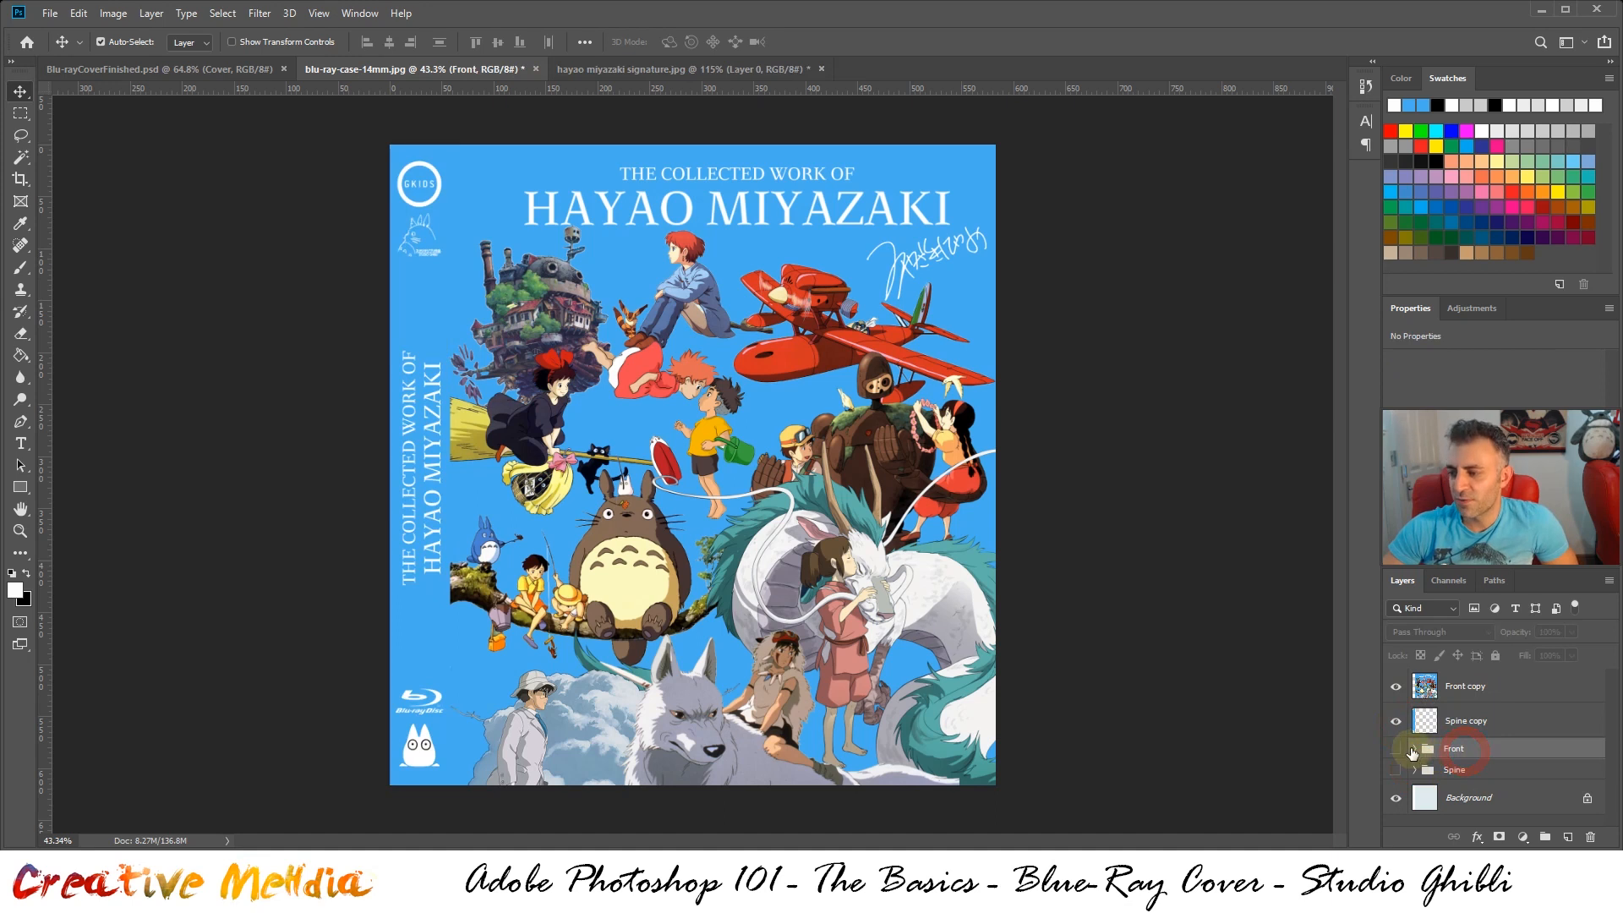
{"action": "left_click", "coordinate": [1416, 751]}
{"action": "left_click", "coordinate": [1416, 751]}
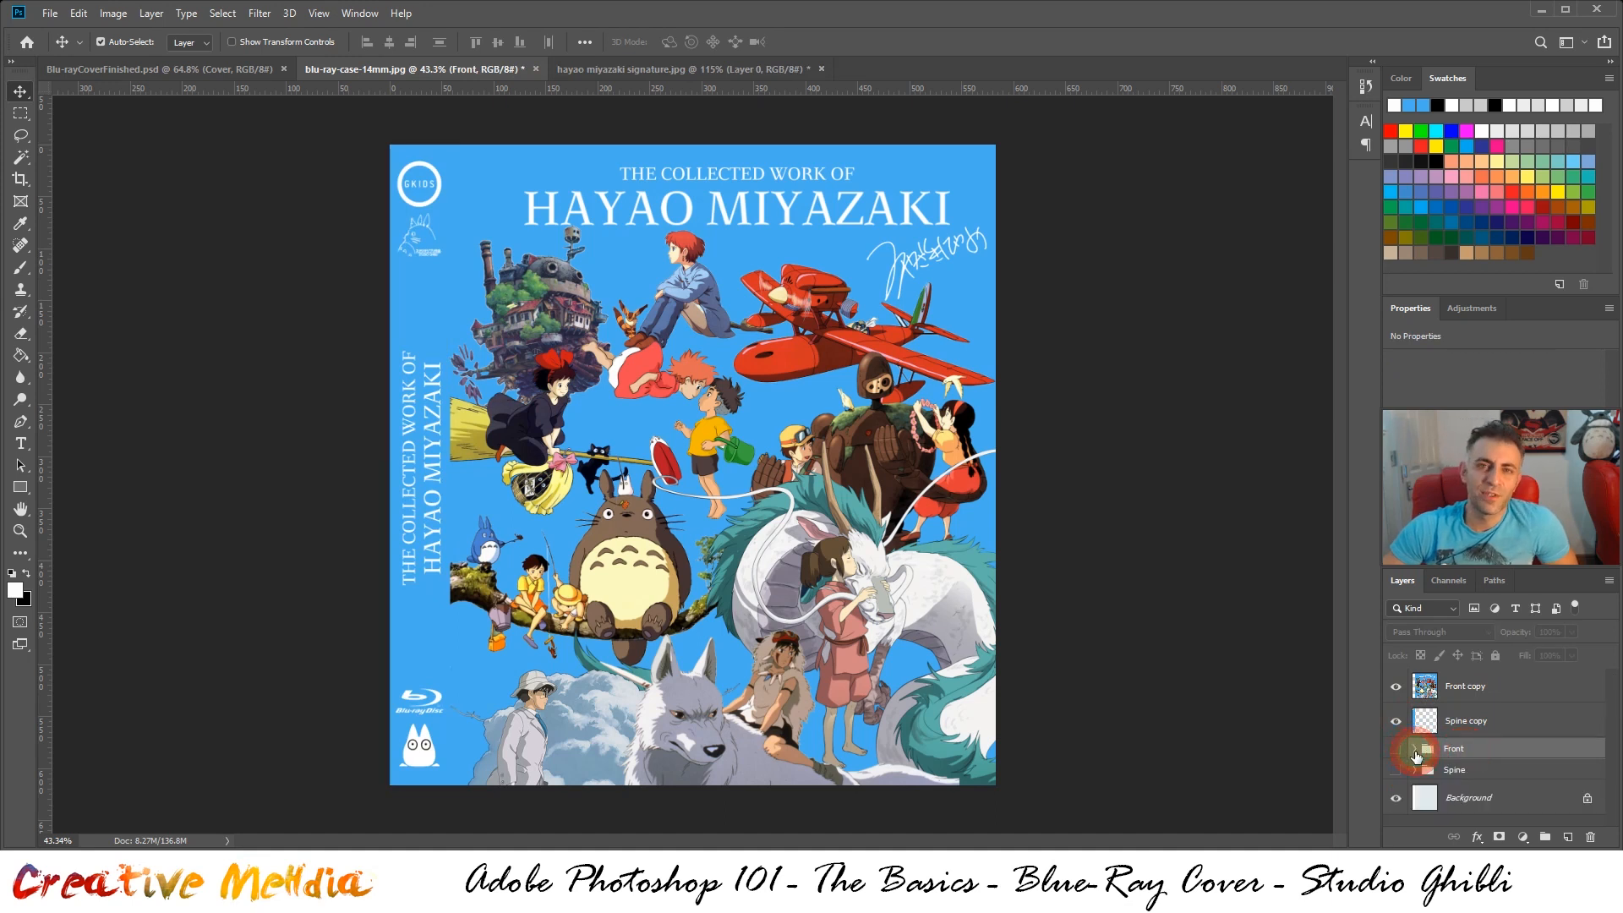
{"action": "left_click", "coordinate": [1453, 691]}
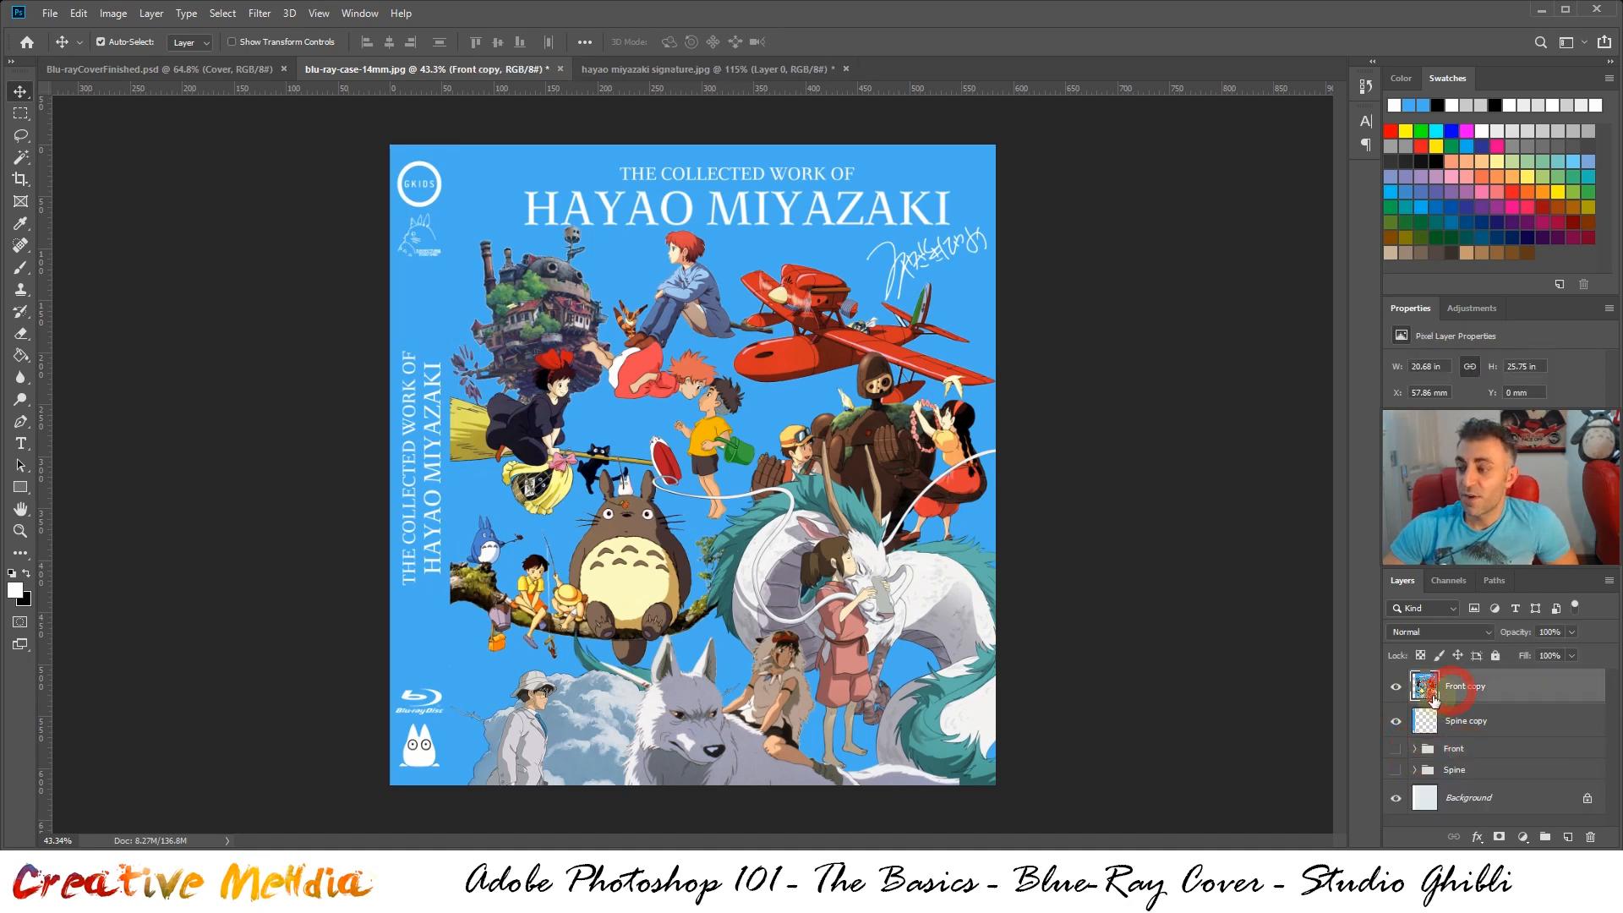
Toggle the Front copy layer to check the artwork and leave it hidden, with only the spine artwork showing
{"action": "left_click", "coordinate": [1397, 686]}
{"action": "left_click", "coordinate": [1397, 687]}
{"action": "left_click", "coordinate": [1397, 686]}
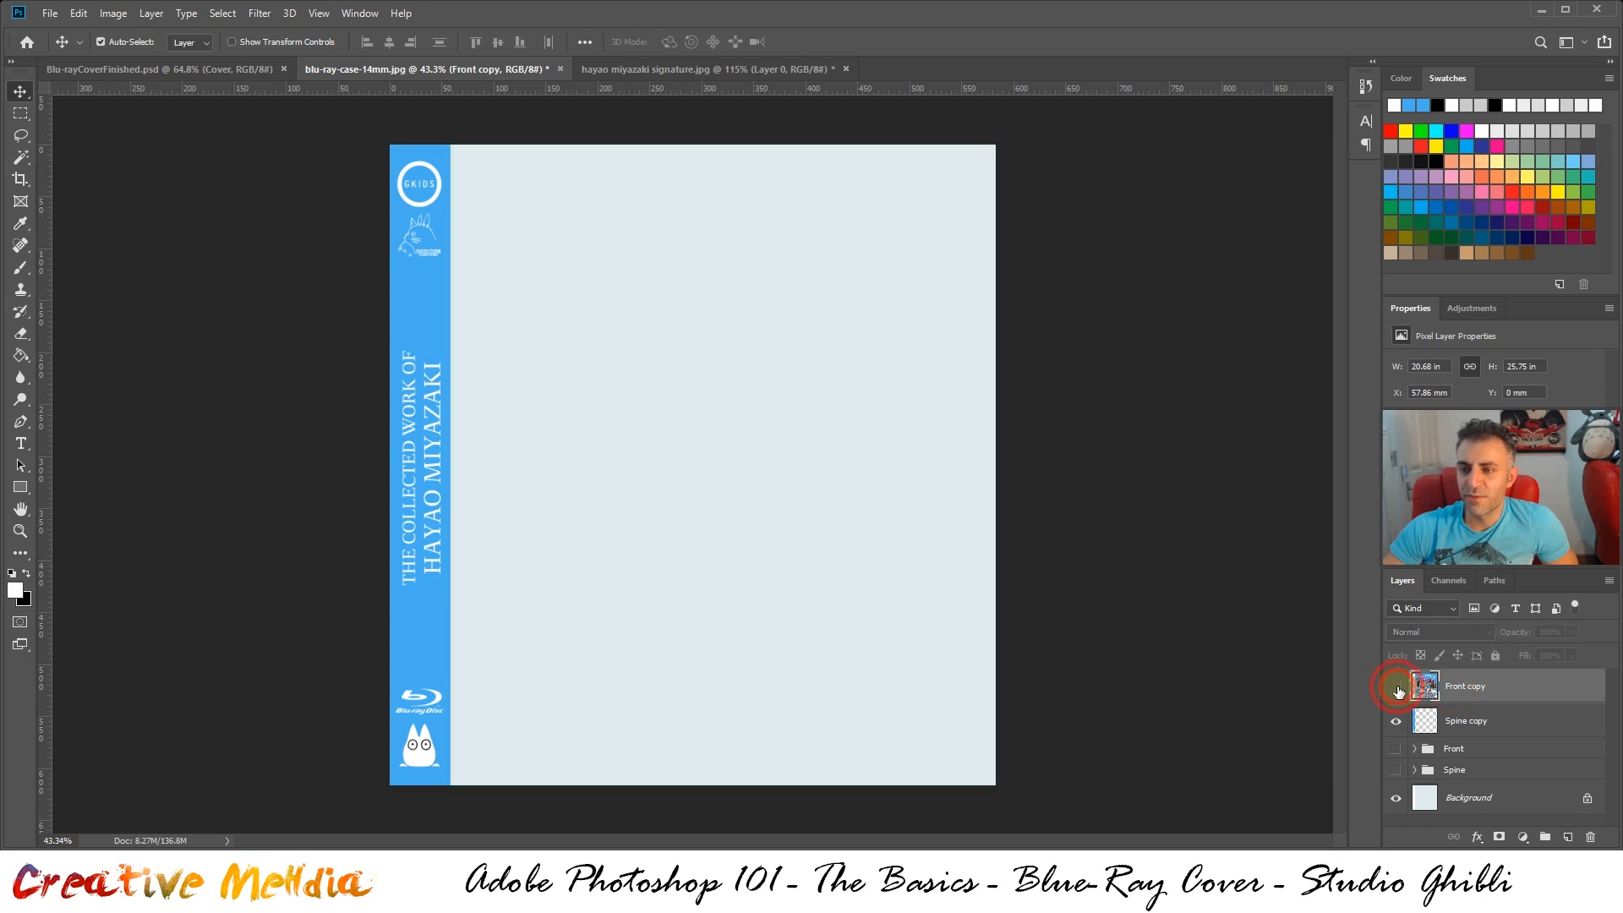
{"action": "left_click", "coordinate": [1396, 686]}
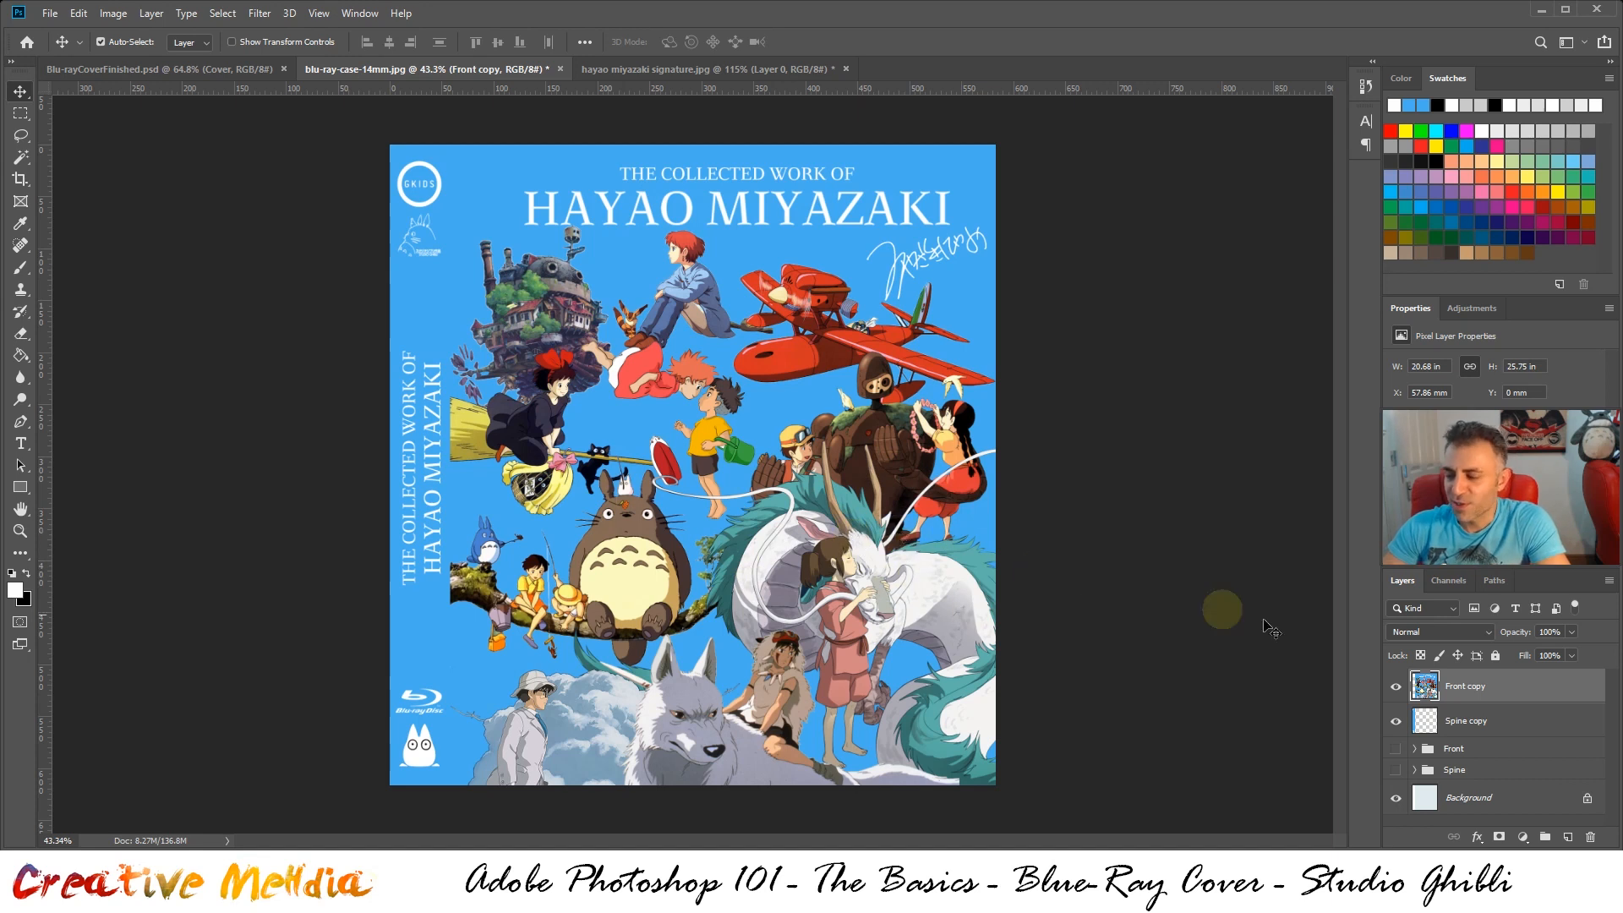
{"action": "left_click", "coordinate": [1396, 686]}
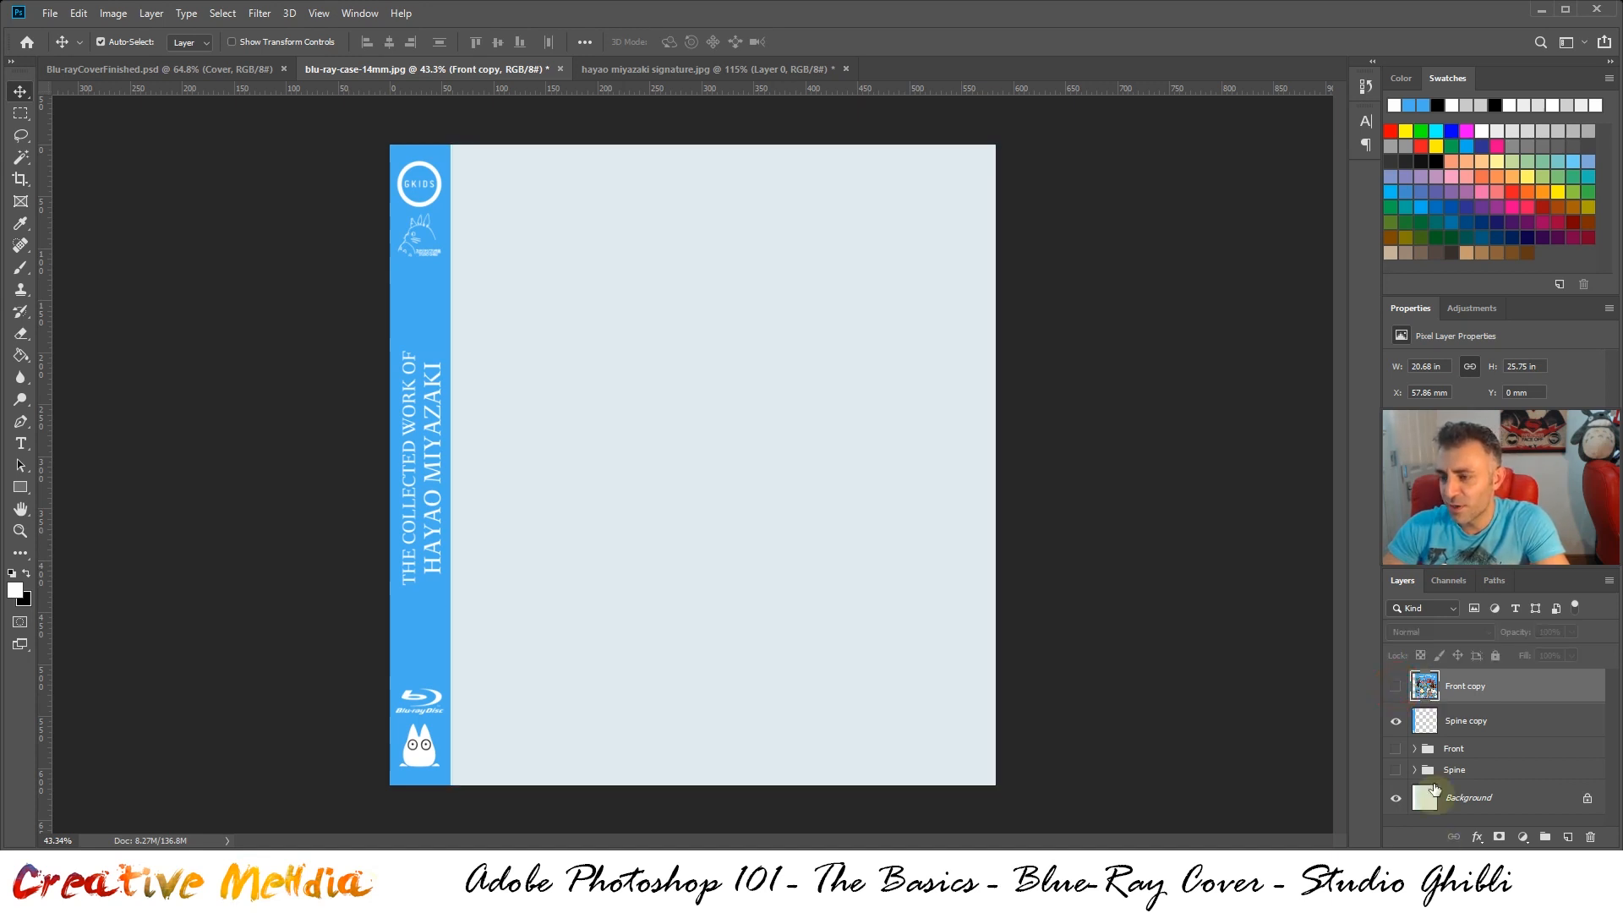
Open Blu-rayCoverTemplate.psd from the Studio Ghibli Assets folder
{"action": "left_click", "coordinate": [50, 13]}
{"action": "left_click", "coordinate": [60, 48]}
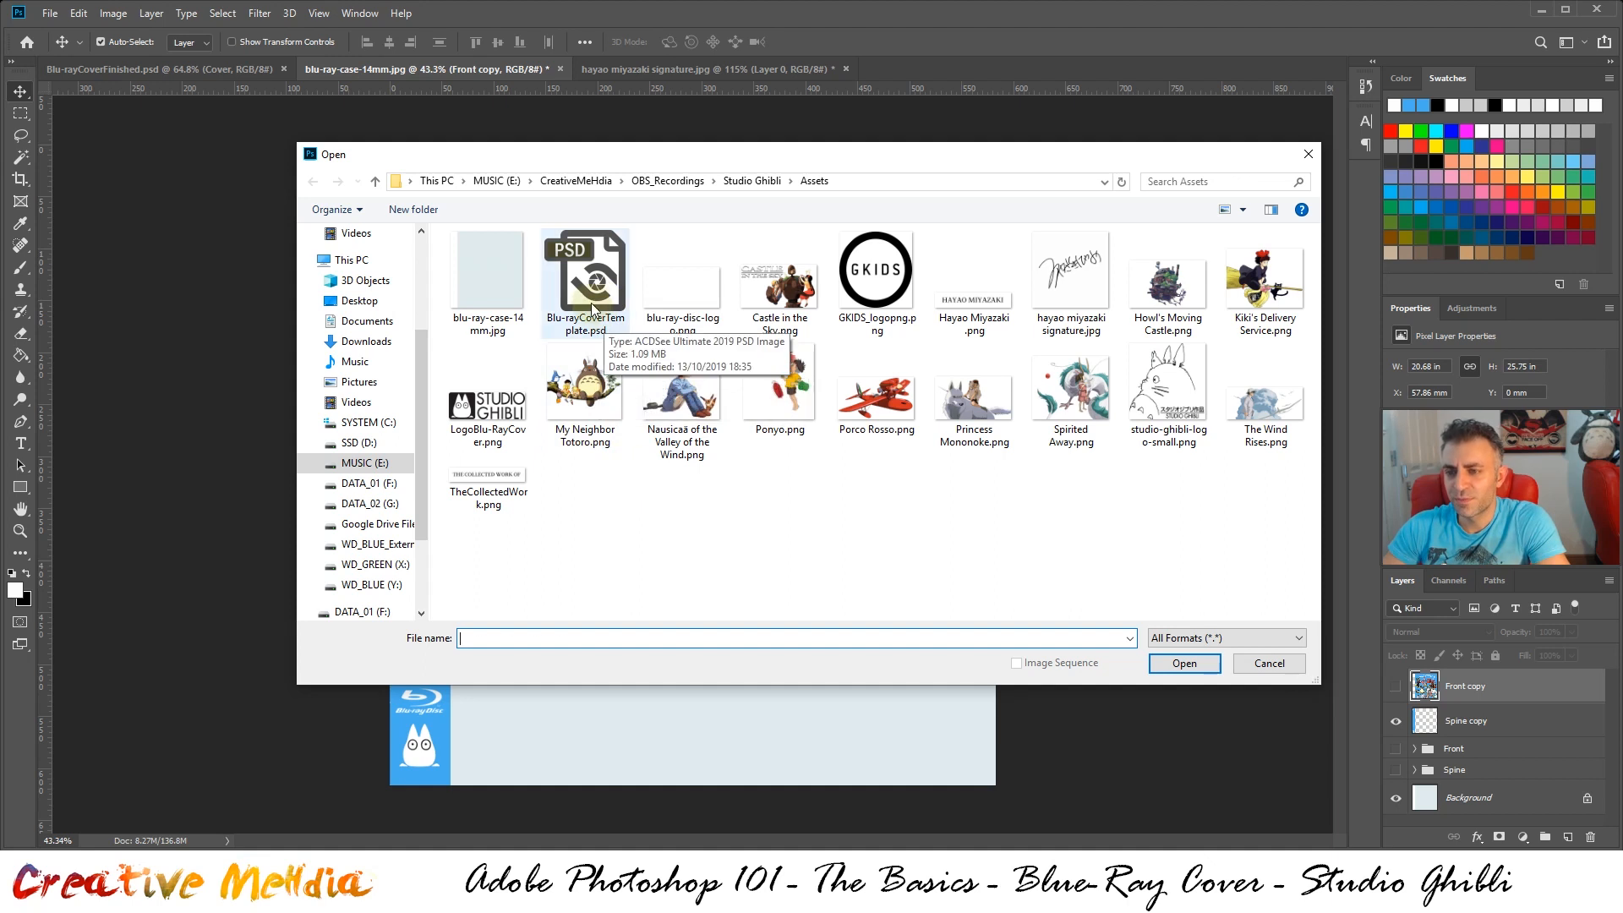
{"action": "double_click", "coordinate": [593, 309]}
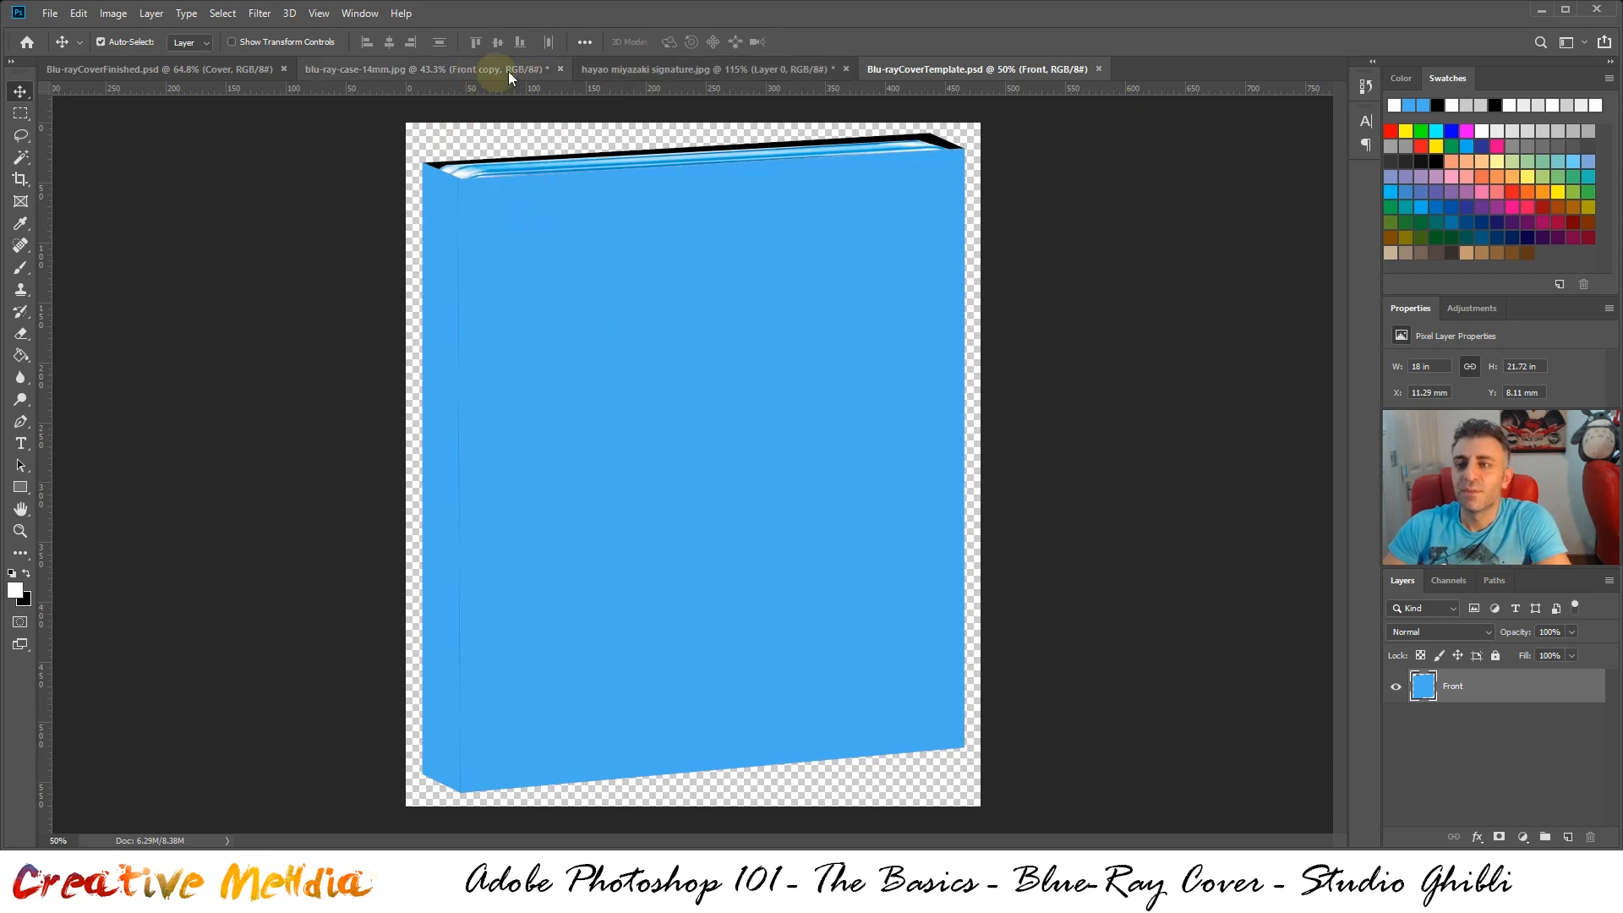
Close the hayao miyazaki signature.jpg document without saving its changes
{"action": "left_click", "coordinate": [670, 70]}
{"action": "left_click", "coordinate": [846, 69]}
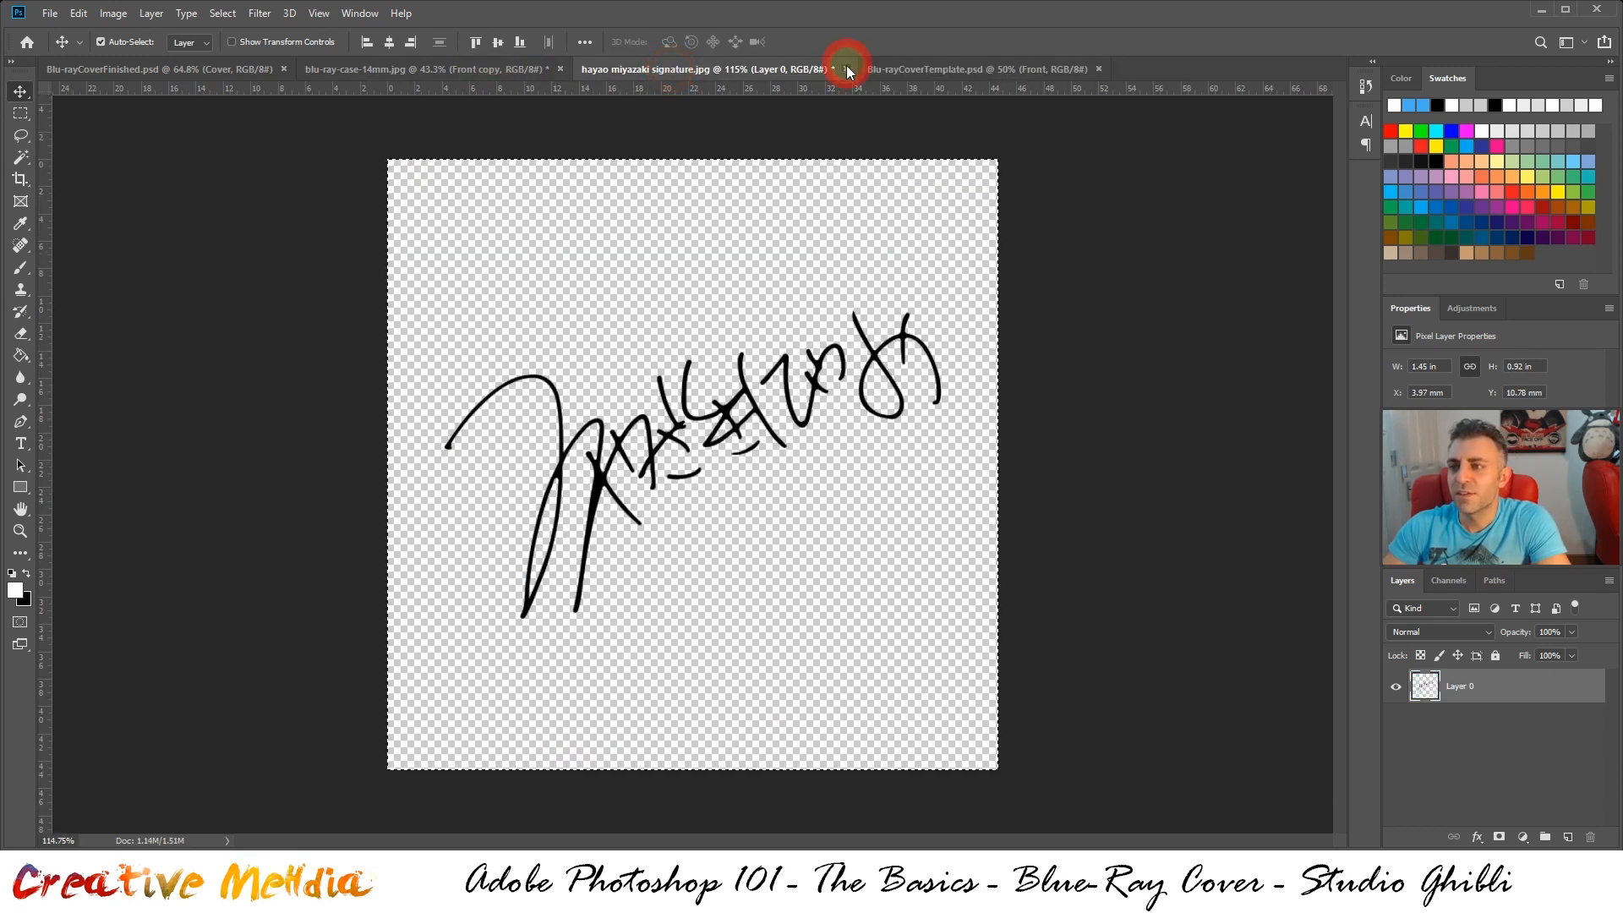
{"action": "left_click", "coordinate": [808, 326]}
Load the outline of the Spine copy layer in blu-ray-case-14mm.jpg as a selection
{"action": "left_click", "coordinate": [418, 73]}
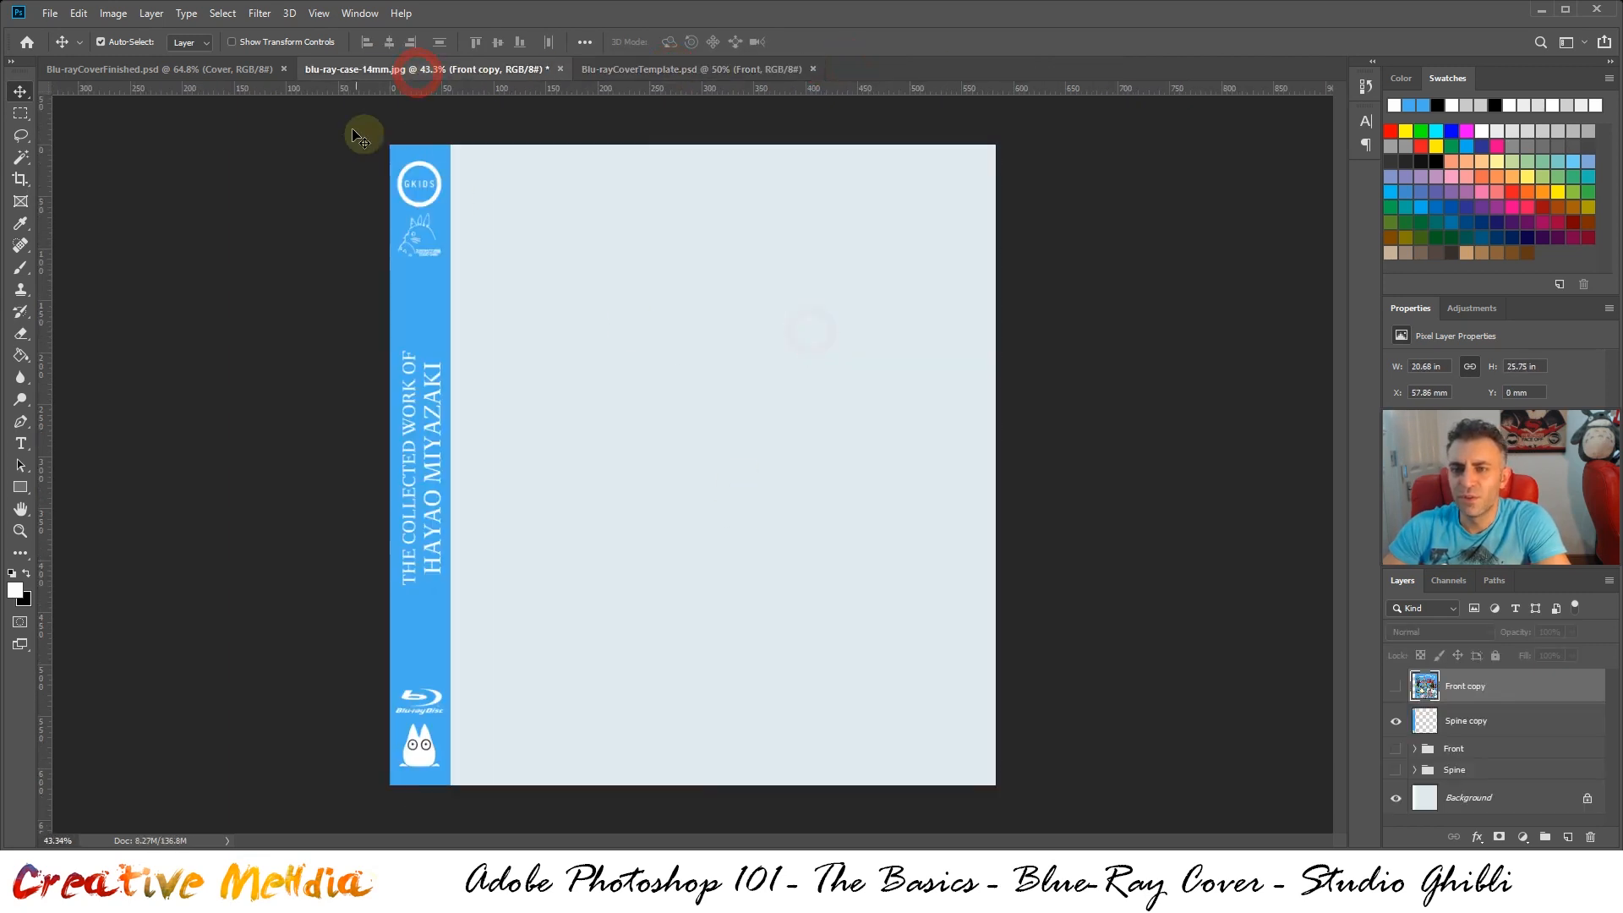
{"action": "left_click", "coordinate": [1425, 723], "text": "ctrl"}
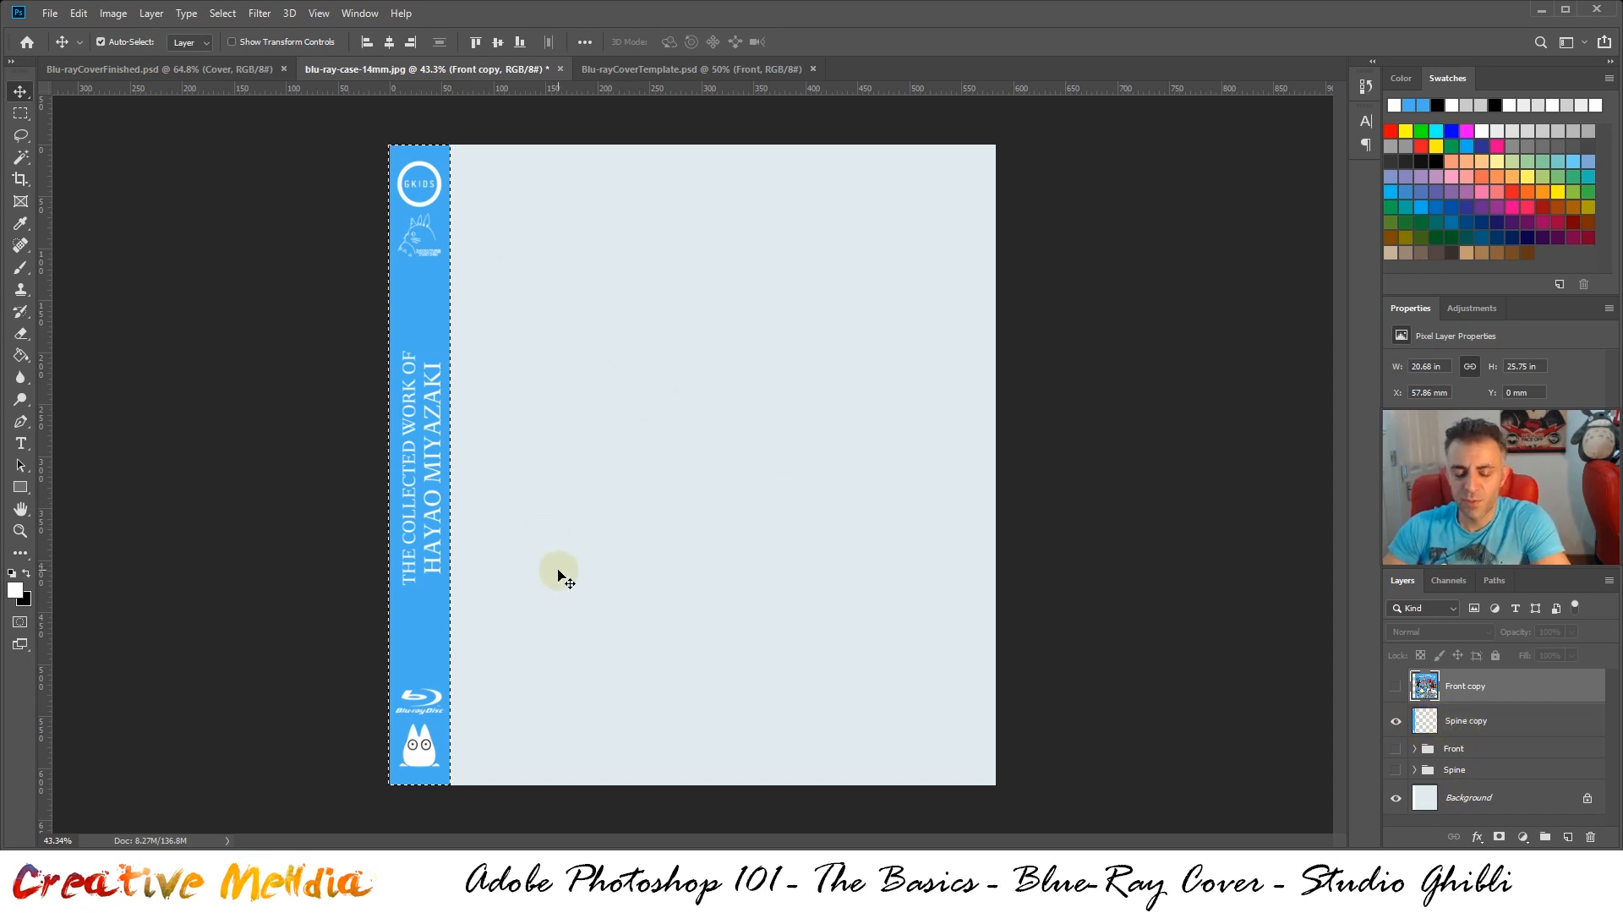
{"action": "key", "text": "ctrl+c"}
{"action": "left_click", "coordinate": [615, 67]}
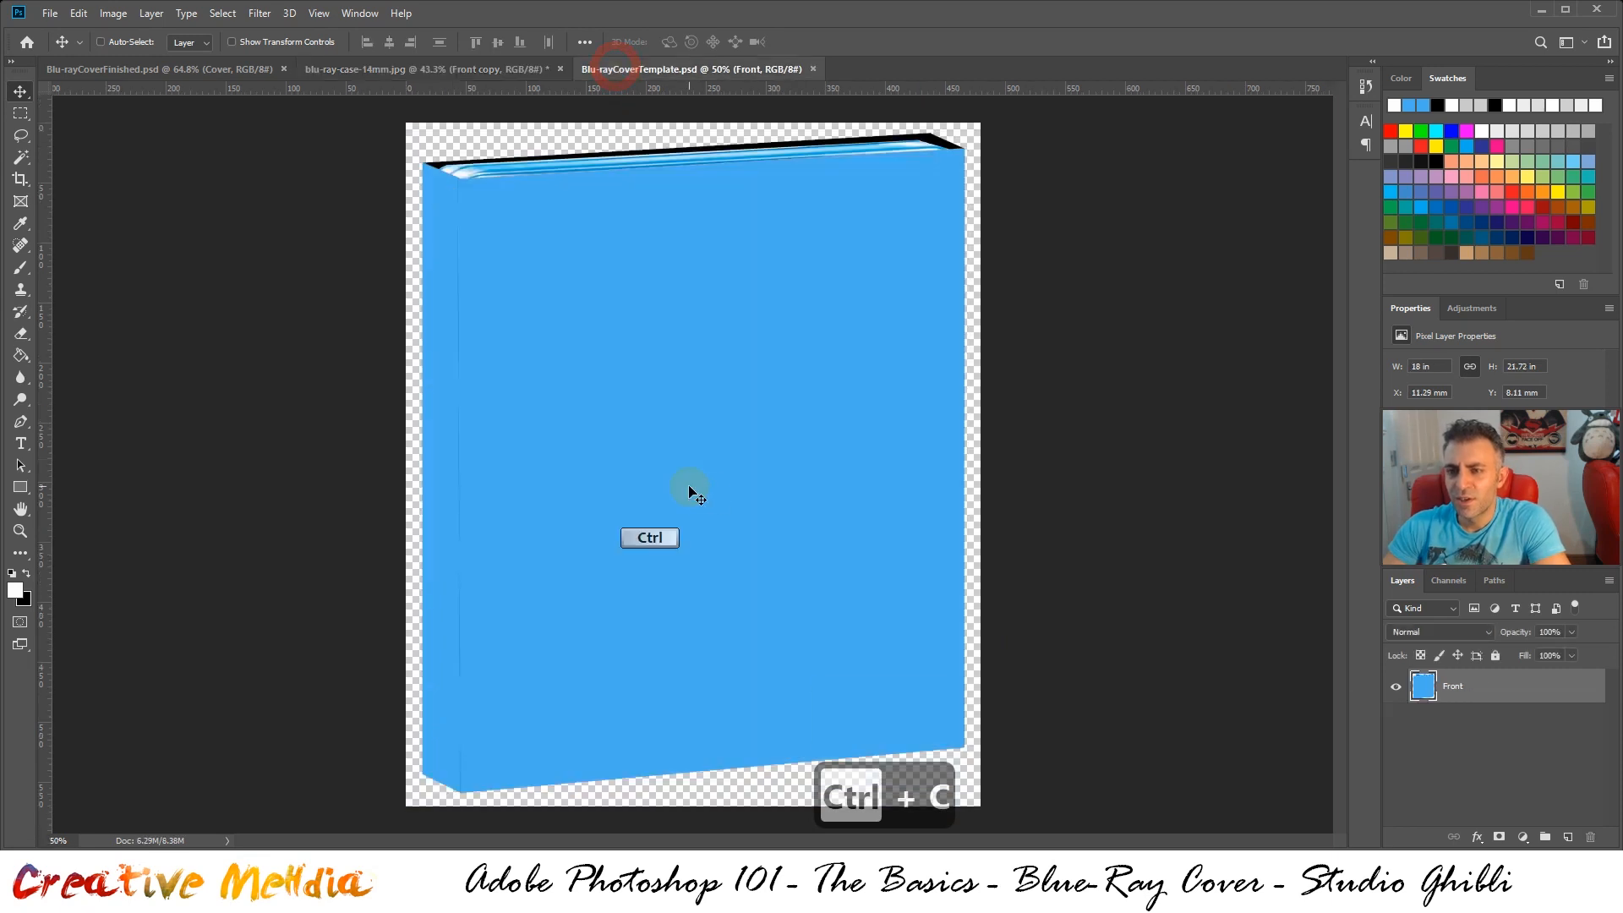
{"action": "key", "text": "ctrl+v"}
{"action": "key", "text": "ctrl+z"}
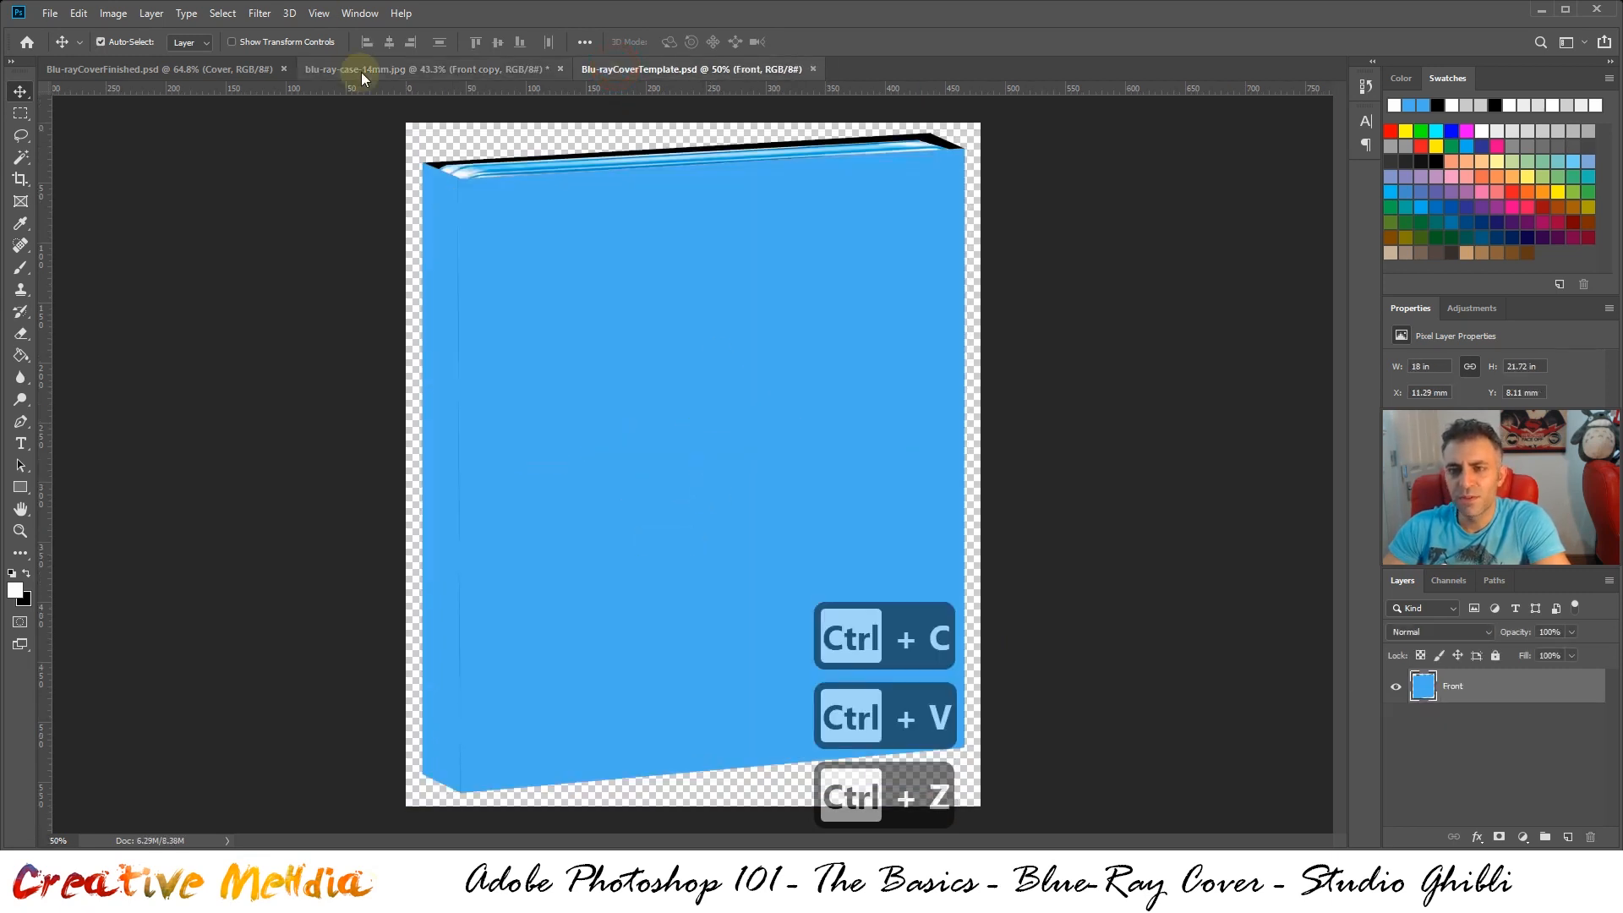
Copy the selected spine artwork from the Spine copy layer in blu-ray-case-14mm.jpg and paste it into Blu-rayCoverTemplate.psd
{"action": "left_click", "coordinate": [353, 69]}
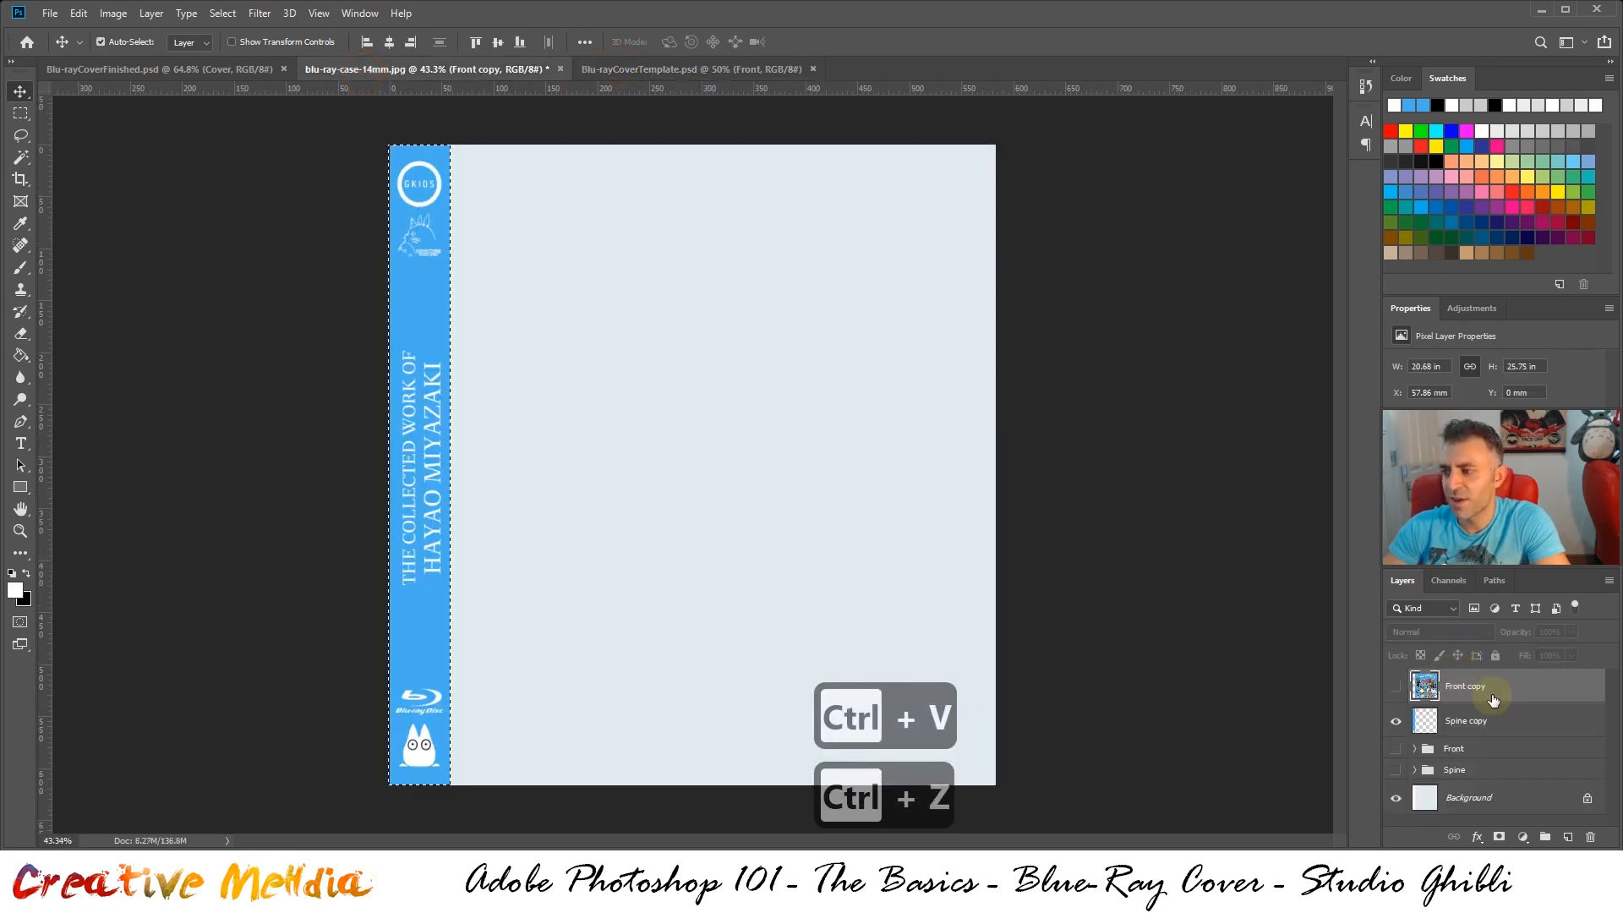
{"action": "left_click", "coordinate": [1478, 719]}
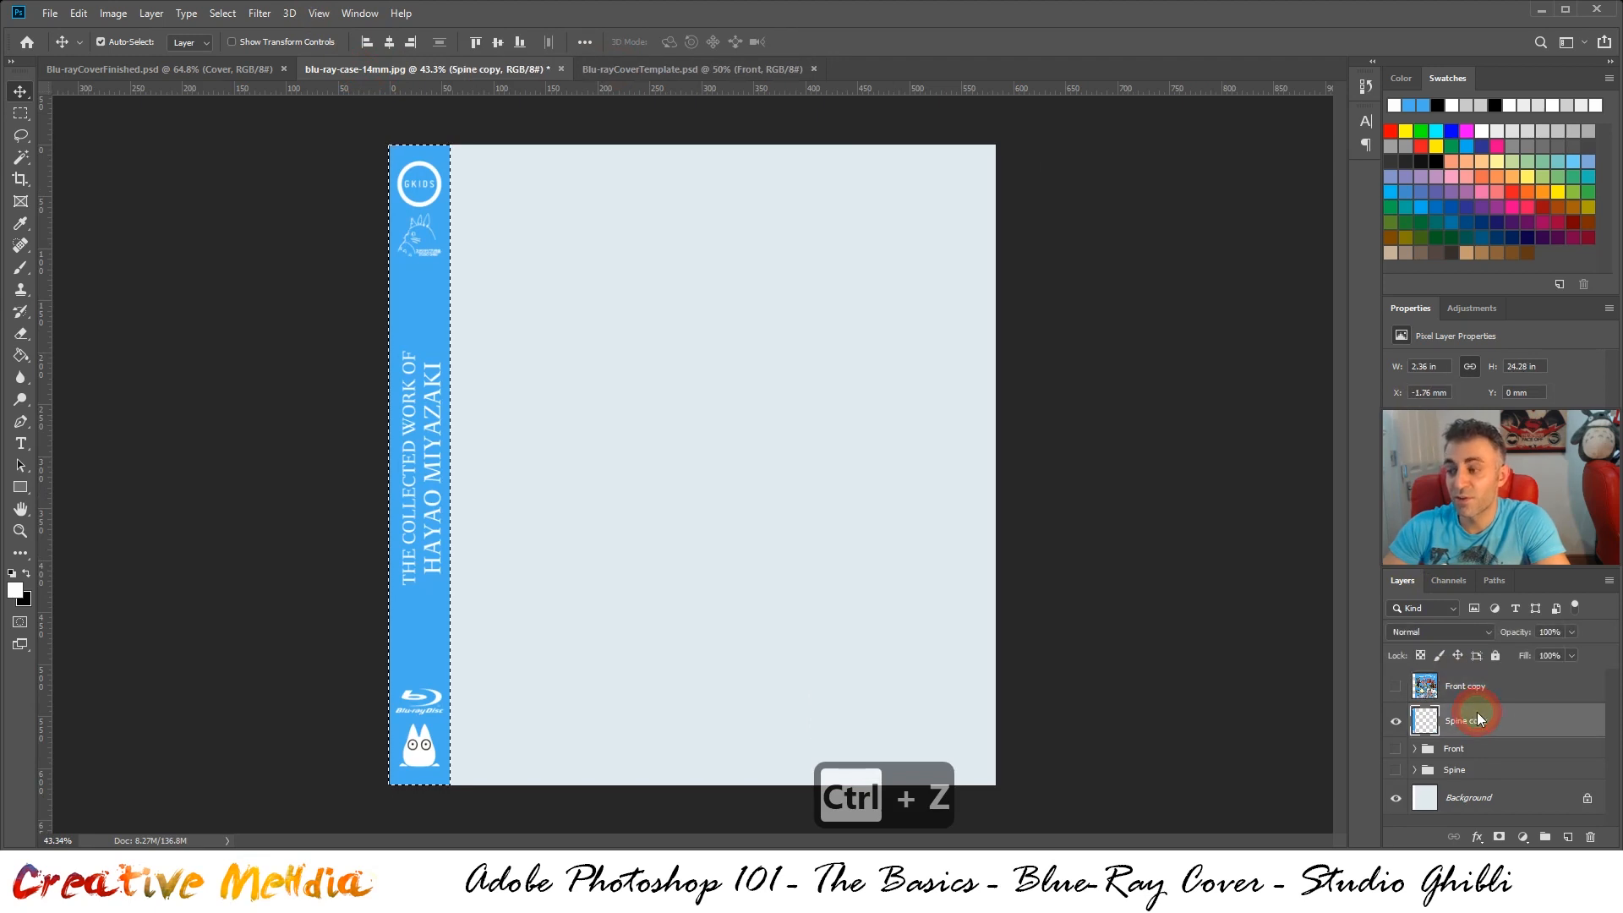
{"action": "key", "text": "ctrl+c"}
{"action": "left_click", "coordinate": [667, 68]}
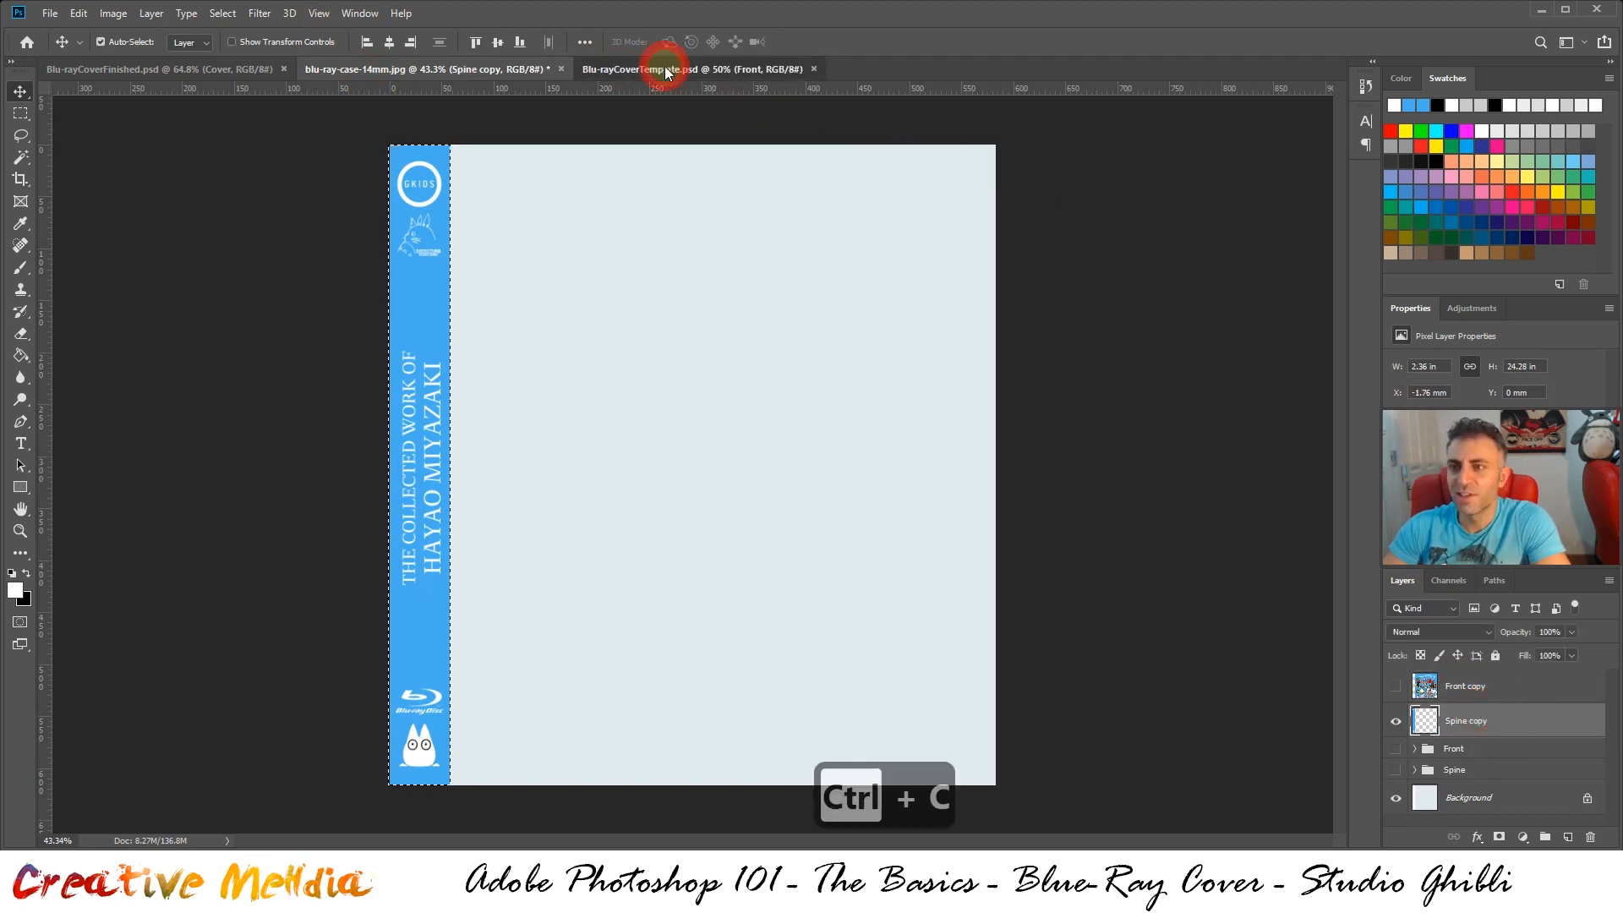
{"action": "key", "text": "ctrl+v"}
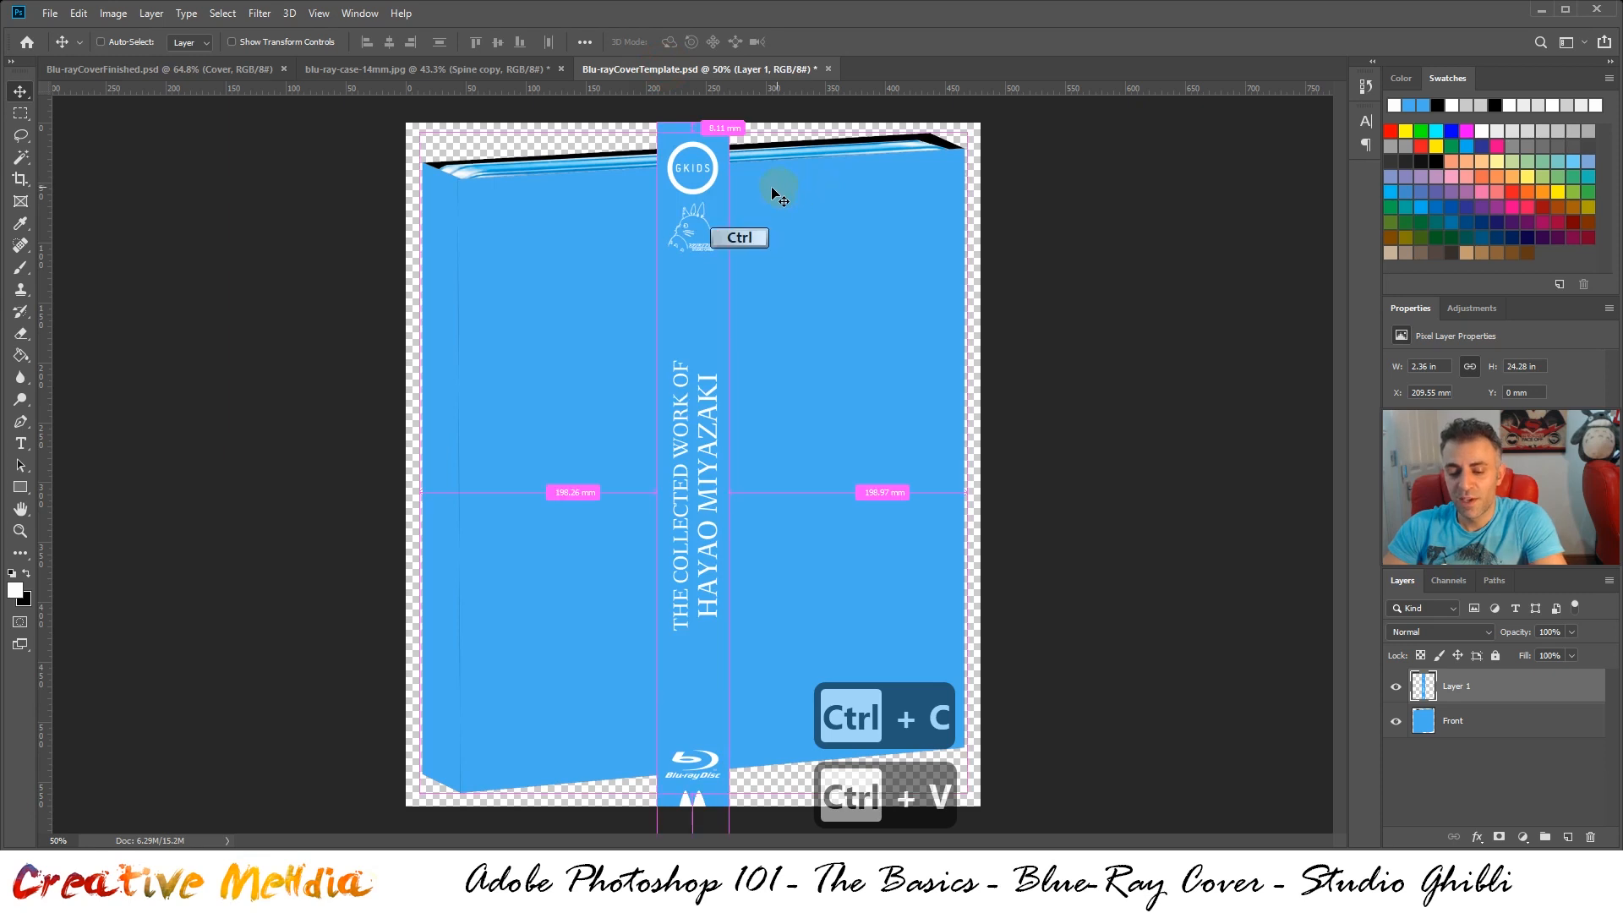
Scale the pasted spine artwork to about 79% and move it onto the spine face of the 3D case
{"action": "key", "text": "ctrl+t"}
{"action": "left_click_drag", "start_coordinate": [711, 135], "coordinate": [648, 301]}
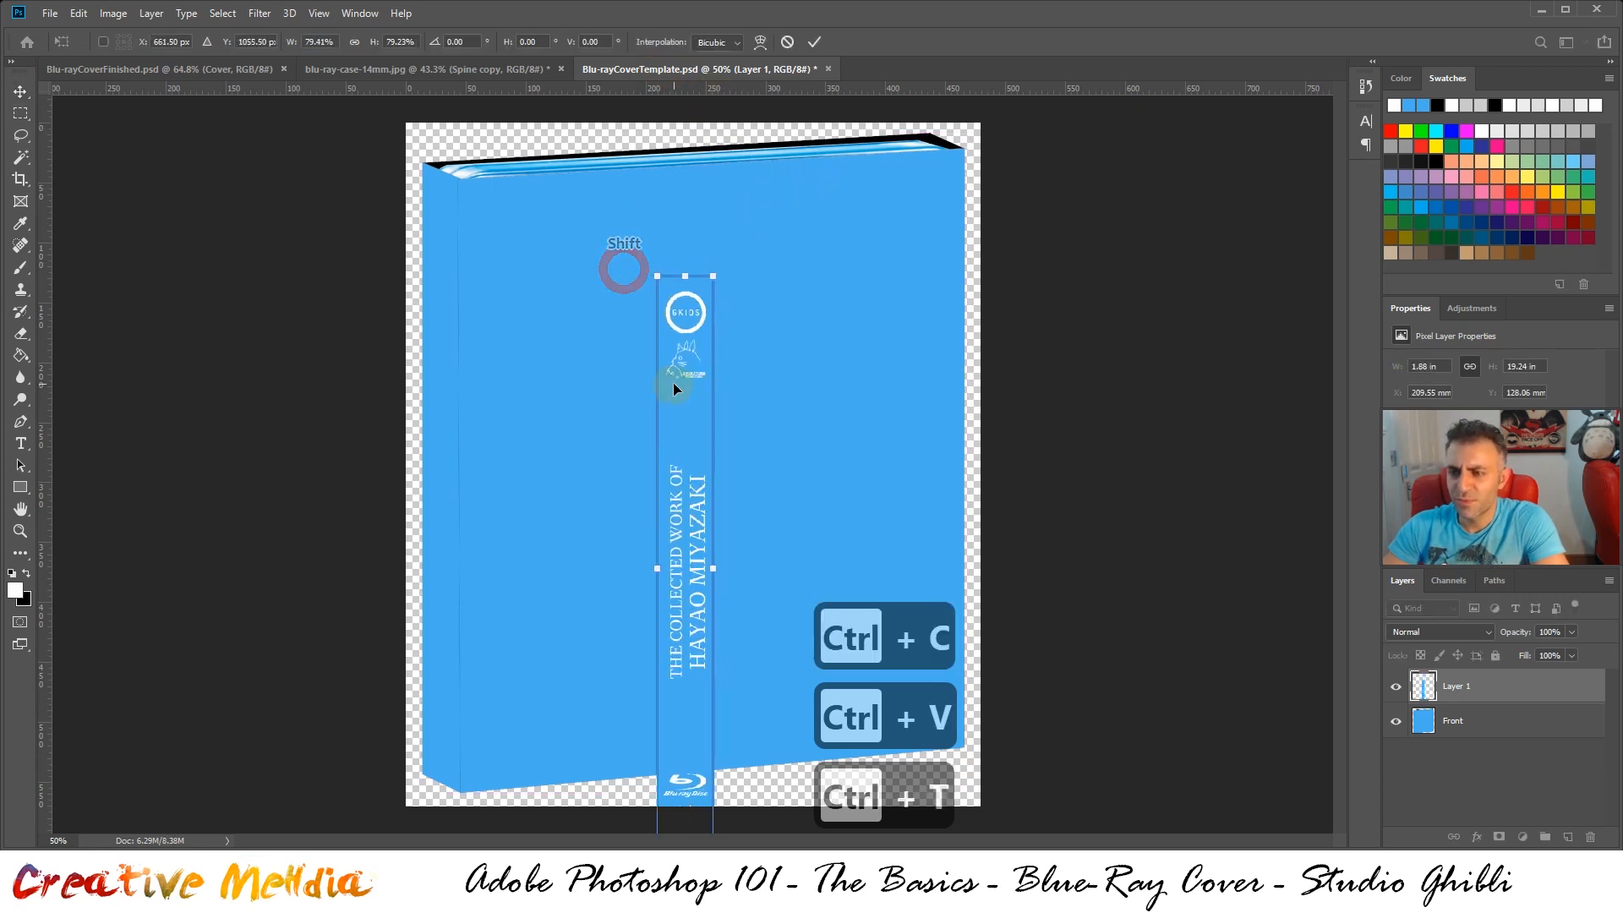
{"action": "left_click_drag", "start_coordinate": [673, 382], "coordinate": [439, 294]}
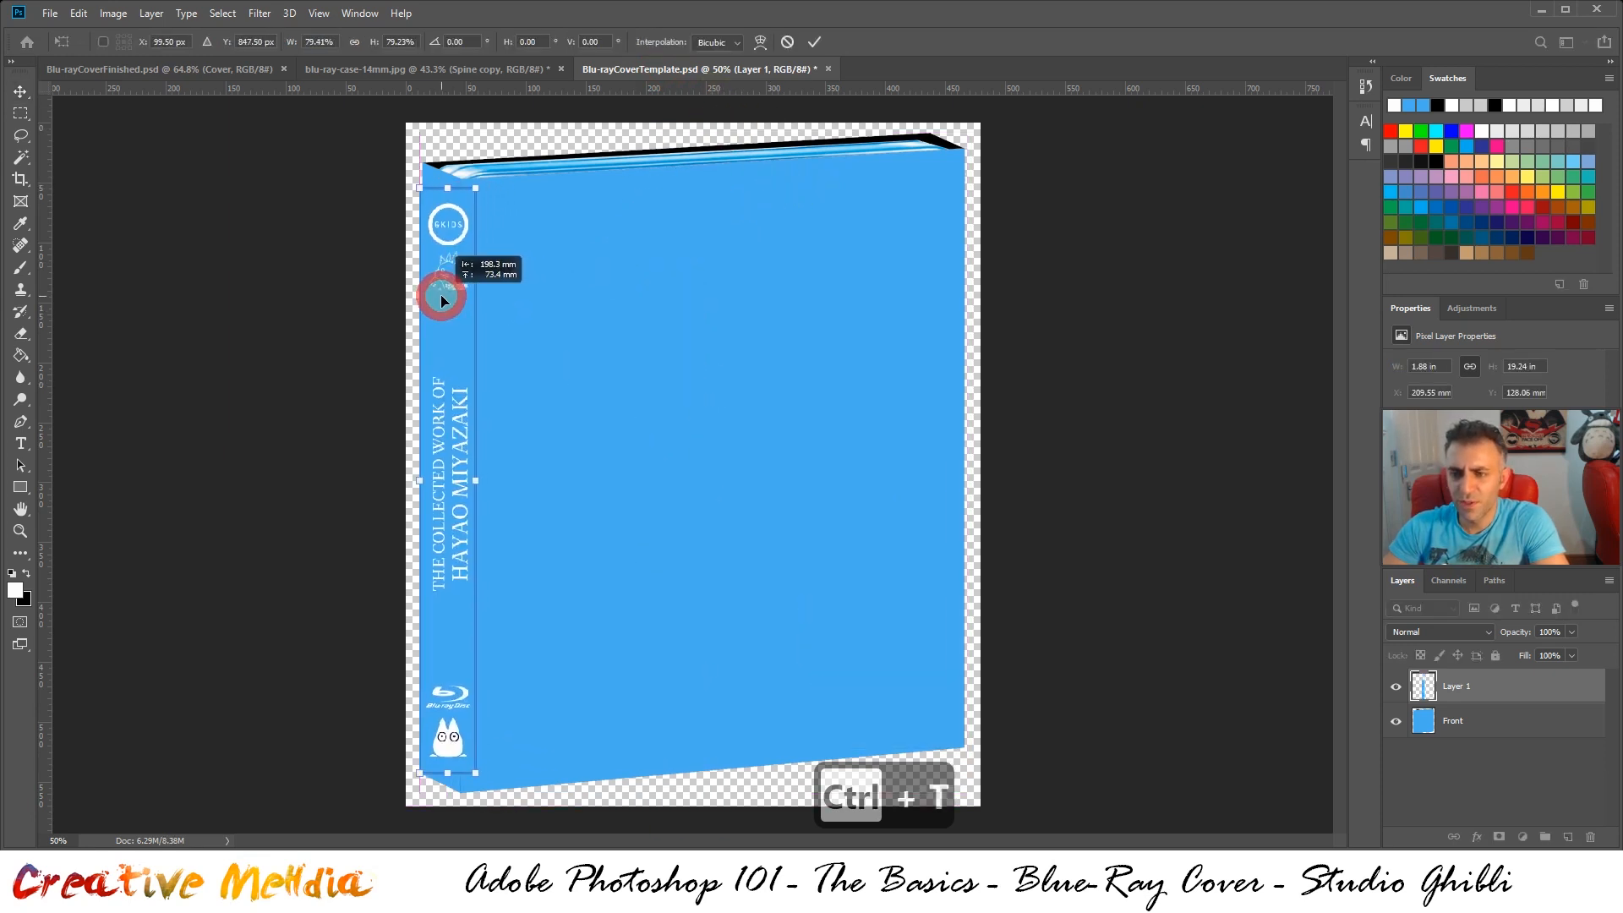
Distort the upper end of the spine artwork so its corners fit the top of the case's angled spine
{"action": "right_click", "coordinate": [443, 262]}
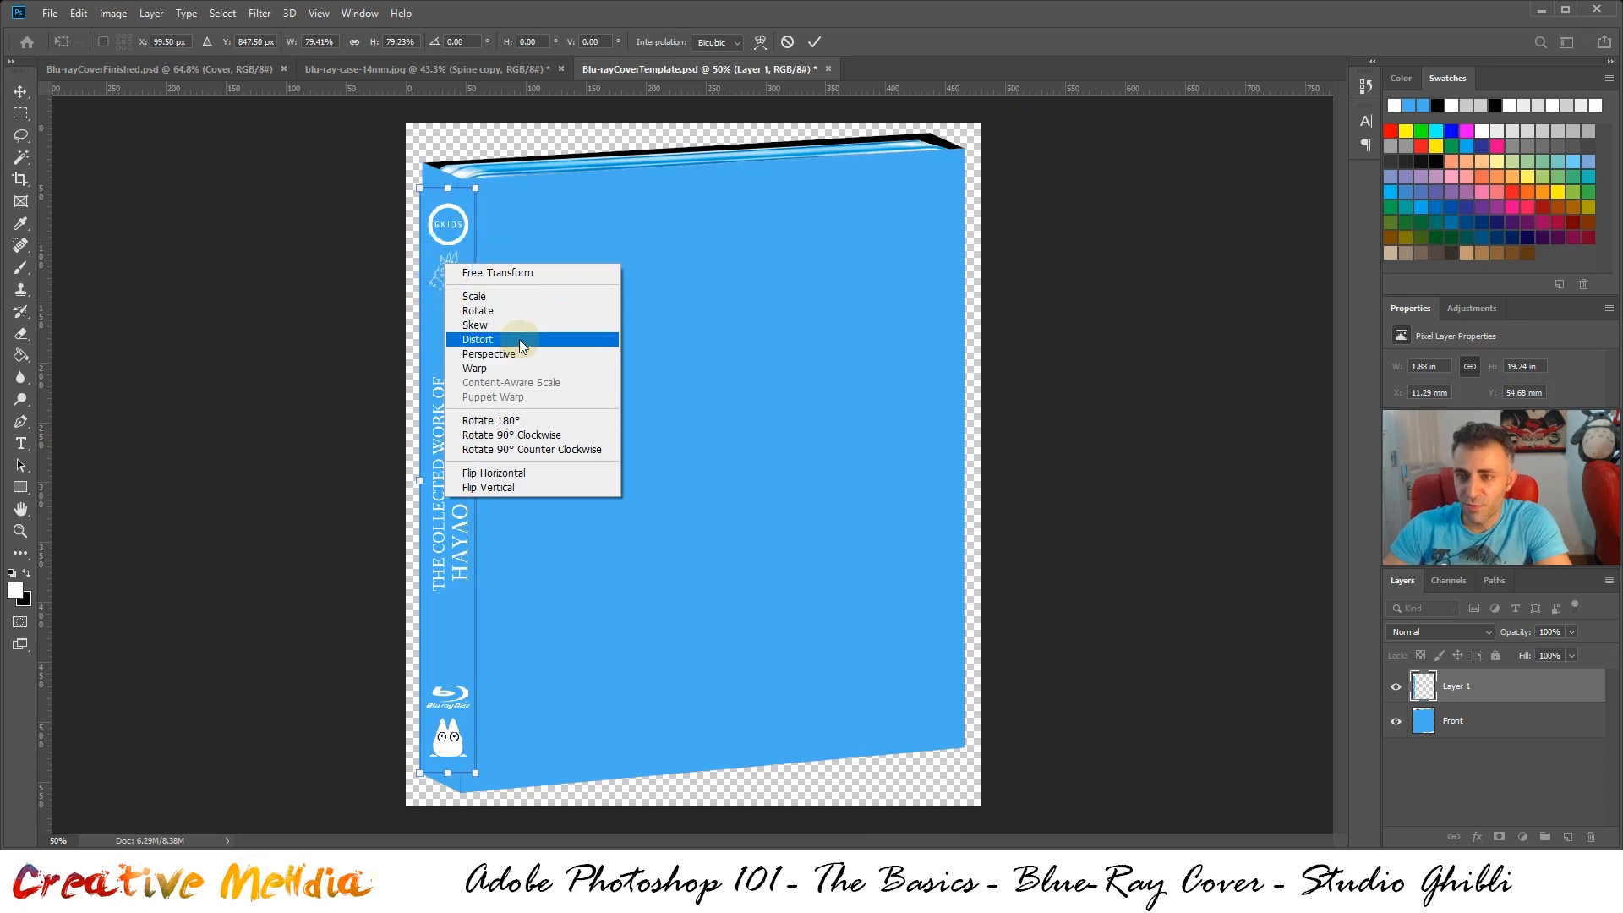
{"action": "left_click", "coordinate": [519, 338]}
{"action": "left_click_drag", "start_coordinate": [438, 276], "coordinate": [439, 234]}
{"action": "left_click_drag", "start_coordinate": [478, 174], "coordinate": [417, 200]}
{"action": "scroll", "coordinate": [436, 187], "scroll_direction": "up", "scroll_amount": 10}
{"action": "left_click_drag", "start_coordinate": [557, 230], "coordinate": [546, 208]}
Distort the lower end of the spine artwork so its outer corner meets the case's front edge and follows the spine's slant
{"action": "scroll", "coordinate": [532, 389], "scroll_direction": "down", "scroll_amount": 8}
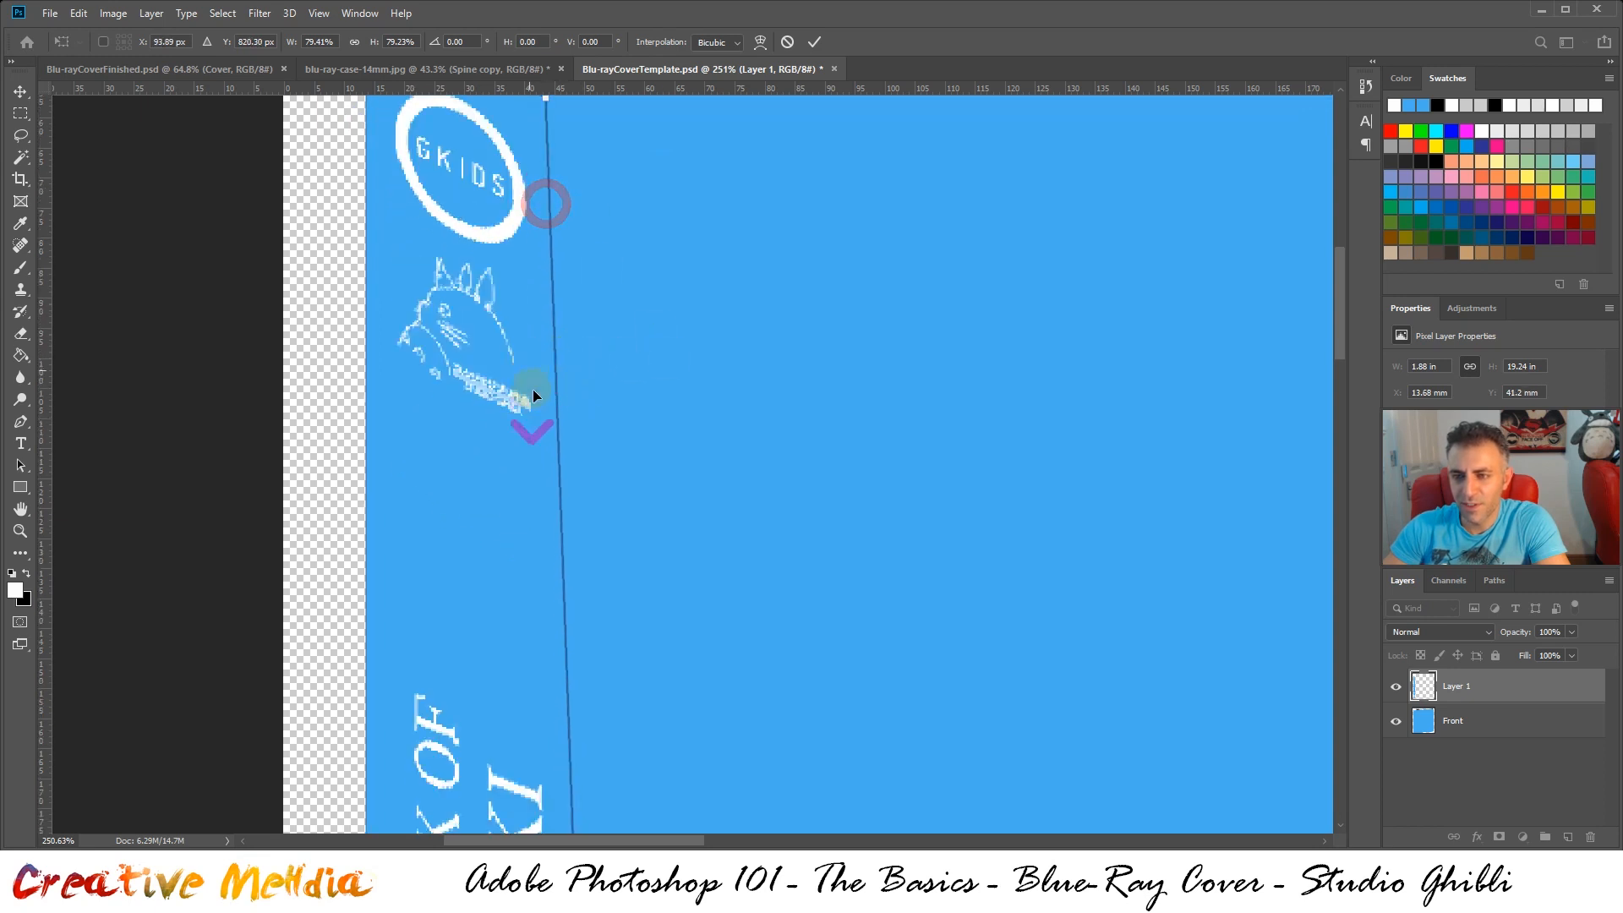
{"action": "left_click_drag", "start_coordinate": [1344, 390], "coordinate": [1304, 673]}
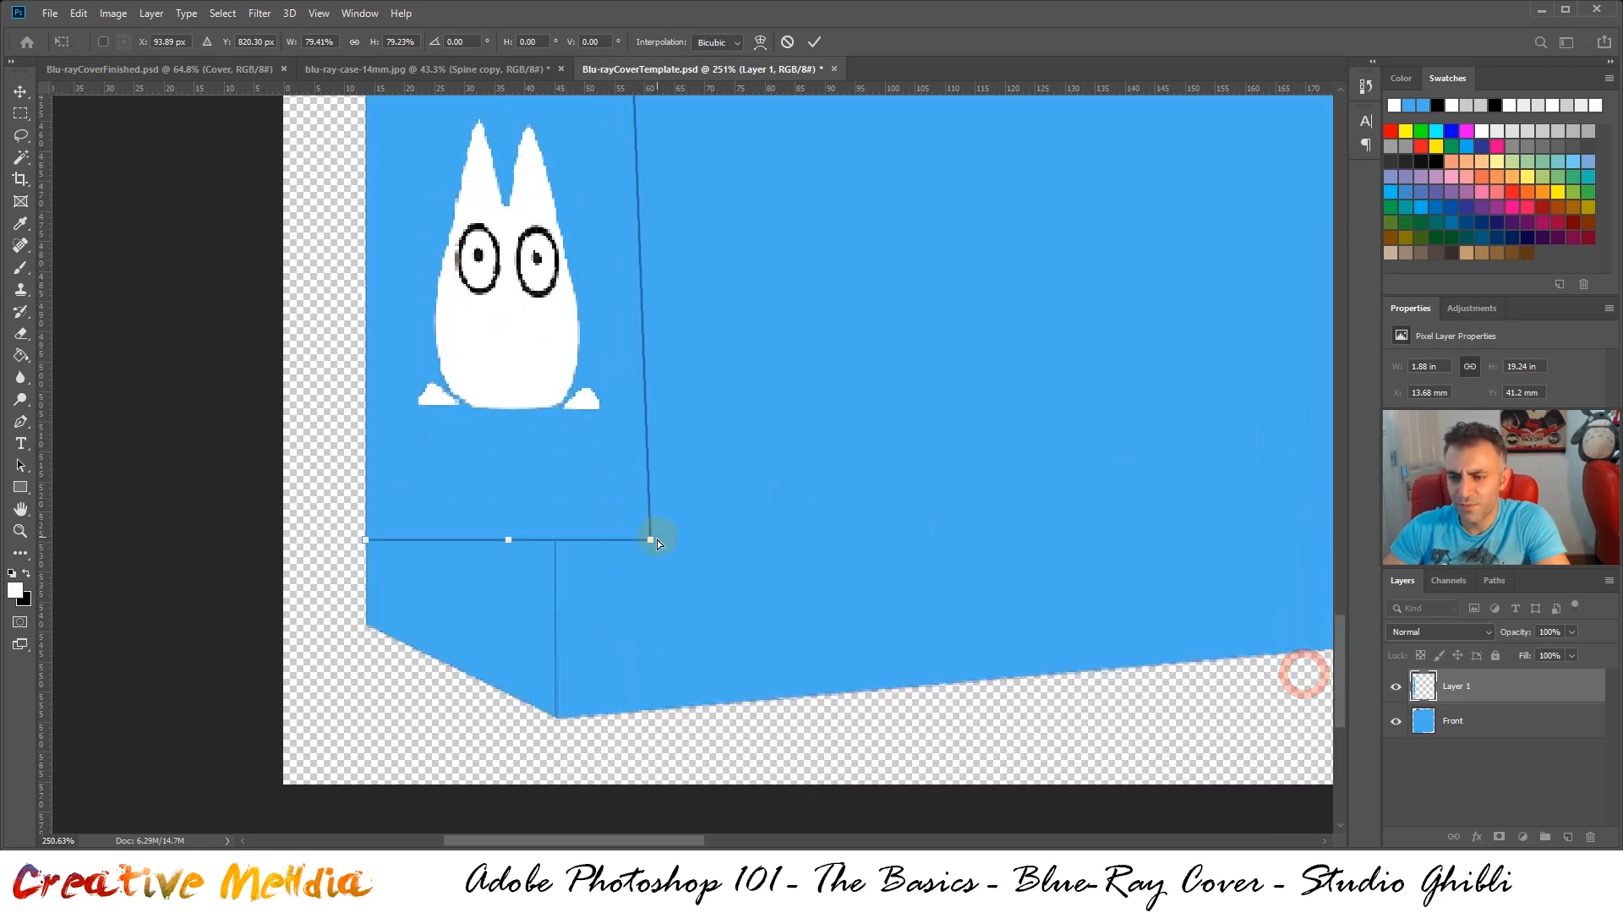
{"action": "left_click_drag", "start_coordinate": [655, 541], "coordinate": [555, 627]}
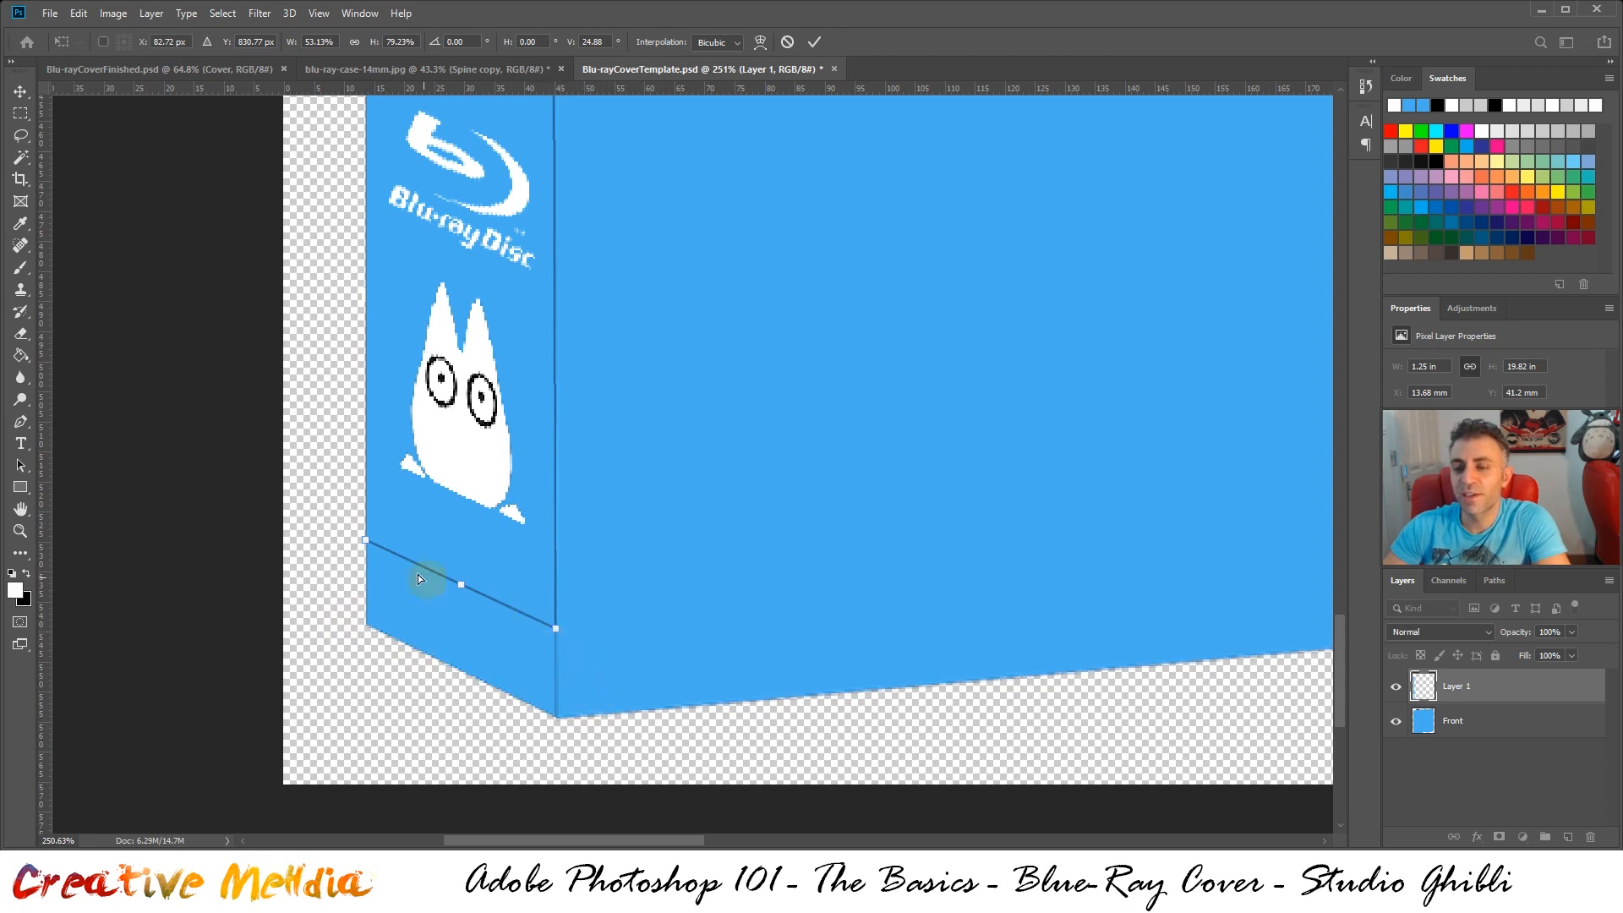
Fine-tune the spine artwork's upper corner against the case's front edge and apply the transformation
{"action": "scroll", "coordinate": [568, 457], "scroll_direction": "up", "scroll_amount": 5}
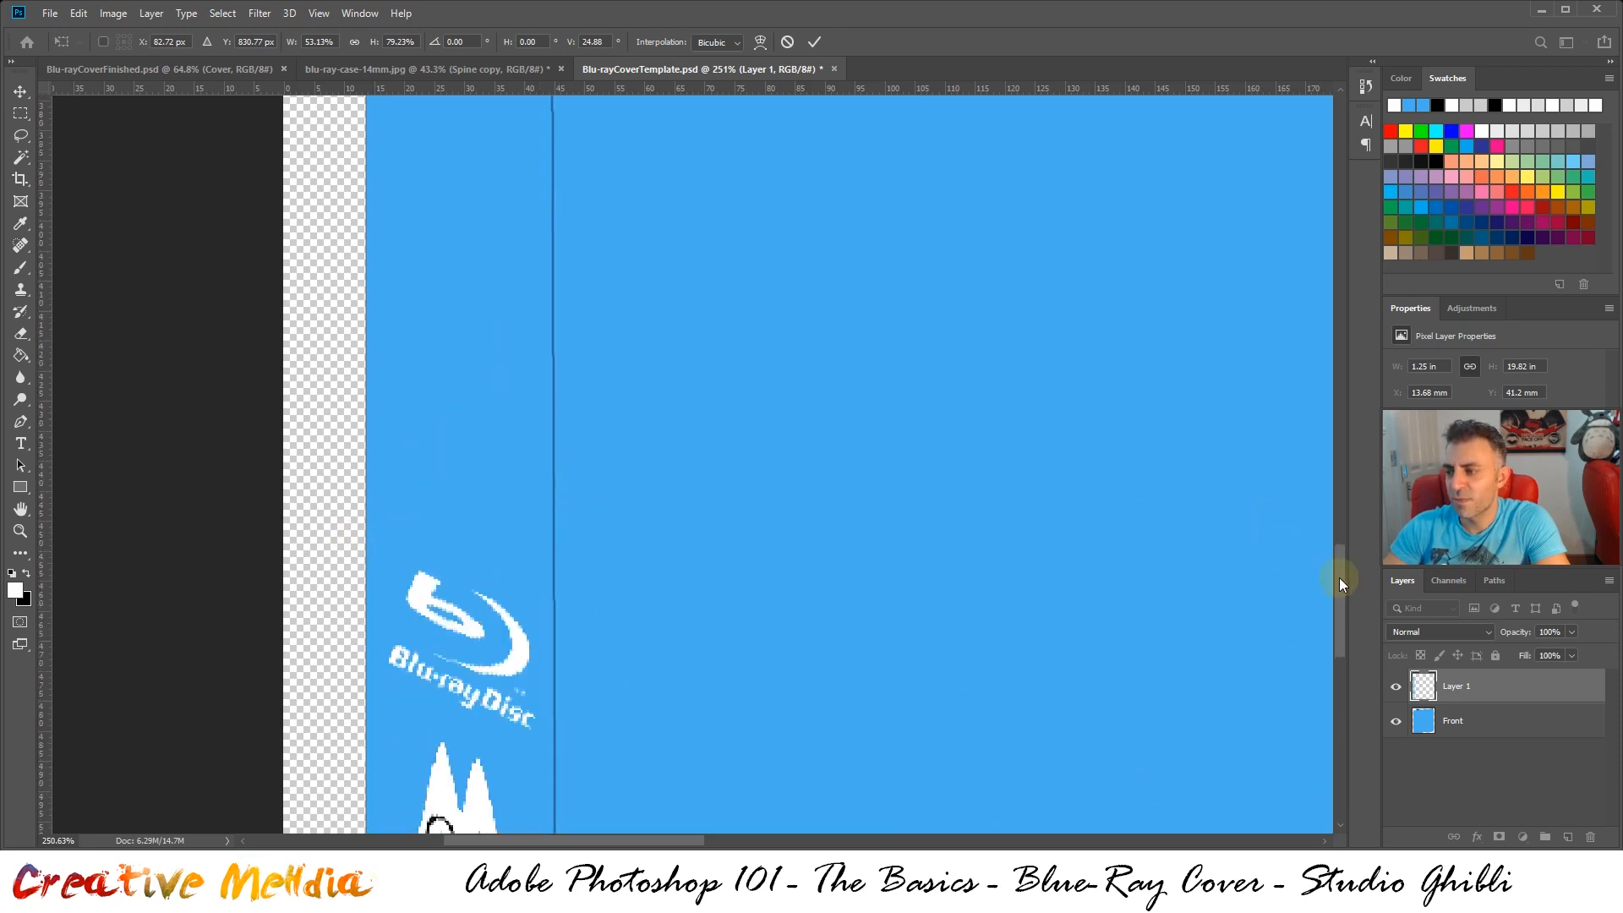
{"action": "left_click_drag", "start_coordinate": [1339, 577], "coordinate": [1286, 228]}
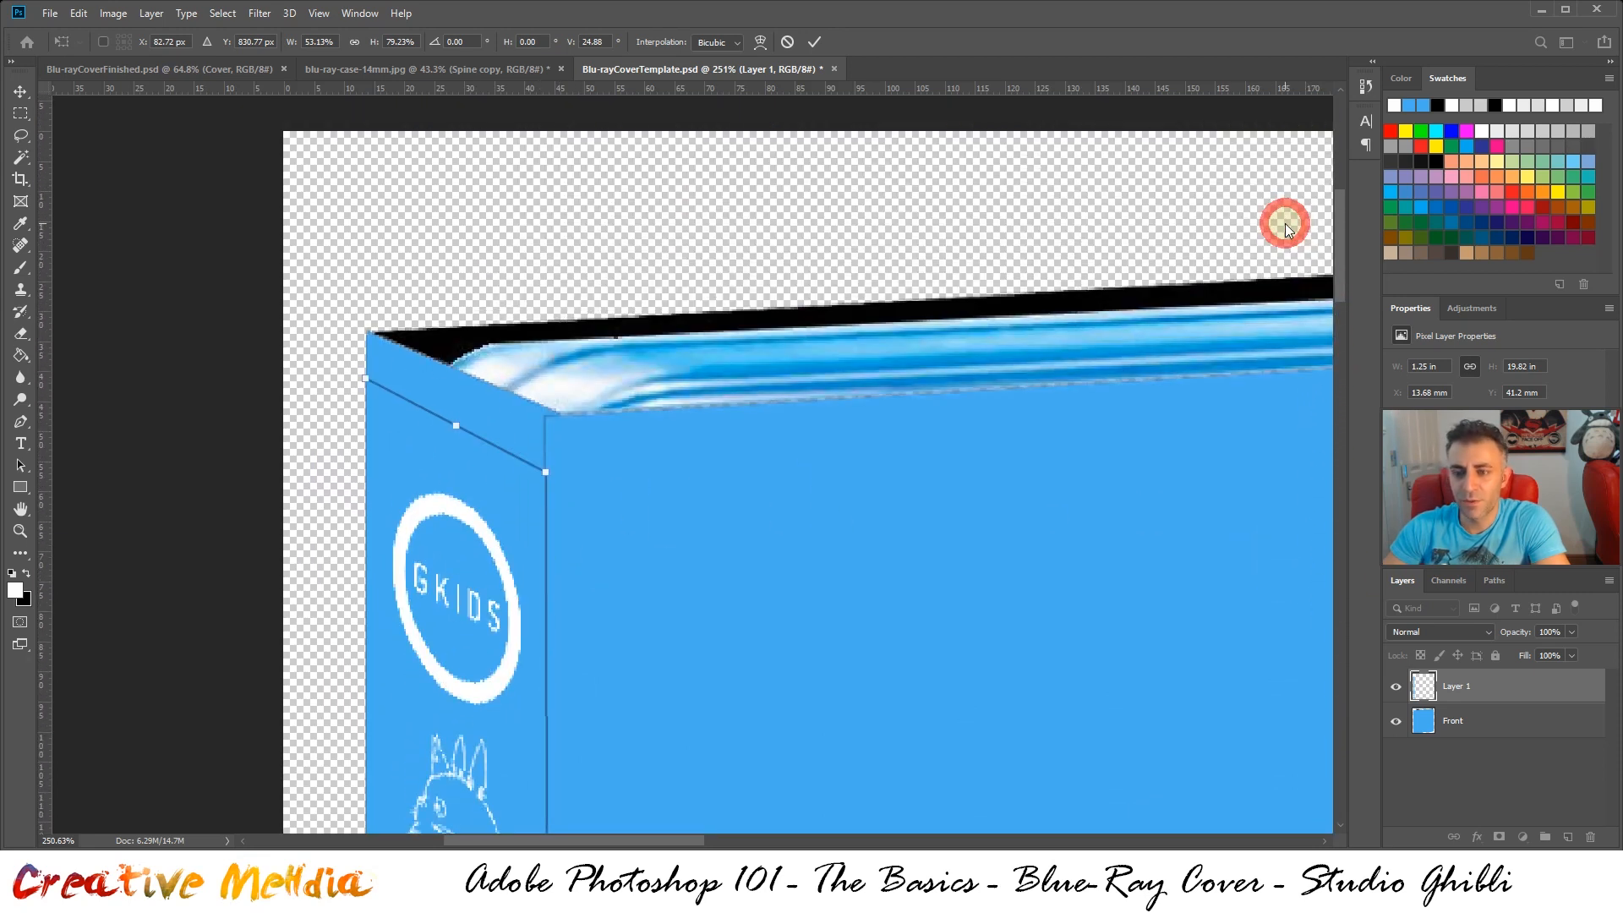
{"action": "left_click_drag", "start_coordinate": [547, 475], "coordinate": [547, 471]}
{"action": "scroll", "coordinate": [548, 474], "scroll_direction": "down", "scroll_amount": 3}
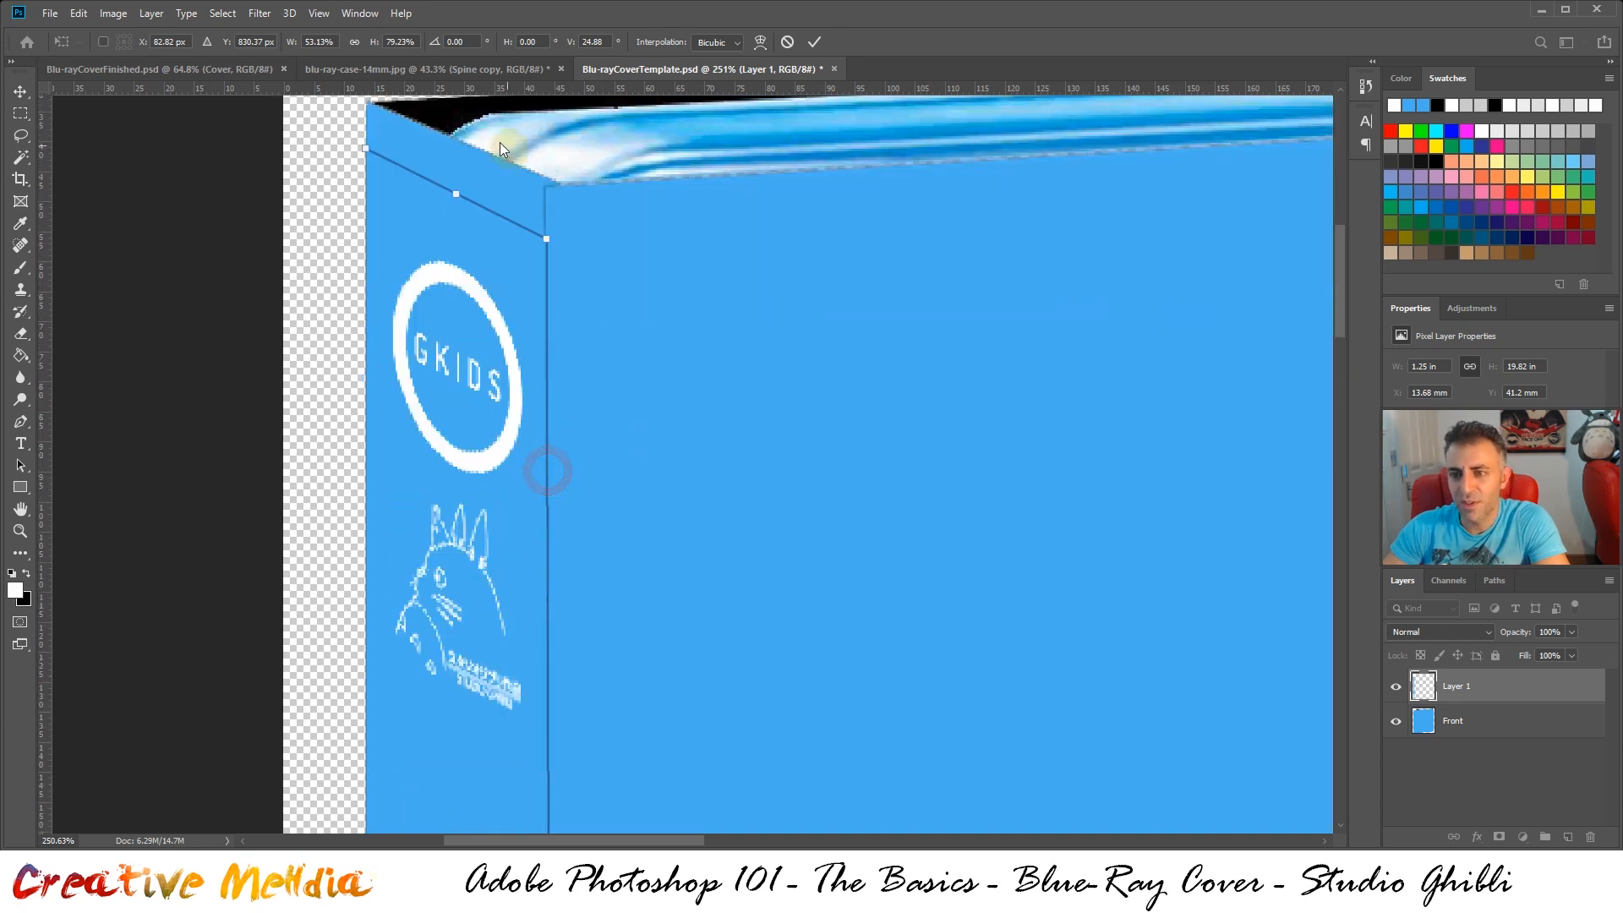
{"action": "left_click_drag", "start_coordinate": [1338, 275], "coordinate": [1250, 250]}
{"action": "scroll", "coordinate": [806, 388], "scroll_direction": "down", "scroll_amount": 4, "text": "alt"}
{"action": "scroll", "coordinate": [807, 385], "scroll_direction": "down", "scroll_amount": 5, "text": "alt"}
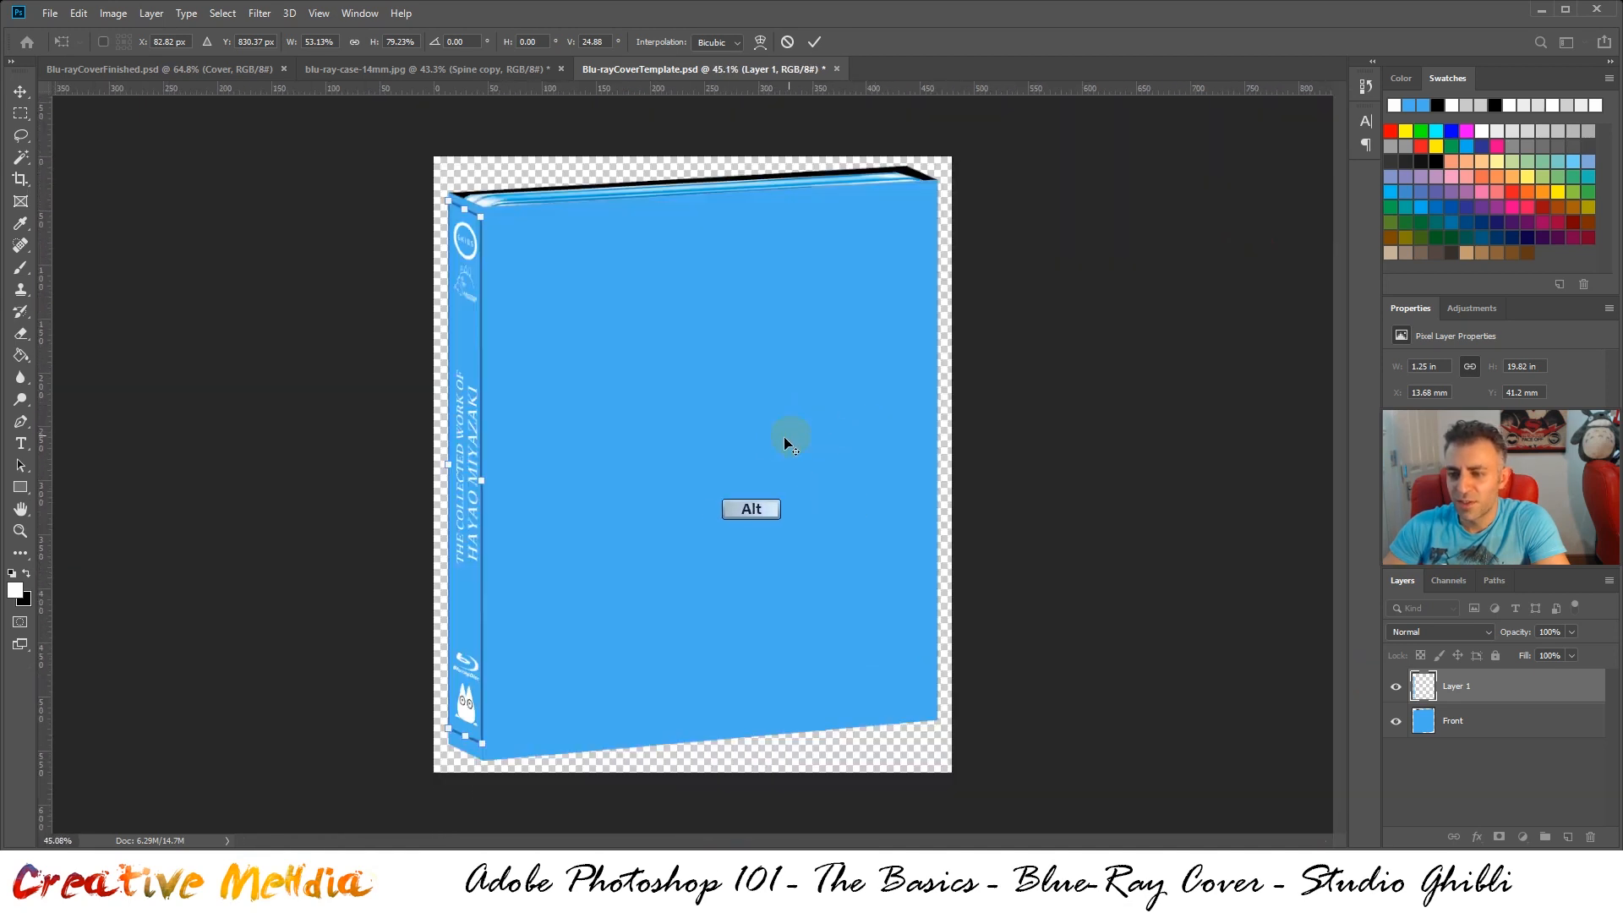
{"action": "key", "text": "ctrl+Return"}
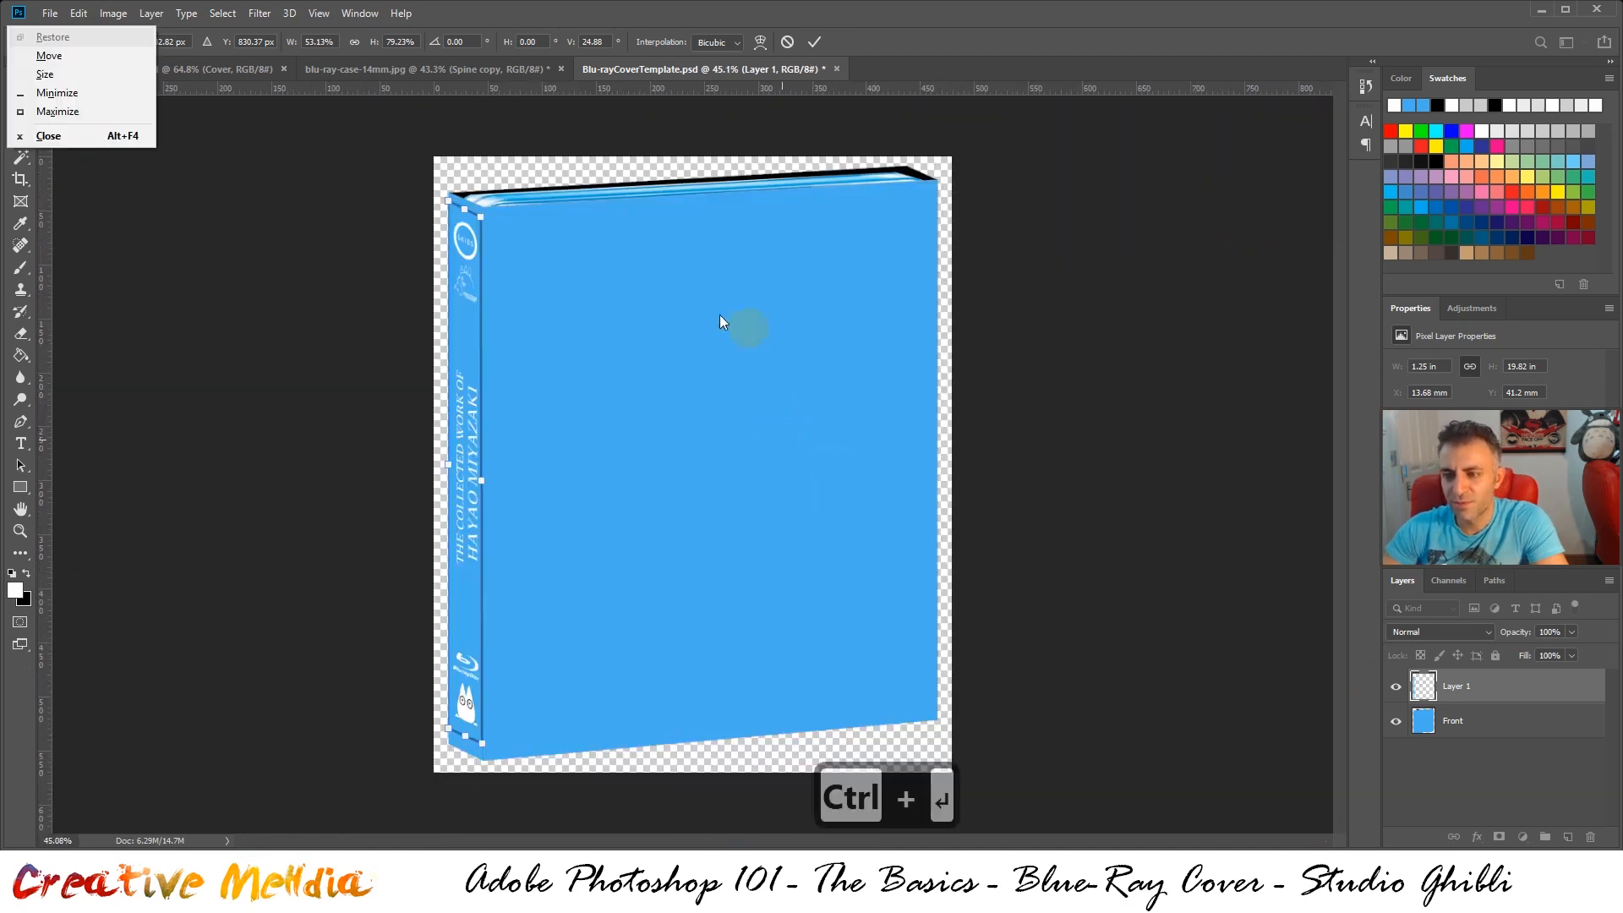
{"action": "left_click", "coordinate": [465, 299]}
{"action": "key", "text": "ctrl+Return"}
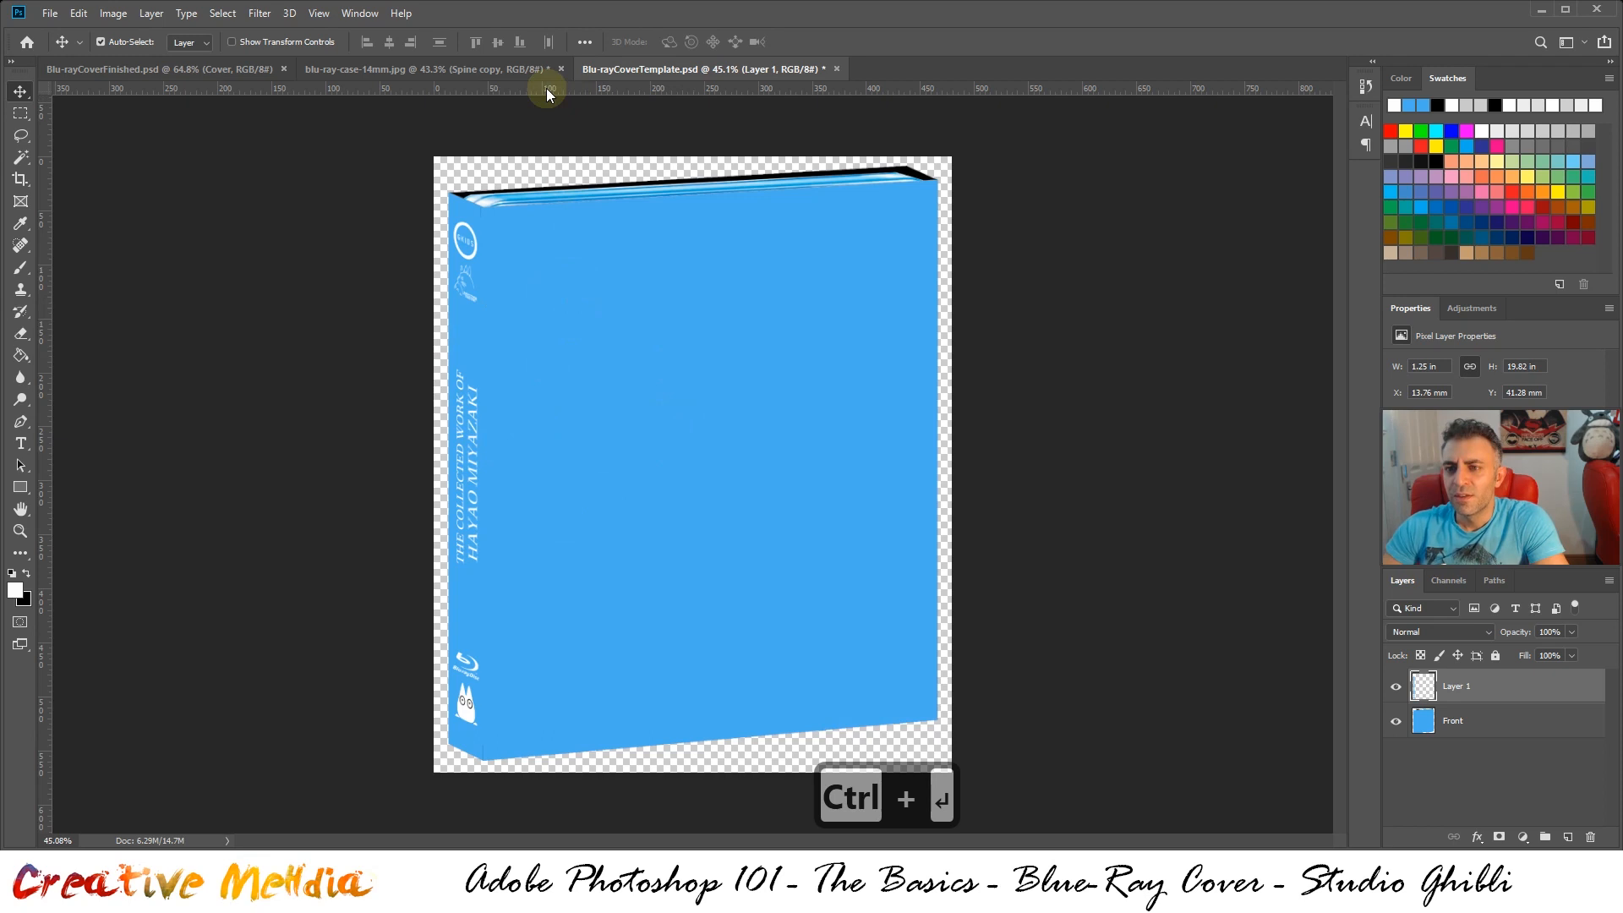
In blu-ray-case-14mm.jpg, hide Spine copy, show Front copy, load its outline as a selection and make it the active layer
{"action": "left_click", "coordinate": [528, 71]}
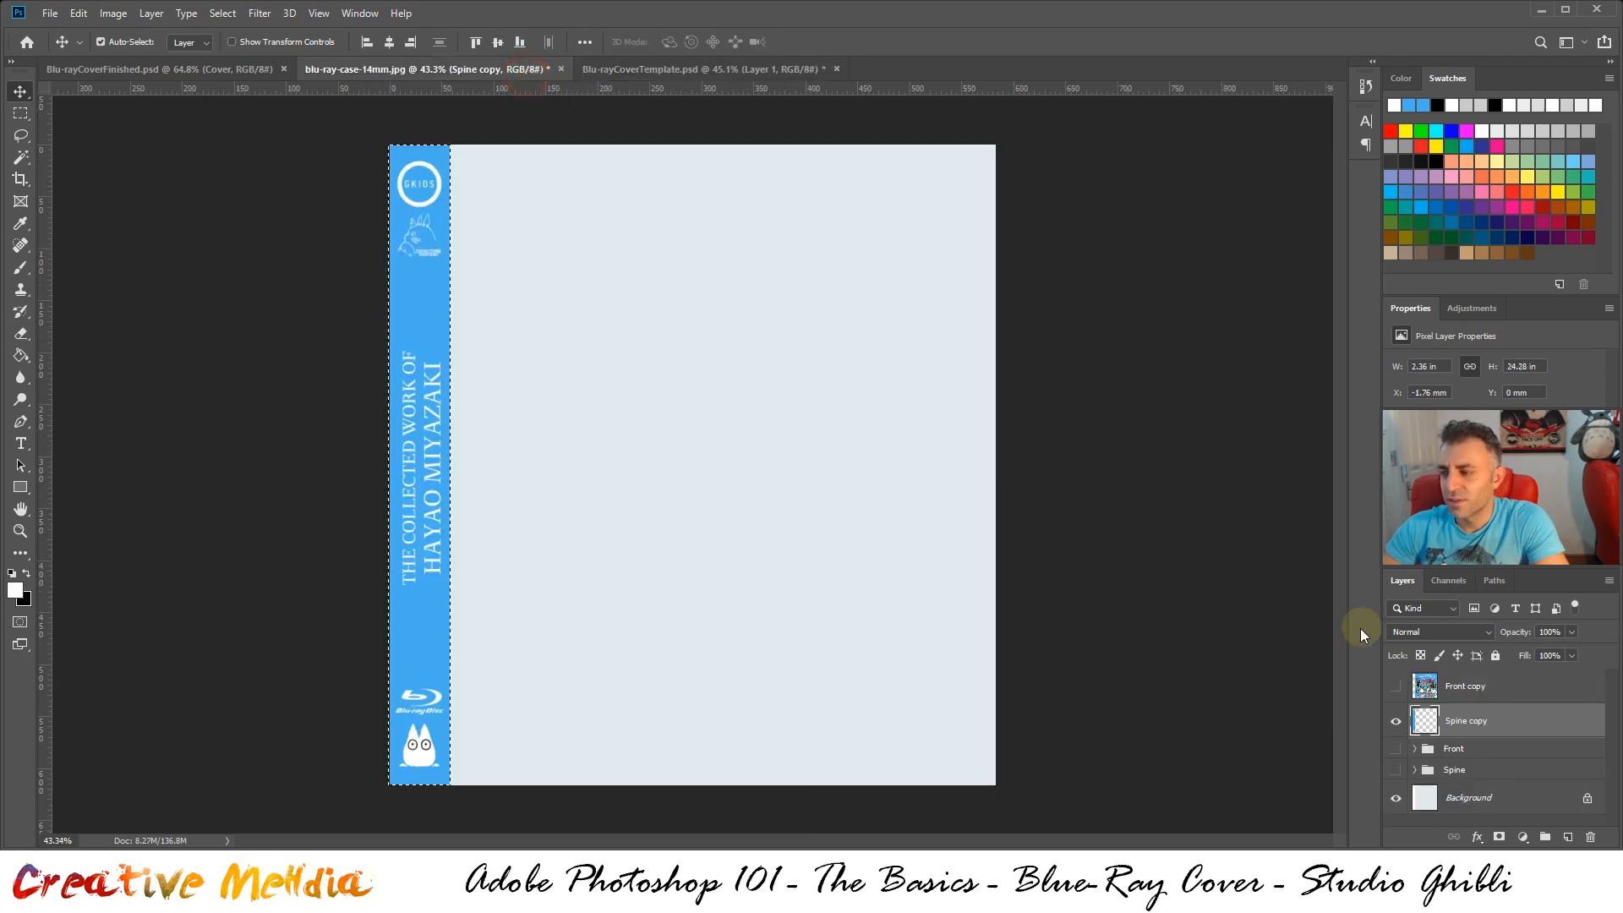
{"action": "left_click", "coordinate": [1396, 720]}
{"action": "left_click", "coordinate": [1396, 686]}
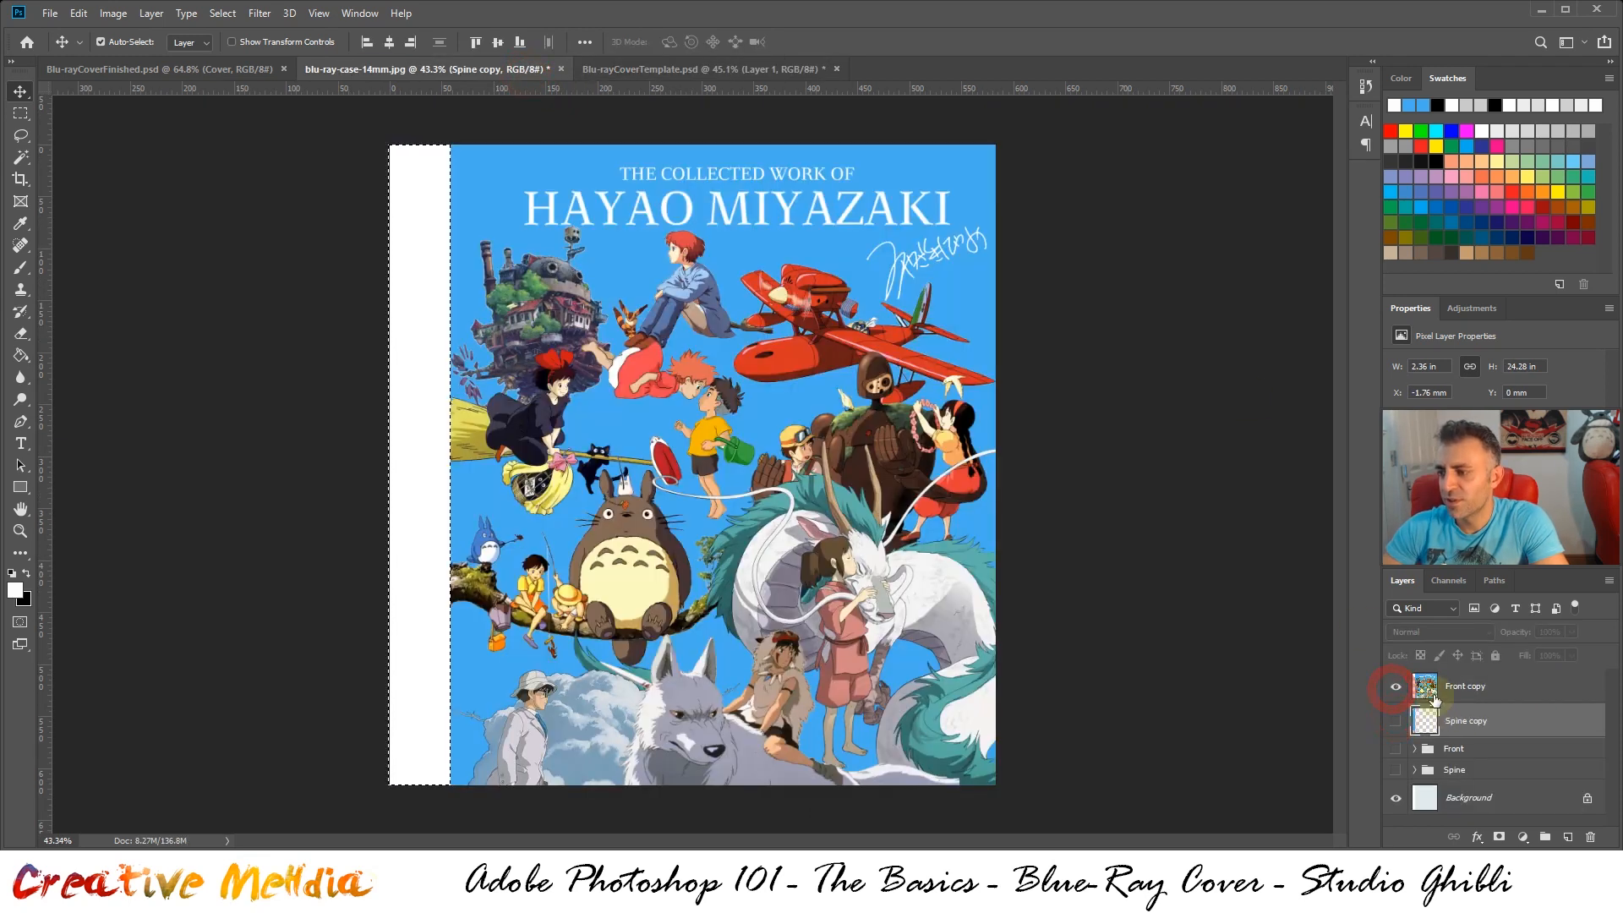
{"action": "left_click", "coordinate": [1433, 693], "text": "ctrl"}
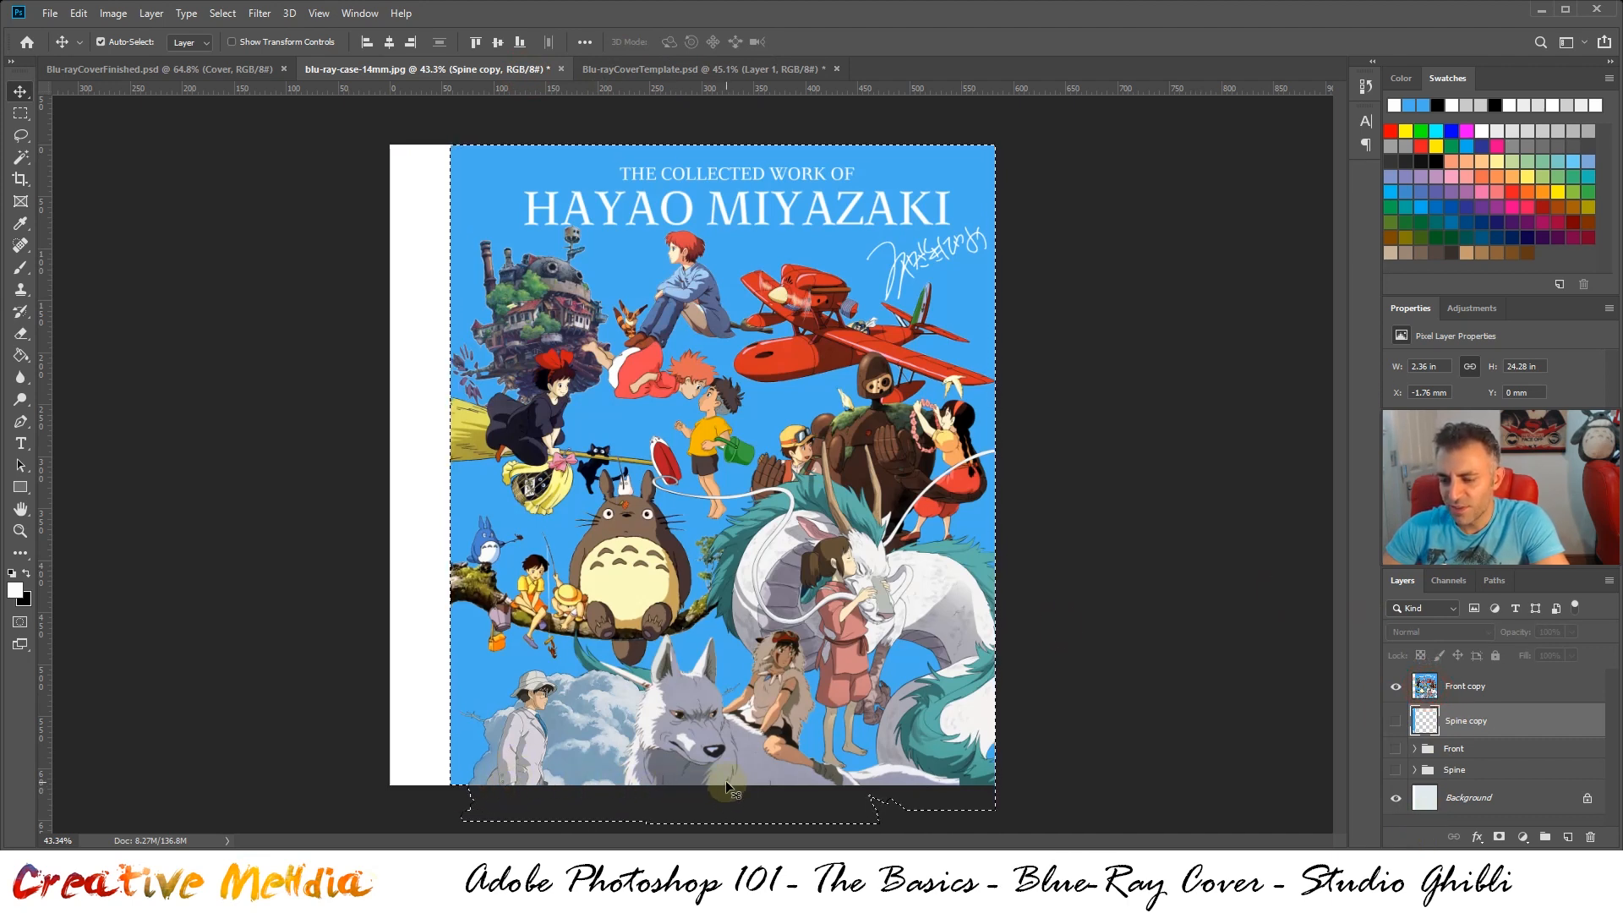
{"action": "left_click", "coordinate": [1506, 699]}
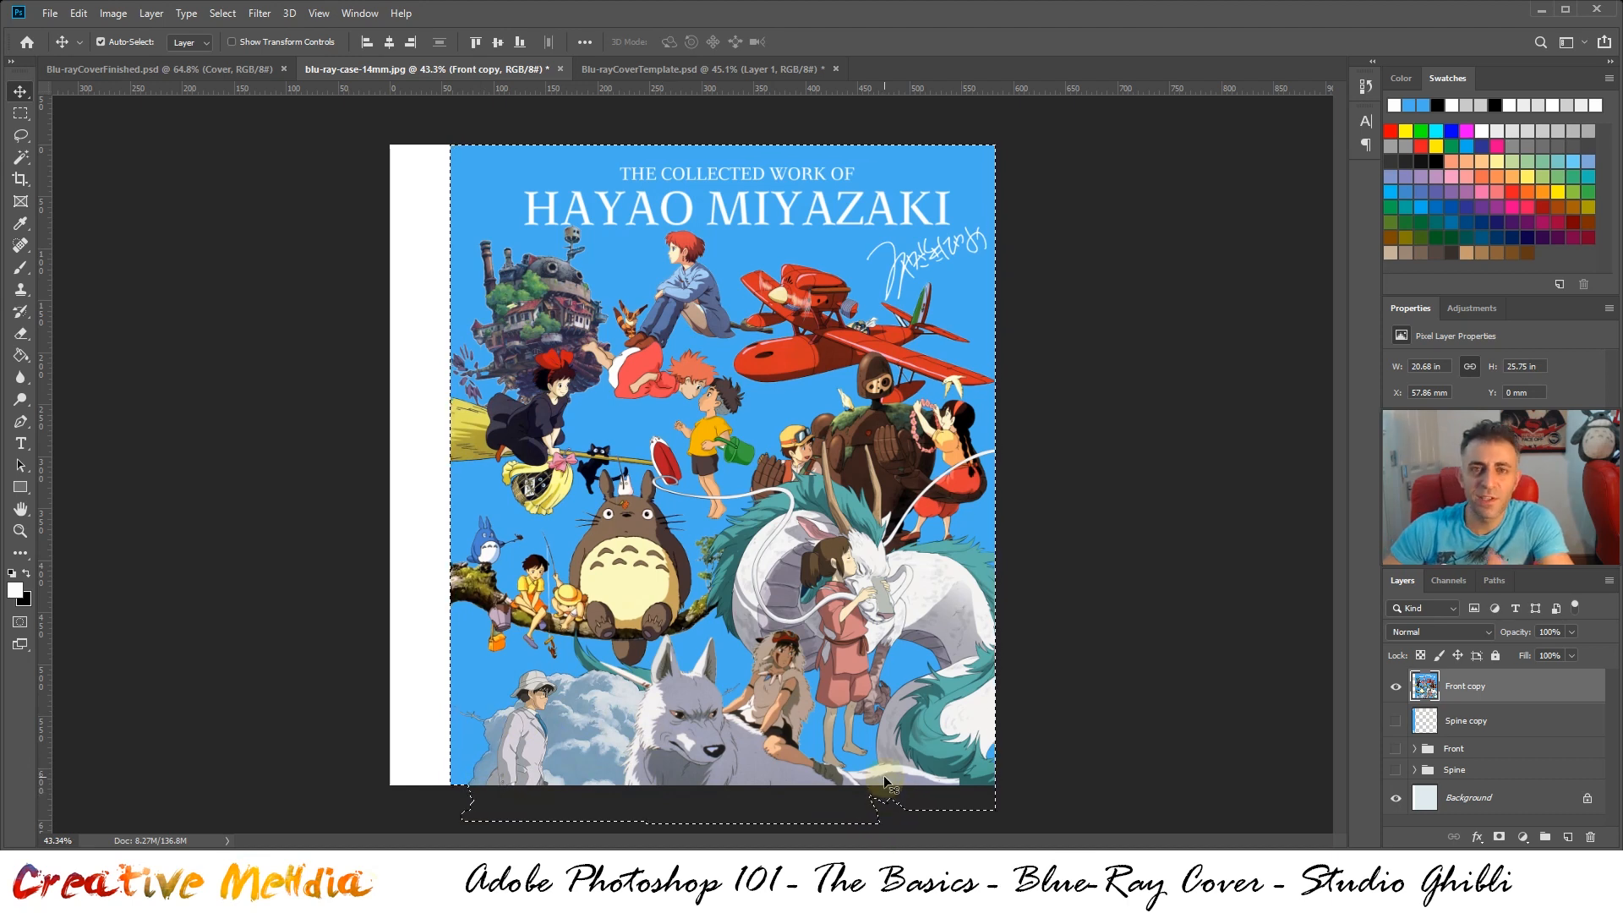
Crop blu-ray-case-14mm.jpg to the front cover artwork, cutting off the blank spine area and the overhang below the canvas
{"action": "key", "text": "c"}
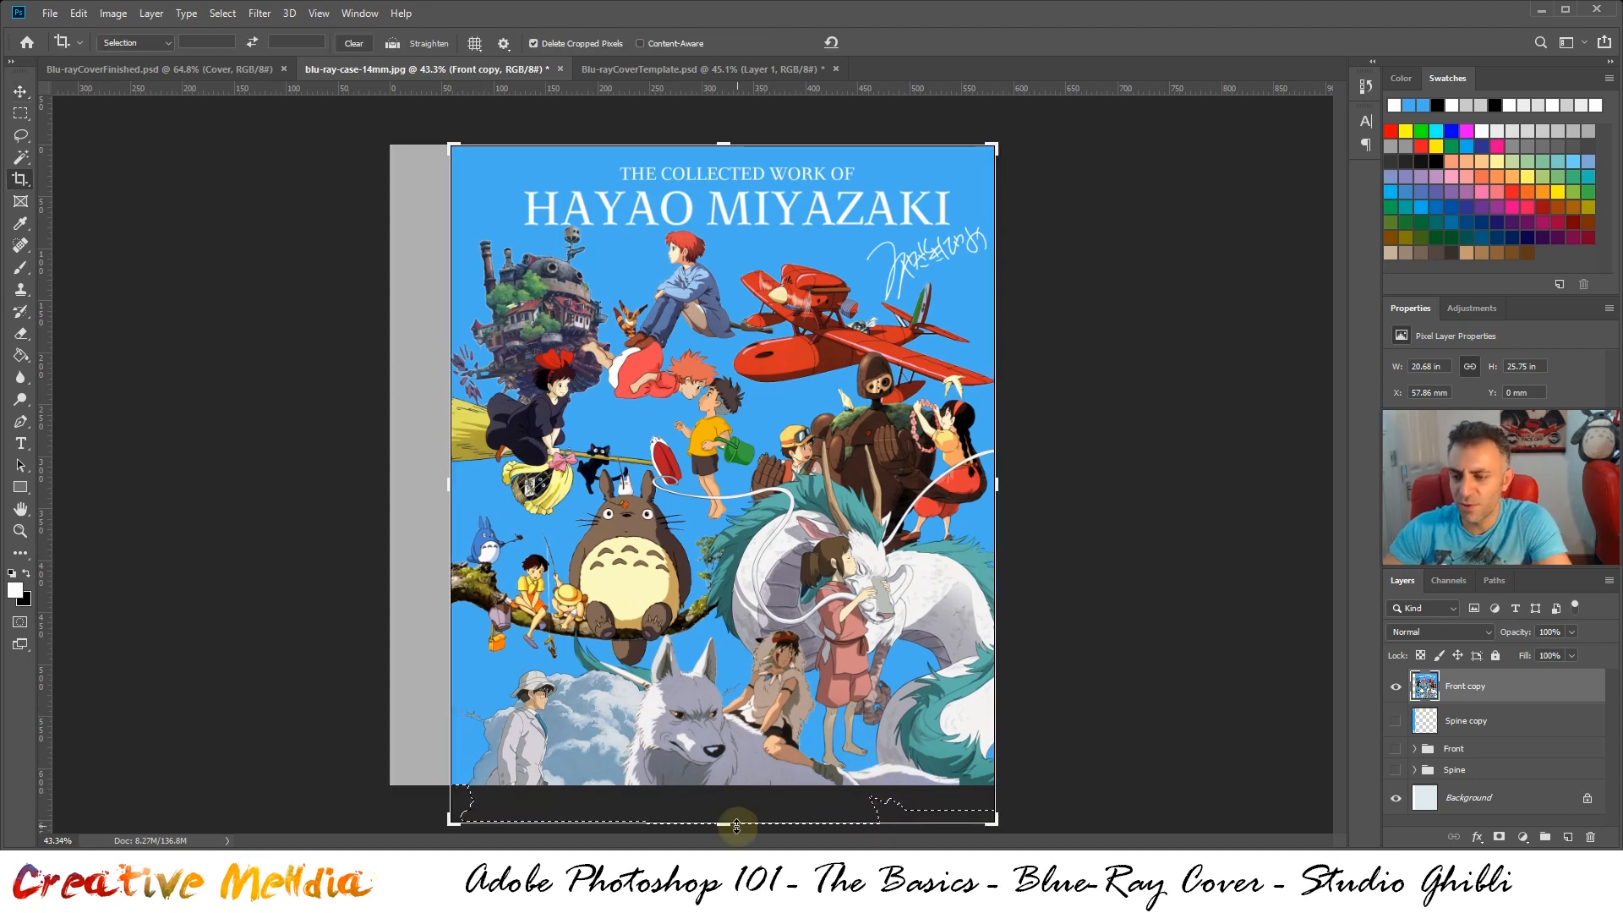
{"action": "left_click_drag", "start_coordinate": [723, 827], "coordinate": [727, 803]}
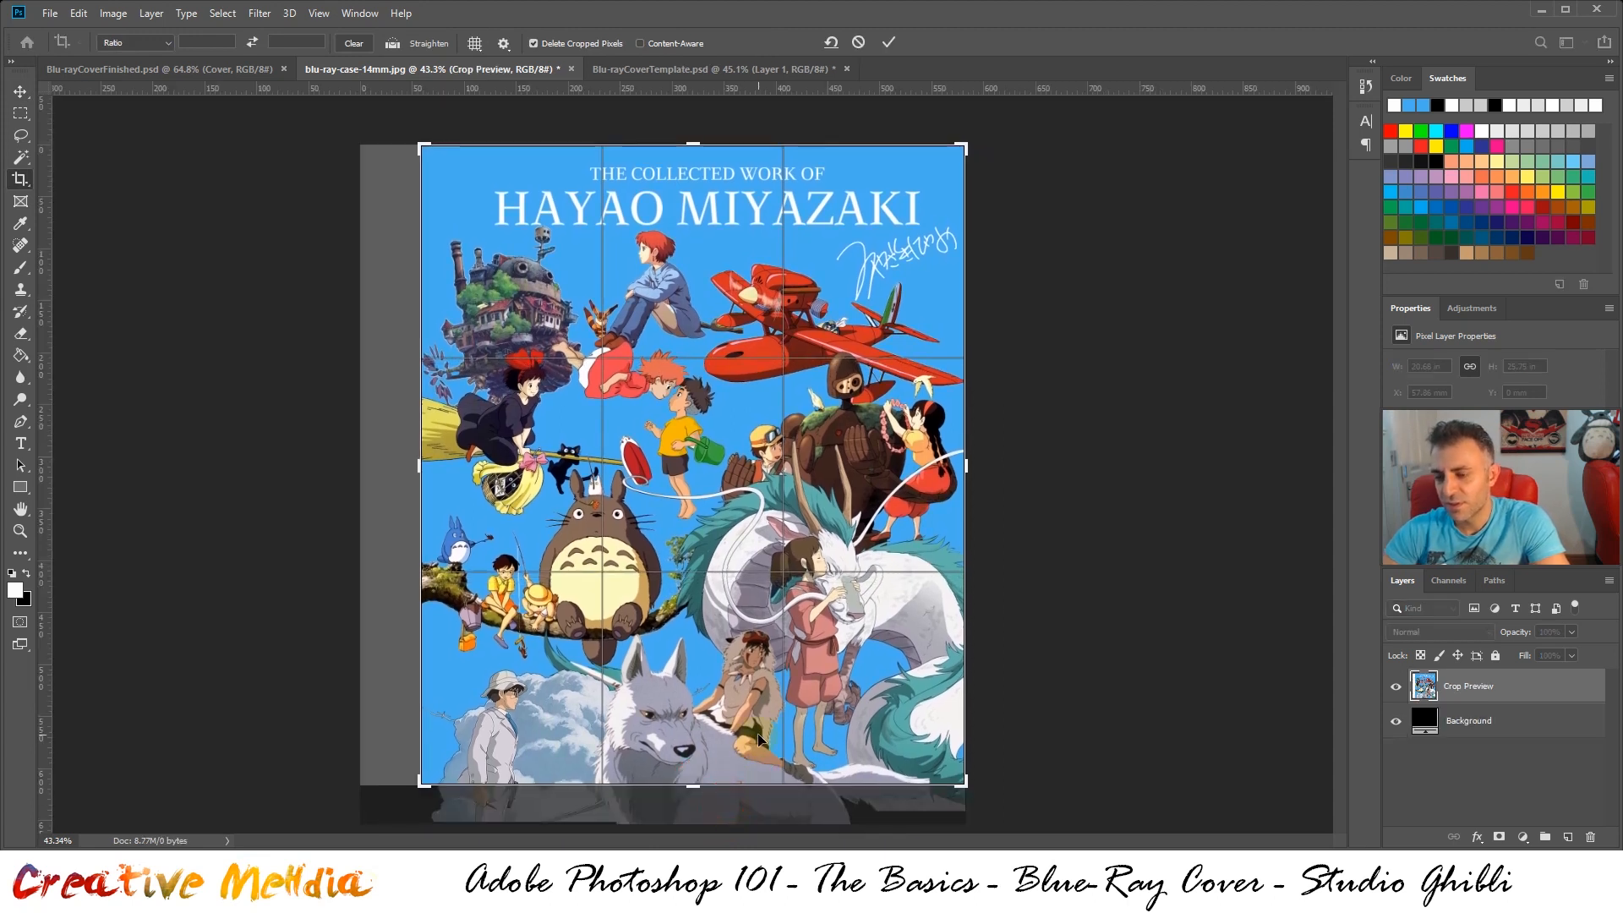
{"action": "key", "text": "ctrl"}
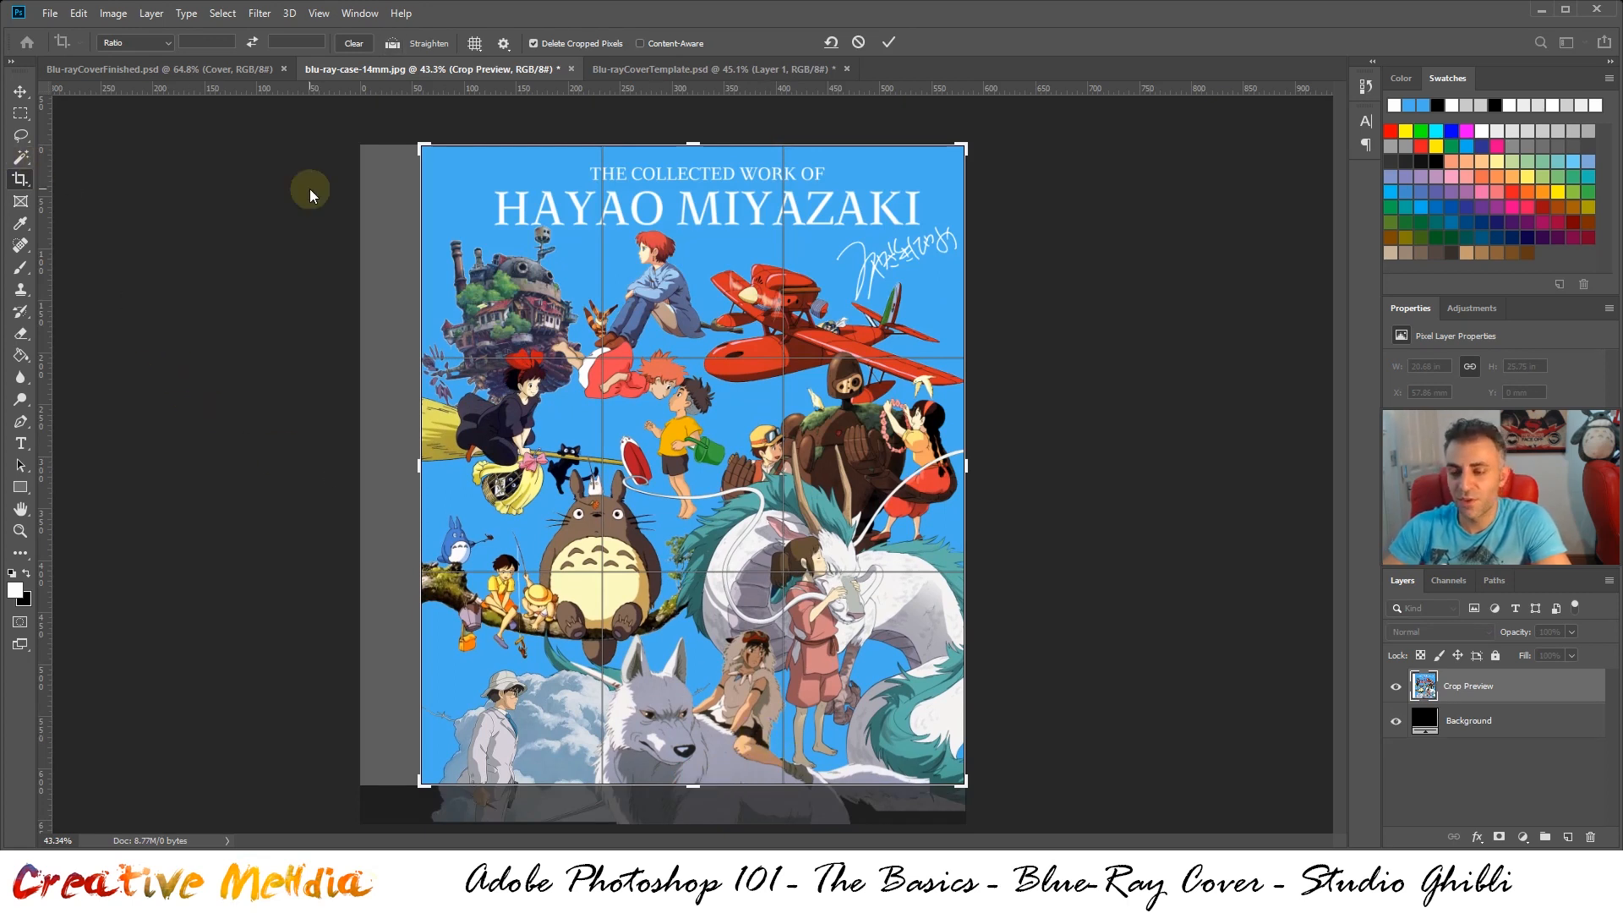
{"action": "key", "text": "ctrl+Return"}
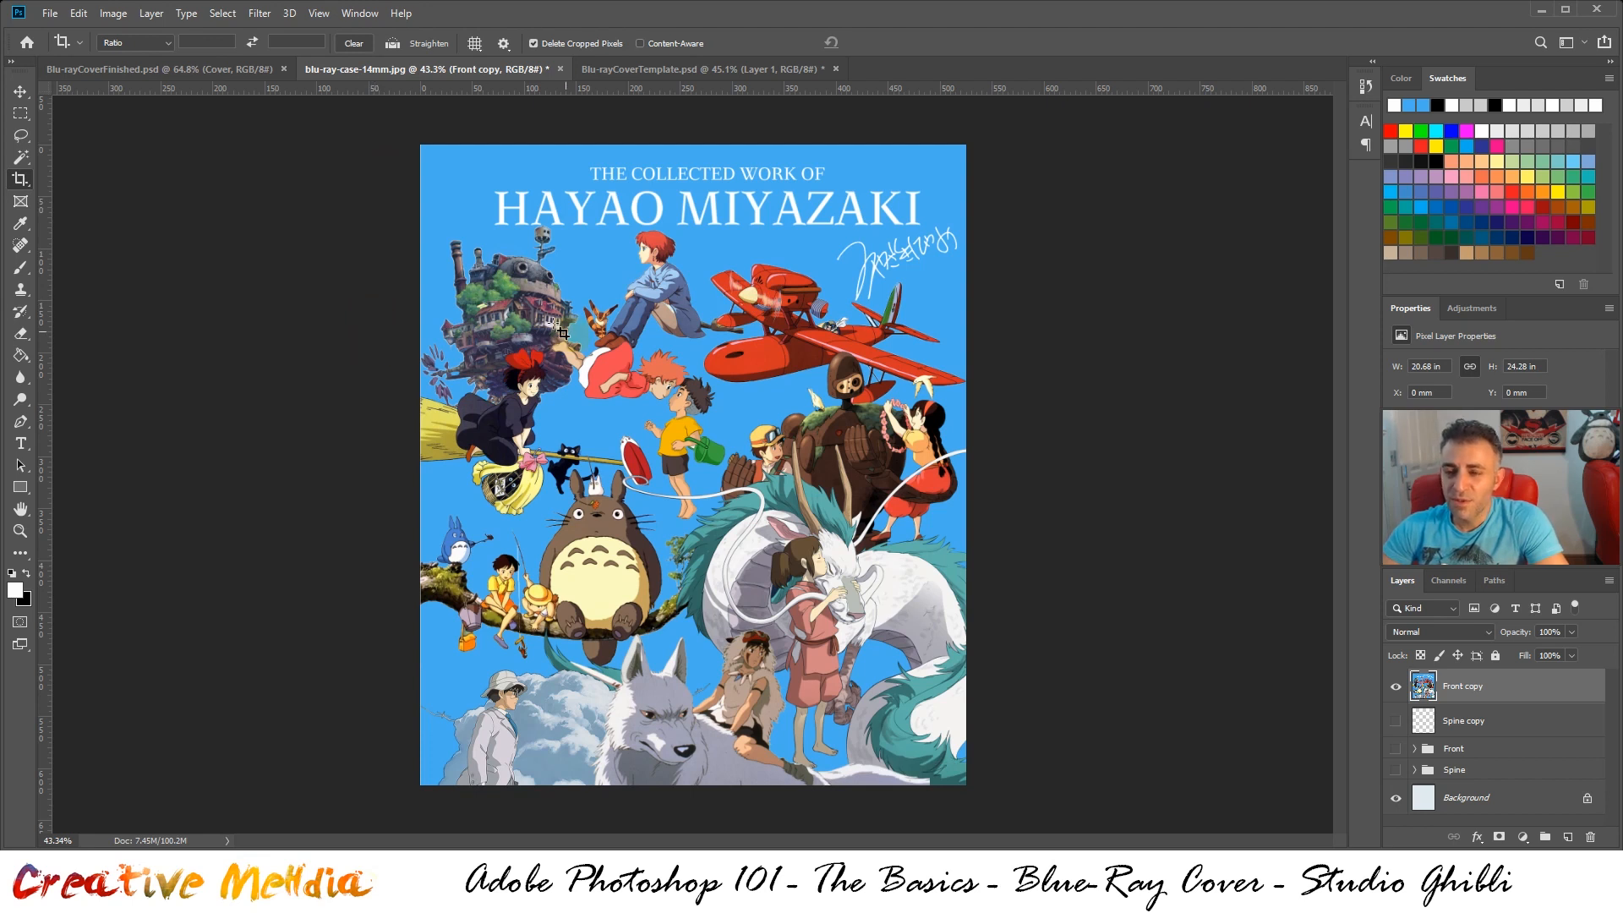
Copy the entire cropped front artwork from the Front copy layer and paste it into Blu-rayCoverTemplate.psd
{"action": "key", "text": "ctrl"}
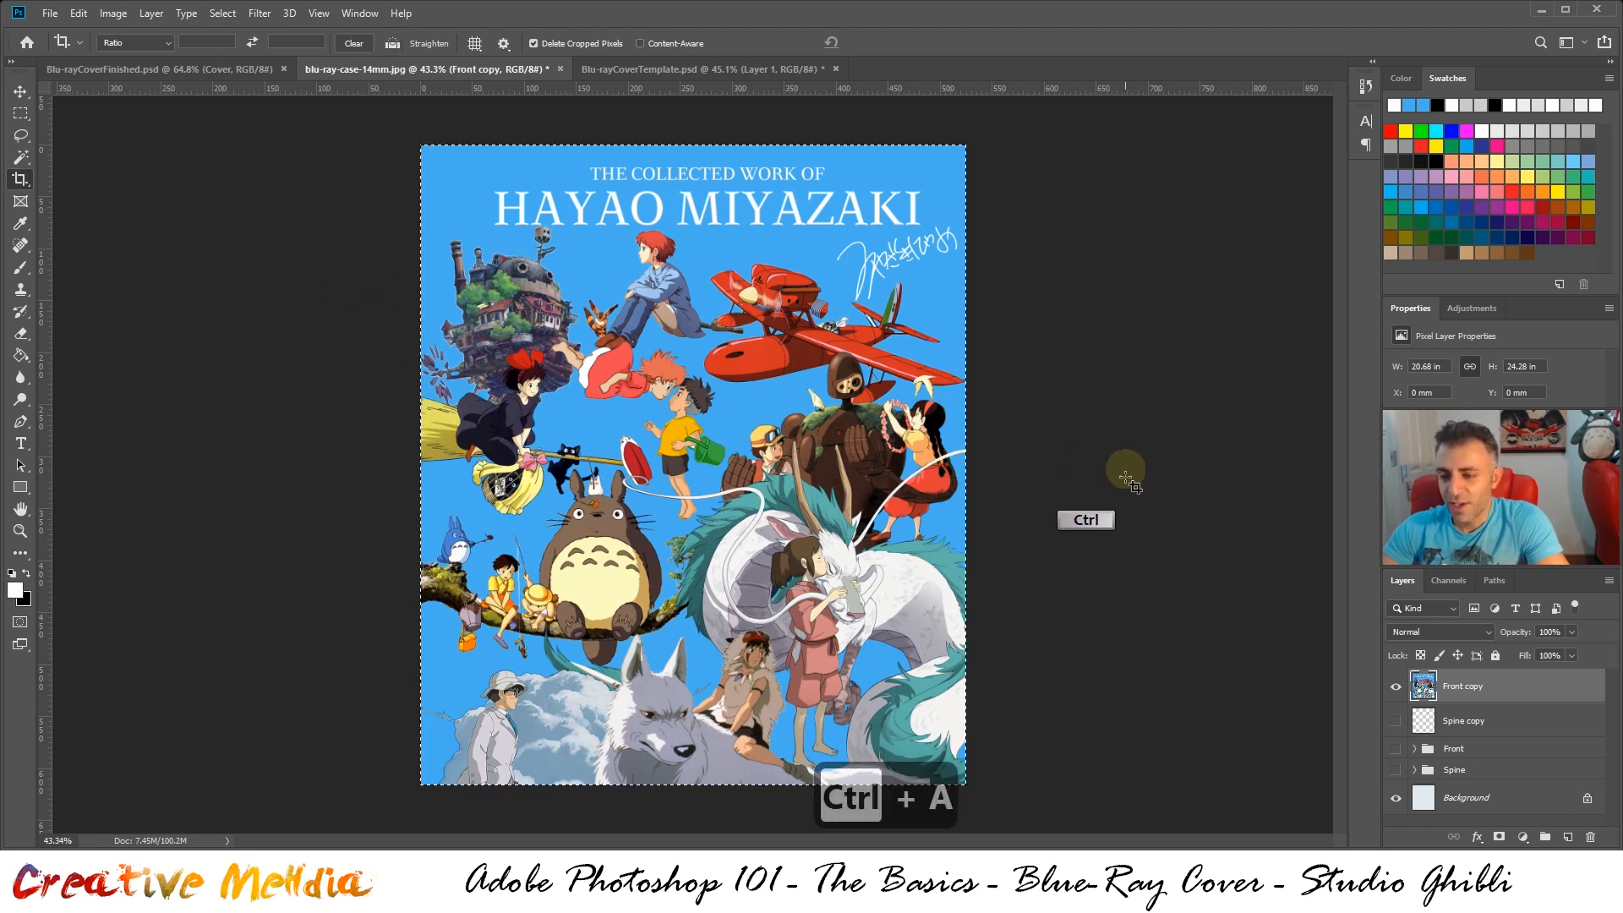
{"action": "key", "text": "ctrl+c"}
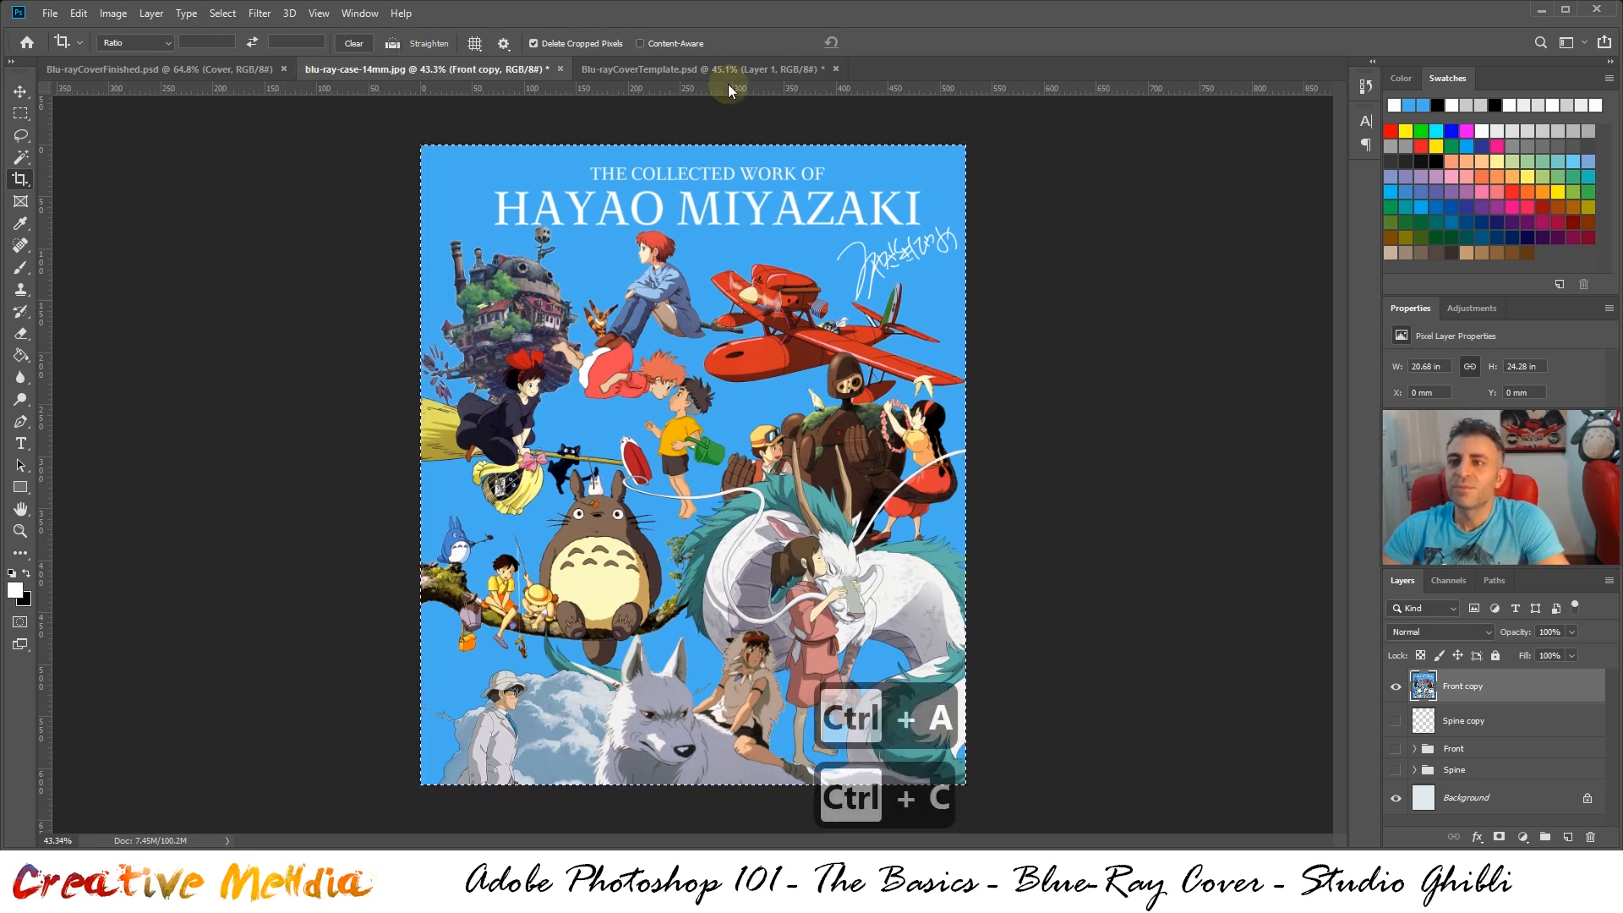
{"action": "left_click", "coordinate": [685, 71]}
{"action": "key", "text": "ctrl+v"}
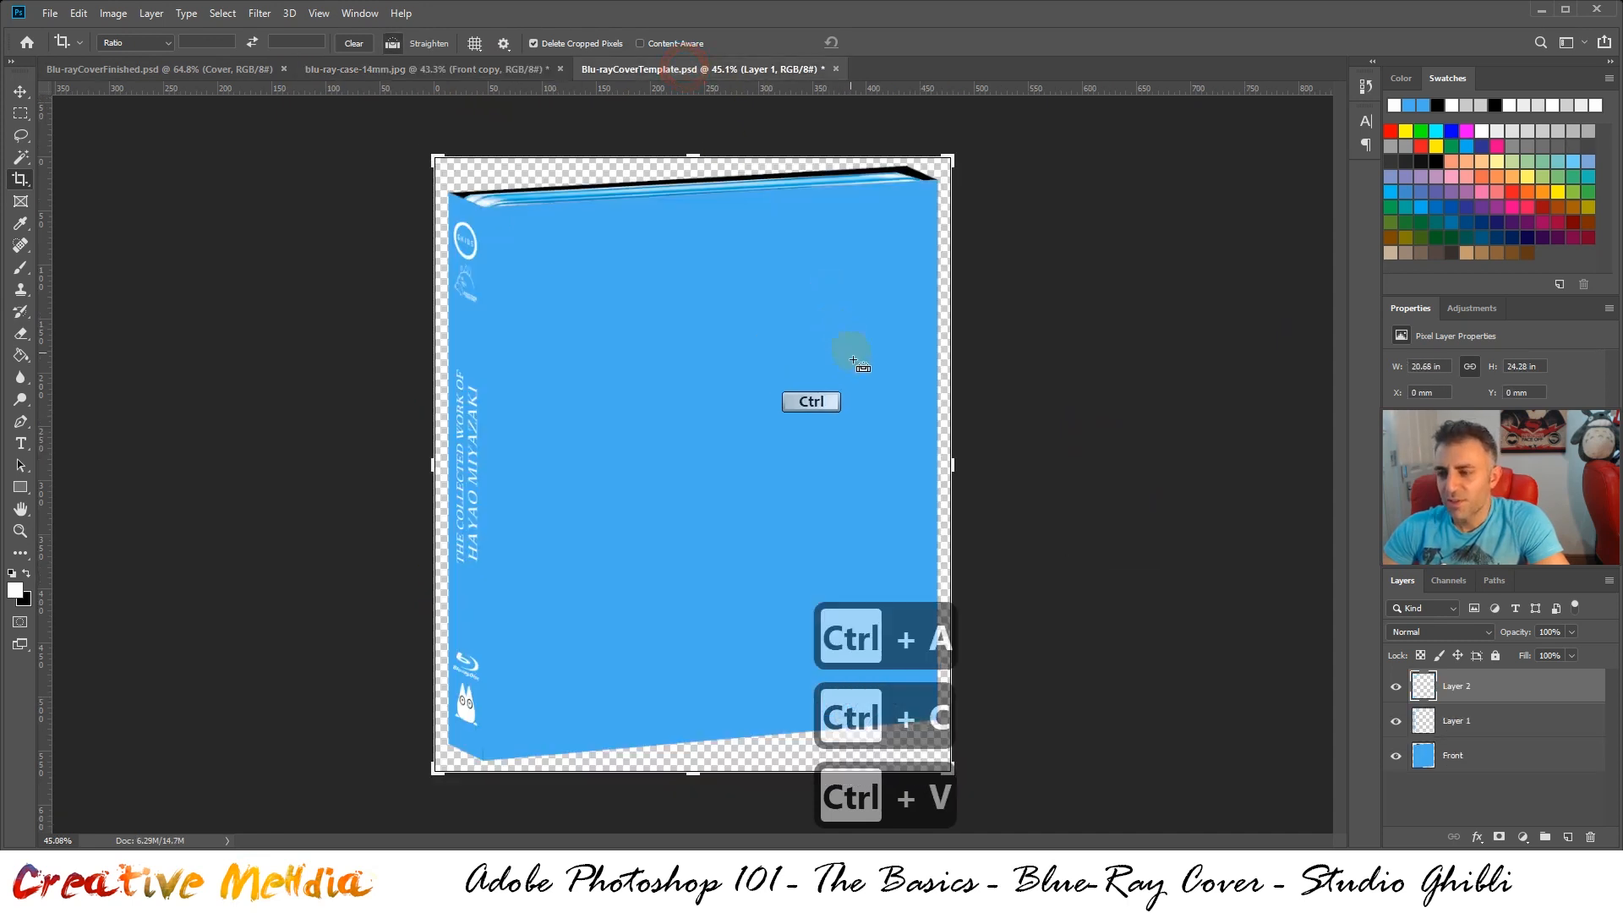
Scale the pasted front artwork to about 73% and align its upper-left corner with the spine edge of the case's front face
{"action": "key", "text": "ctrl+t"}
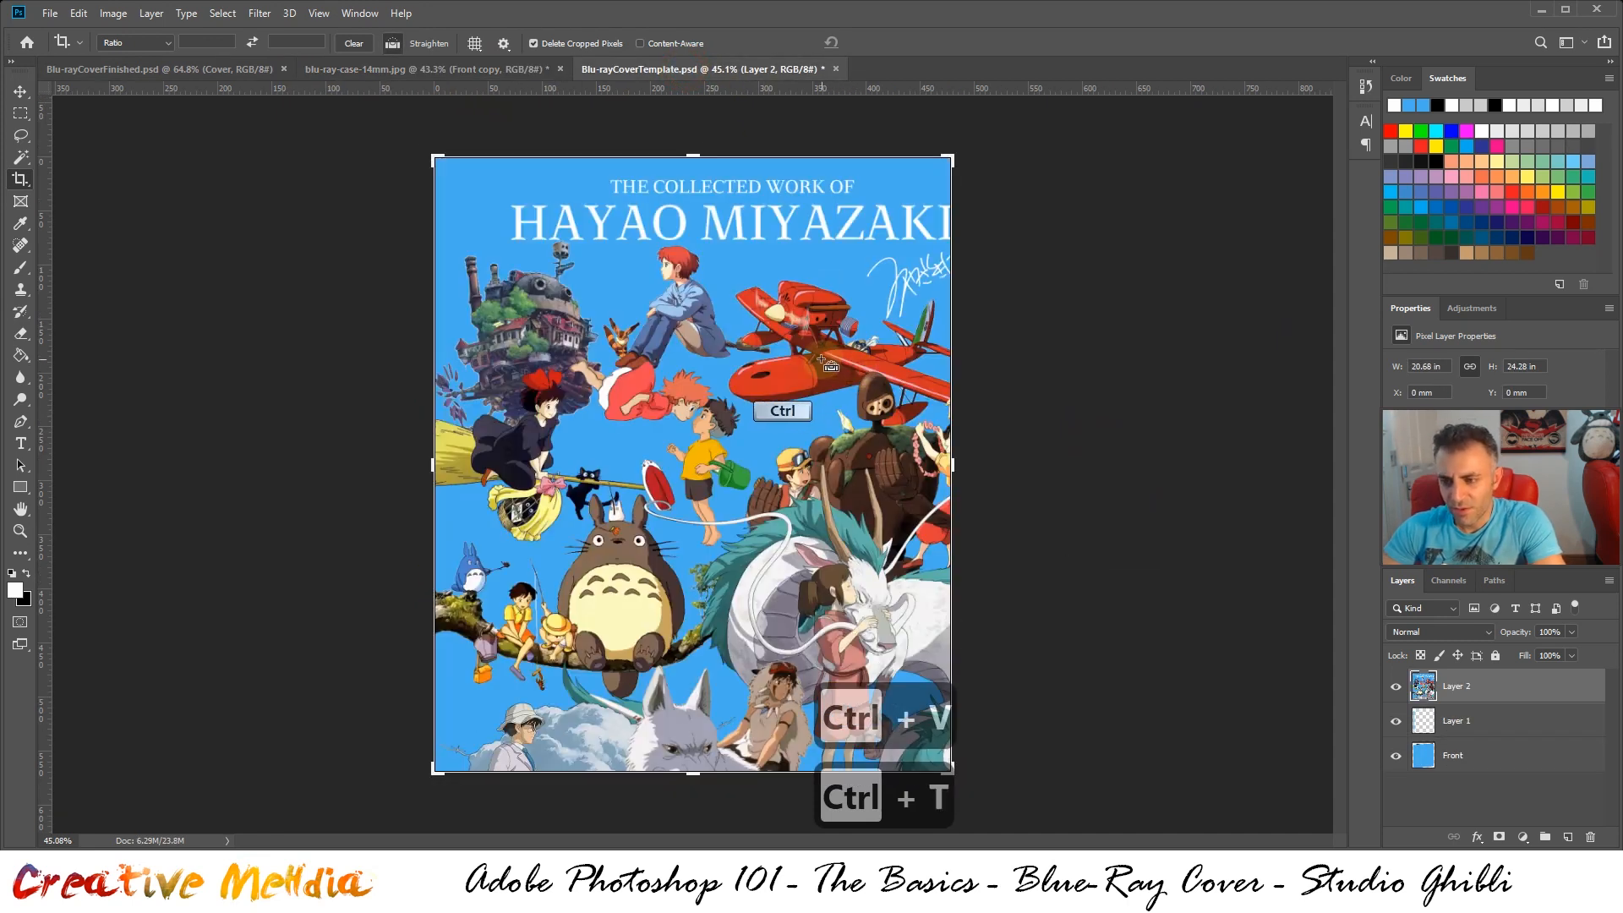
{"action": "left_click_drag", "start_coordinate": [997, 158], "coordinate": [798, 305]}
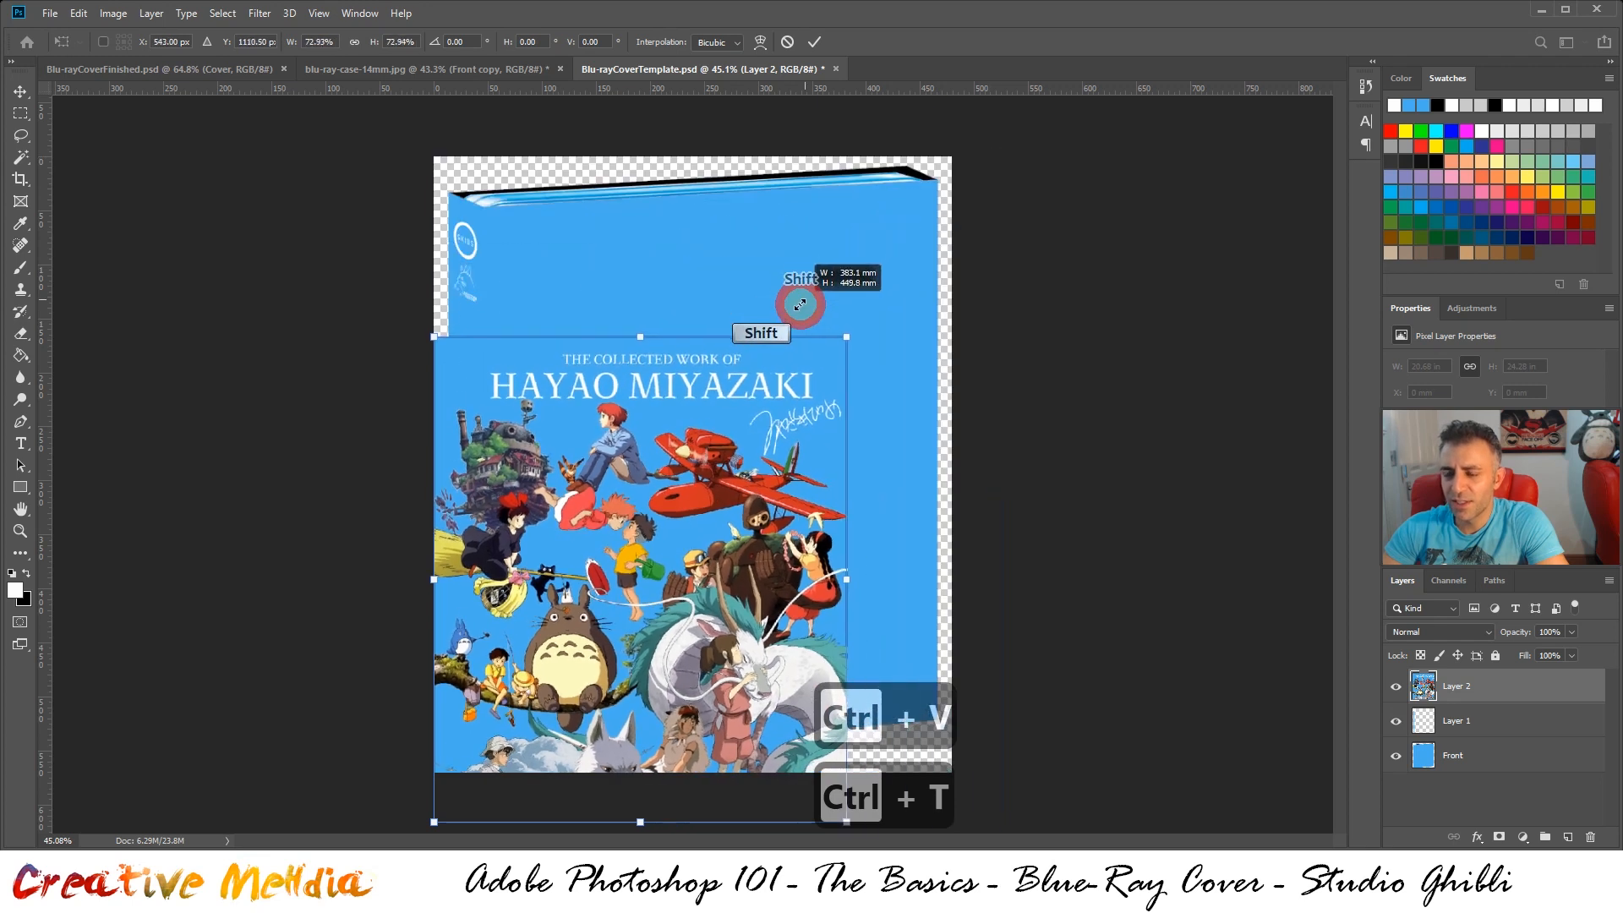
{"action": "left_click_drag", "start_coordinate": [748, 393], "coordinate": [787, 290]}
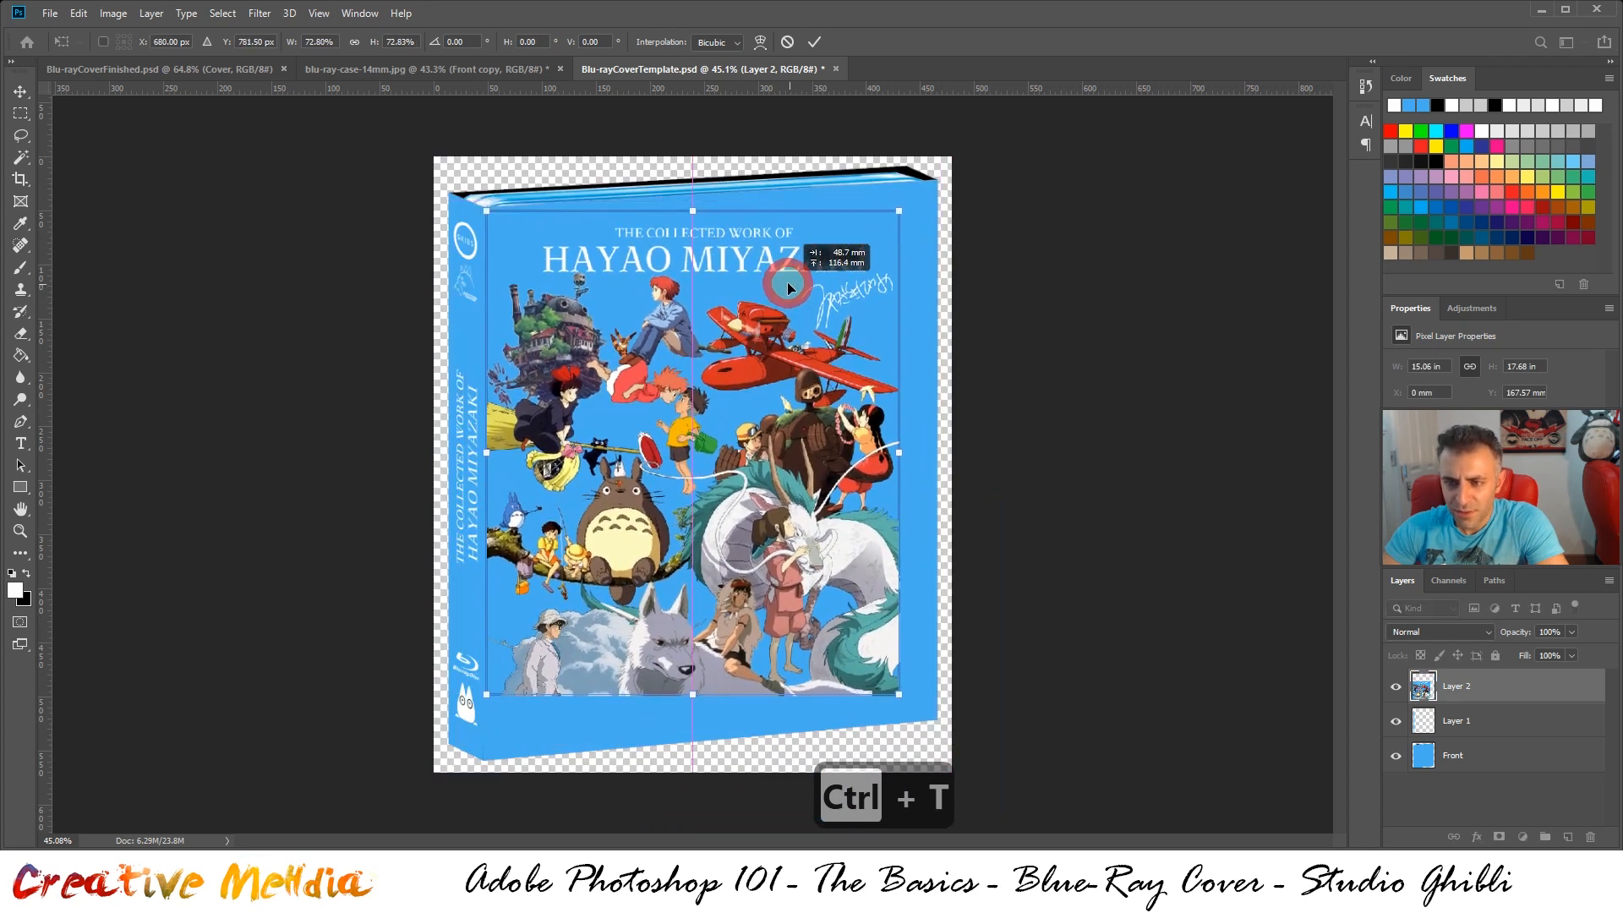
{"action": "scroll", "coordinate": [486, 167], "scroll_direction": "up", "scroll_amount": 2, "text": "alt"}
{"action": "scroll", "coordinate": [484, 206], "scroll_direction": "up", "scroll_amount": 4, "text": "alt"}
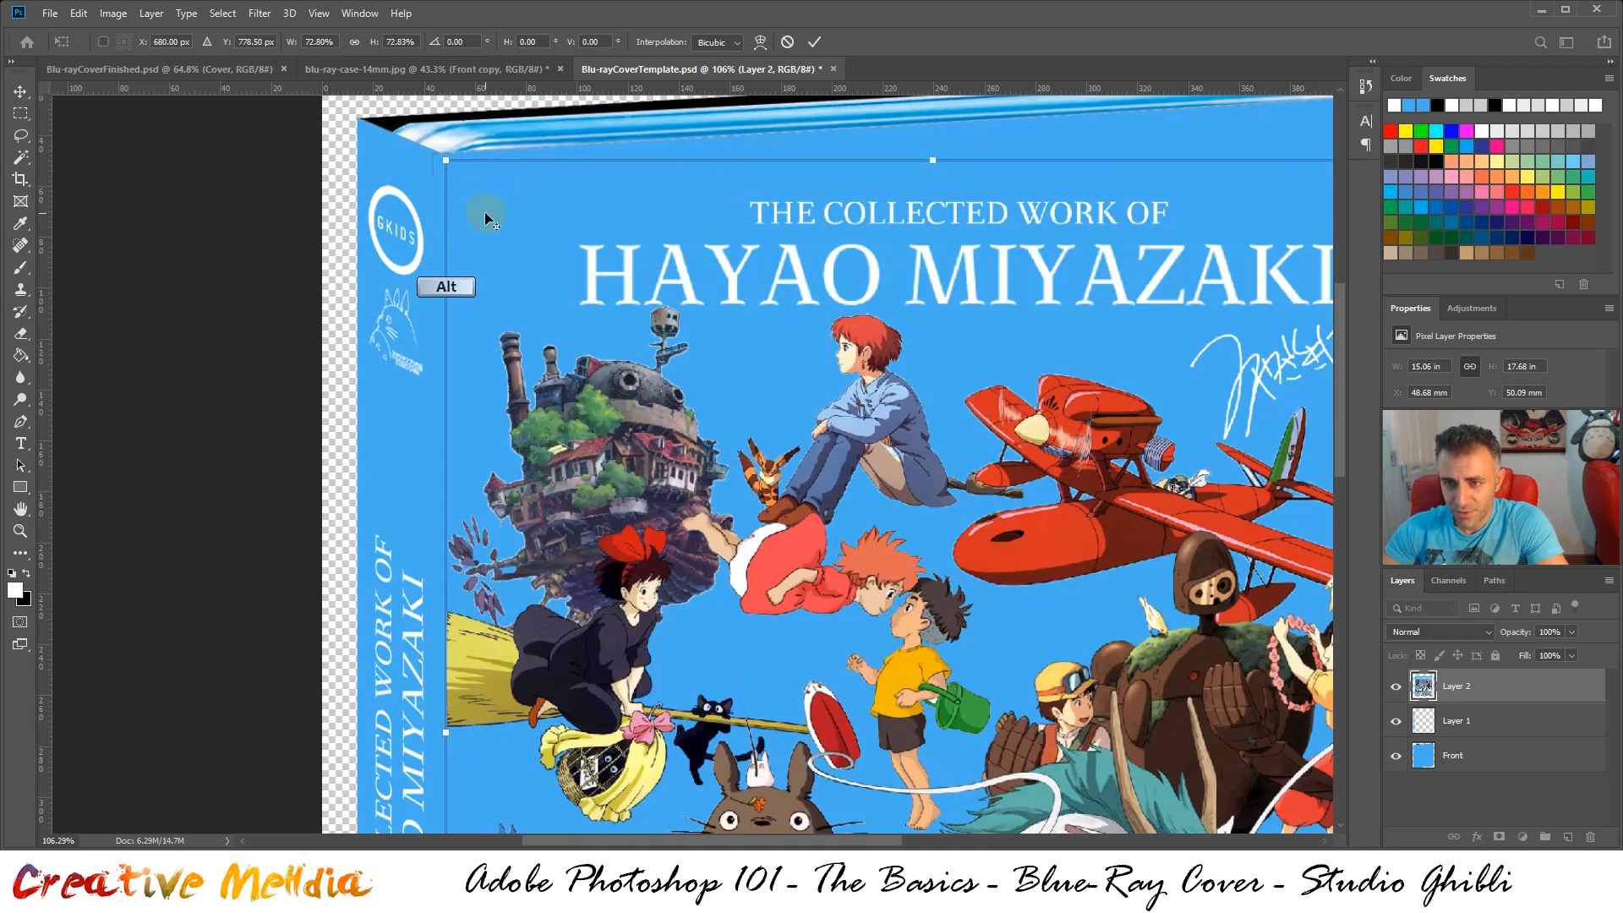
{"action": "left_click_drag", "start_coordinate": [485, 210], "coordinate": [477, 205]}
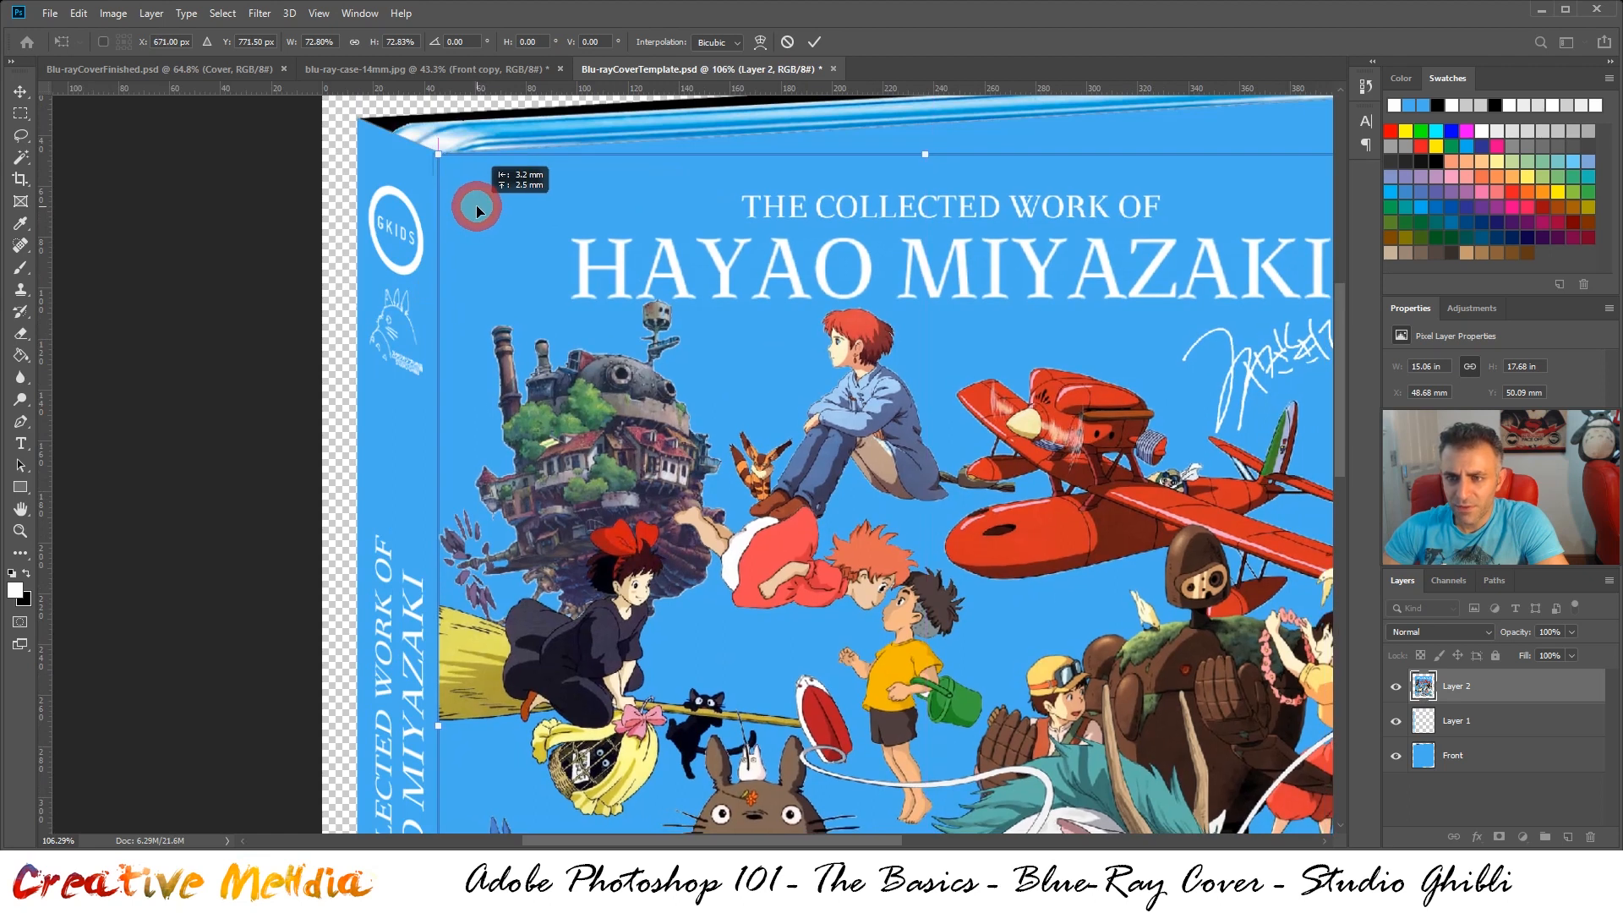
Enlarge the front artwork to about 83% so it reaches the front face's lower edge, and apply the transformation
{"action": "scroll", "coordinate": [475, 205], "scroll_direction": "down", "scroll_amount": 10}
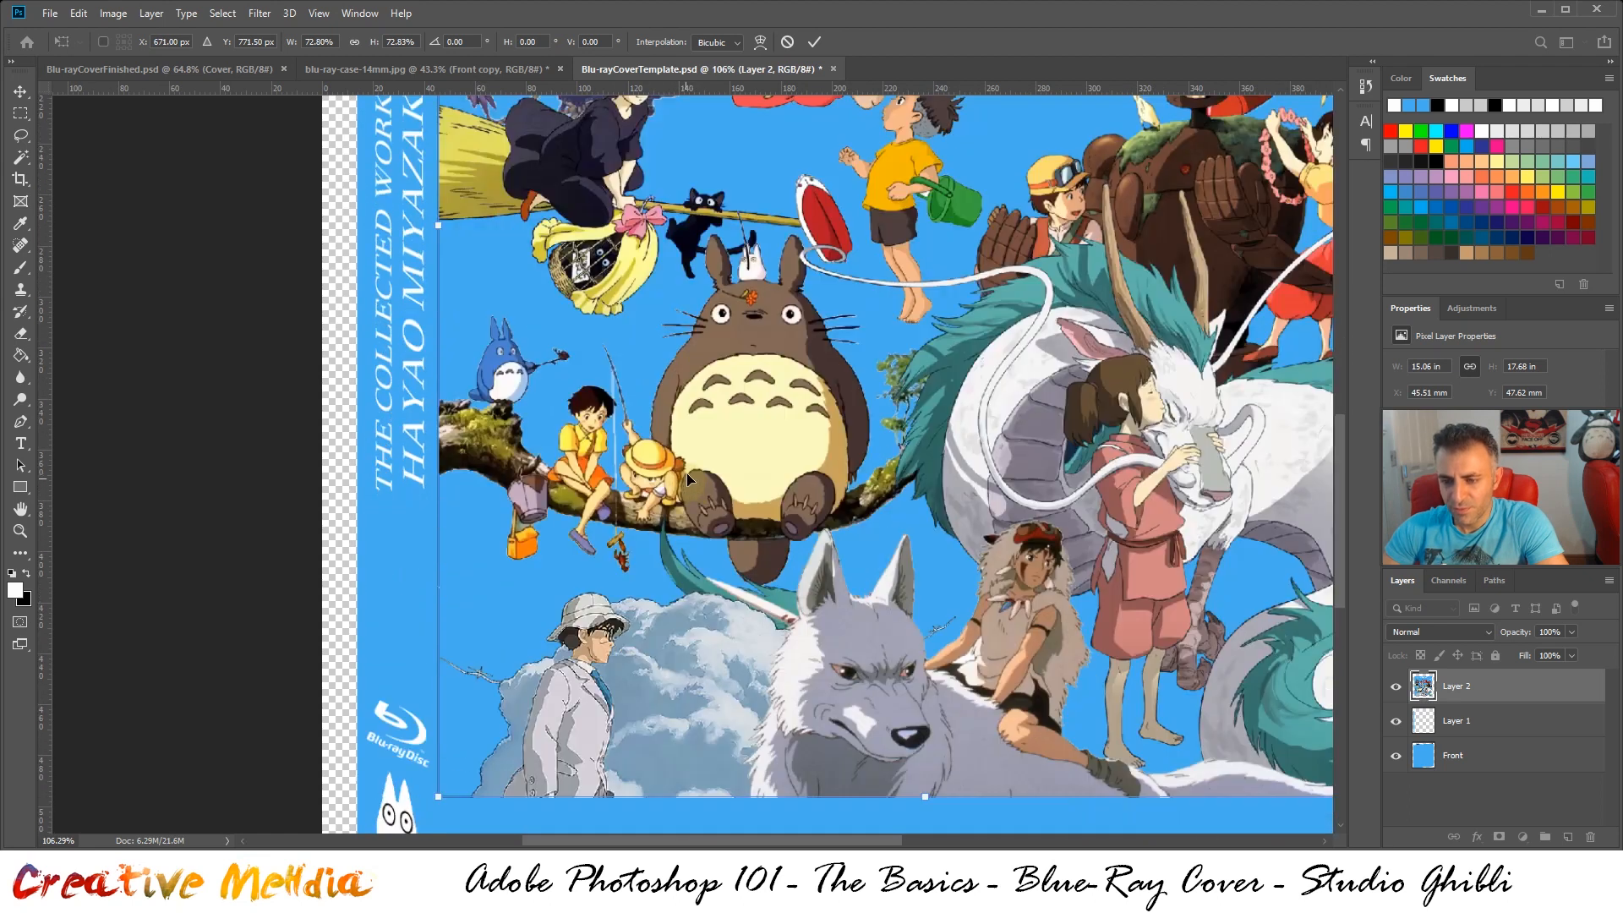
{"action": "scroll", "coordinate": [687, 473], "scroll_direction": "down", "scroll_amount": 3}
{"action": "scroll", "coordinate": [930, 490], "scroll_direction": "down", "scroll_amount": 2, "text": "alt"}
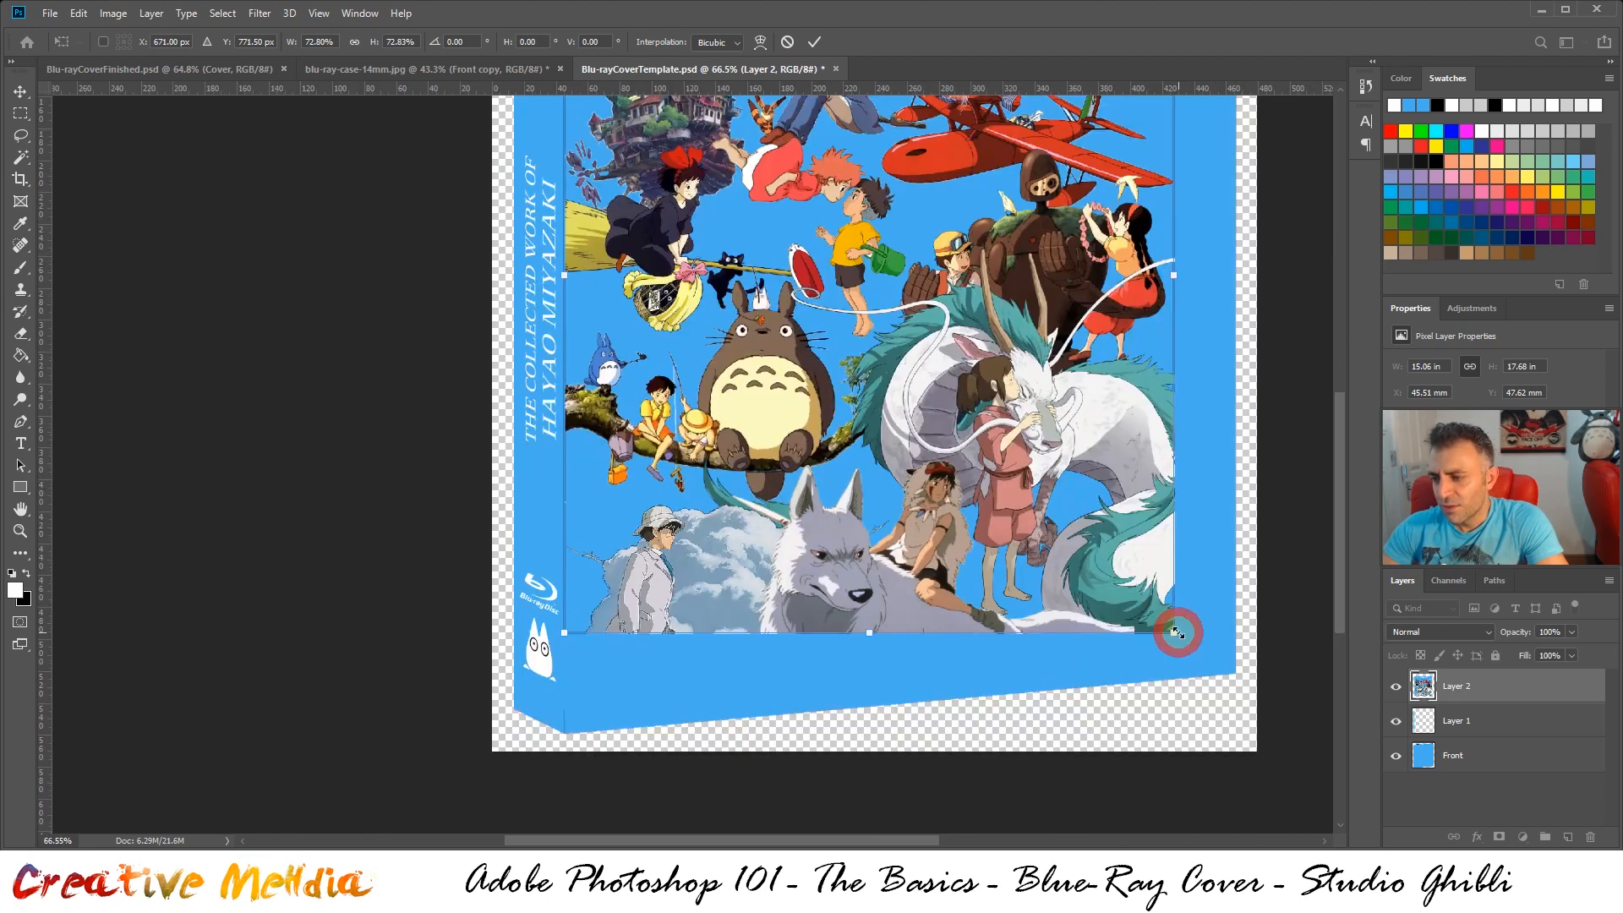
{"action": "left_click_drag", "start_coordinate": [1175, 632], "coordinate": [1294, 700]}
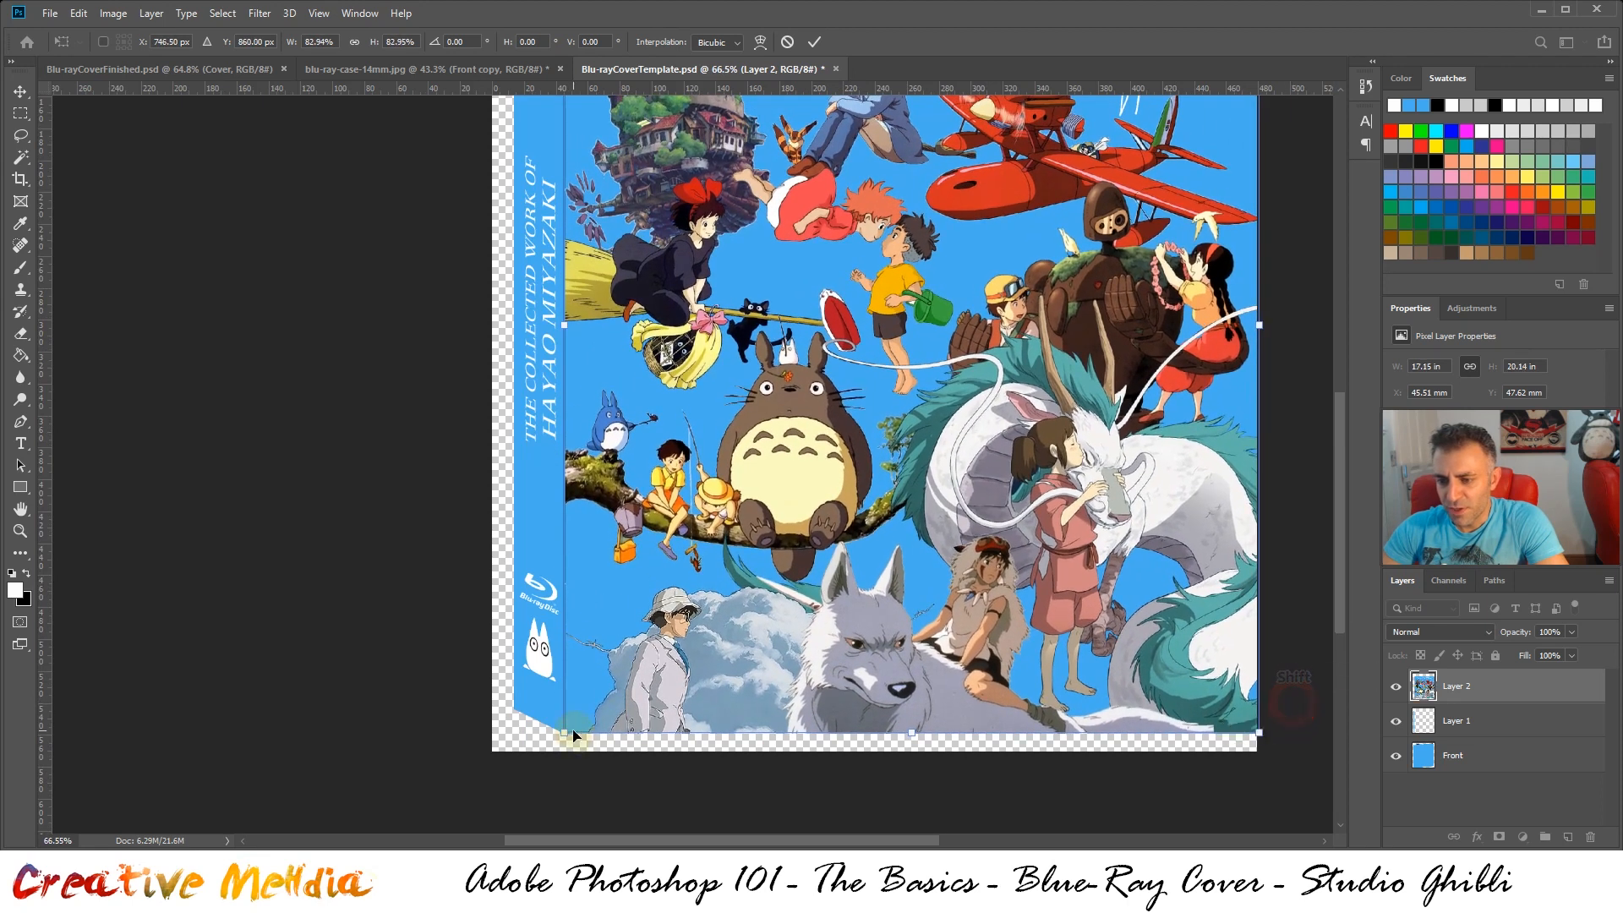
{"action": "scroll", "coordinate": [645, 504], "scroll_direction": "up", "scroll_amount": 4}
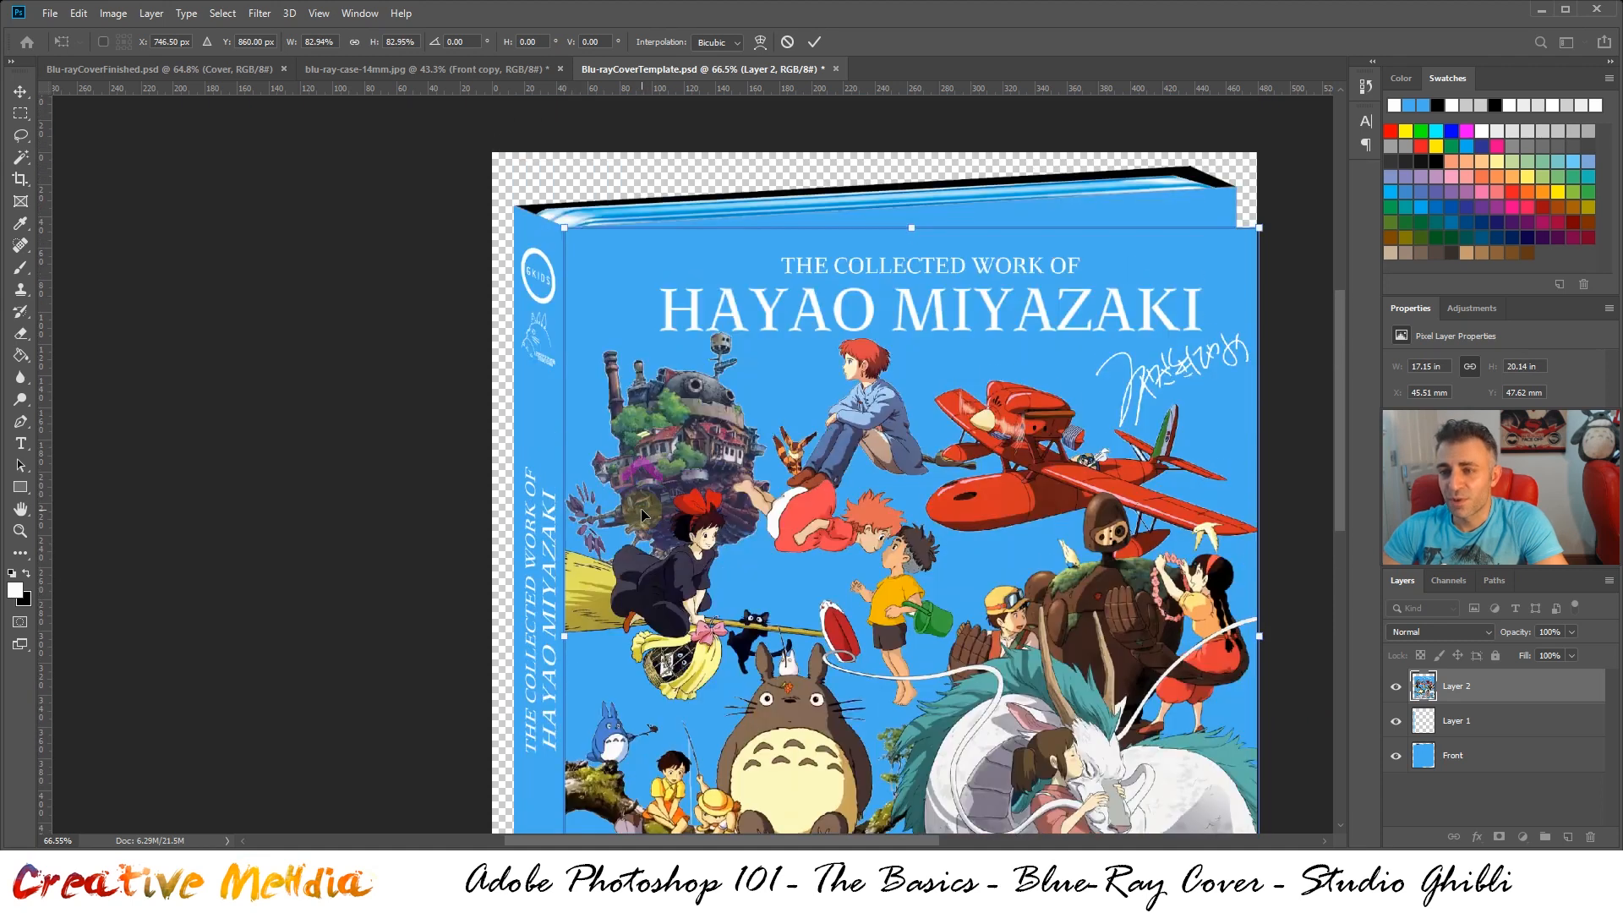
{"action": "scroll", "coordinate": [734, 475], "scroll_direction": "down", "scroll_amount": 3}
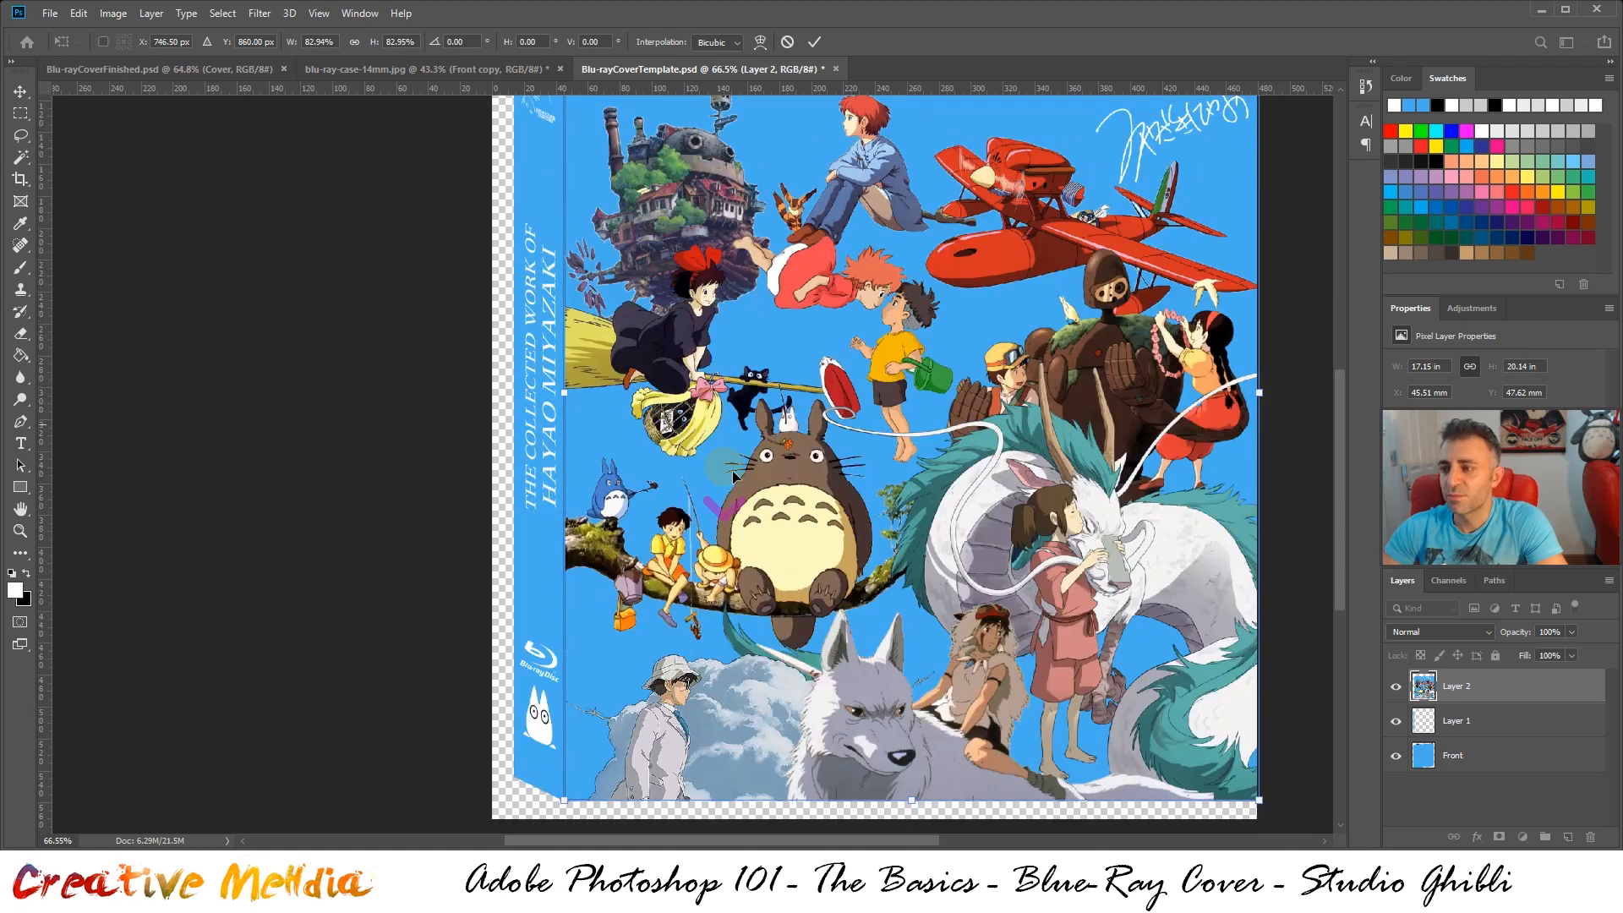
{"action": "scroll", "coordinate": [734, 476], "scroll_direction": "down", "scroll_amount": 1}
{"action": "scroll", "coordinate": [1141, 465], "scroll_direction": "down", "scroll_amount": 2}
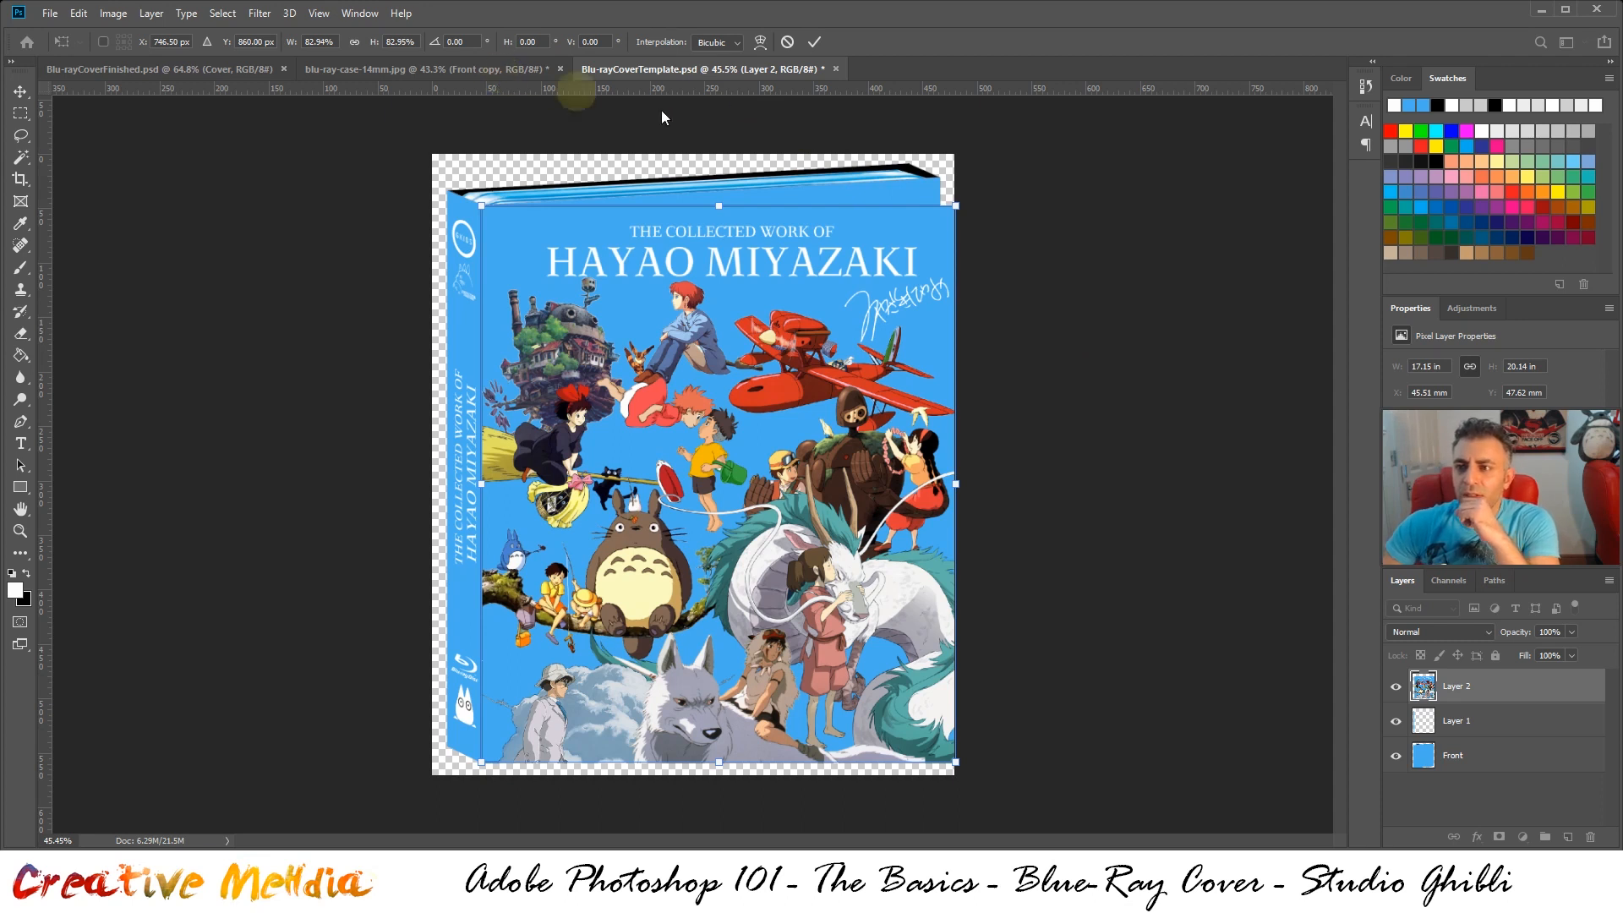
{"action": "key", "text": "ctrl+Return"}
{"action": "left_click", "coordinate": [871, 311]}
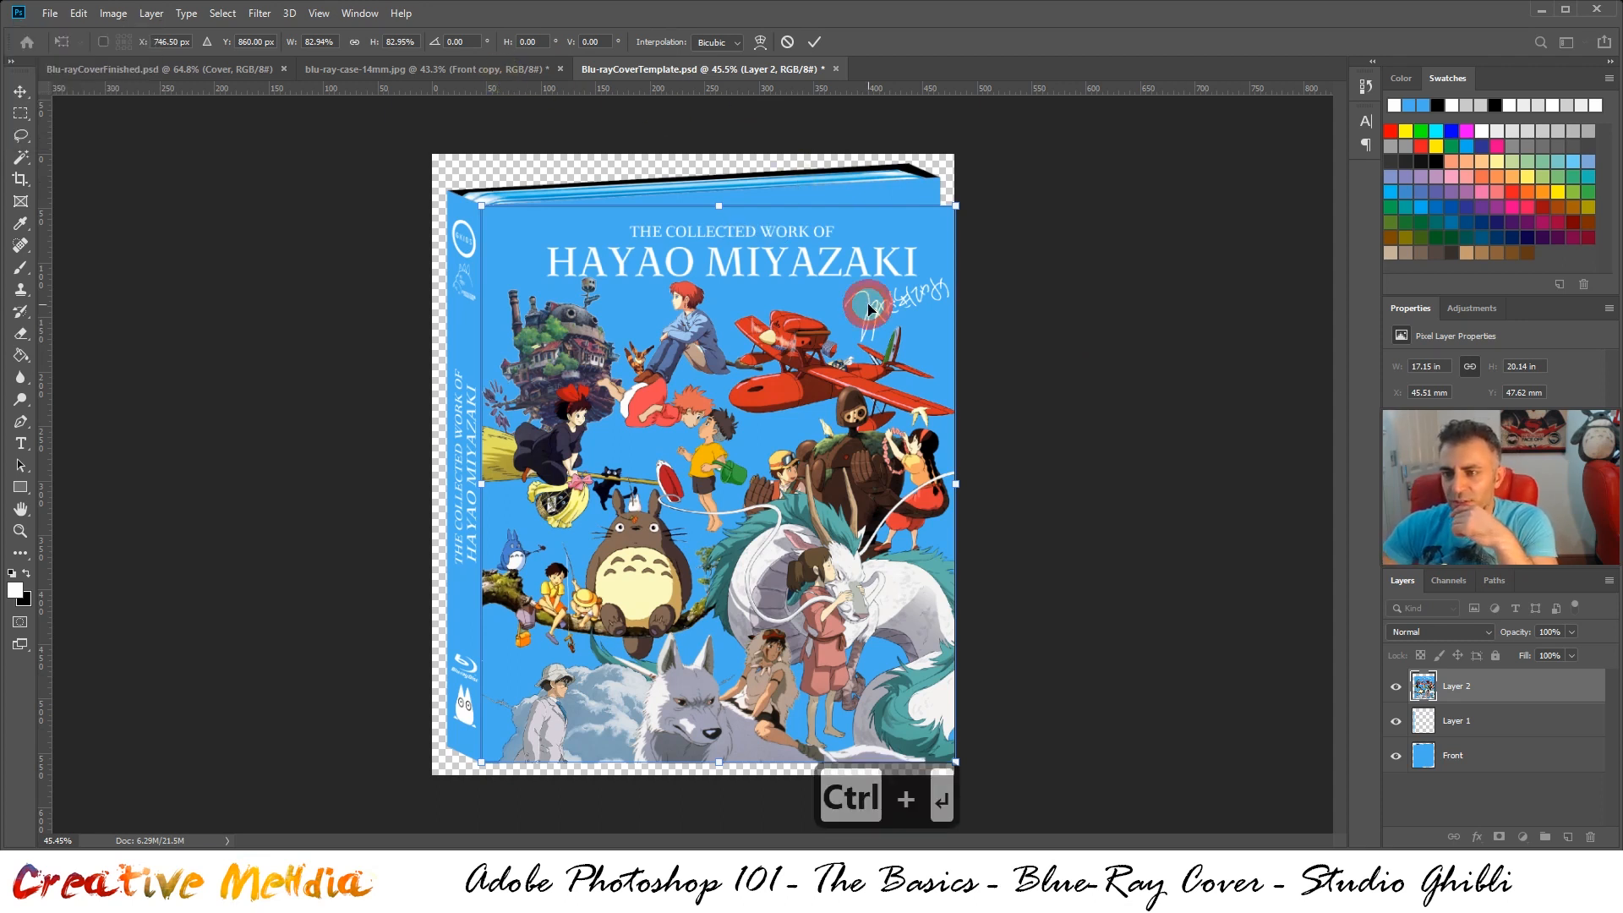
{"action": "key", "text": "ctrl+Return"}
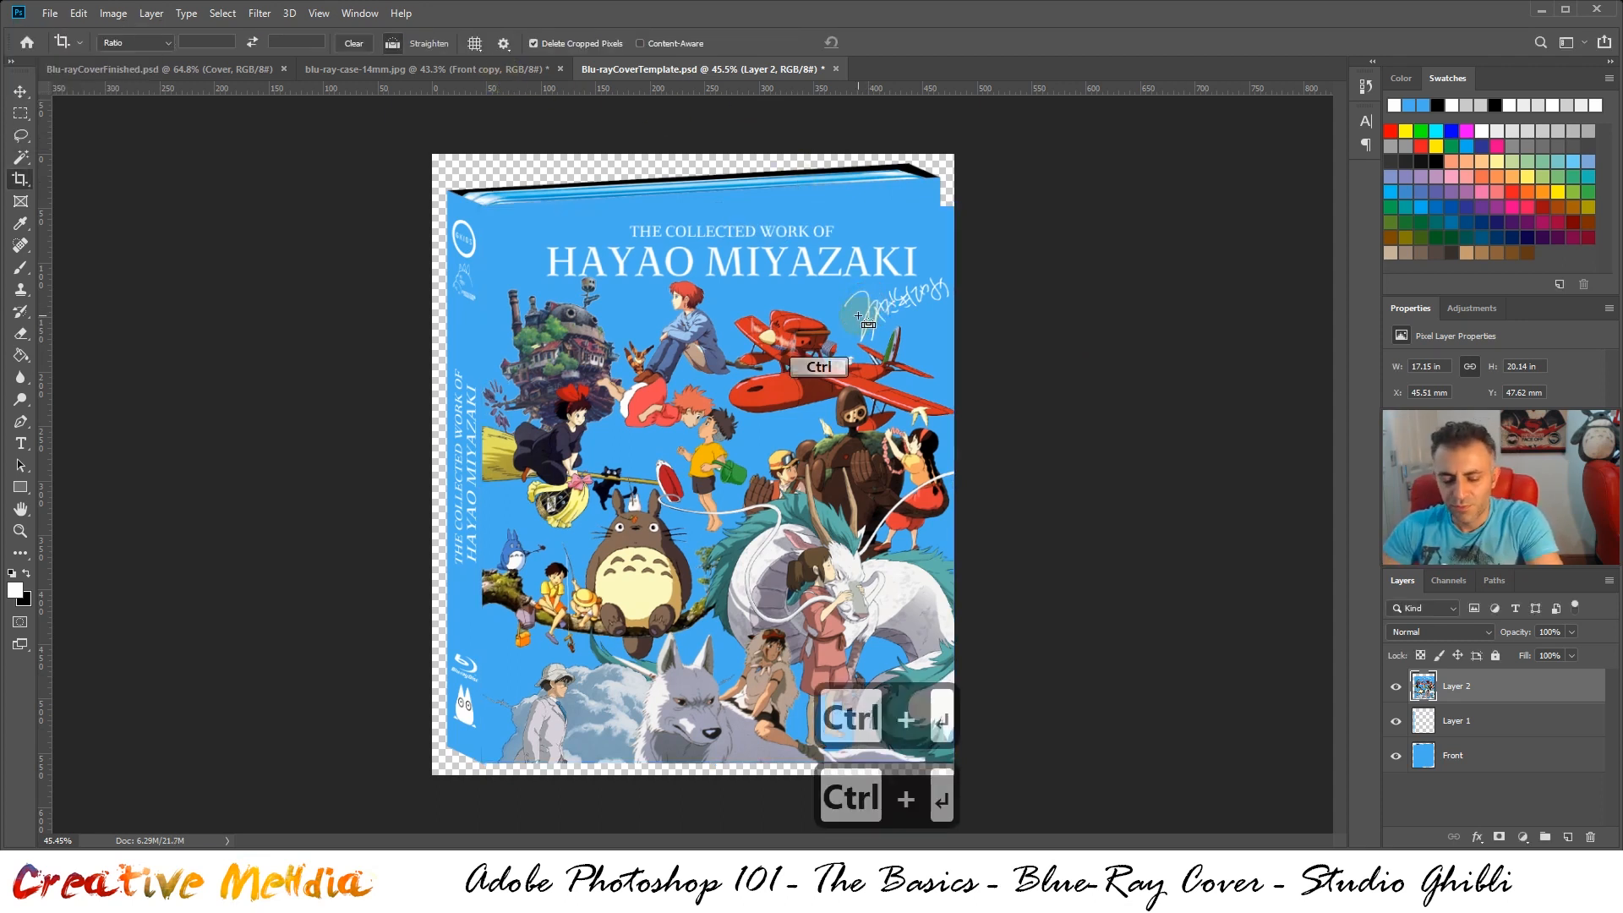
Distort the pasted front artwork so its upper-right corner meets the upper-right corner of the case's front face
{"action": "key", "text": "ctrl+t"}
{"action": "right_click", "coordinate": [842, 281]}
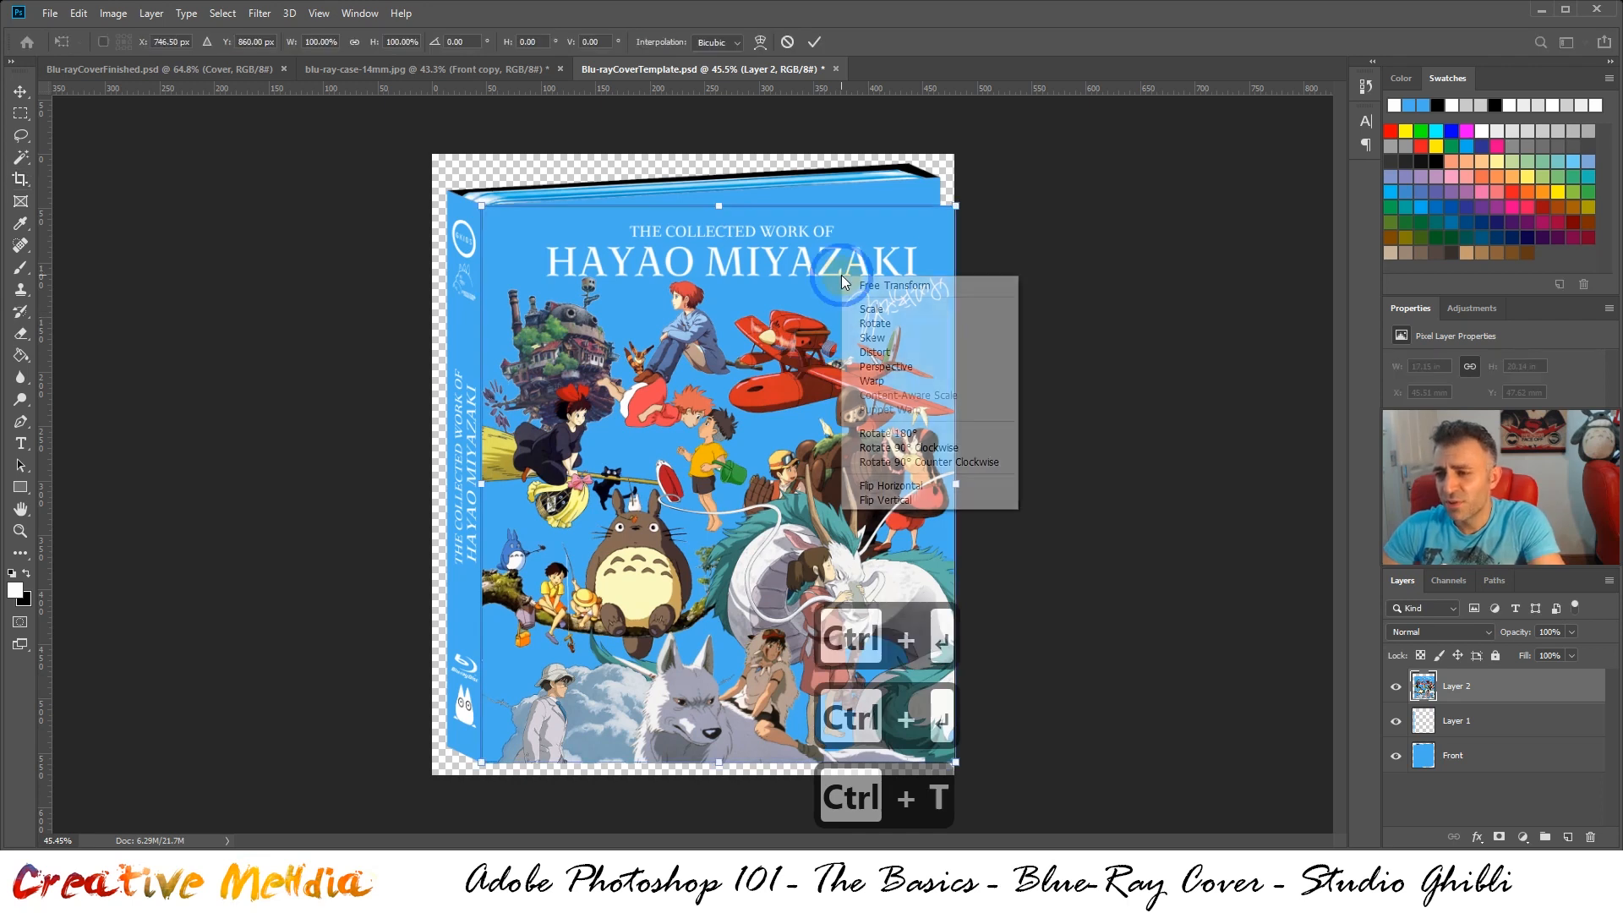
{"action": "left_click", "coordinate": [896, 352]}
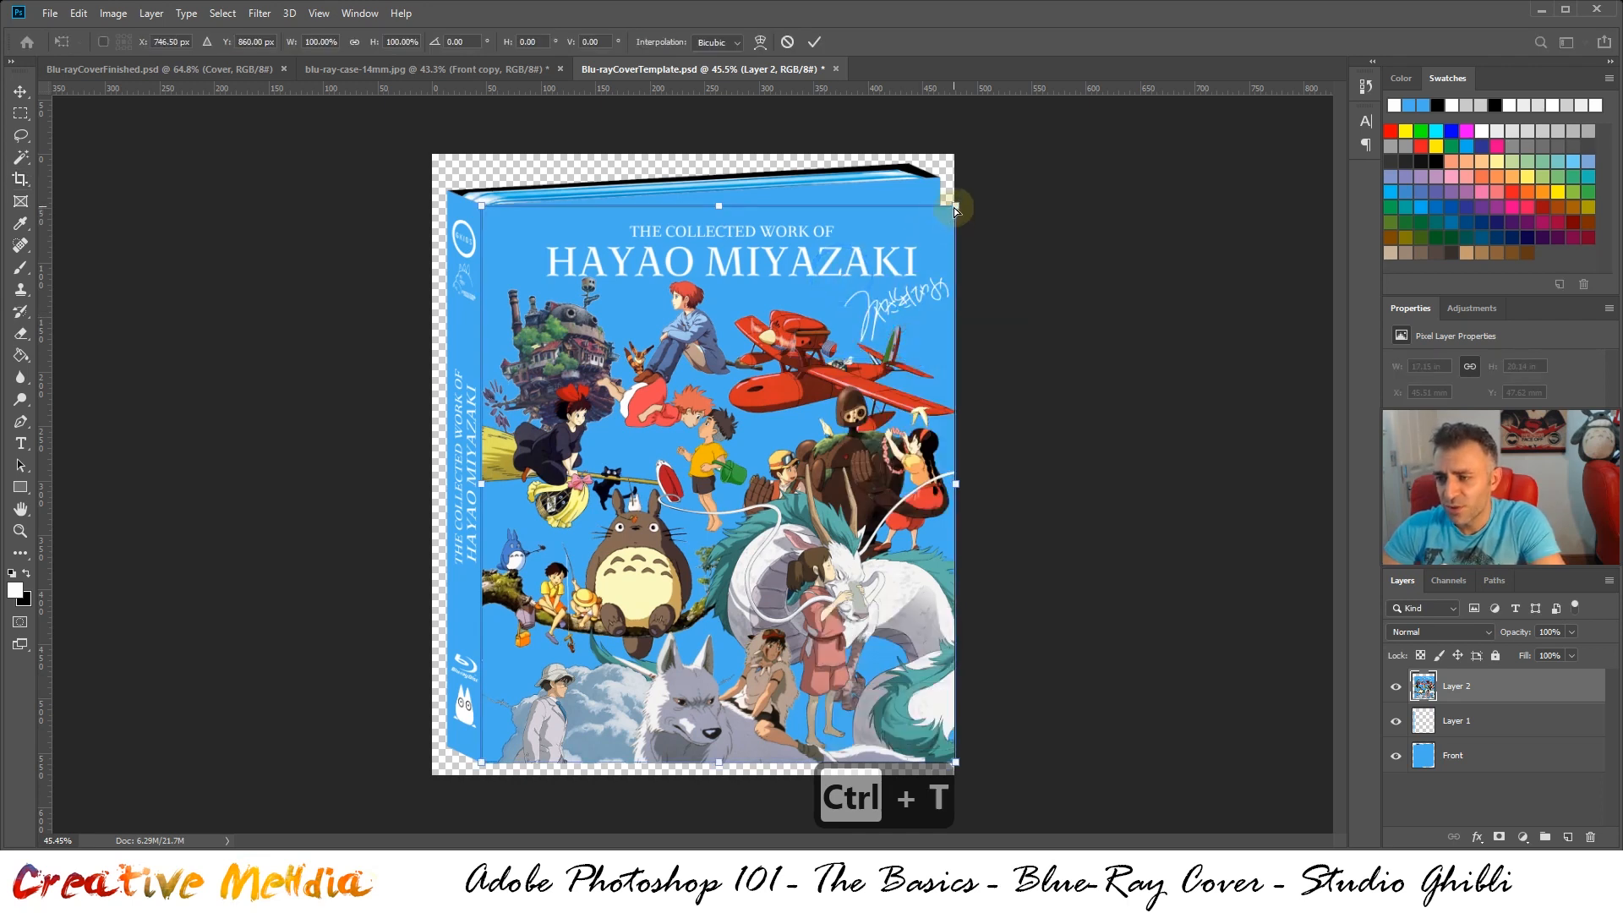
{"action": "left_click_drag", "start_coordinate": [953, 208], "coordinate": [938, 182]}
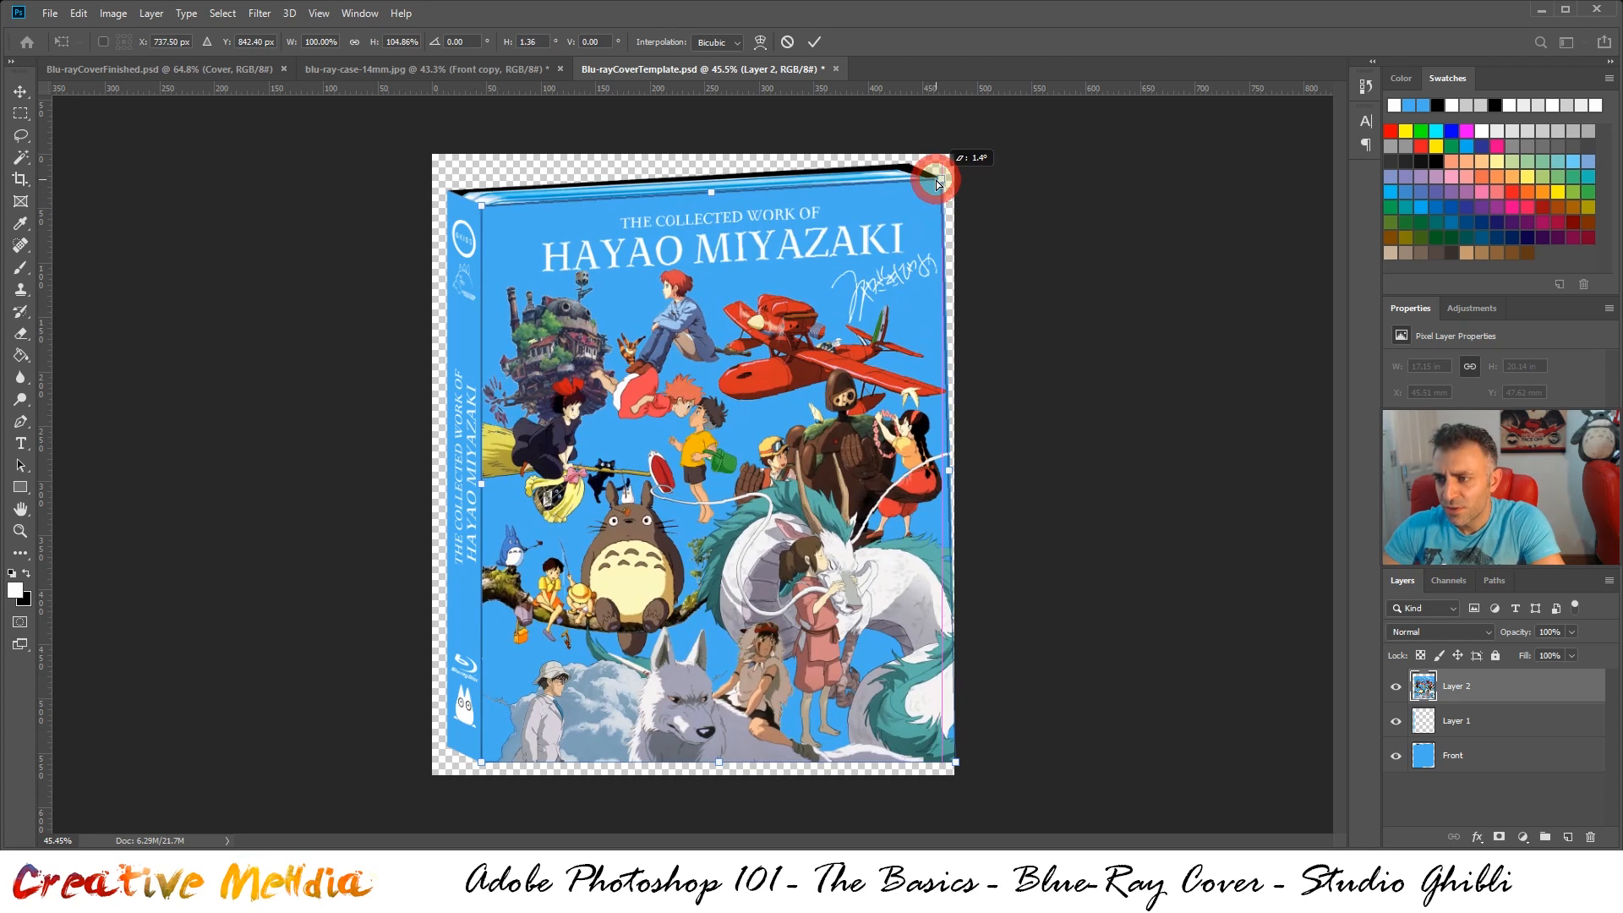
{"action": "scroll", "coordinate": [972, 163], "scroll_direction": "up", "scroll_amount": 5}
{"action": "scroll", "coordinate": [1002, 155], "scroll_direction": "up", "scroll_amount": 3}
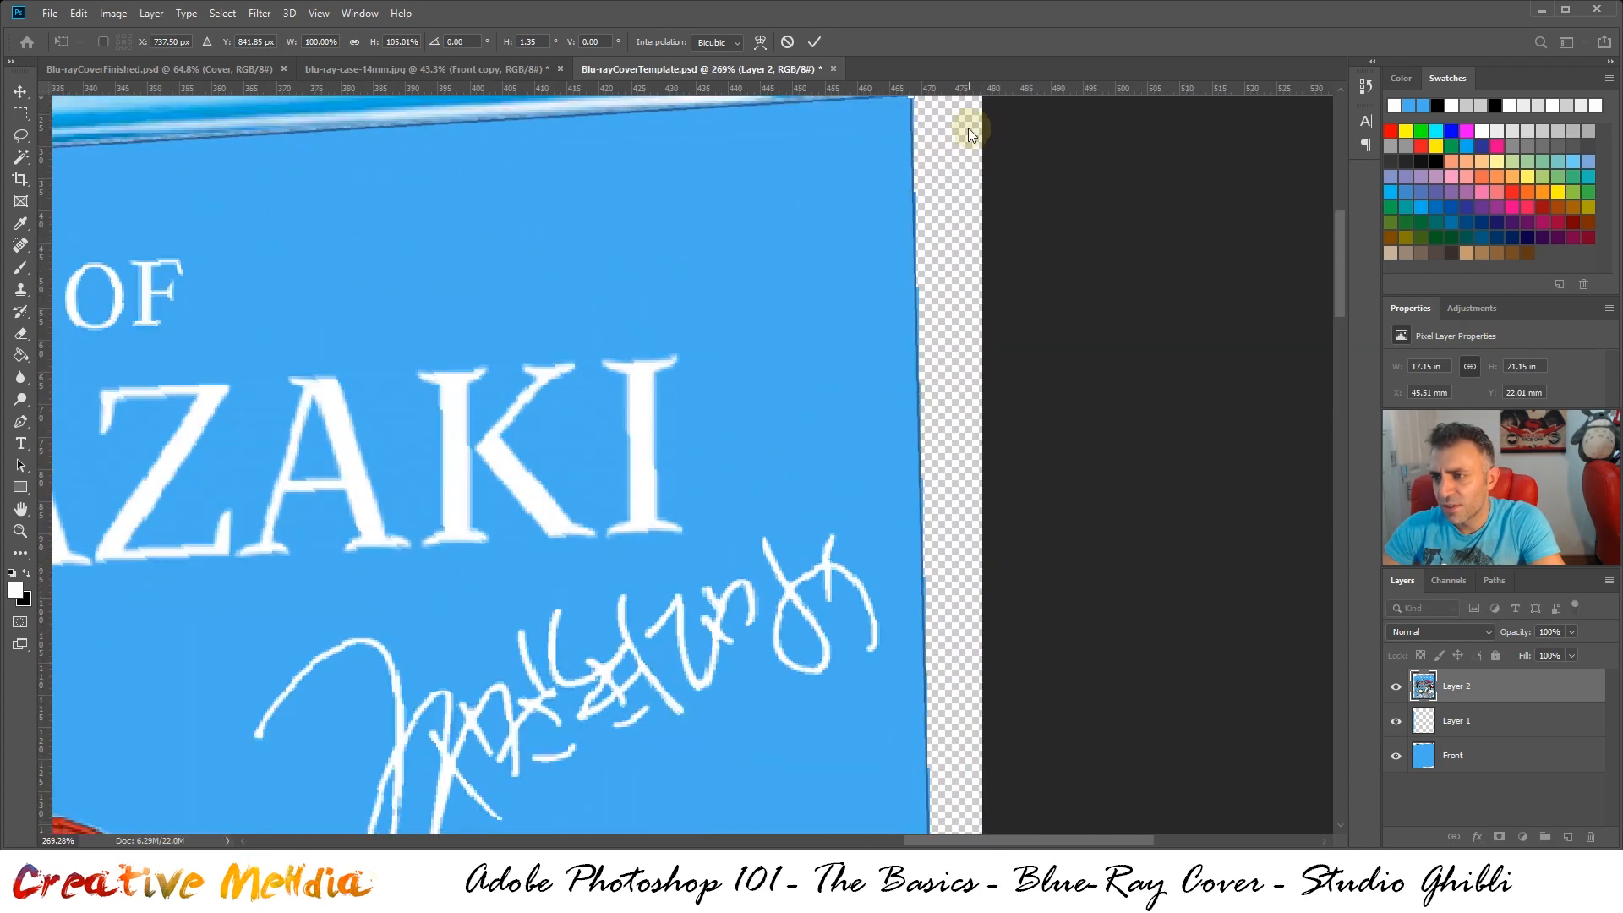
{"action": "left_click_drag", "start_coordinate": [1341, 257], "coordinate": [1327, 232]}
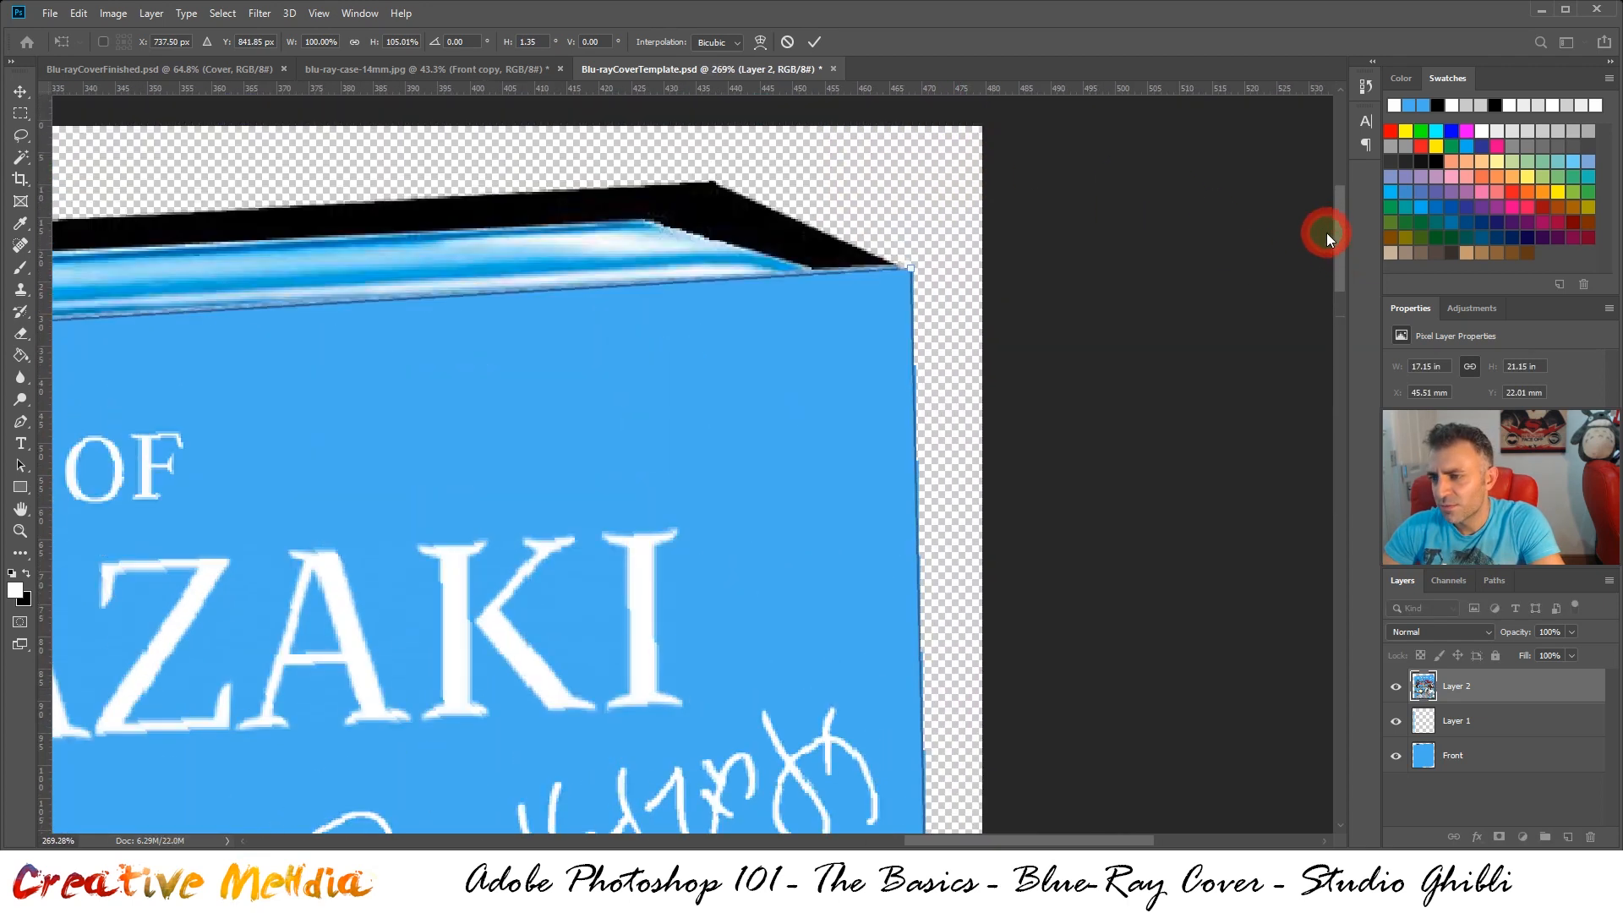
{"action": "left_click_drag", "start_coordinate": [910, 269], "coordinate": [895, 269]}
{"action": "left_click_drag", "start_coordinate": [485, 367], "coordinate": [862, 307]}
{"action": "left_click_drag", "start_coordinate": [541, 363], "coordinate": [991, 414]}
{"action": "left_click_drag", "start_coordinate": [676, 416], "coordinate": [987, 386]}
{"action": "left_click_drag", "start_coordinate": [625, 414], "coordinate": [729, 374]}
Distort the front artwork's lower-right corner onto the slanted lower edge of the case's front face, and apply the transformation
{"action": "scroll", "coordinate": [748, 382], "scroll_direction": "down", "scroll_amount": 2}
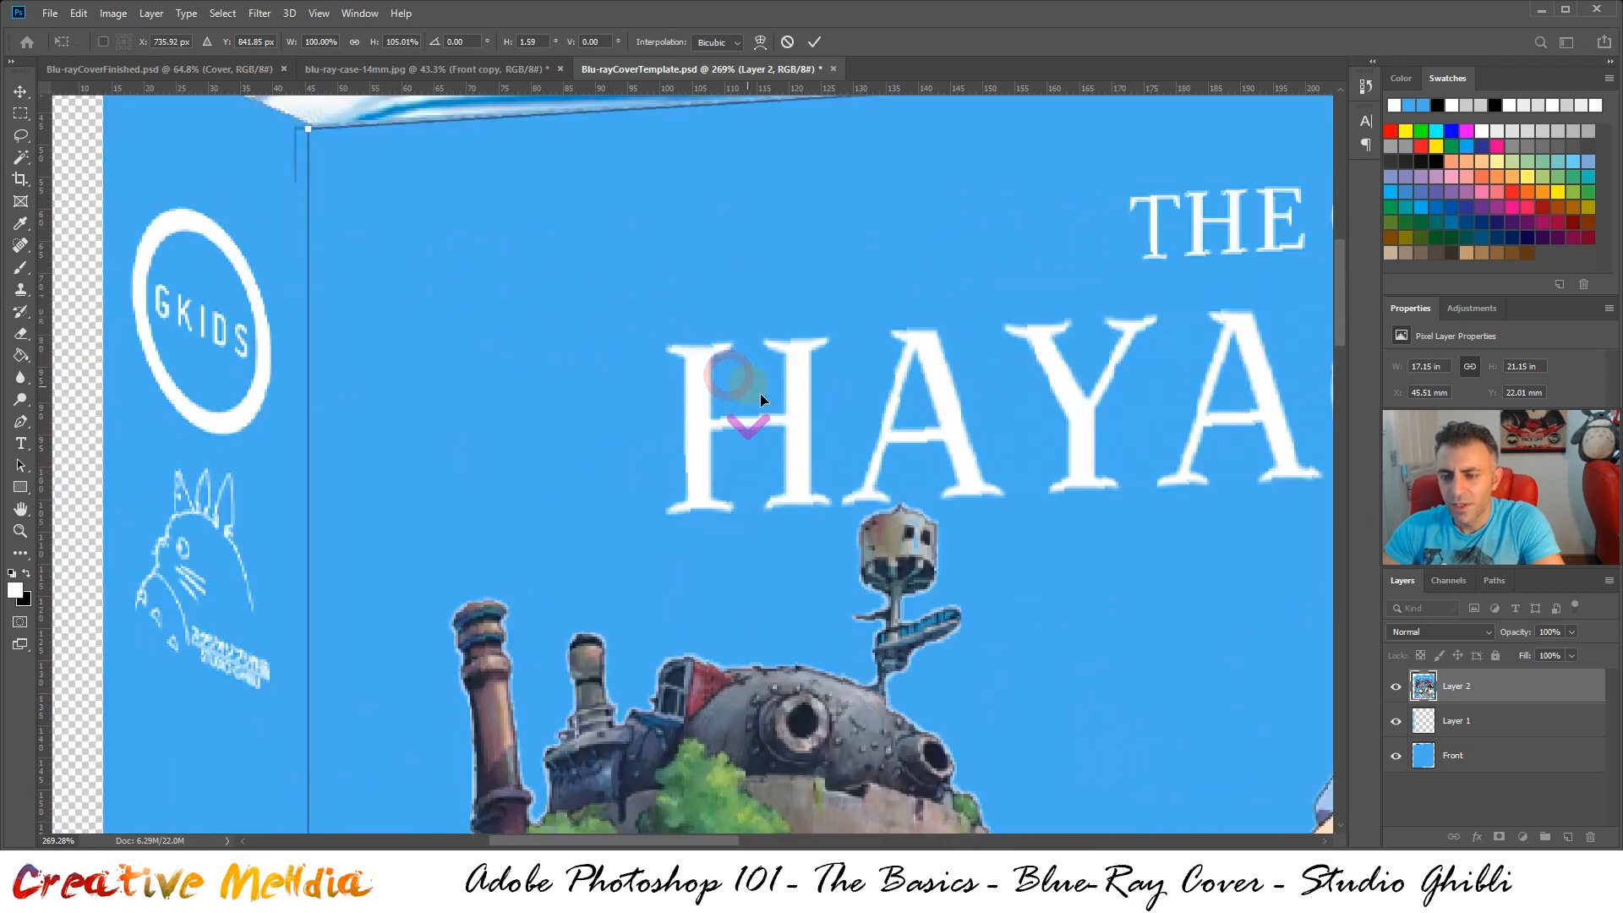
{"action": "scroll", "coordinate": [855, 446], "scroll_direction": "down", "scroll_amount": 10}
{"action": "scroll", "coordinate": [986, 766], "scroll_direction": "up", "scroll_amount": 6}
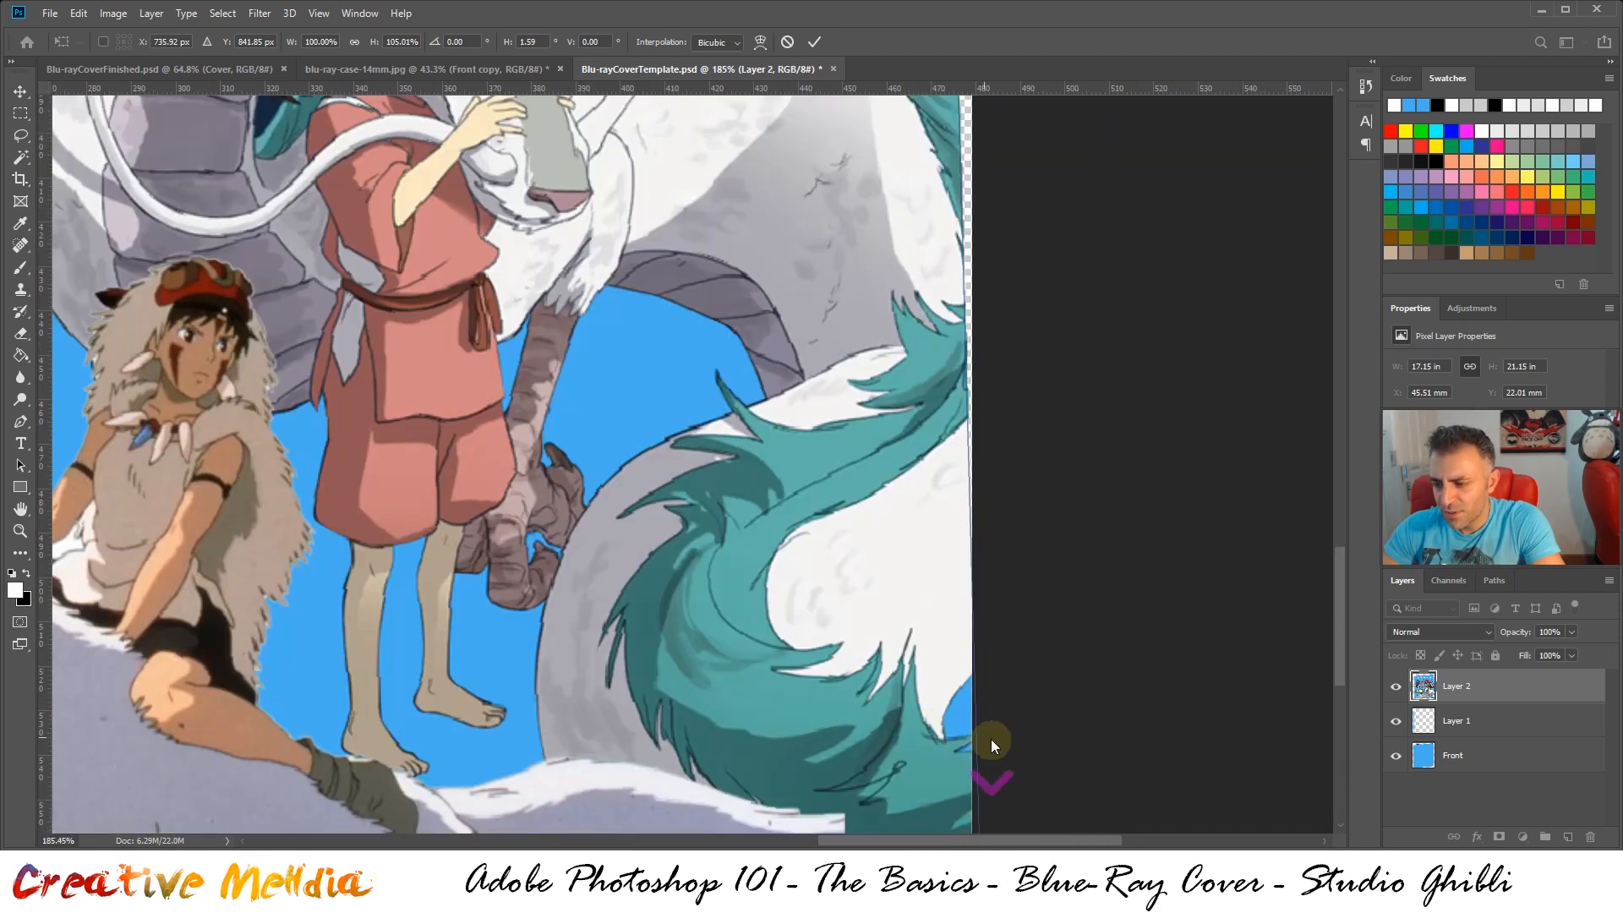
{"action": "mouse_move", "coordinate": [1341, 632]}
{"action": "left_mouse_down"}
{"action": "mouse_move", "coordinate": [1341, 689]}
{"action": "mouse_move", "coordinate": [1341, 657]}
{"action": "left_mouse_up"}
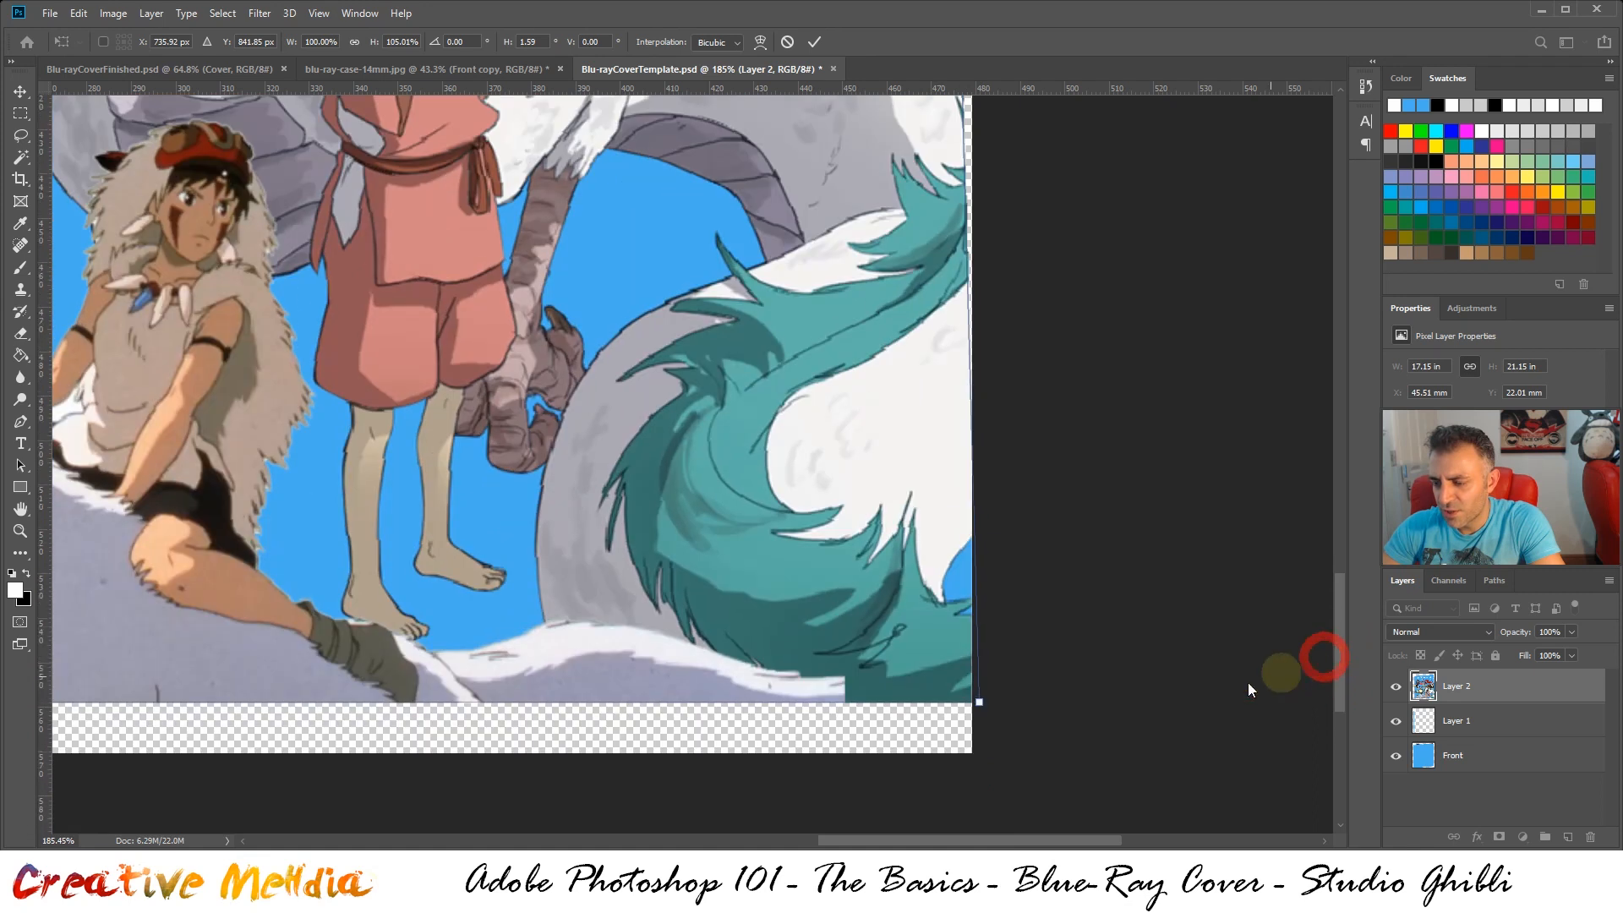
{"action": "left_click_drag", "start_coordinate": [975, 706], "coordinate": [915, 536]}
{"action": "scroll", "coordinate": [835, 473], "scroll_direction": "down", "scroll_amount": 6}
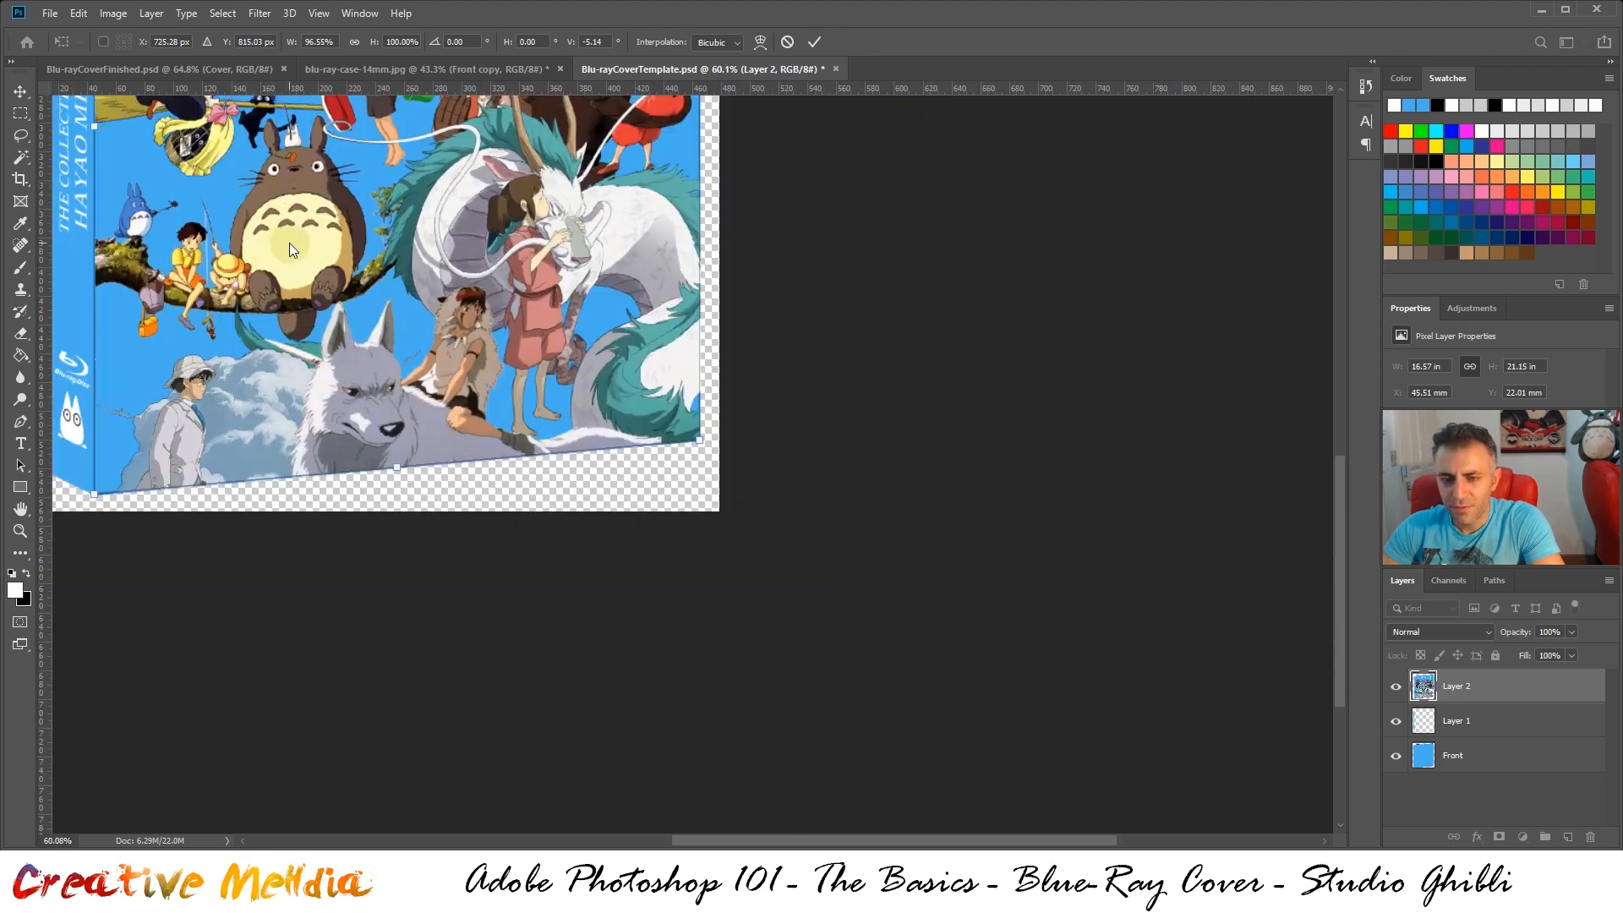
{"action": "scroll", "coordinate": [290, 242], "scroll_direction": "down", "scroll_amount": 2}
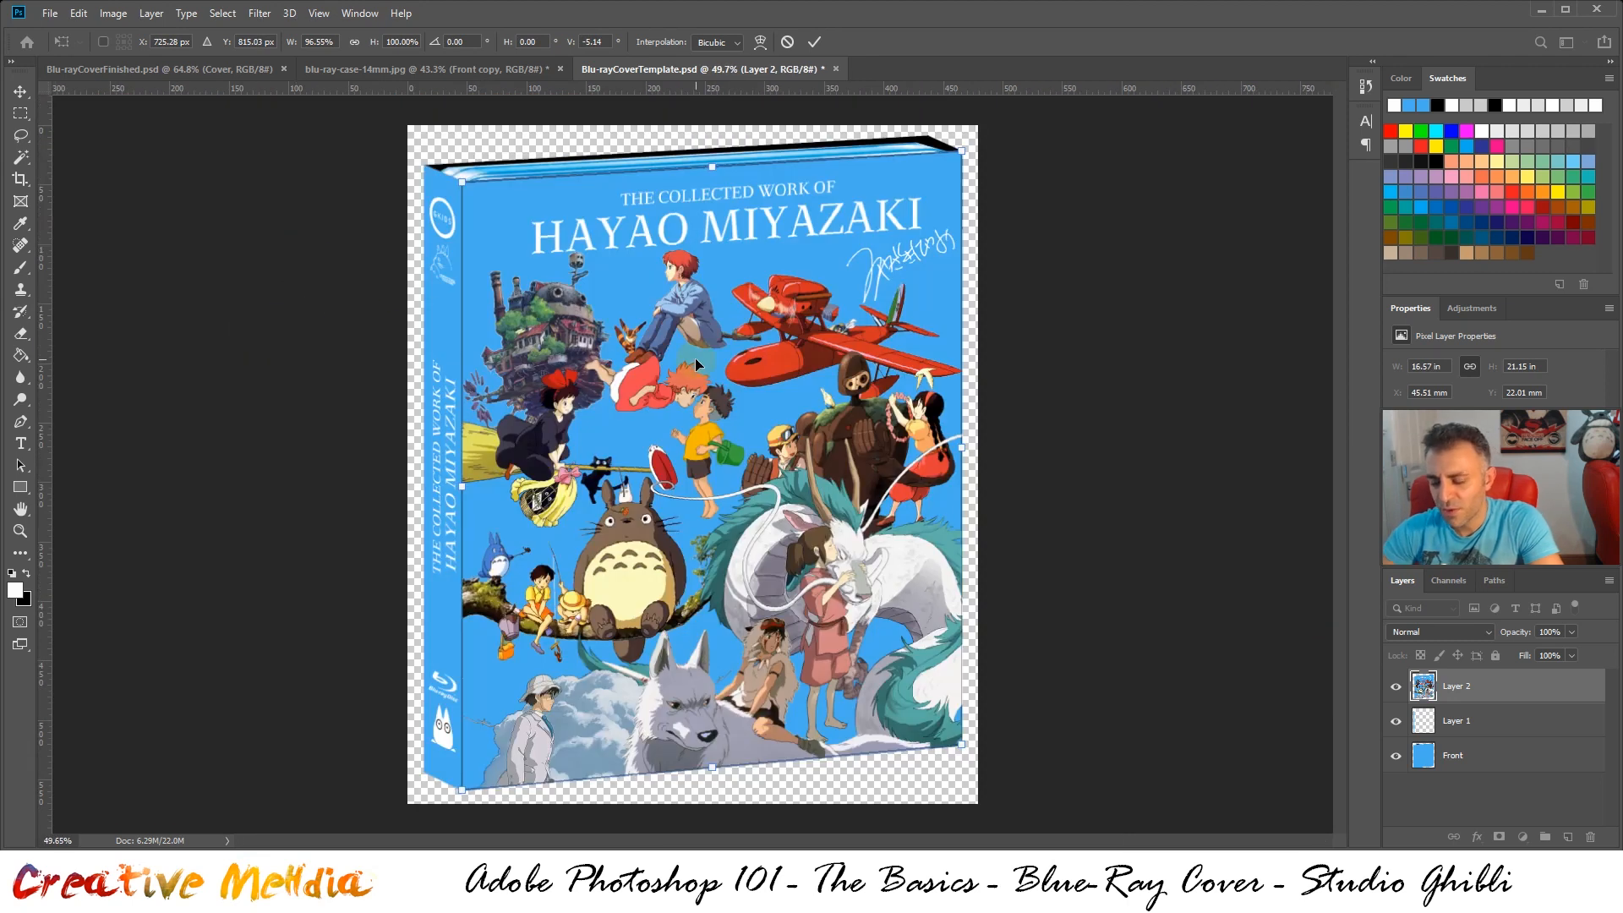
{"action": "key", "text": "ctrl+Return"}
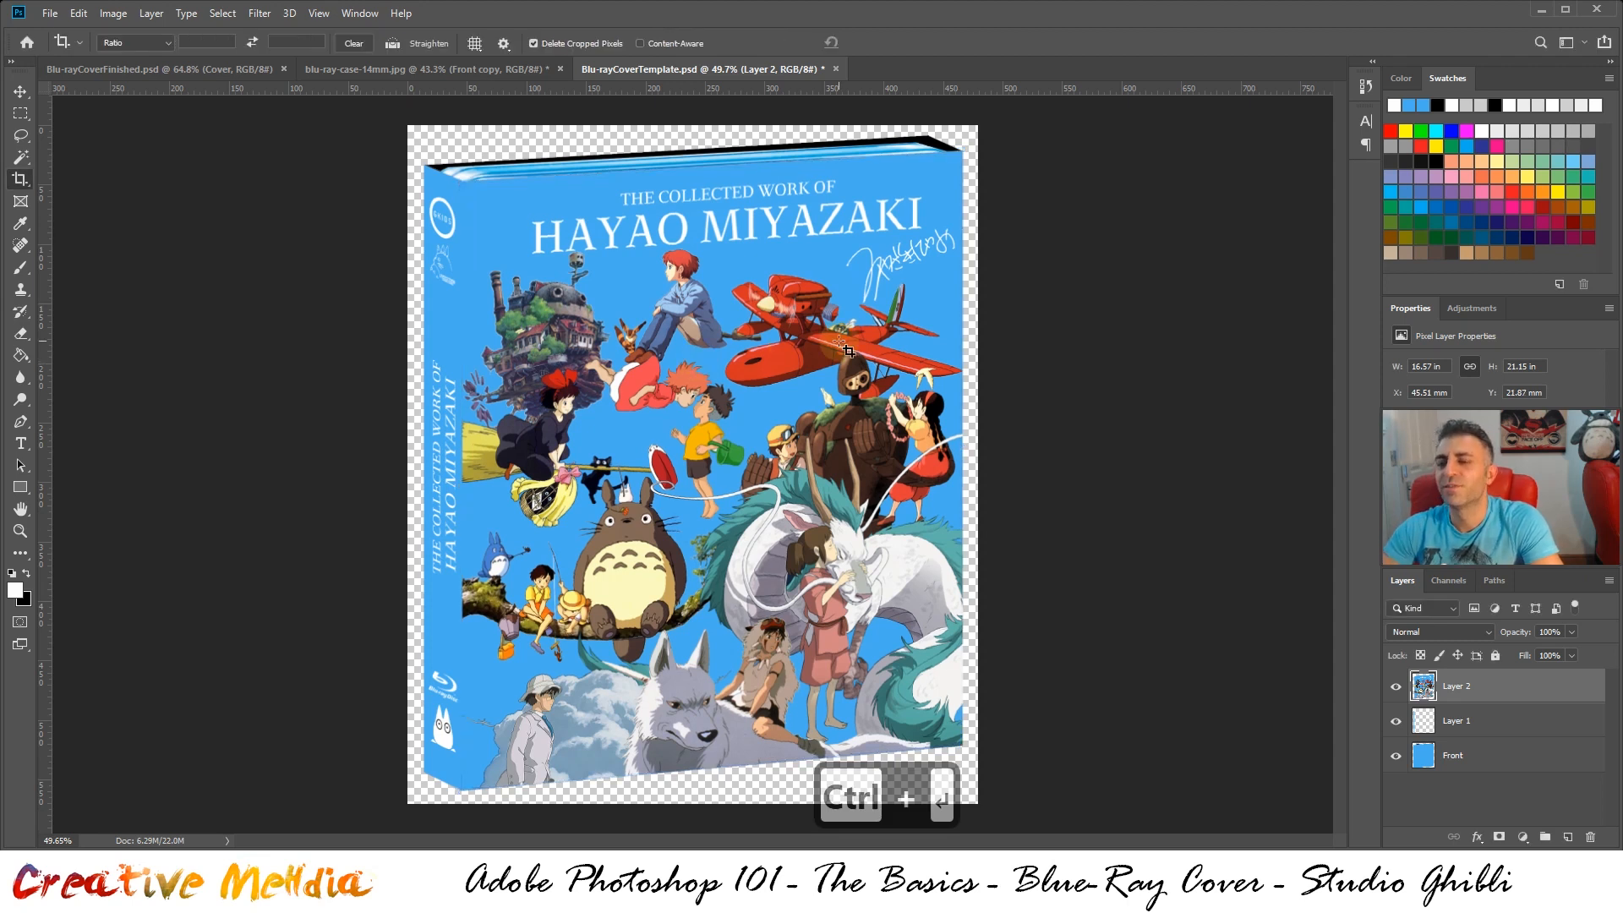
Revert blu-ray-case-14mm.jpg to the history state before the crop, show the Spine copy layer, and clear the selection
{"action": "left_click", "coordinate": [489, 69]}
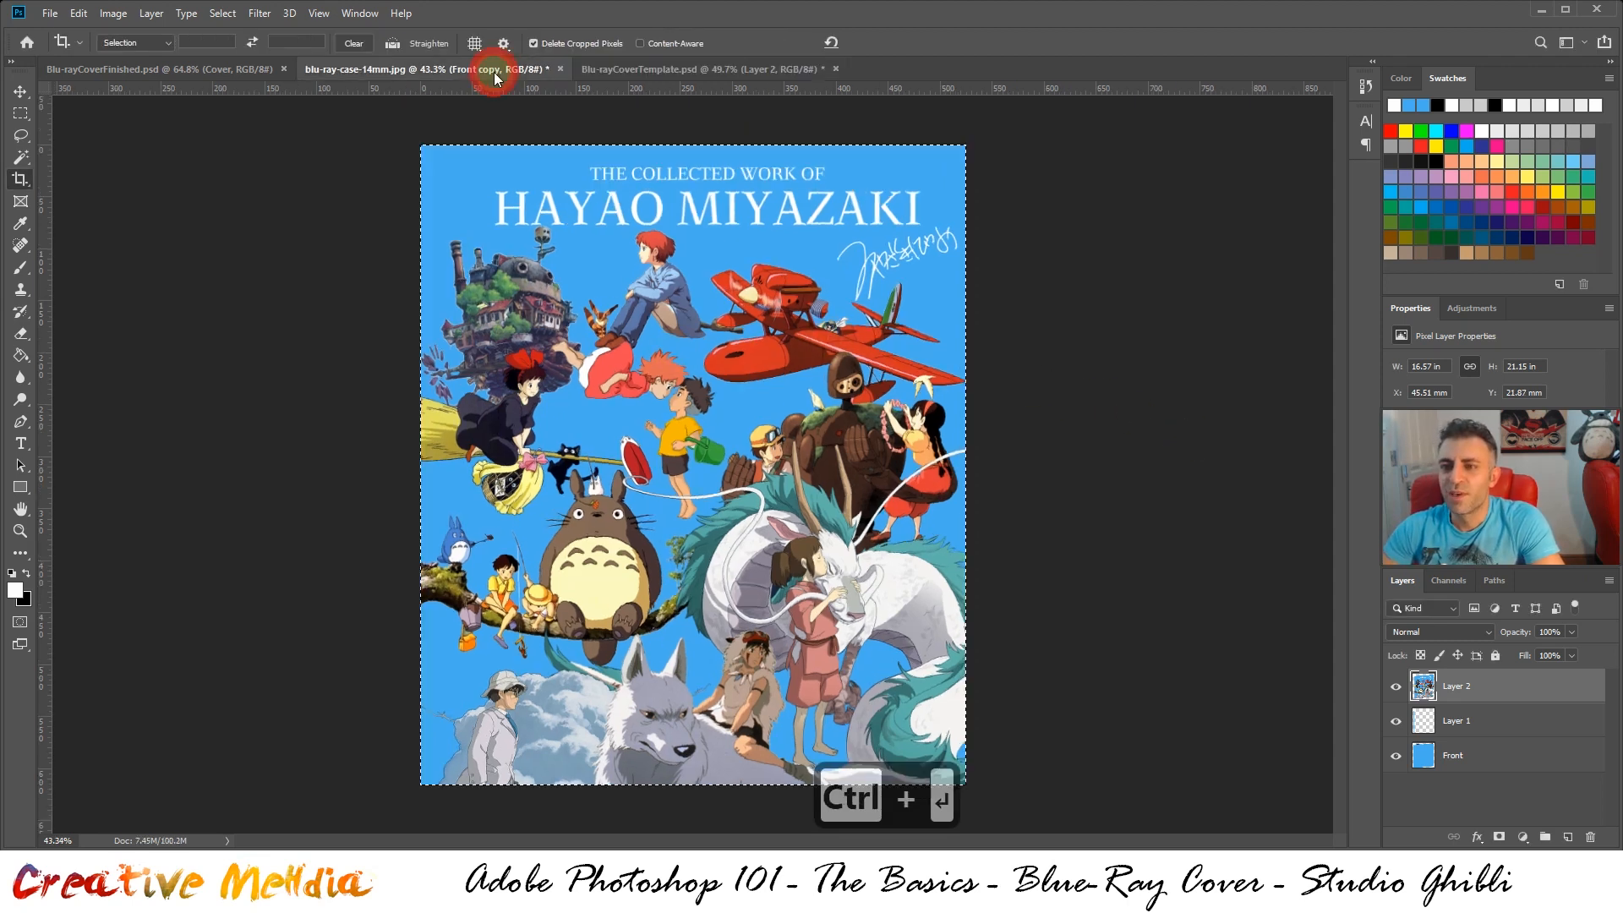
{"action": "left_click", "coordinate": [1364, 89]}
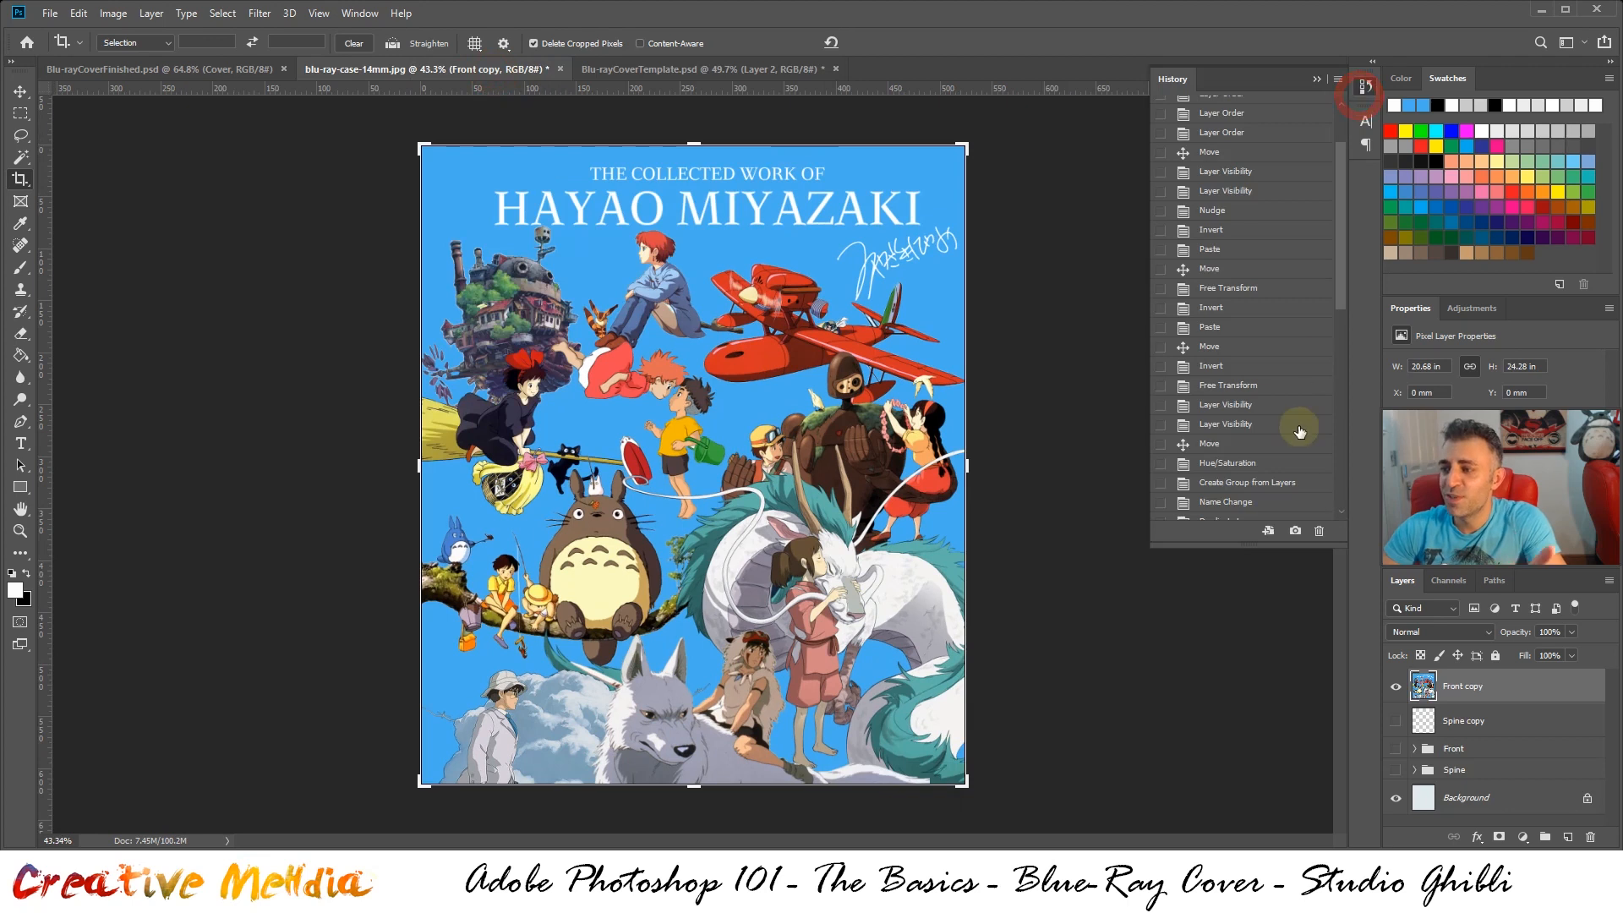
{"action": "scroll", "coordinate": [1293, 456], "scroll_direction": "down", "scroll_amount": 10}
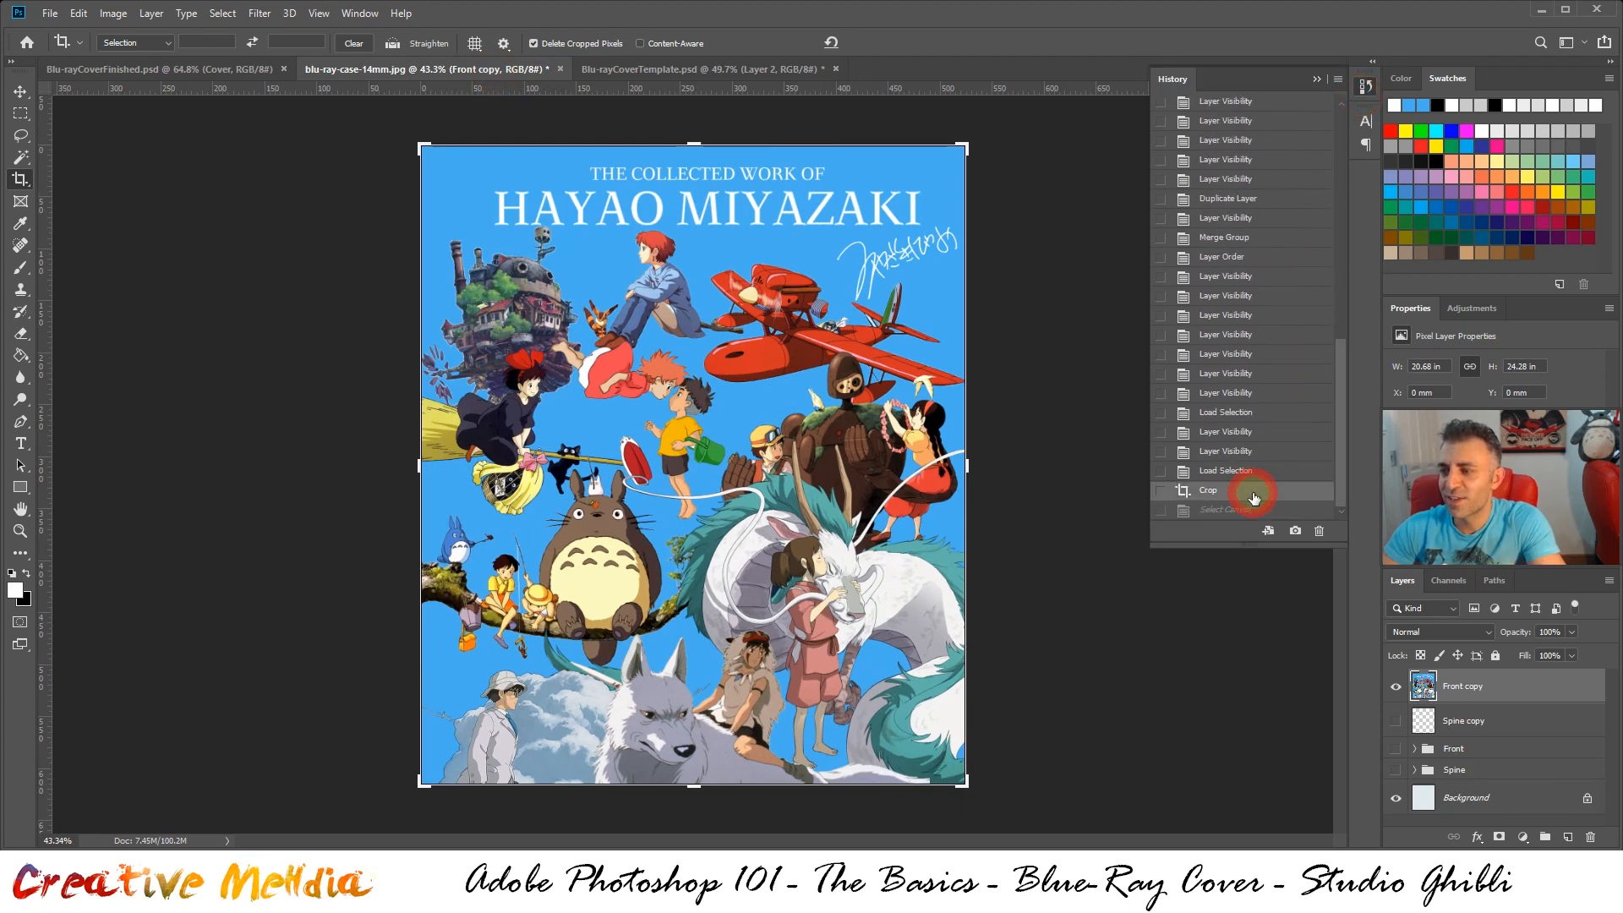
{"action": "left_click", "coordinate": [1251, 470]}
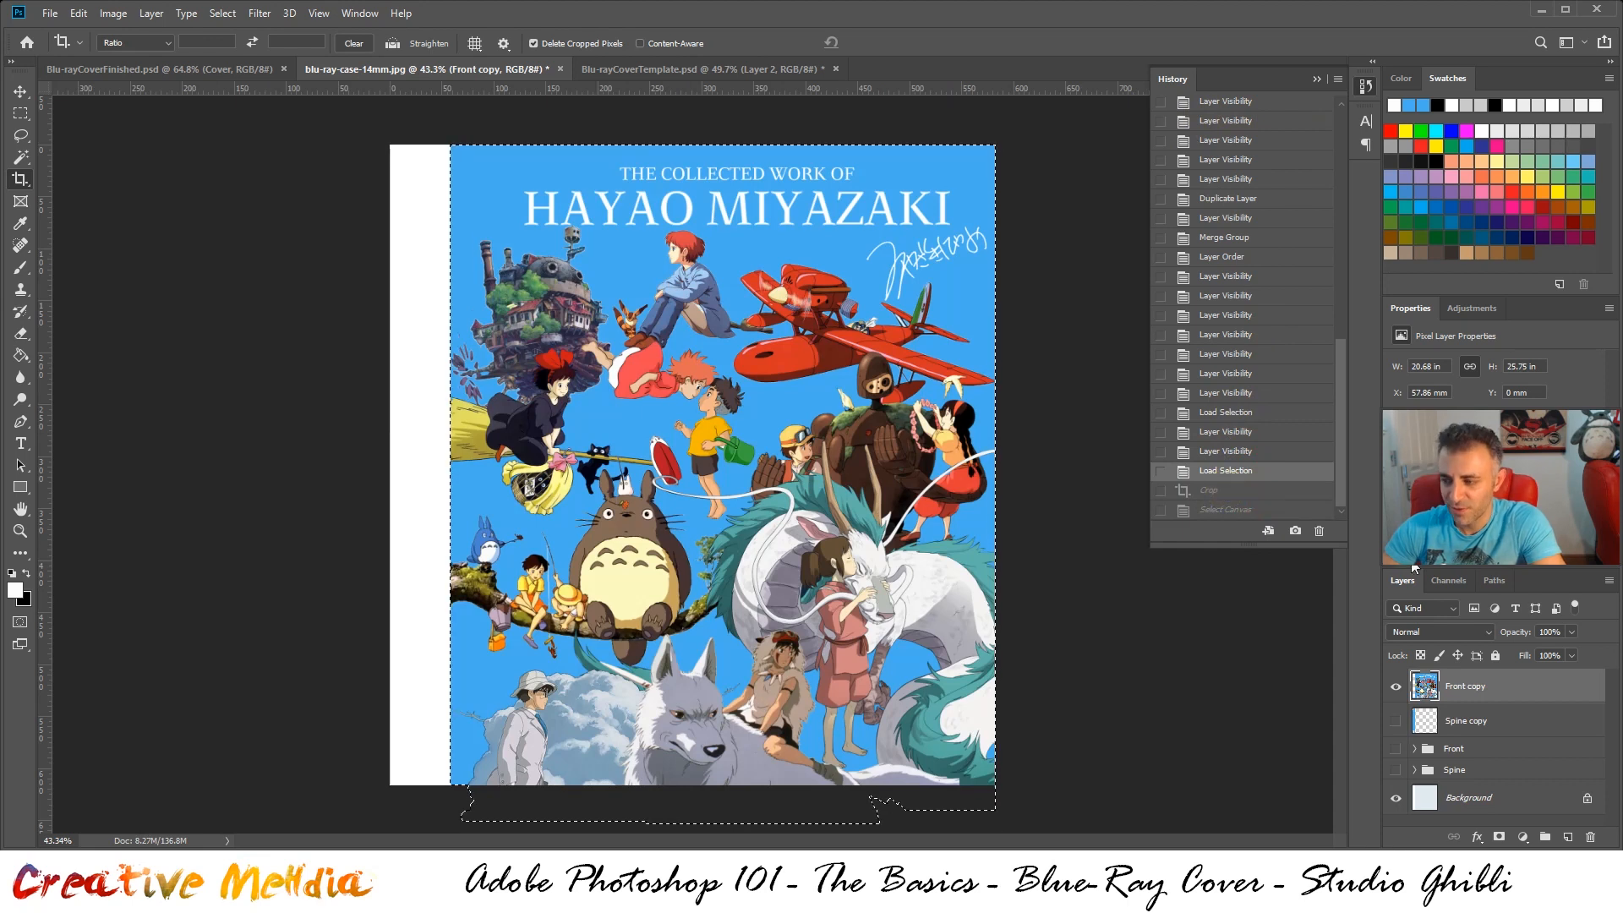
{"action": "left_click", "coordinate": [1396, 722]}
{"action": "key", "text": "ctrl+d"}
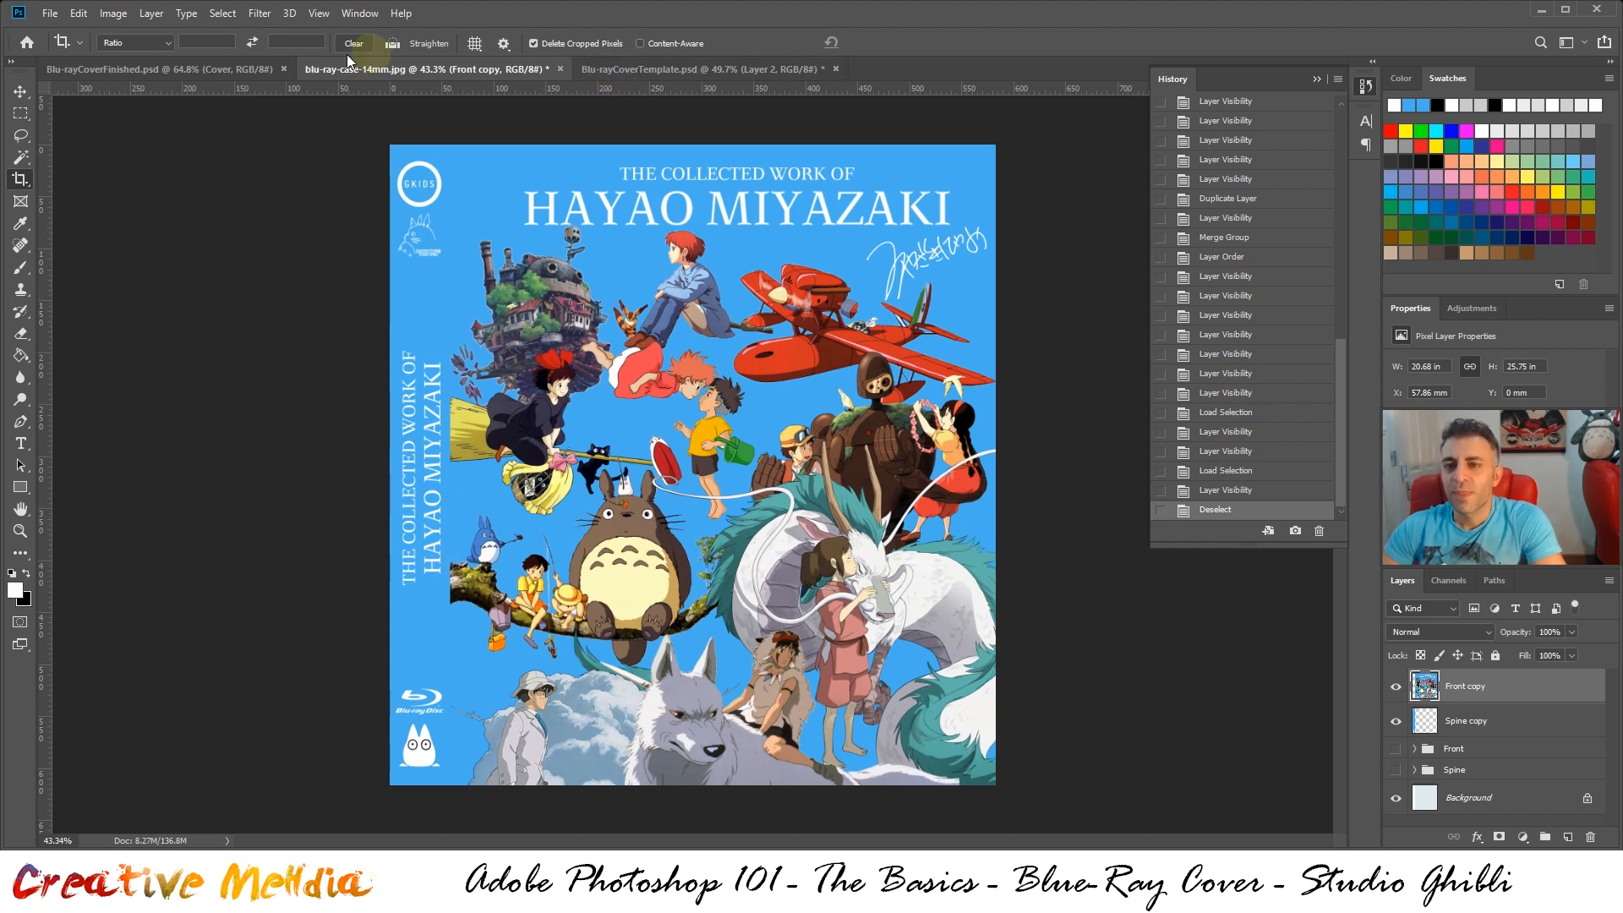
{"action": "left_click", "coordinate": [46, 14]}
{"action": "left_click", "coordinate": [81, 201]}
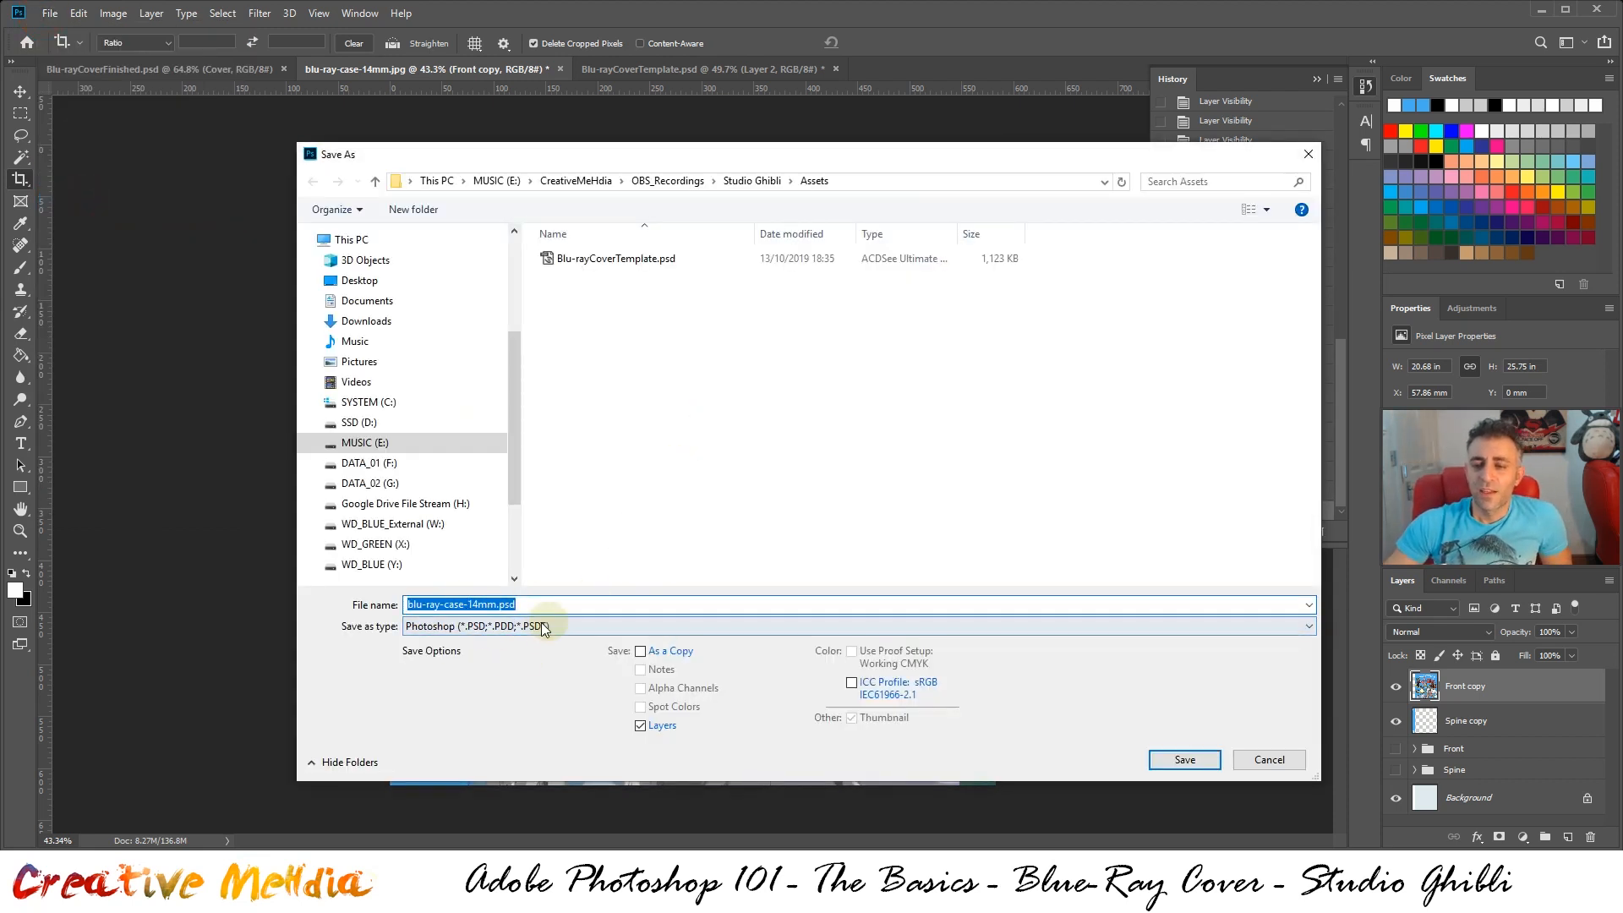
{"action": "left_click", "coordinate": [1249, 761]}
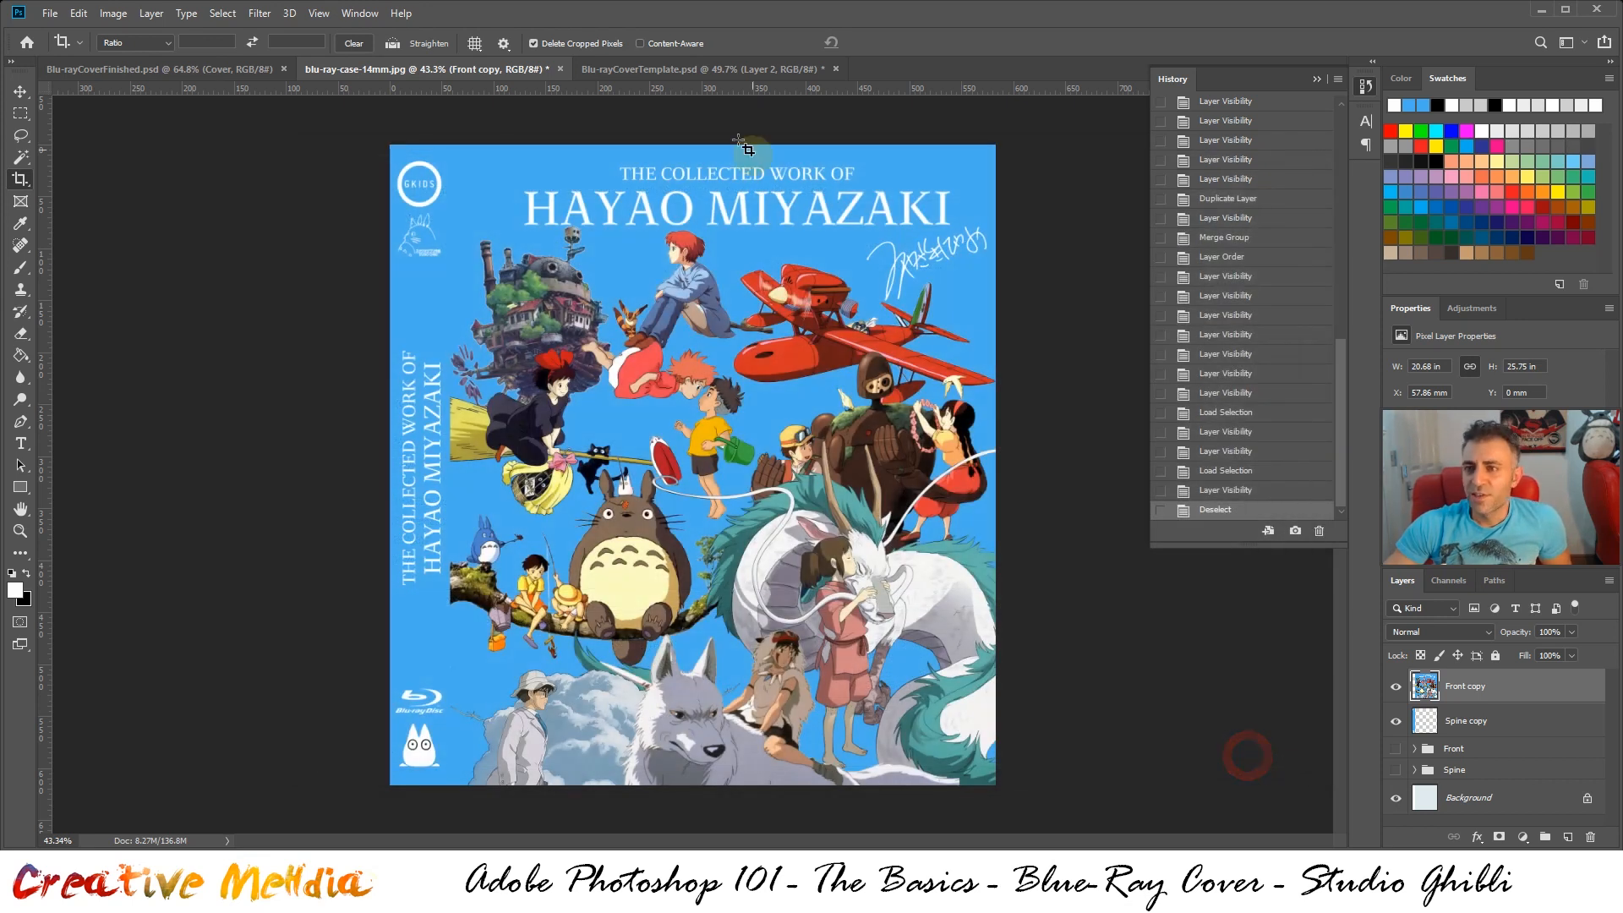
In Blu-rayCoverTemplate.psd, rename Layer 1 to spine and Layer 2 to cover
{"action": "left_click", "coordinate": [697, 71]}
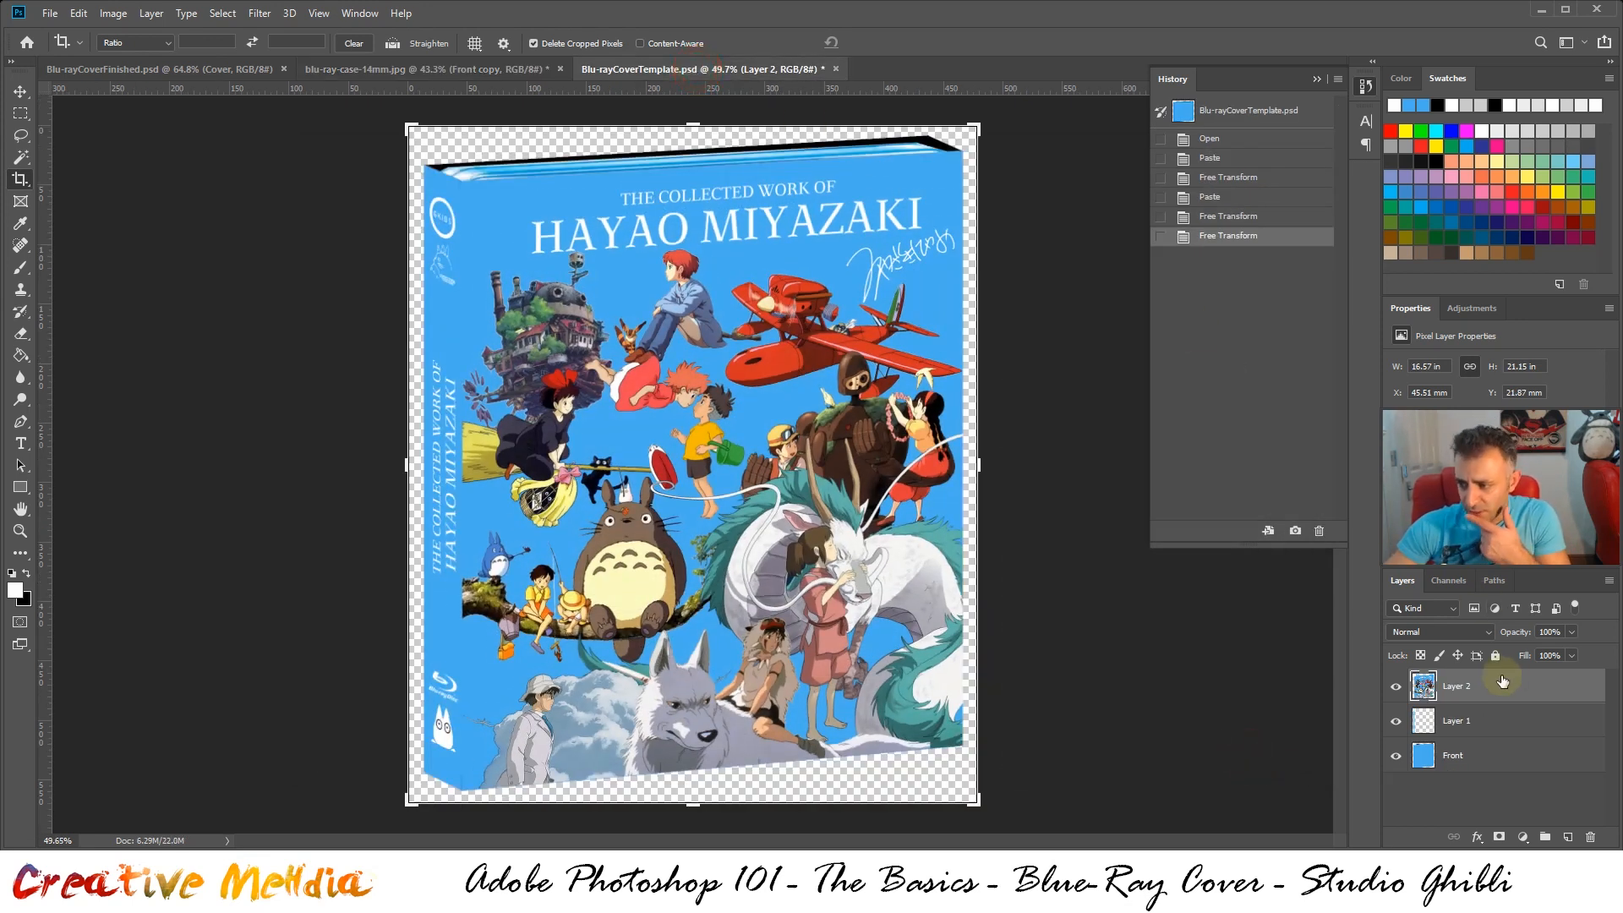
{"action": "double_click", "coordinate": [1464, 721]}
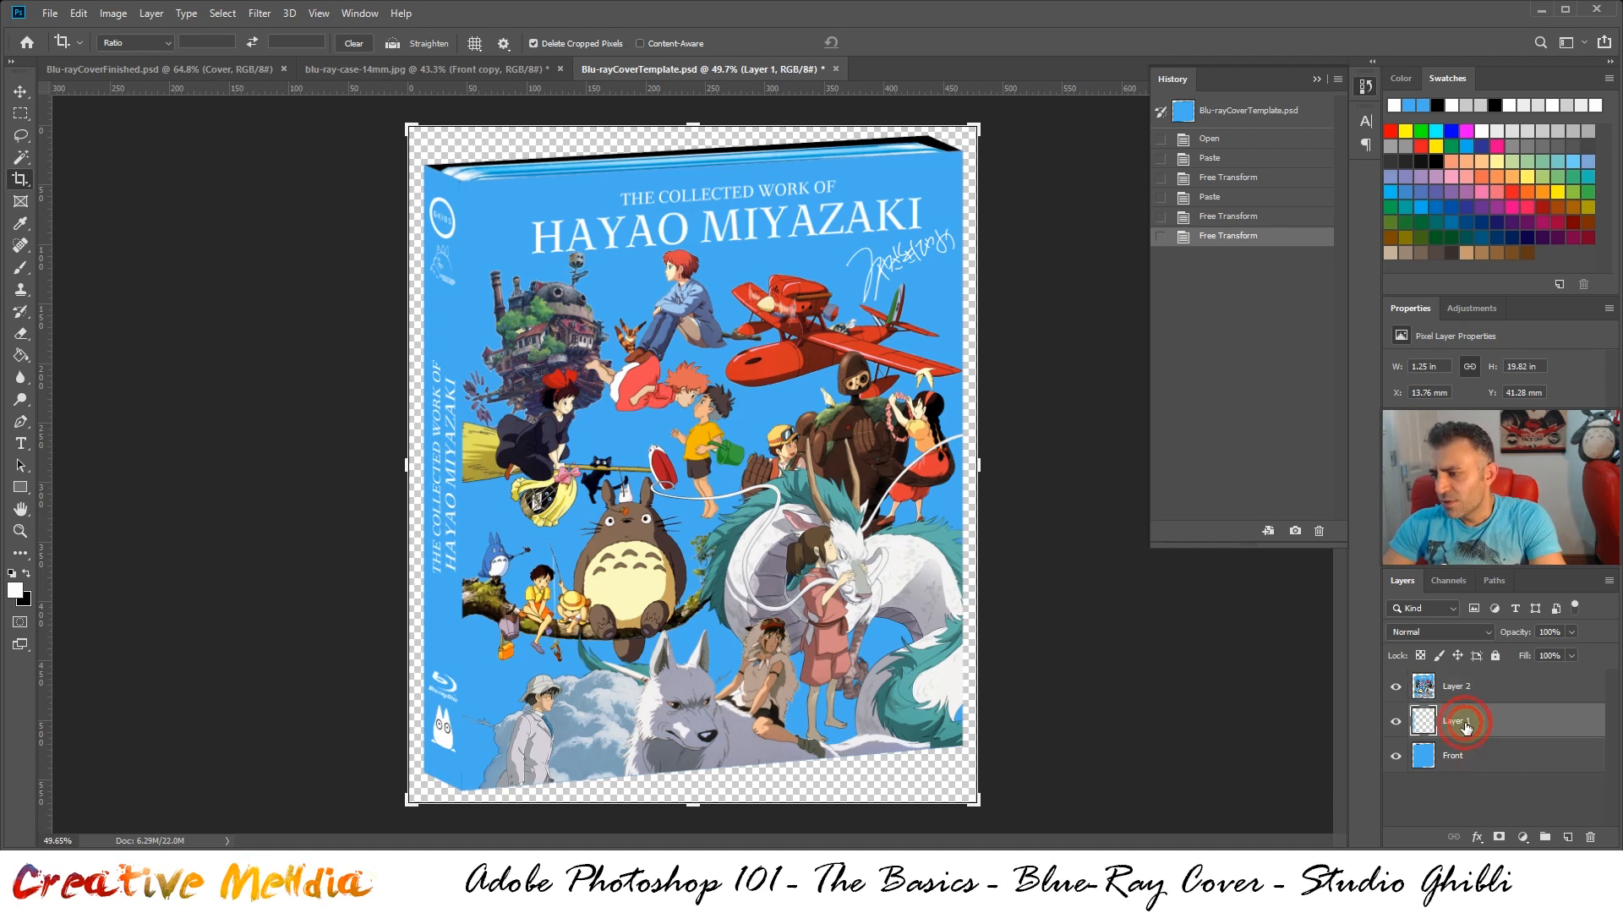
{"action": "type", "text": "spine"}
{"action": "key", "text": "Return"}
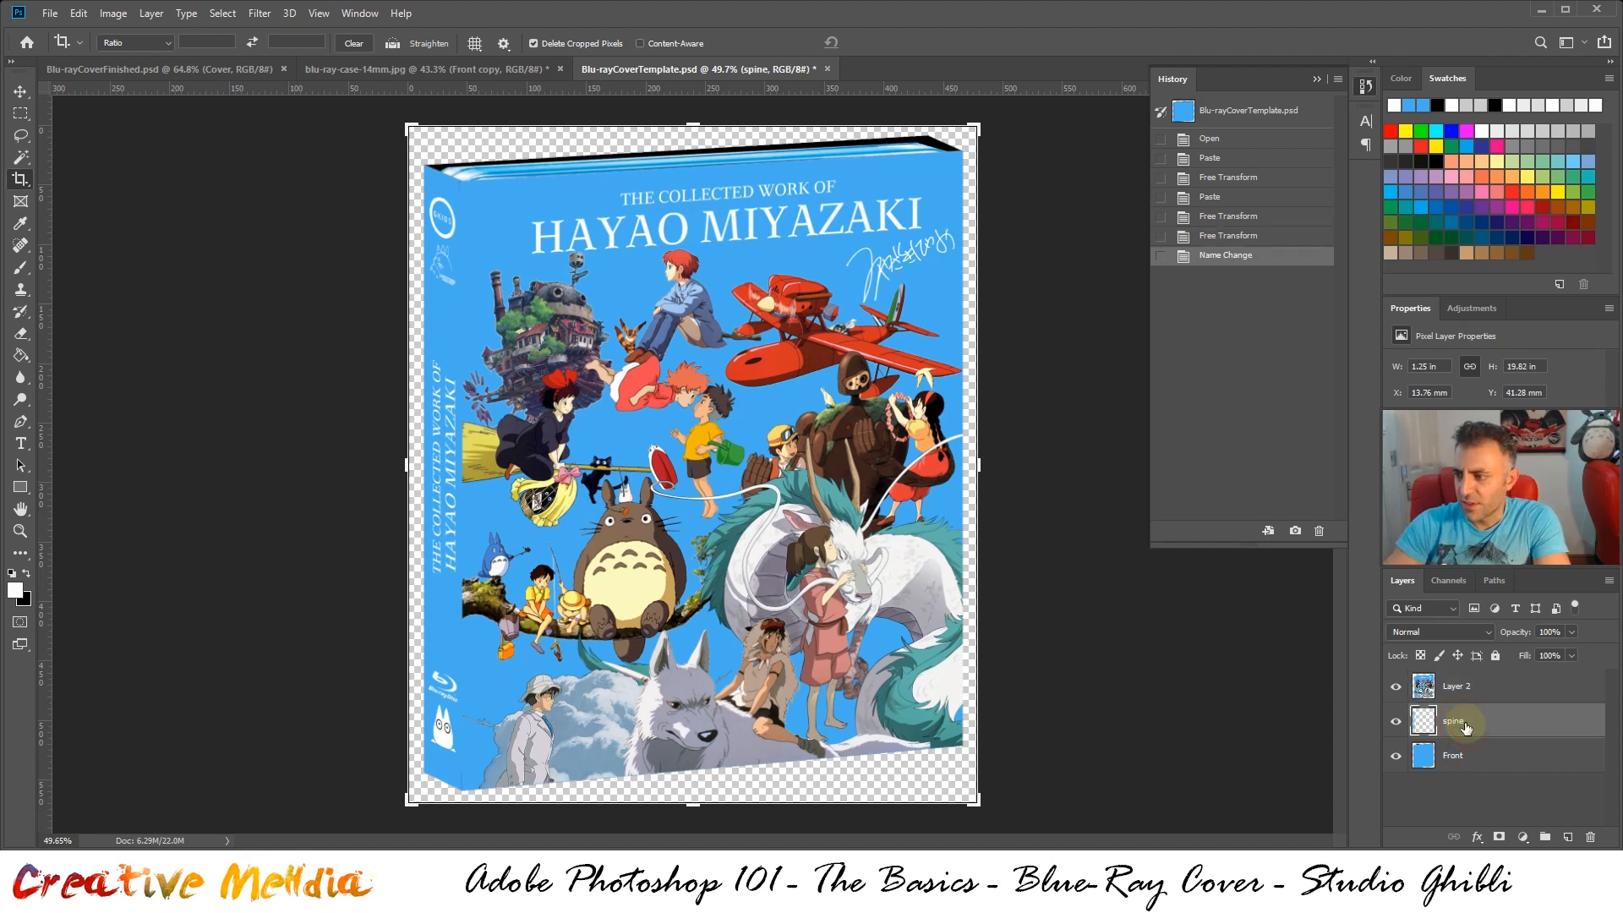
{"action": "double_click", "coordinate": [1460, 687]}
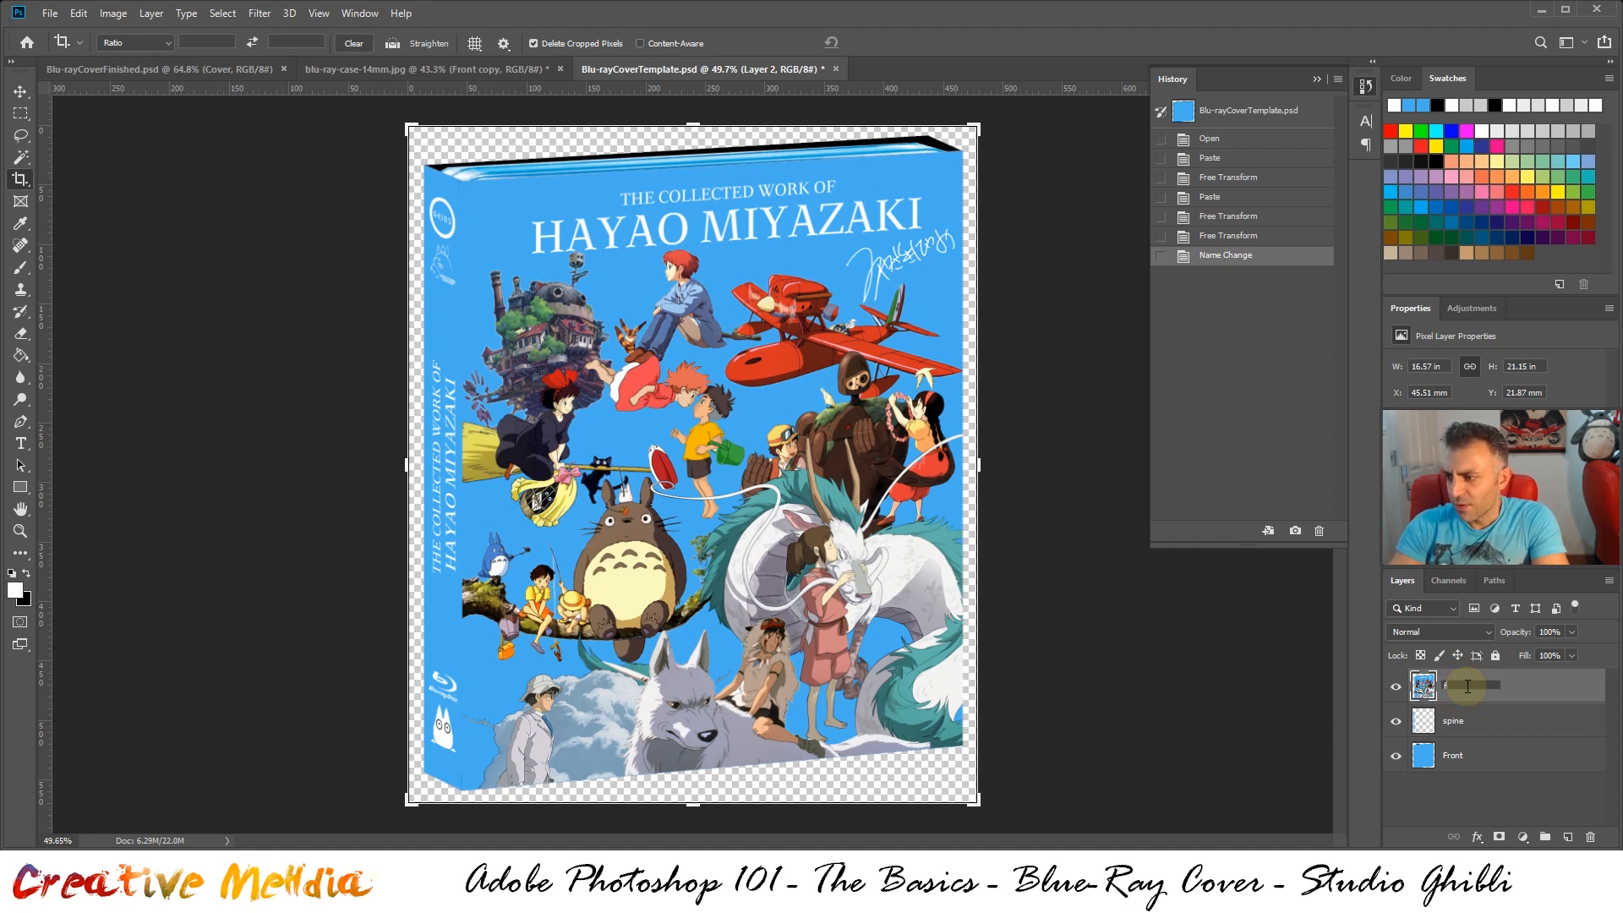
{"action": "type", "text": "cover"}
{"action": "key", "text": "Return"}
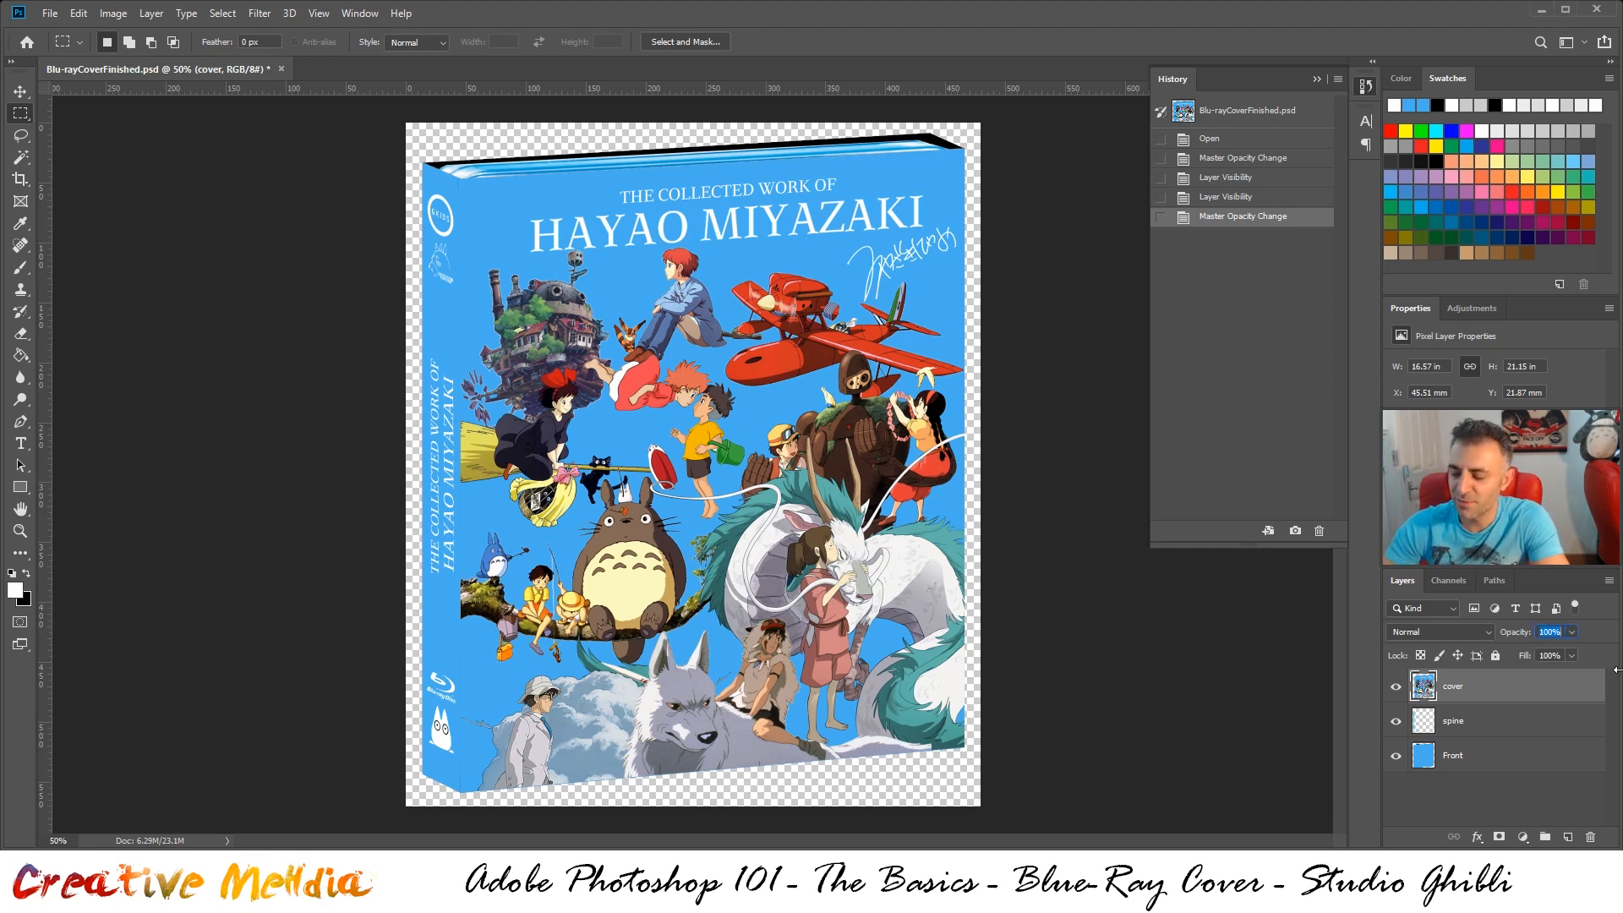
Set the cover layer's opacity to 85% and compare the result with the previous opacity state in the history
{"action": "type", "text": "85"}
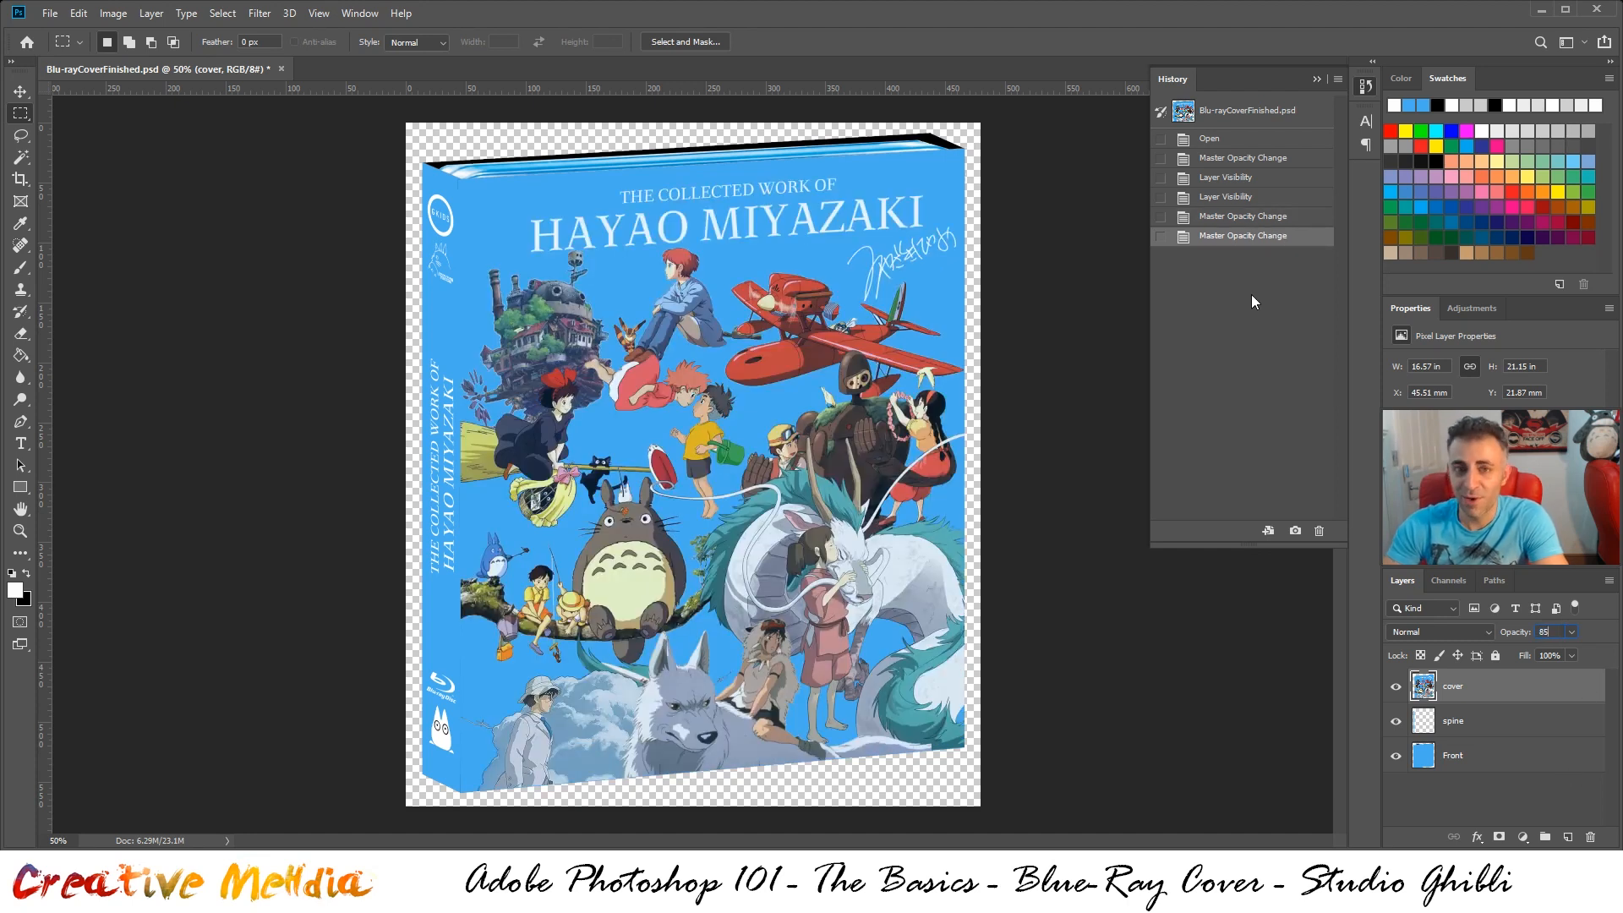
{"action": "left_click", "coordinate": [1286, 222]}
{"action": "left_click", "coordinate": [1288, 242]}
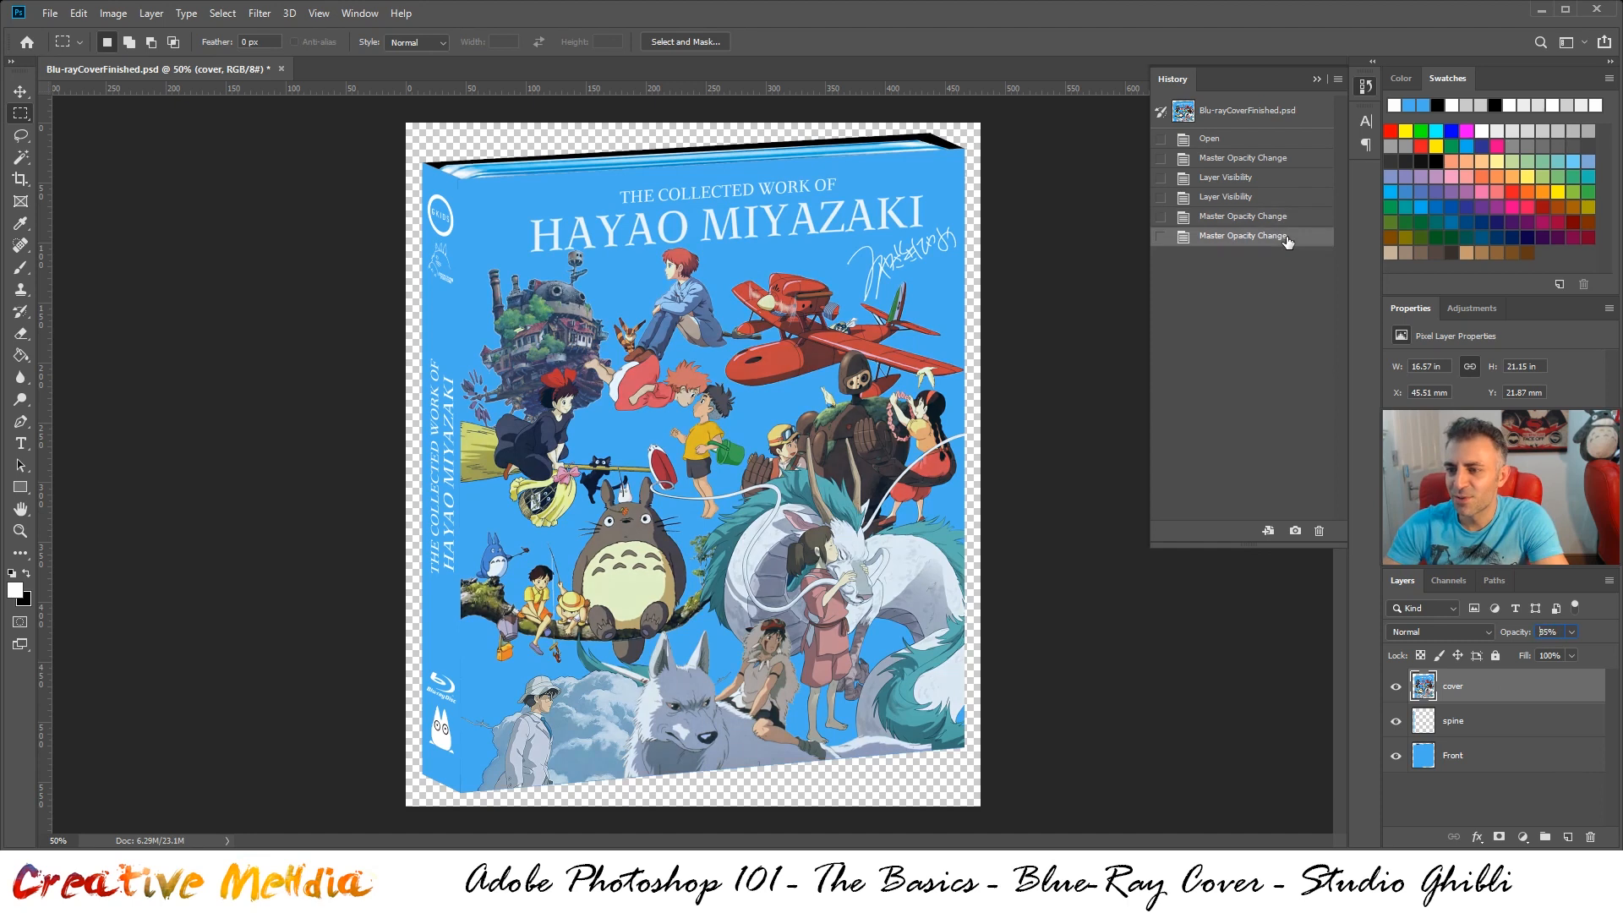
{"action": "left_click", "coordinate": [1283, 218]}
{"action": "left_click", "coordinate": [1286, 237]}
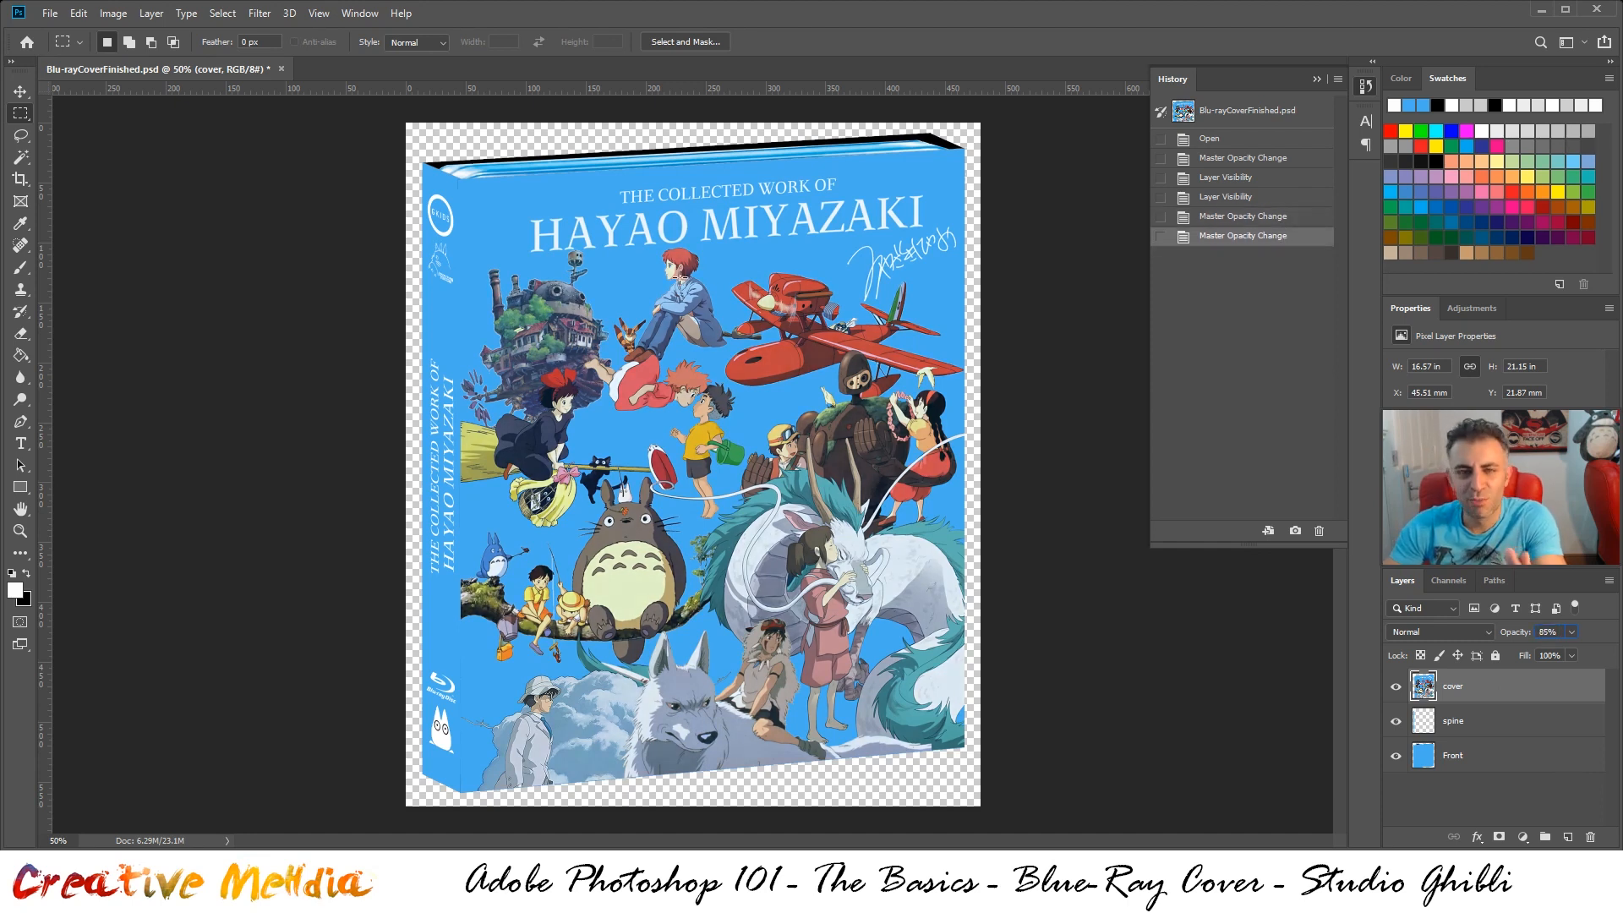
{"action": "left_click", "coordinate": [1211, 218]}
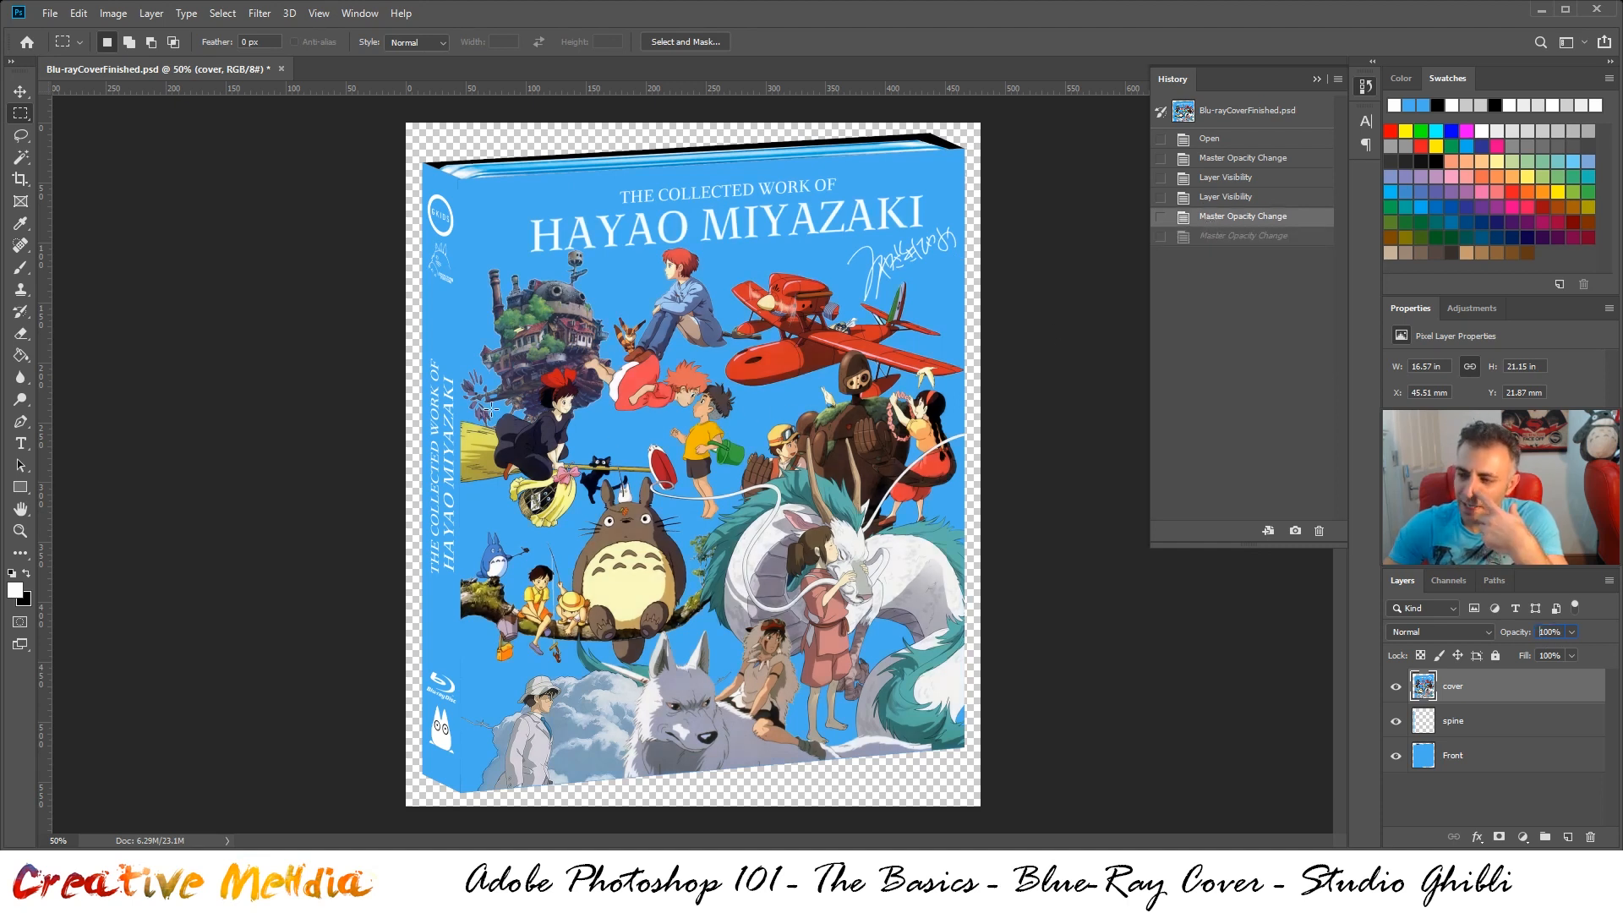
{"action": "left_click", "coordinate": [1216, 237]}
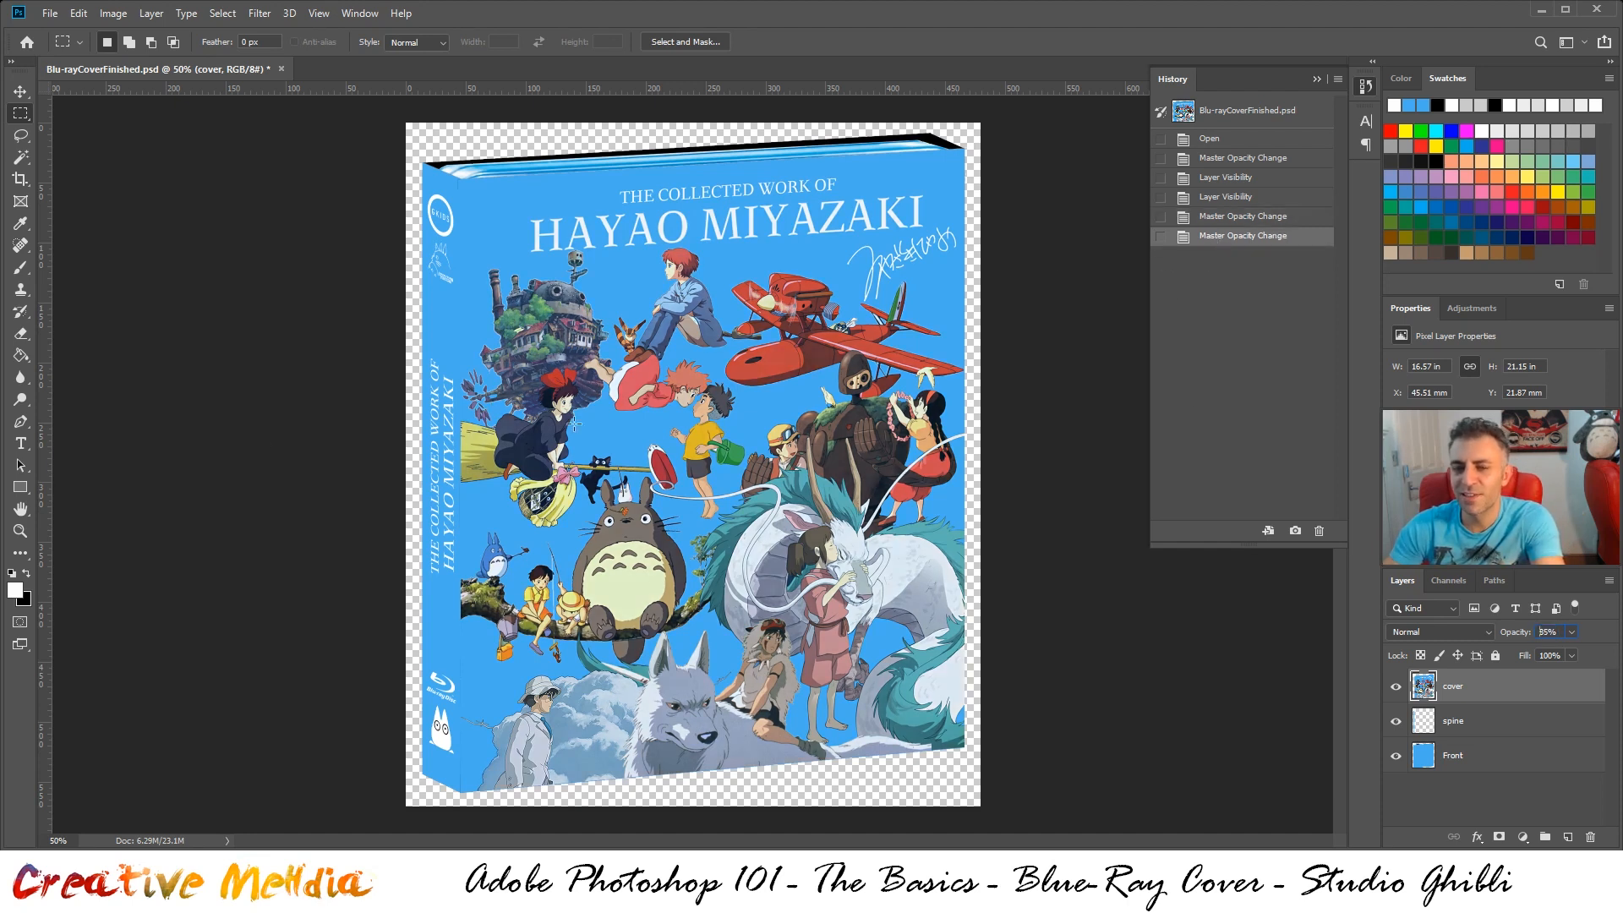
Examine the slightly transparent front artwork up close, and switch to the Rectangular Marquee tool
{"action": "left_click", "coordinate": [20, 531]}
{"action": "left_click", "coordinate": [719, 504]}
{"action": "scroll", "coordinate": [734, 508], "scroll_direction": "up", "scroll_amount": 3}
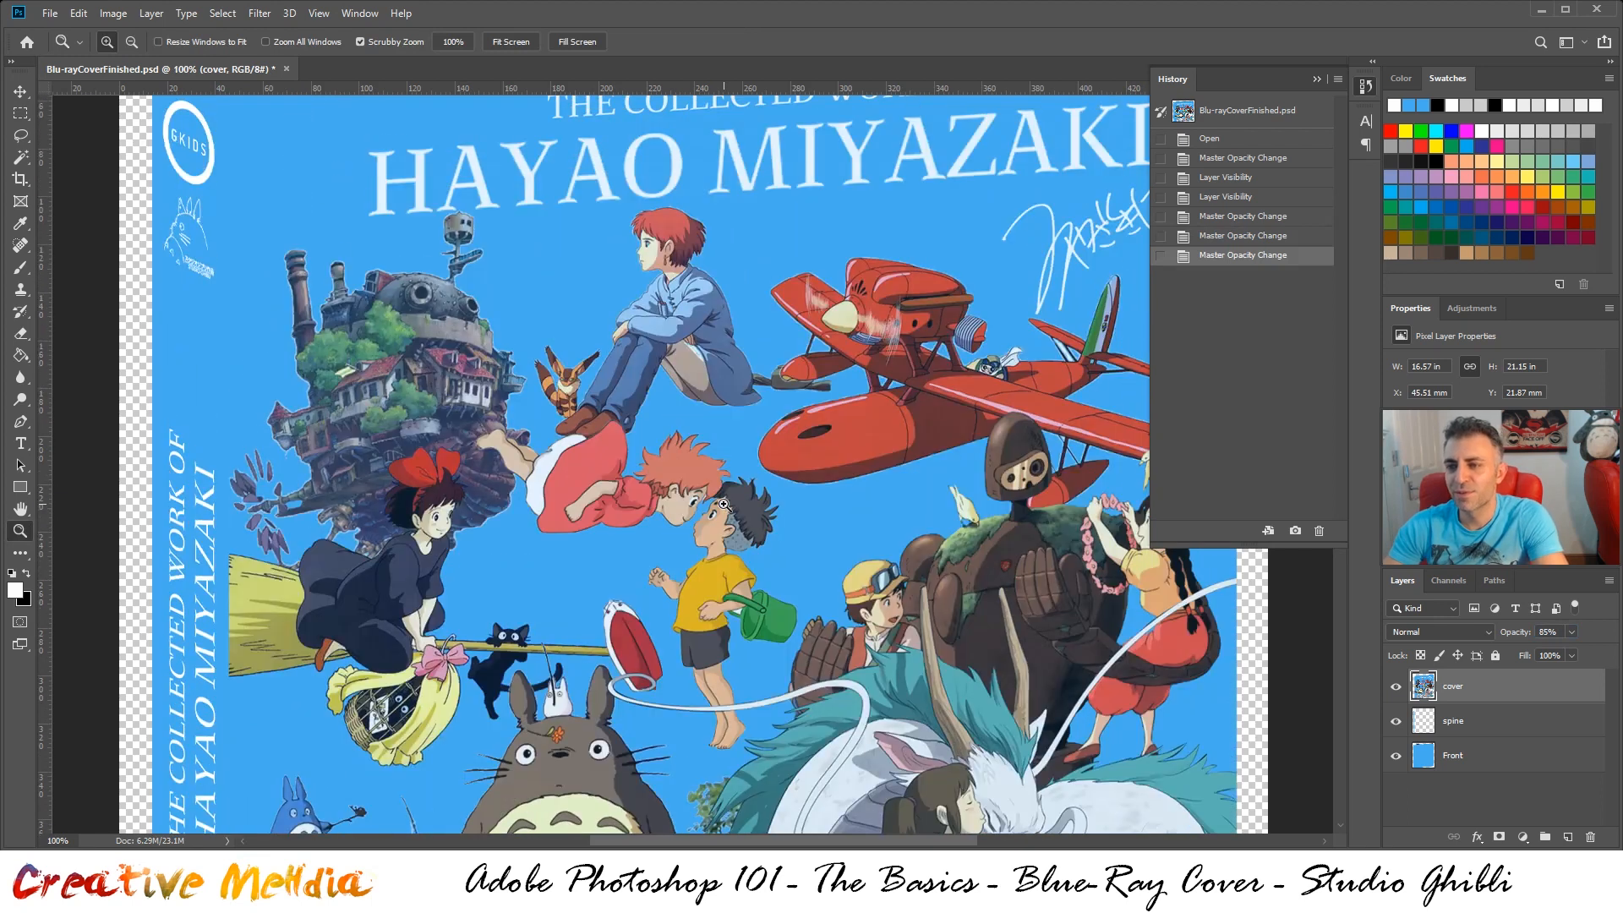
{"action": "scroll", "coordinate": [734, 508], "scroll_direction": "down", "scroll_amount": 5}
{"action": "scroll", "coordinate": [734, 508], "scroll_direction": "down", "scroll_amount": 4}
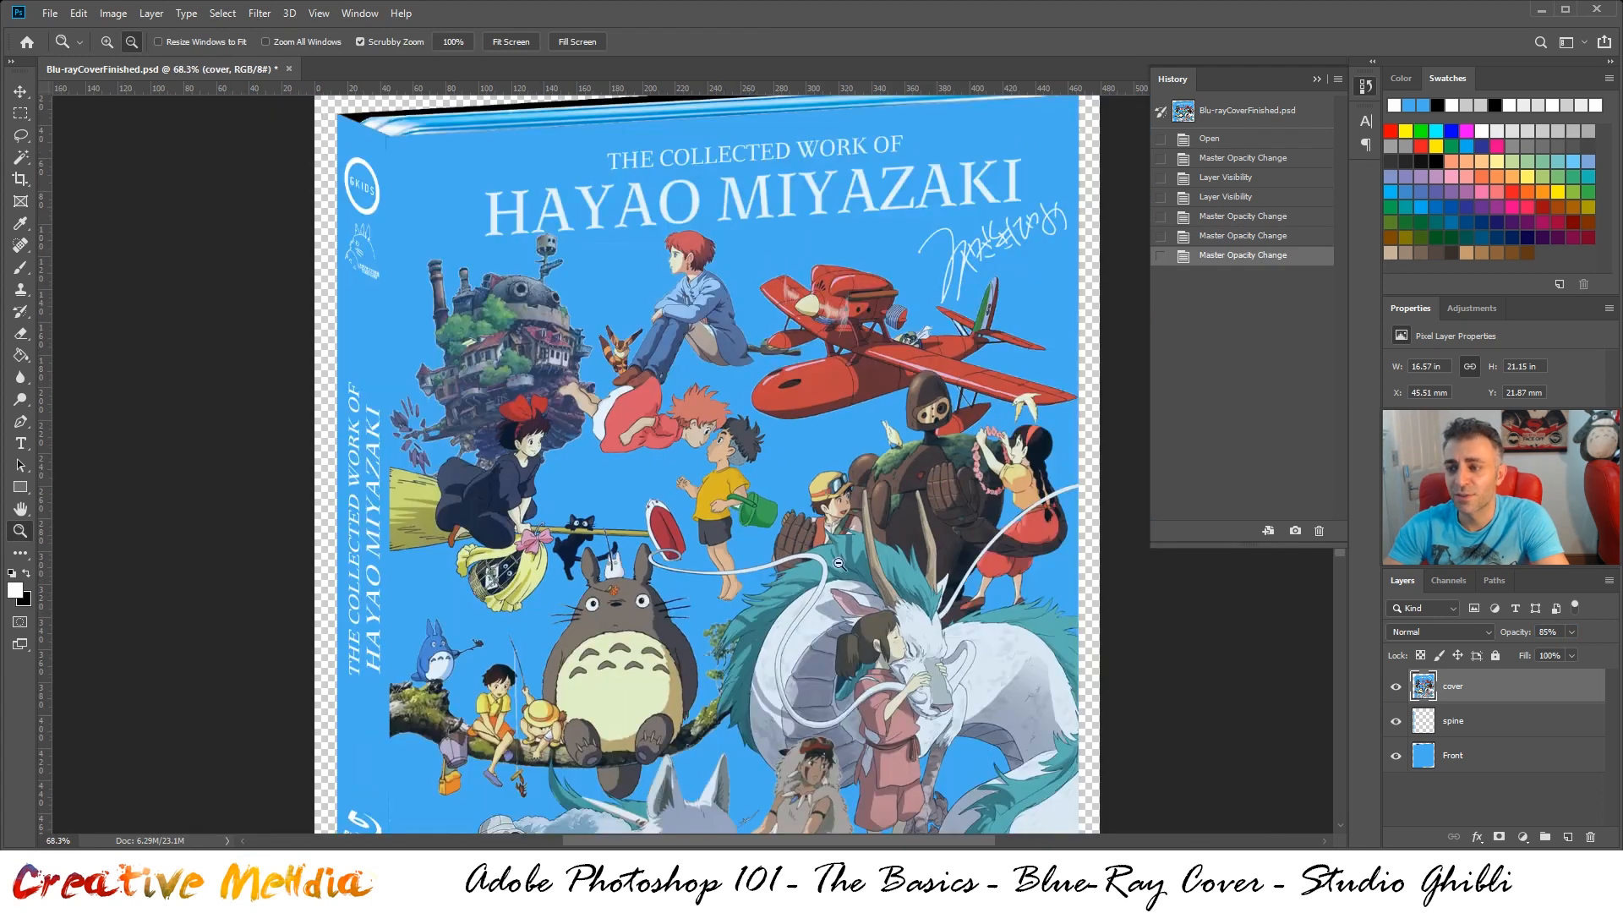
{"action": "scroll", "coordinate": [878, 584], "scroll_direction": "down", "scroll_amount": 3}
{"action": "scroll", "coordinate": [878, 583], "scroll_direction": "down", "scroll_amount": 3}
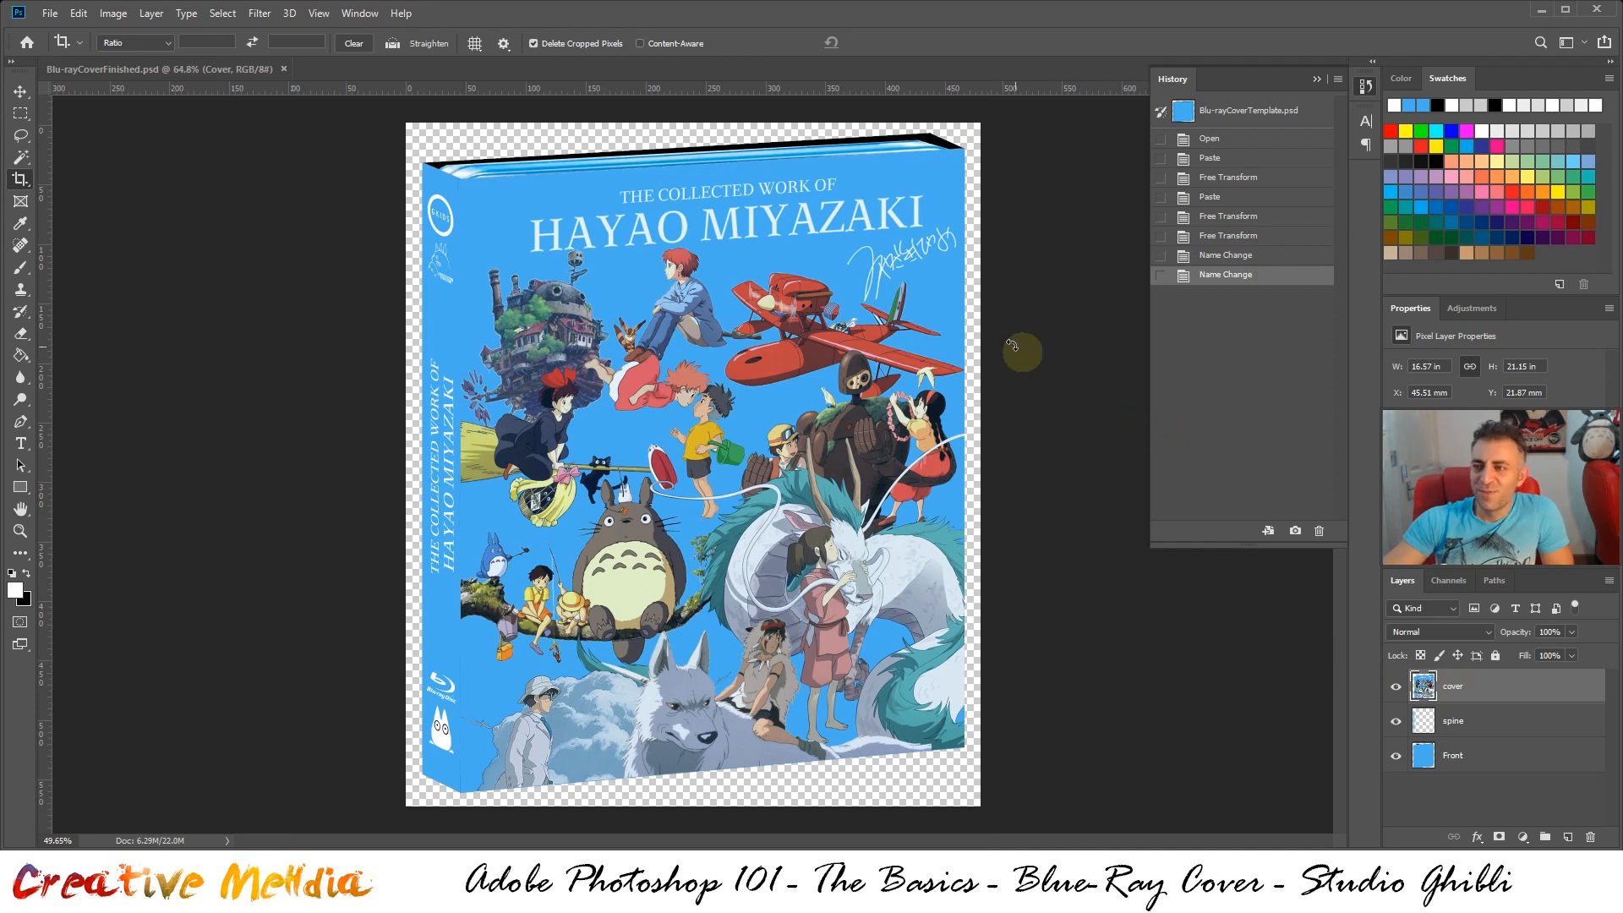
{"action": "left_click", "coordinate": [20, 113]}
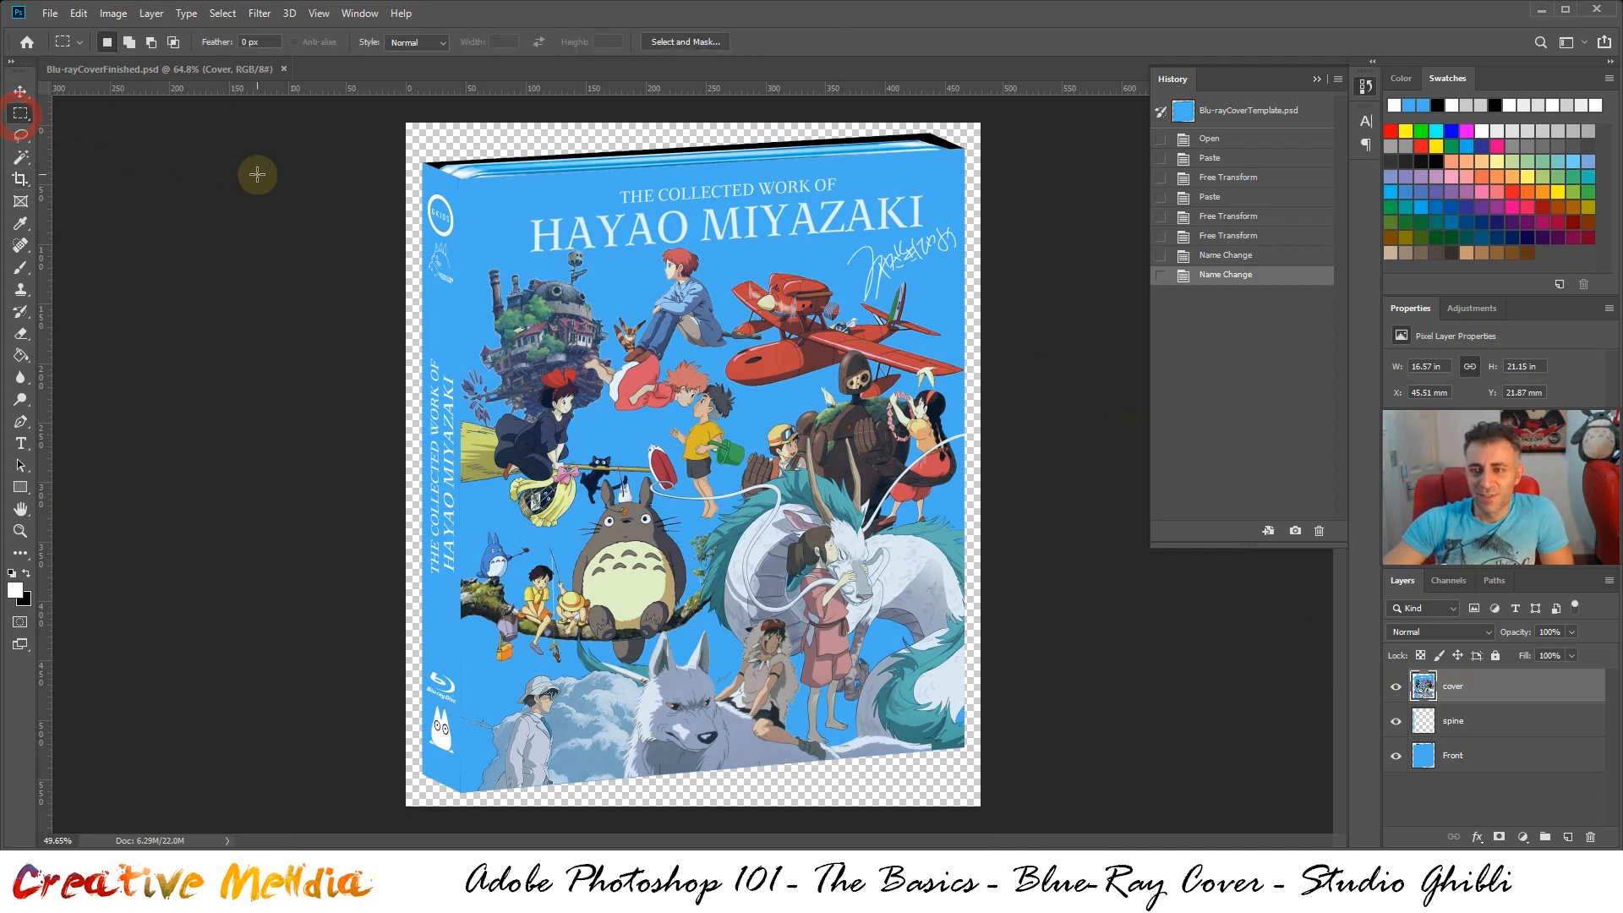